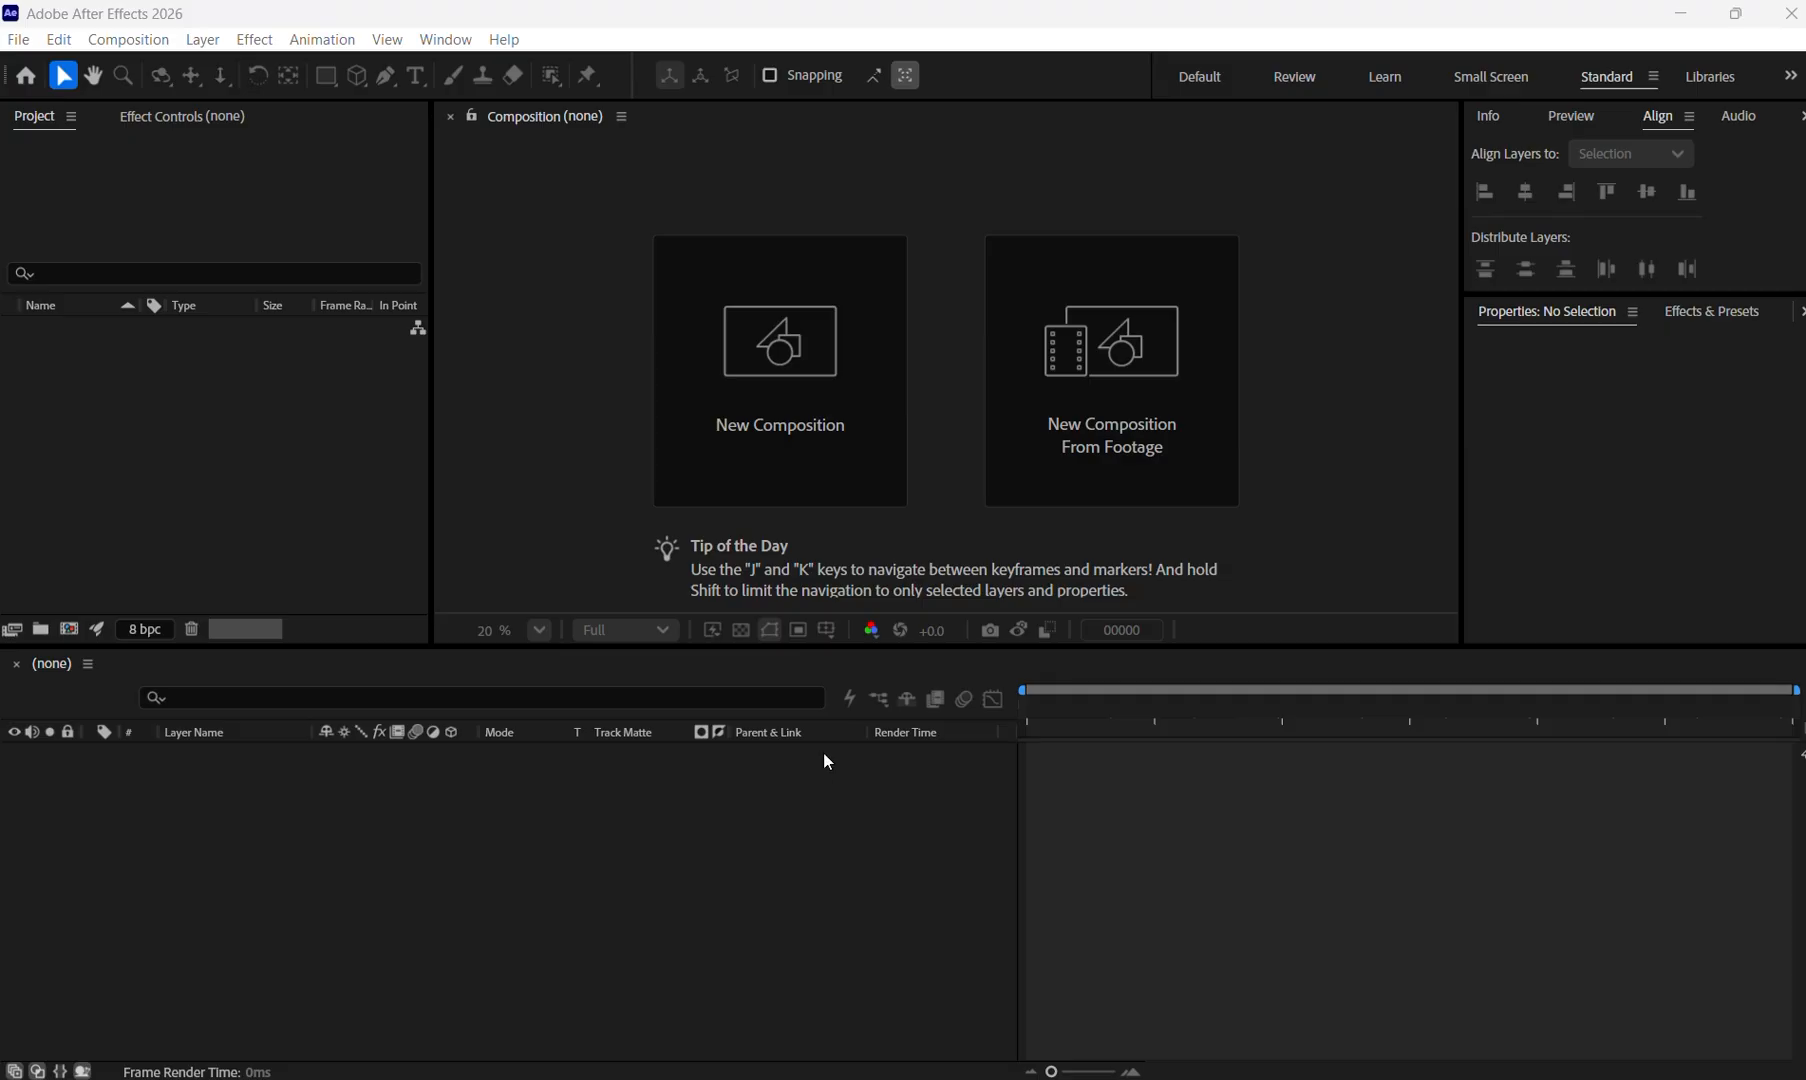
Create a 1920x1080, 24 fps composition lasting 720 frames and add a text layer reading "Animation".
left_click(797, 398)
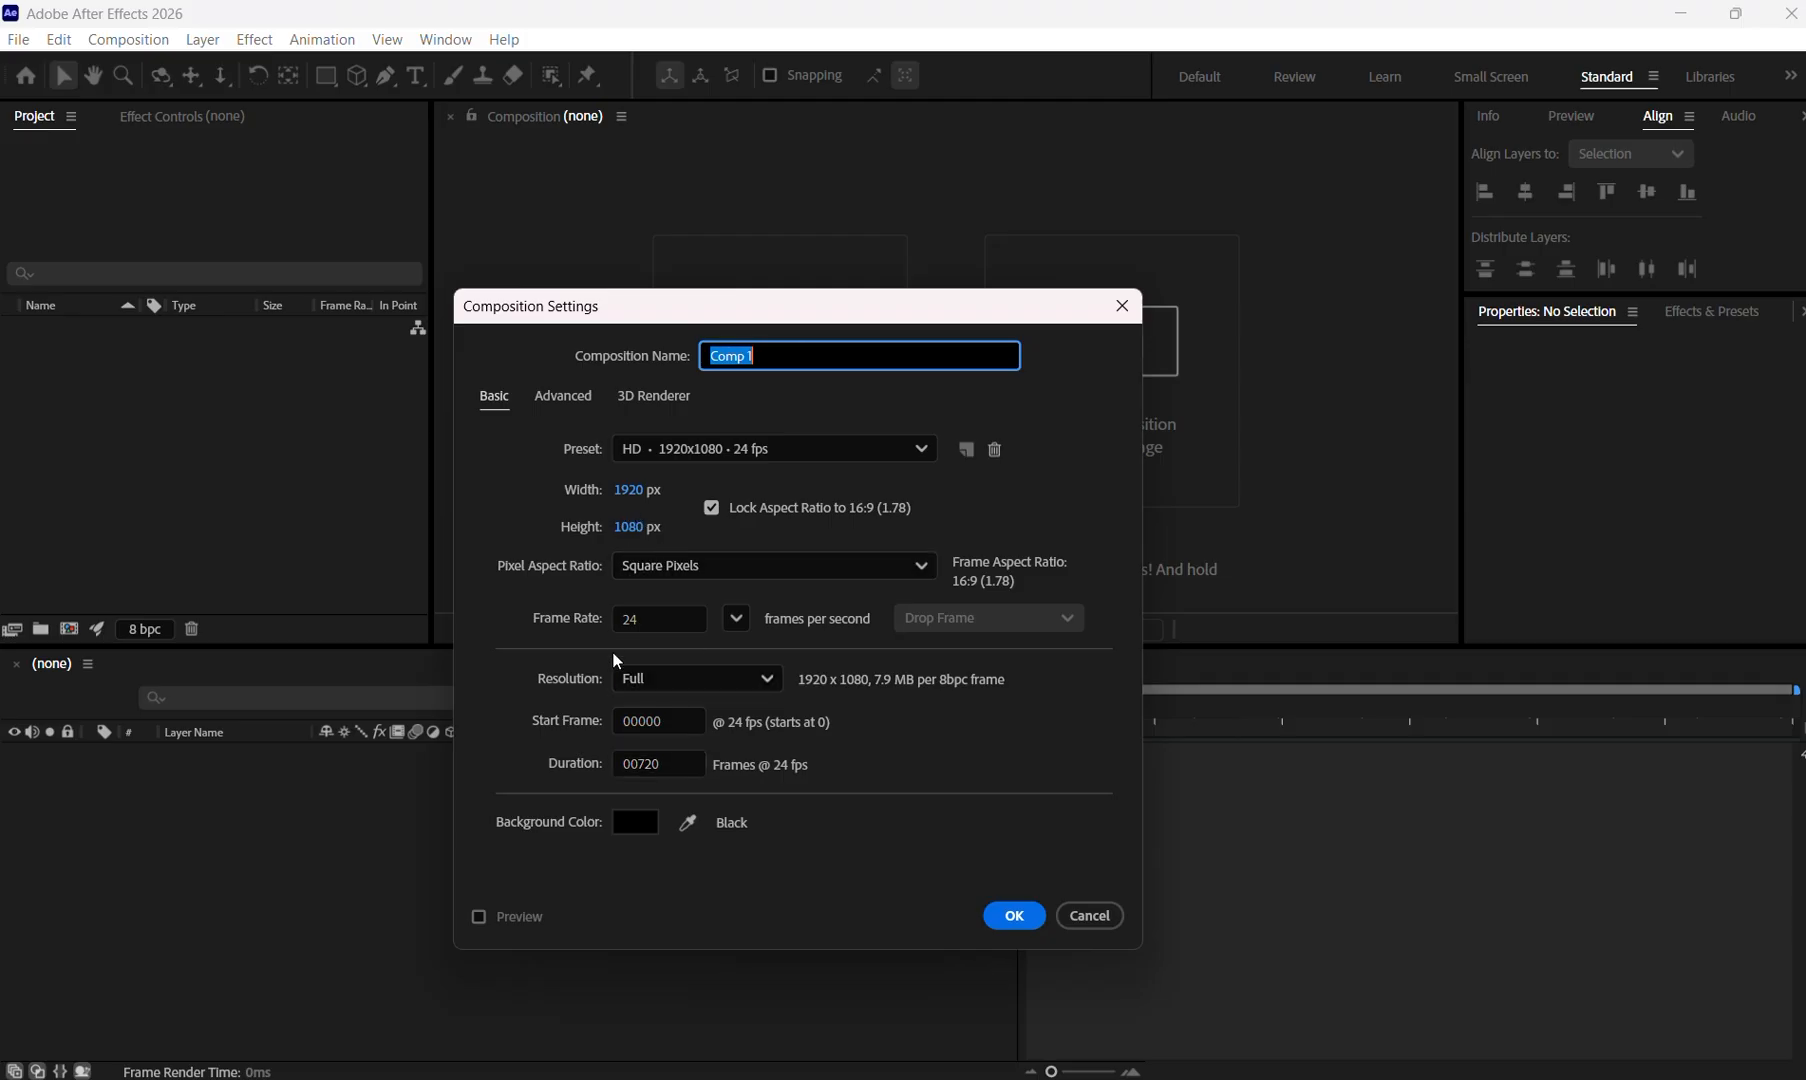
left_click(1013, 917)
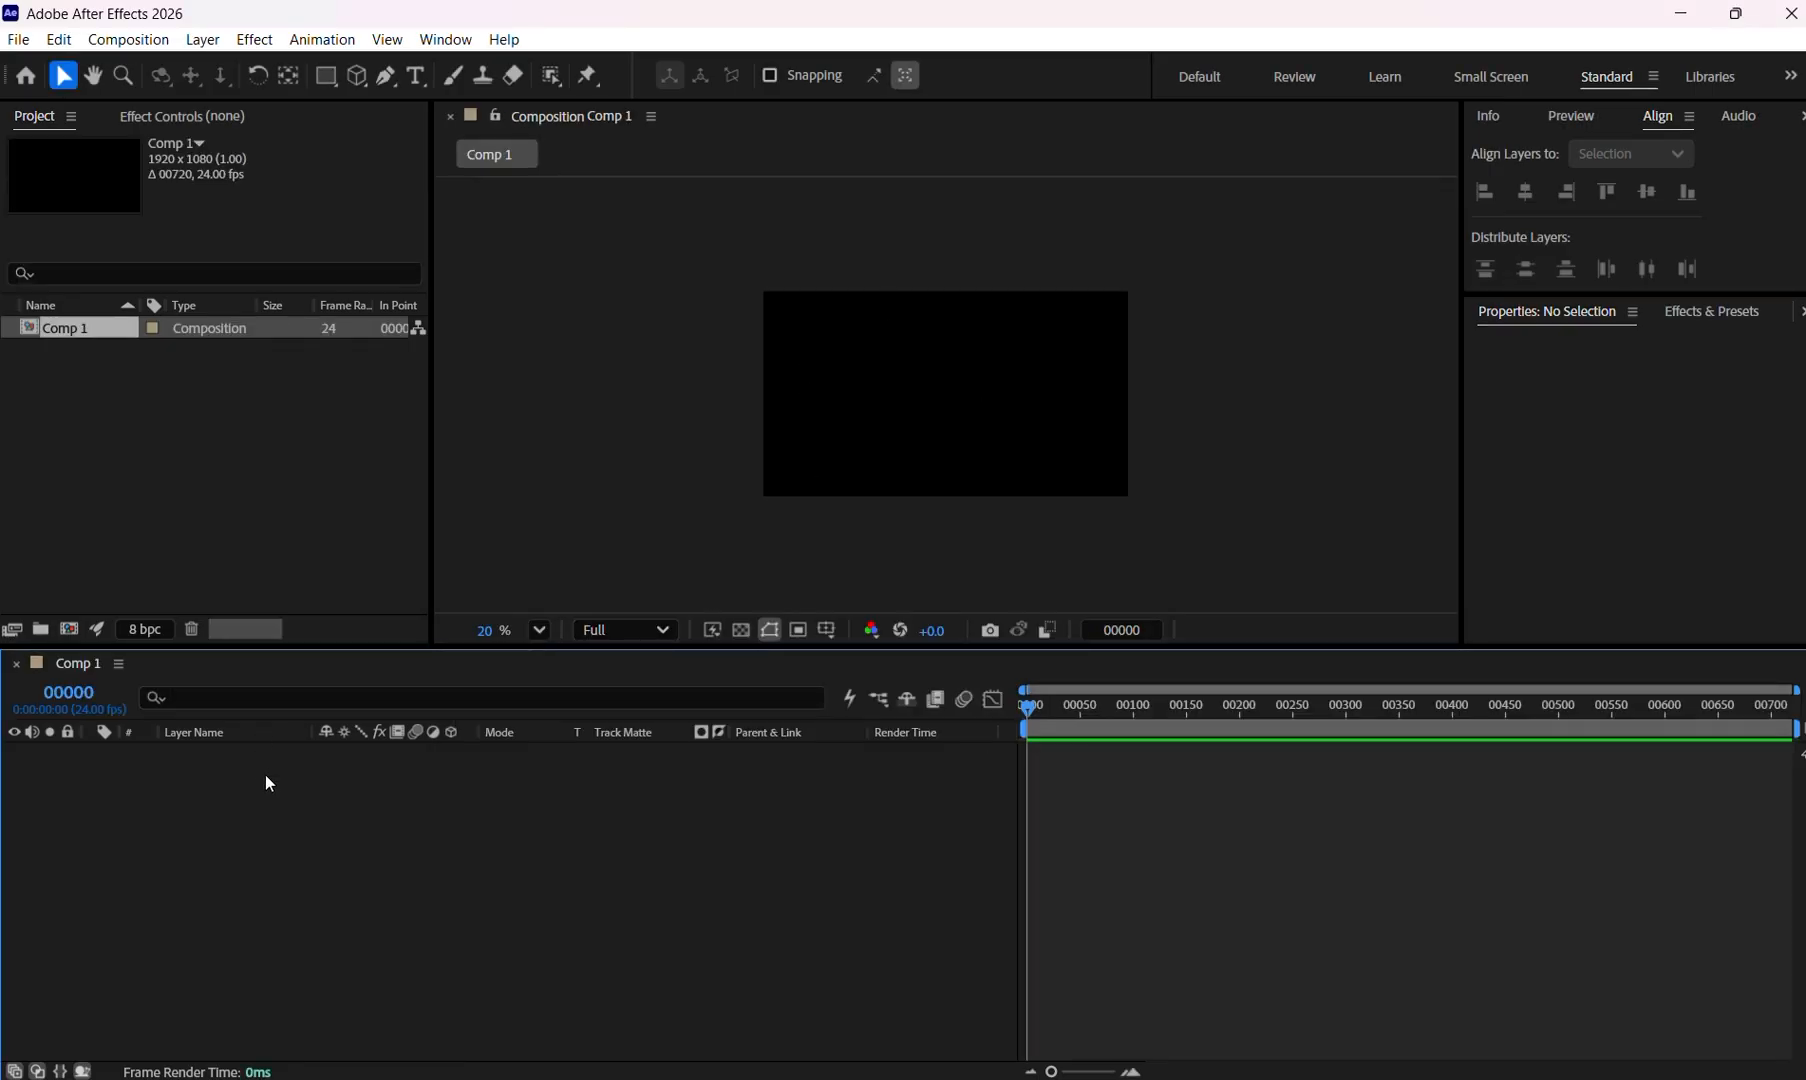
left_click(414, 76)
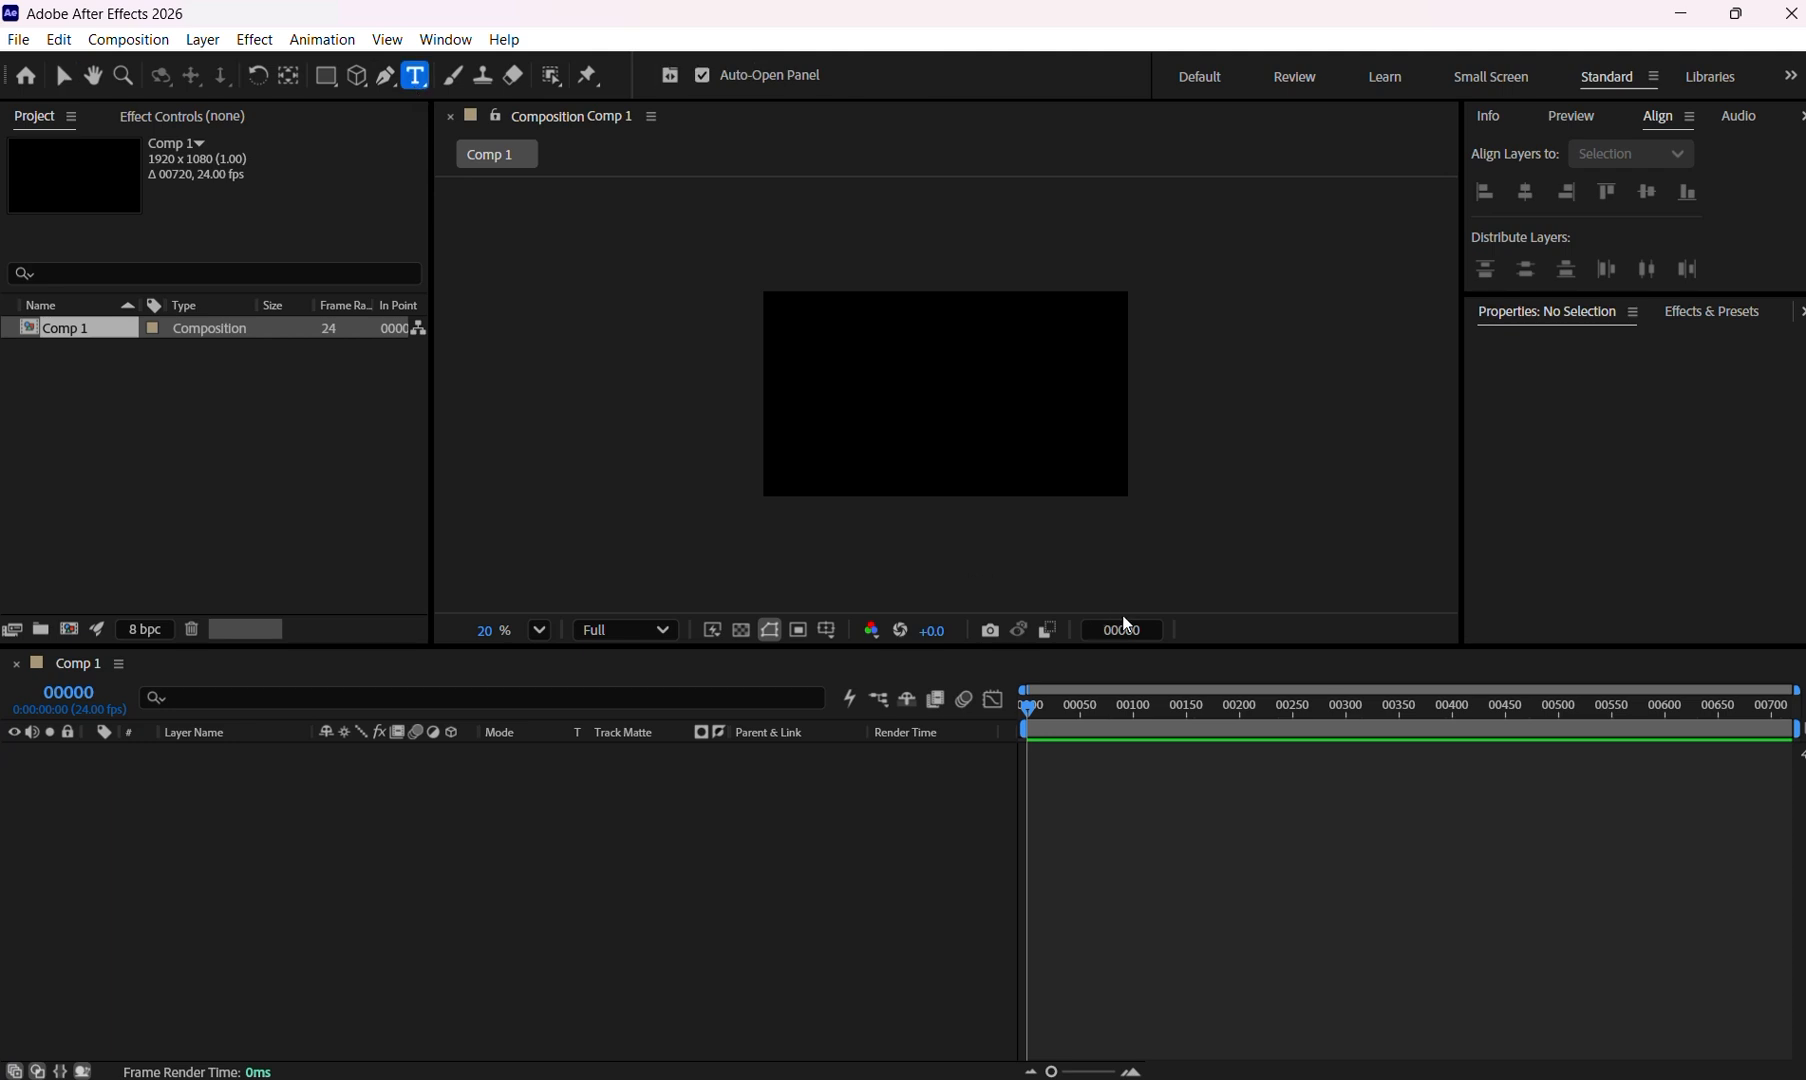
left_click(894, 383)
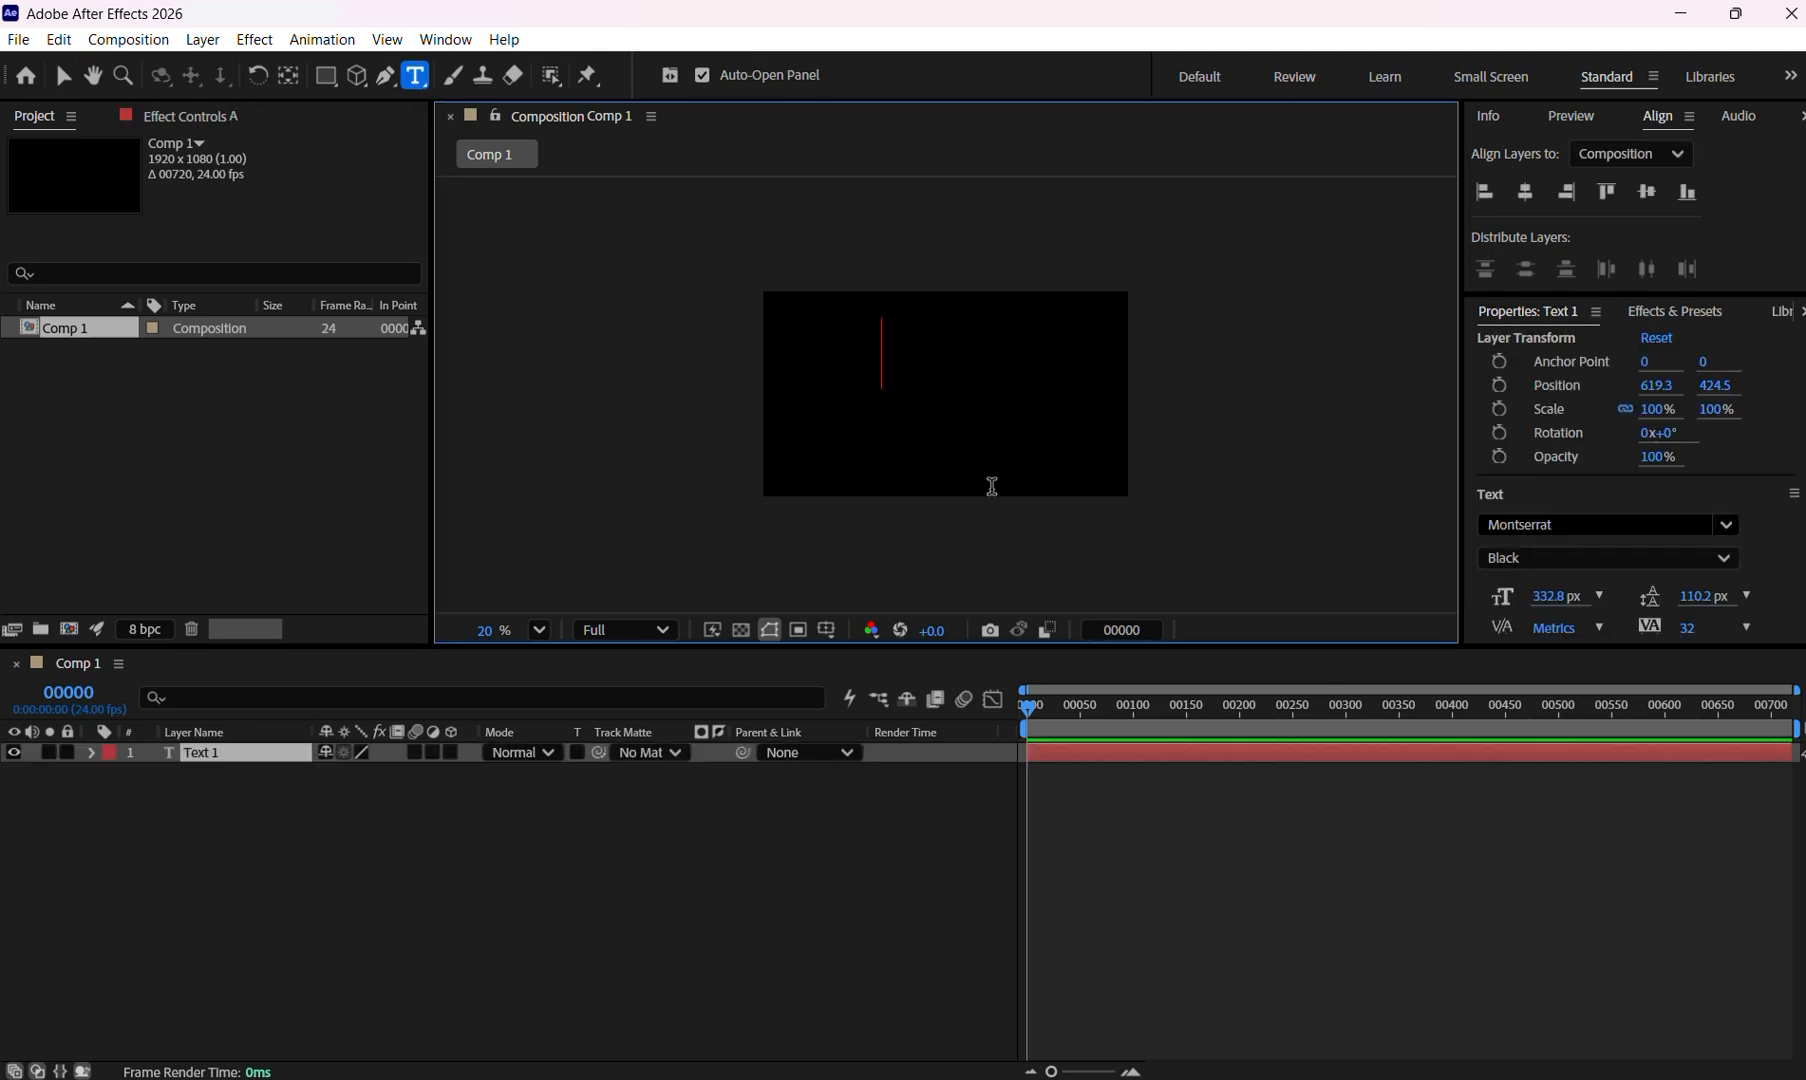
type("Animation")
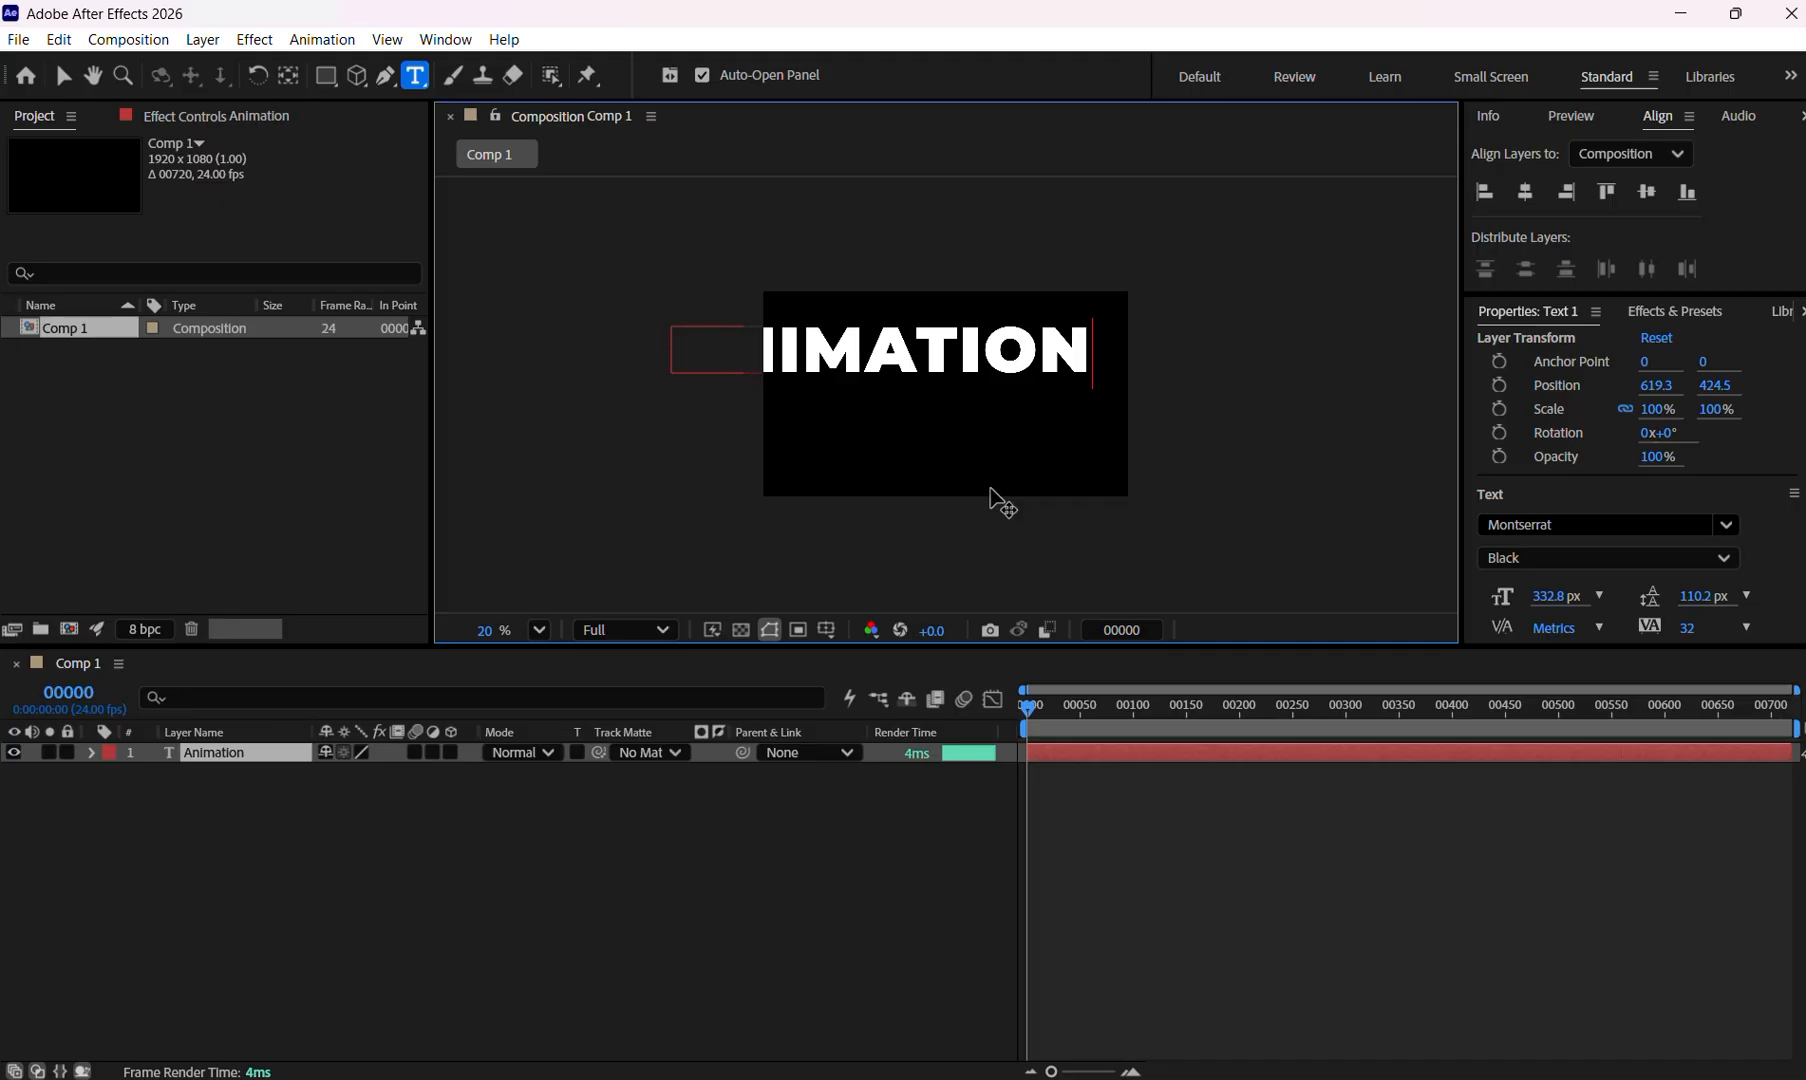
left_click(63, 75)
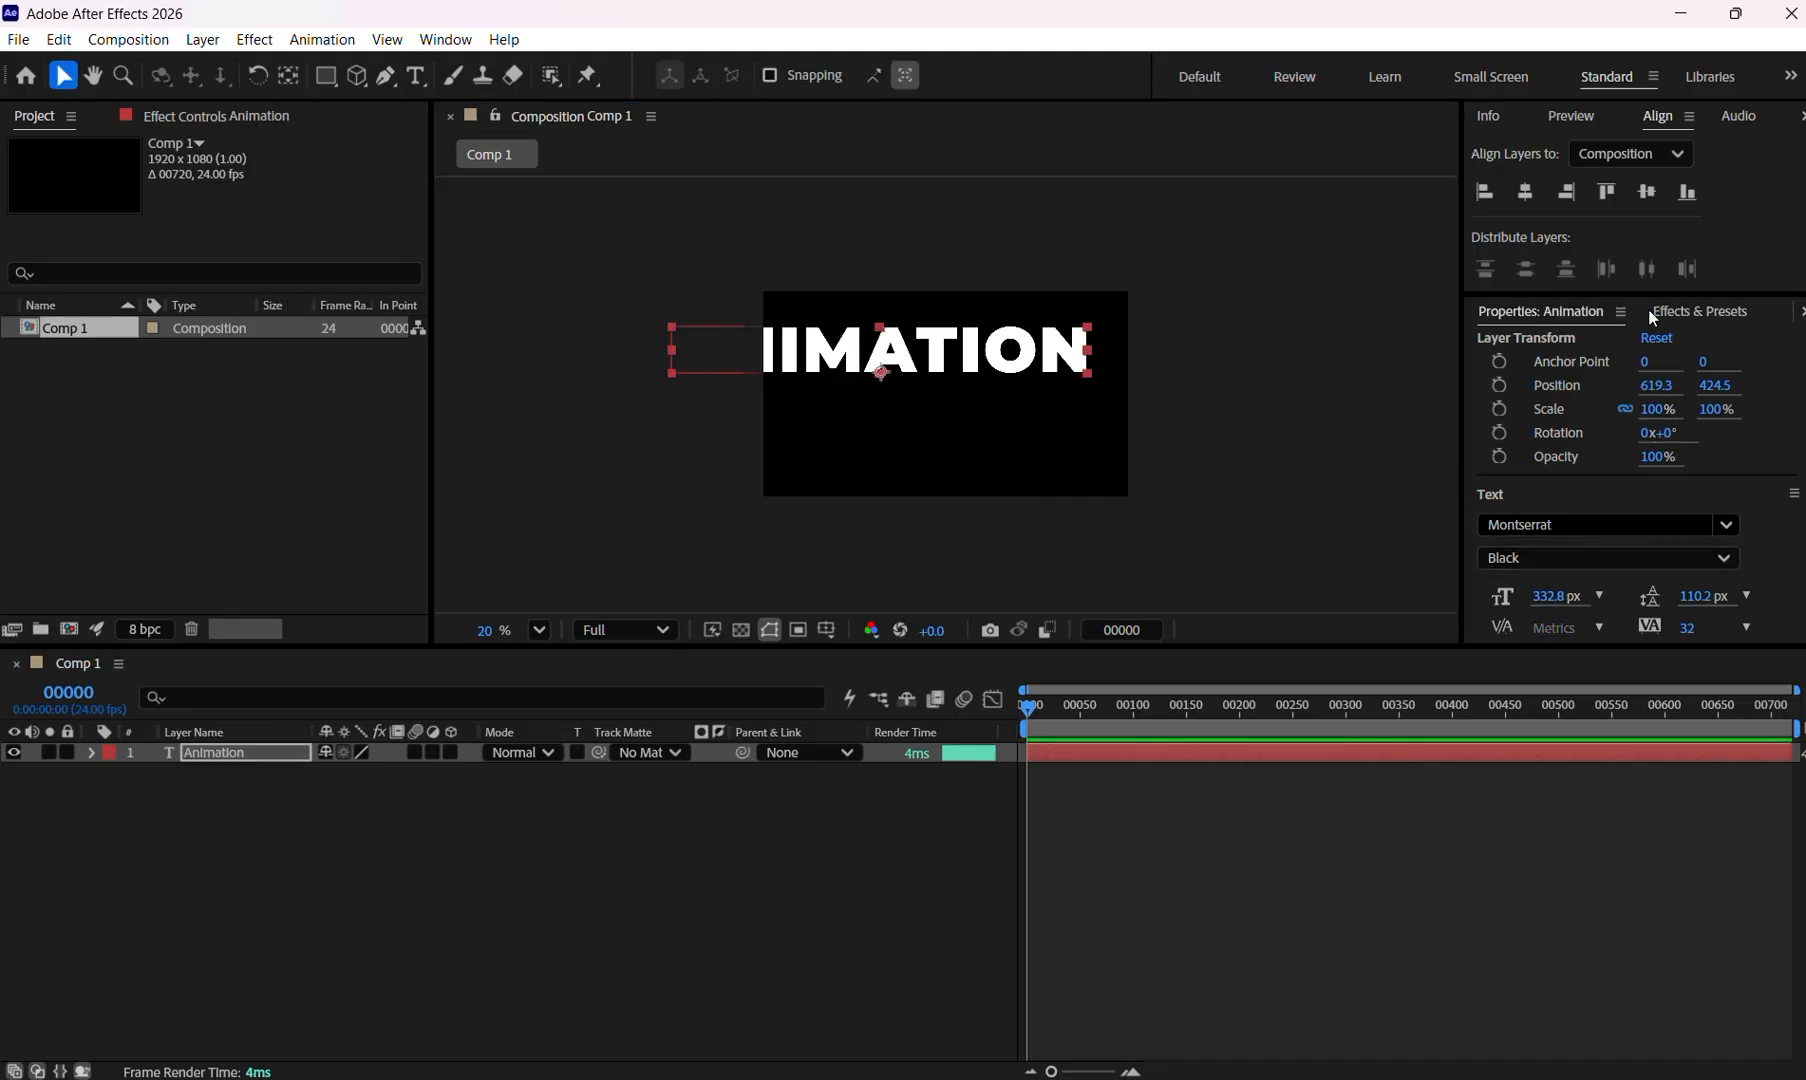
Reduce the text's font size to 230.8 px and center it horizontally and vertically in the composition.
left_click(1525, 191)
left_click(1647, 191)
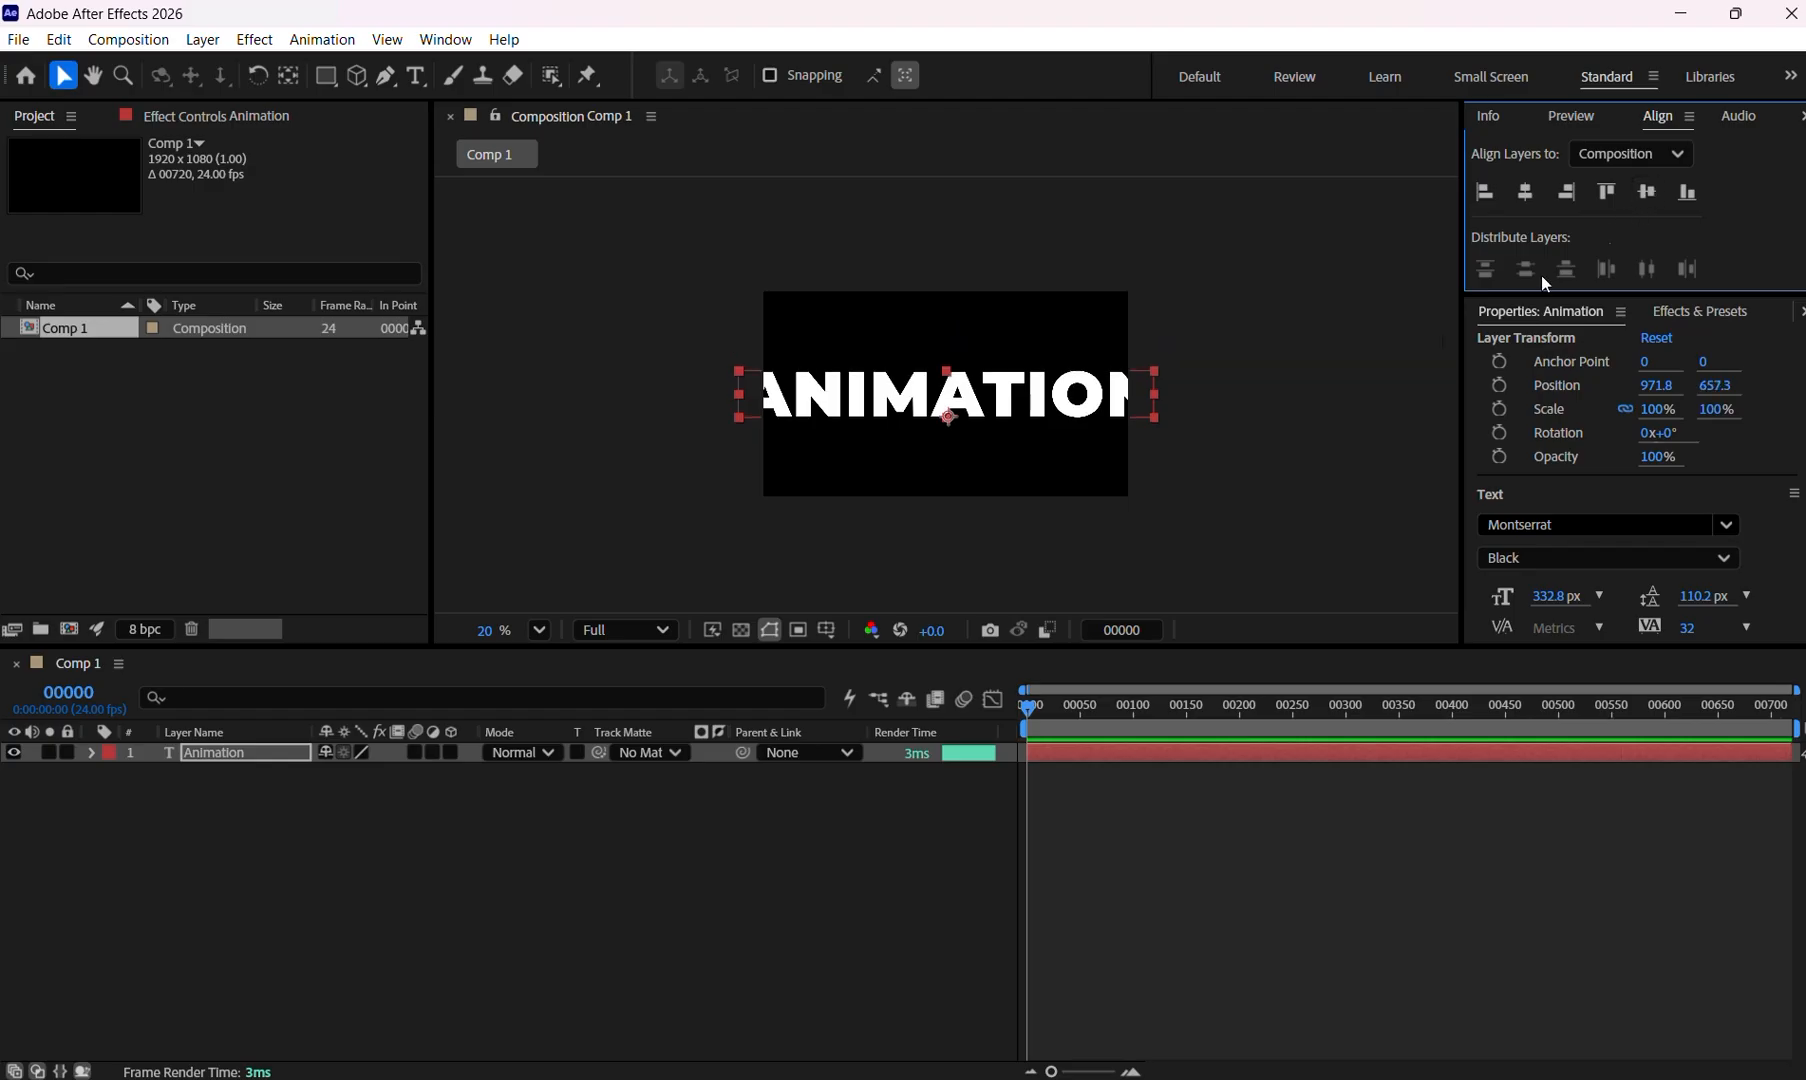
left_click(1558, 601)
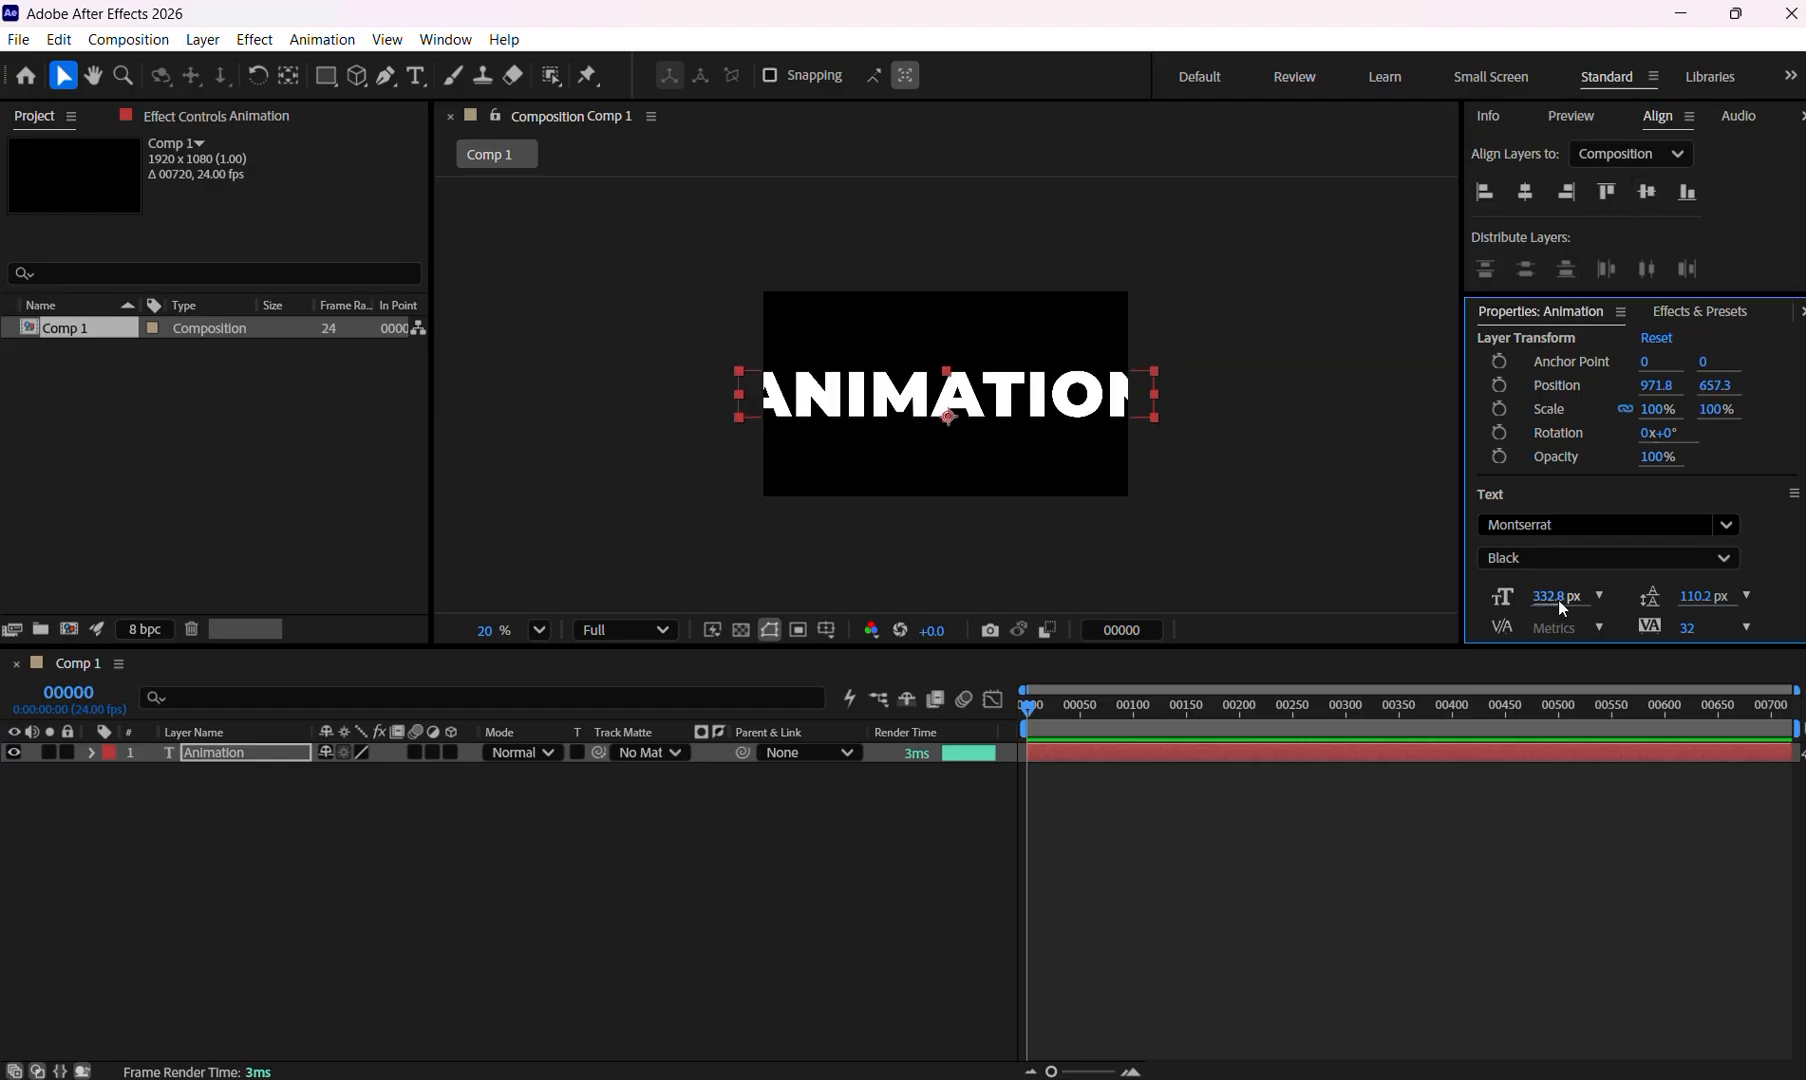
left_click_drag(1558, 600, 1450, 619)
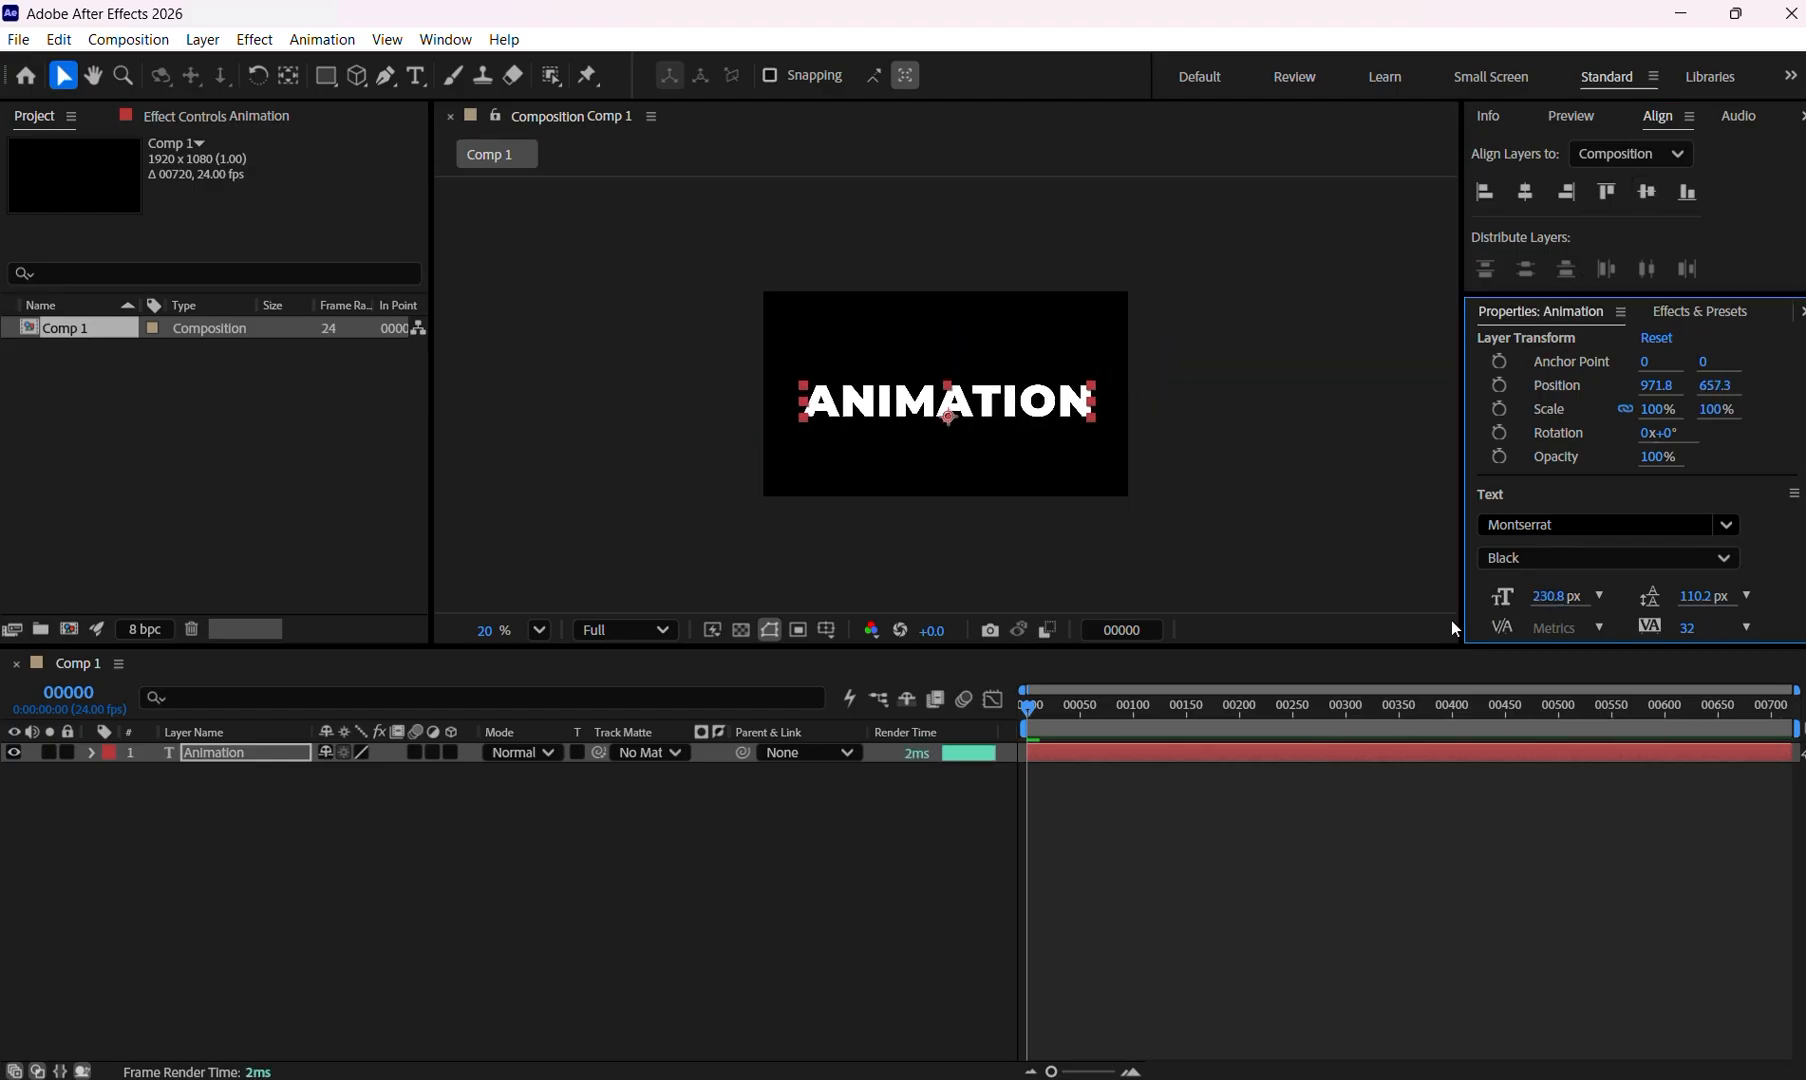
left_click(1647, 191)
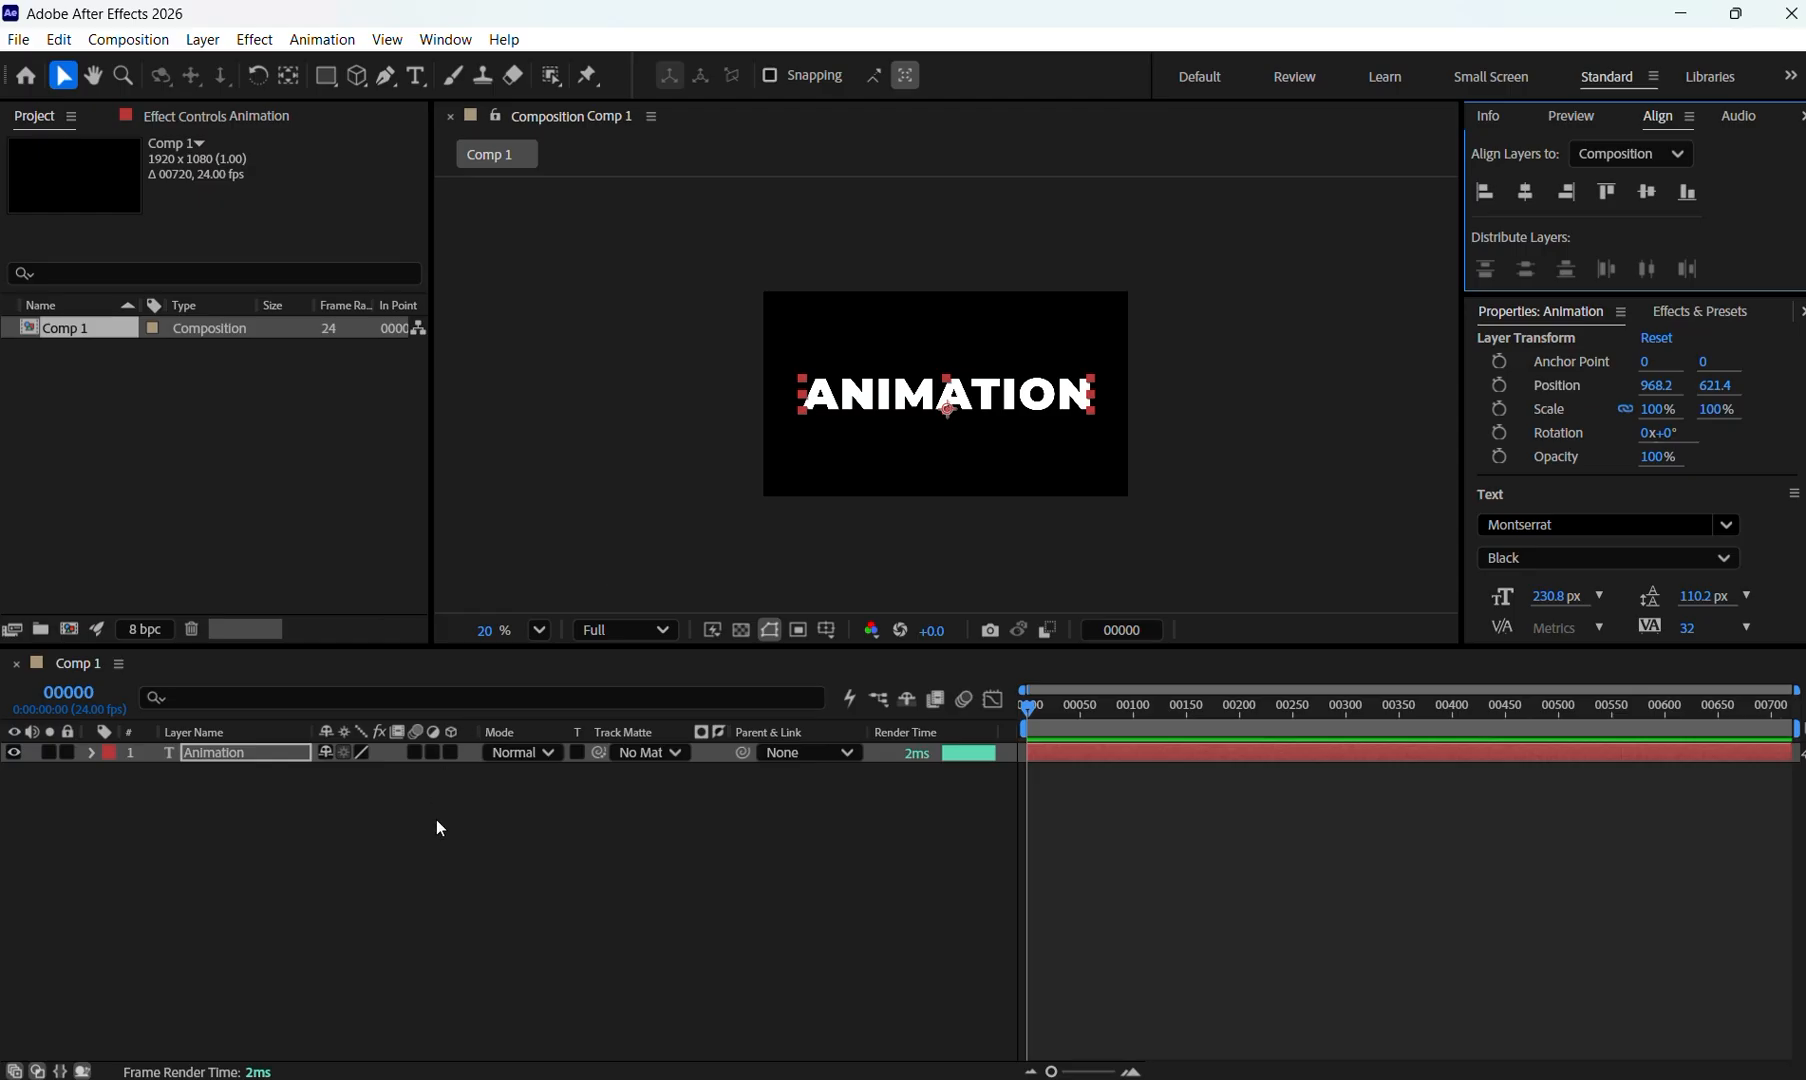
left_click(521, 805)
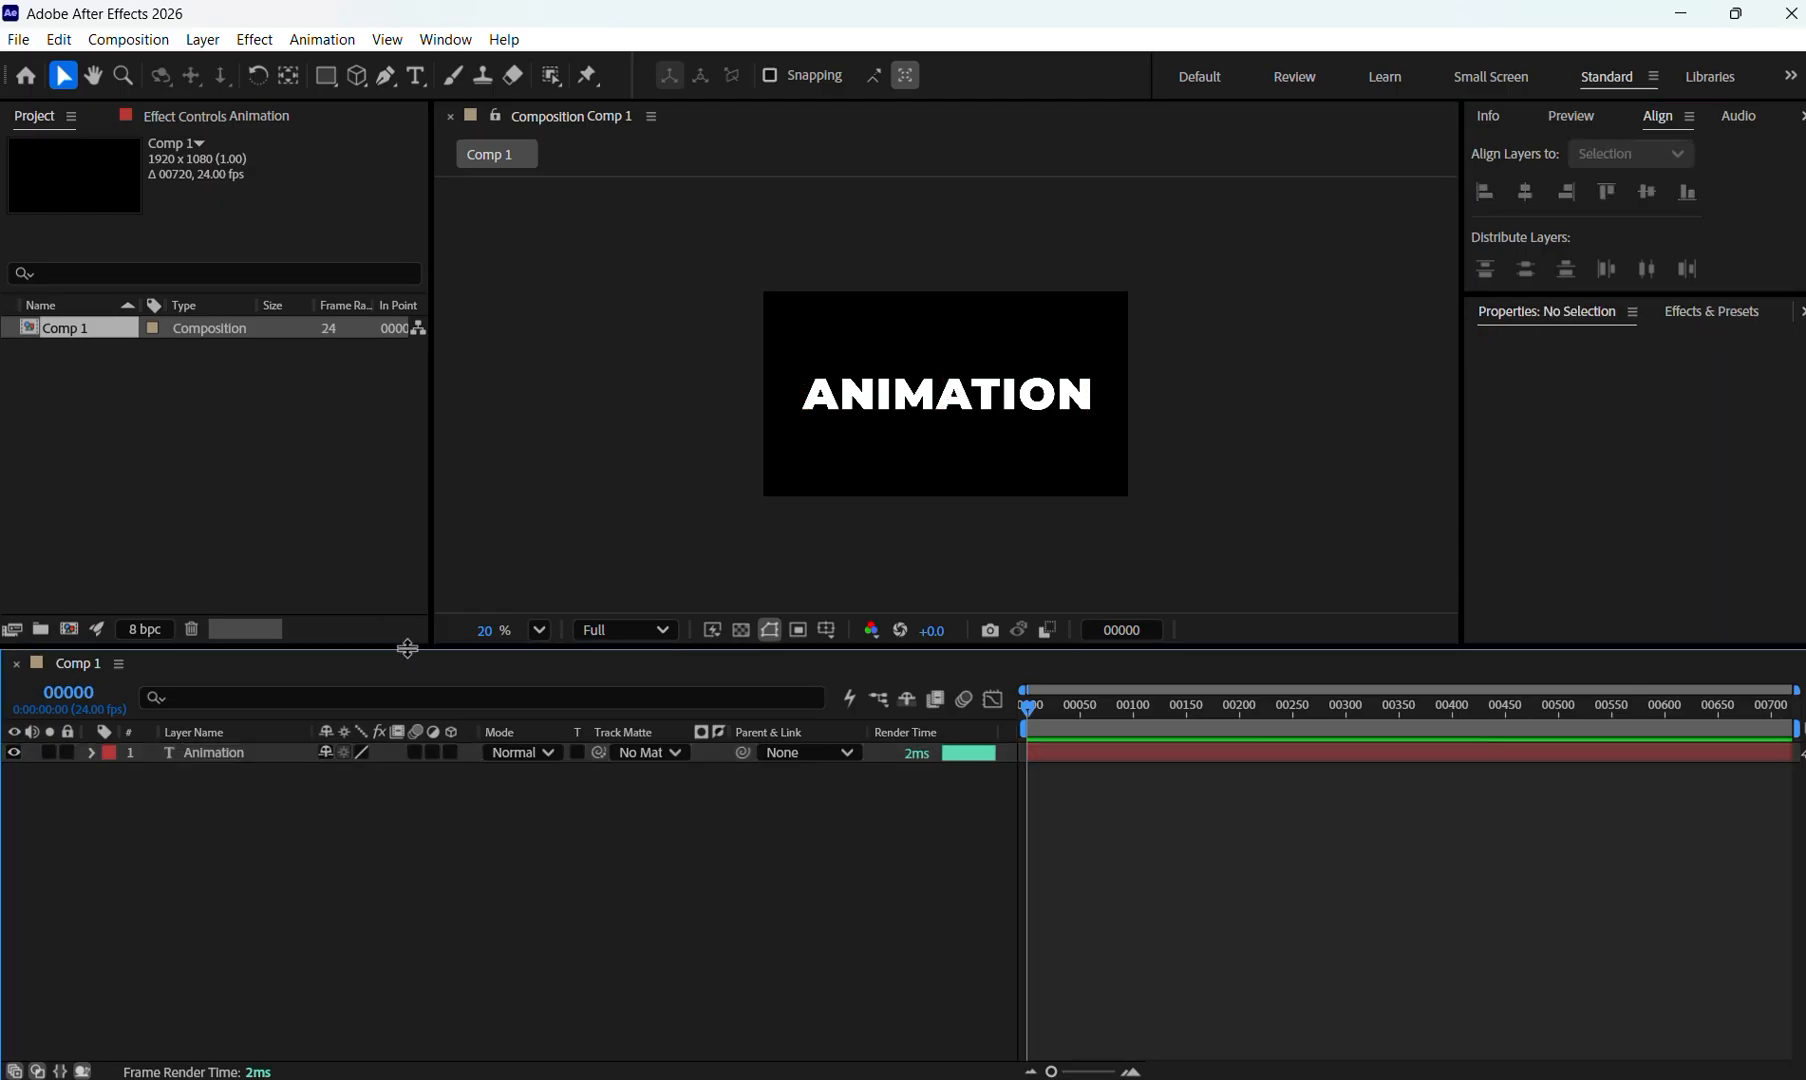
Duplicate the Animation text layer twice to get three stacked copies.
left_click(207, 752)
key("Return")
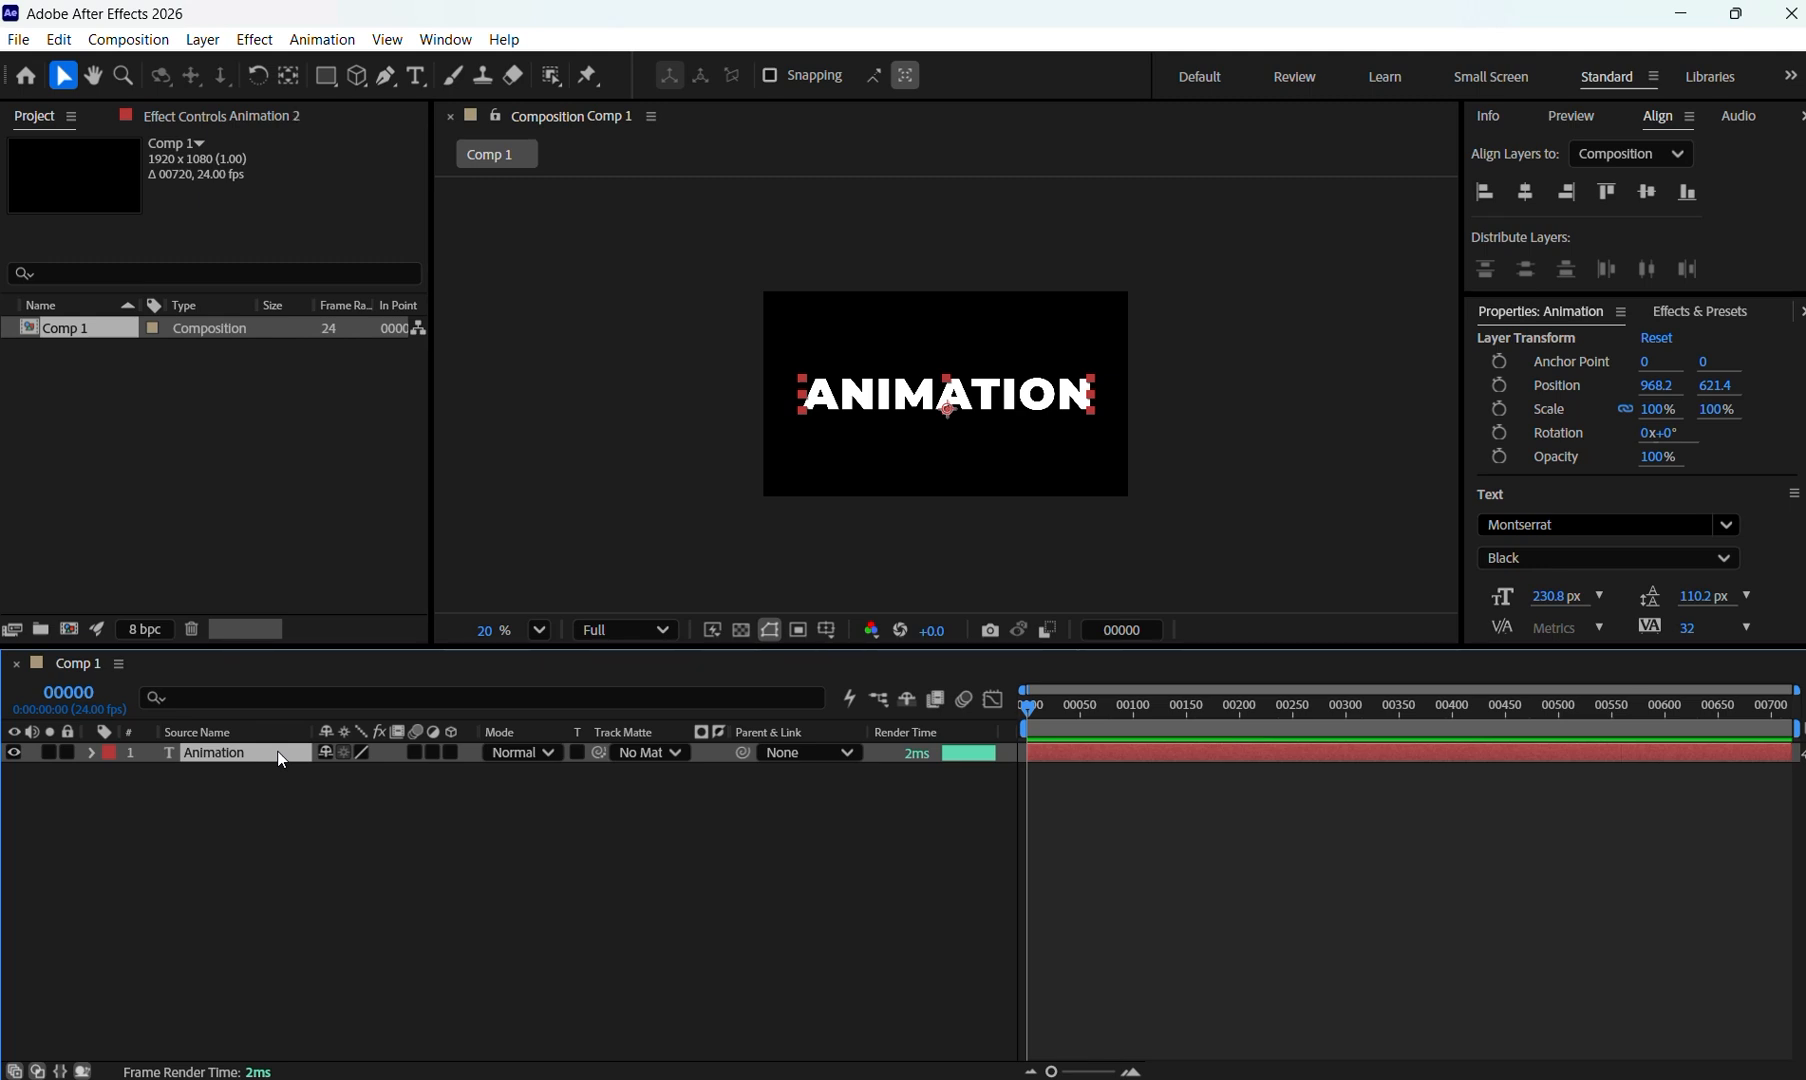
key("ctrl+d")
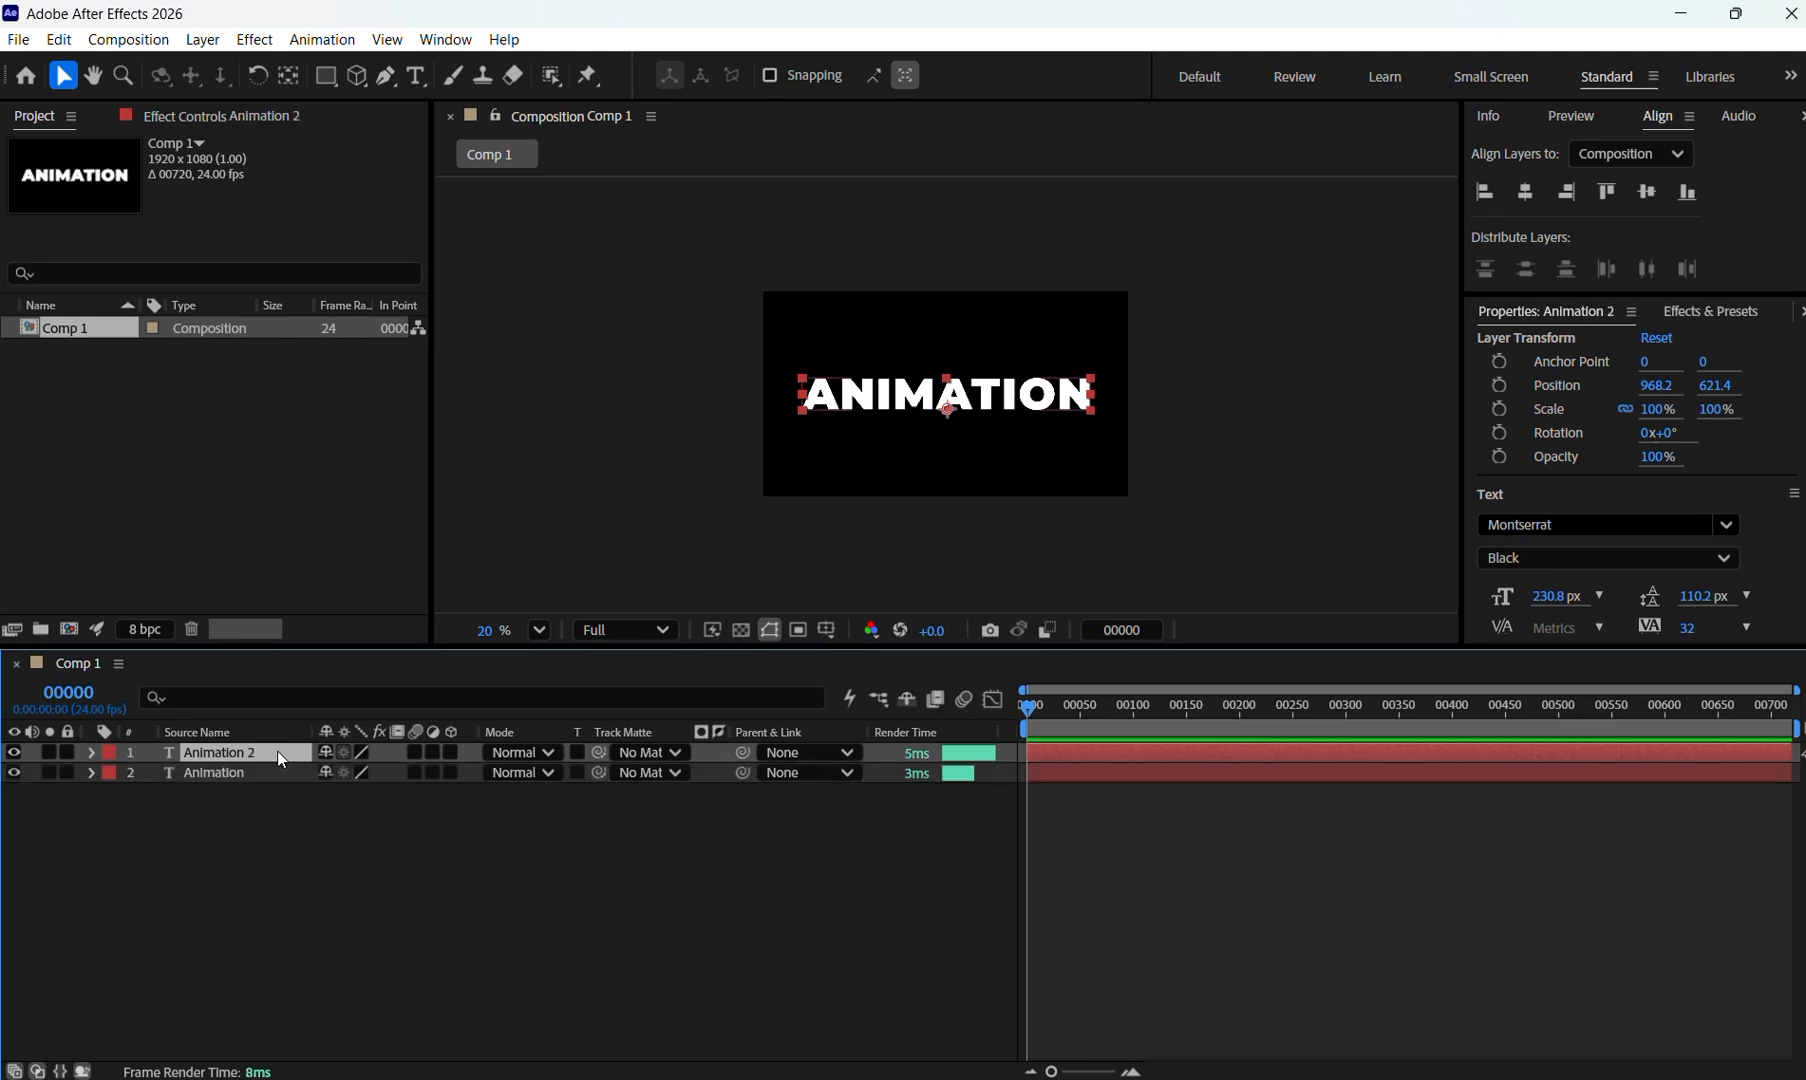
key("ctrl+d")
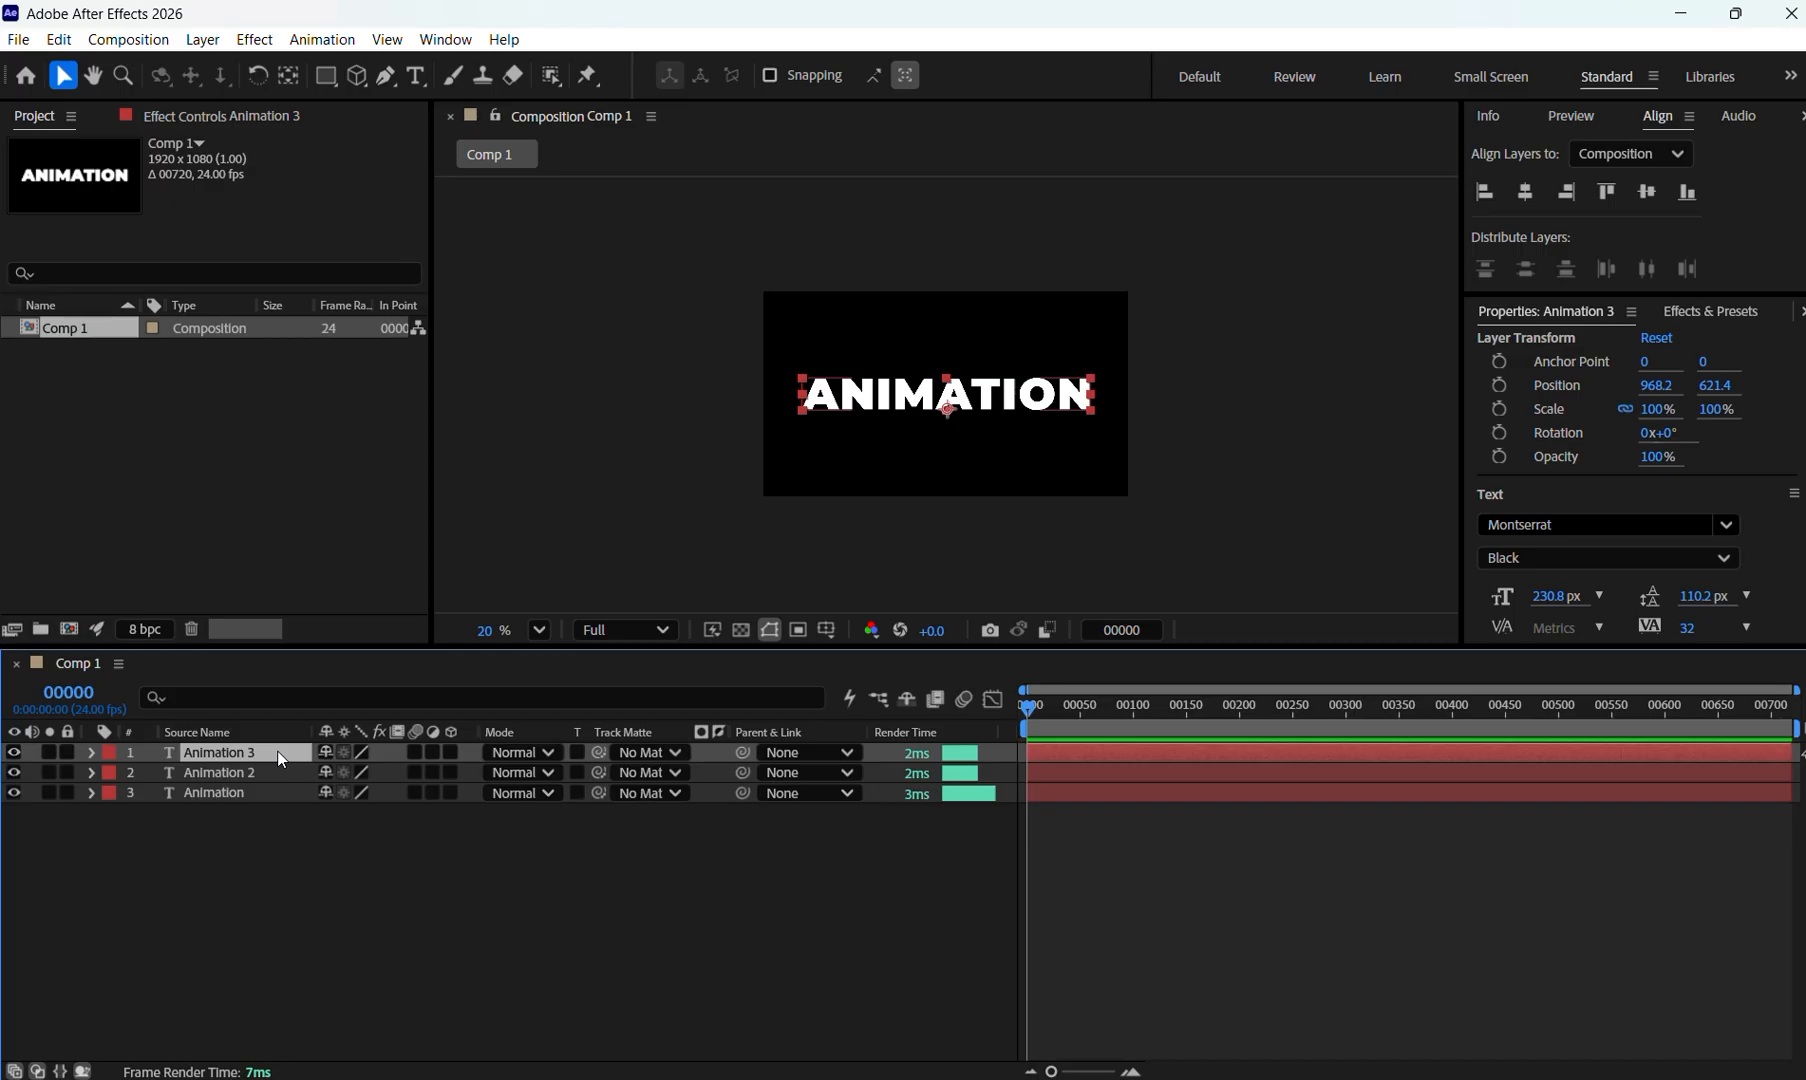
left_click(258, 806)
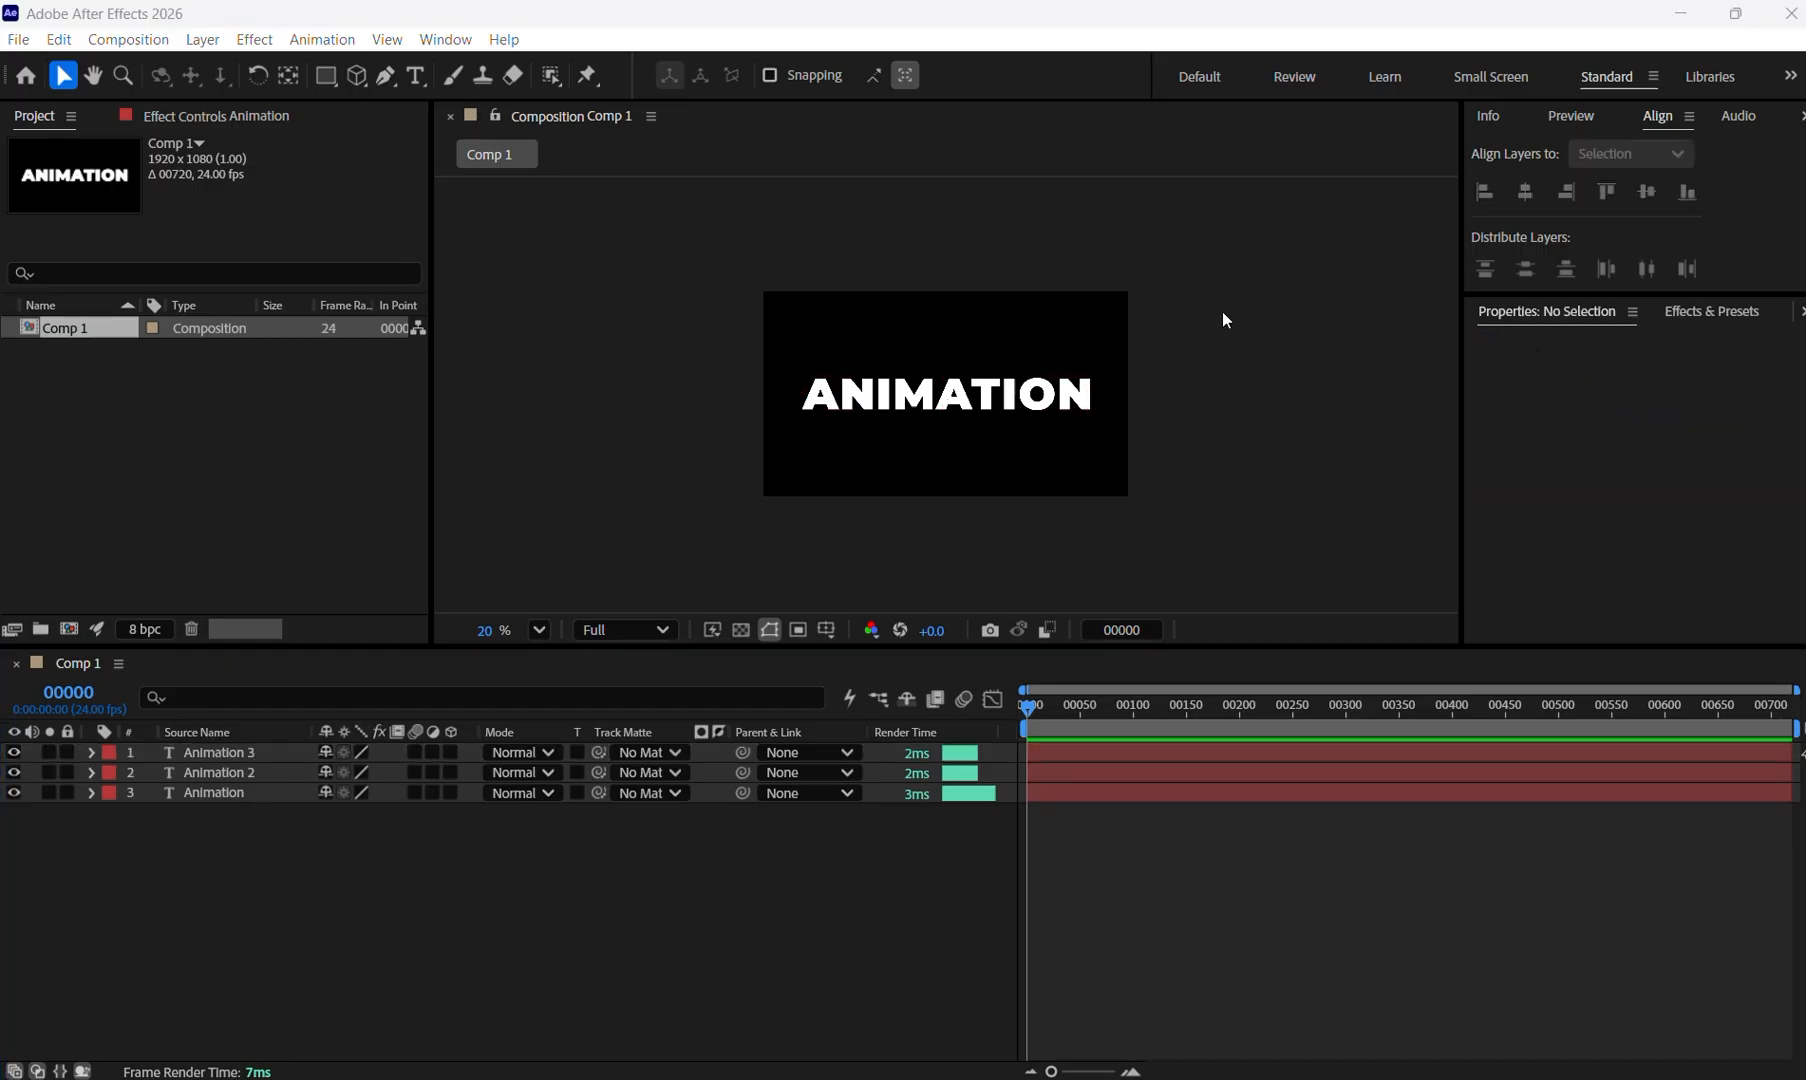
Filter the timeline for the rotation property and set the original Animation layer's Rotation to 23°.
left_click(219, 793)
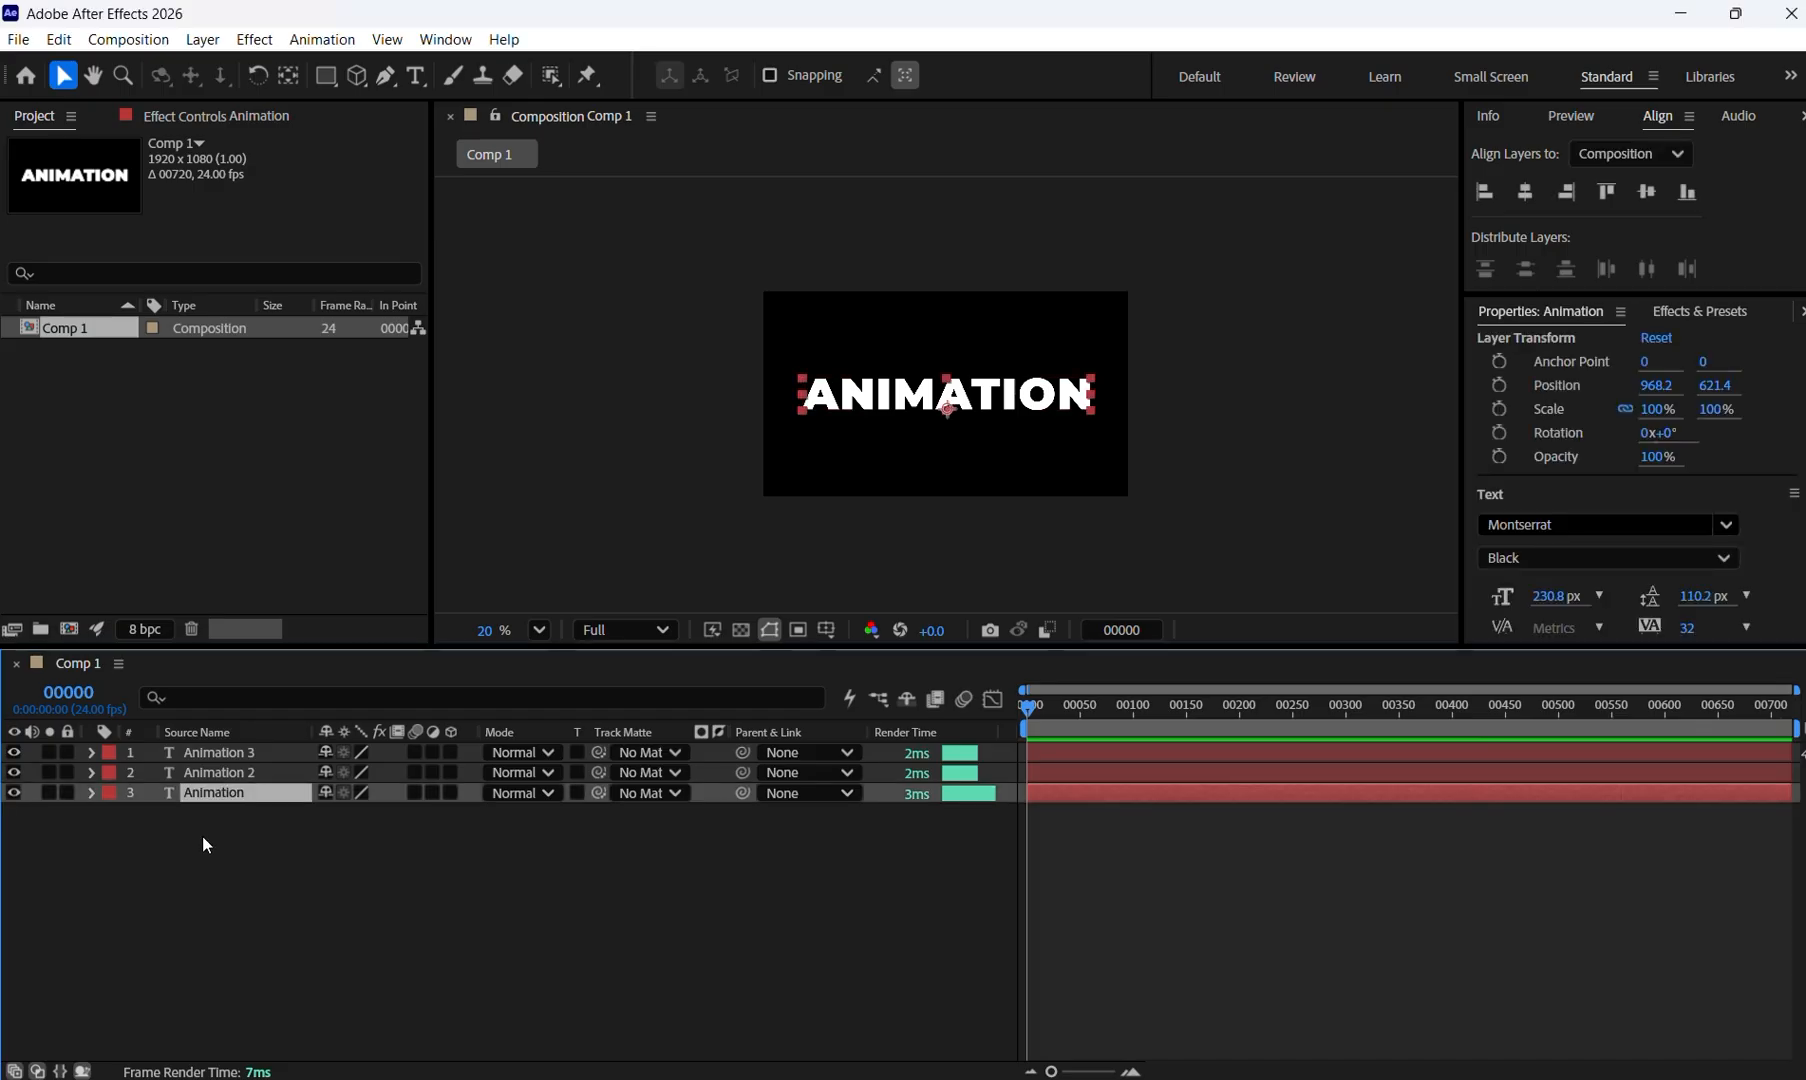
left_click(250, 697)
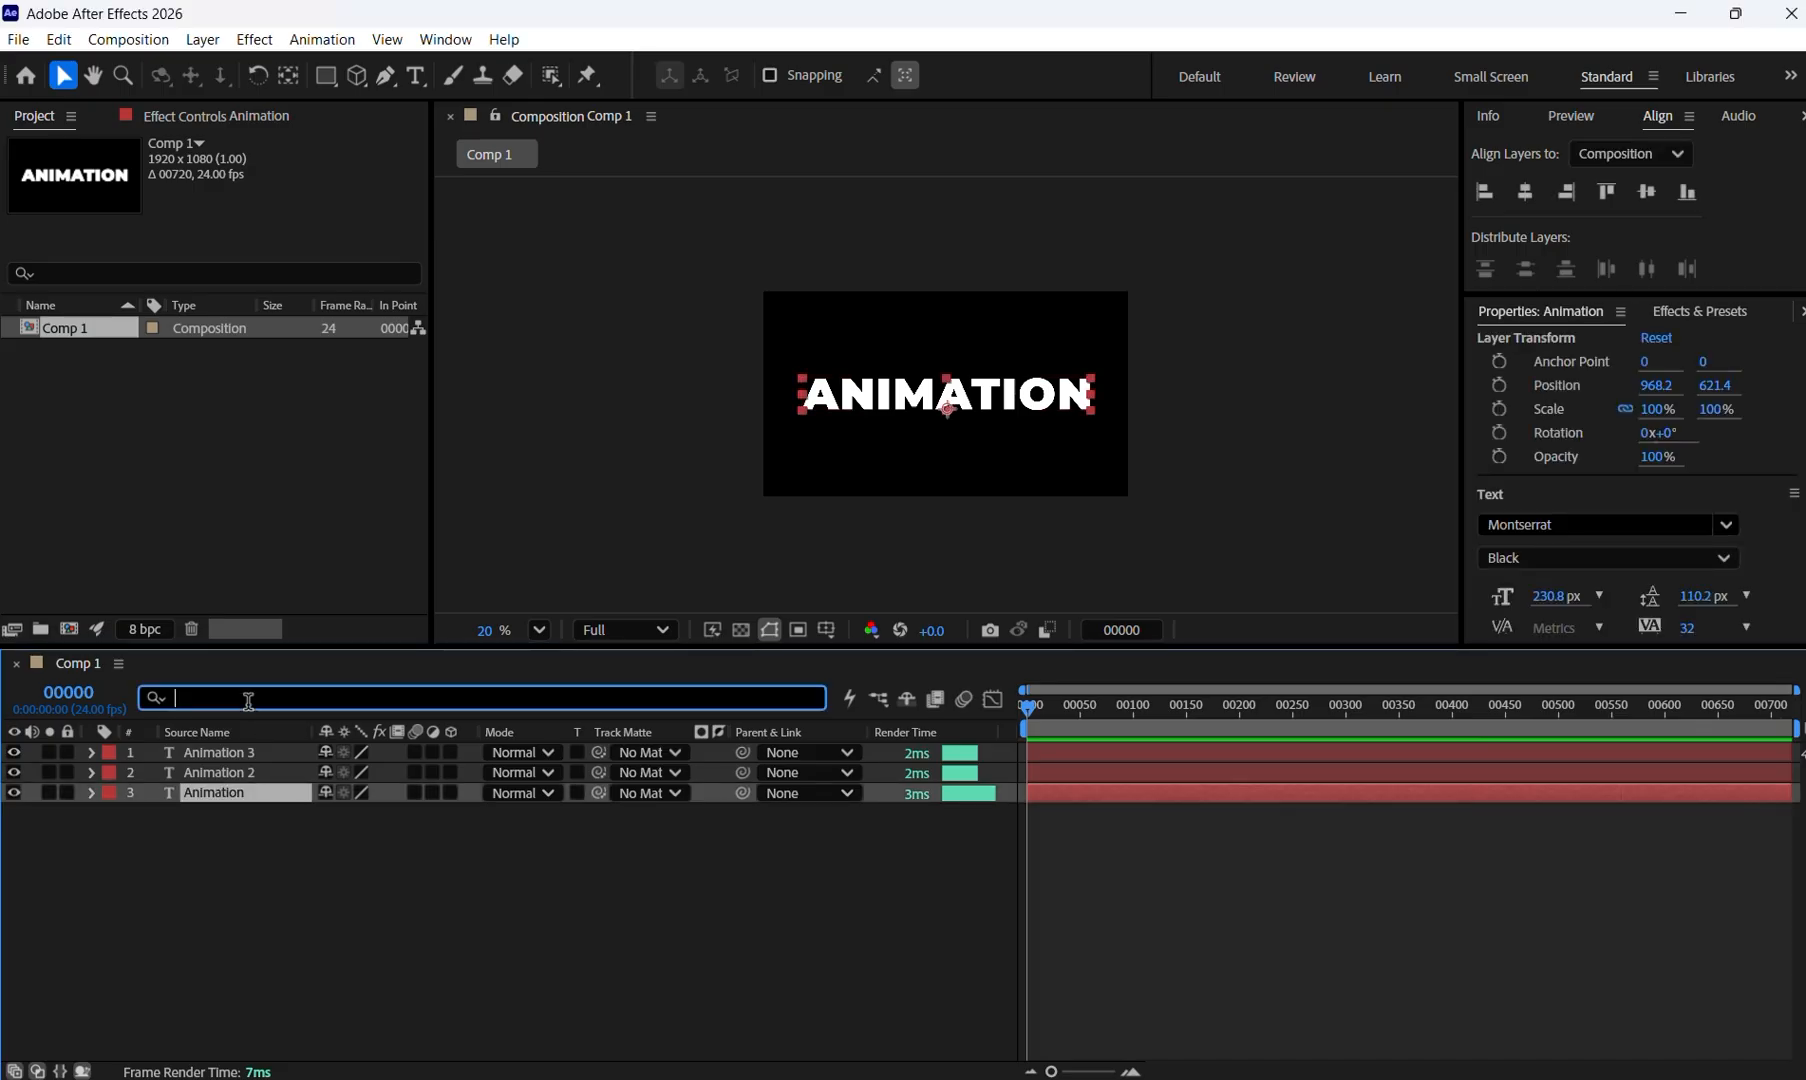
type("rot")
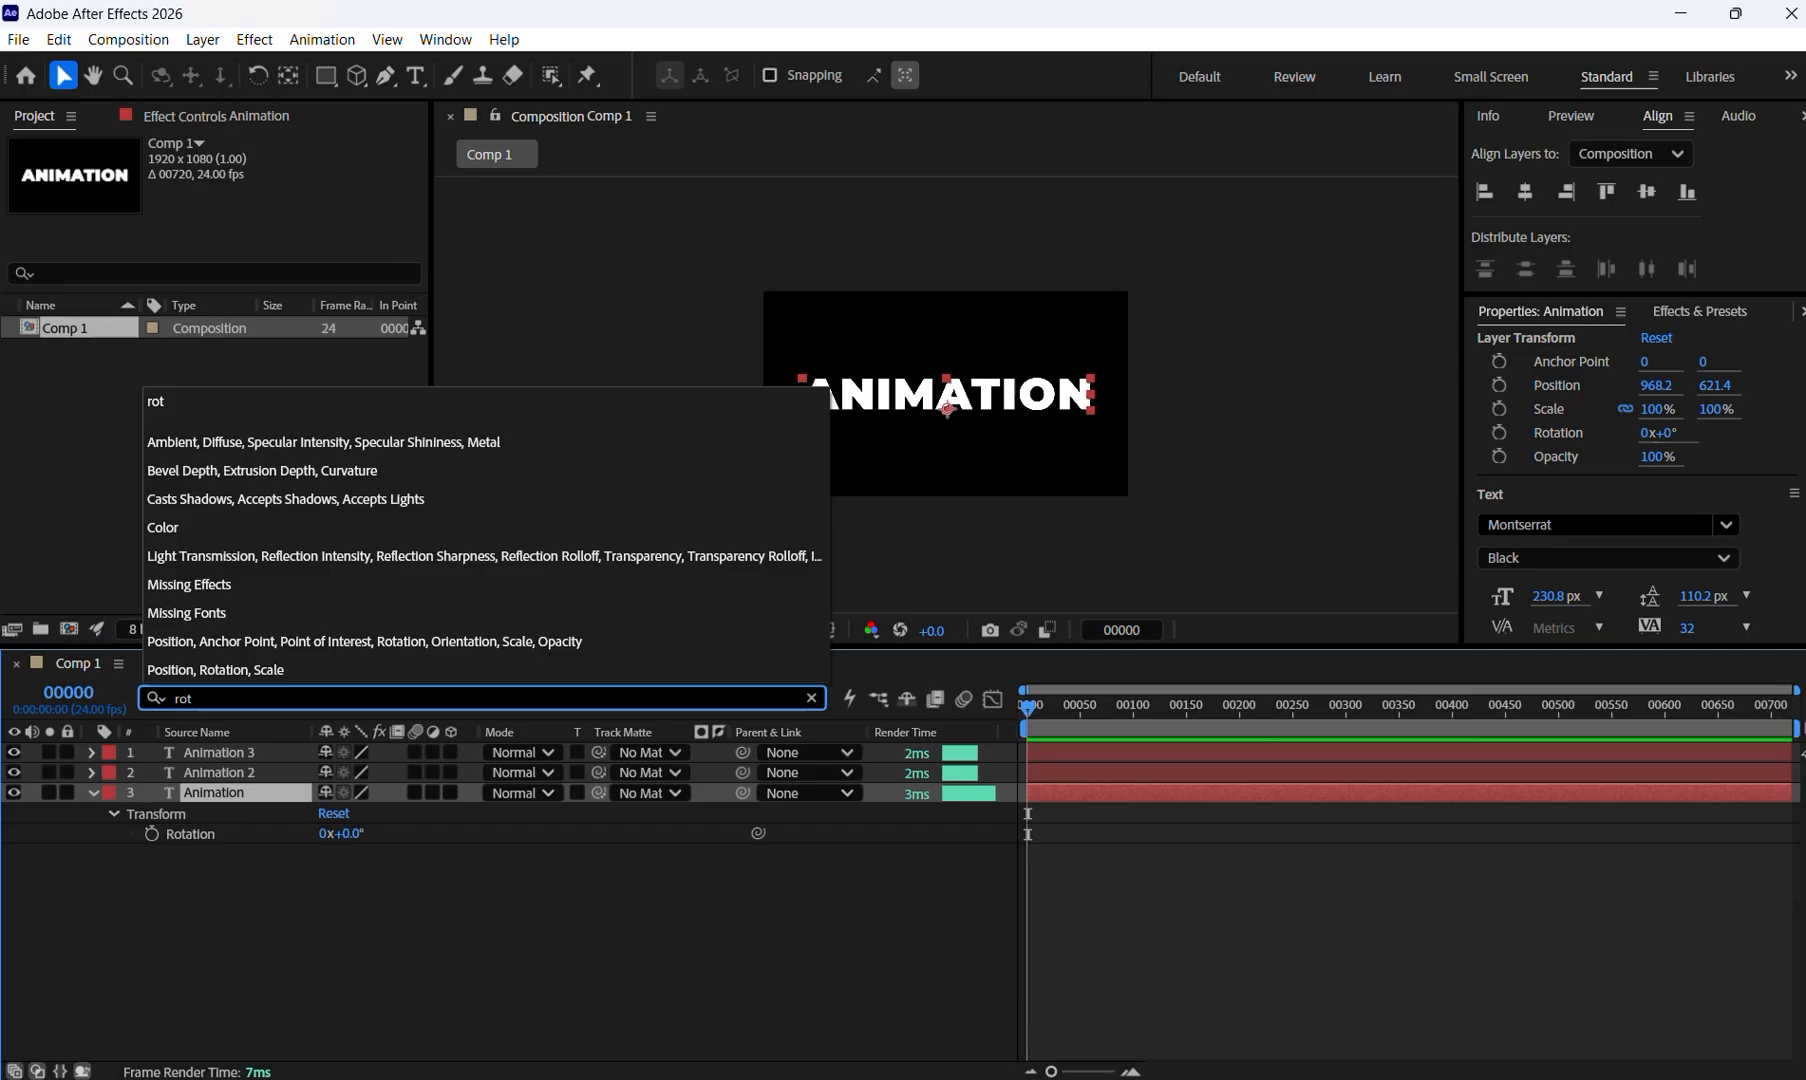
left_click(210, 832)
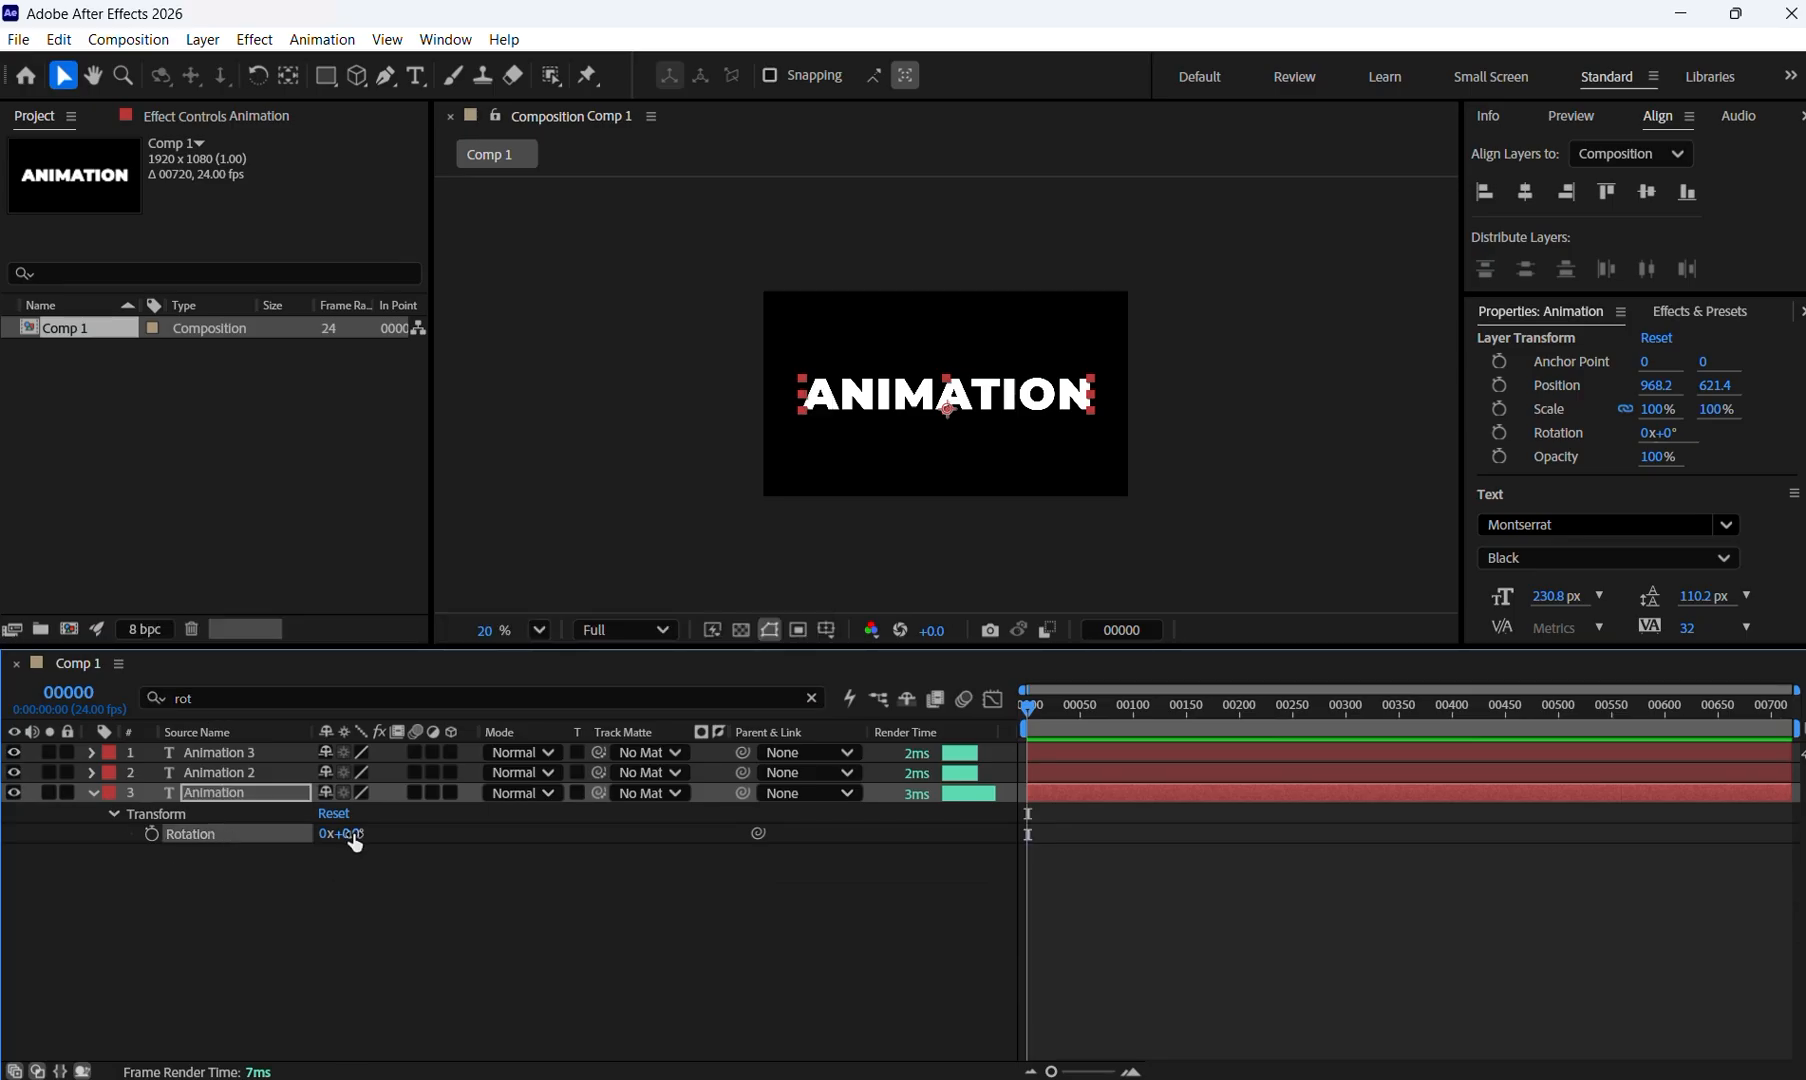
left_click_drag(350, 833, 390, 849)
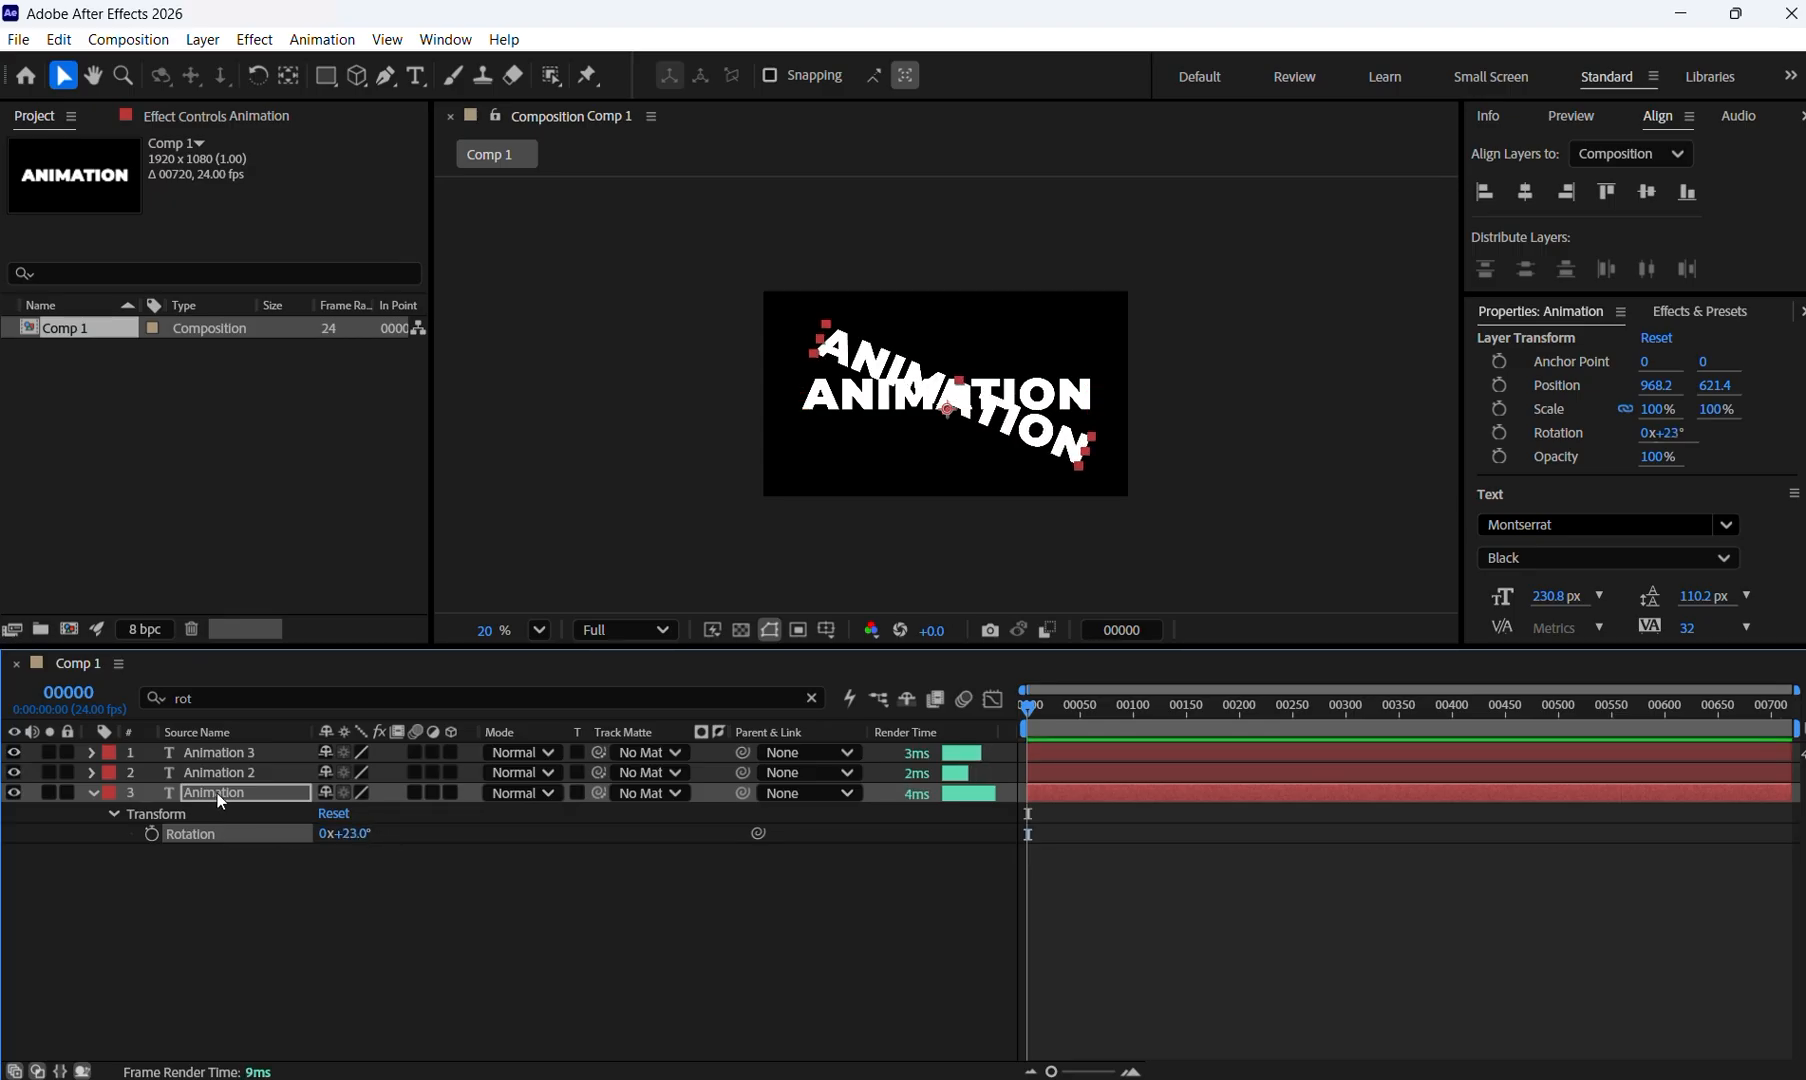
Reveal the Rotation property of the Animation 2 layer and set it to 52°.
left_click(232, 772)
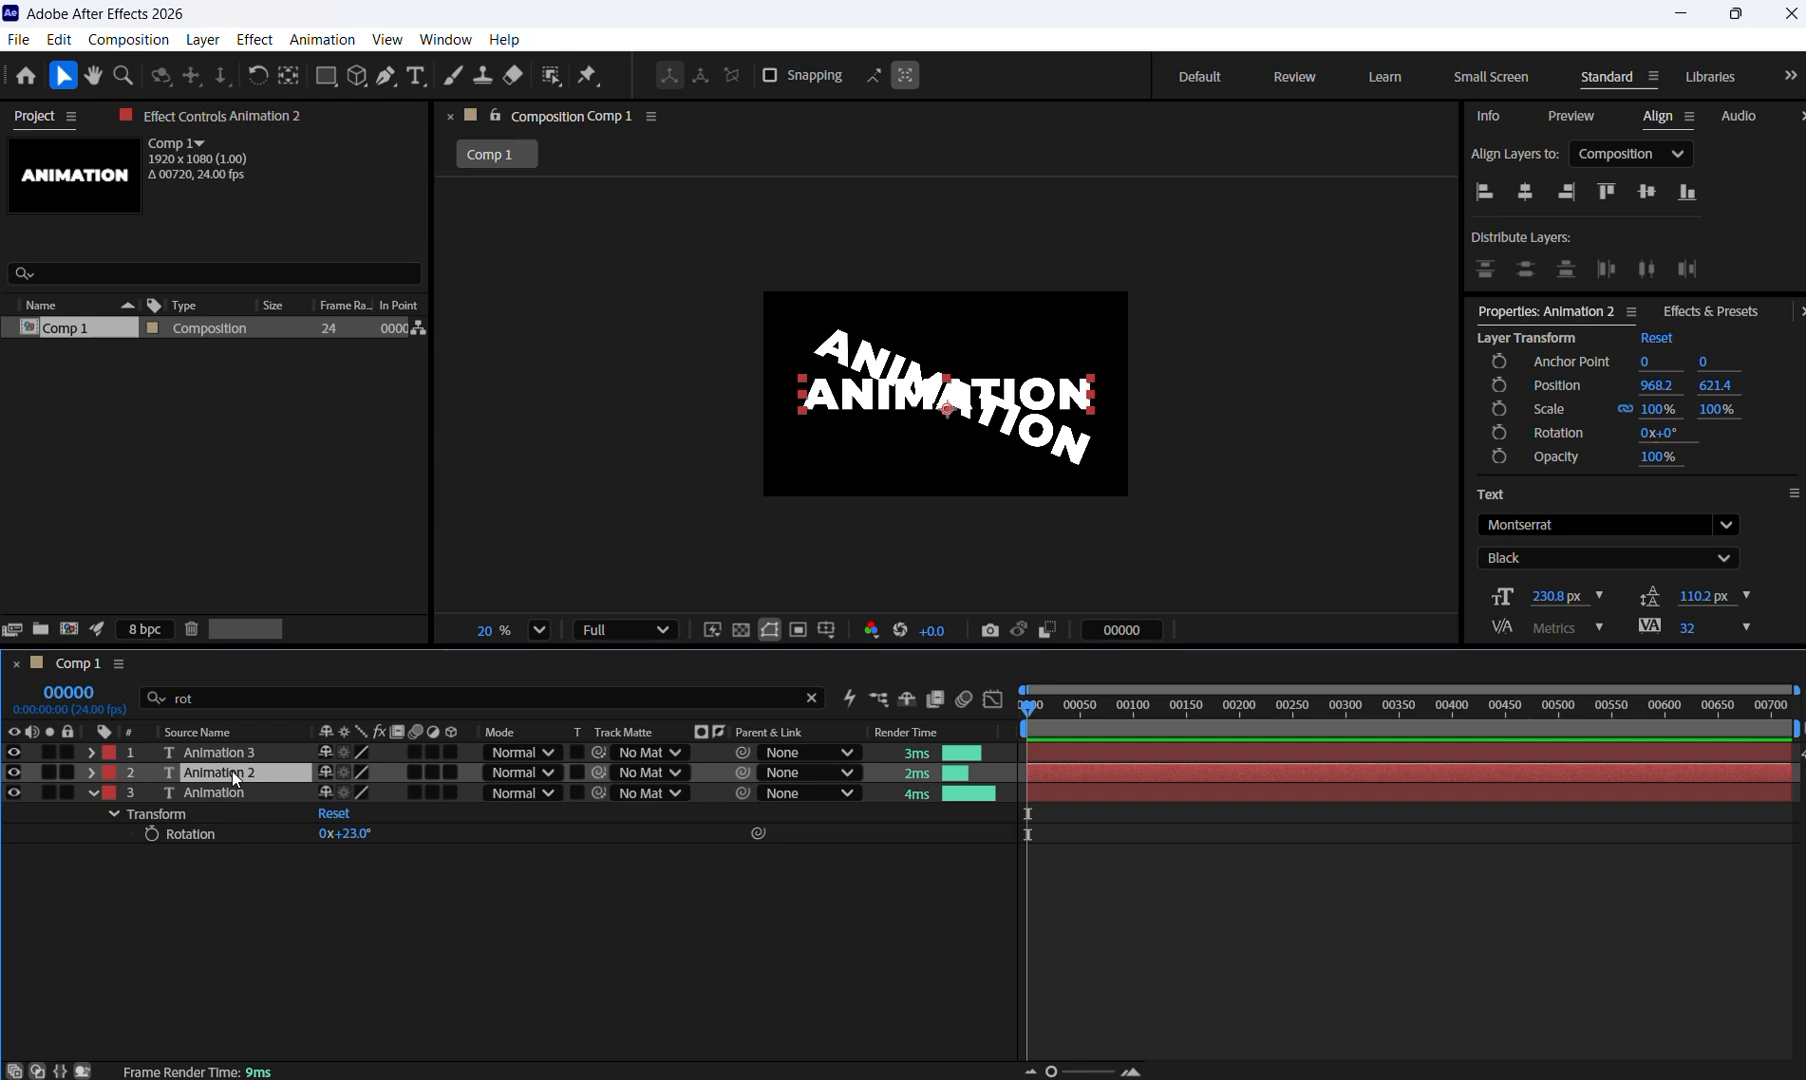
left_click(254, 694)
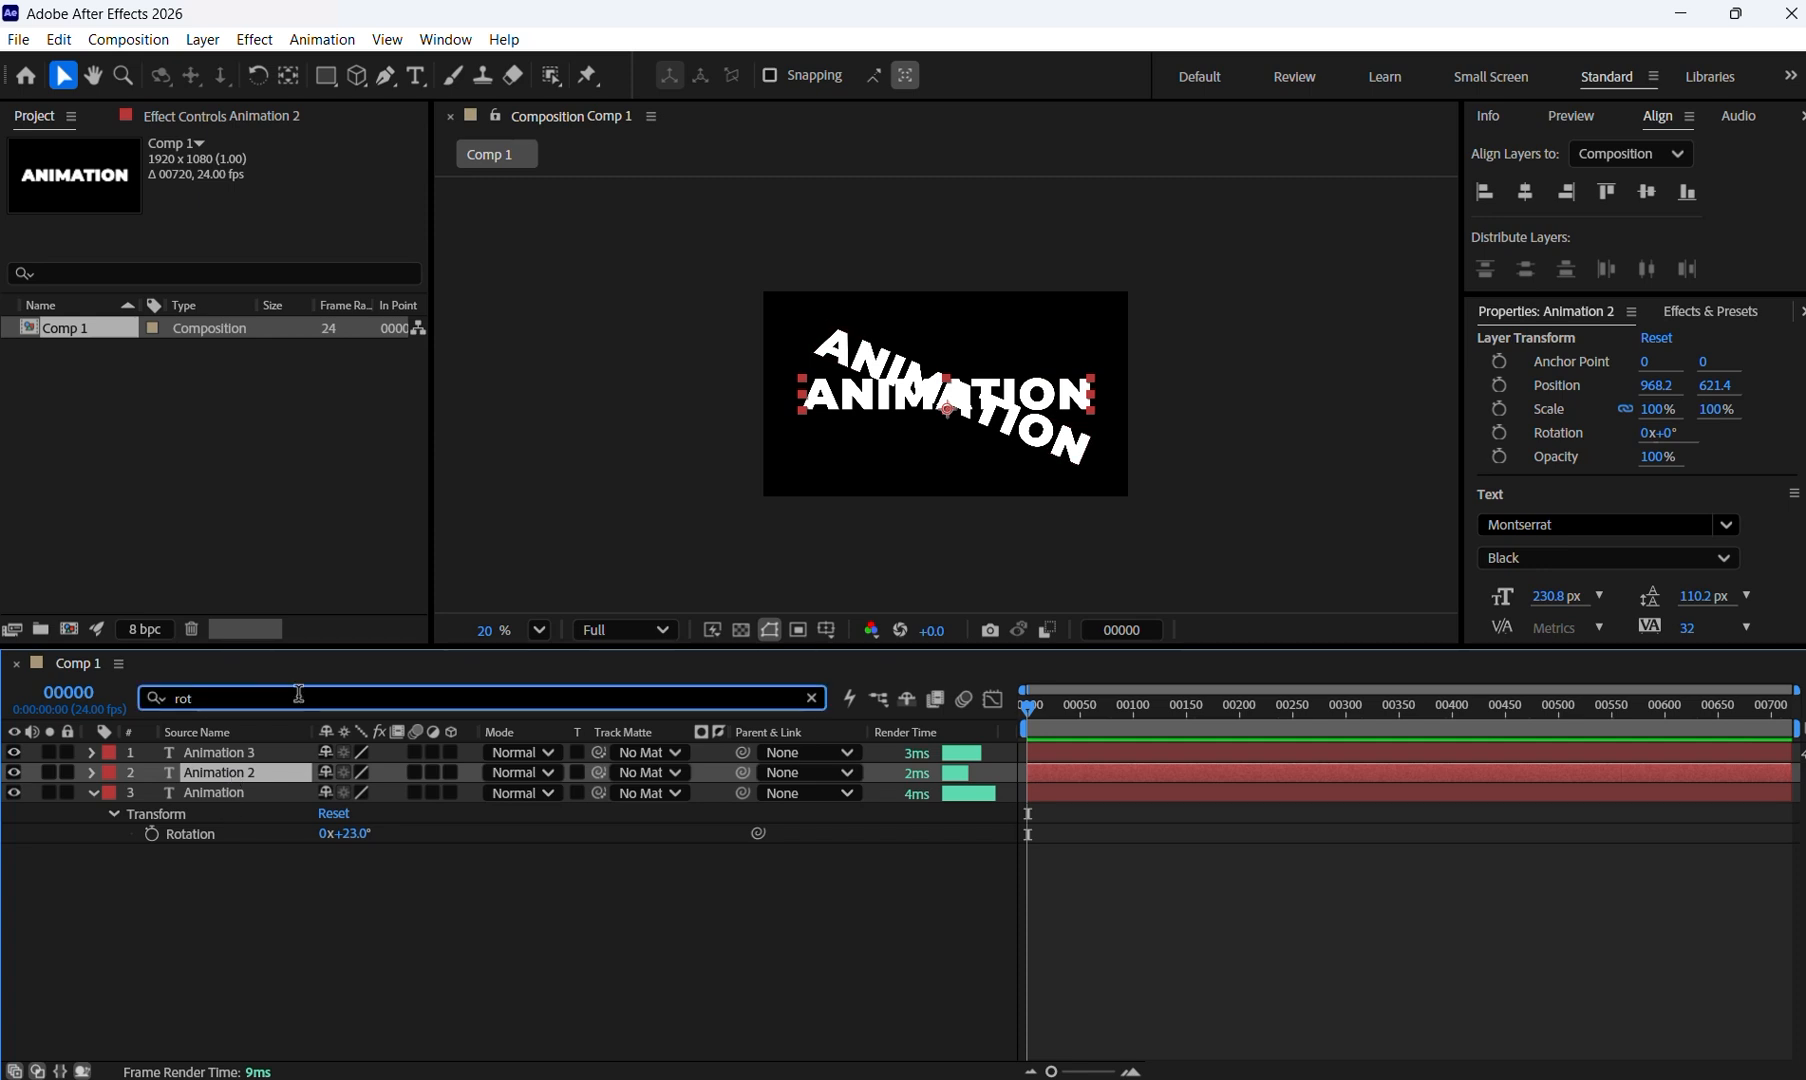
key("BackSpace")
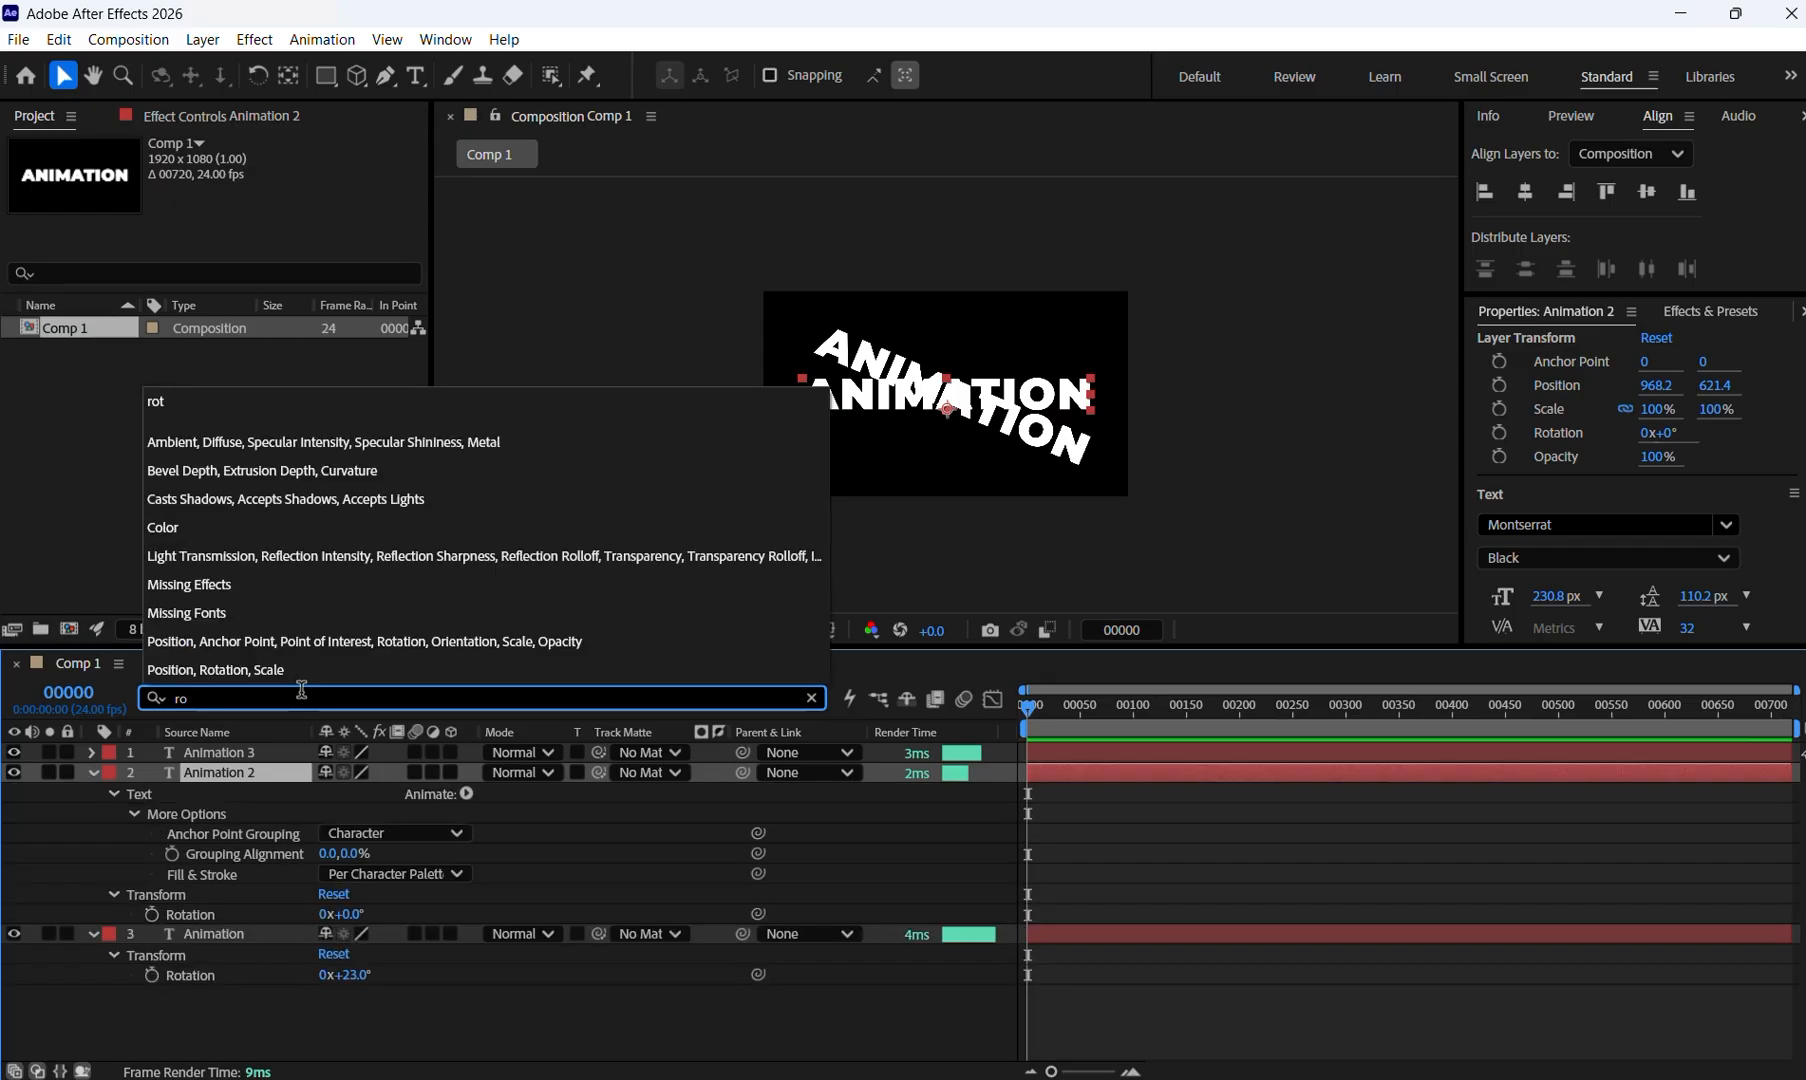
left_click(364, 921)
left_click_drag(364, 921, 444, 943)
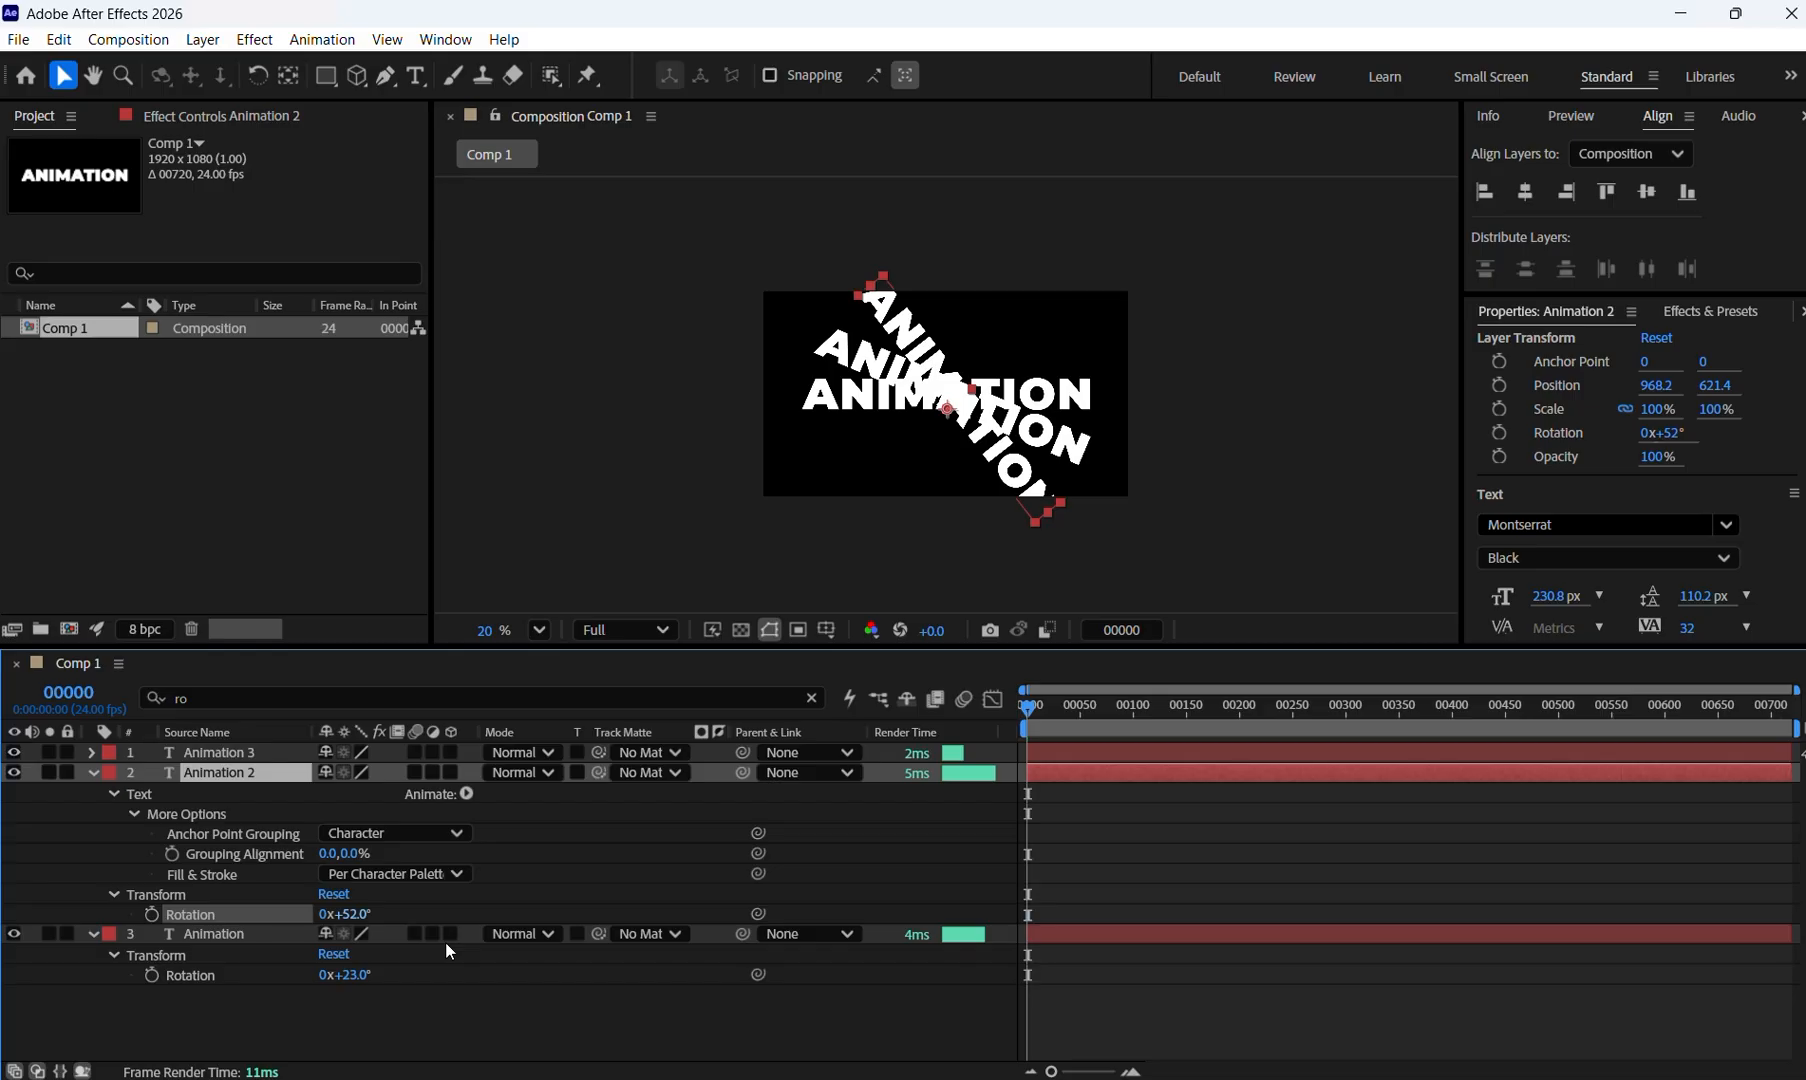
Collapse the two lower layers and set the Animation 3 layer's Rotation to -28°.
left_click(244, 753)
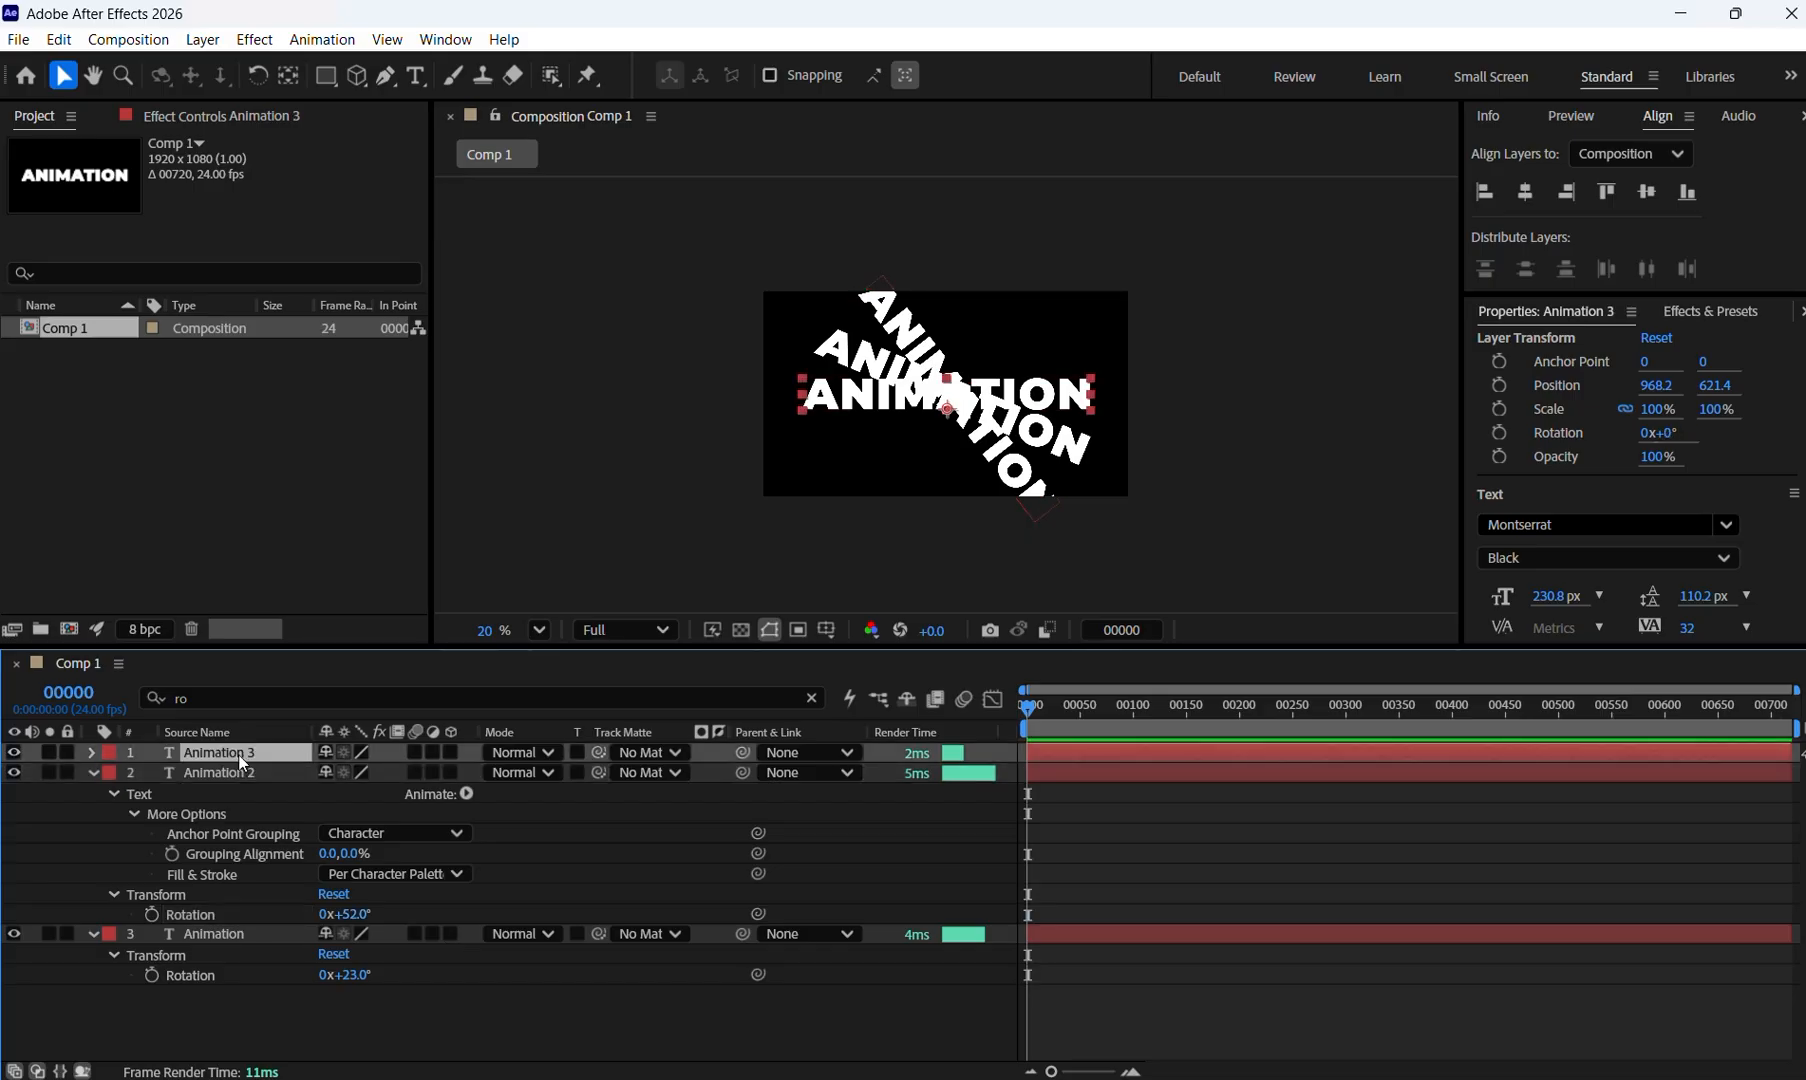
left_click(92, 773)
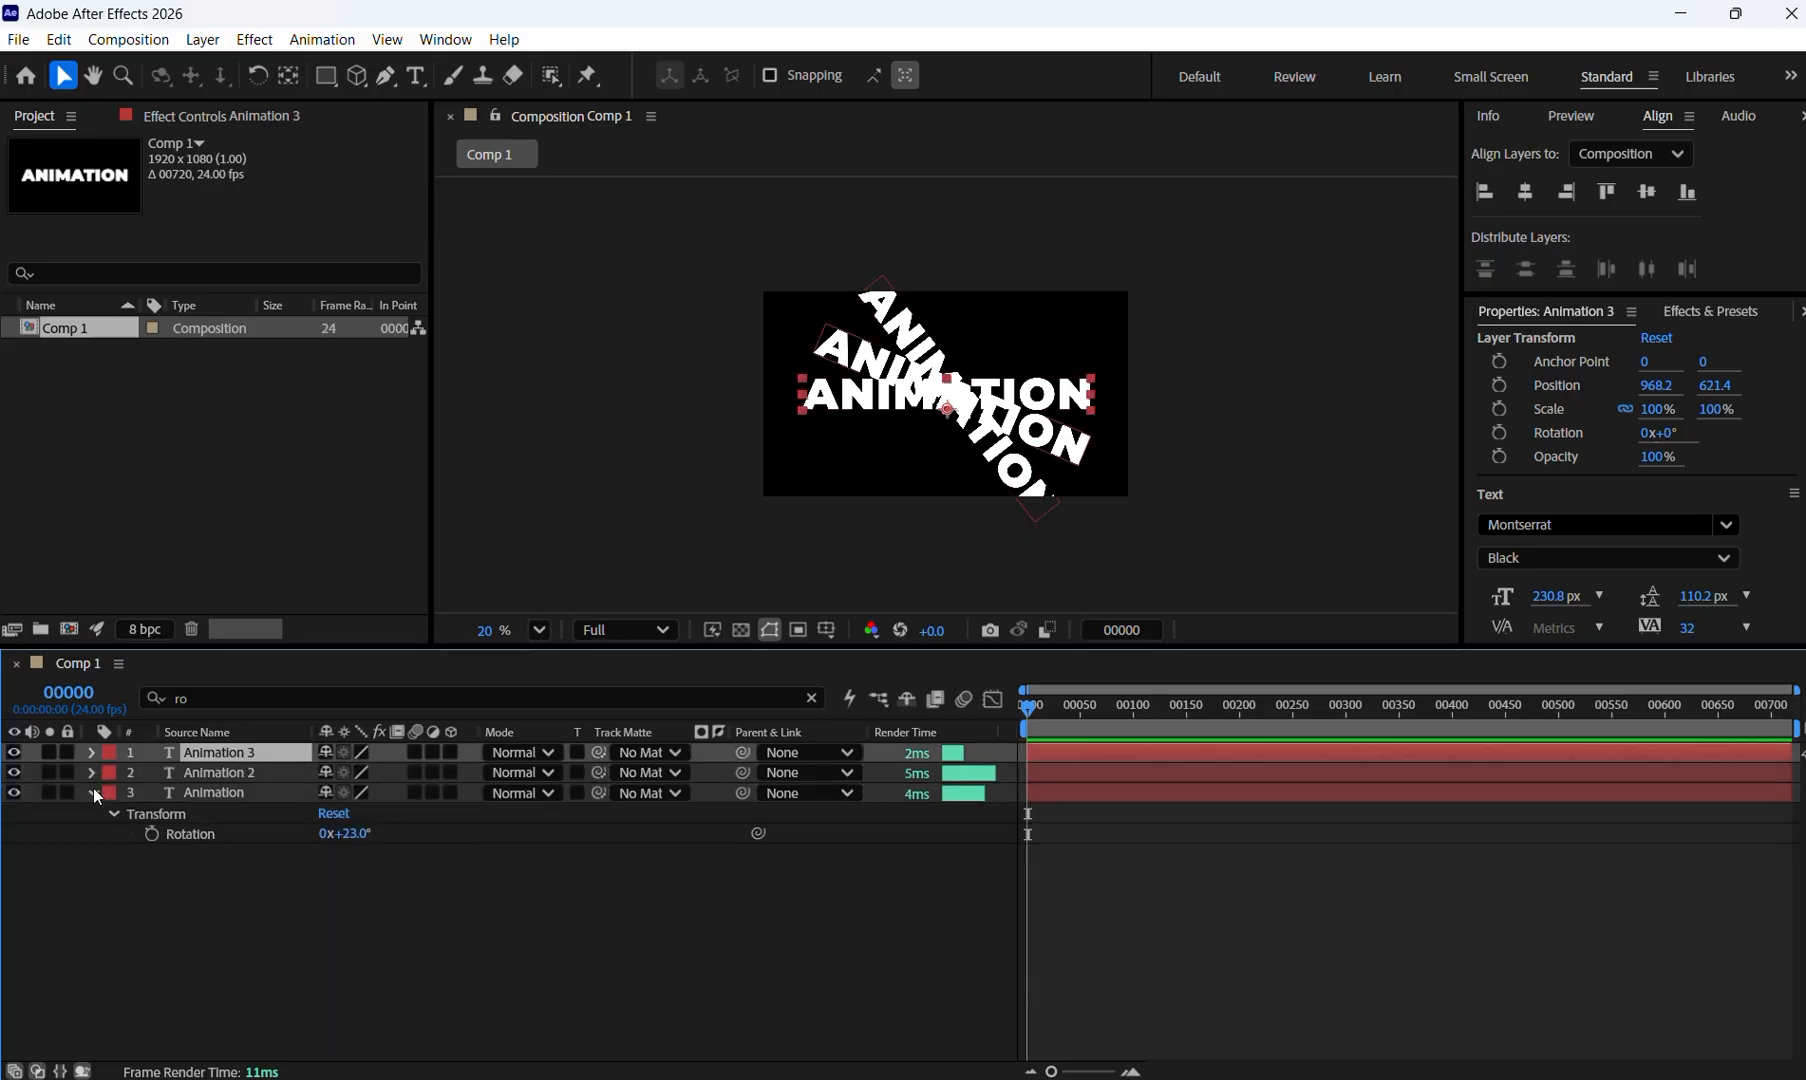
left_click(93, 792)
left_click(225, 699)
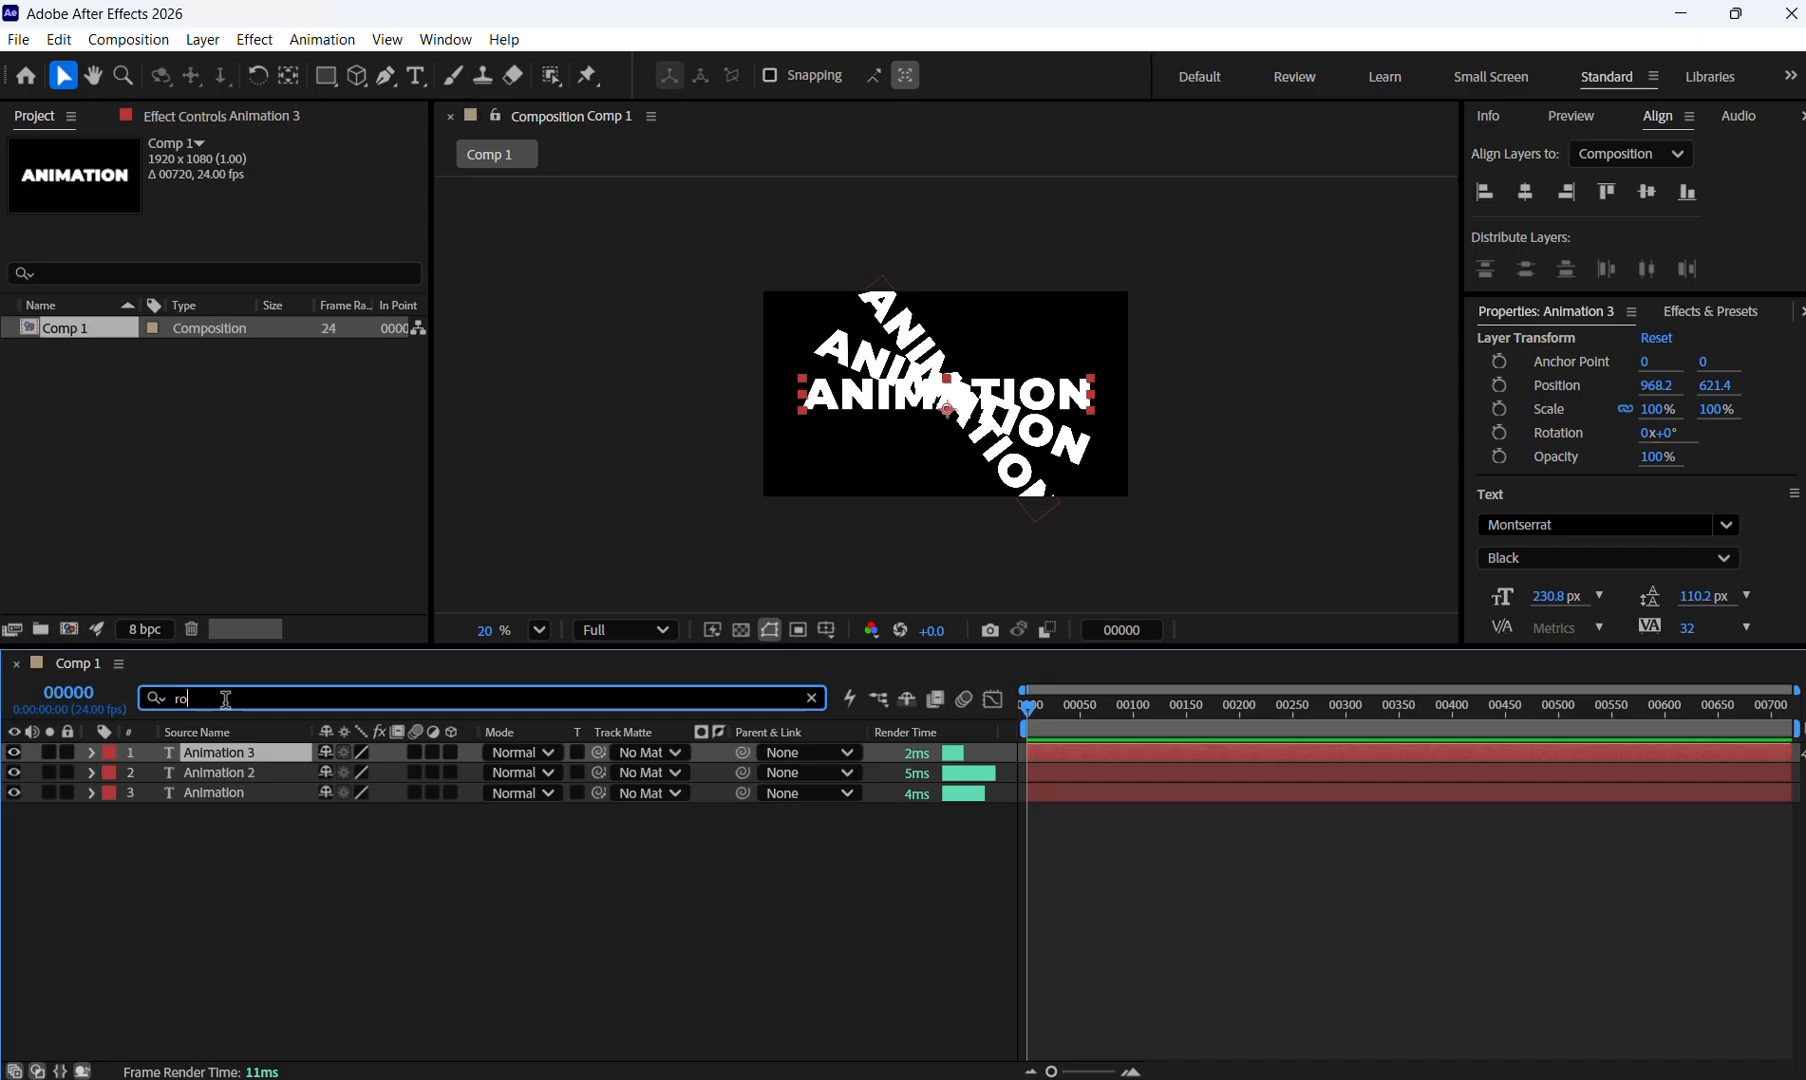
type("t")
left_click_drag(354, 794, 322, 797)
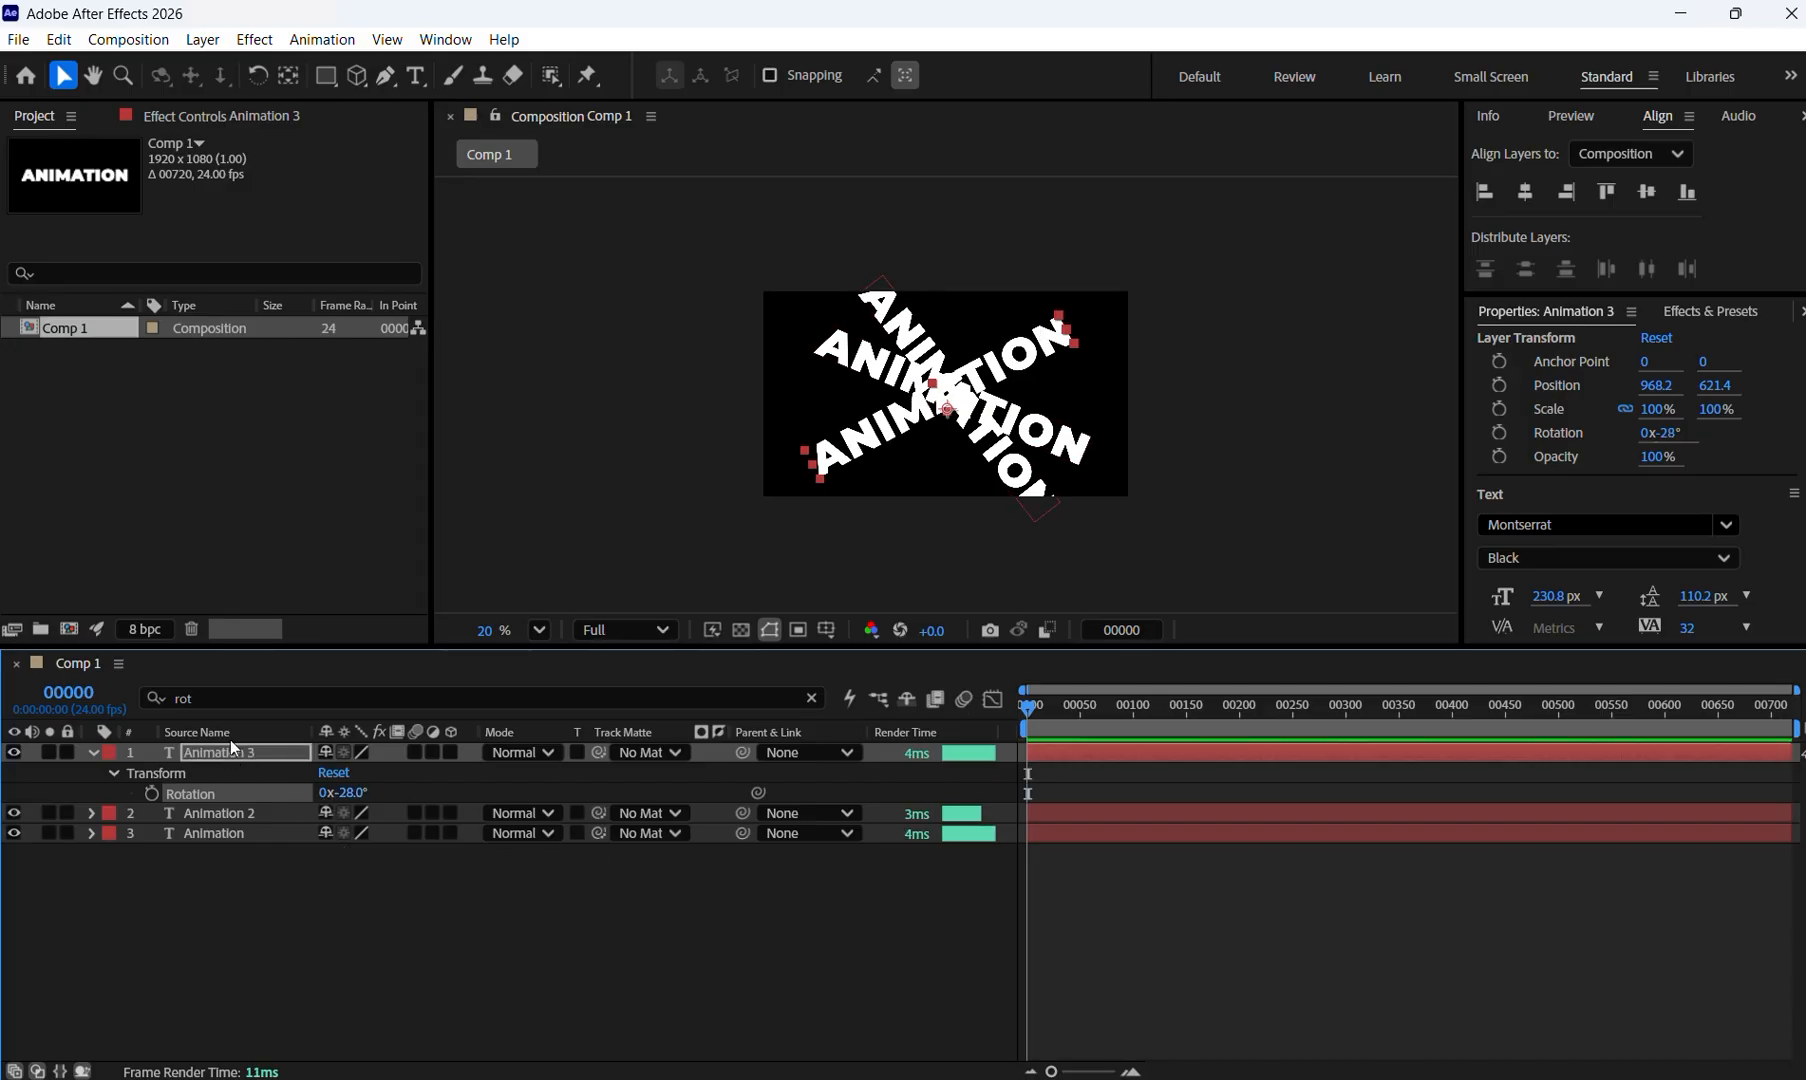
left_click(278, 877)
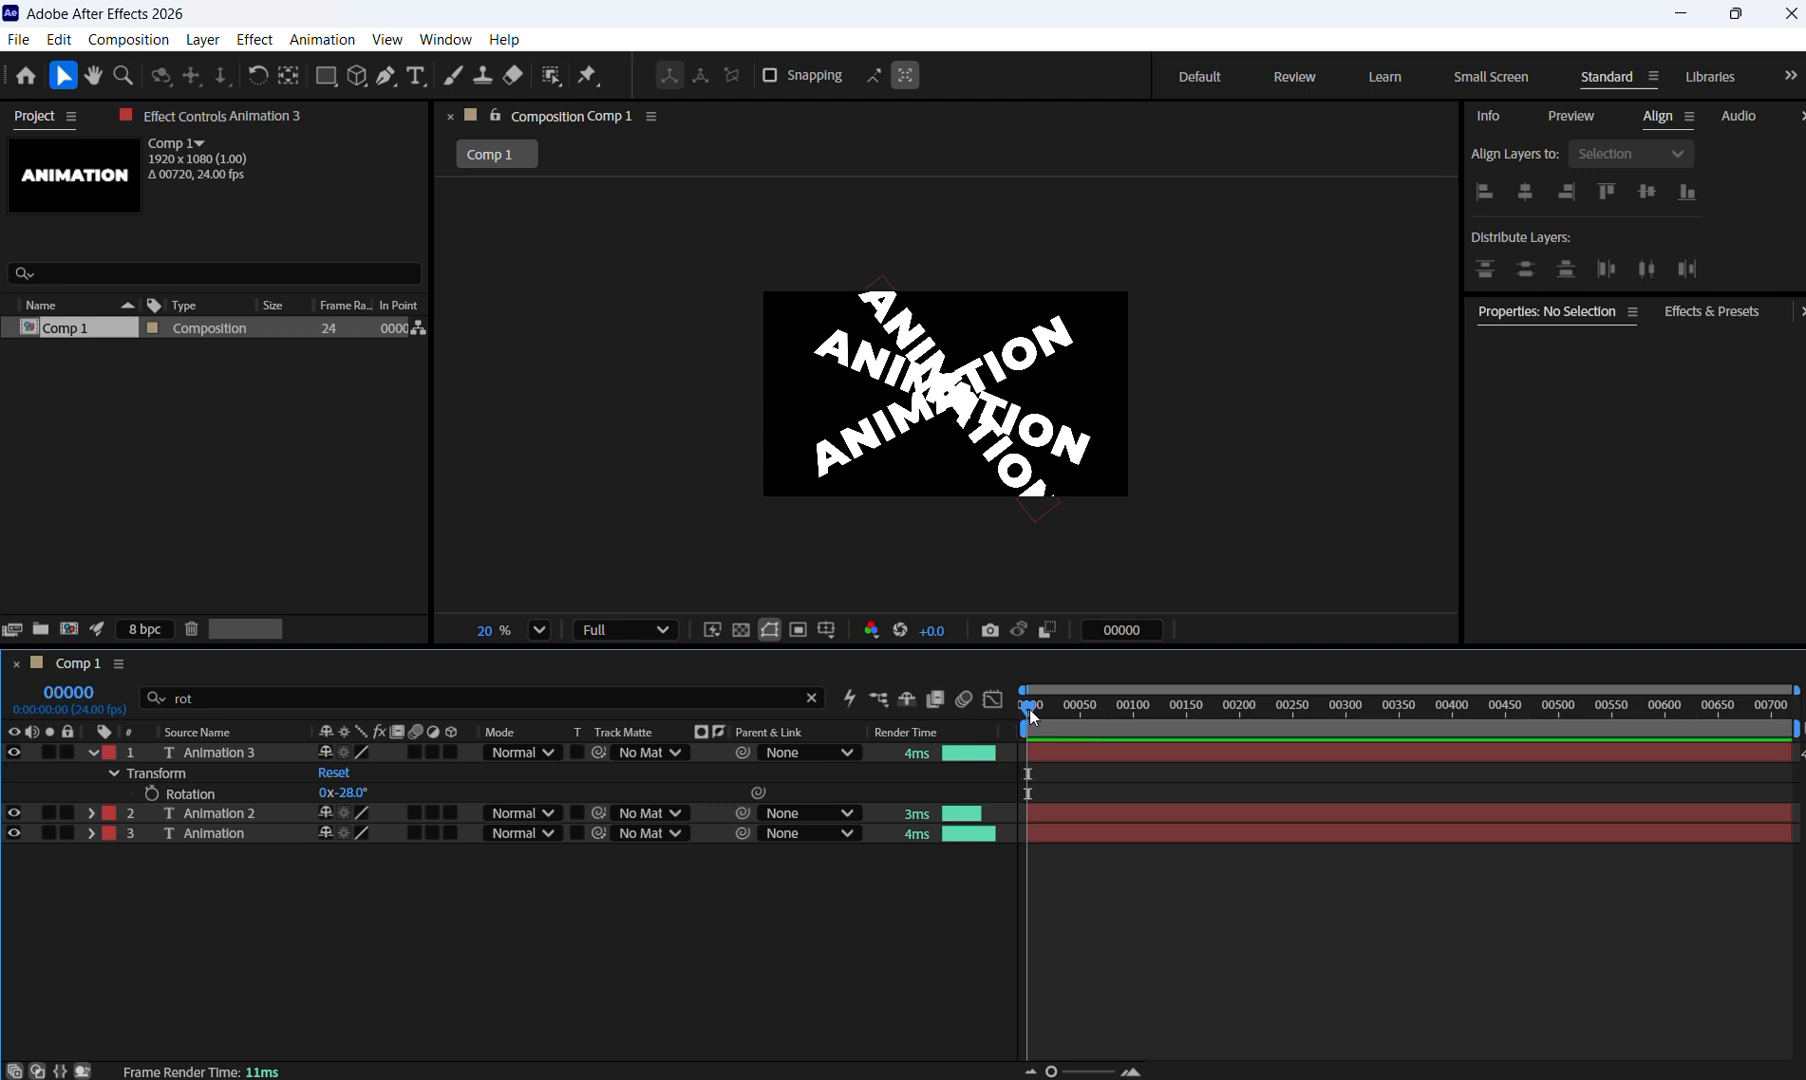
Add starting Rotation keyframes at frame 0 to the Animation 3 and Animation 2 layers.
left_click(152, 793)
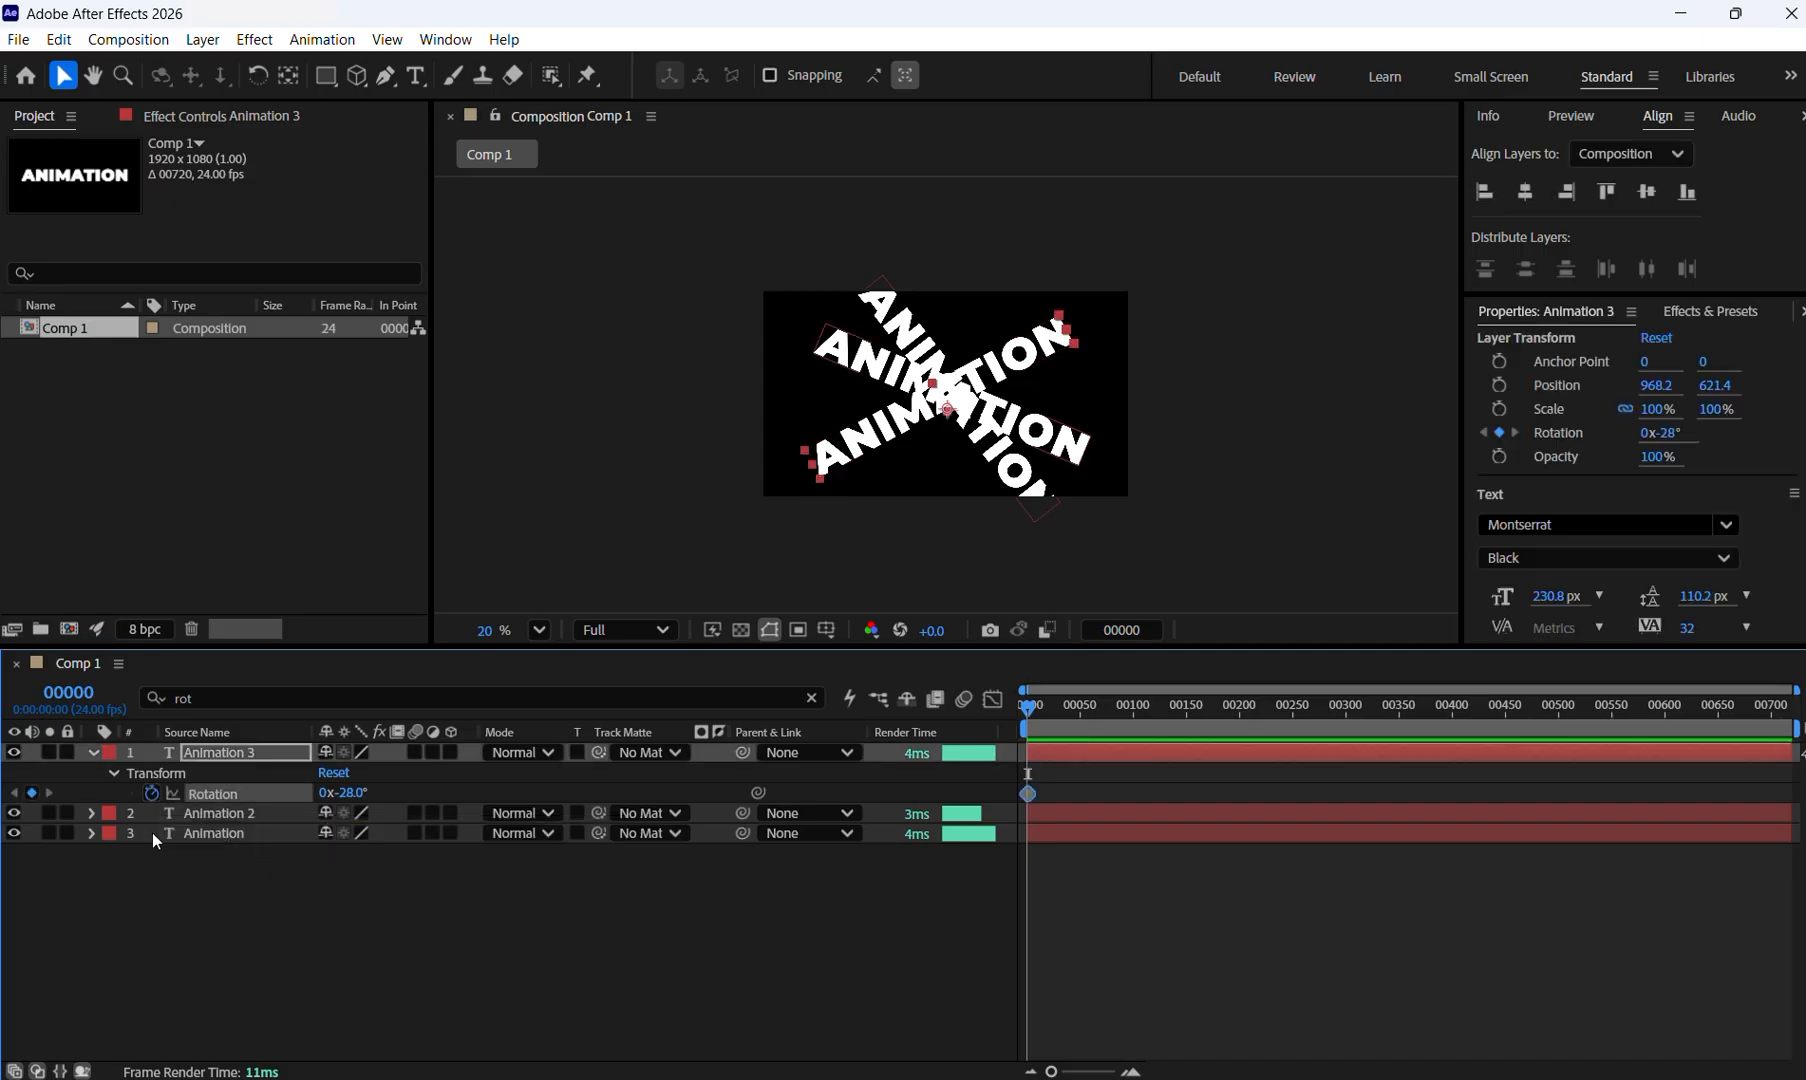
left_click(91, 813)
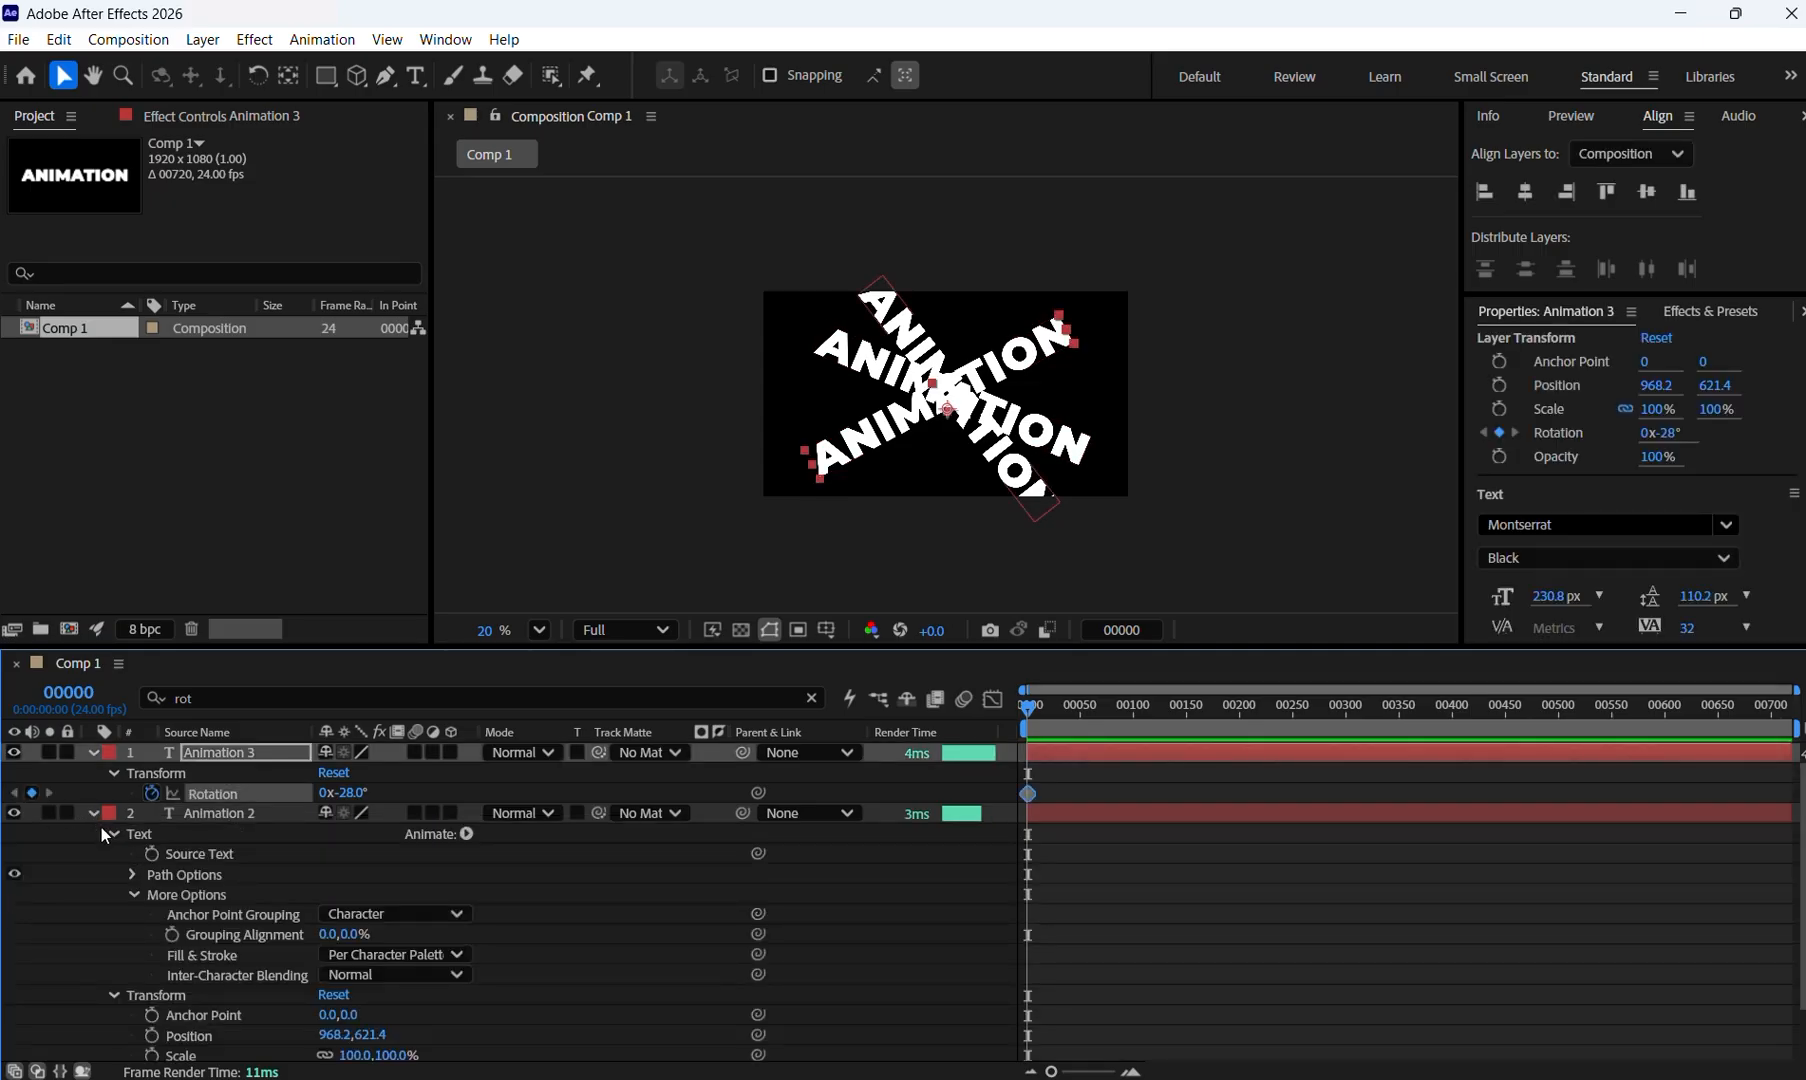
left_click(115, 834)
left_click(114, 856)
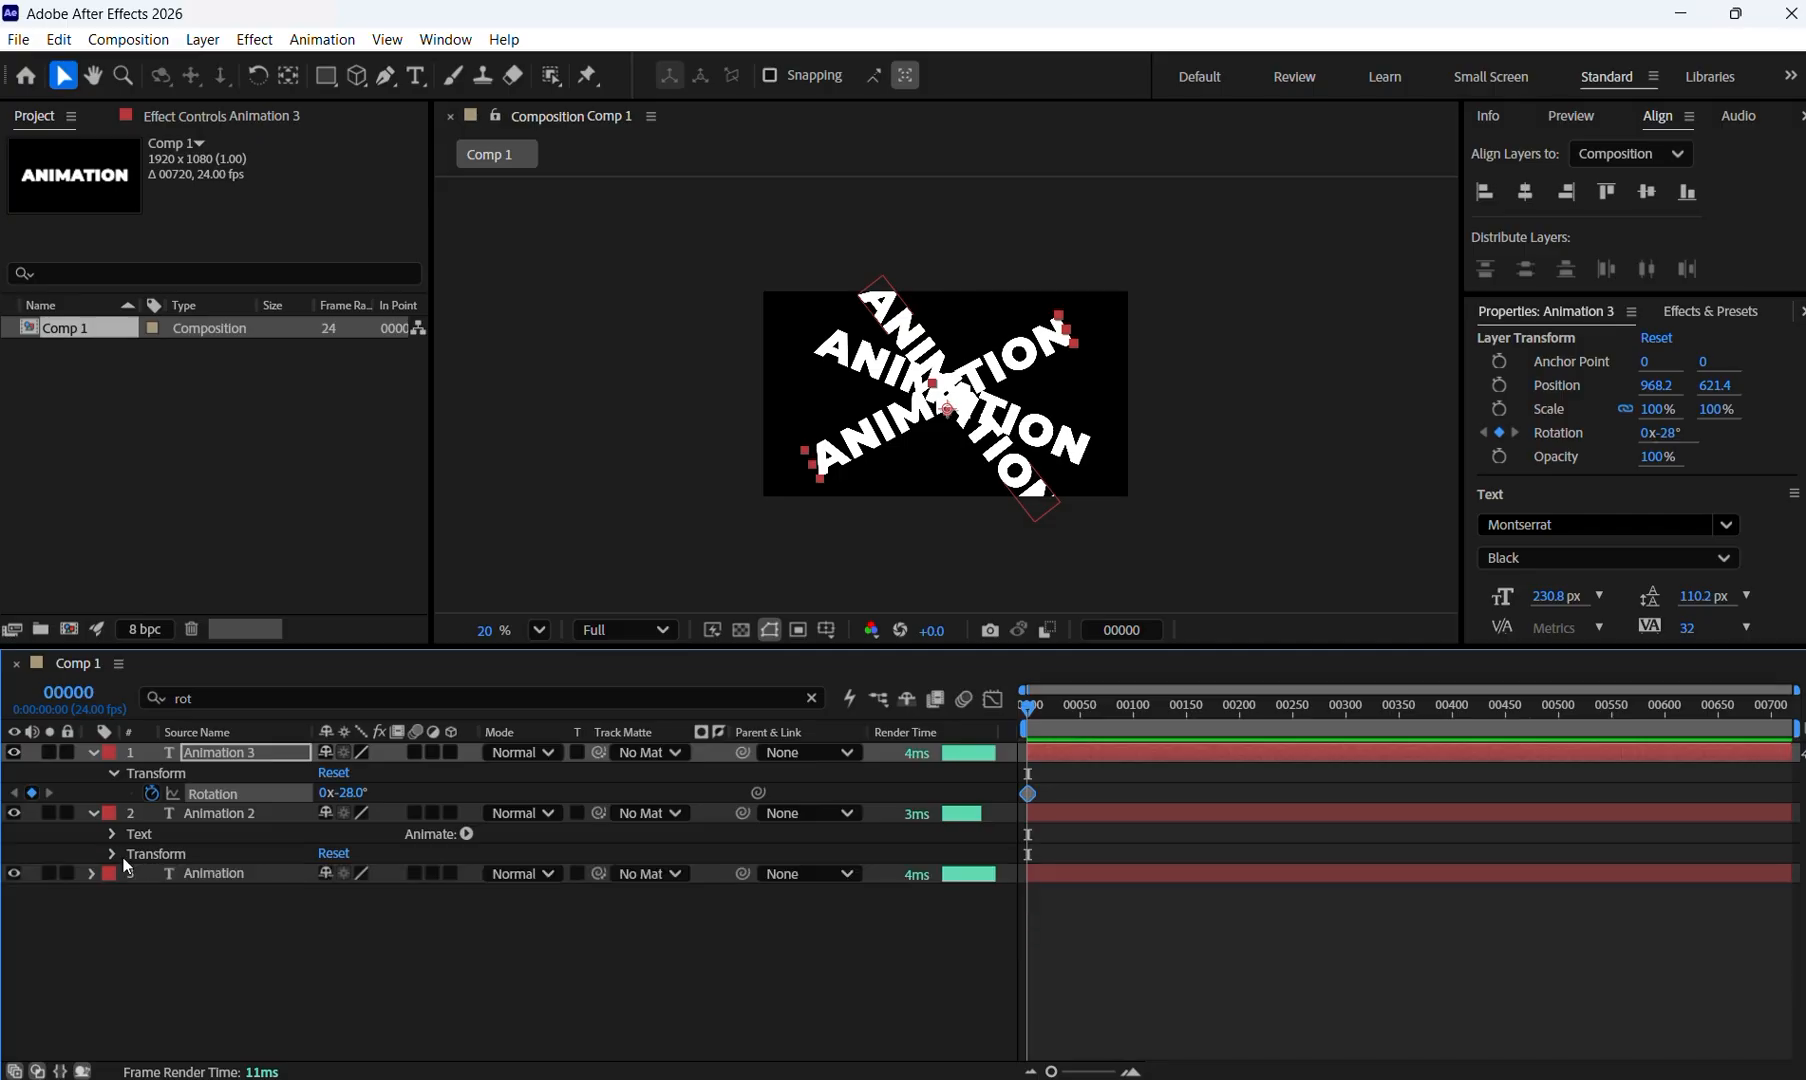
left_click(207, 812)
left_click(225, 699)
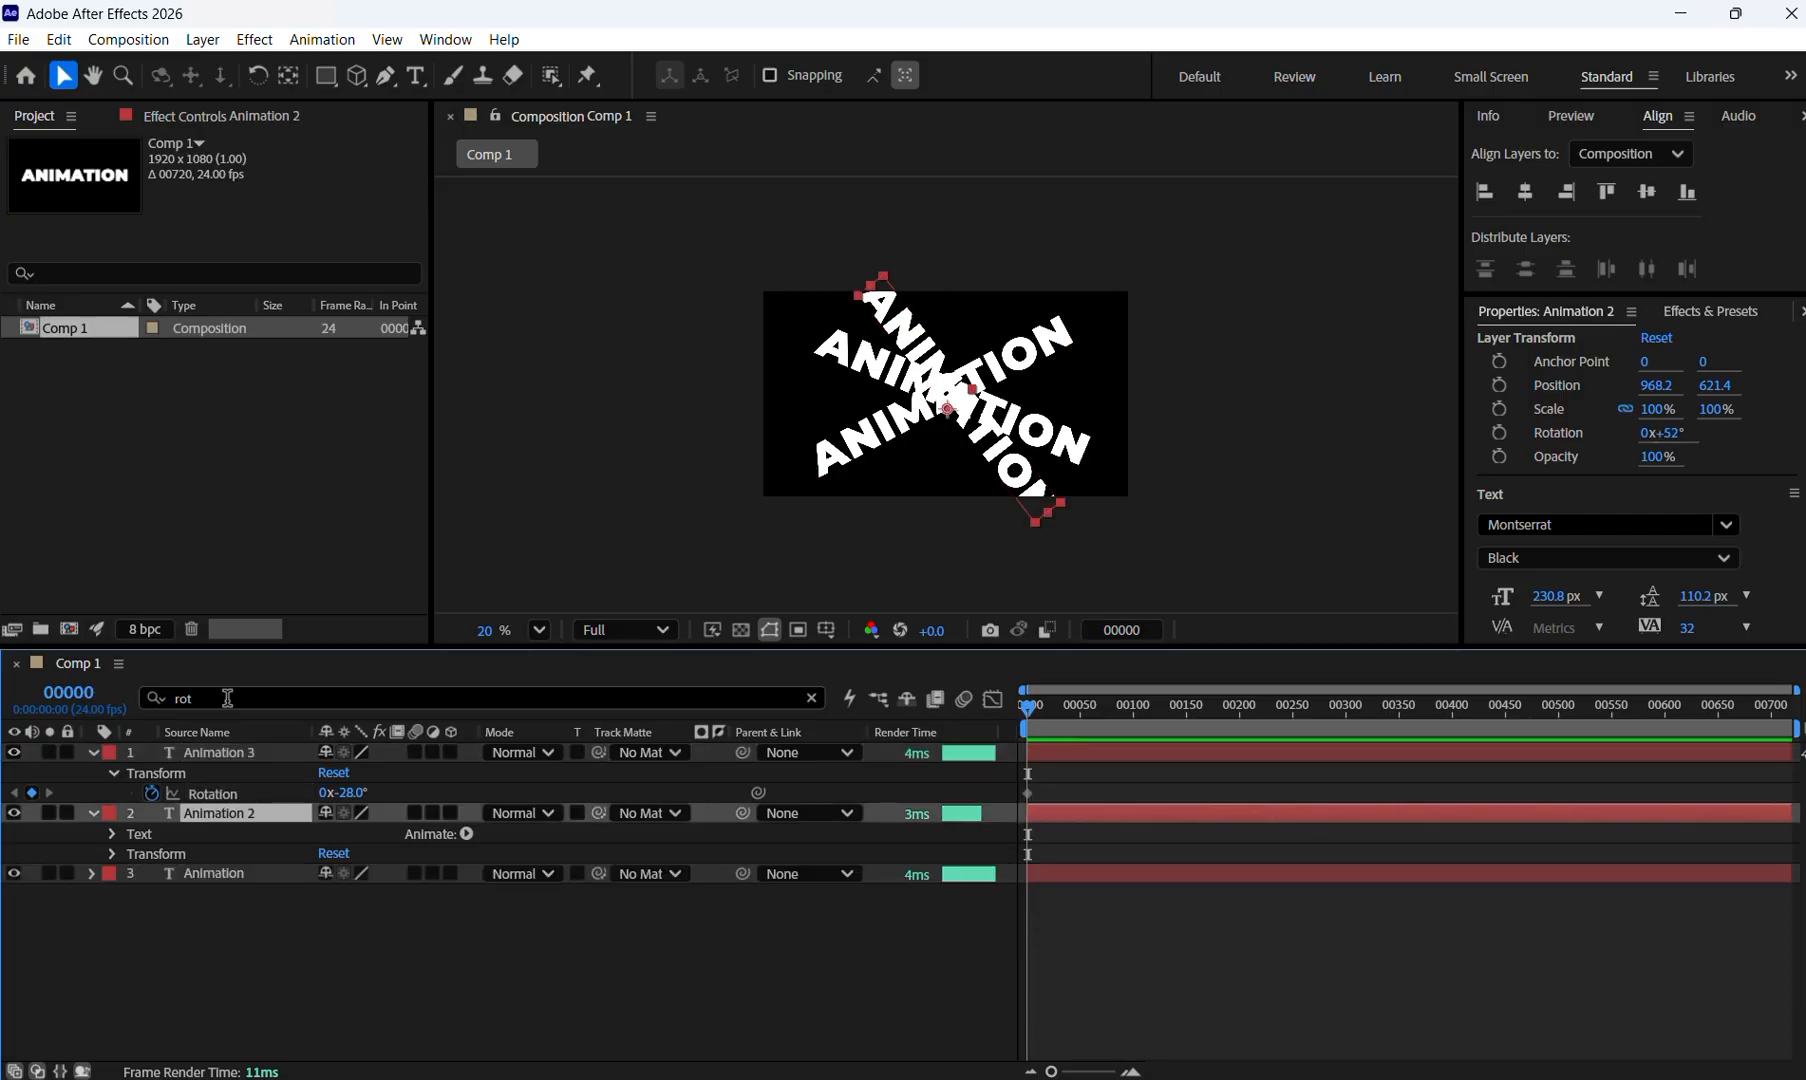
type("rot")
key("BackSpace")
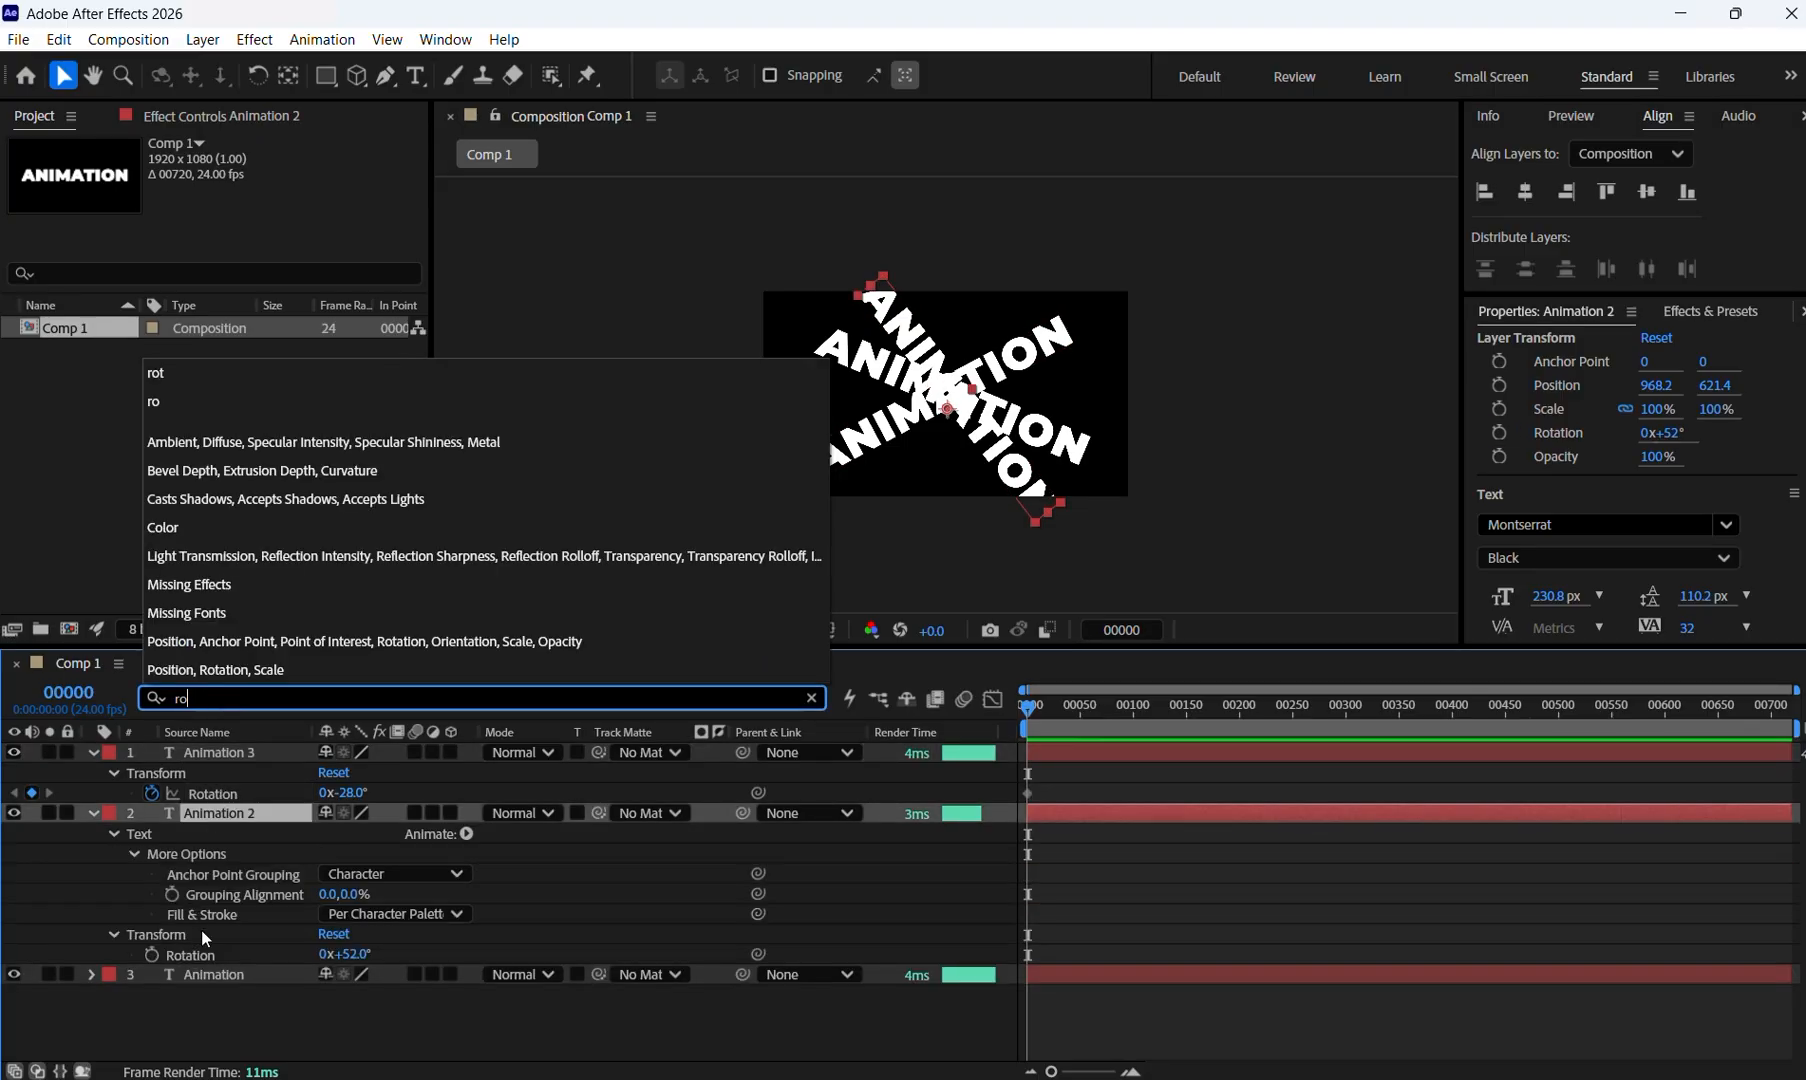
left_click(151, 953)
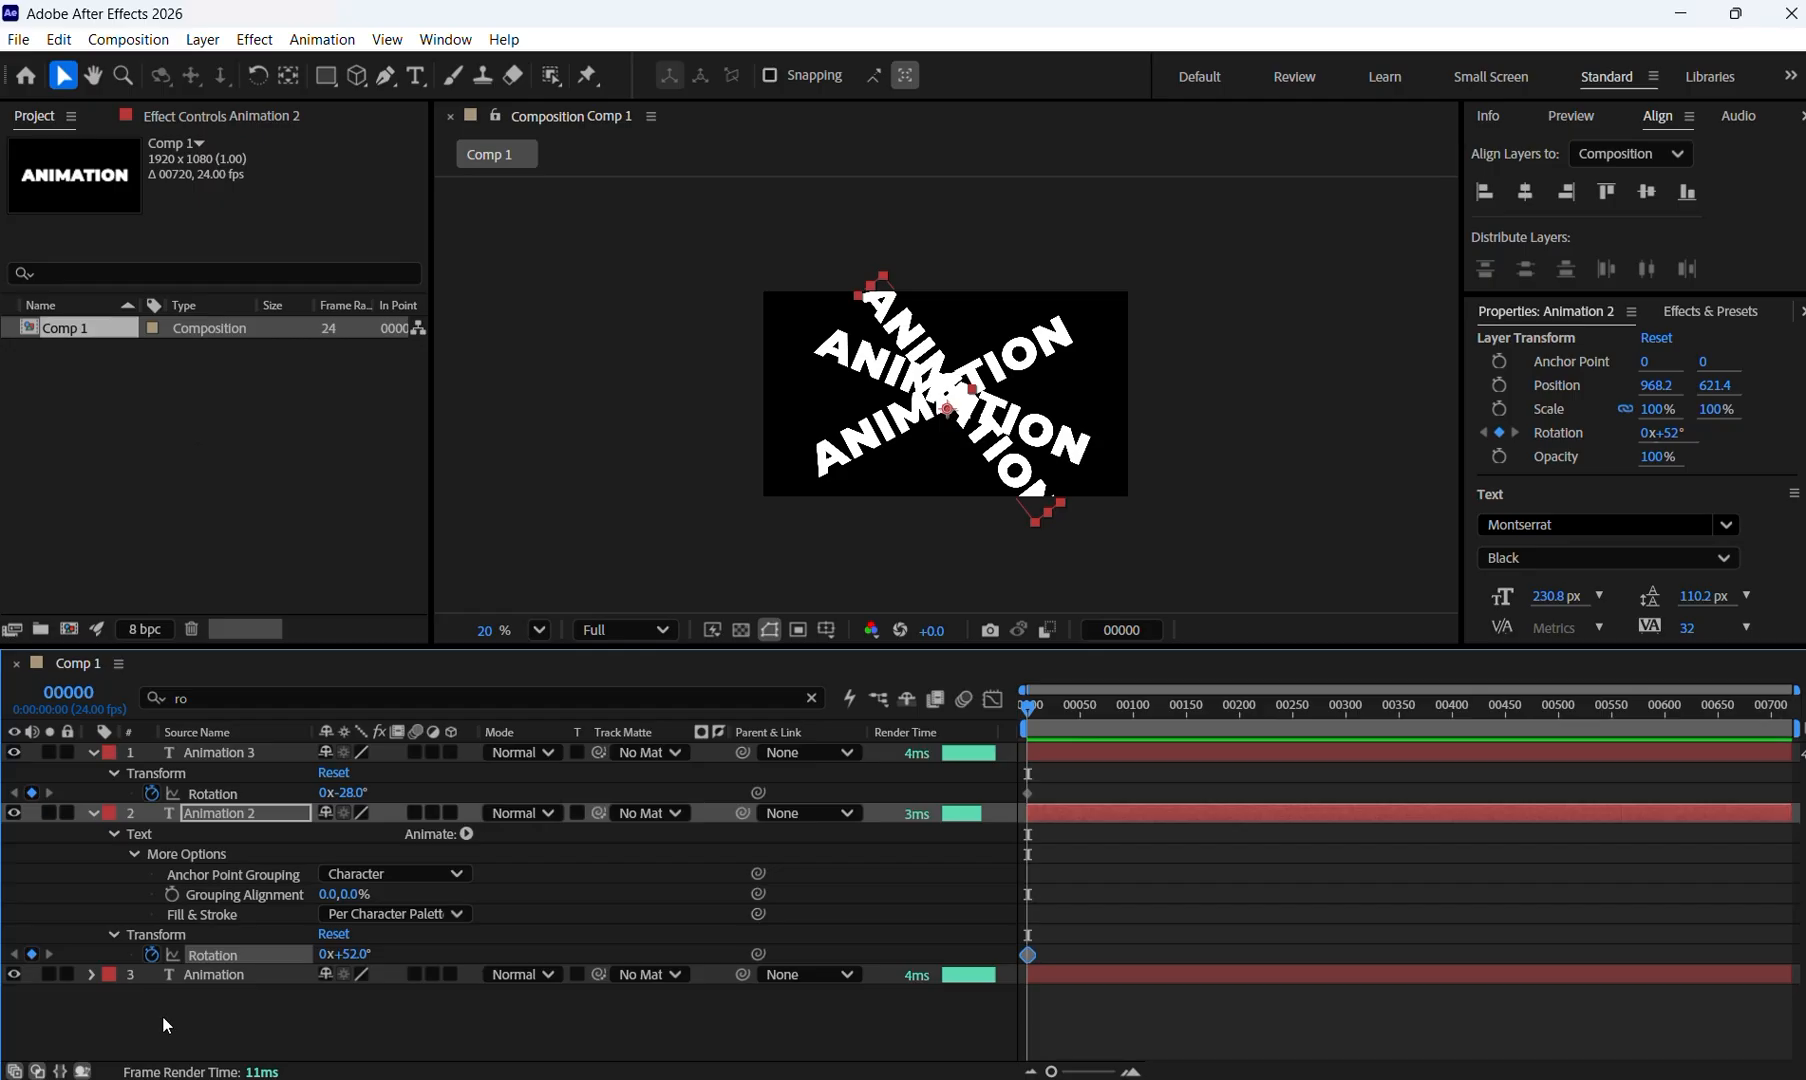
Filter the timeline for "rot" and add a starting Rotation keyframe at frame 0 to the original Animation layer.
left_click(205, 975)
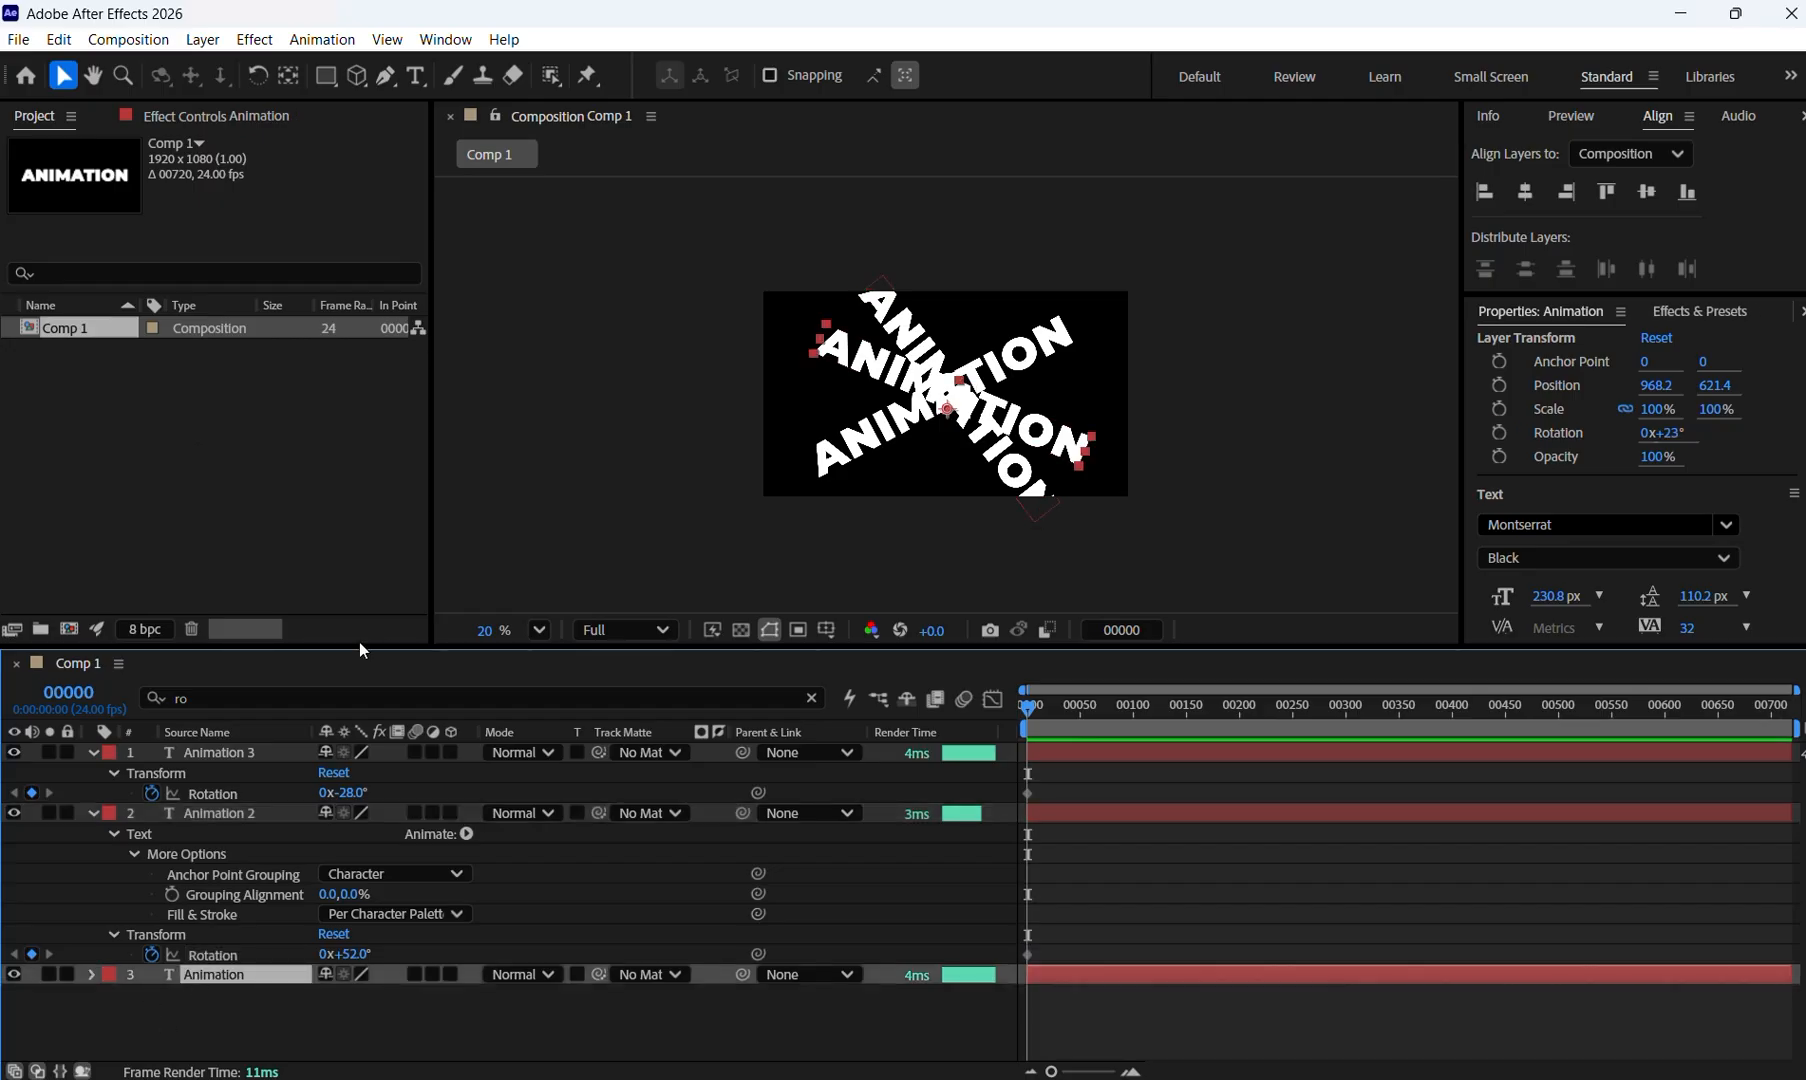
left_click(234, 701)
key("BackSpace")
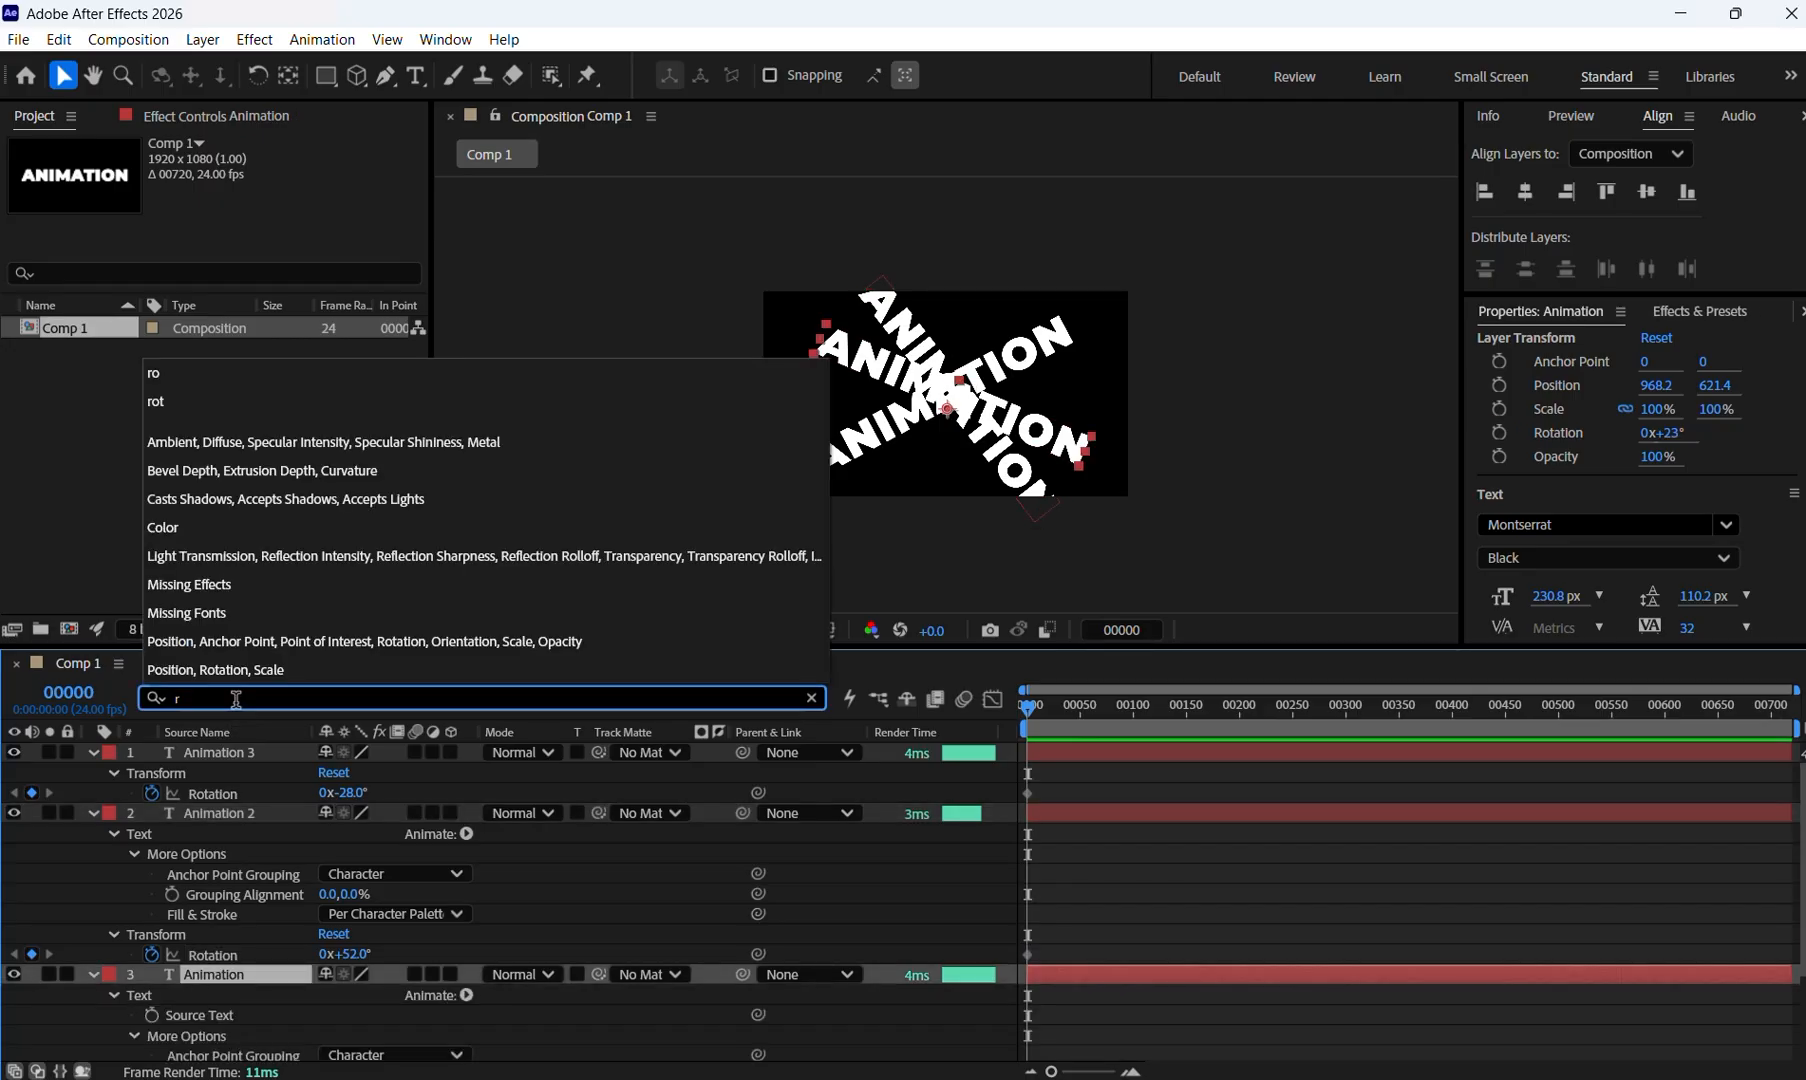
type("ot")
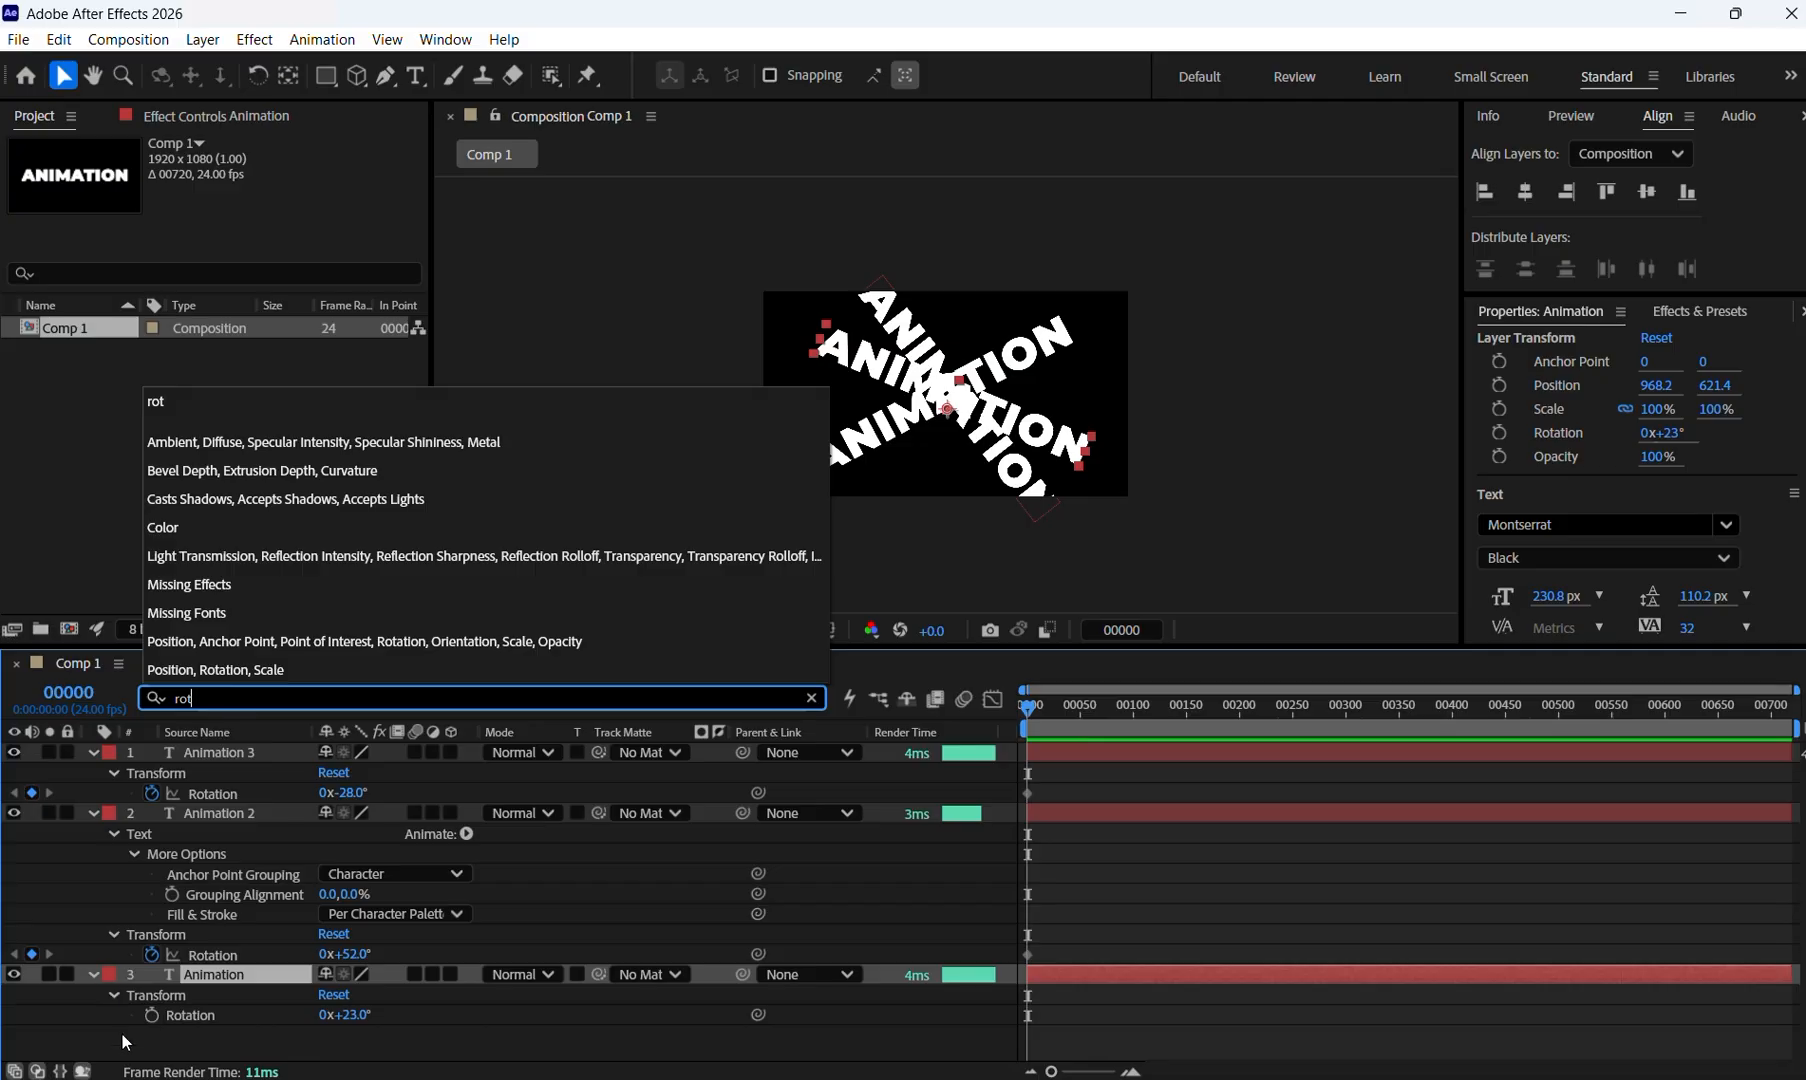
left_click(153, 1016)
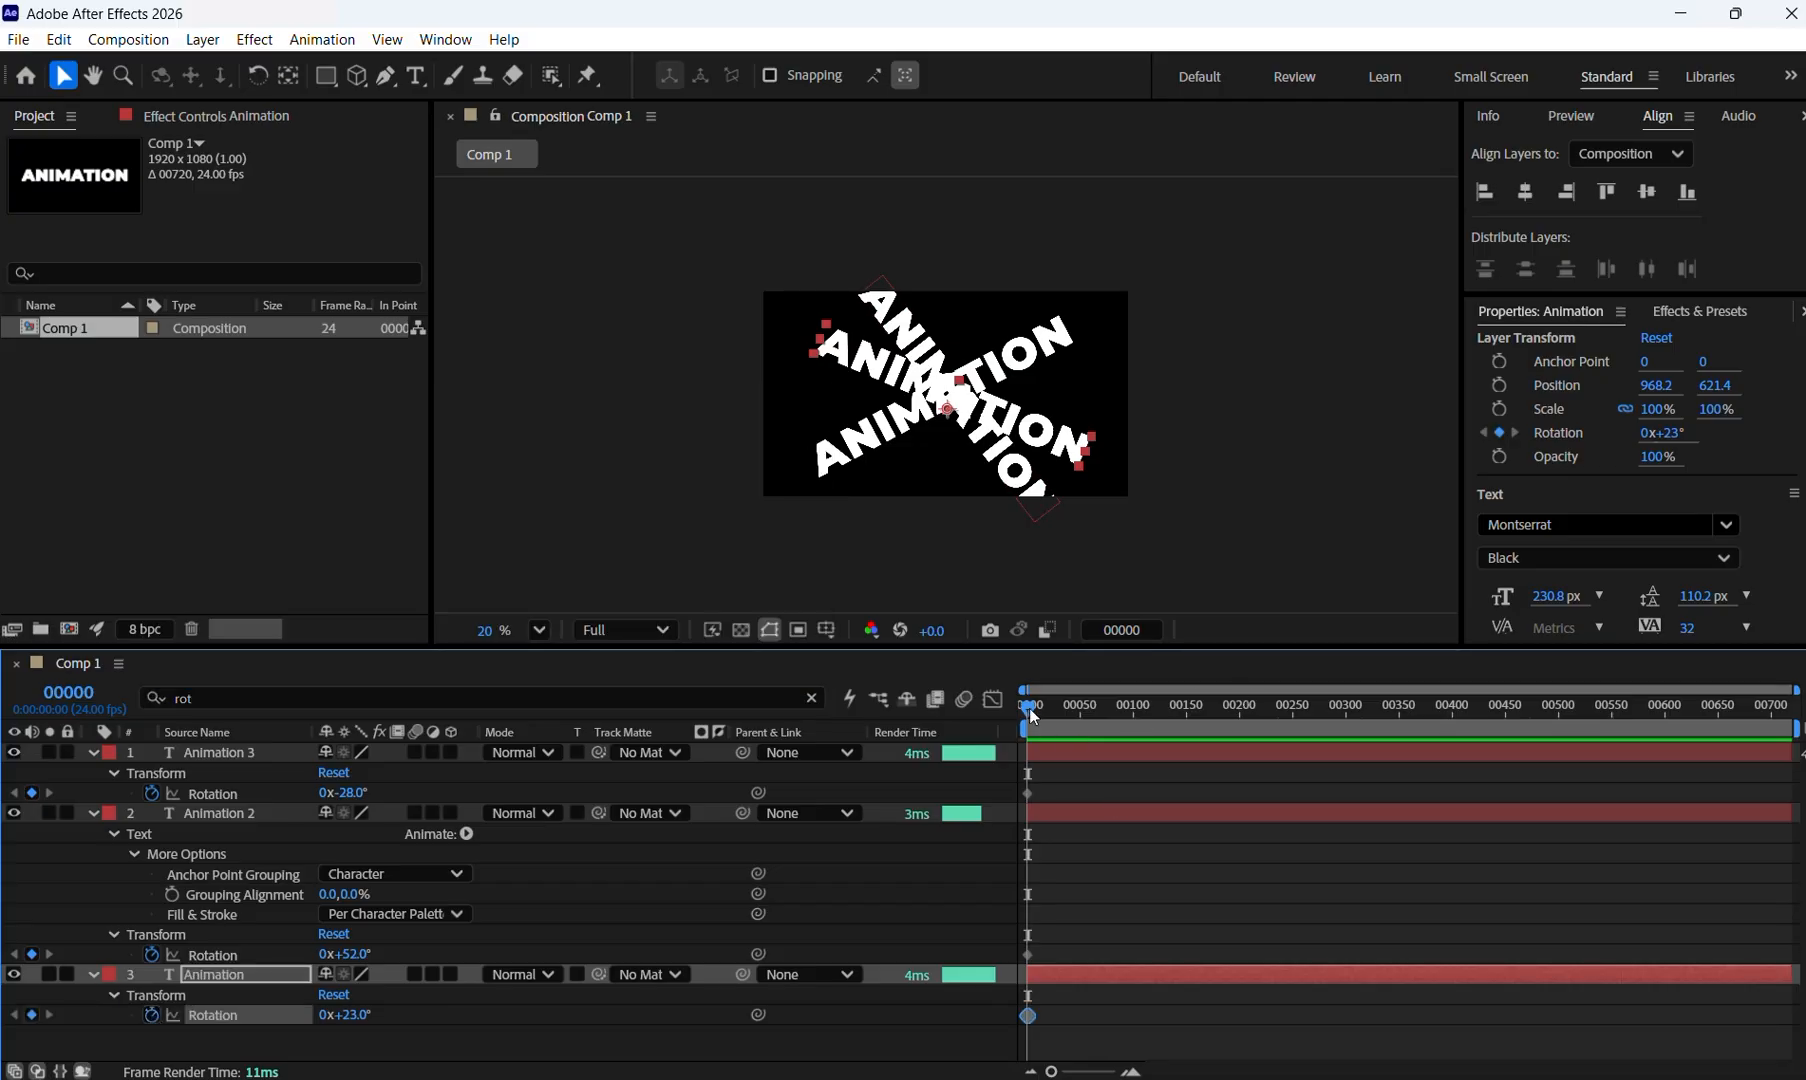
Go to frame 48 and set the Rotation of all three Animation layers to 0°.
left_click_drag(1027, 703, 1078, 704)
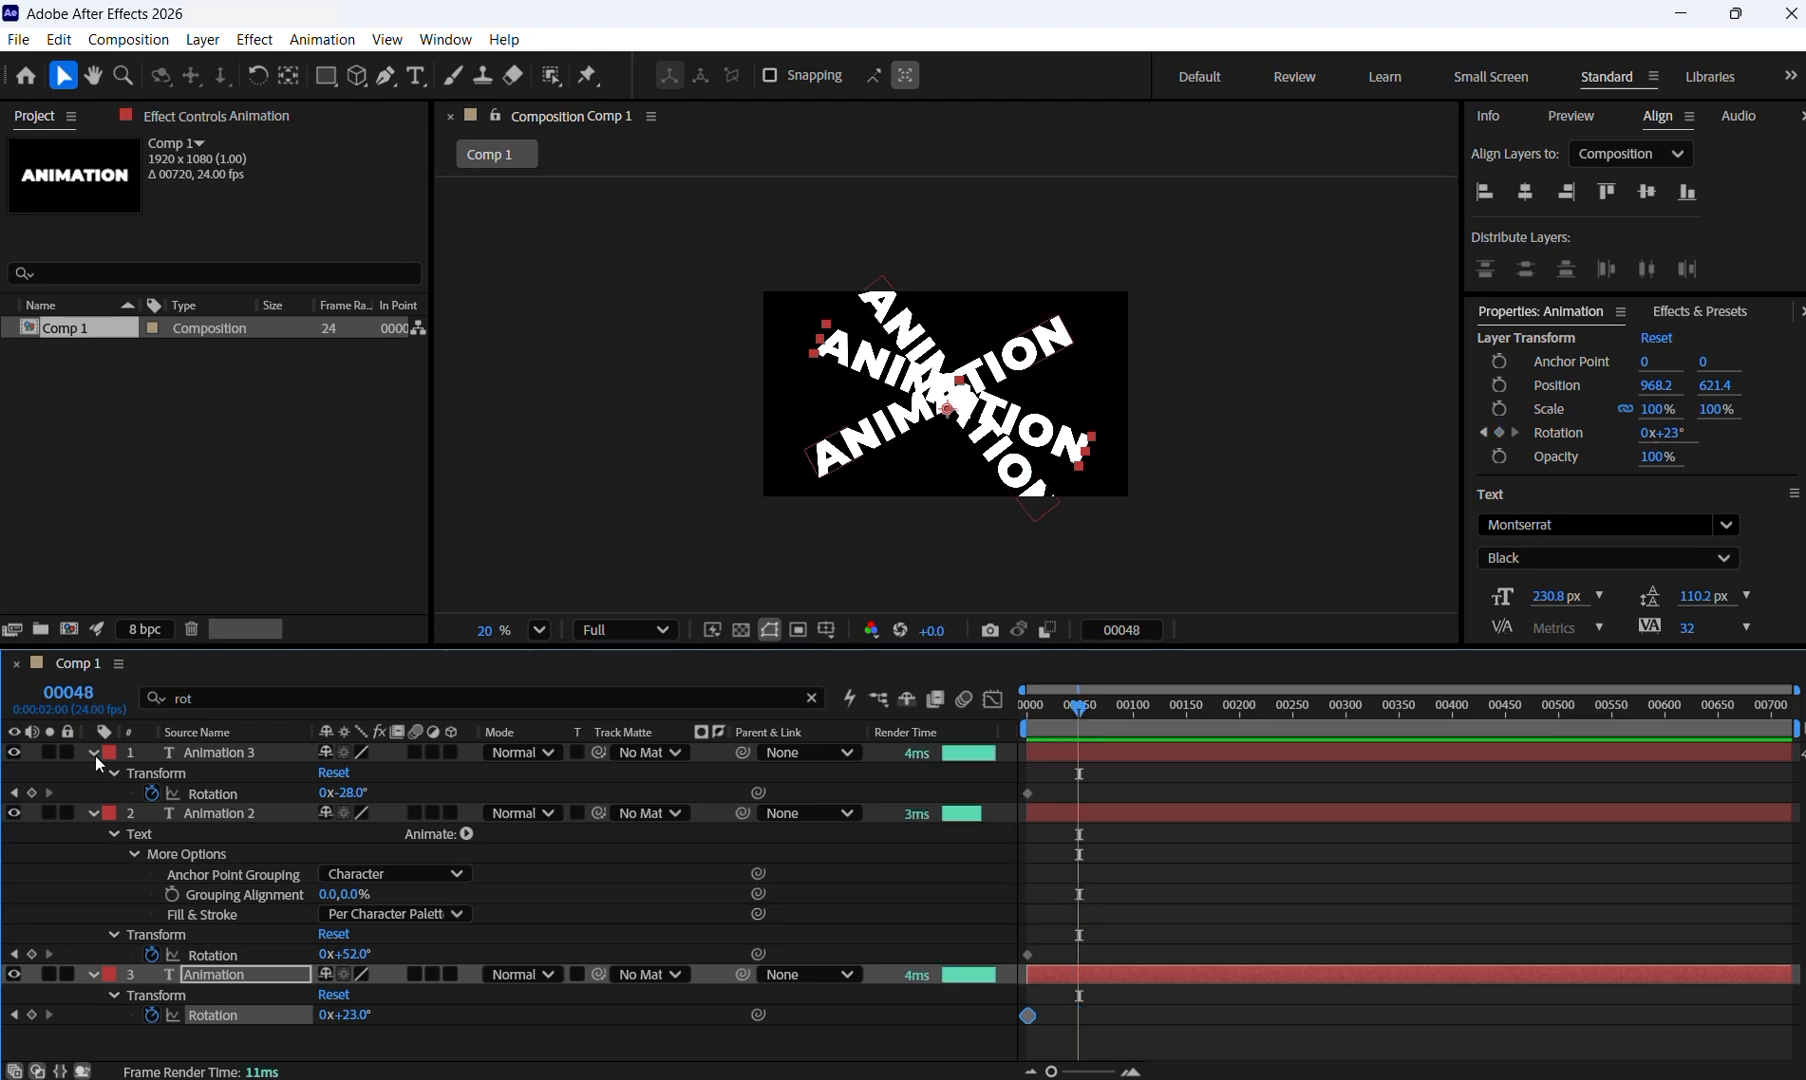
left_click(354, 794)
type("0")
left_click(362, 955)
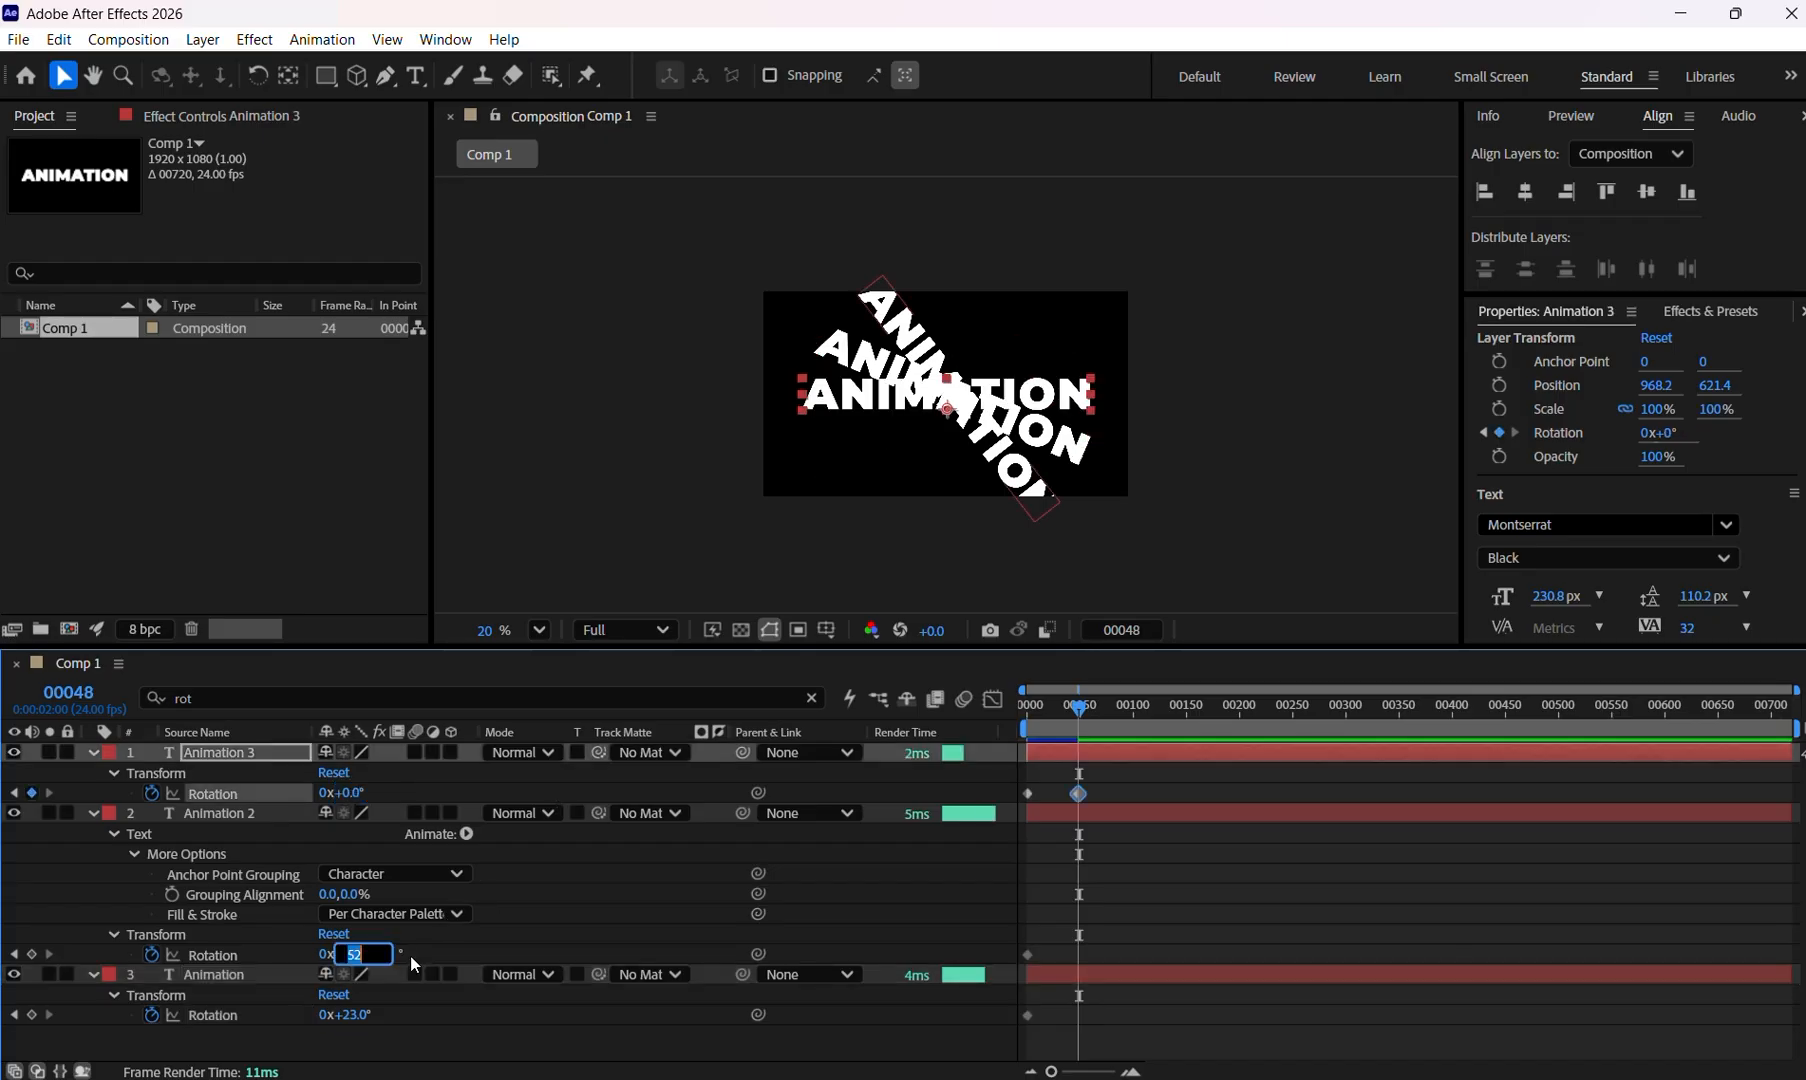
type("0")
left_click(350, 1015)
type("0")
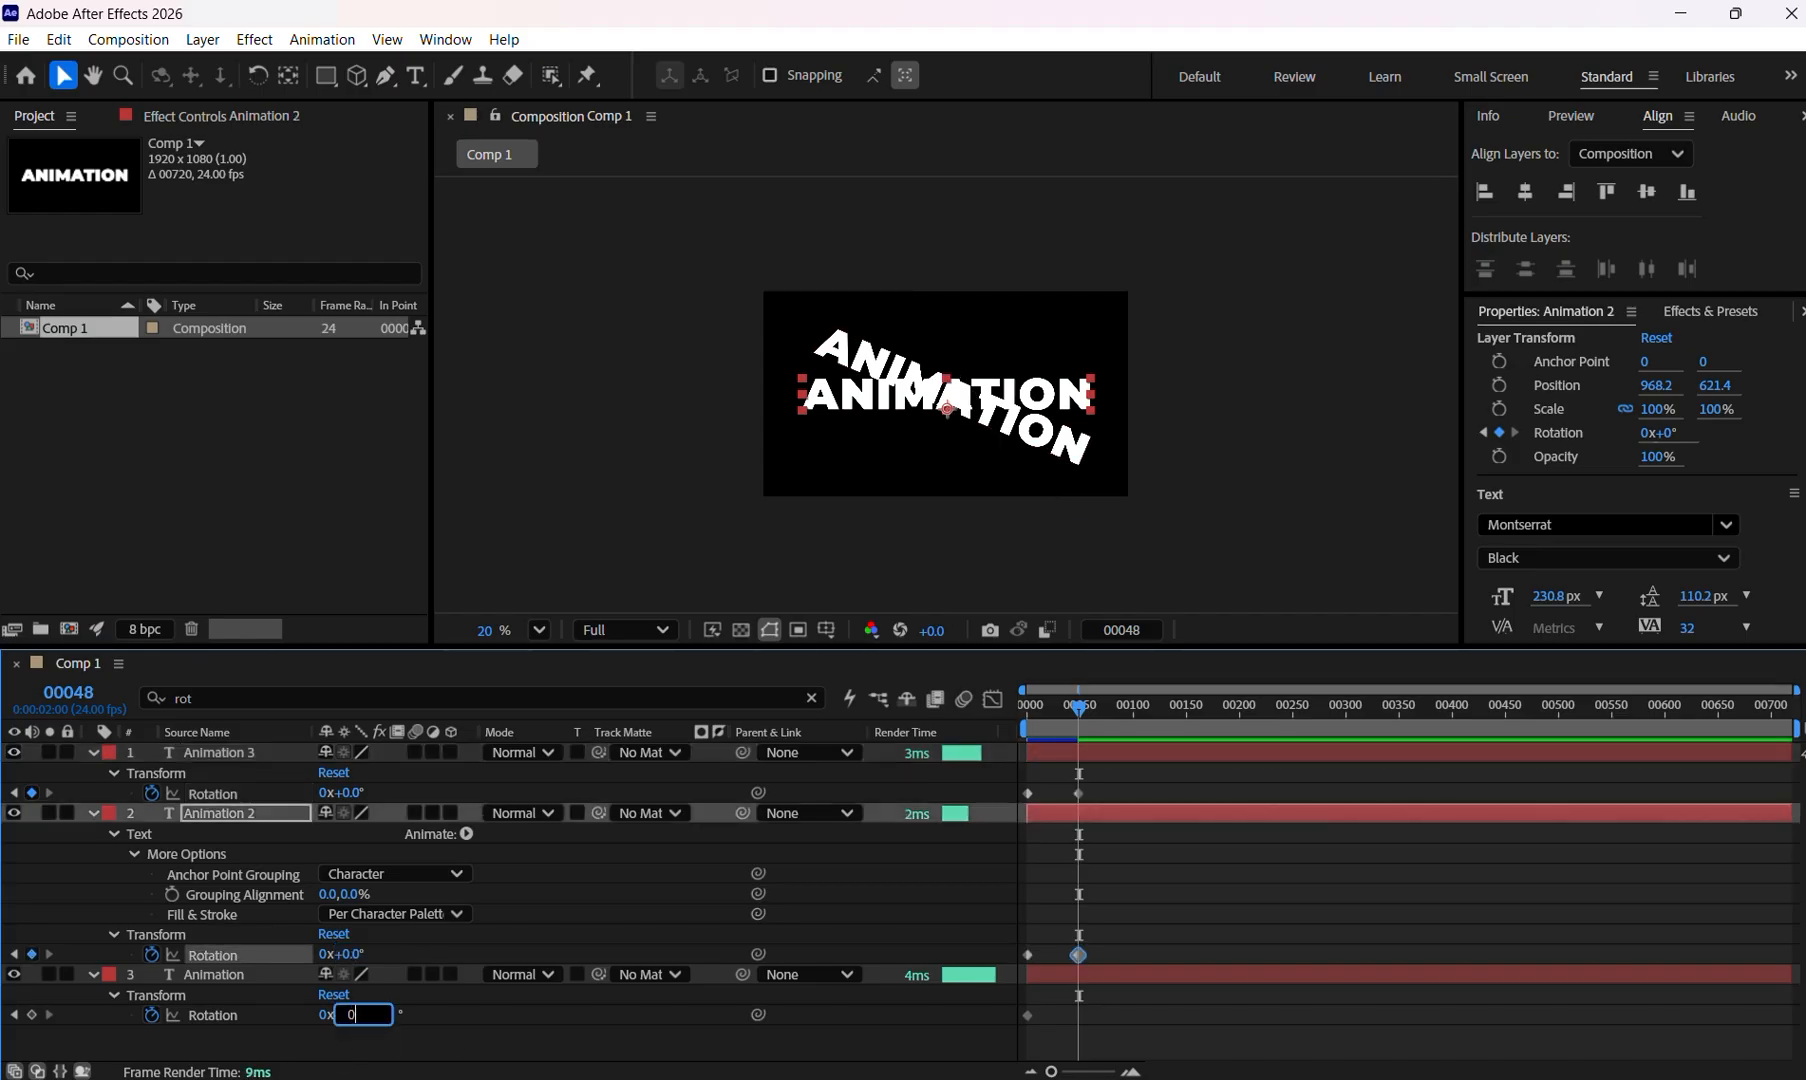
key("Return")
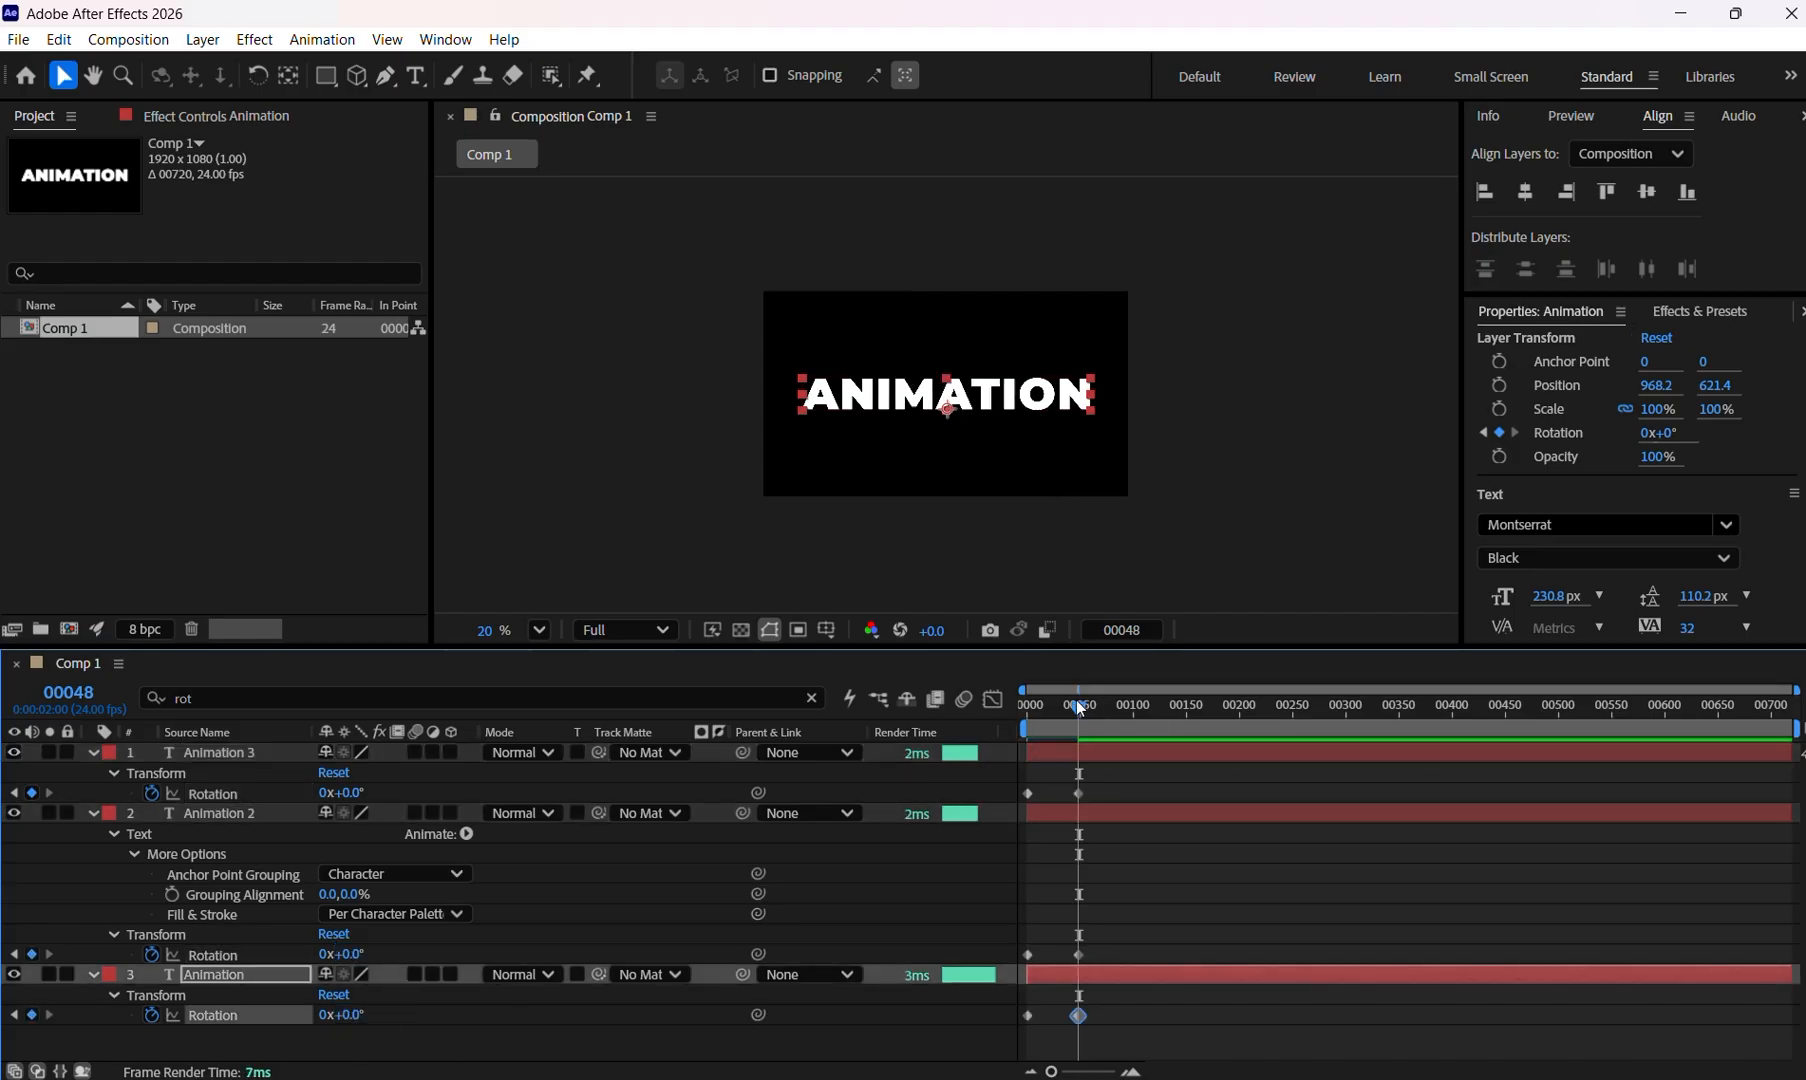
Return to frame 0 and add a Position keyframe to the original Animation layer.
left_click_drag(1082, 706, 976, 718)
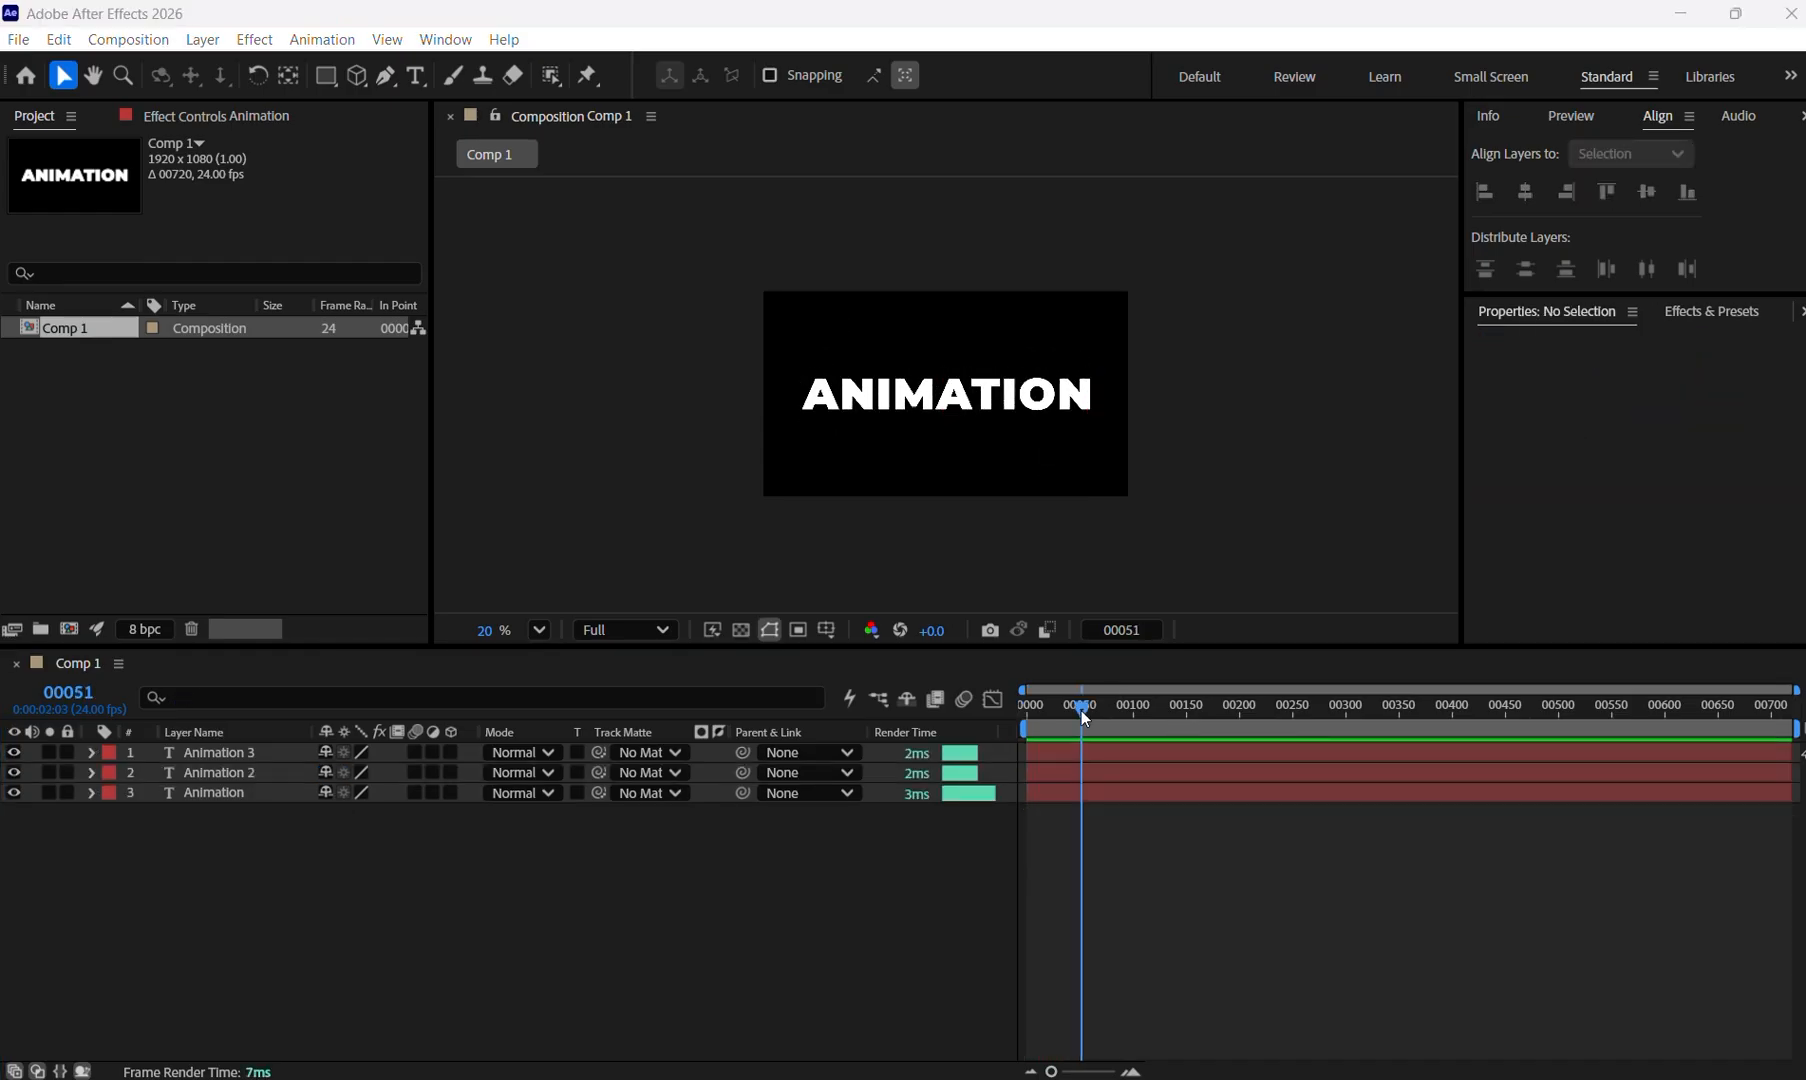
left_click_drag(1082, 710, 1021, 702)
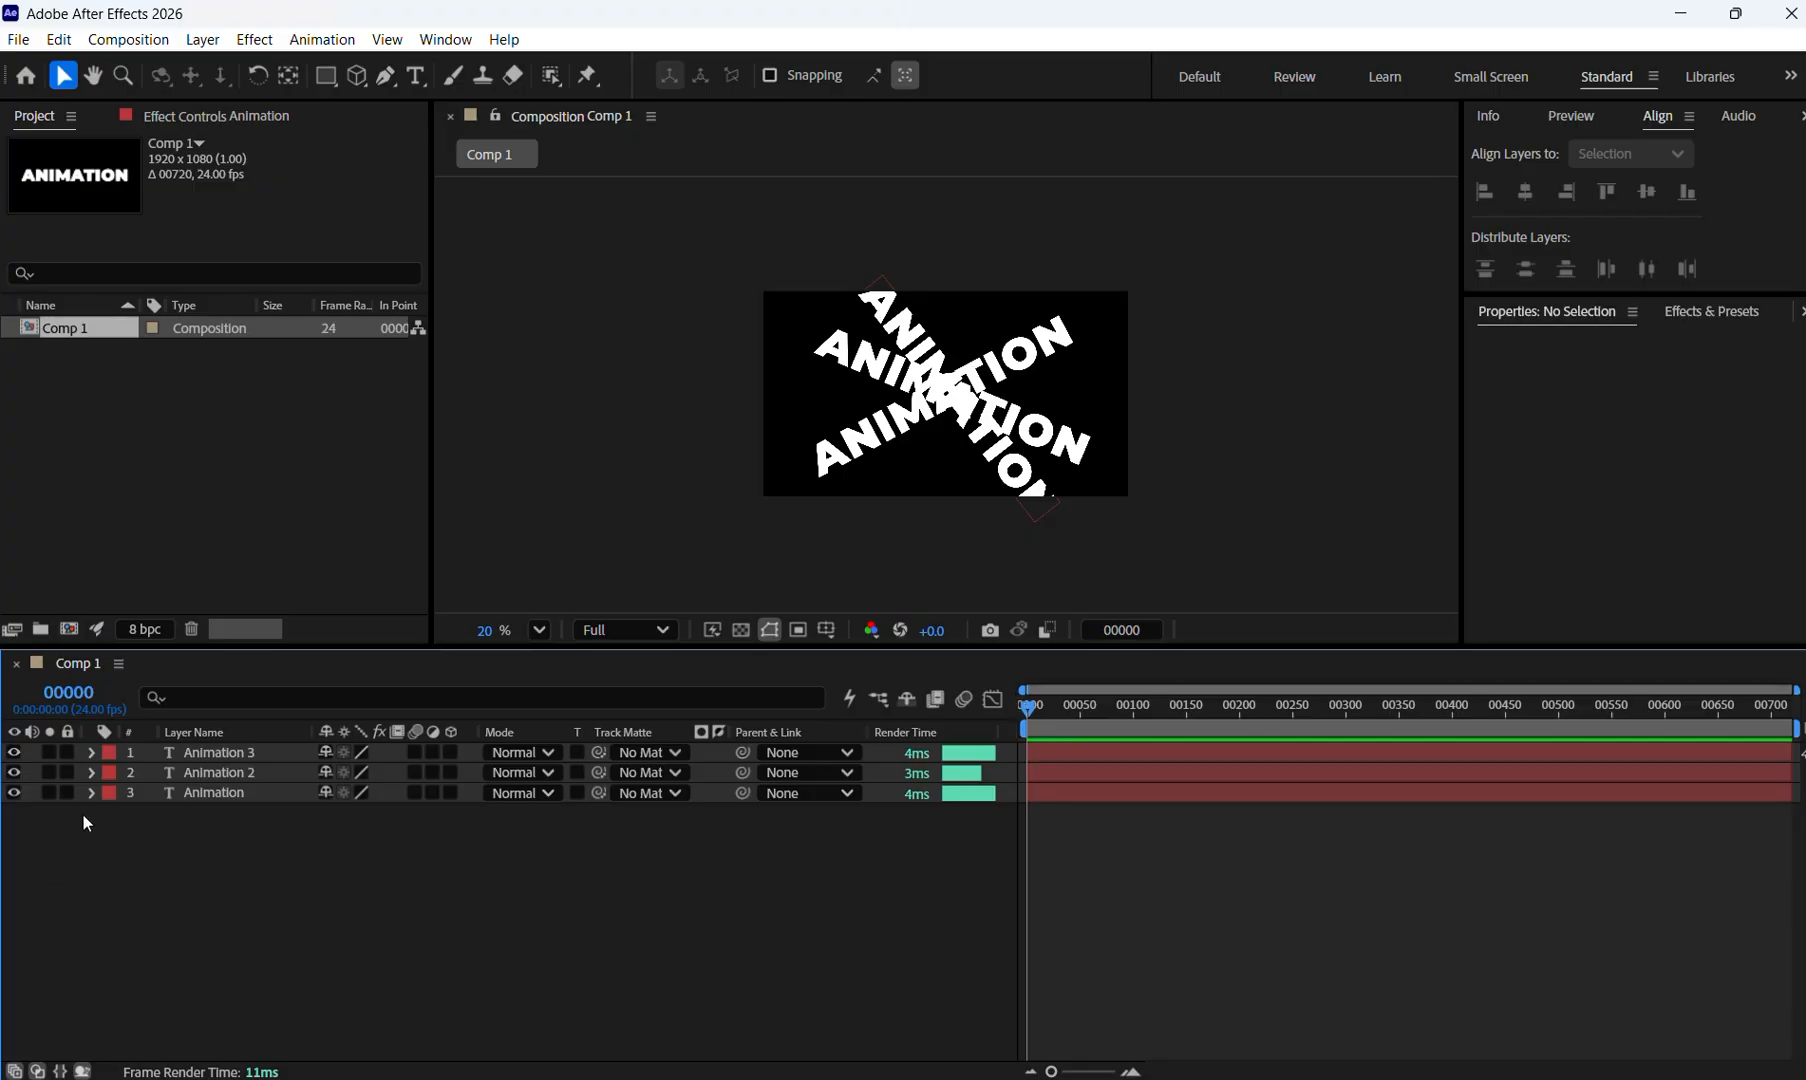
left_click(190, 793)
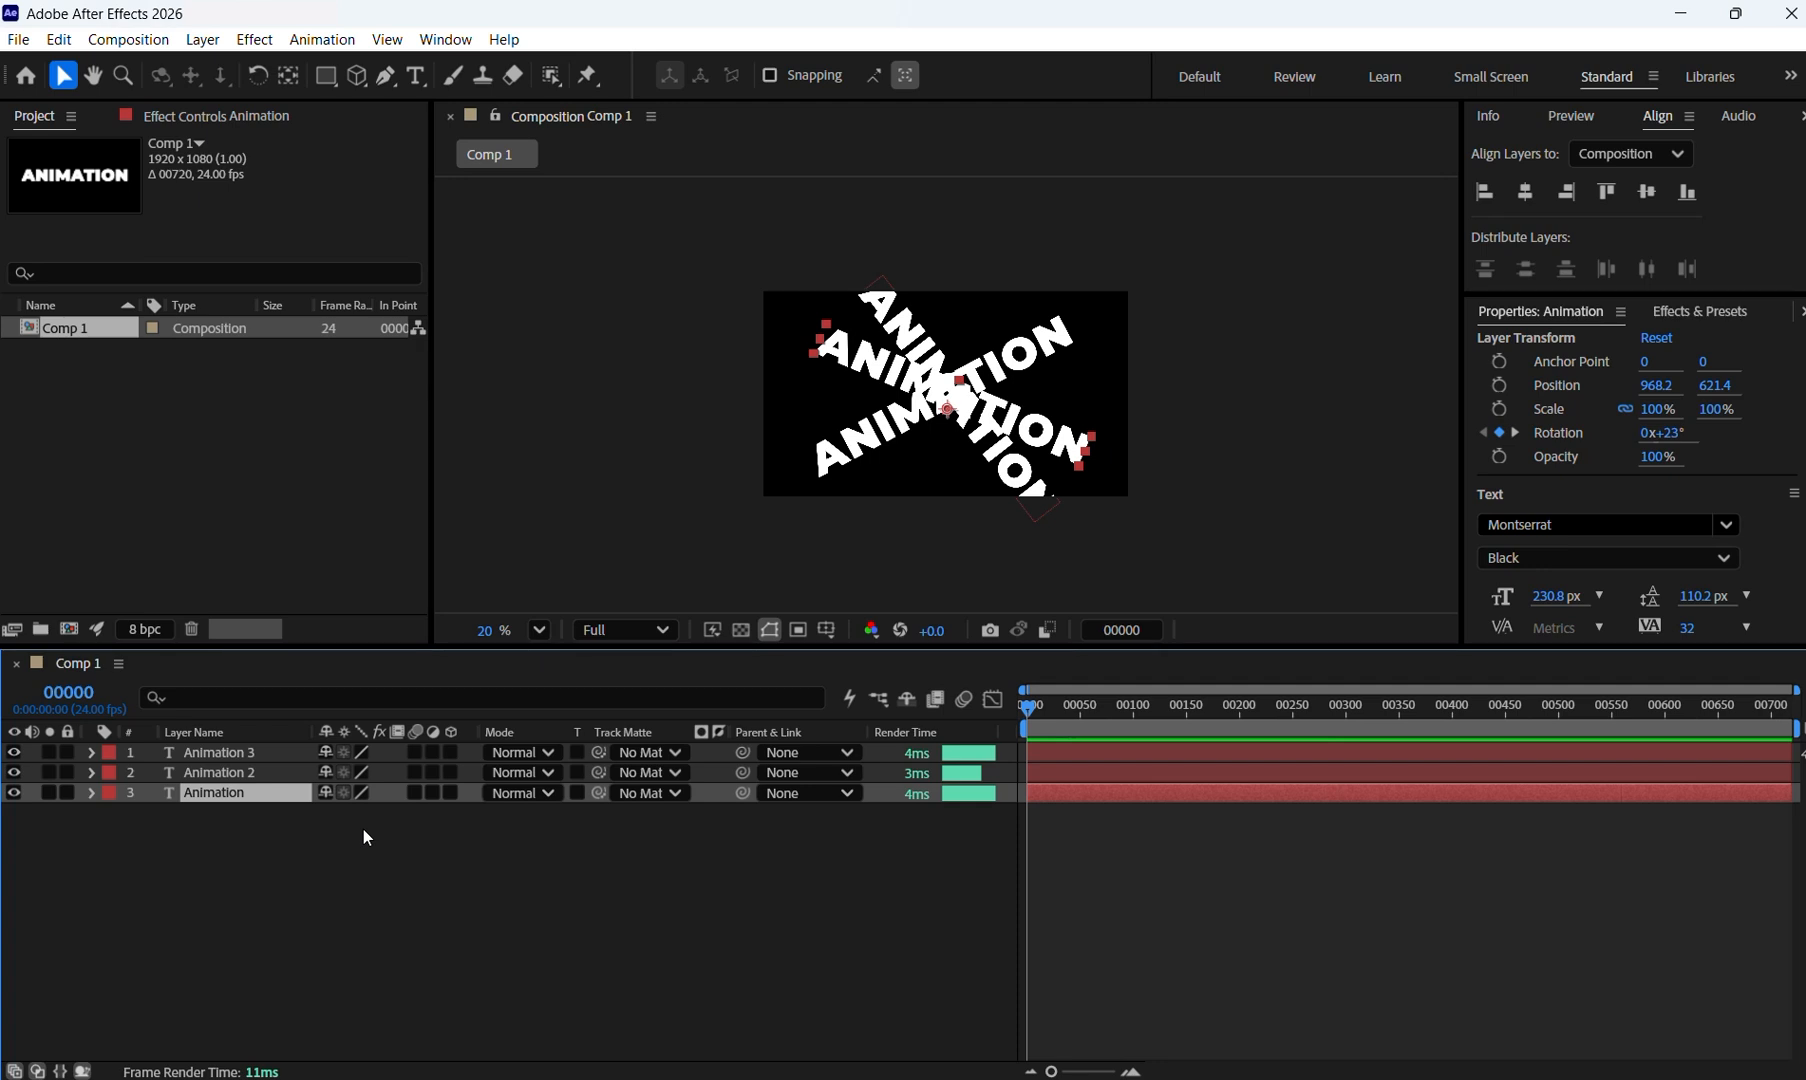
key("p")
left_click(152, 813)
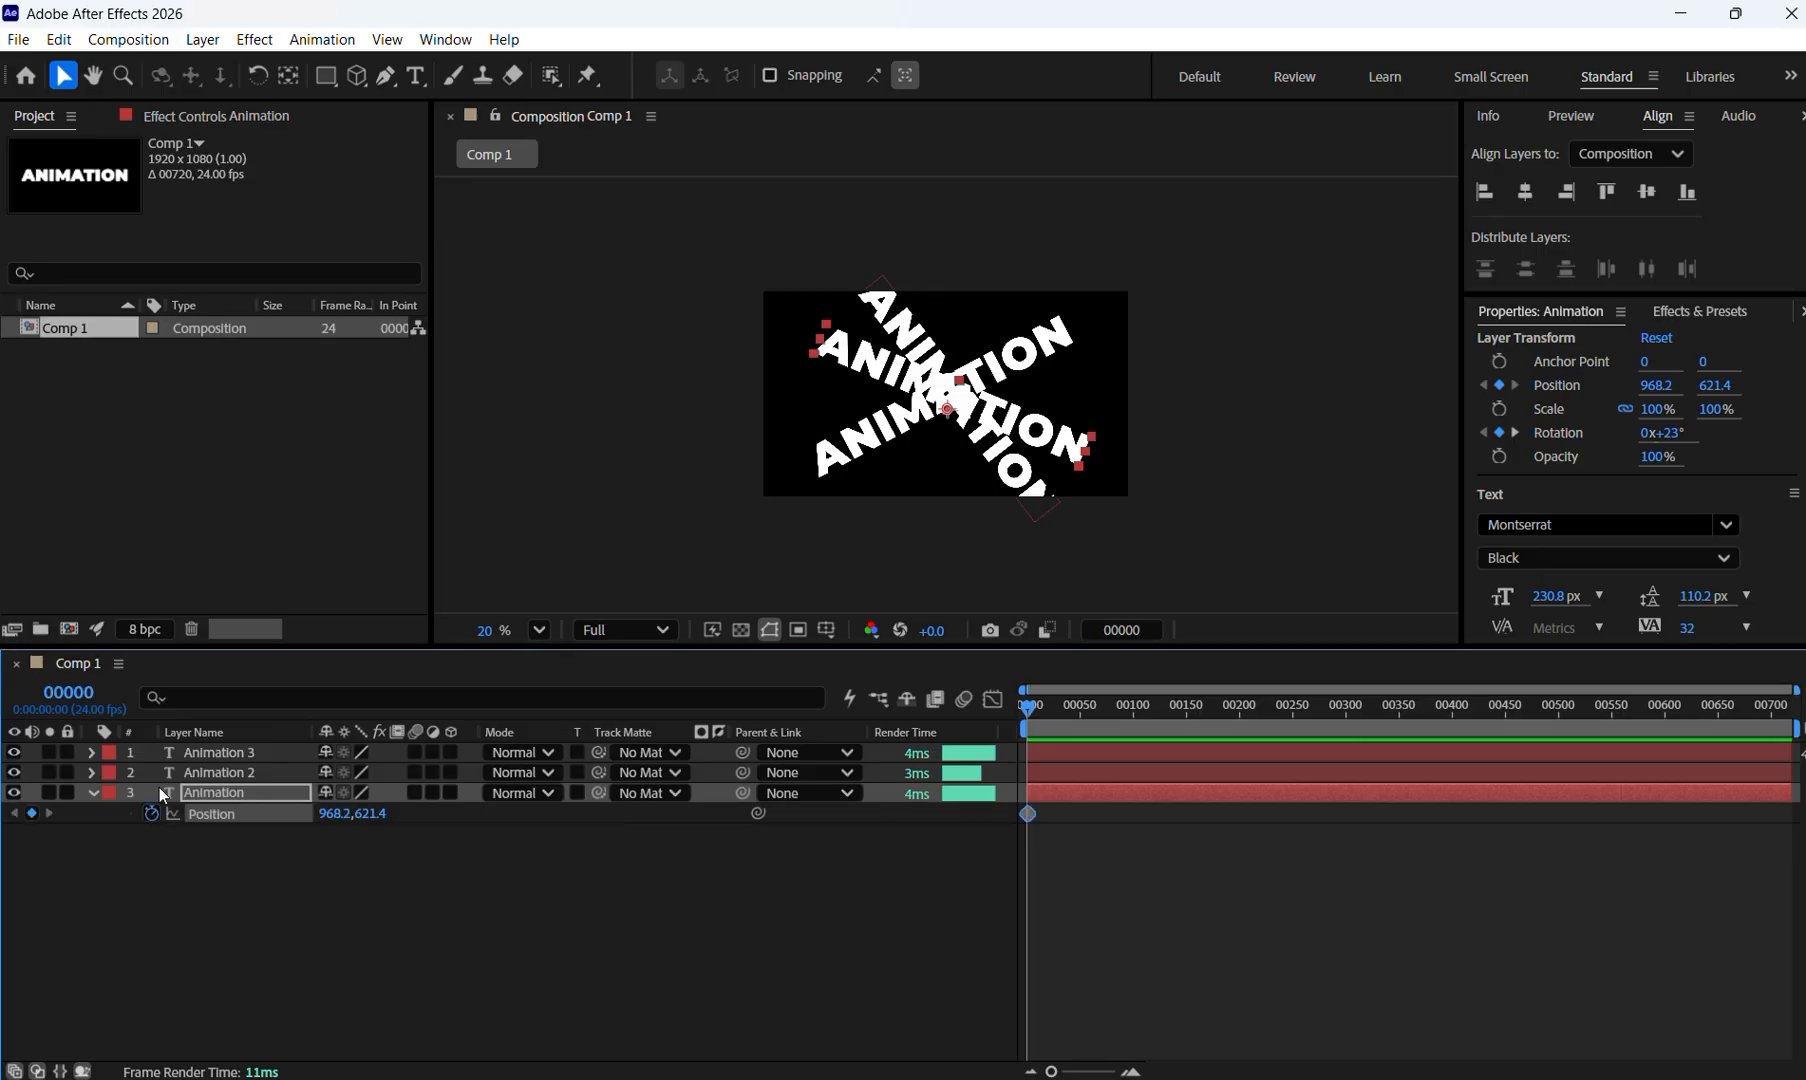
Add starting Position keyframes at frame 0 to the Animation 2 and Animation 3 layers.
left_click(222, 772)
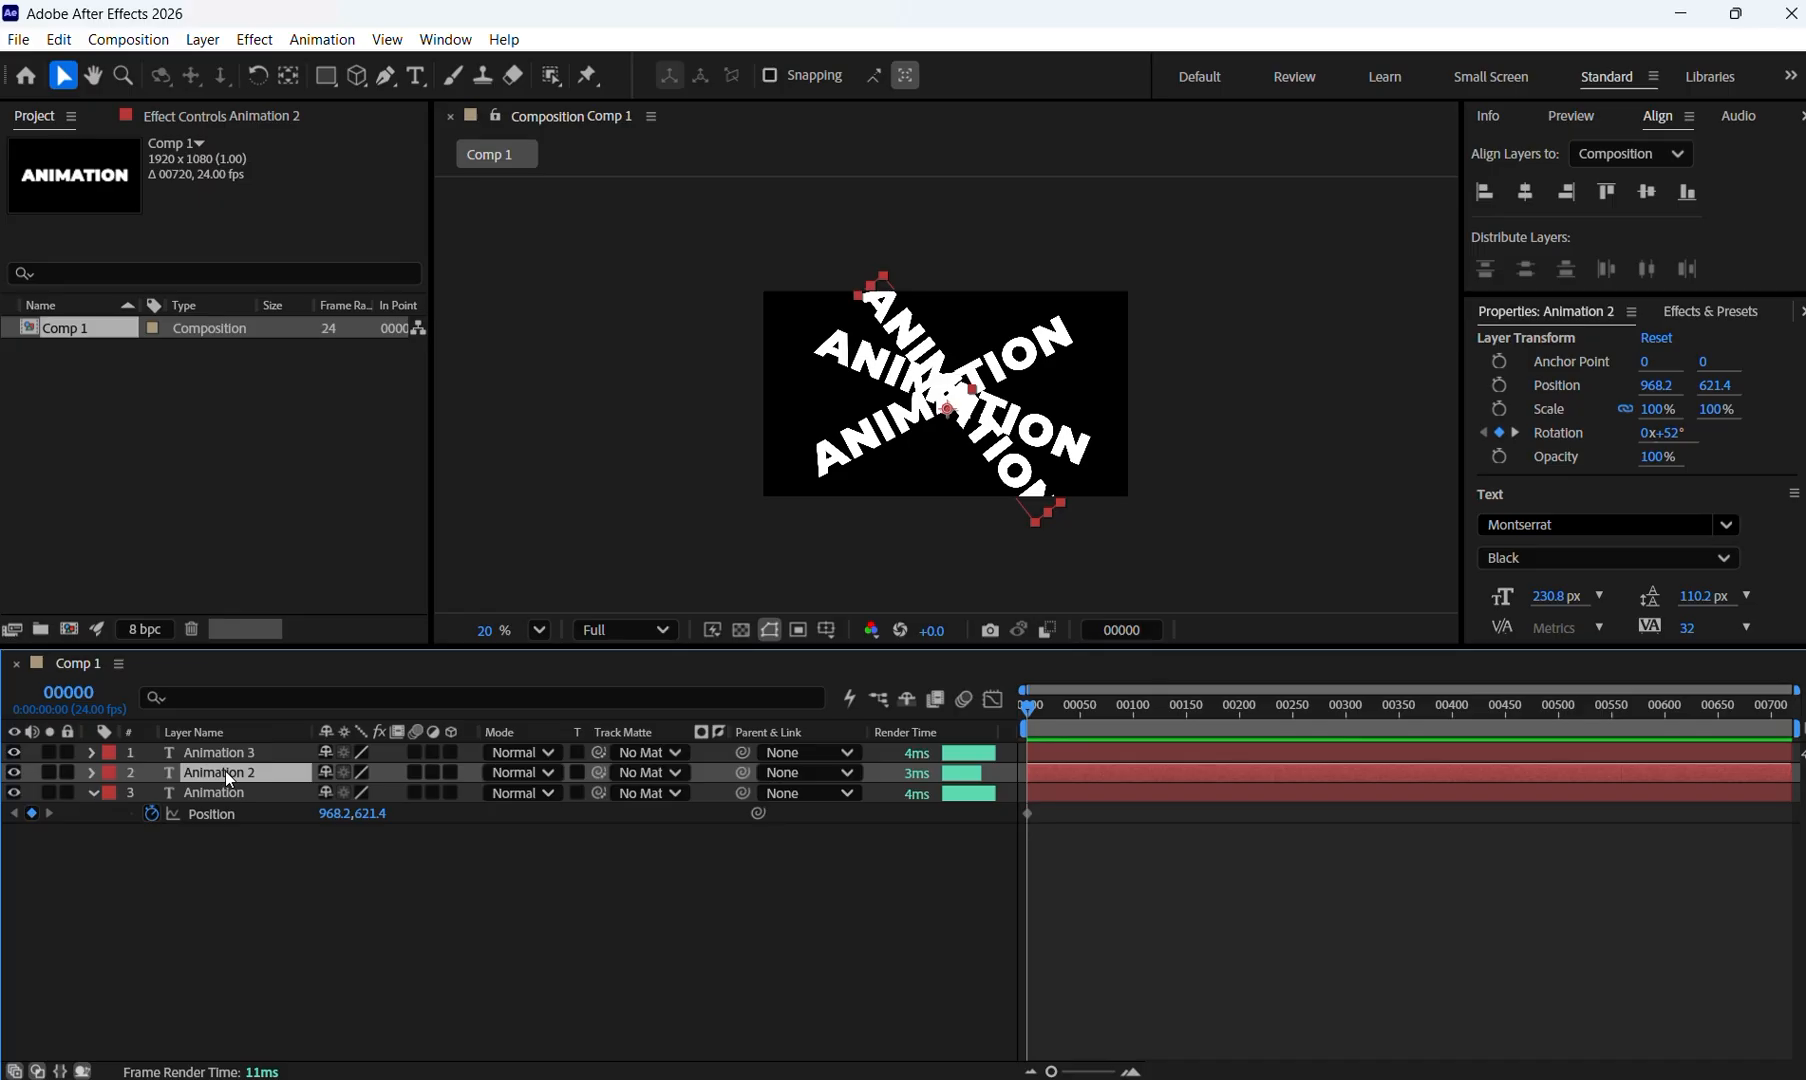
key("p")
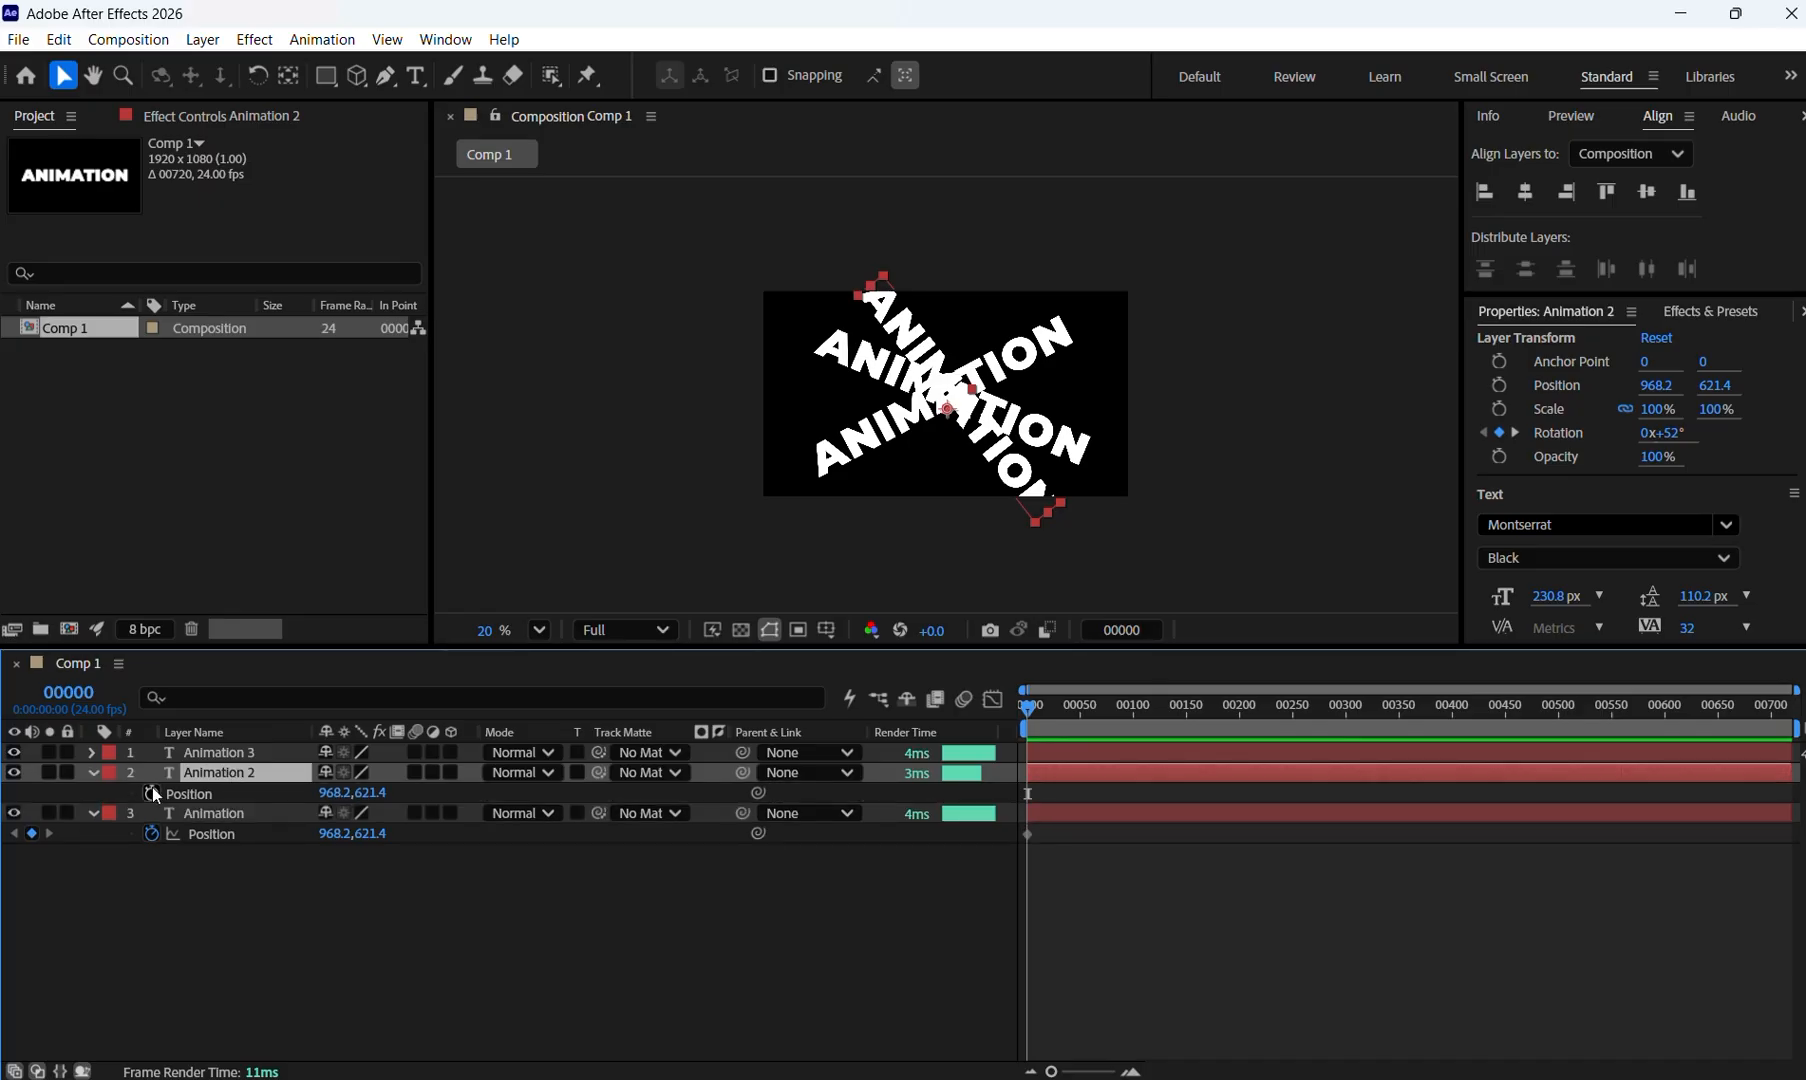
left_click(152, 793)
left_click(230, 750)
key("p")
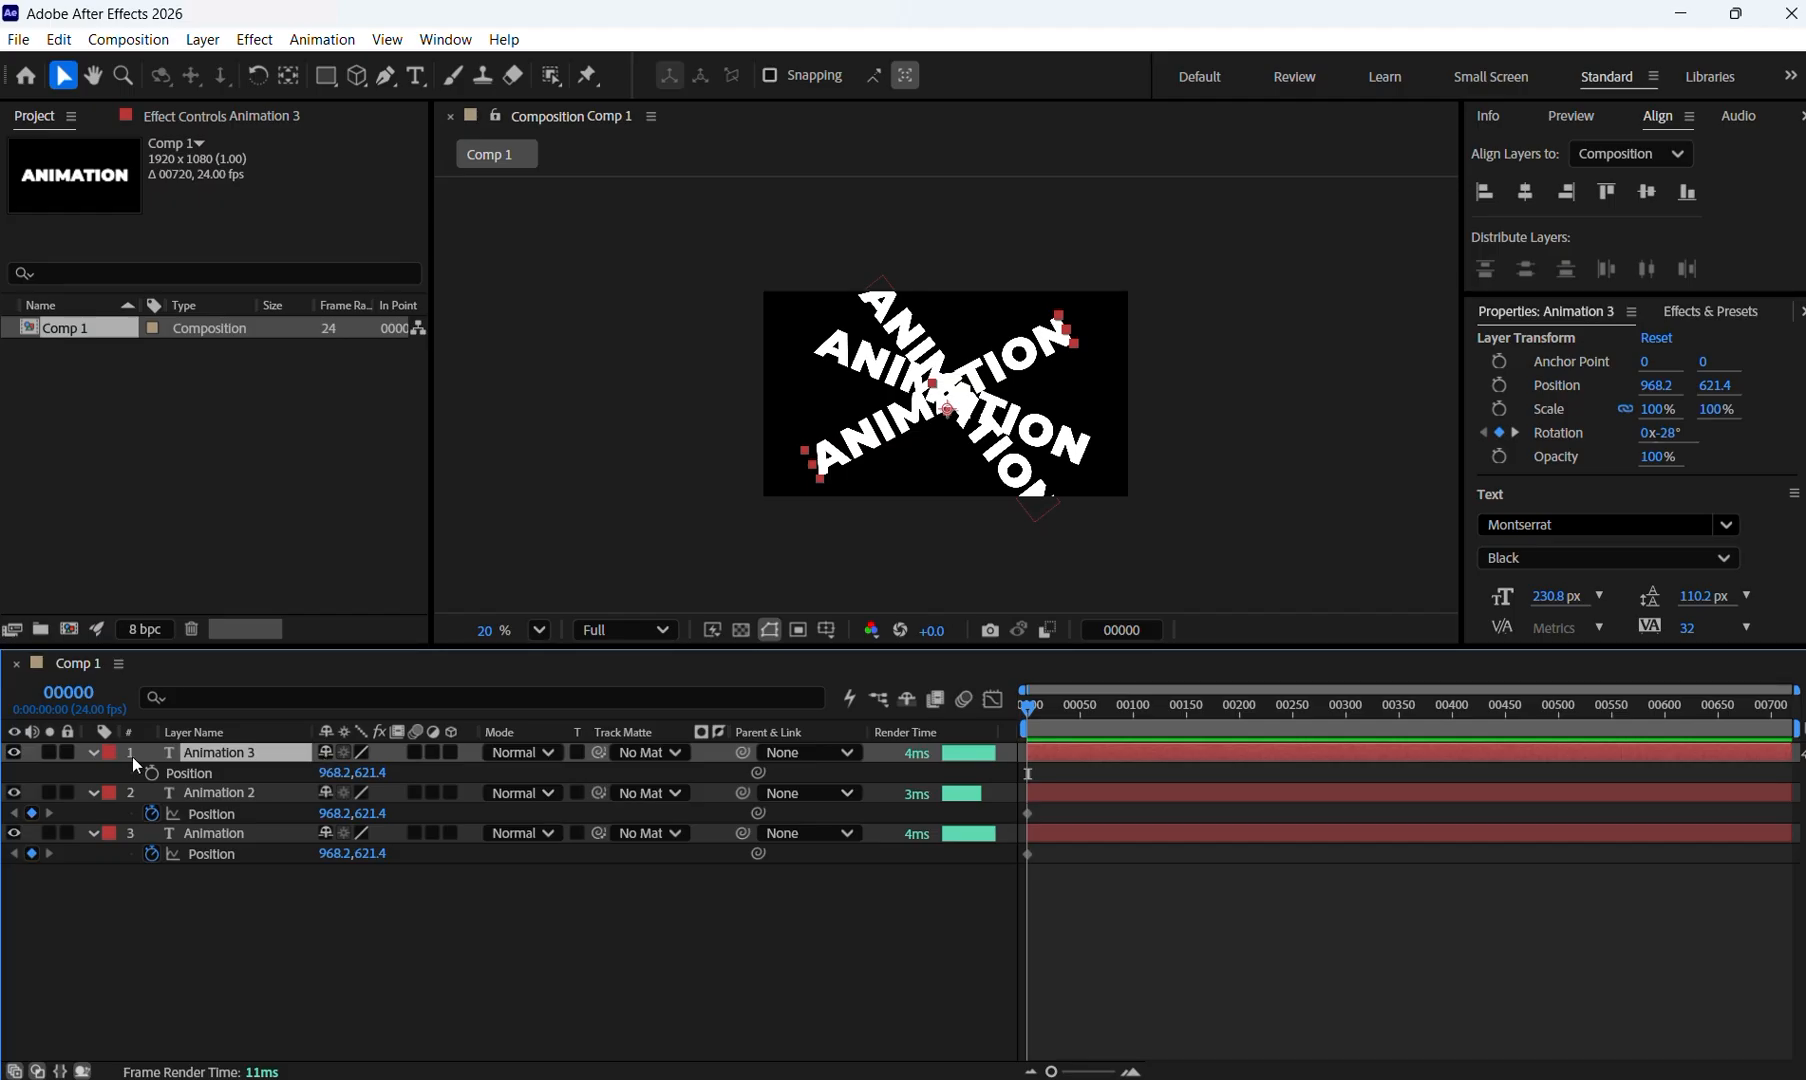
left_click(152, 774)
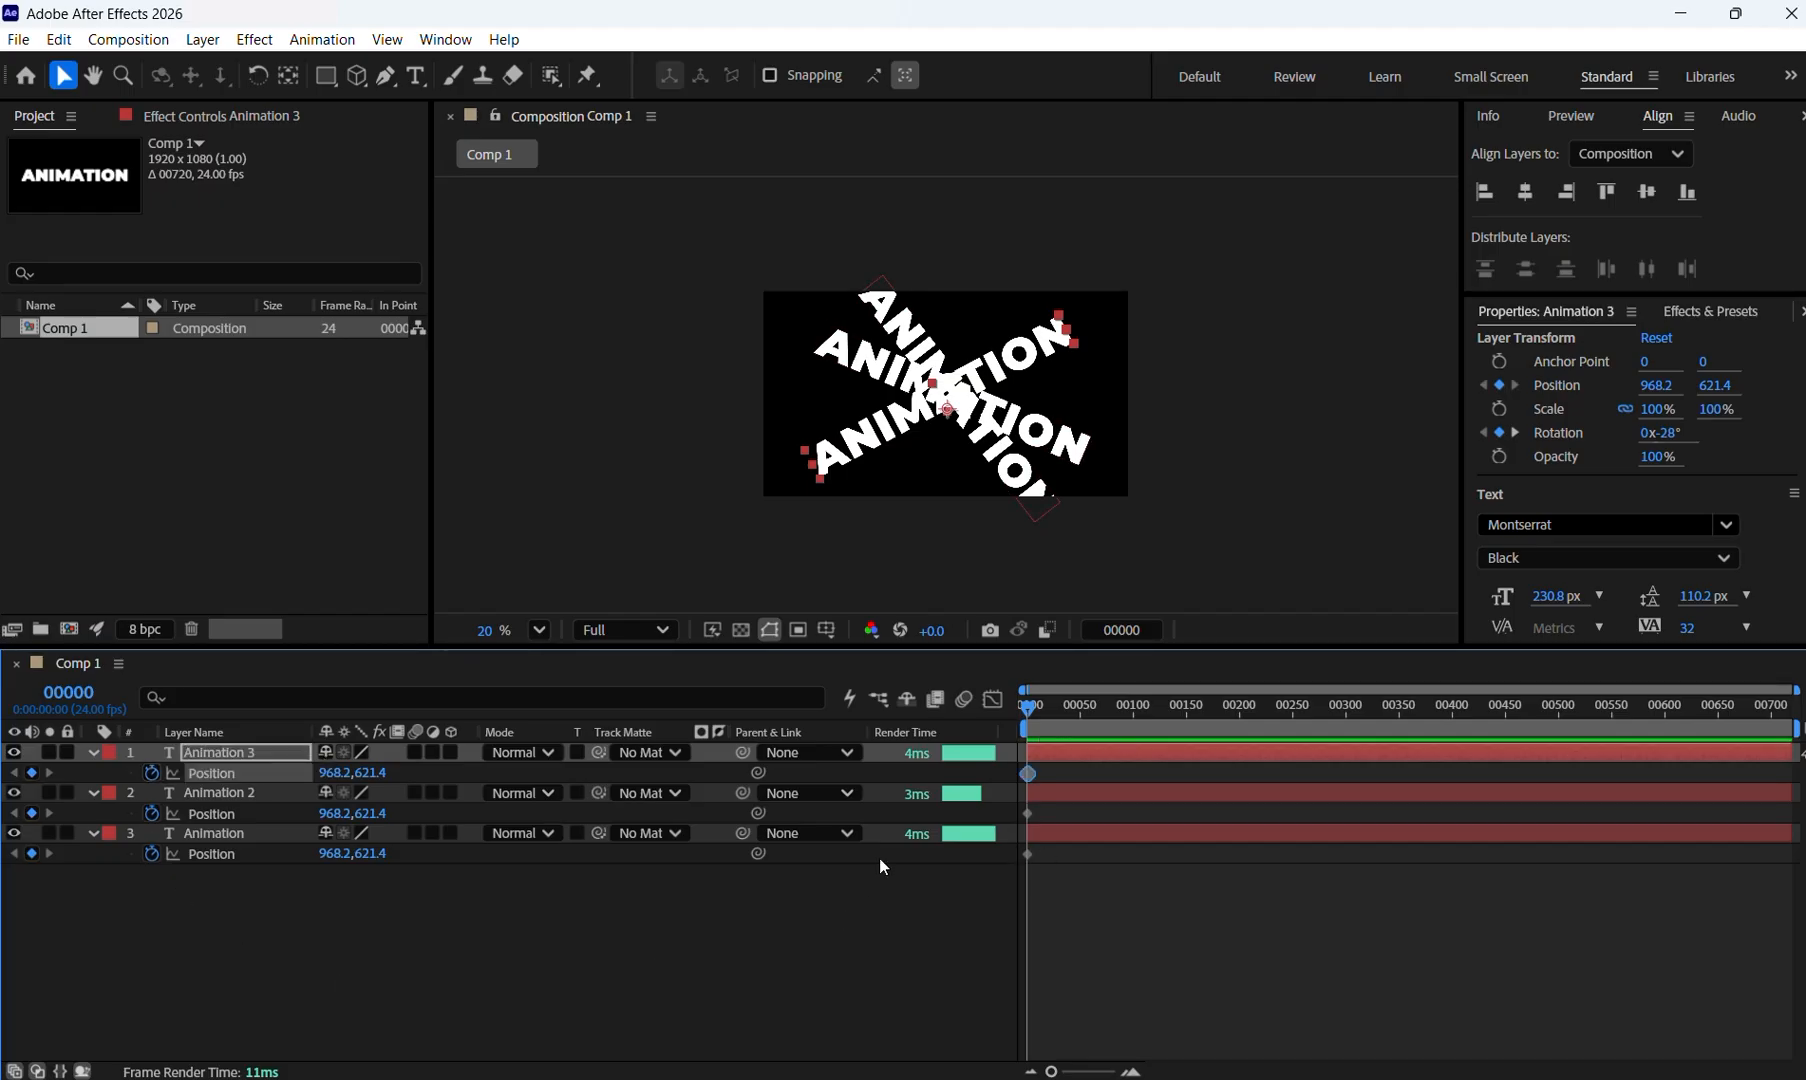
Reveal the keyframed properties of all three layers and add Position keyframes to them at frame 48.
left_click_drag(1029, 712, 1084, 708)
left_click_drag(234, 940, 262, 752)
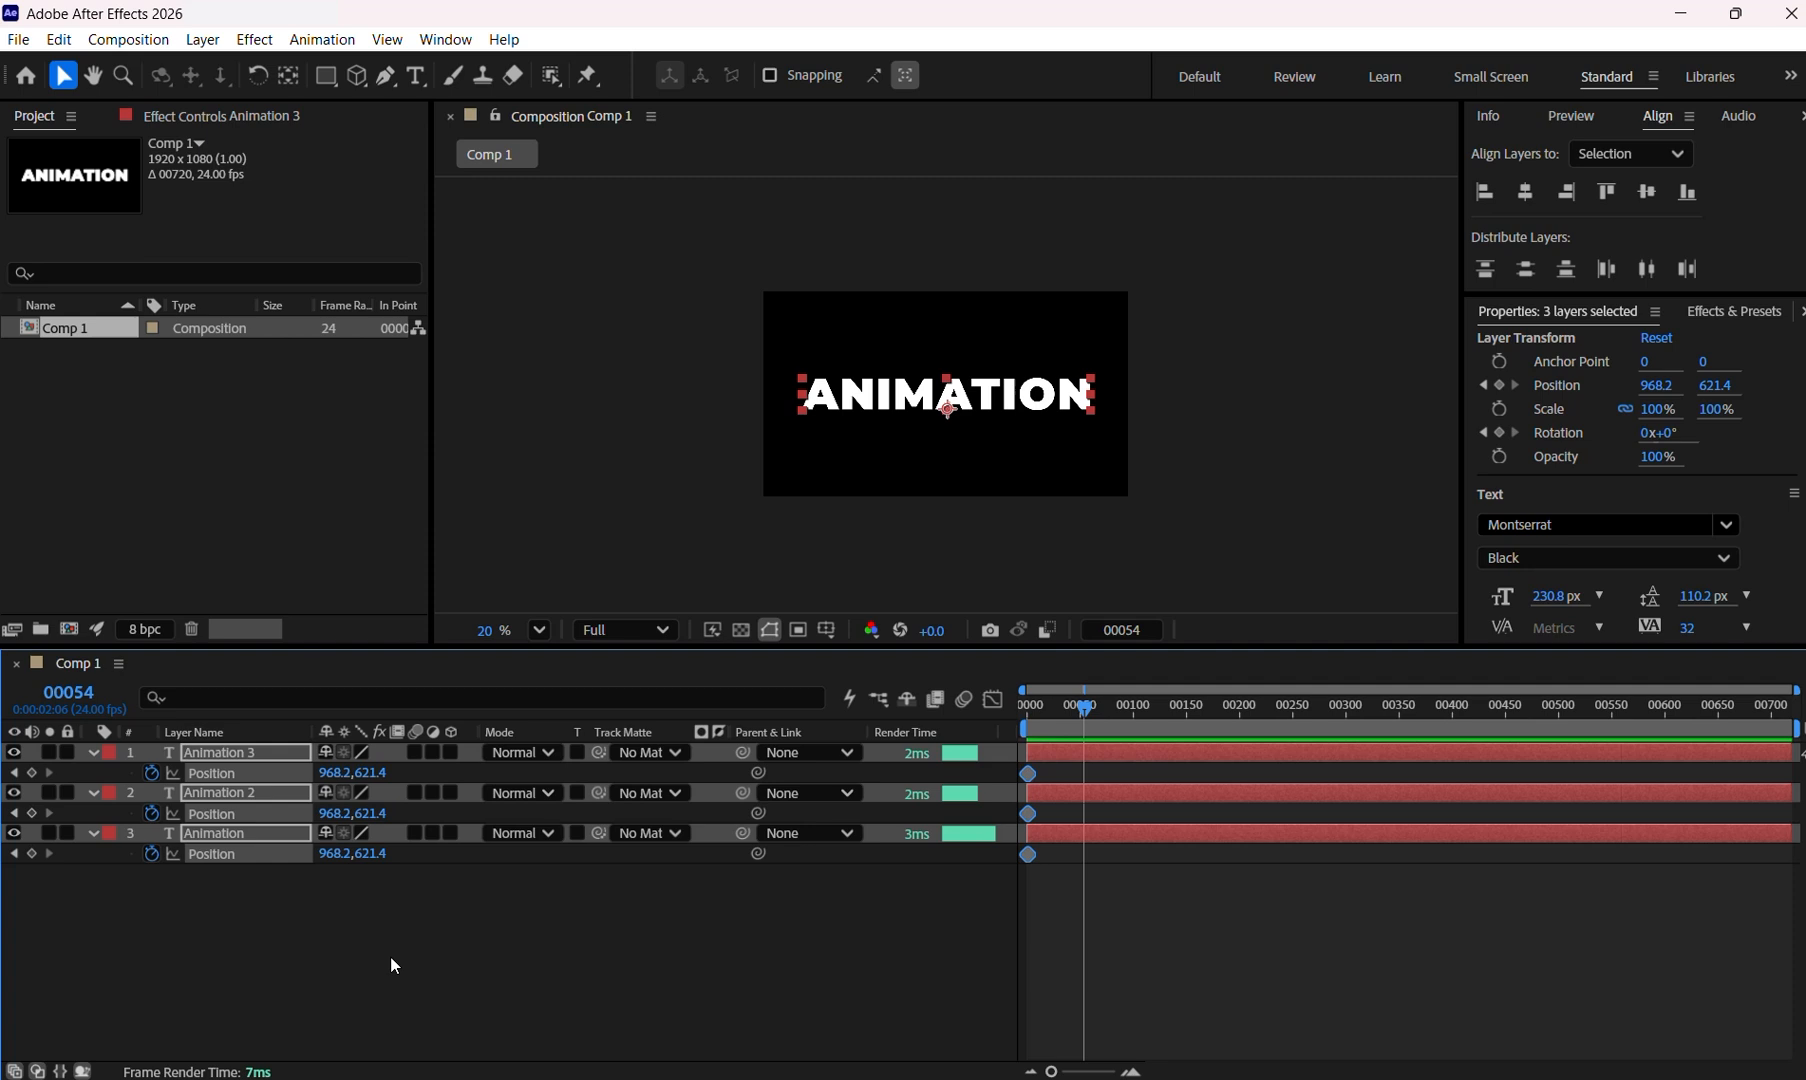
key("p")
key("u")
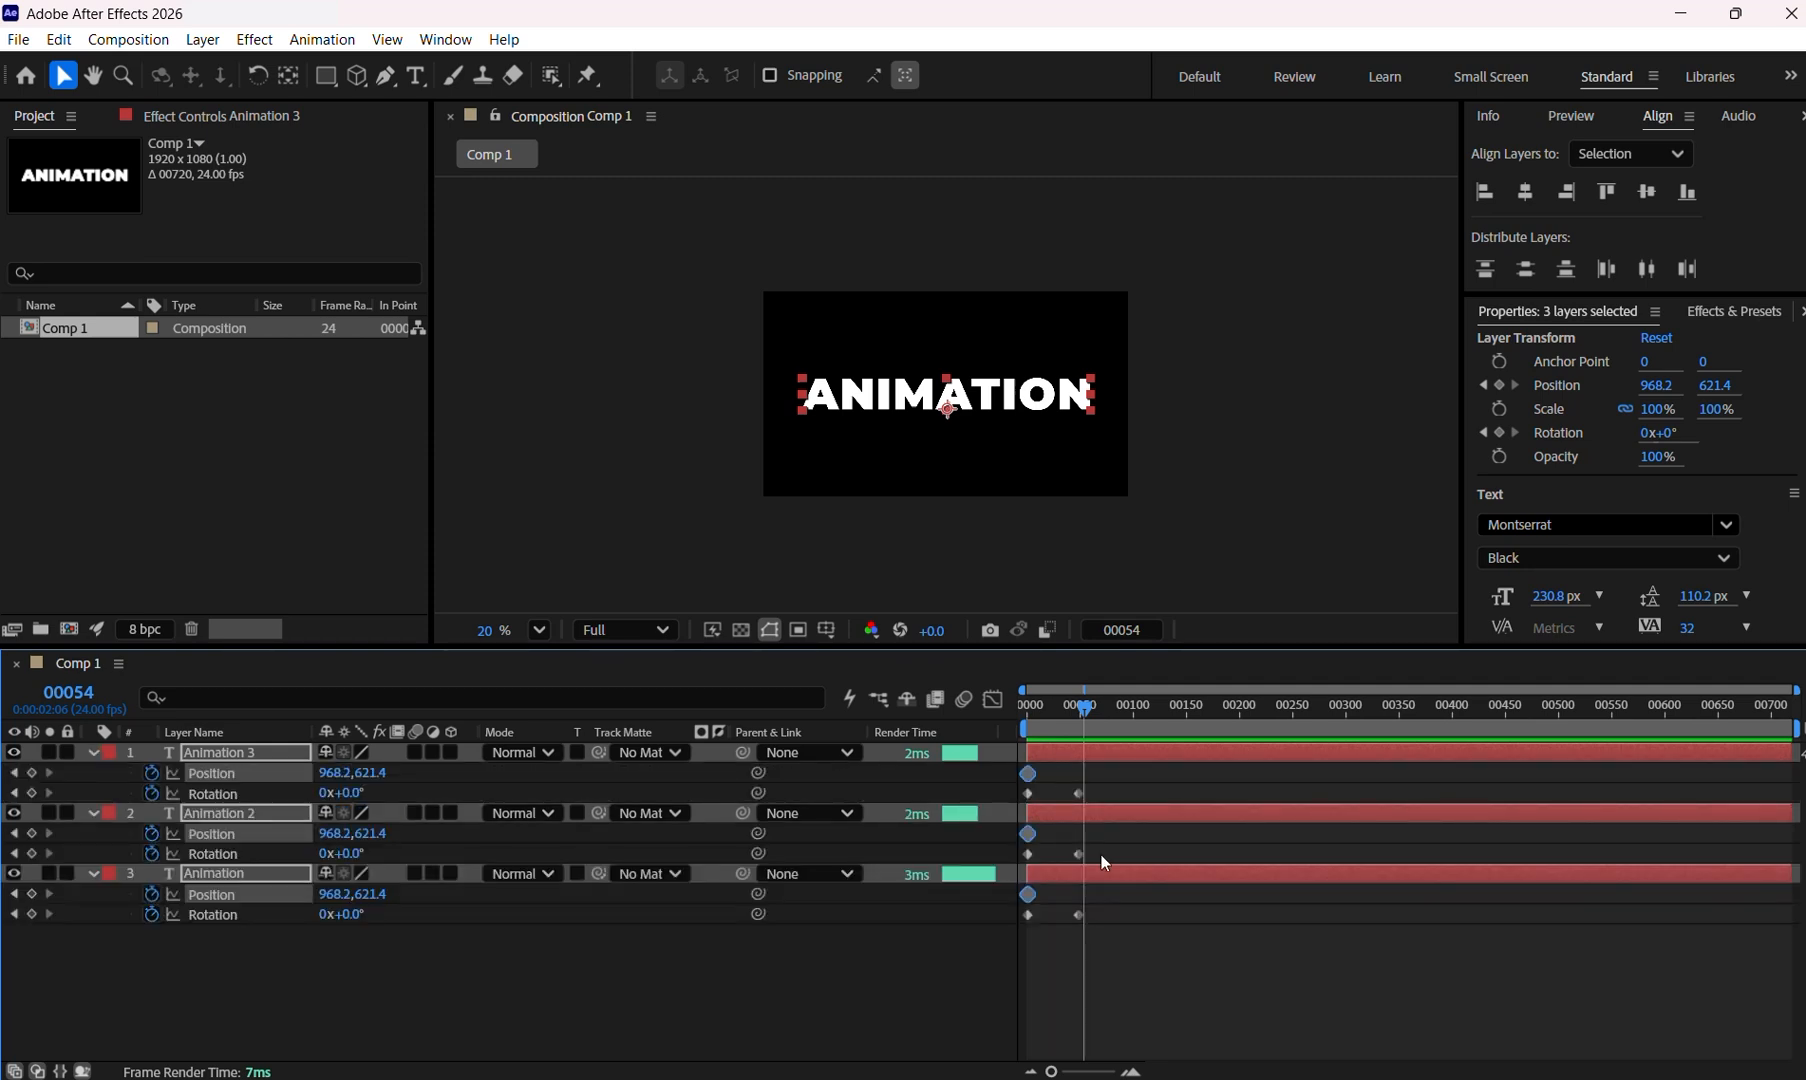
left_click_drag(1084, 708, 1086, 713)
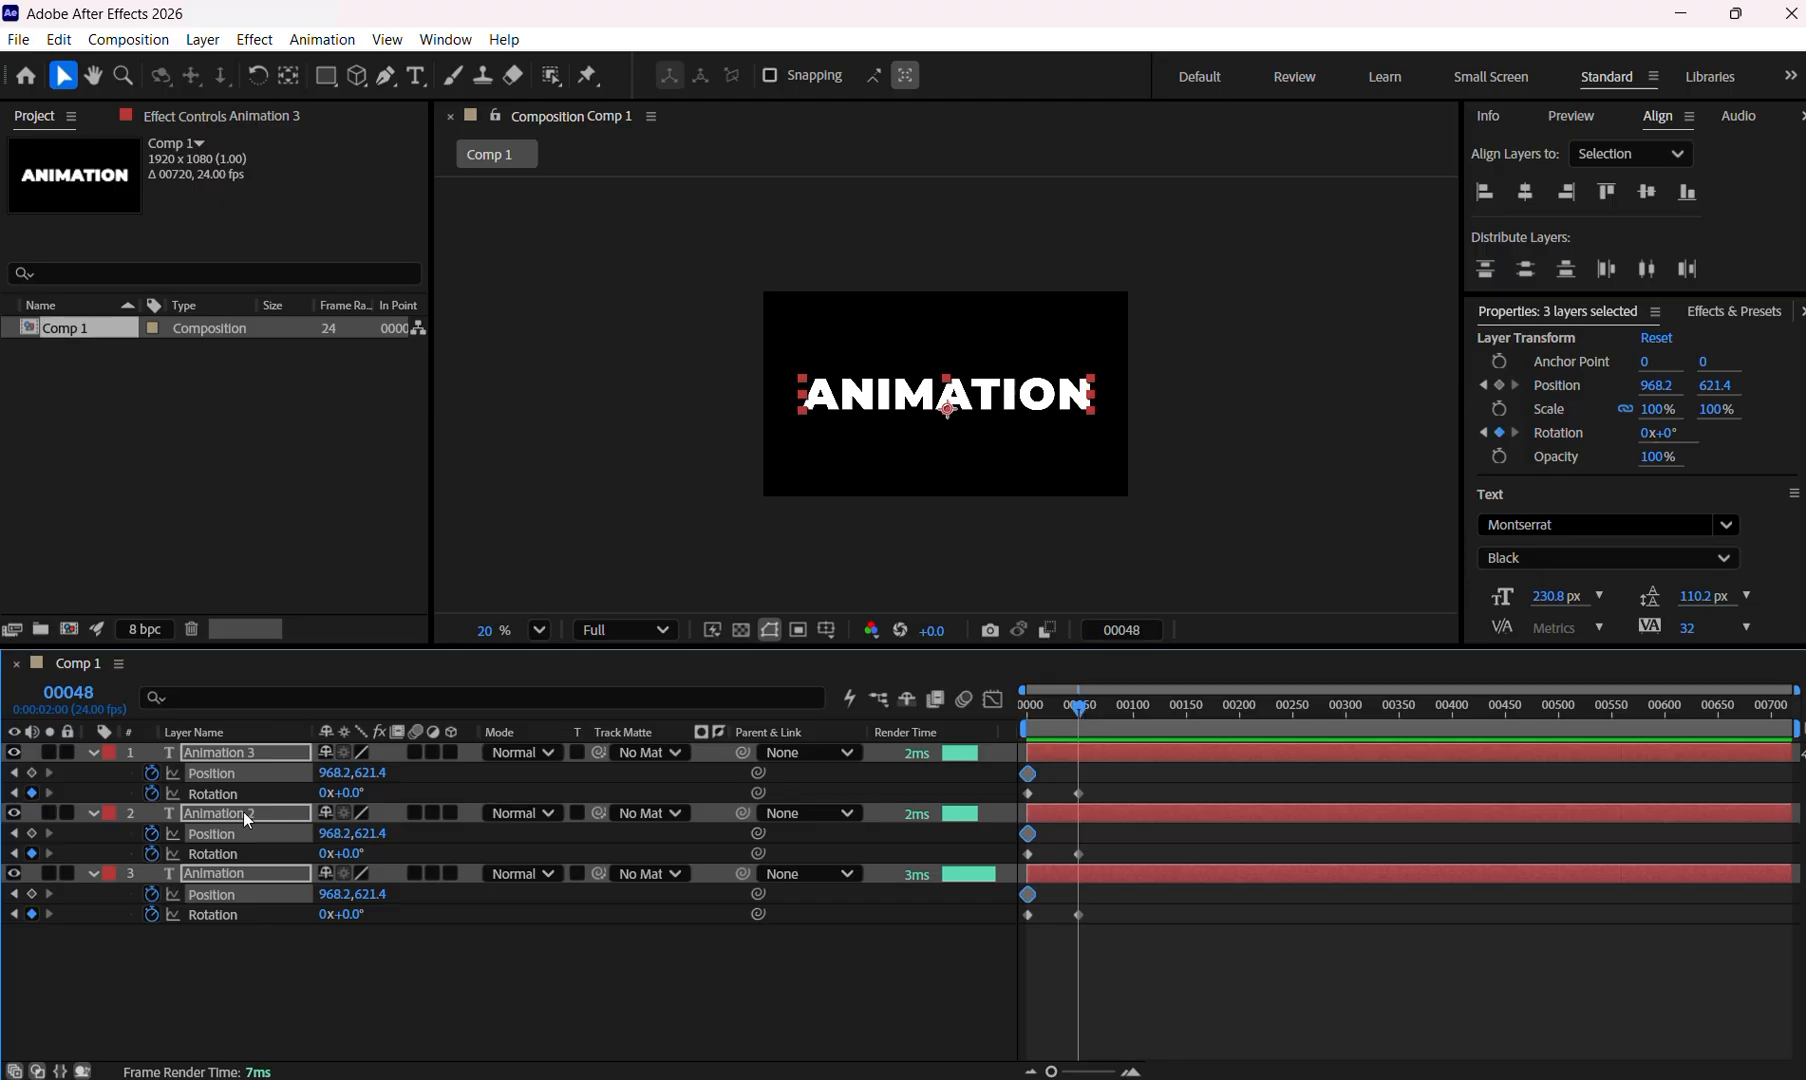
left_click(31, 773)
At frame 0, set Position to 794.2, 621.4 for Animation 3, 968.2, 546.4 for Animation 2 and 1197.2, 621.4 for Animation.
left_click_drag(1078, 708, 1030, 708)
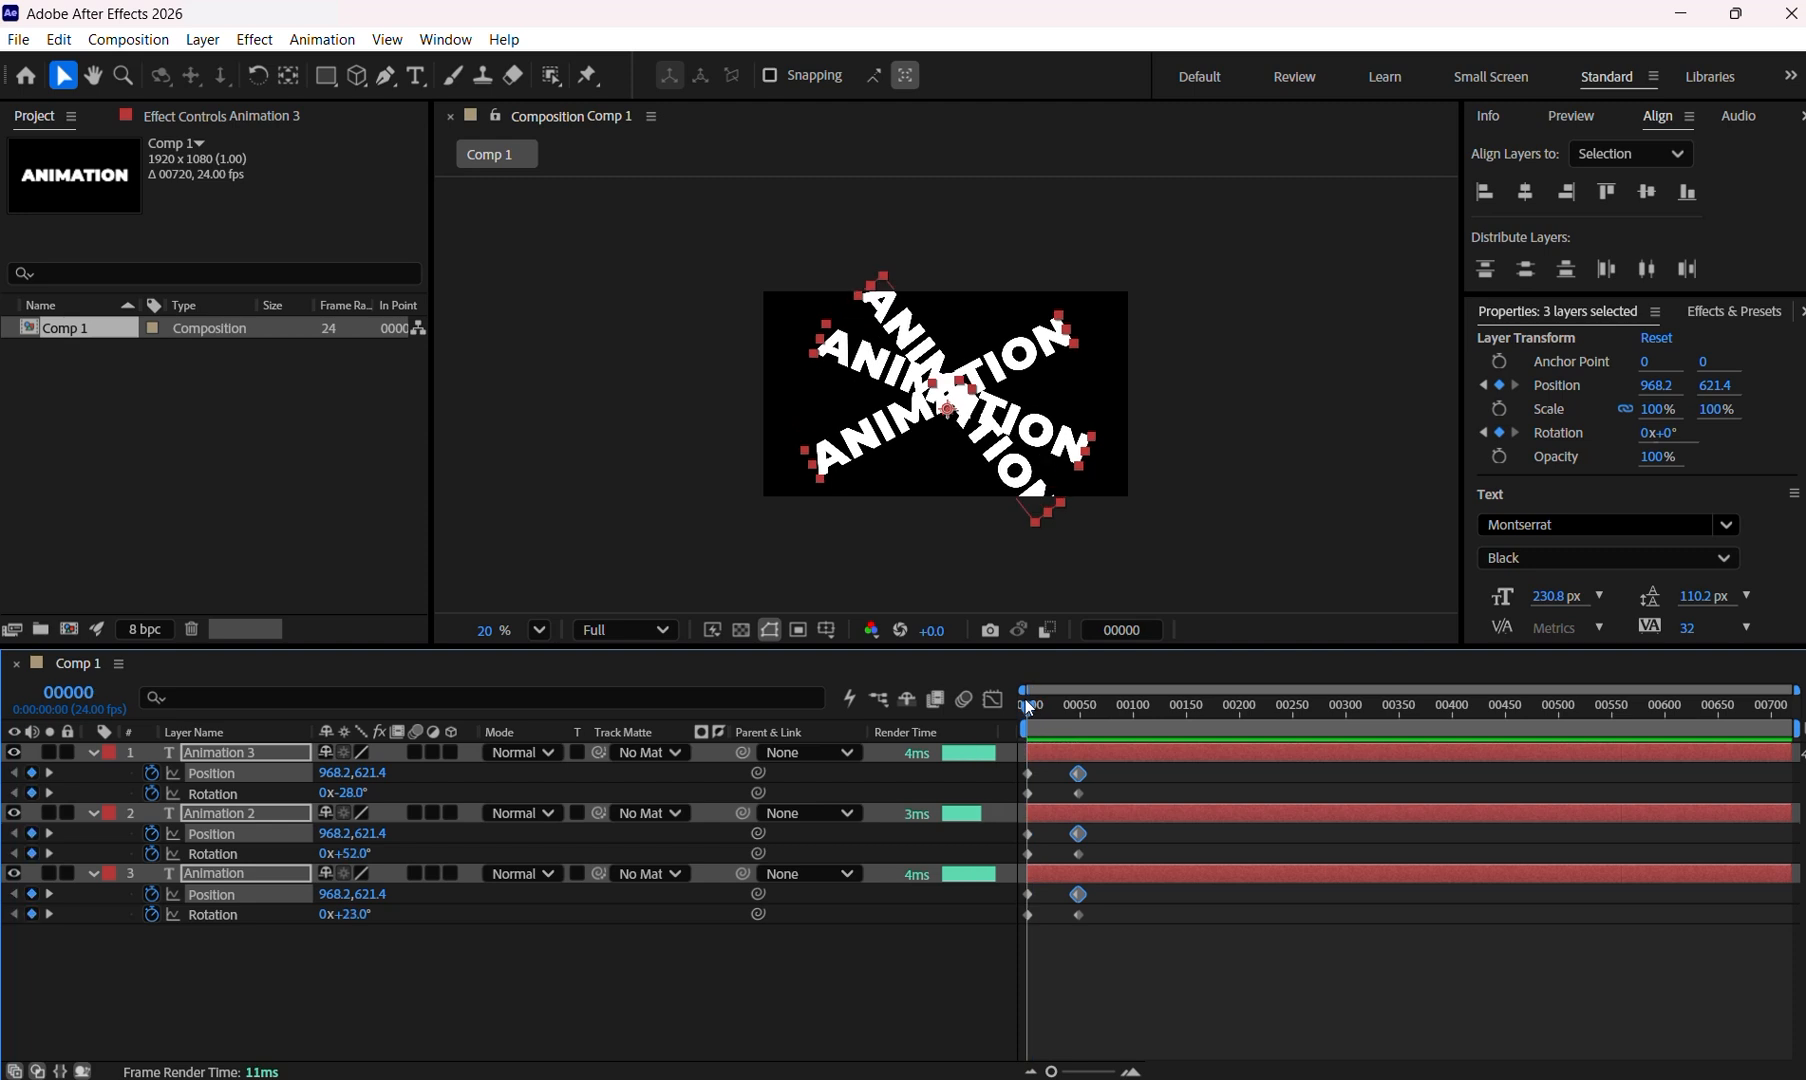
left_click(1029, 777)
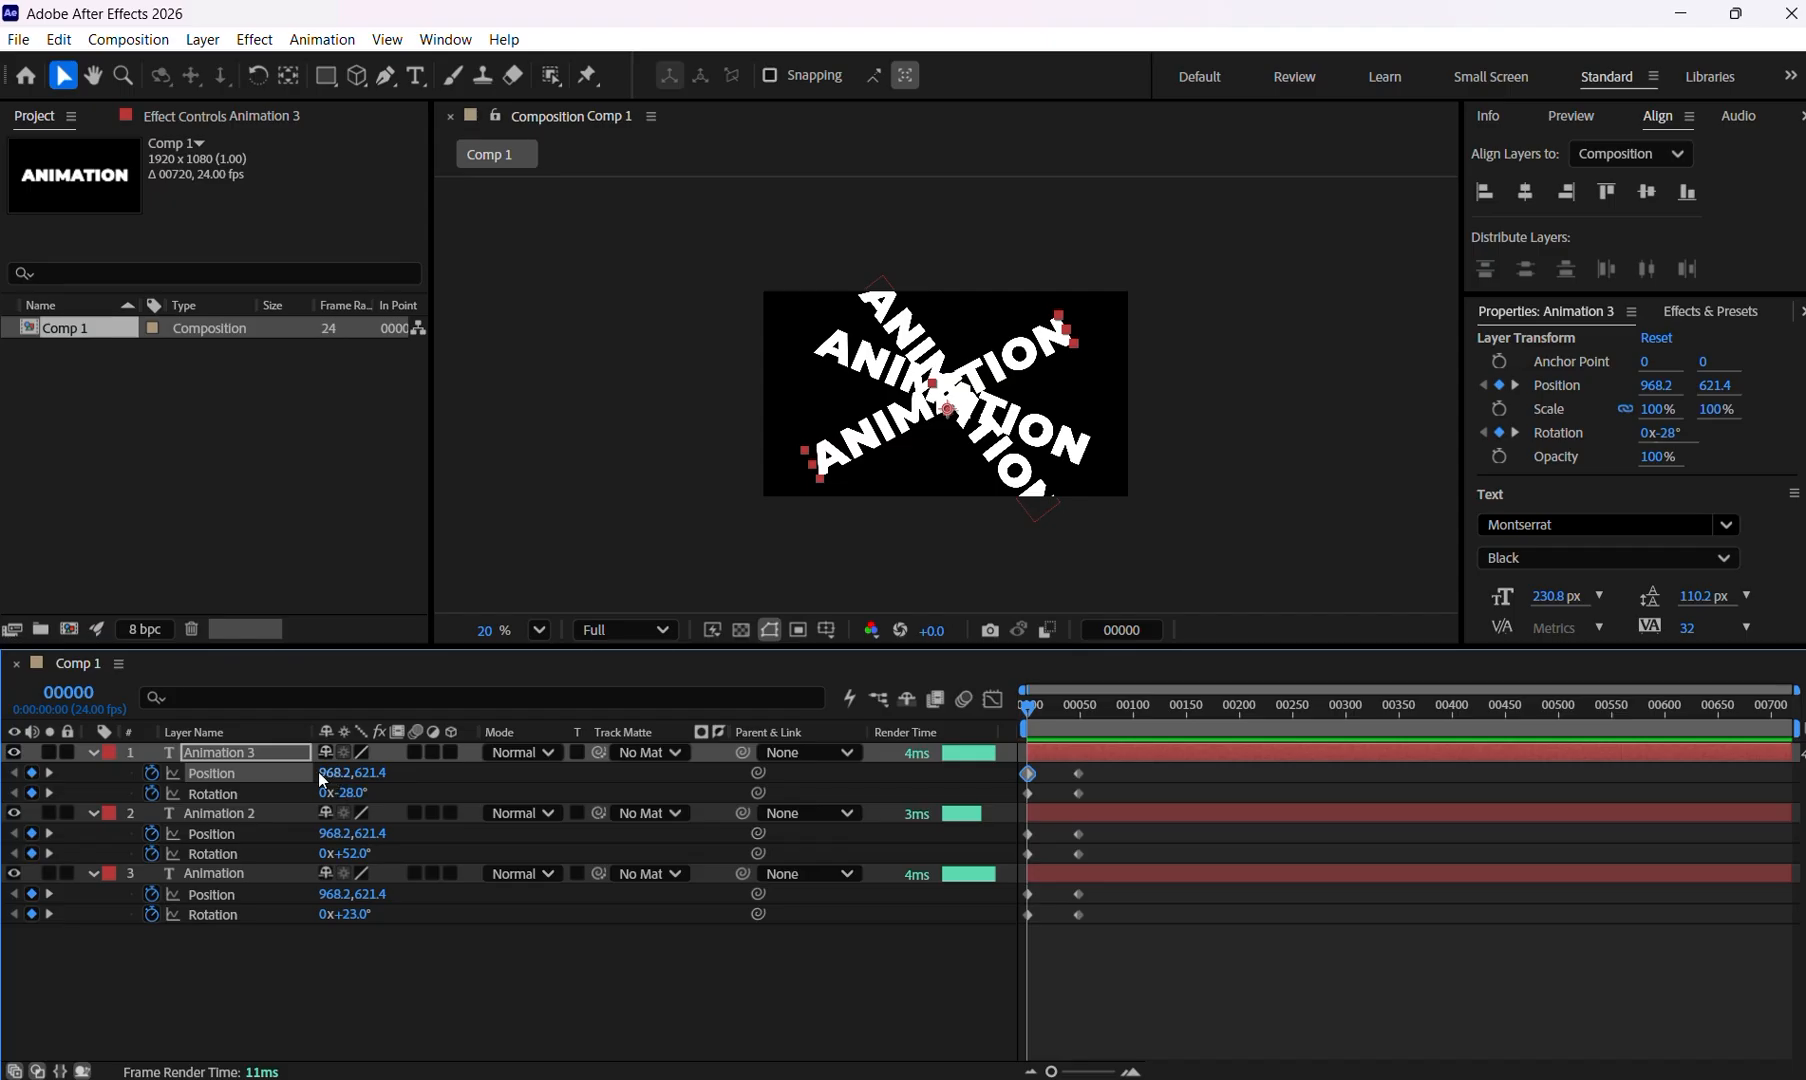
left_click_drag(322, 773, 285, 838)
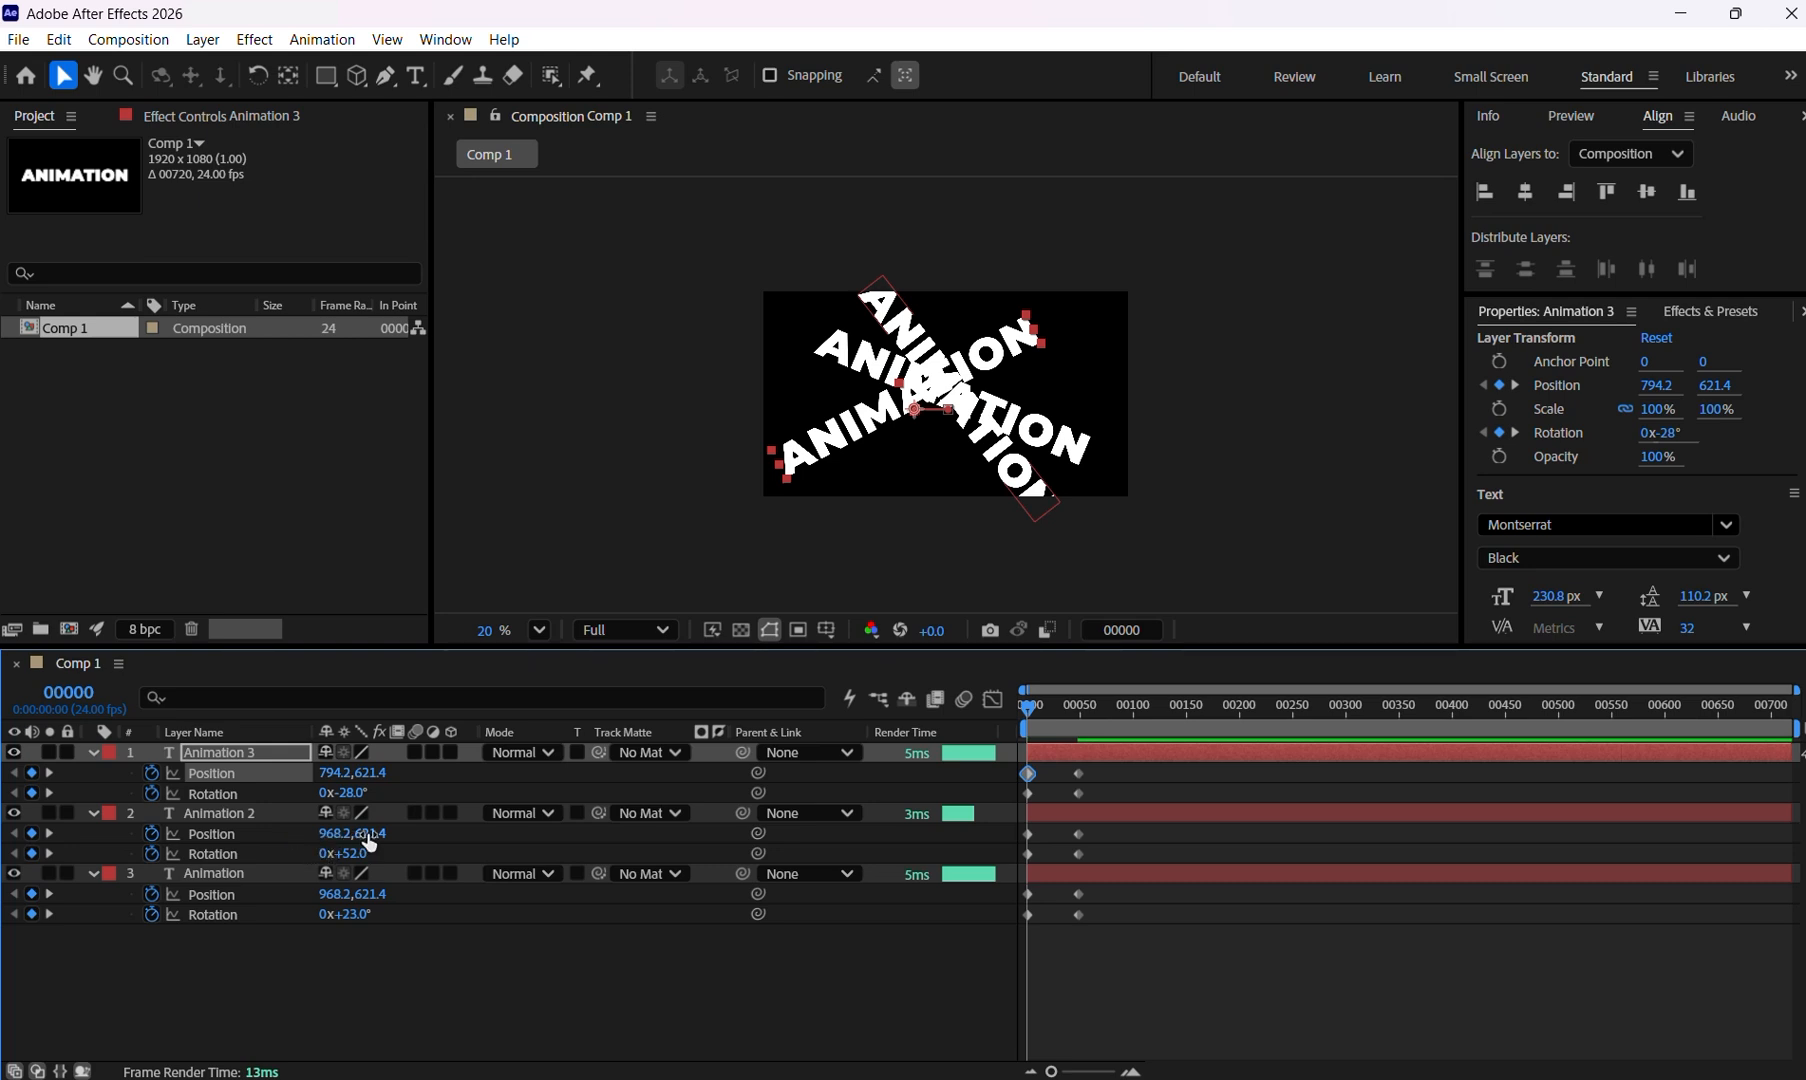
left_click_drag(368, 836, 210, 907)
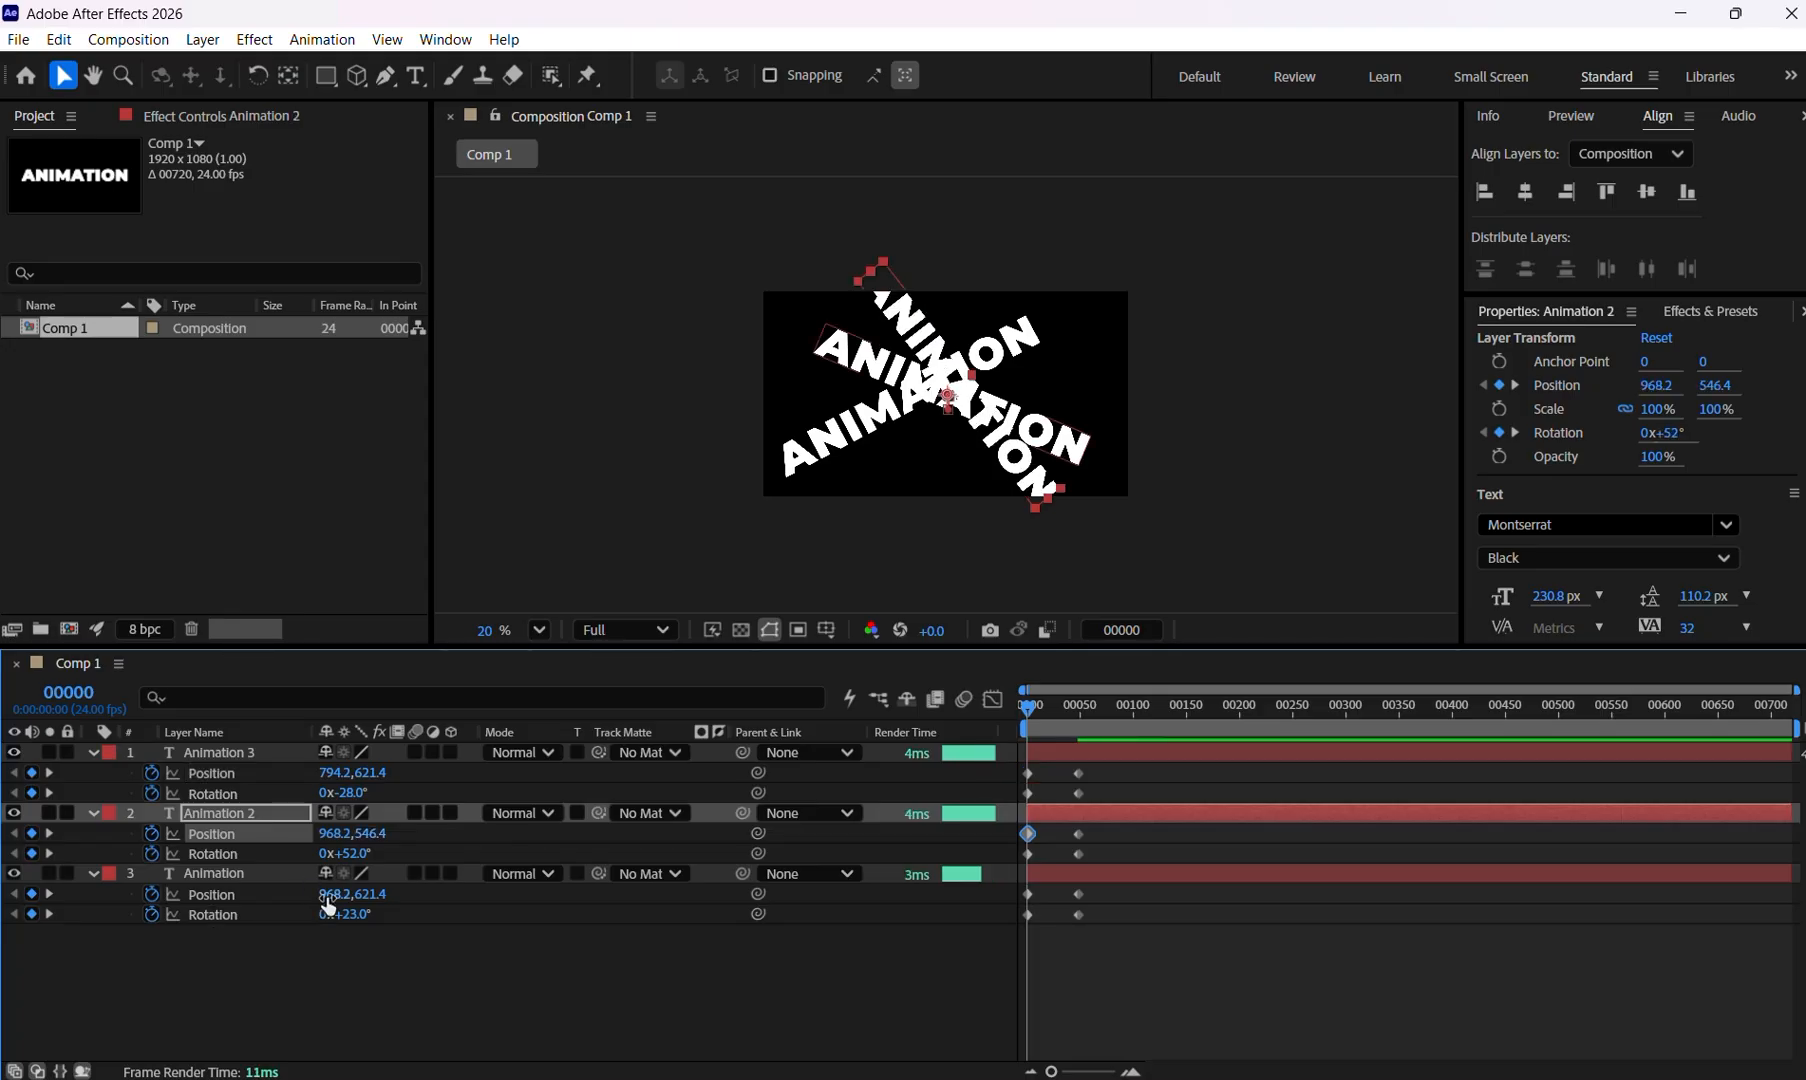
left_click_drag(330, 894, 594, 893)
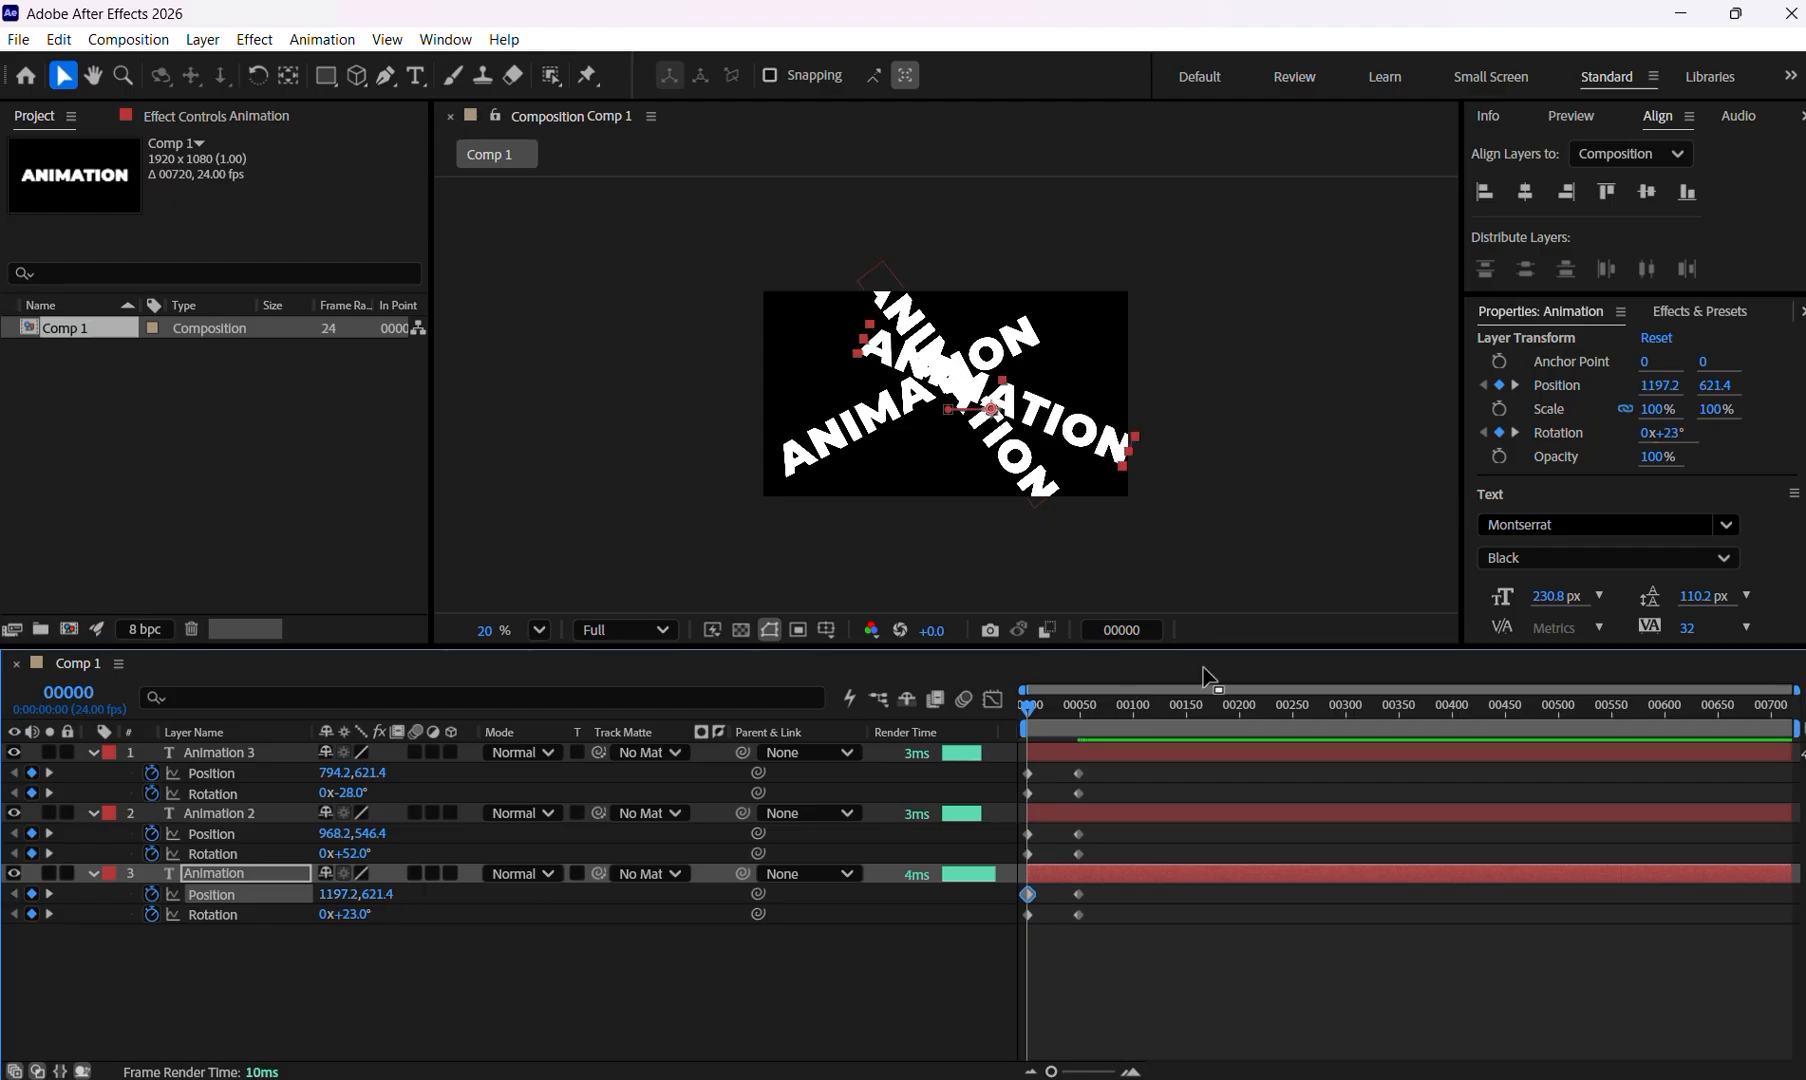
Scrub through the motion to frame 12 and draw a small rectangular mask on the original Animation layer with the Rectangle Tool.
left_click_drag(1027, 710, 1082, 708)
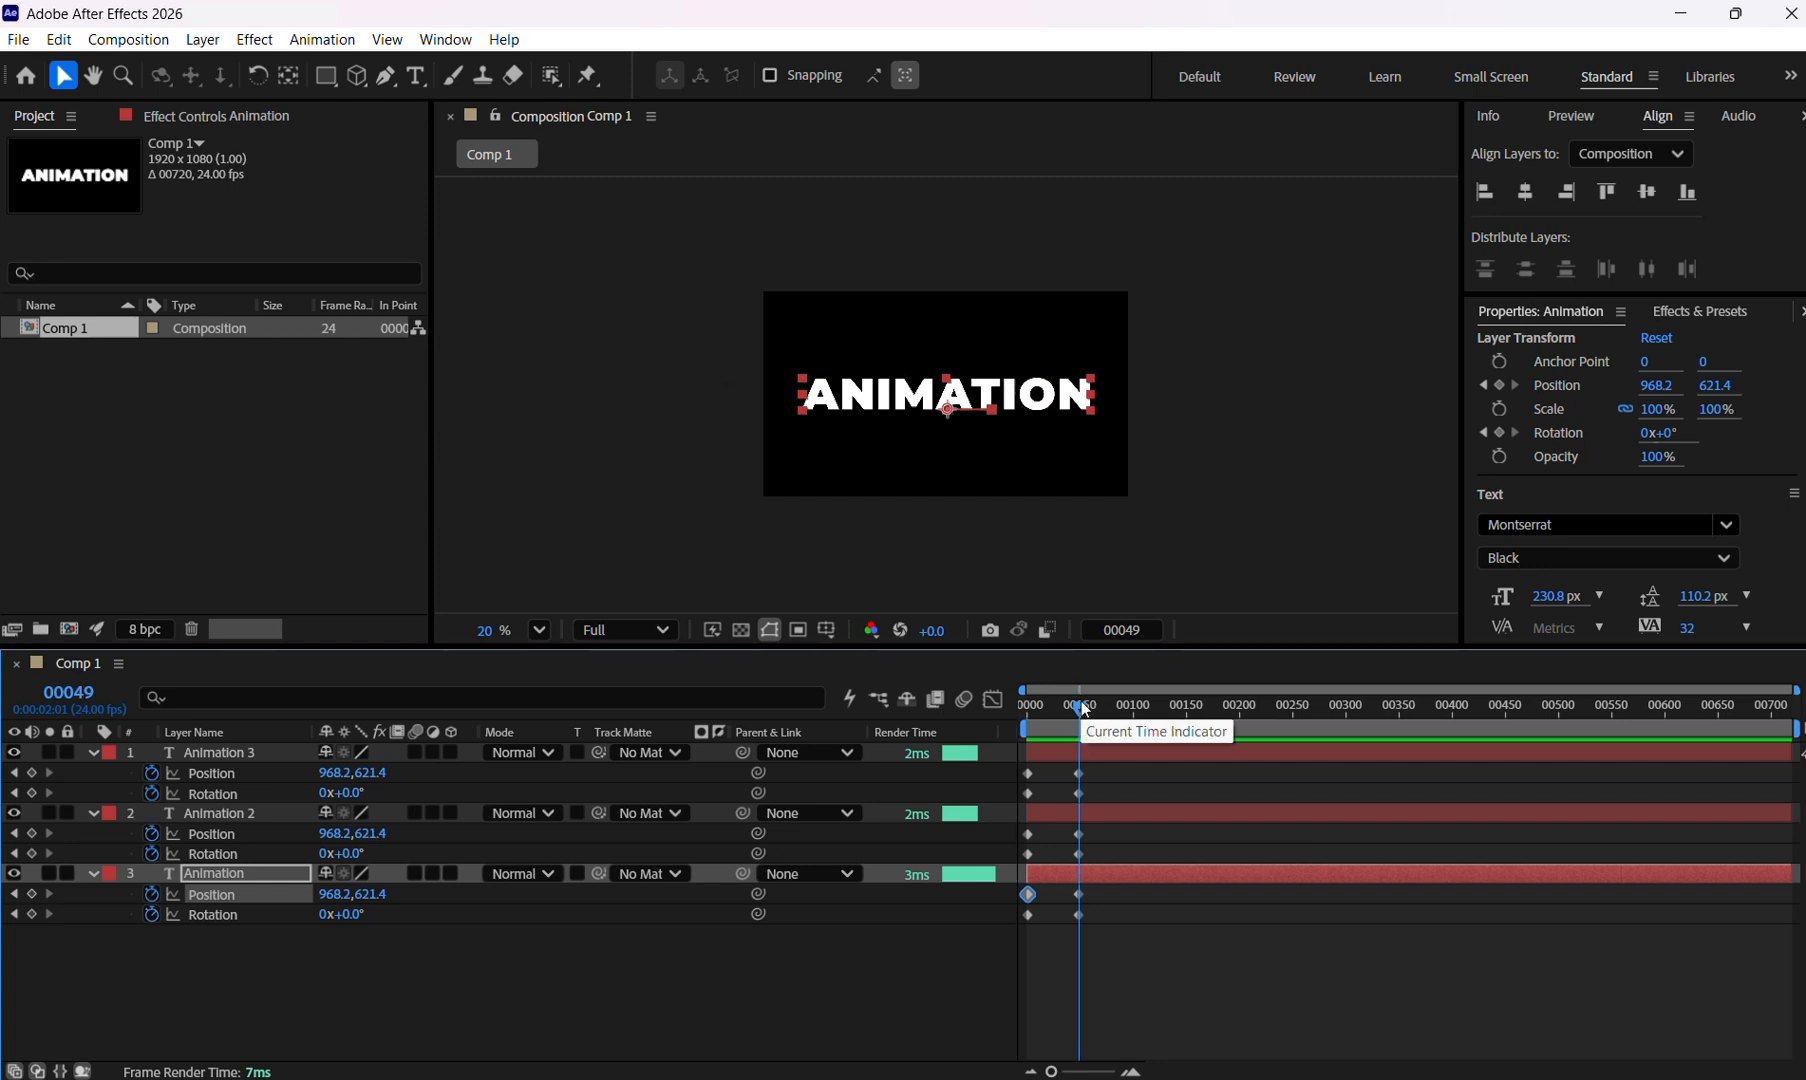
left_click_drag(1085, 710, 1043, 706)
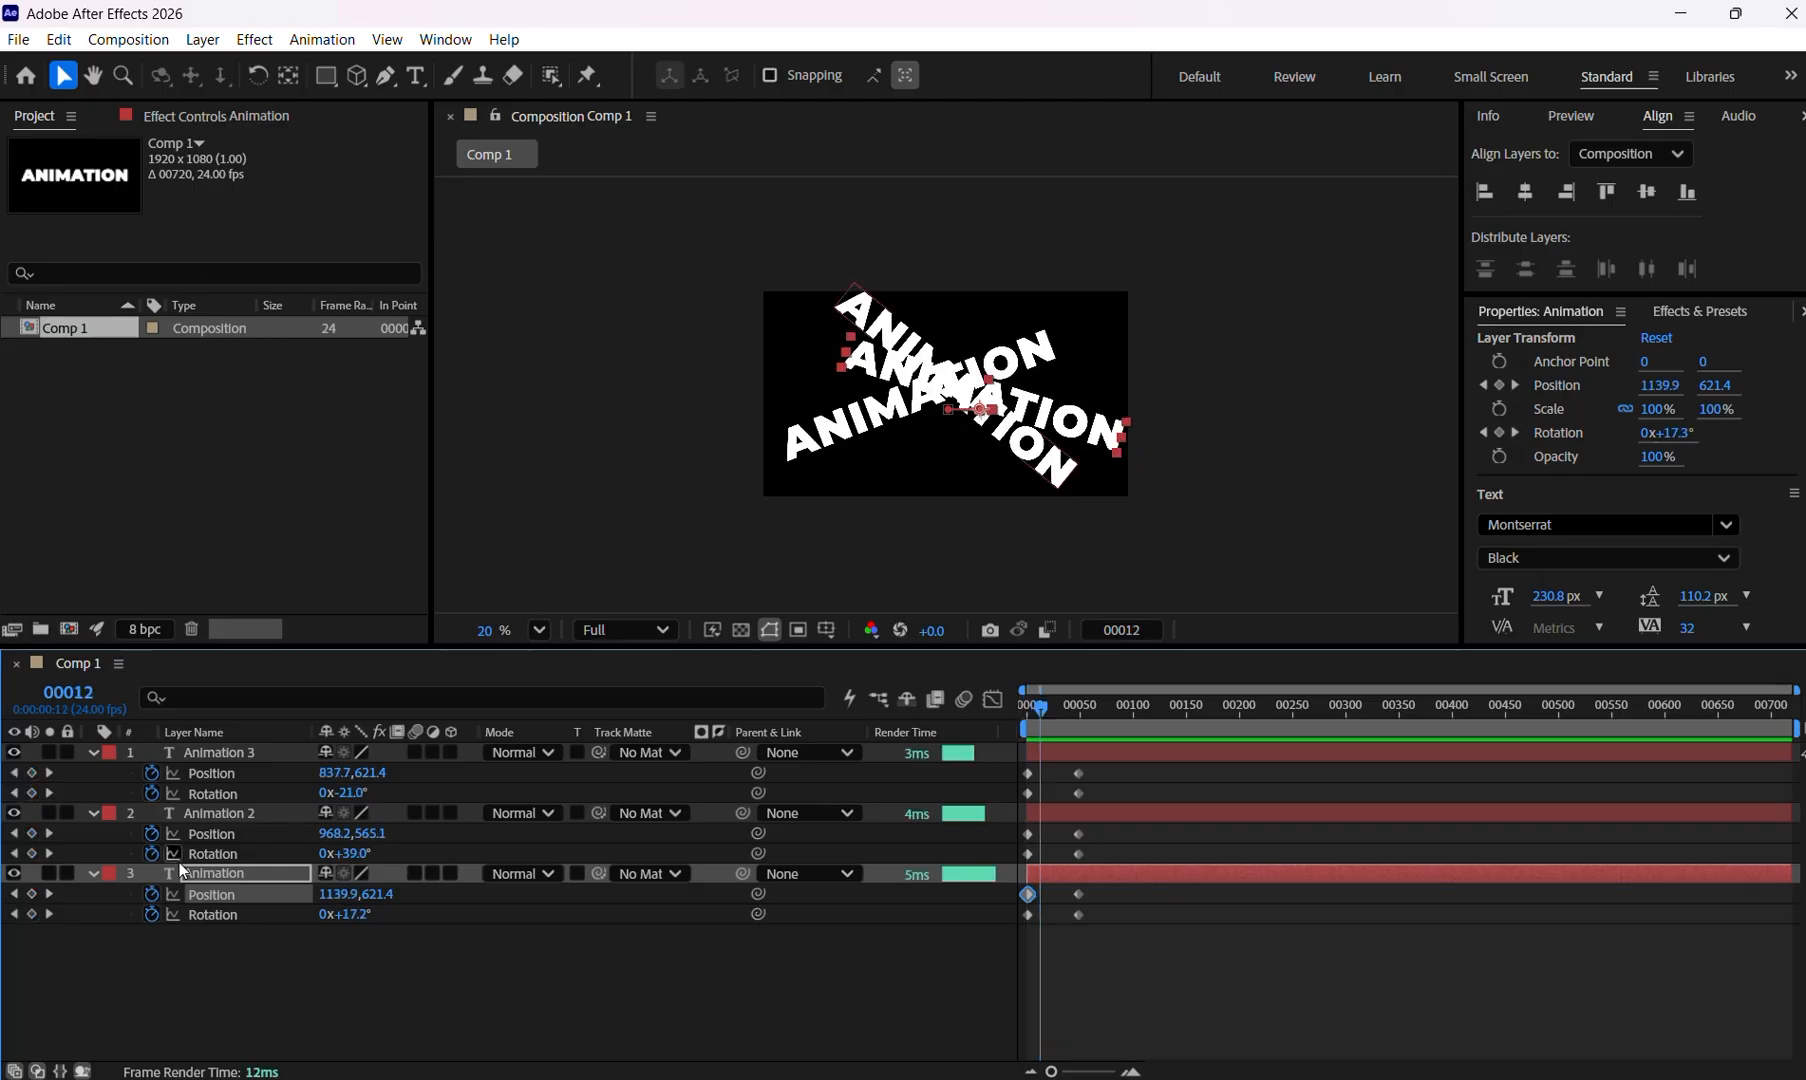
left_click(210, 899, "ctrl")
left_click(222, 873)
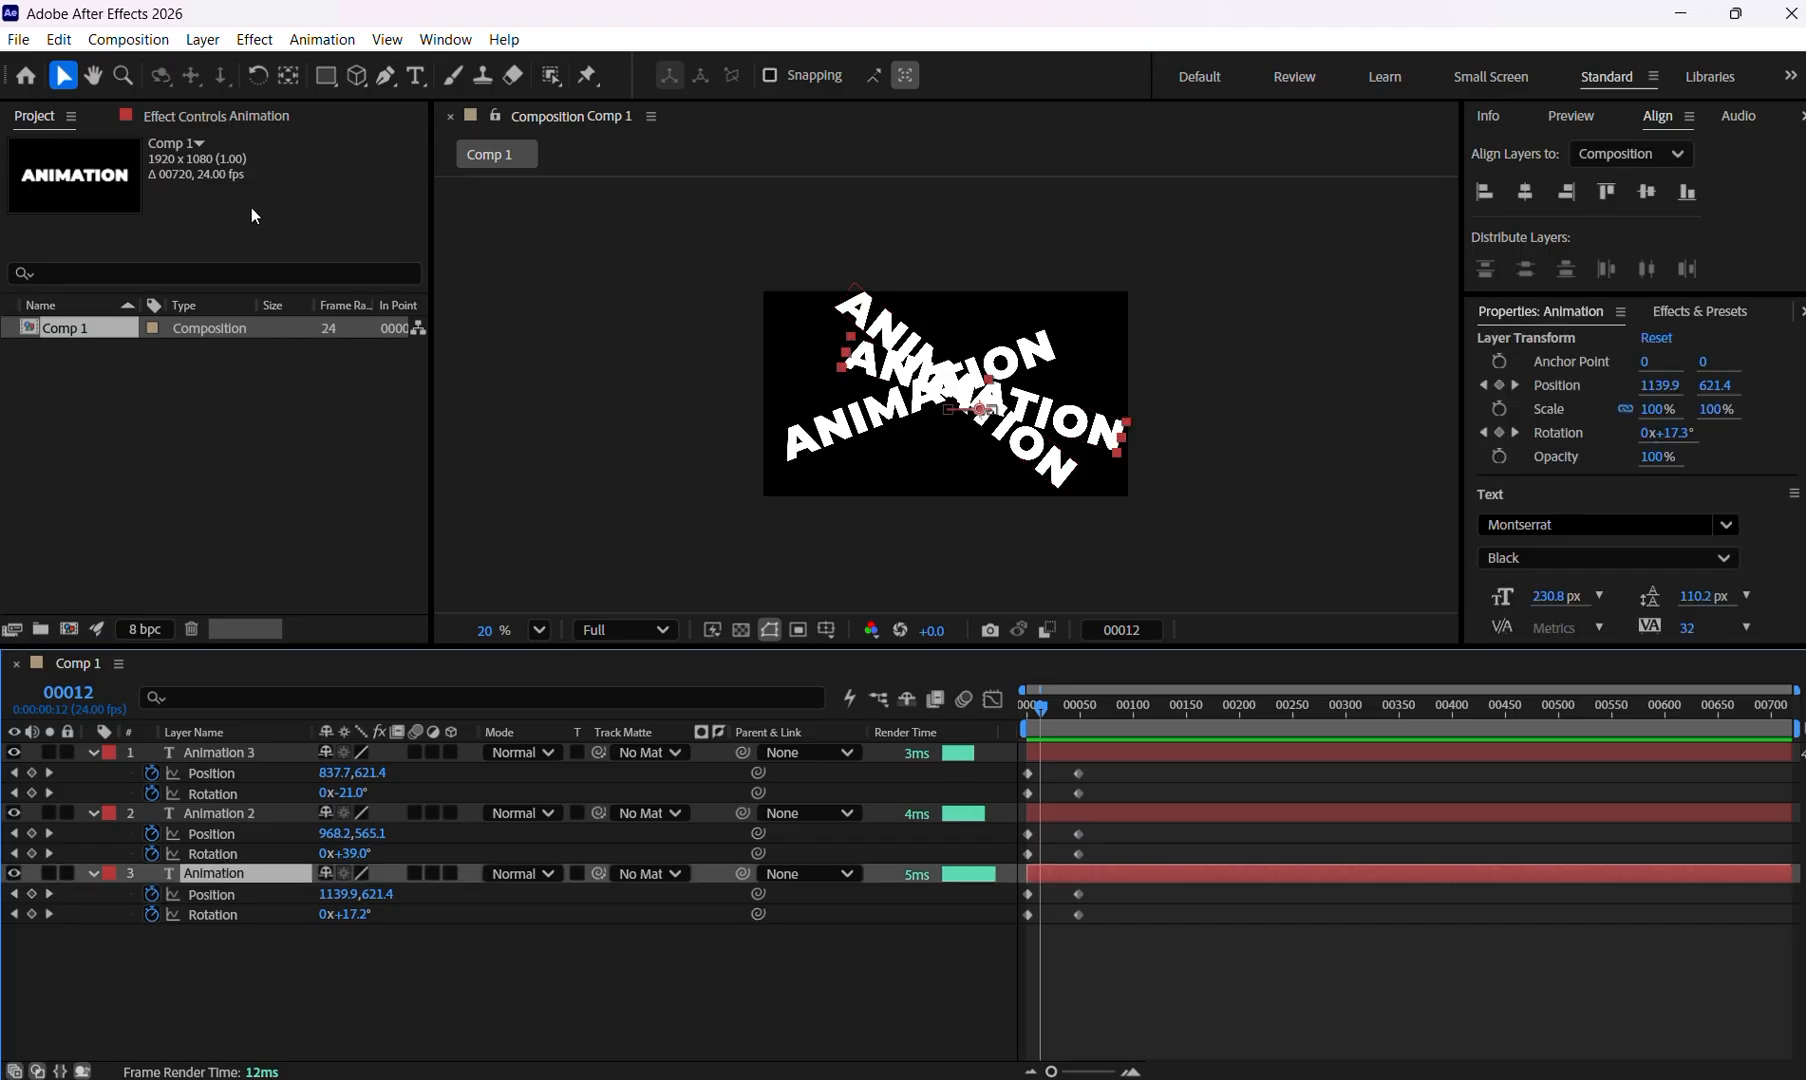
left_click(329, 81)
left_click(329, 79)
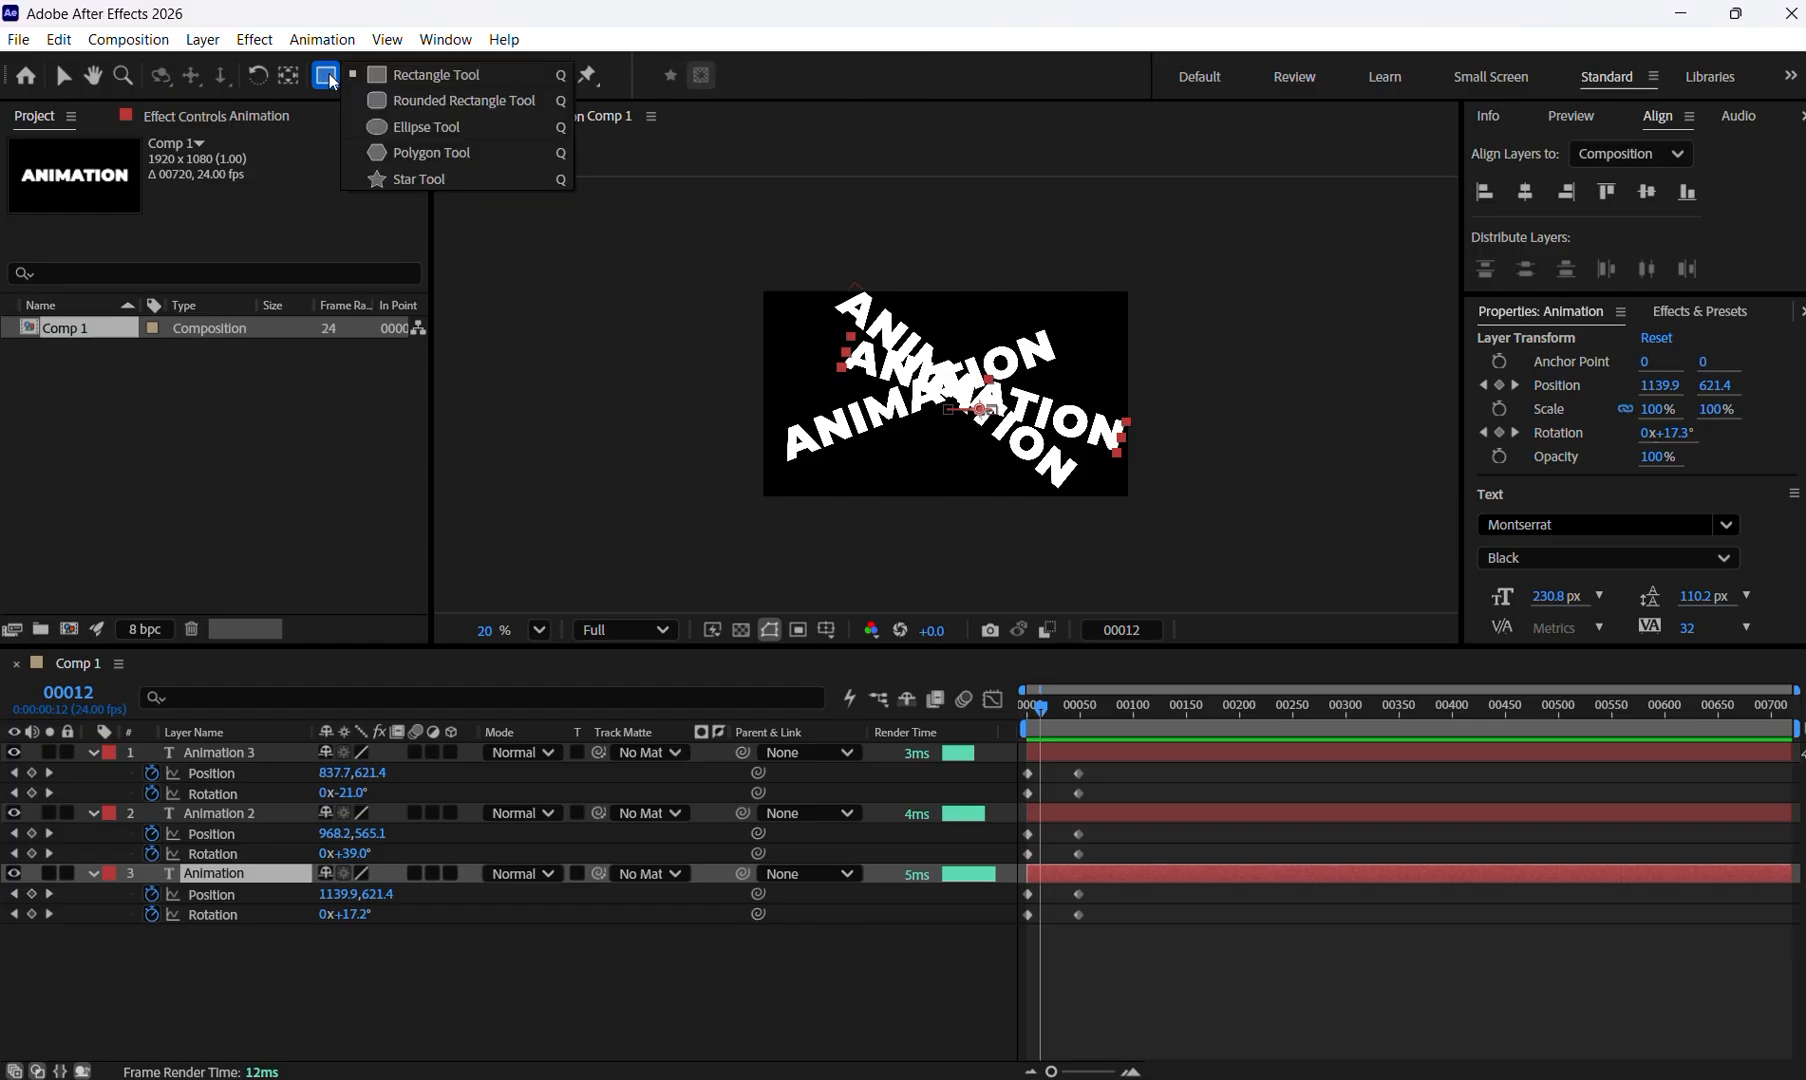
left_click(329, 76)
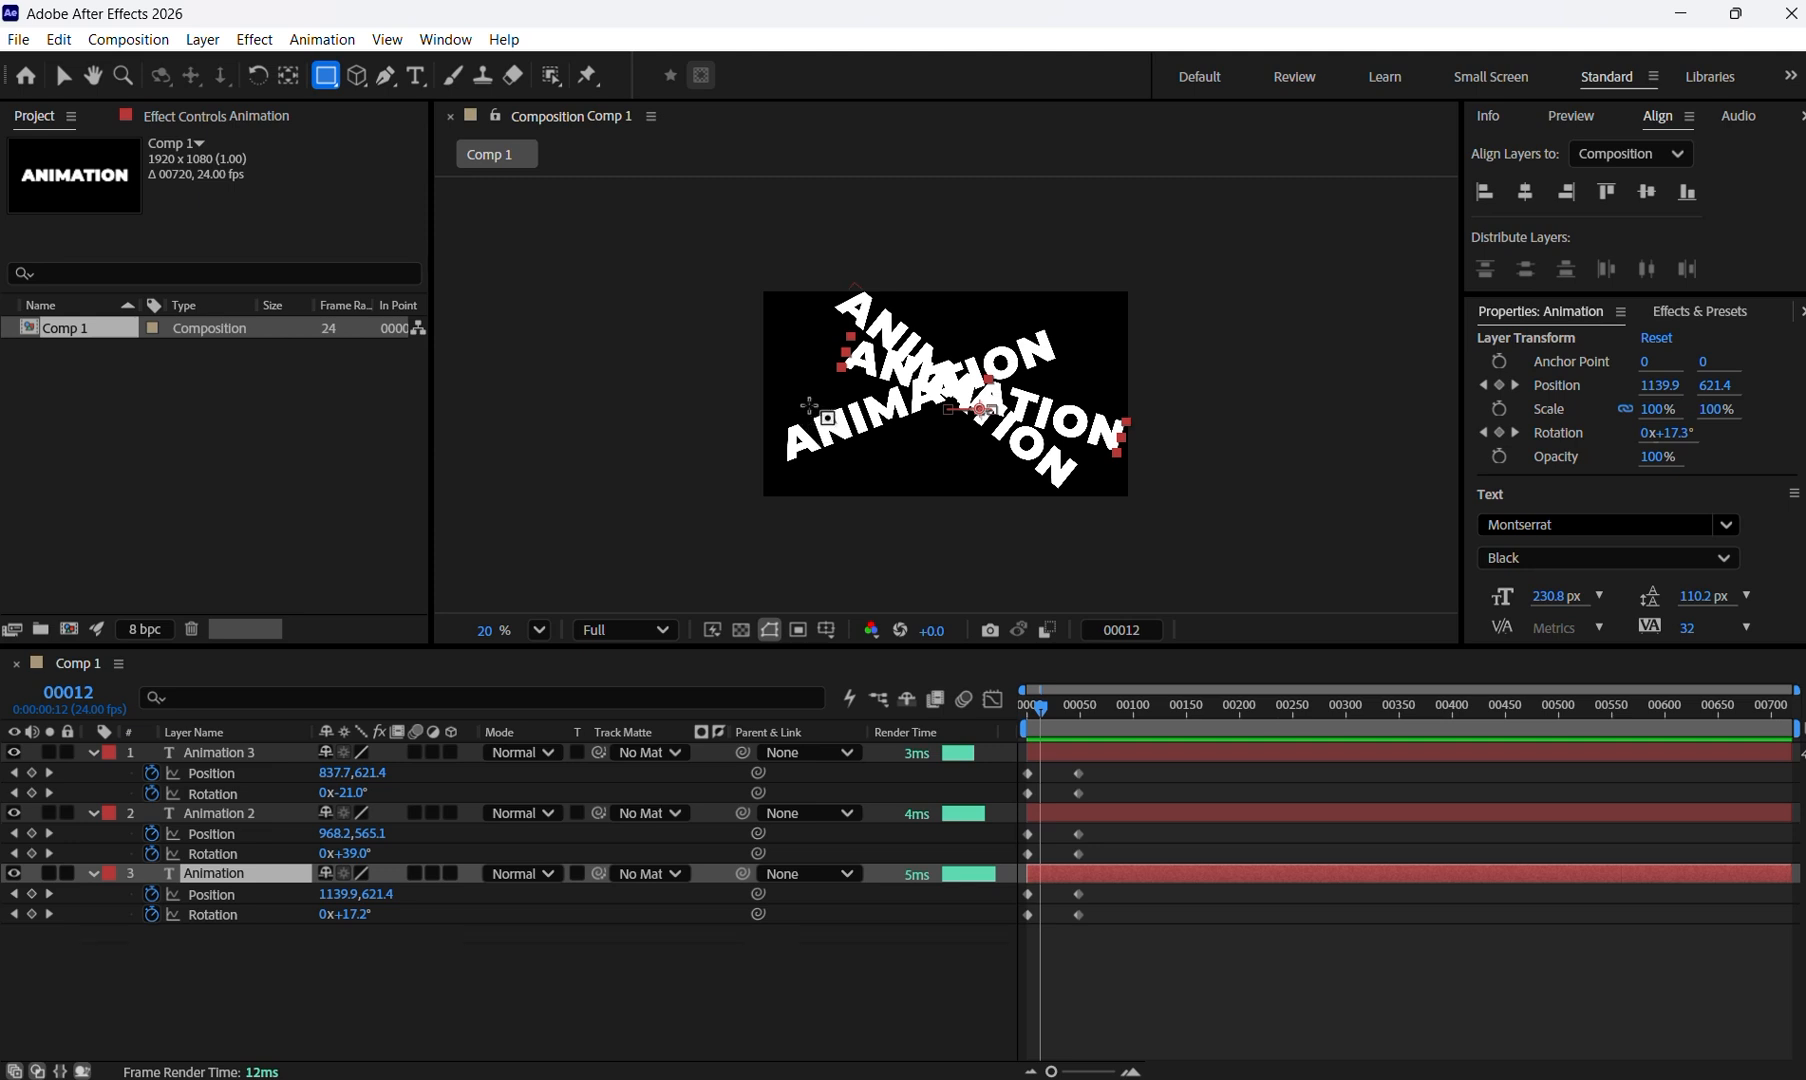
left_click_drag(809, 406, 854, 454)
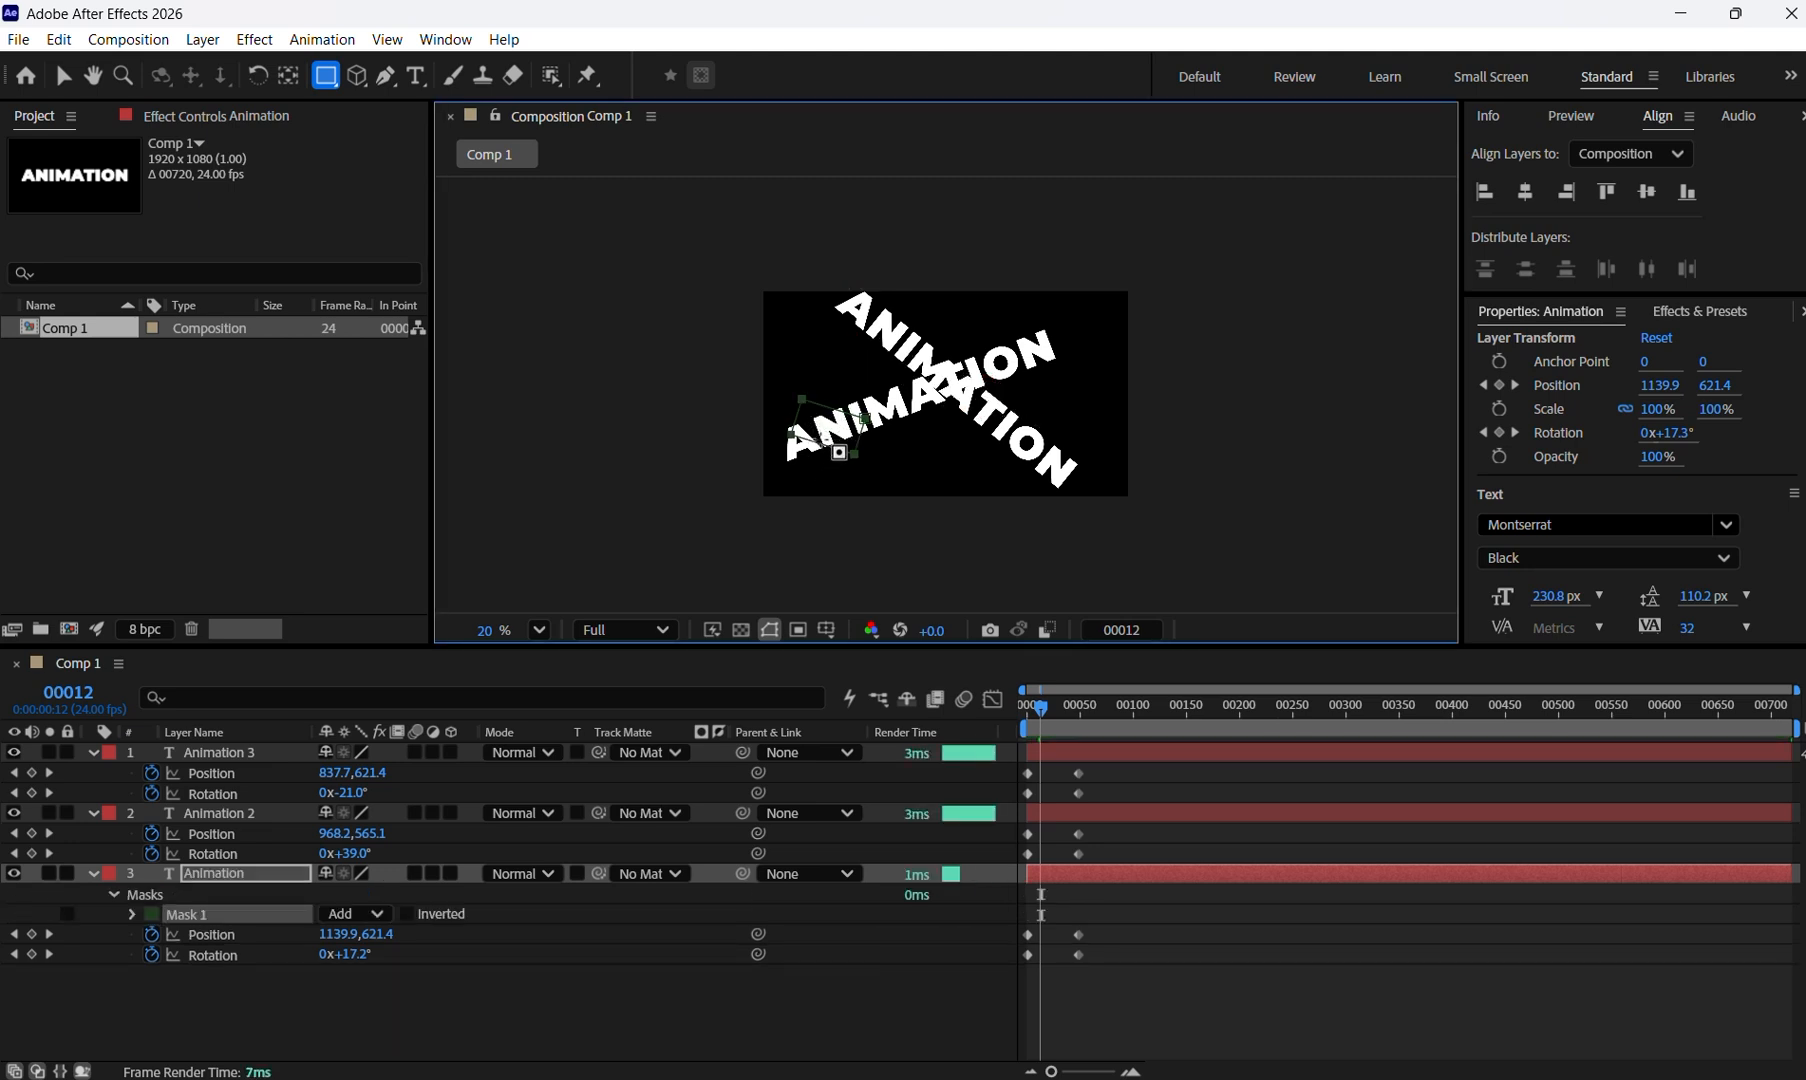
Solo the original Animation layer so the masked text shows alone, and keep that layer selected.
left_click(14, 813)
left_click(49, 873)
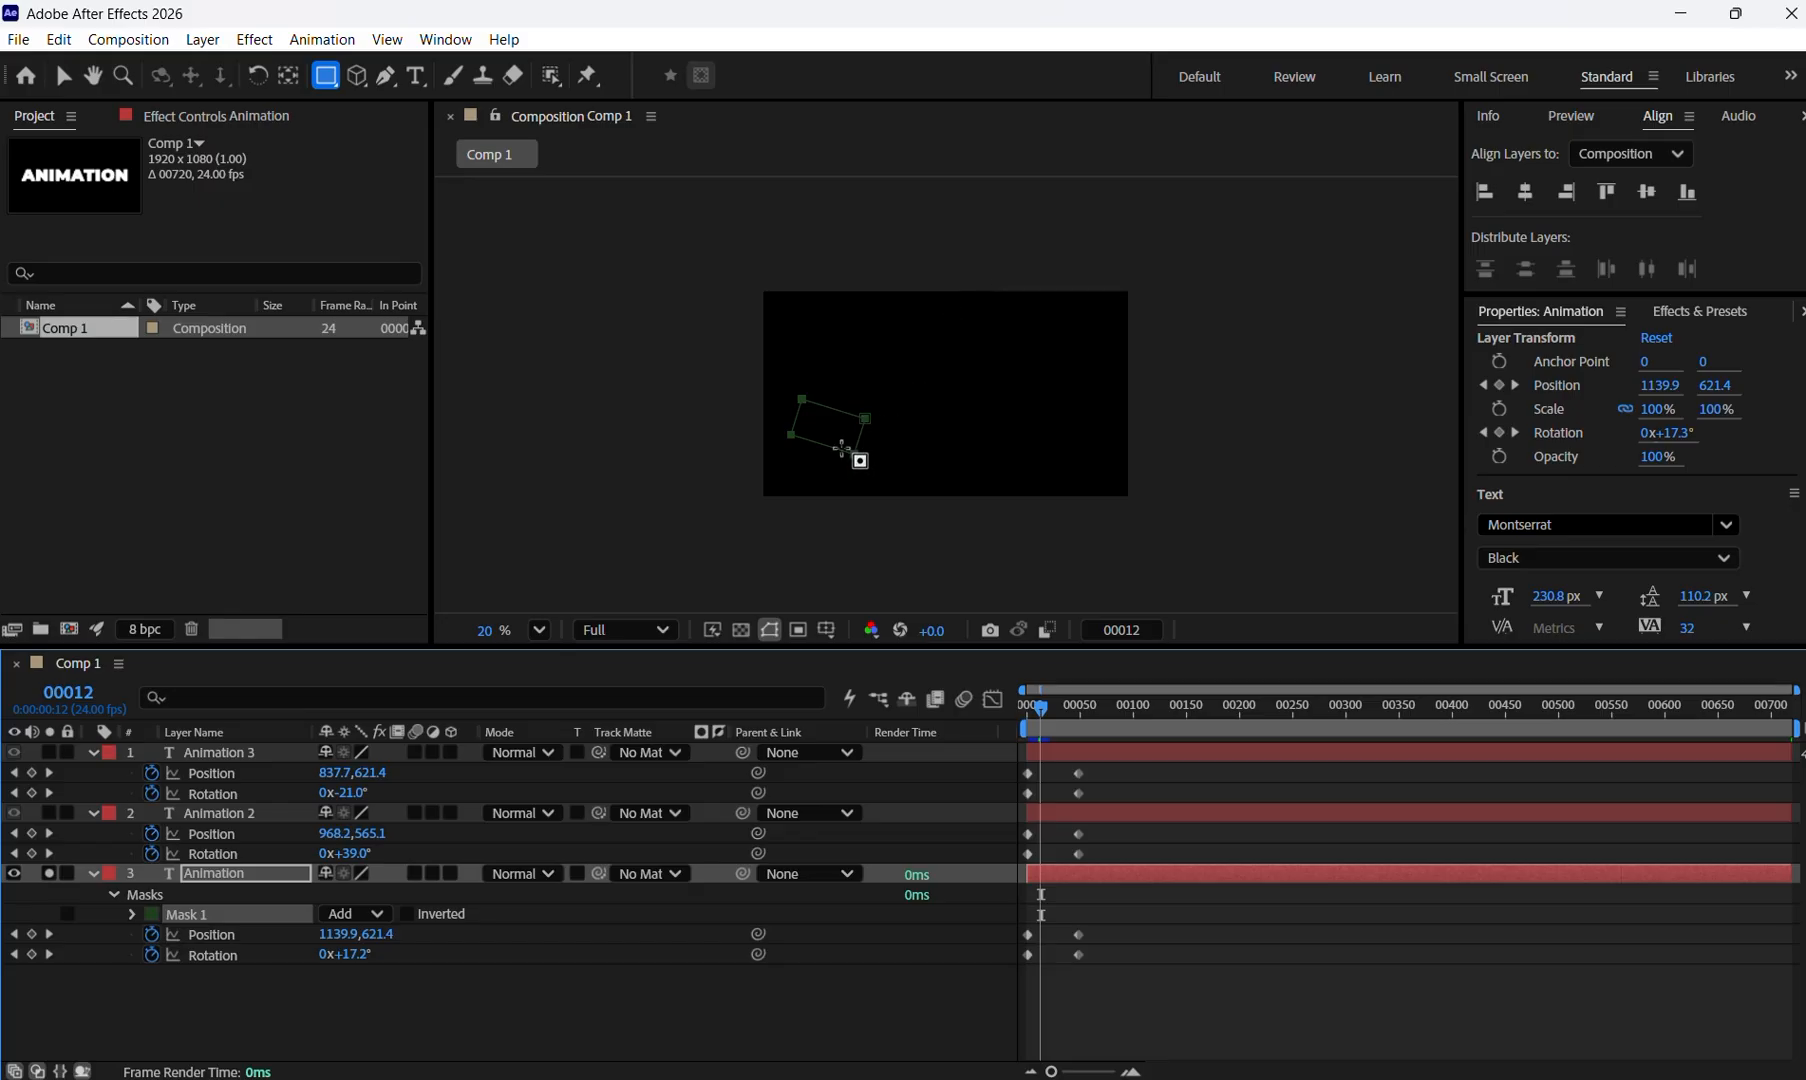
left_click(270, 870)
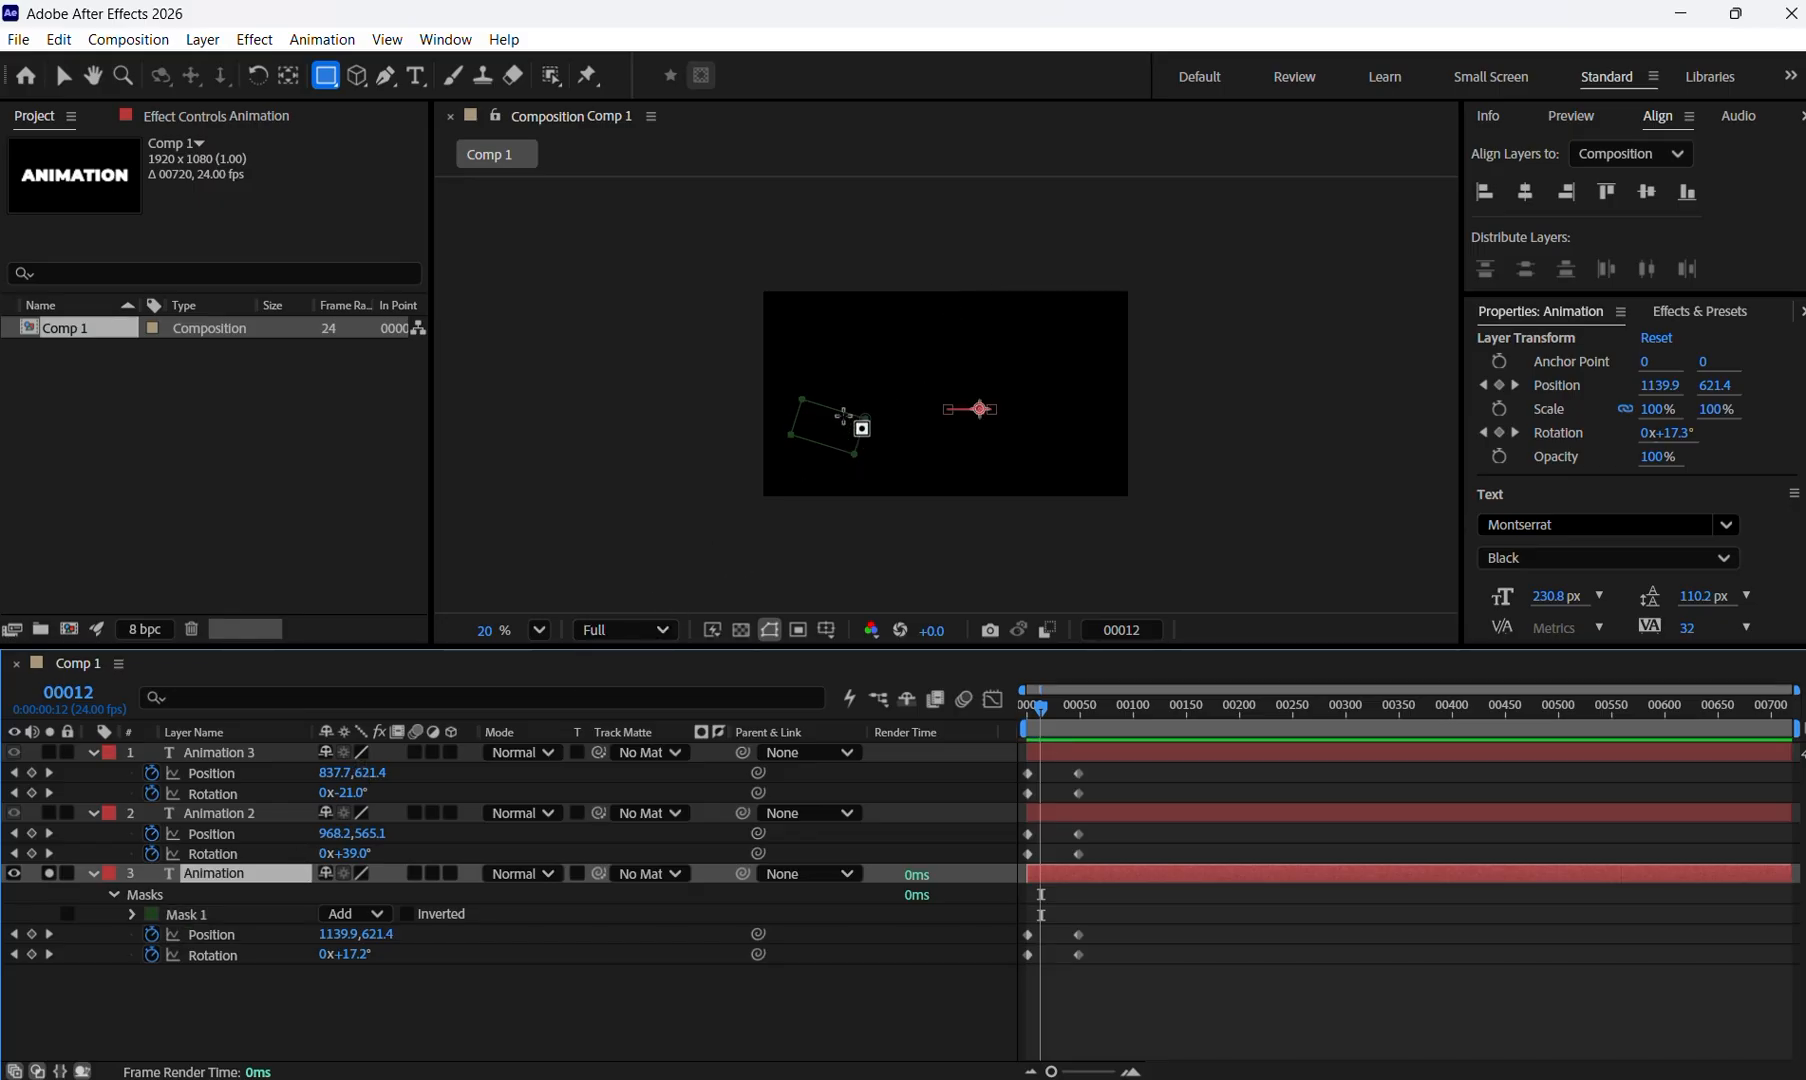
Reshape Mask 1 on the Animation layer by moving its corner points so that it encloses only the letters NI.
left_click(63, 75)
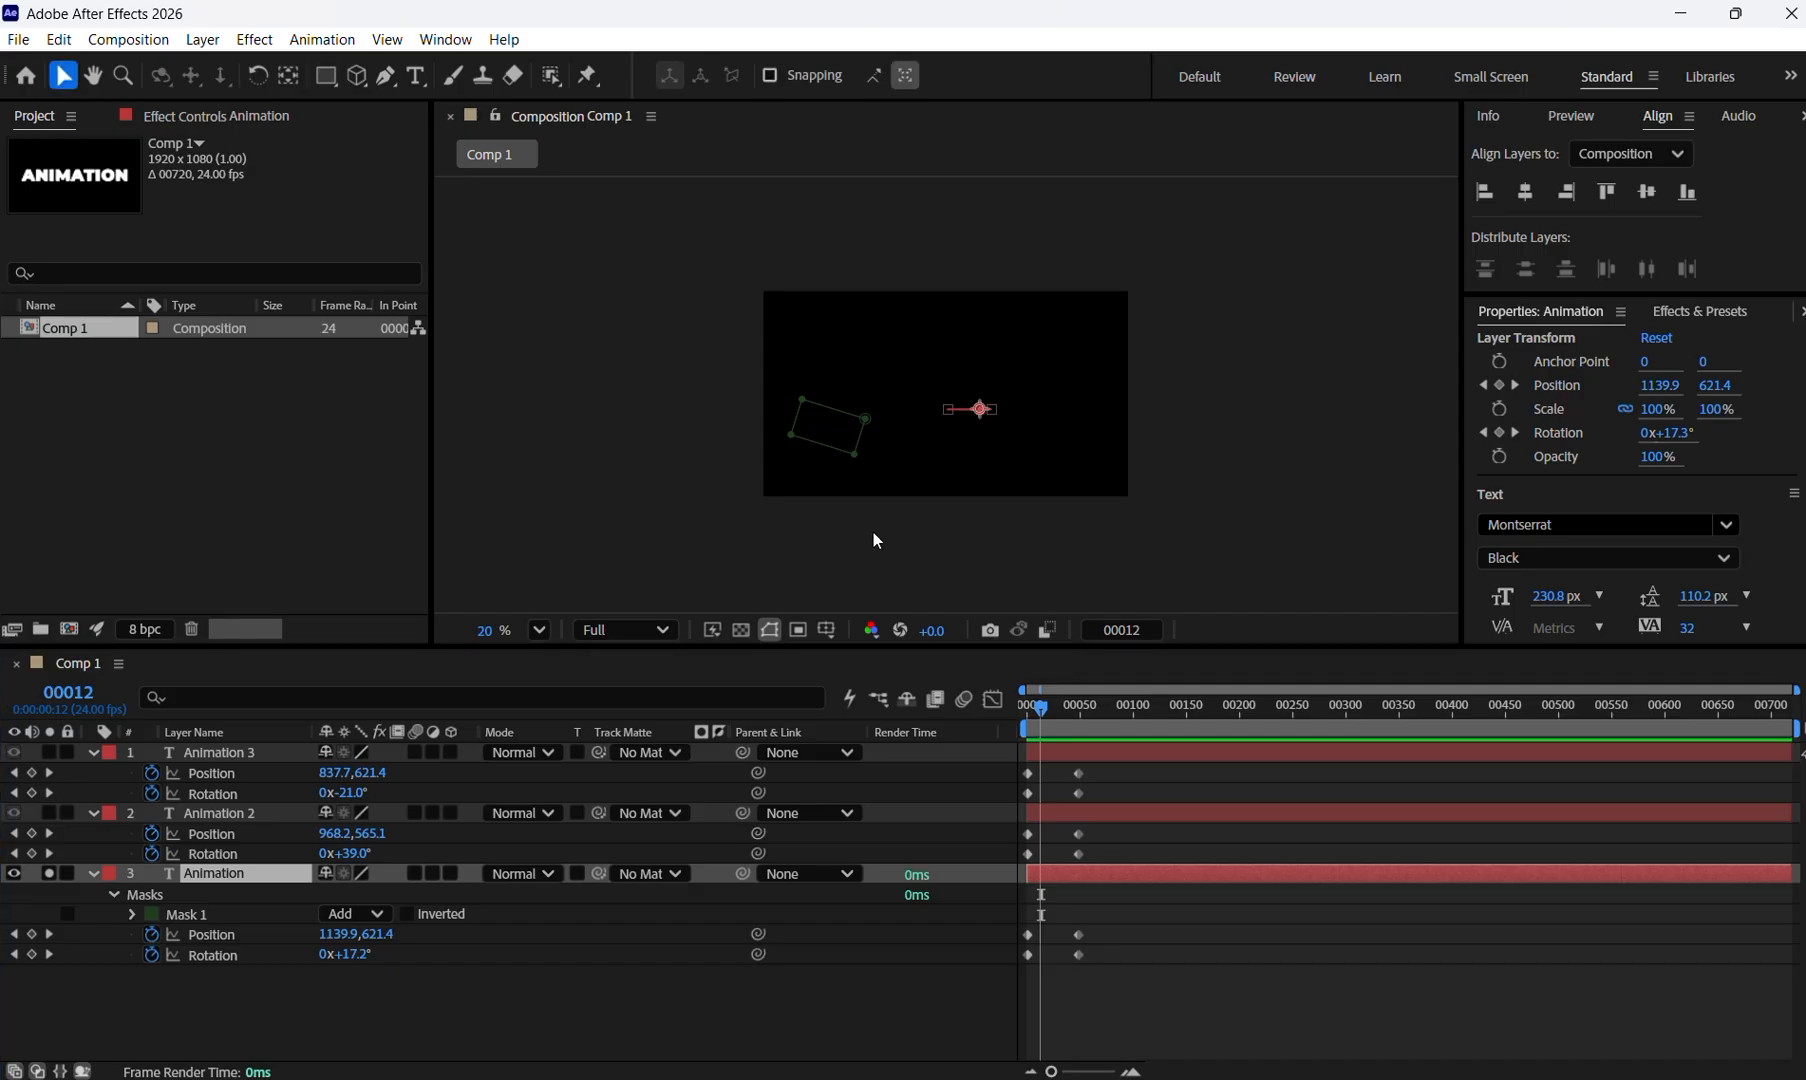
left_click_drag(835, 449, 929, 321)
left_click_drag(803, 399, 874, 384)
left_click_drag(930, 320, 901, 297)
left_click_drag(872, 383, 875, 388)
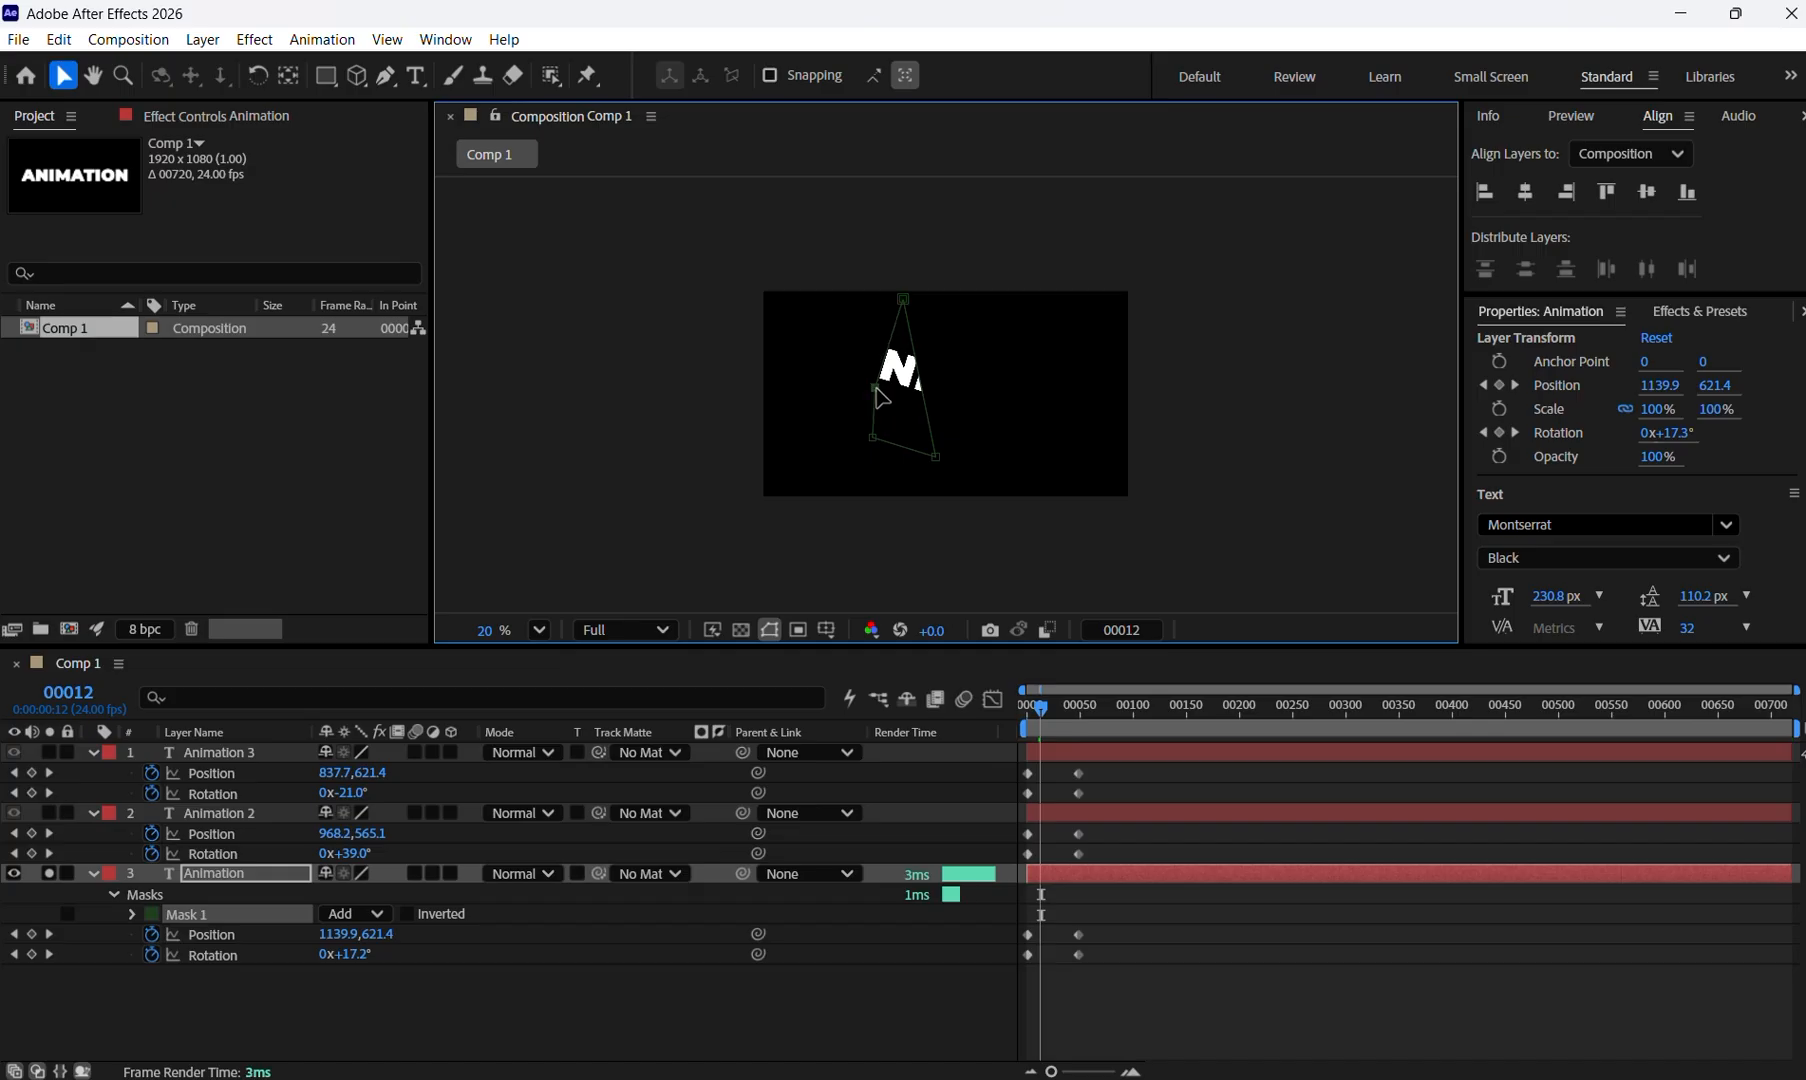
left_click_drag(935, 456, 929, 406)
mouse_move(903, 298)
left_mouse_down()
mouse_move(932, 311)
mouse_move(902, 309)
left_mouse_up()
left_click_drag(930, 406, 957, 343)
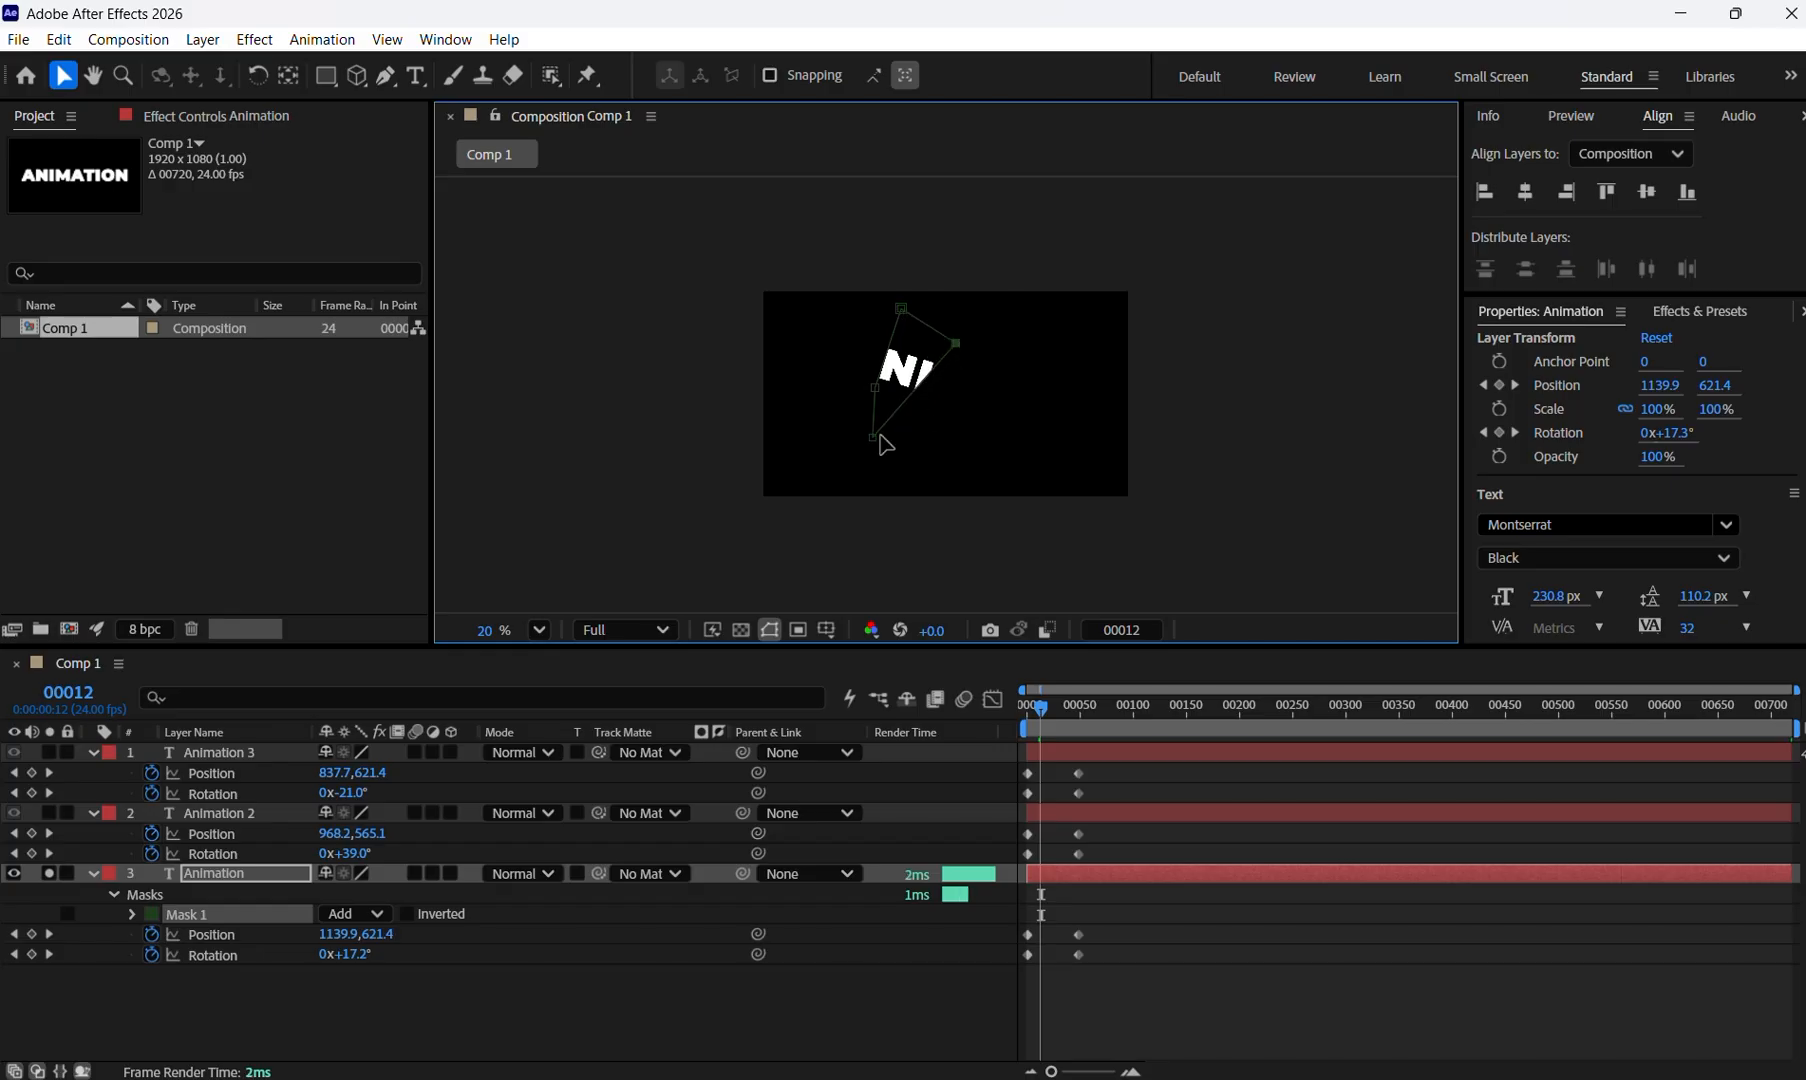
left_click_drag(876, 439, 945, 338)
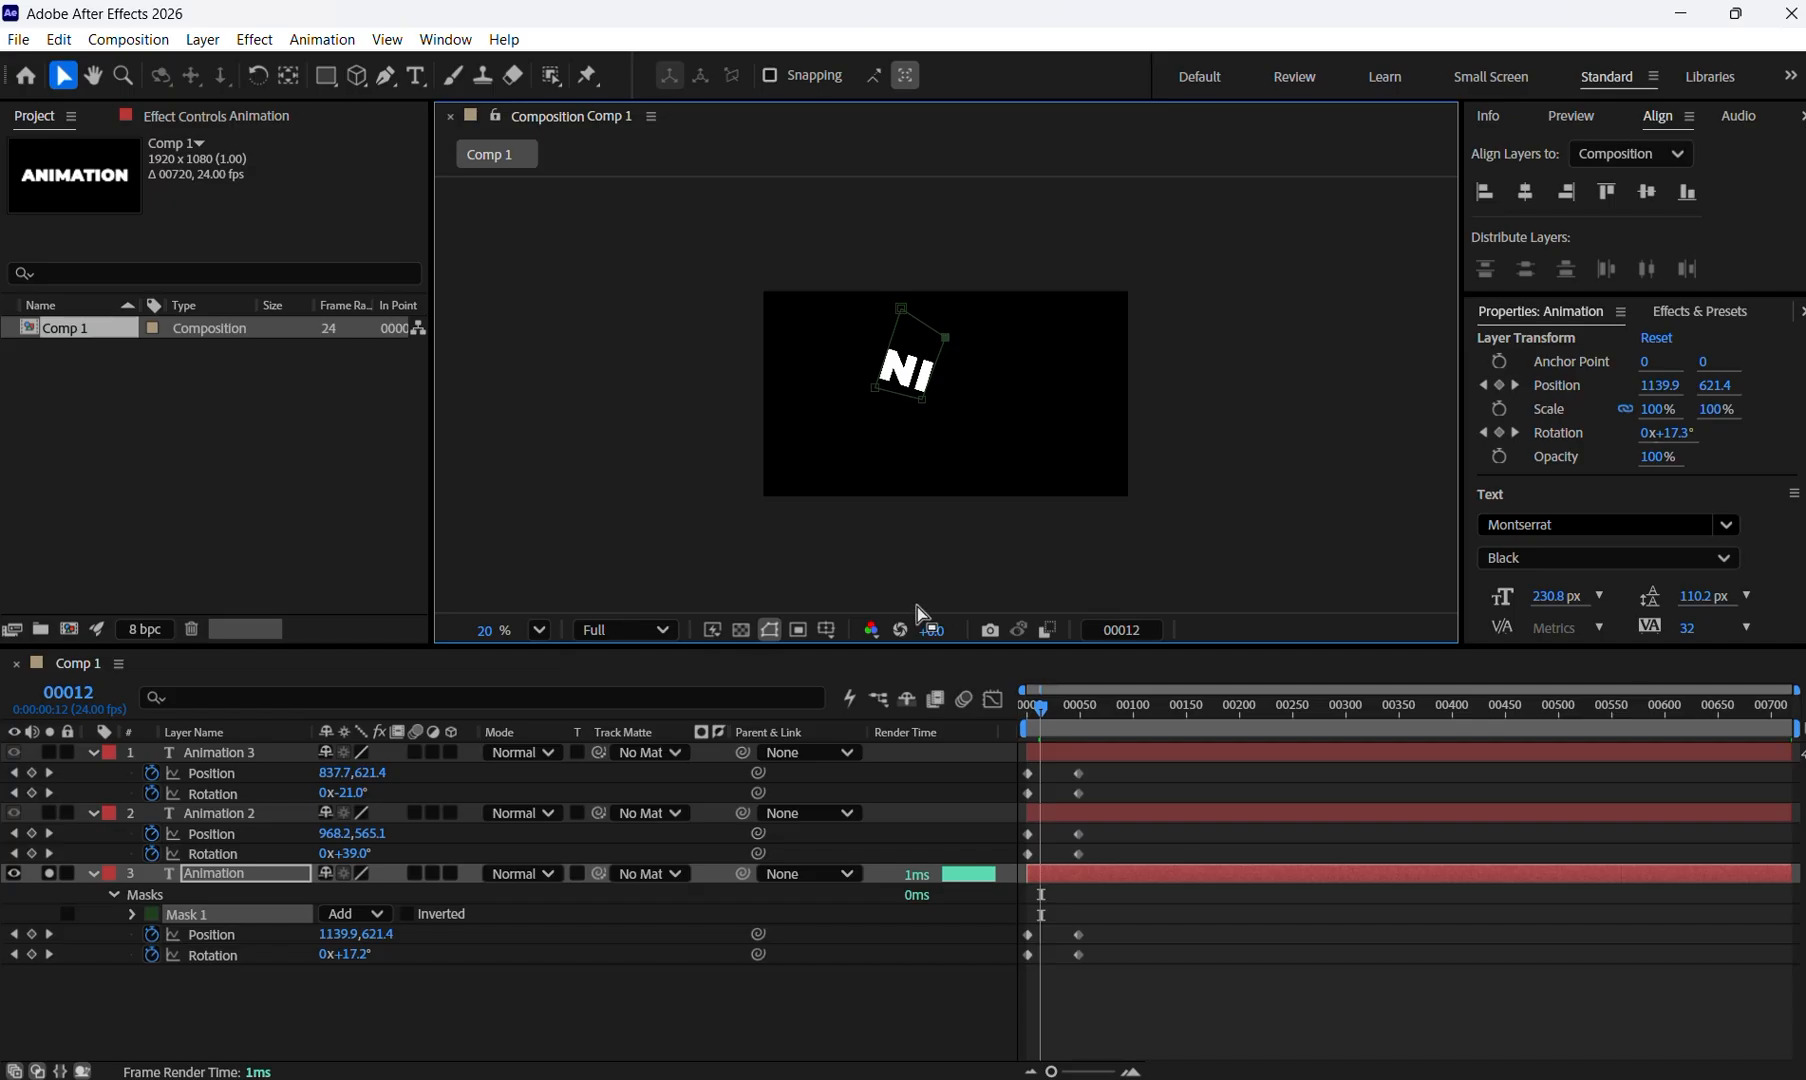
Draw a second rectangular mask around the letters AT on the Animation layer and fine-tune its corners.
left_click(329, 80)
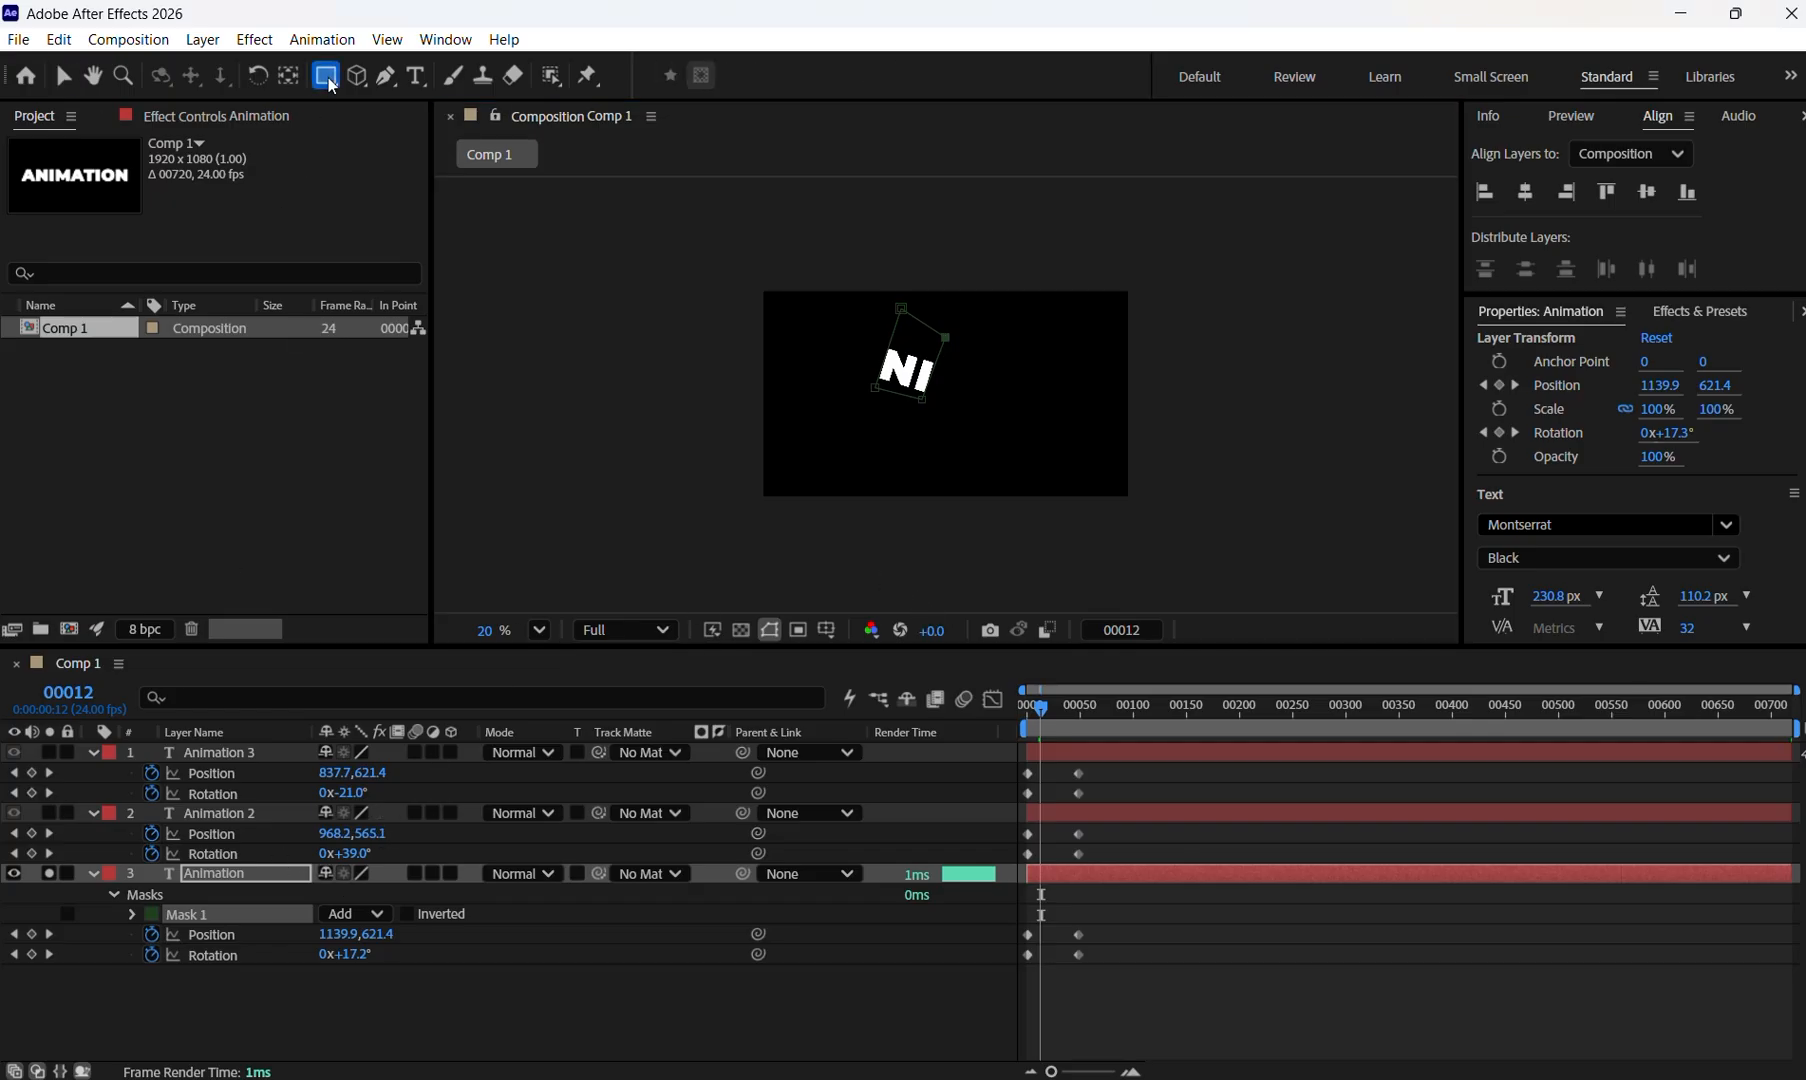
left_click_drag(980, 354, 1030, 438)
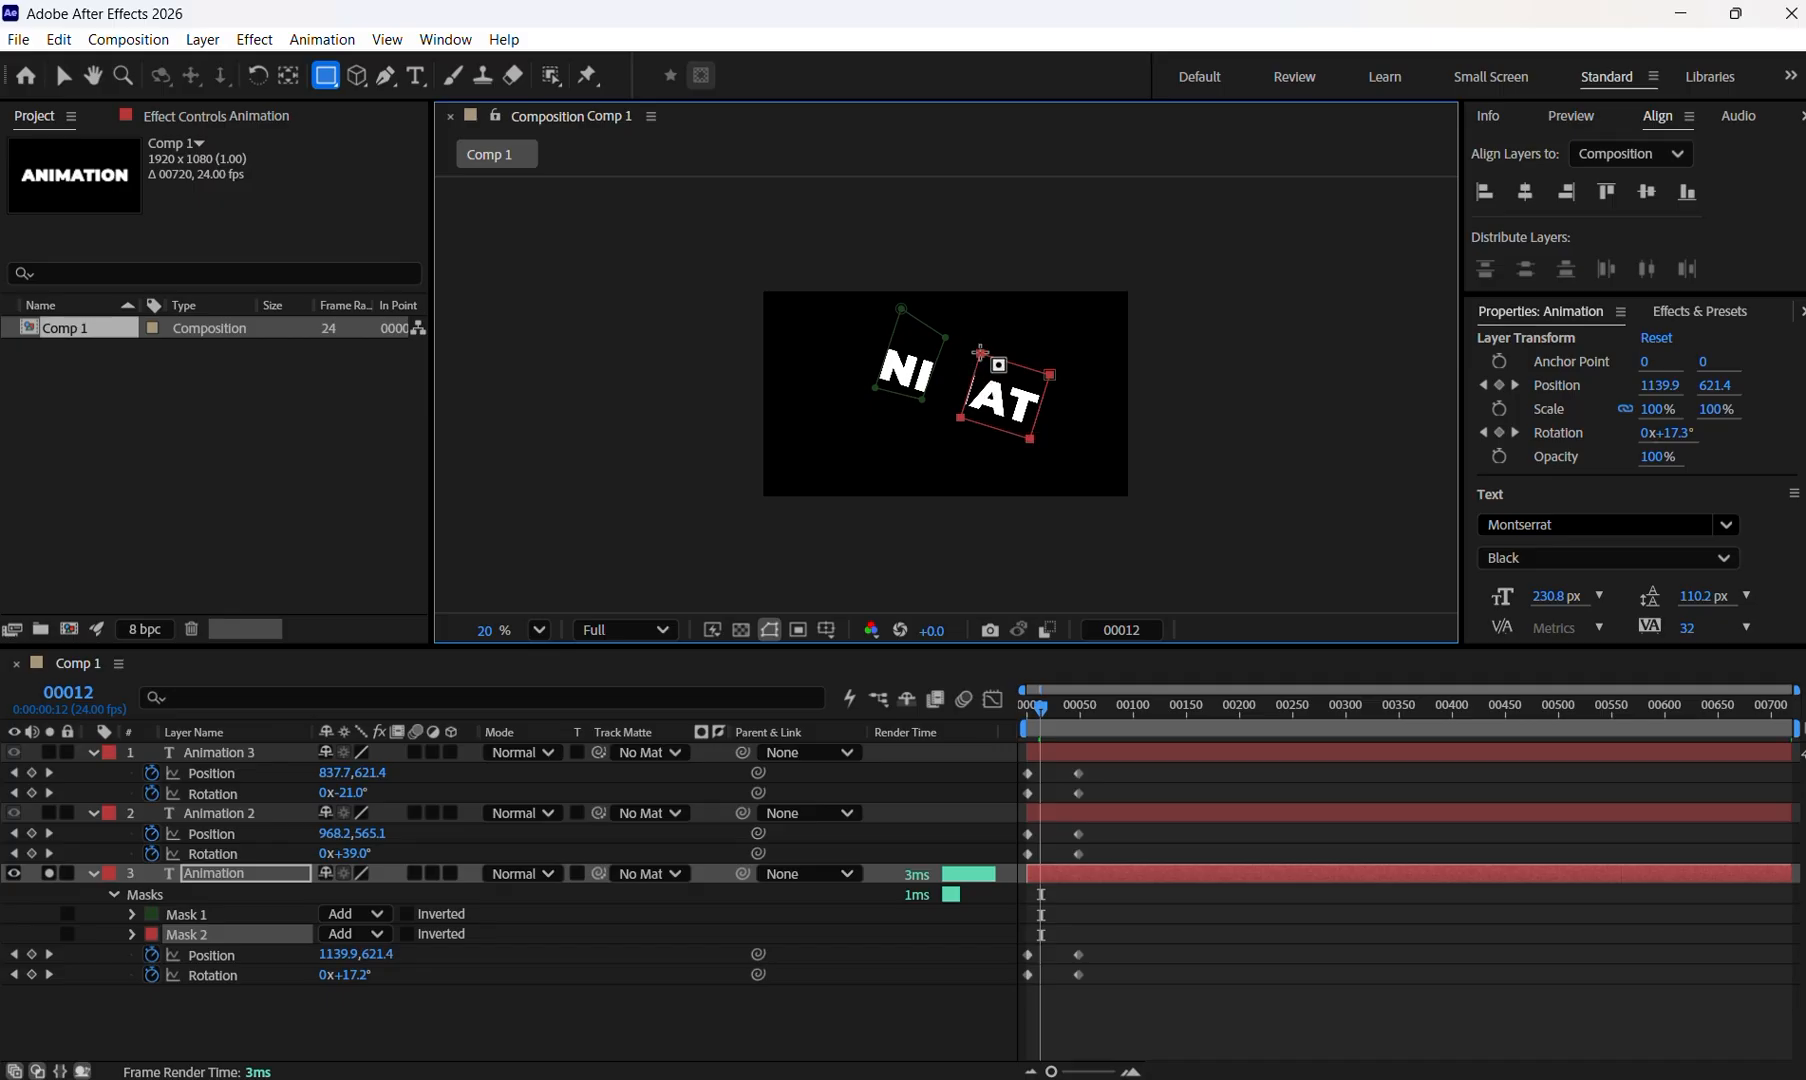
left_click(63, 75)
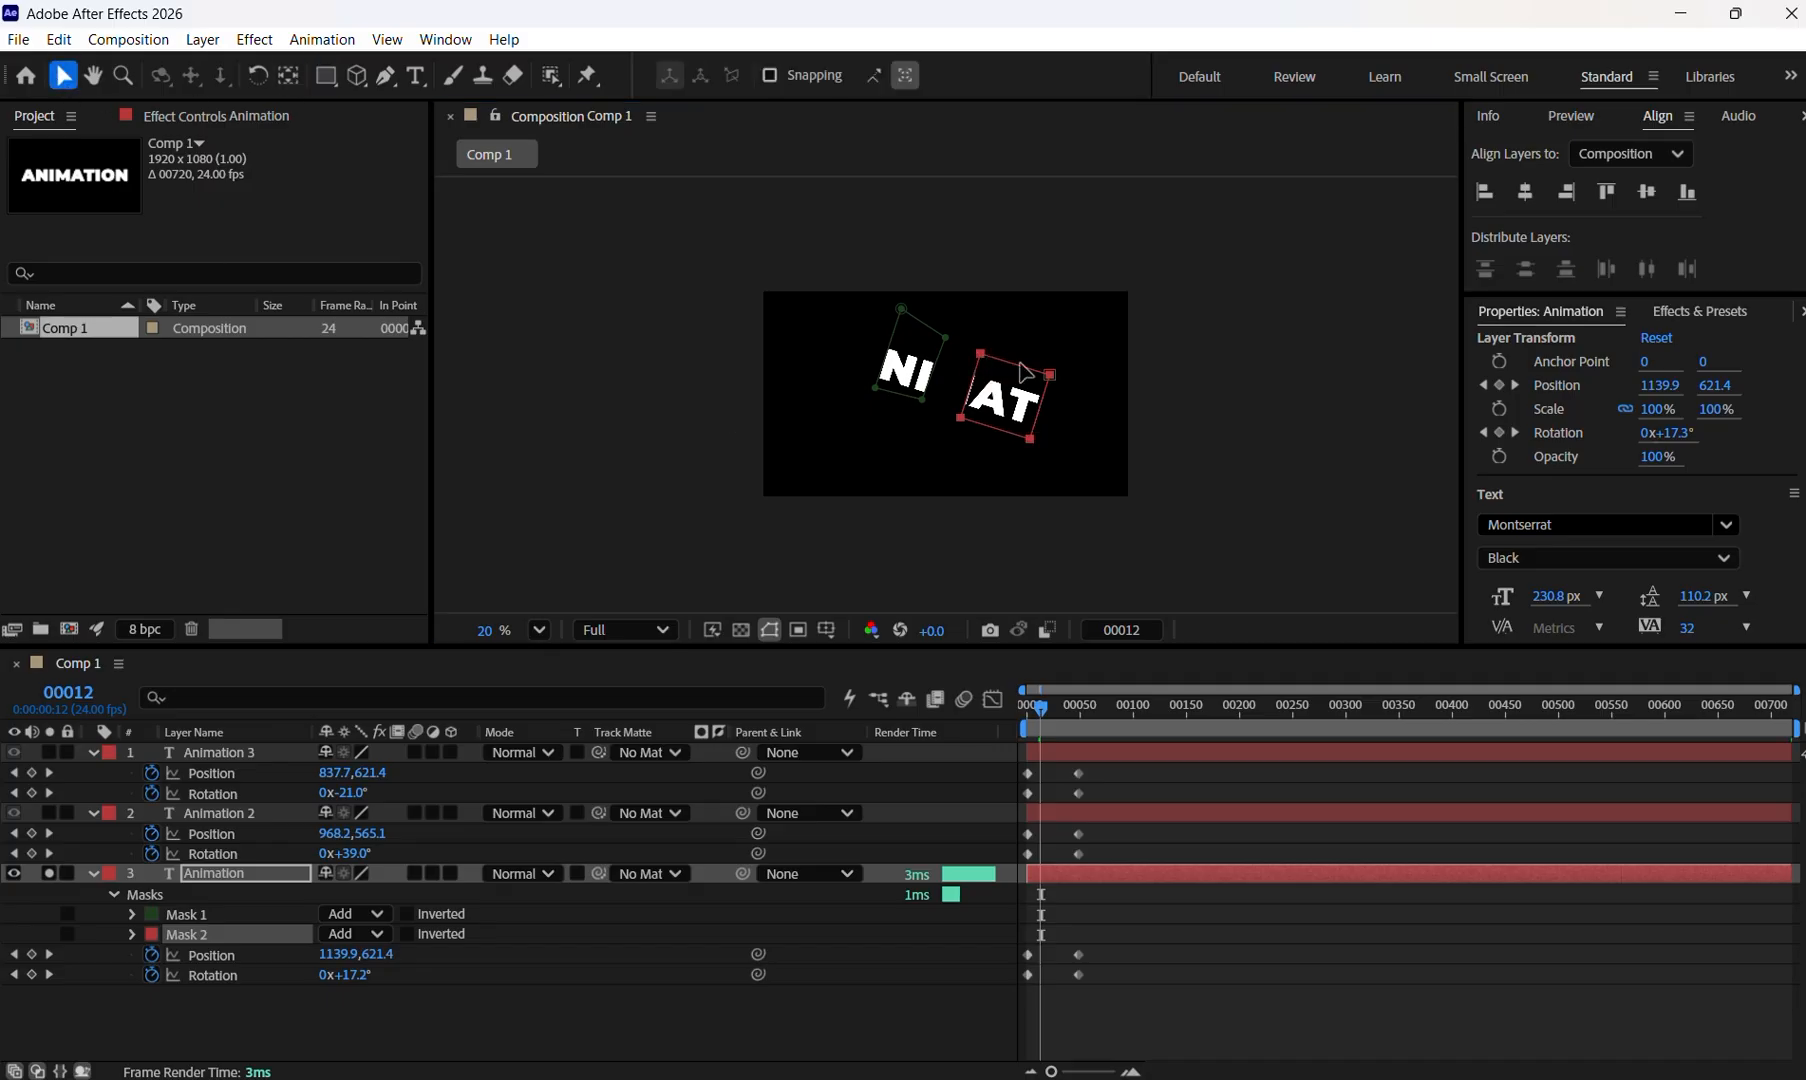
mouse_move(980, 354)
left_mouse_down()
mouse_move(1022, 364)
mouse_move(980, 348)
left_mouse_up()
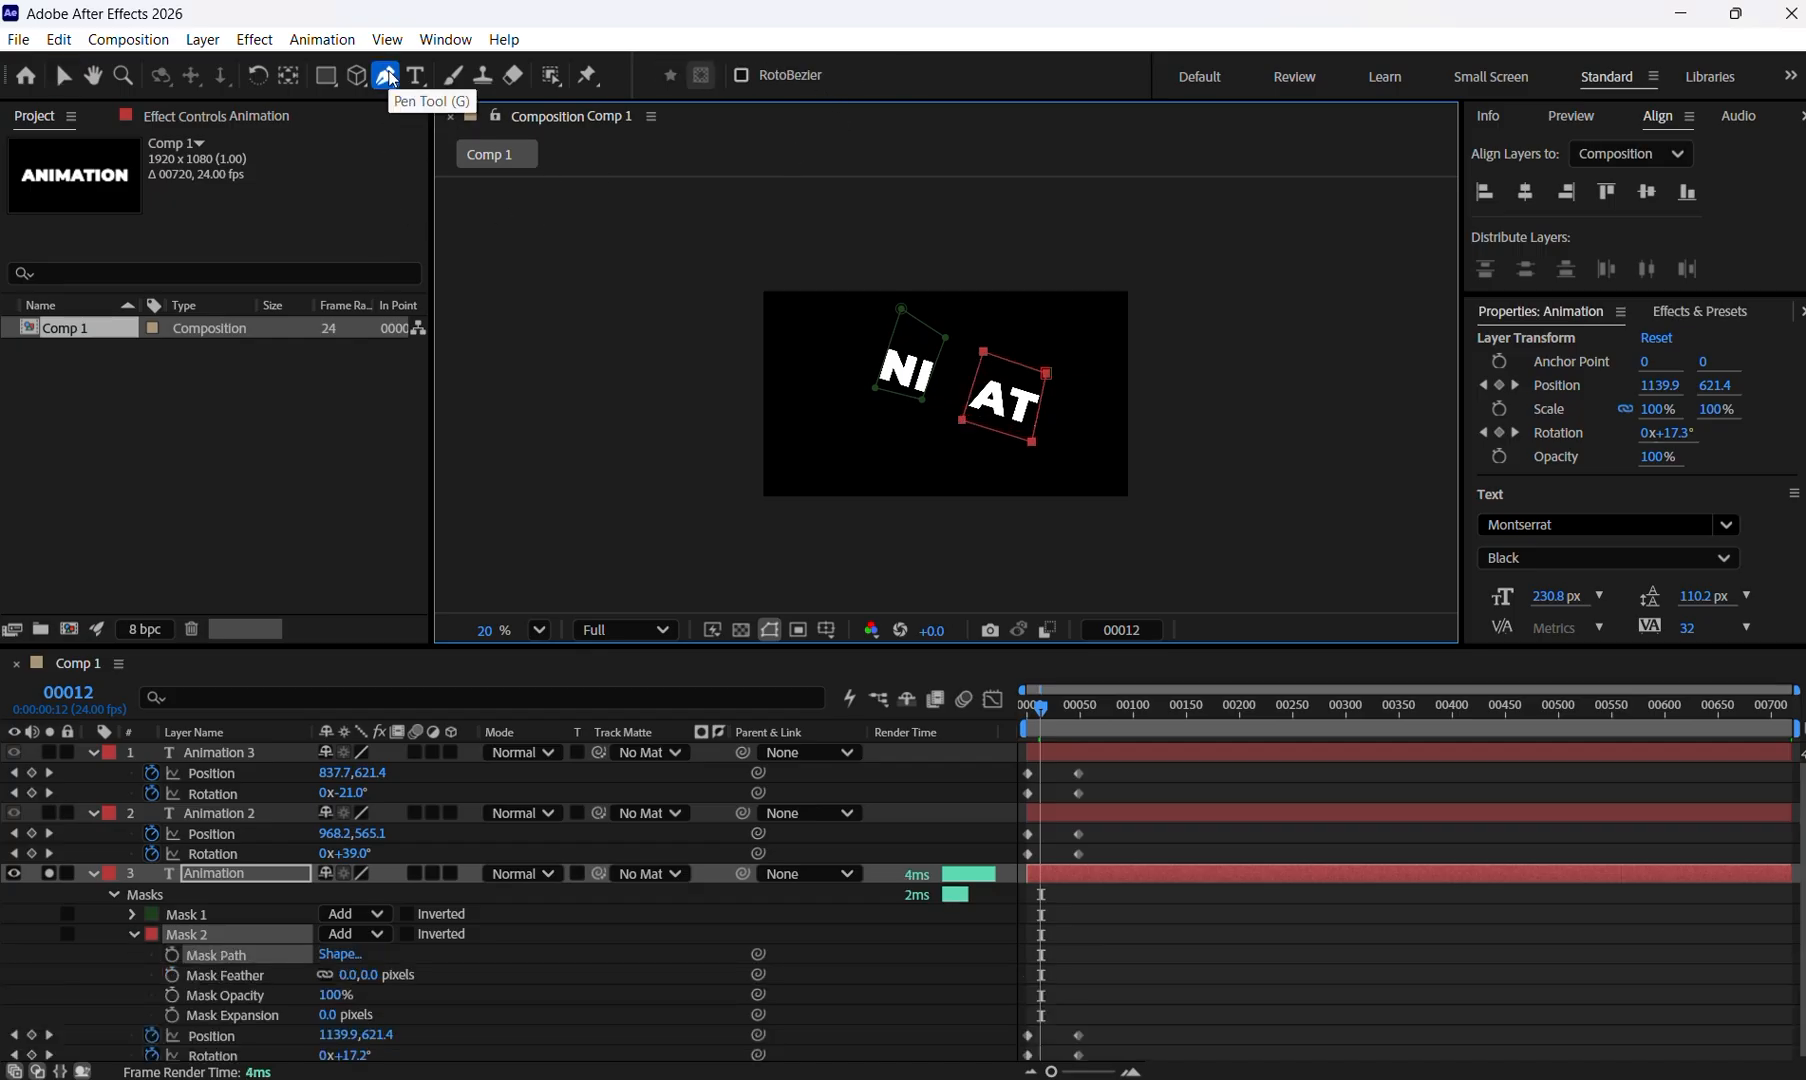
Switch the solo from Animation to Animation 2, and hide the Animation layer with both of its masks locked.
left_click(52, 873)
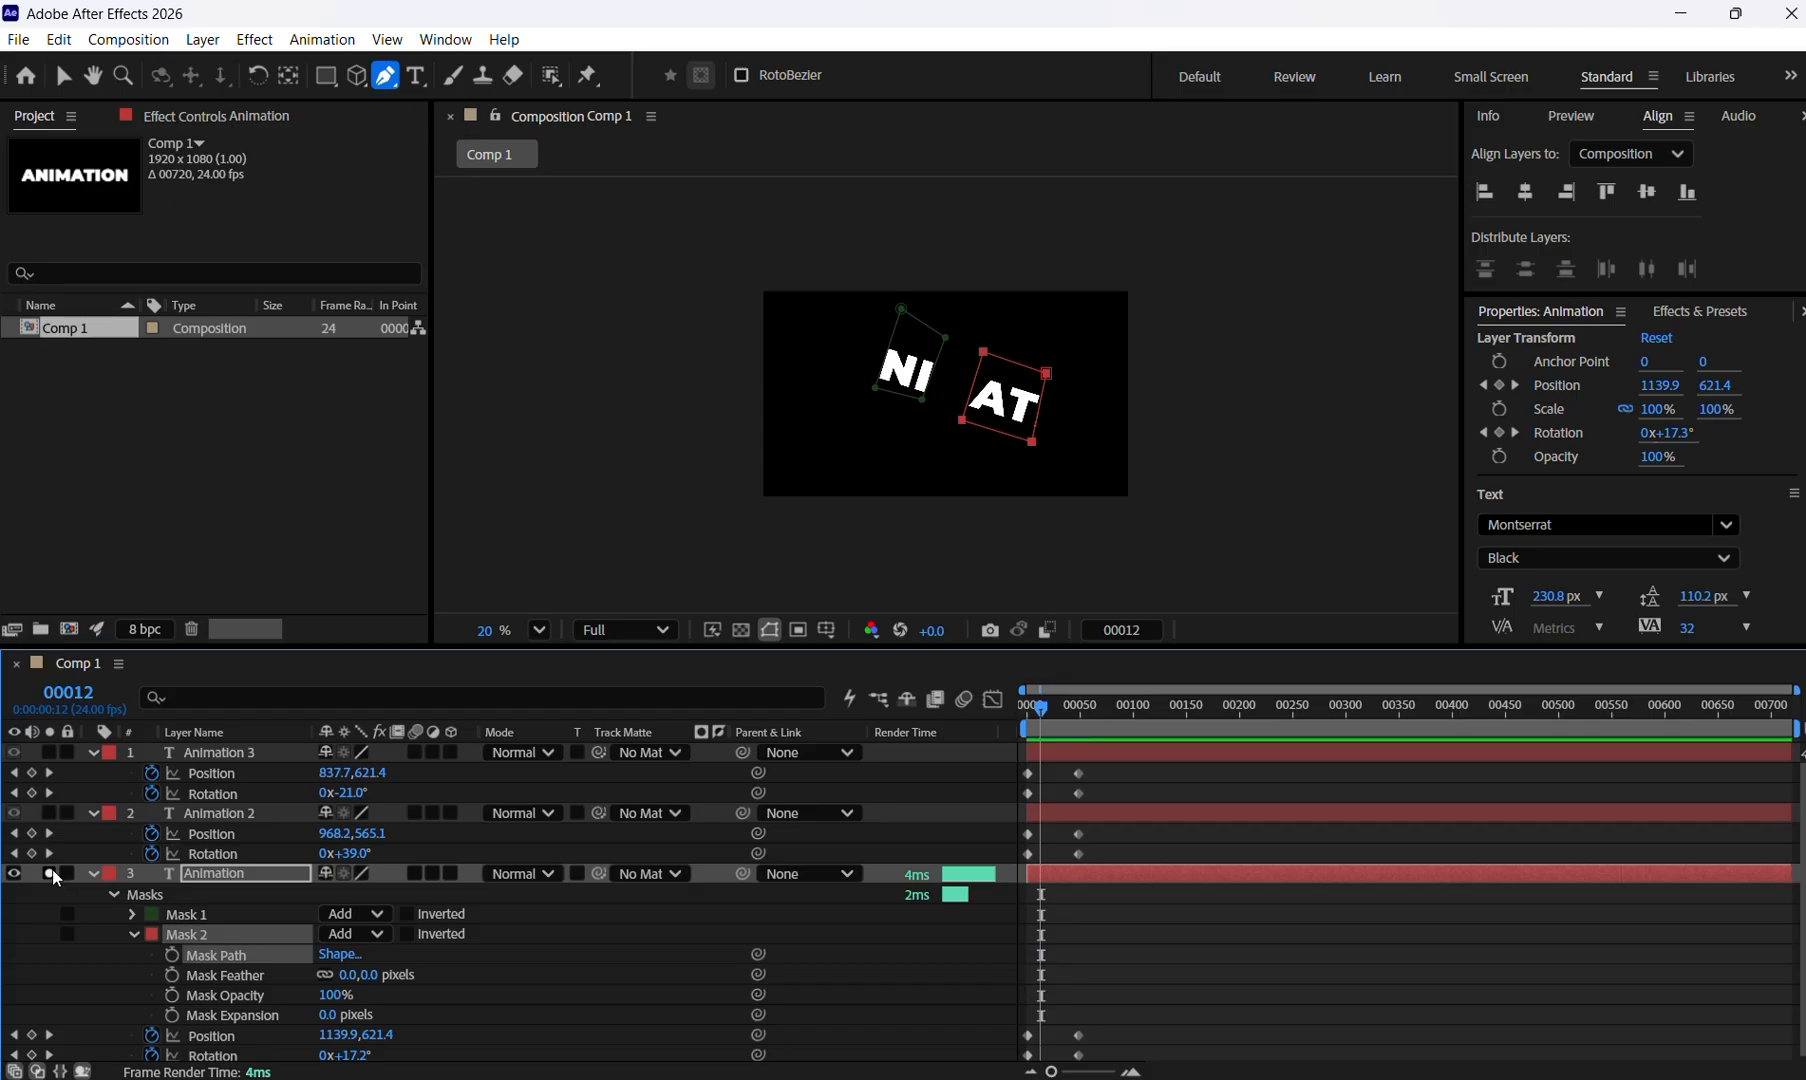
left_click(52, 869)
left_click(51, 814)
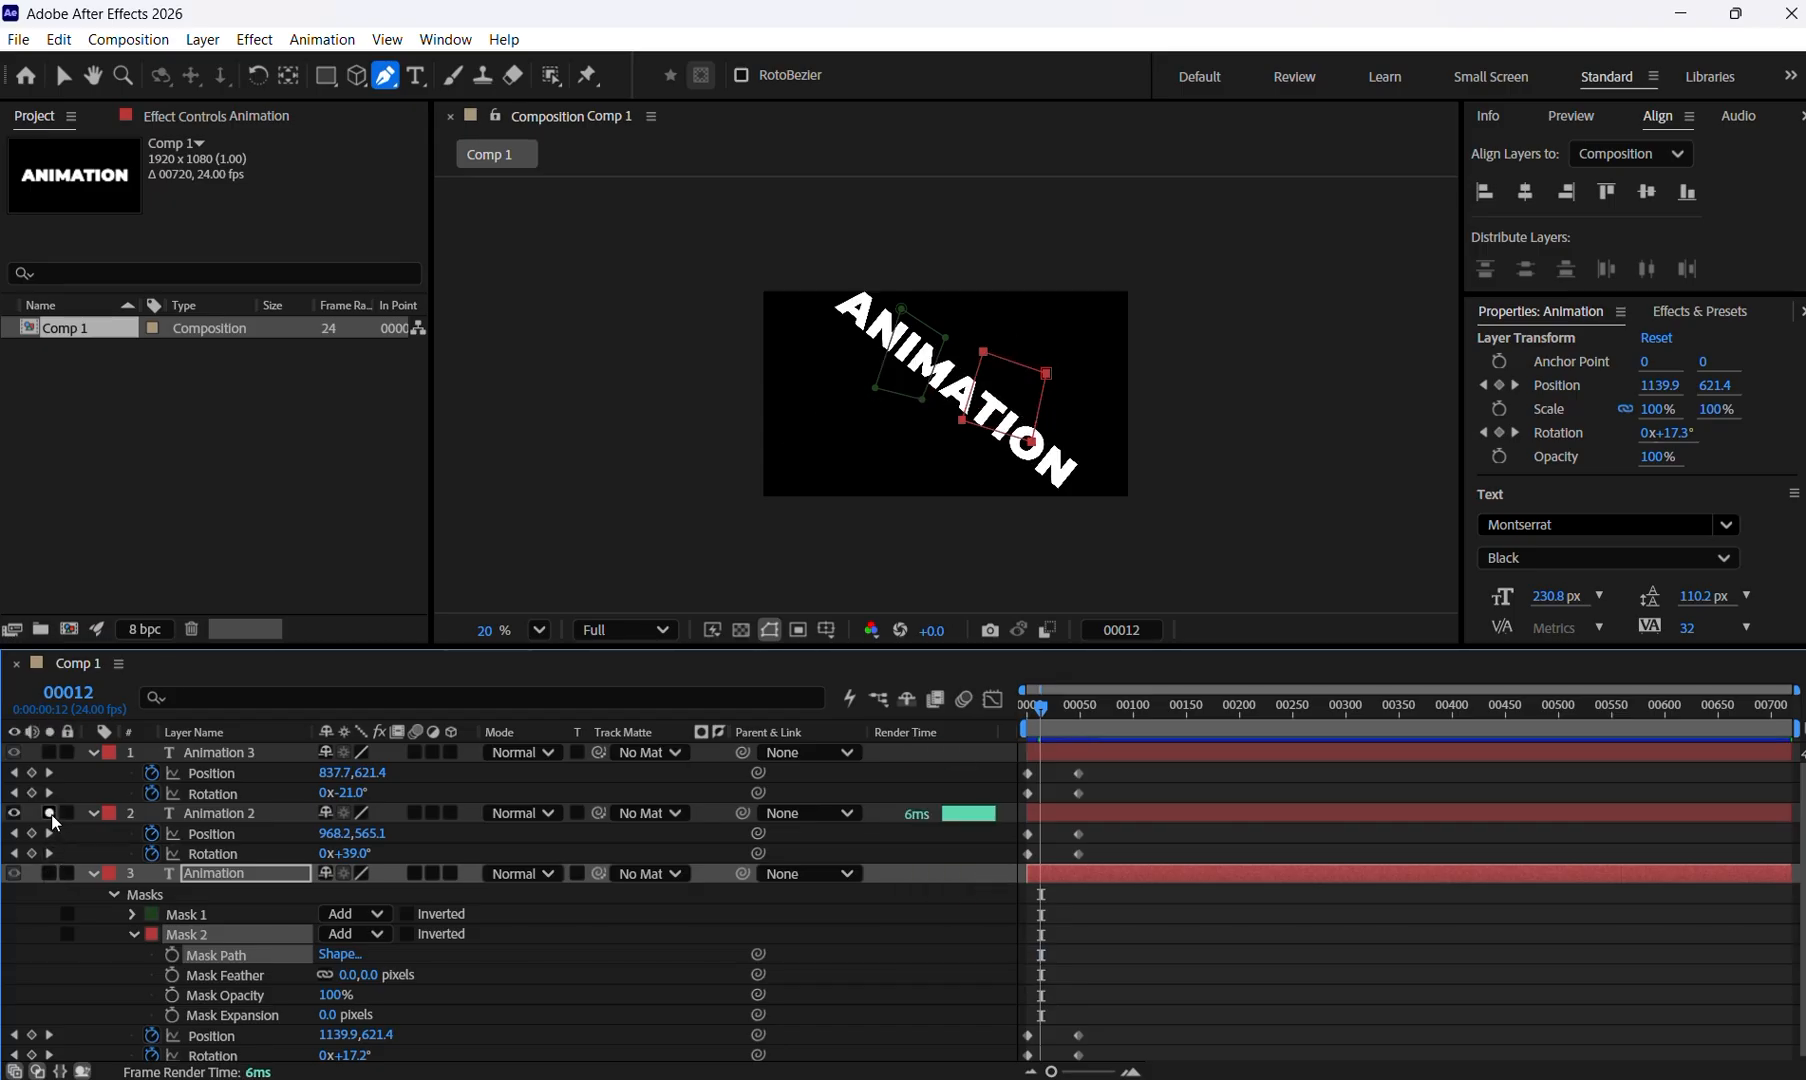
left_click(15, 869)
left_click(67, 914)
left_click(67, 934)
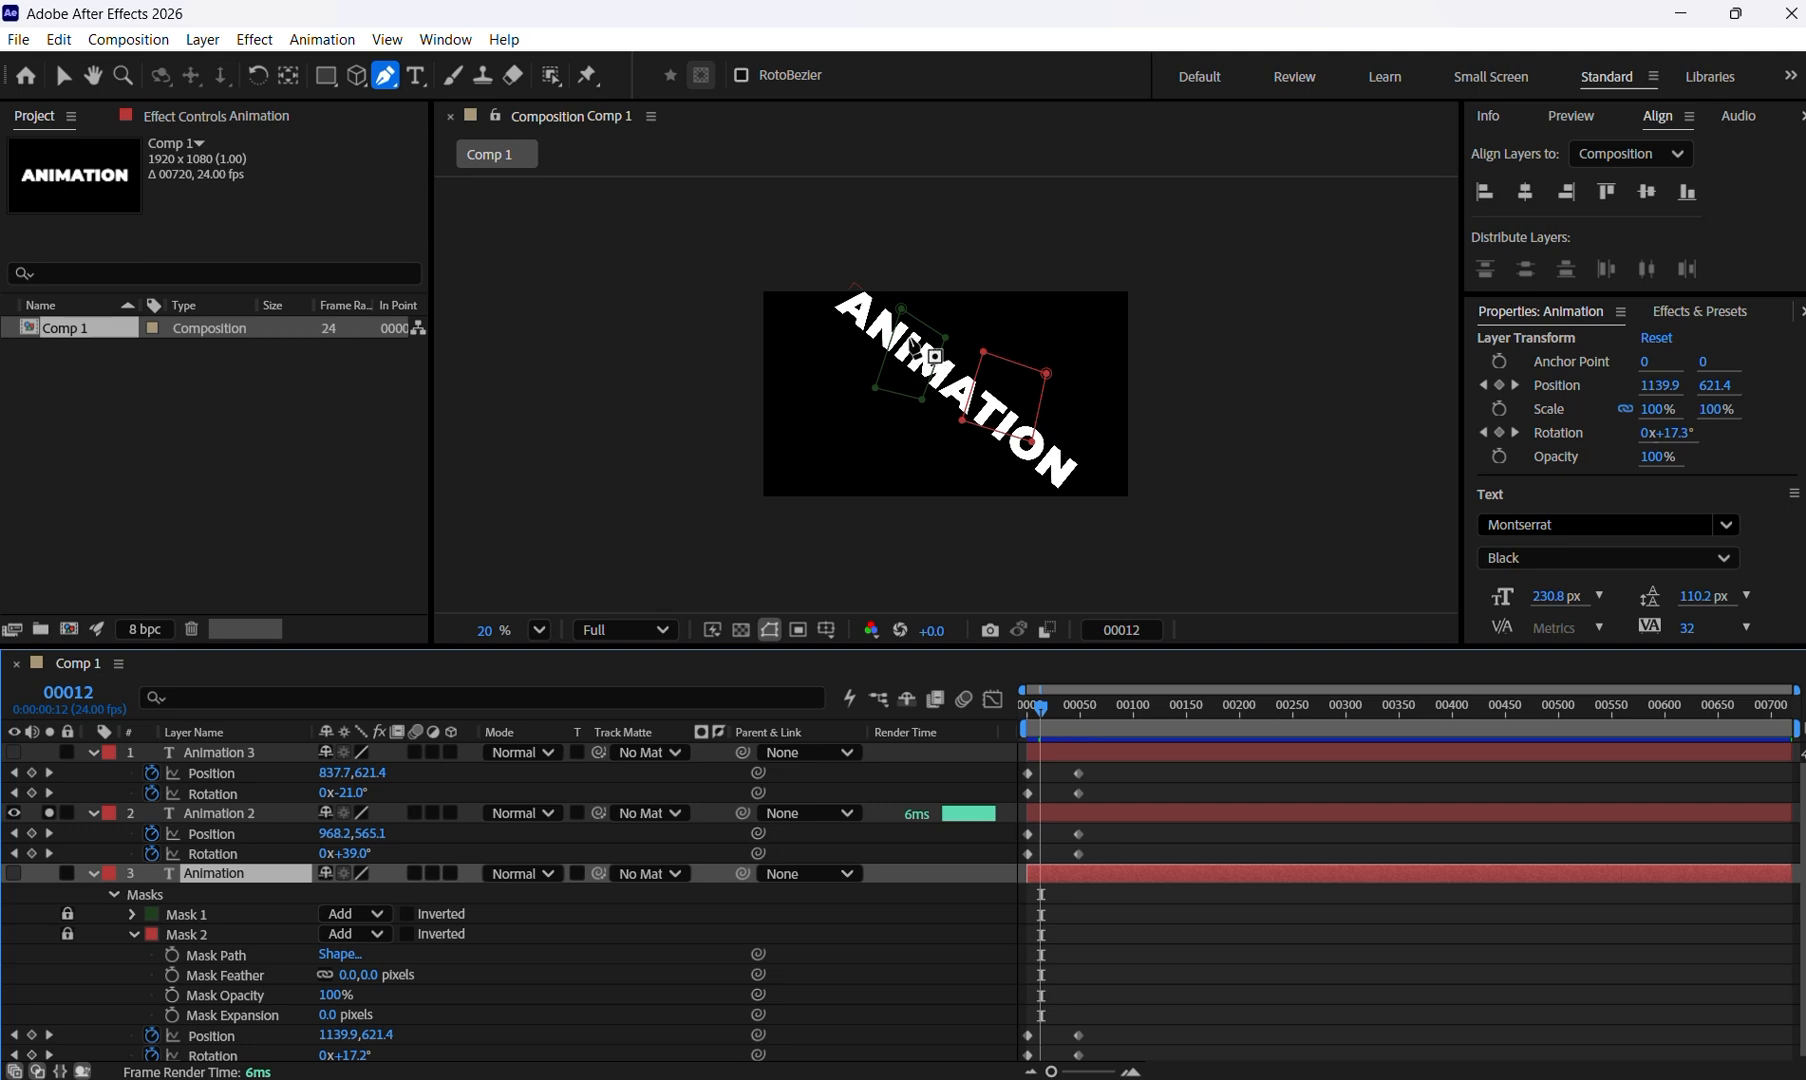
Draw a closed four-point Pen tool mask around the first letter A on the Animation 2 layer.
left_click(213, 808)
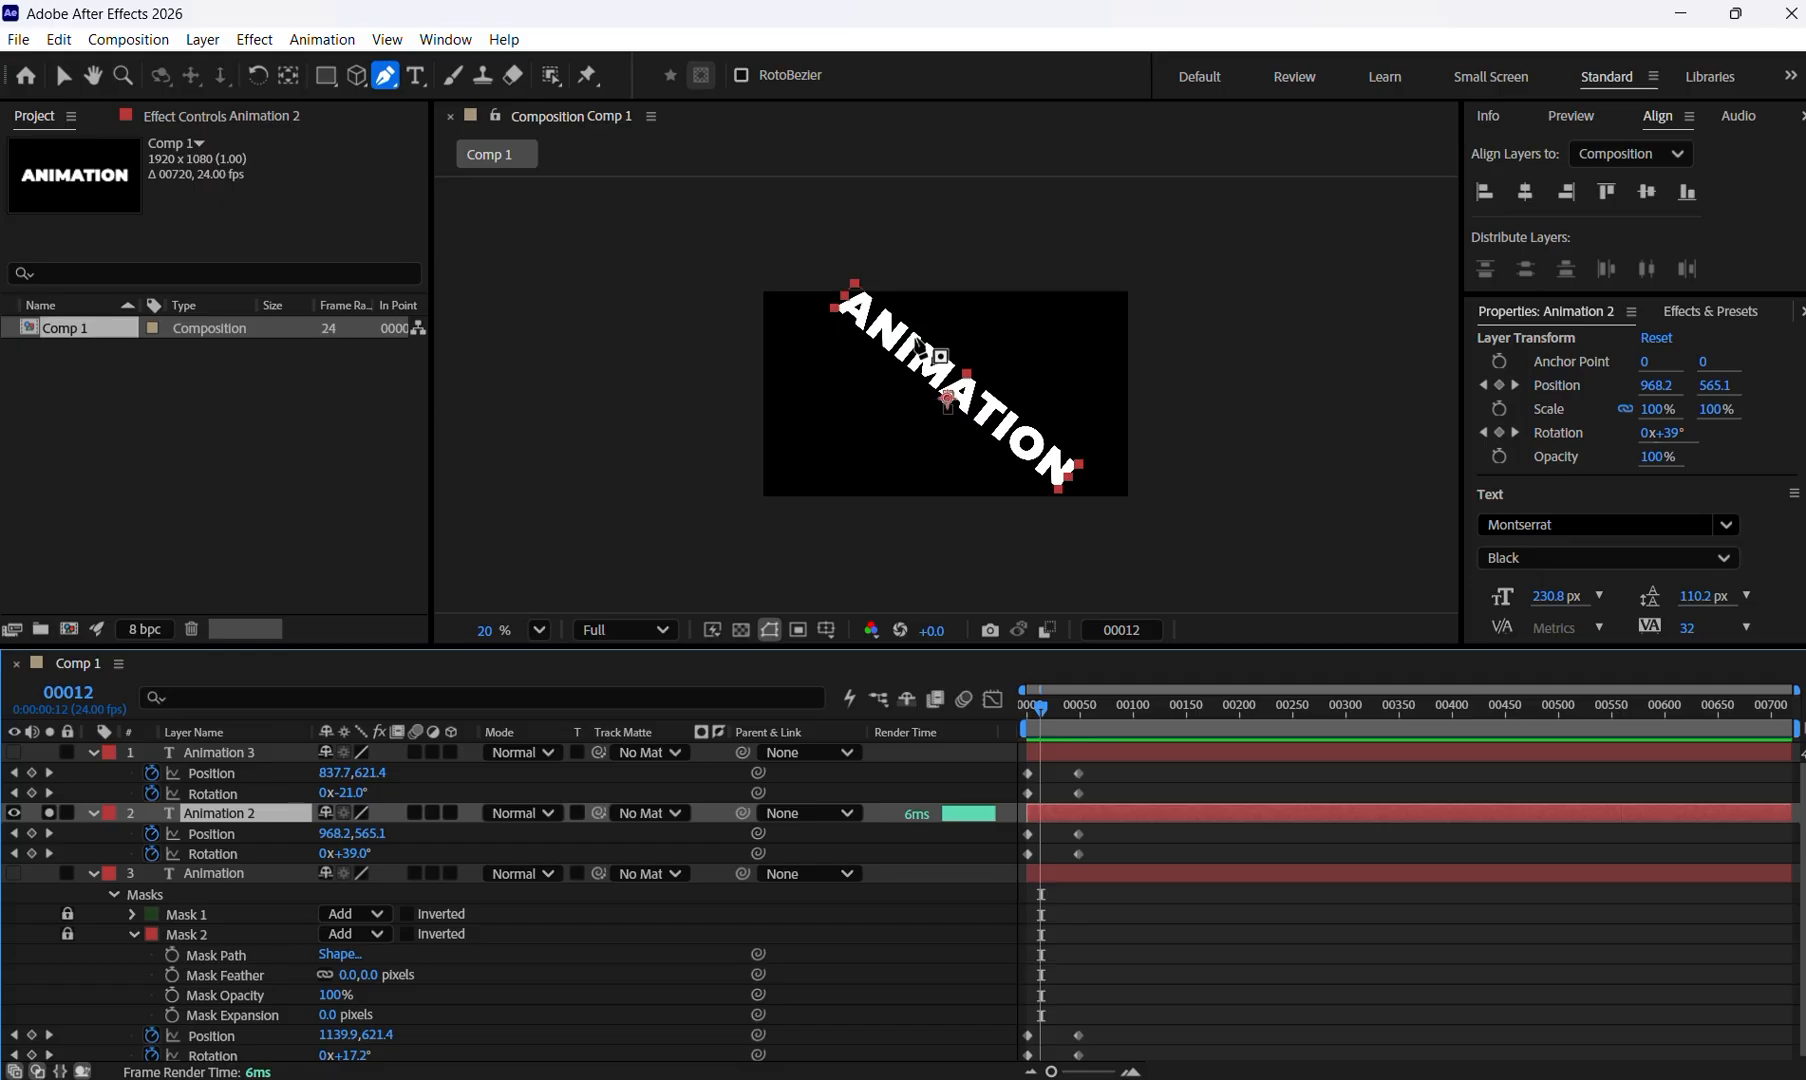
left_click(825, 300)
left_click(873, 282)
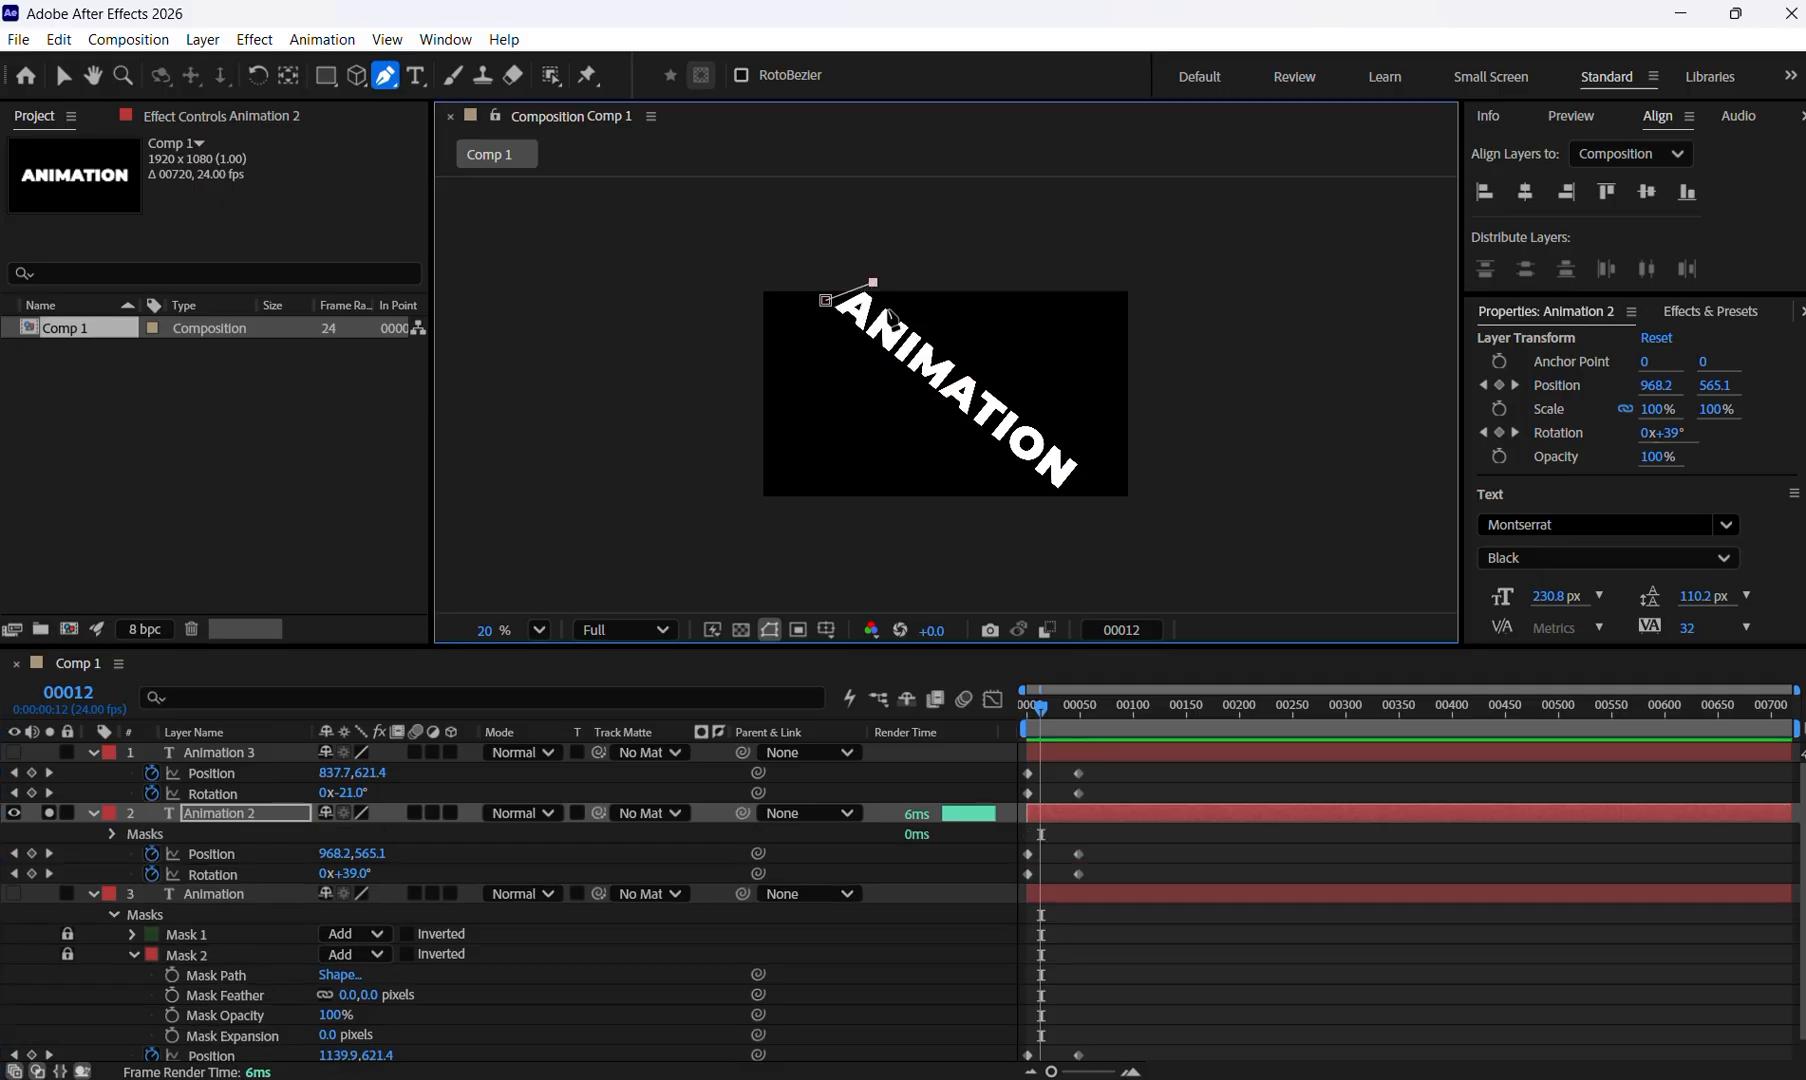
left_click(885, 300)
left_click(855, 347)
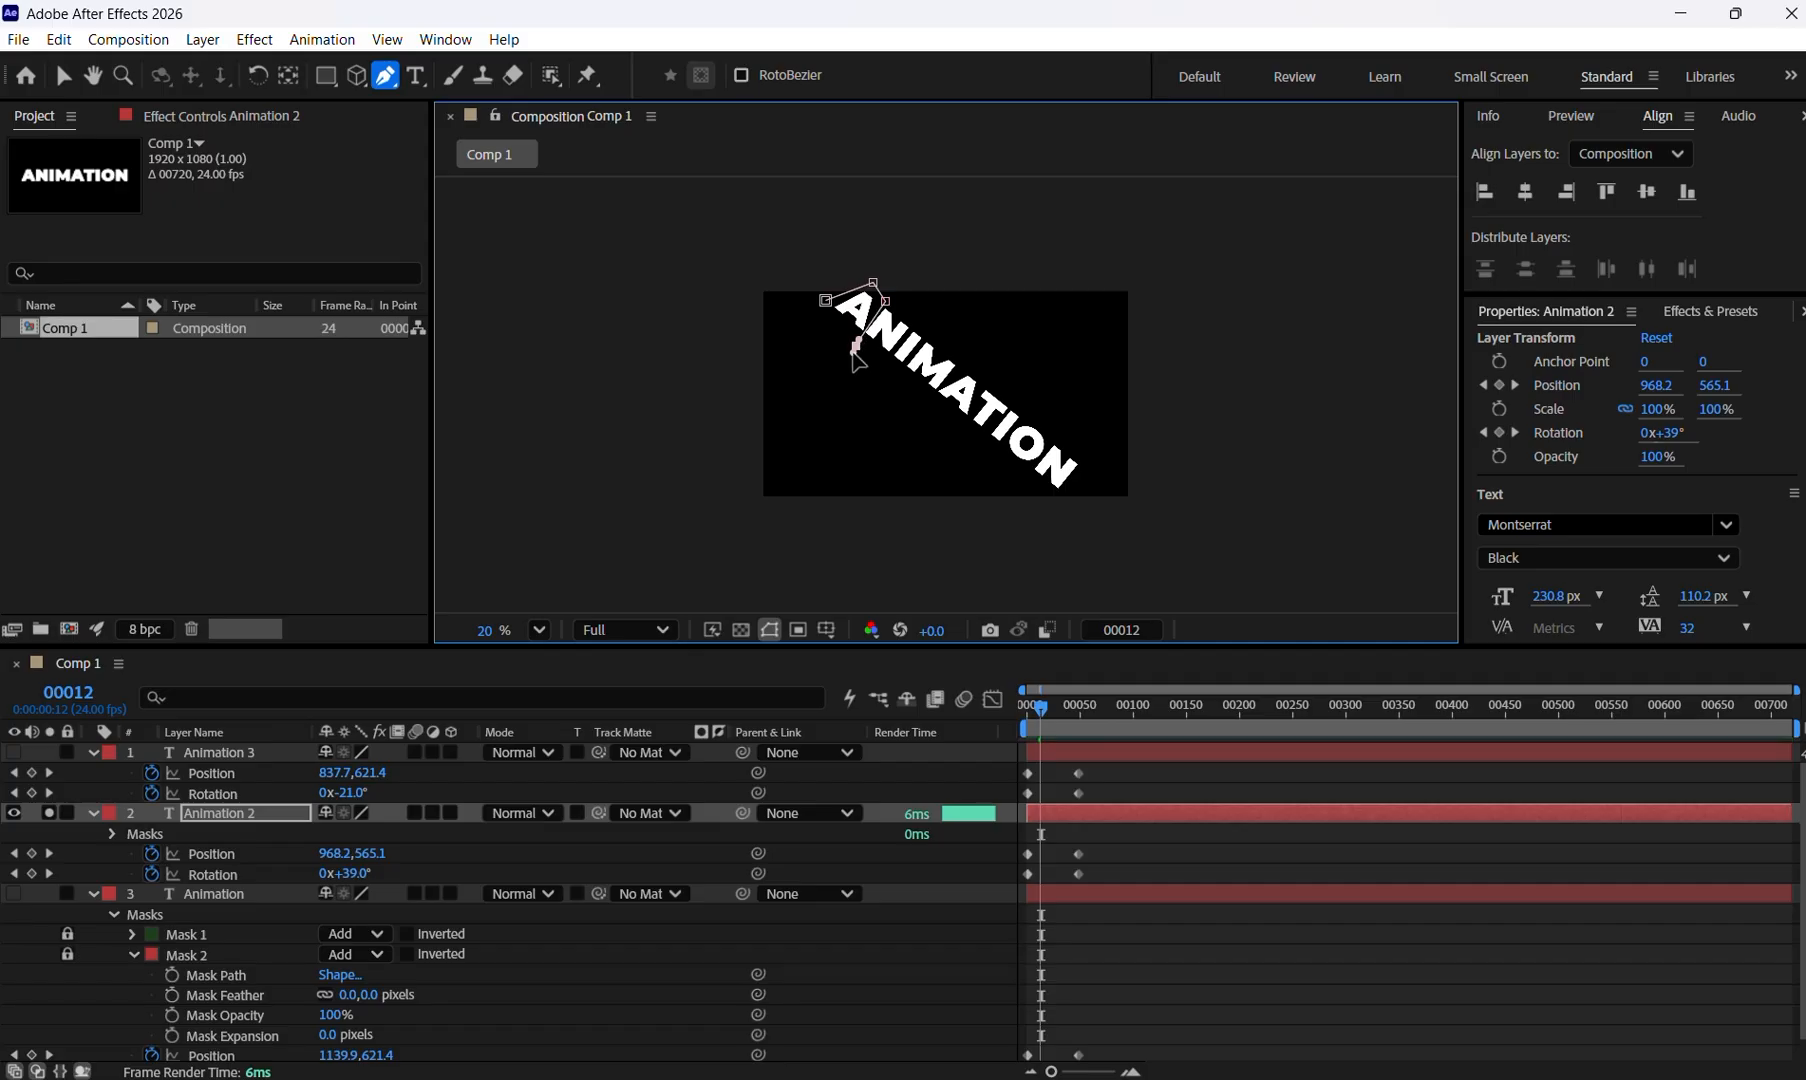
left_click(825, 300)
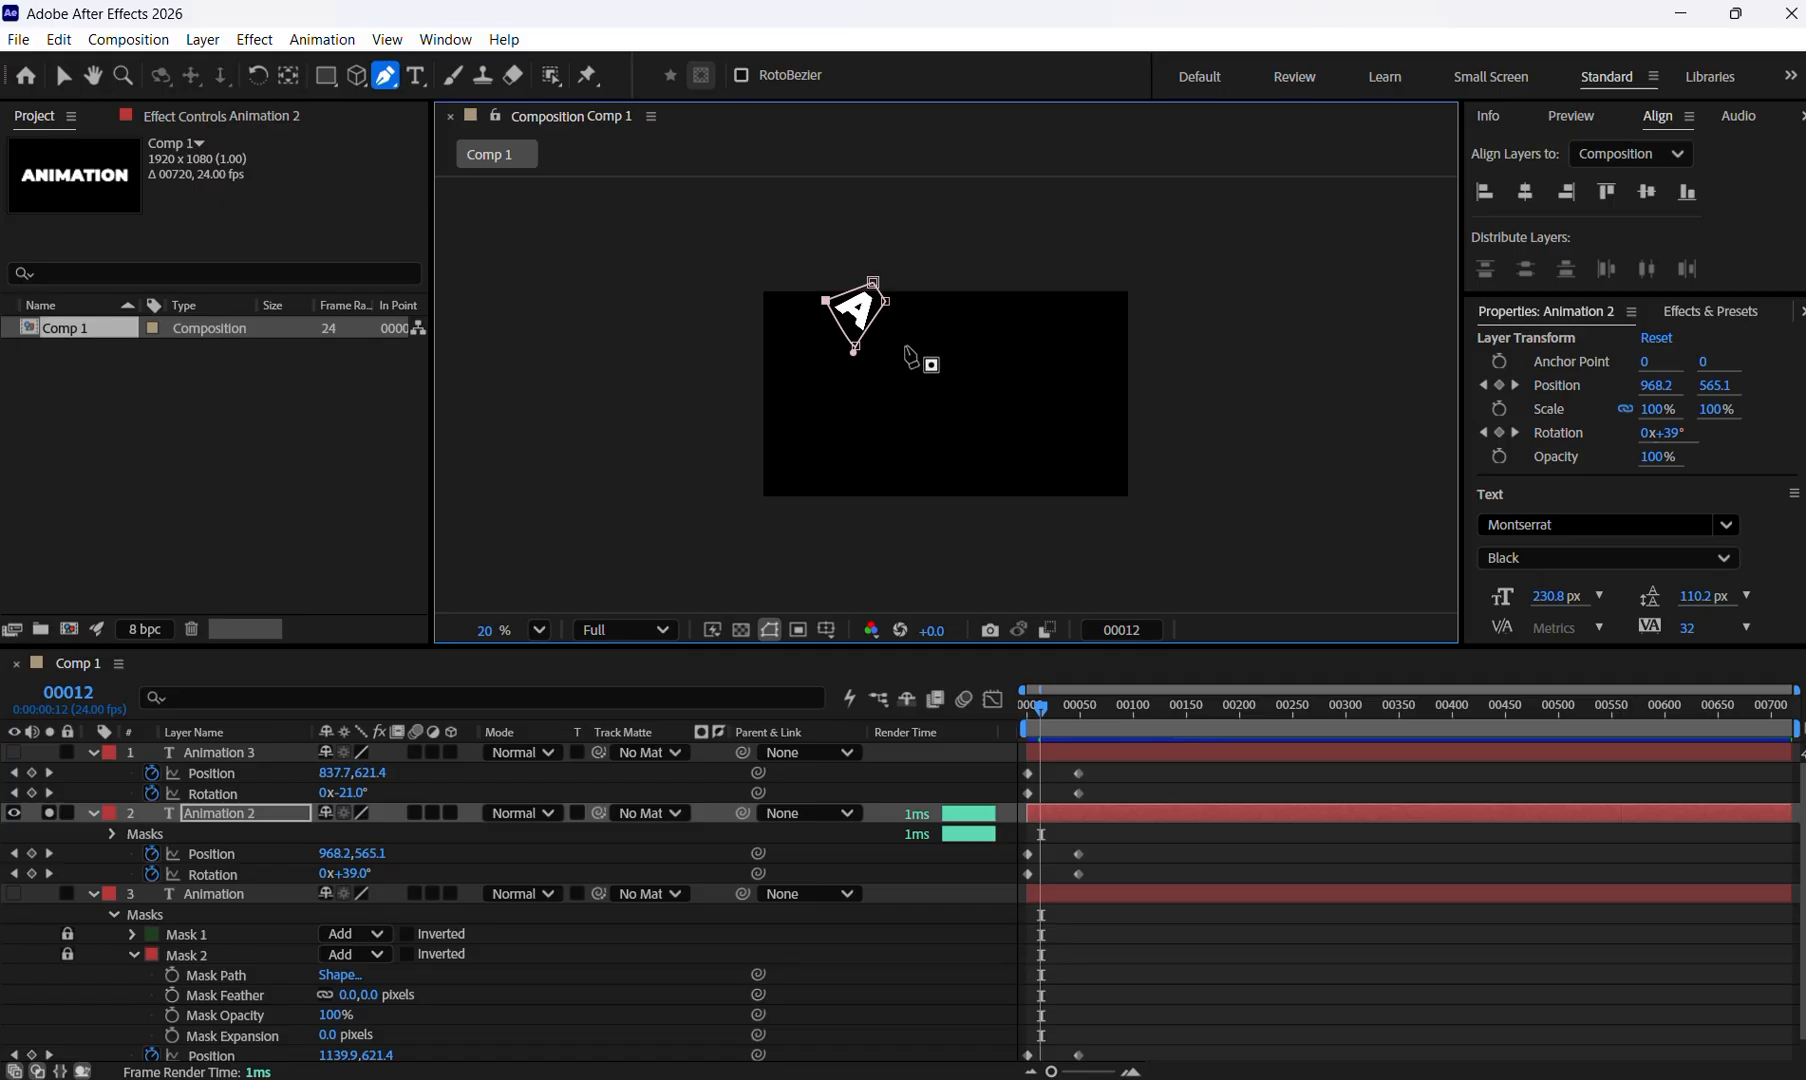
Draw a second four-point Pen tool mask around the letter M on Animation 2 and adjust its points to fit.
left_click(937, 328)
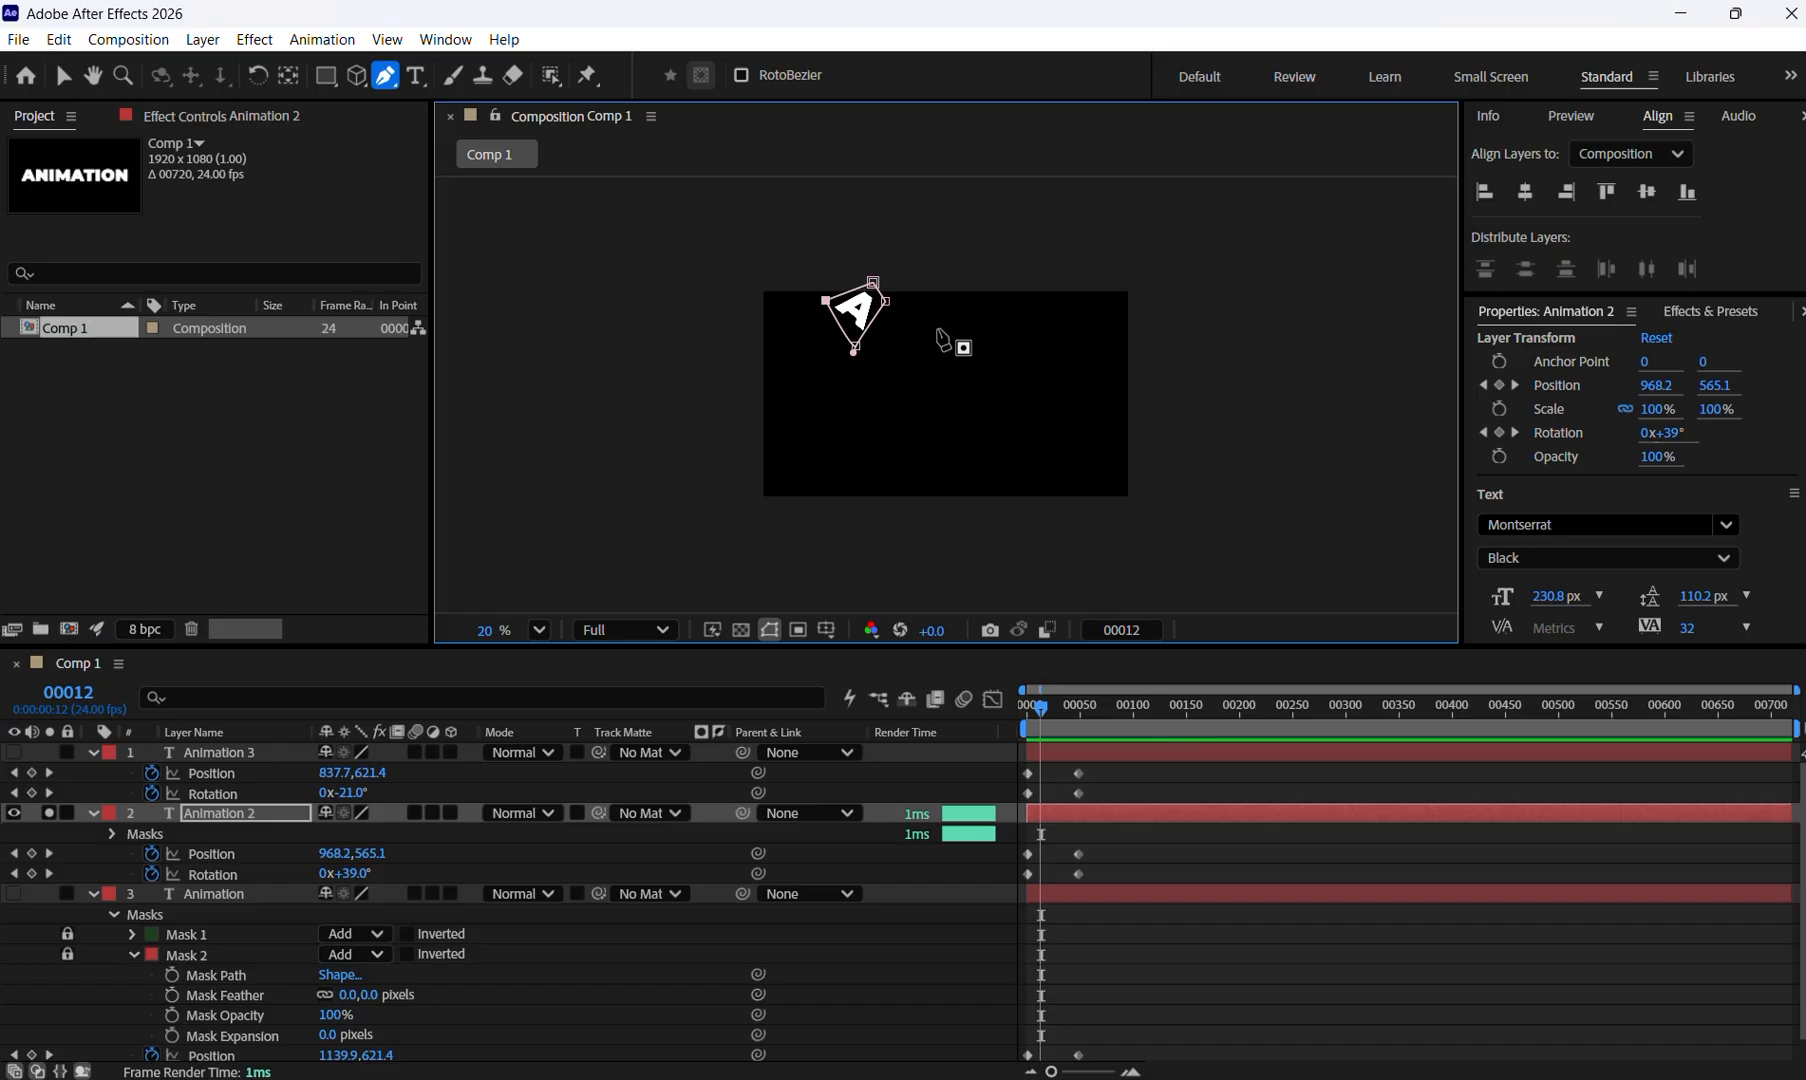
left_click(903, 380)
left_click(933, 392)
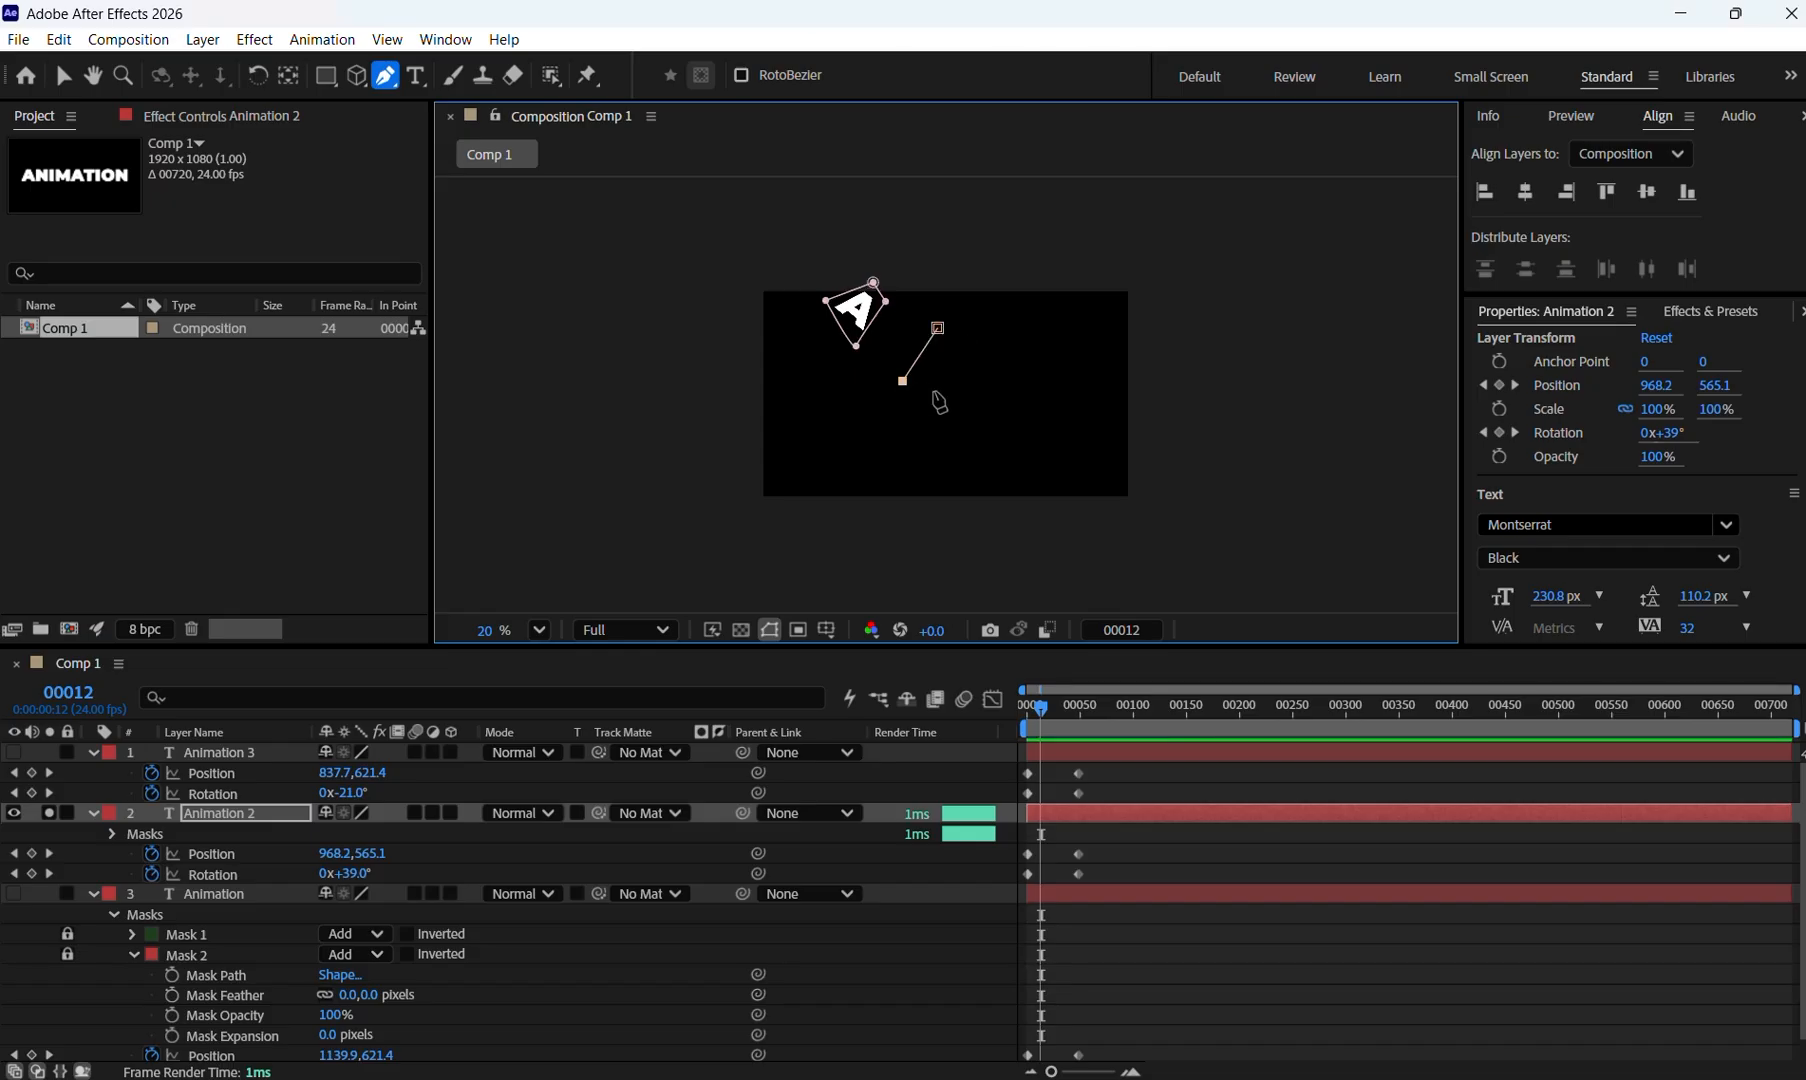
left_click(973, 351)
left_click(940, 330)
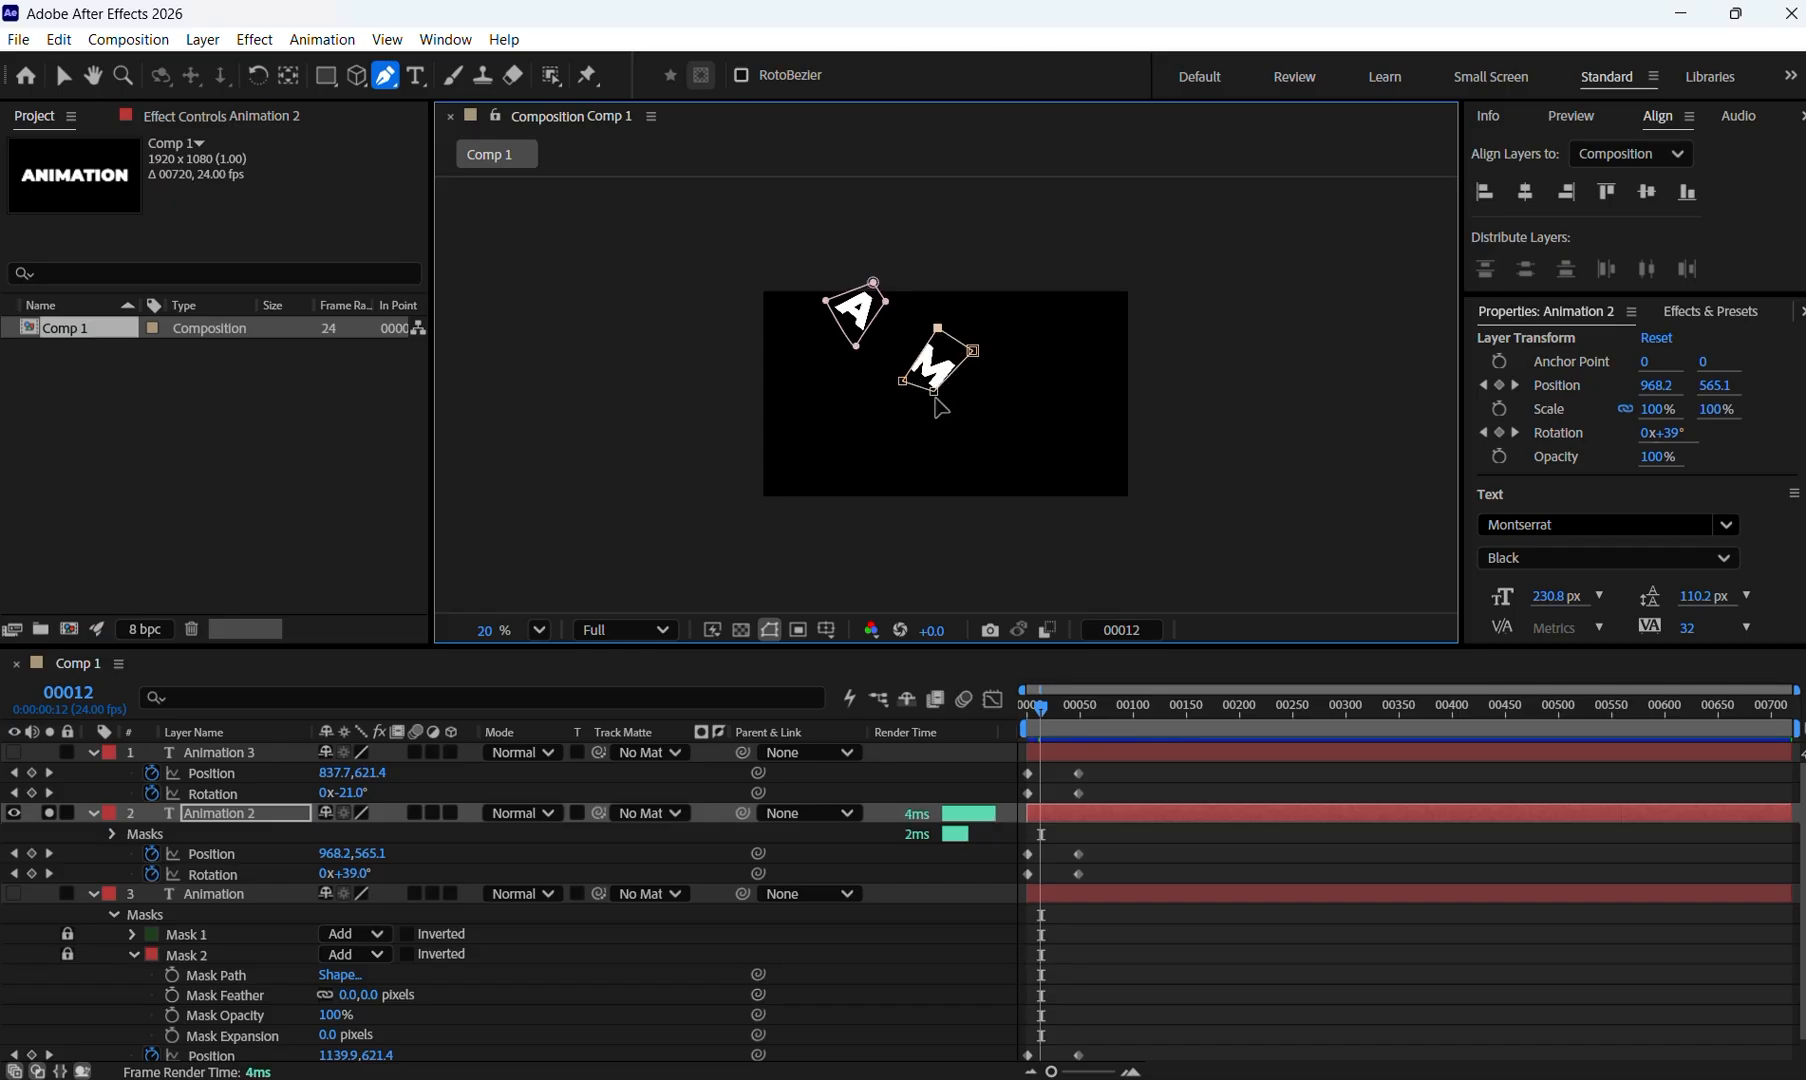
left_click_drag(930, 395, 933, 328)
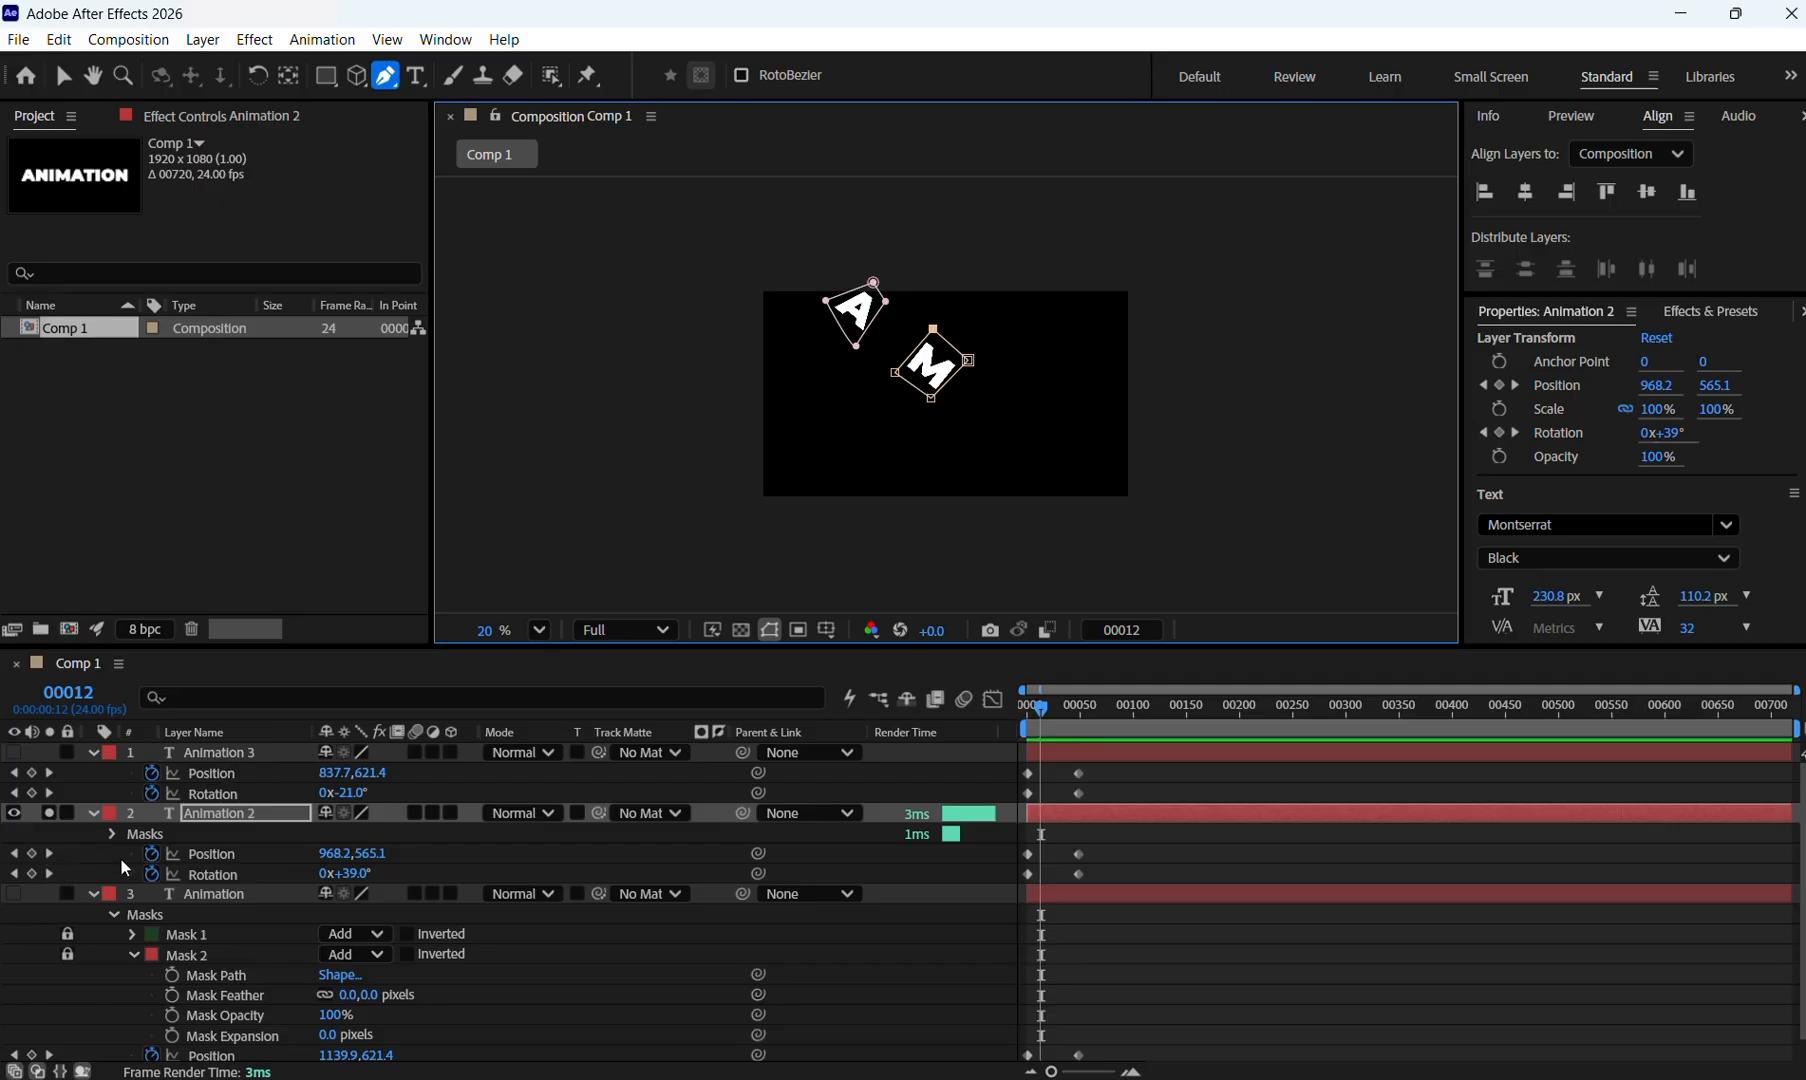
Lock both masks of Animation 2 and collapse the Animation 2 and Animation layers.
left_click(112, 833)
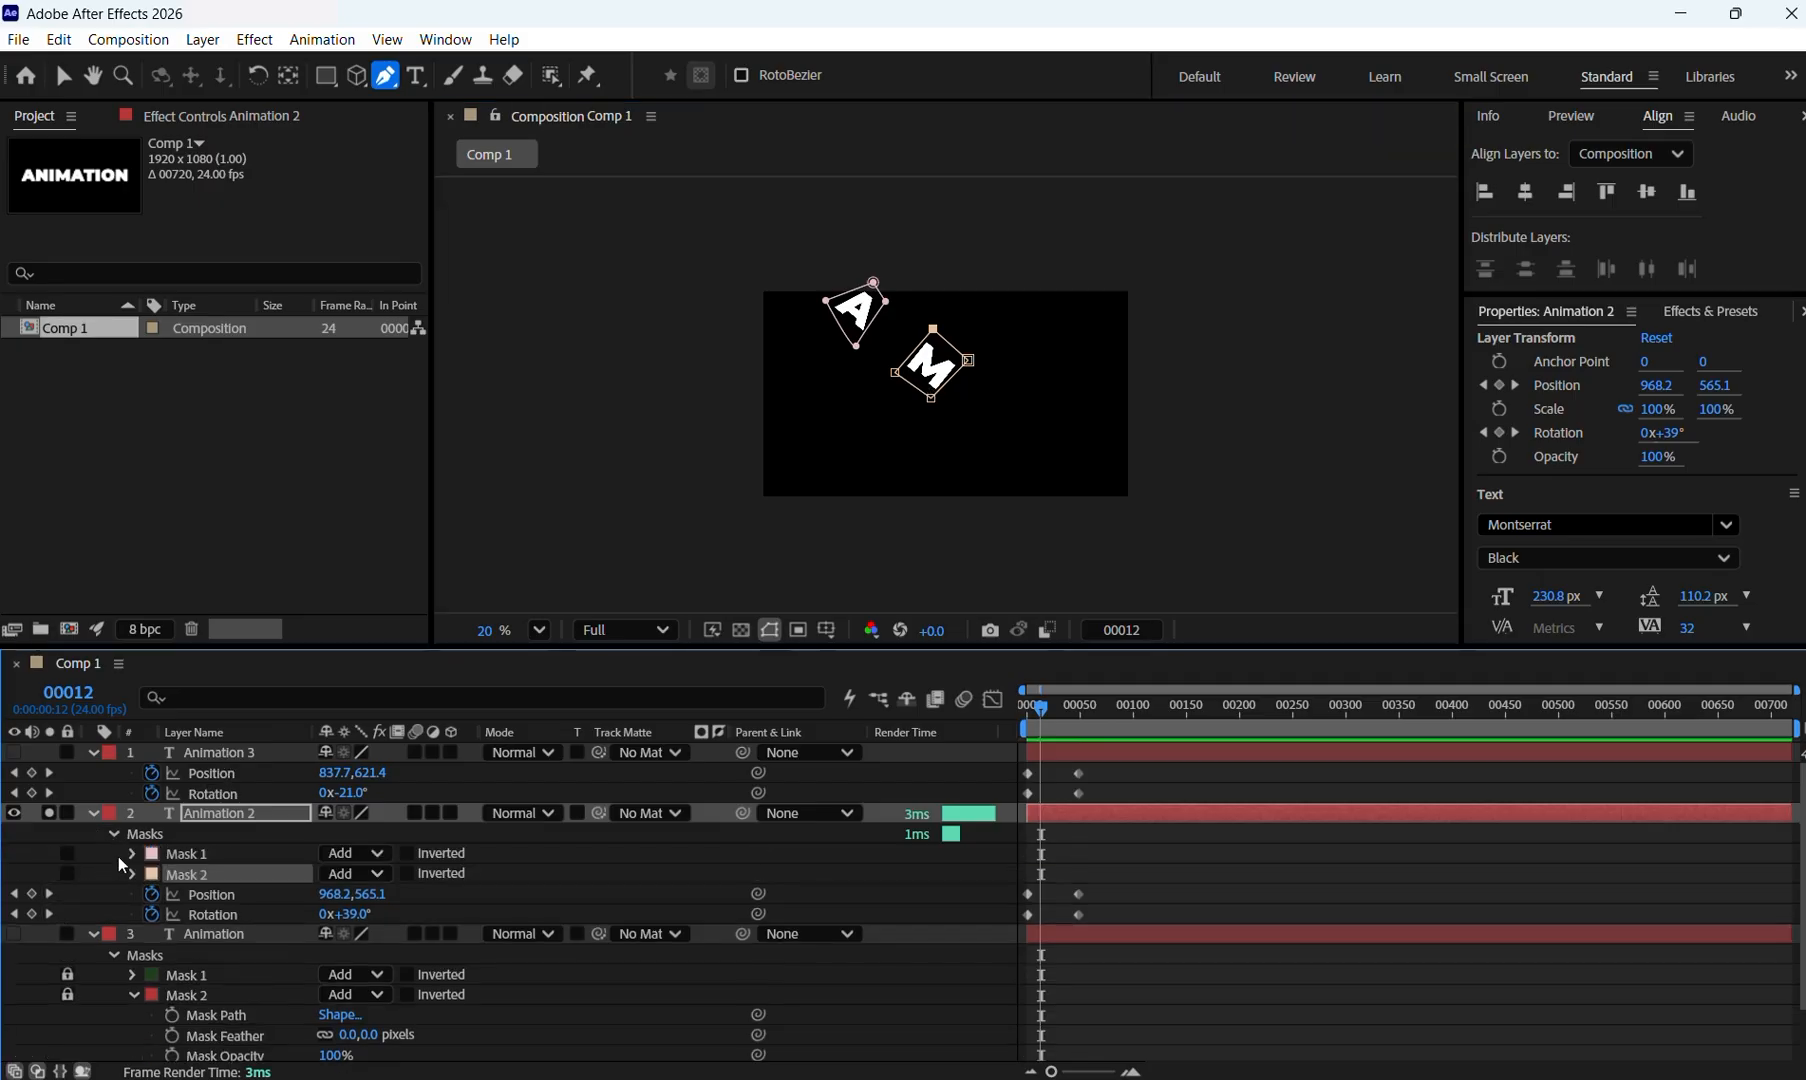
left_click(64, 815)
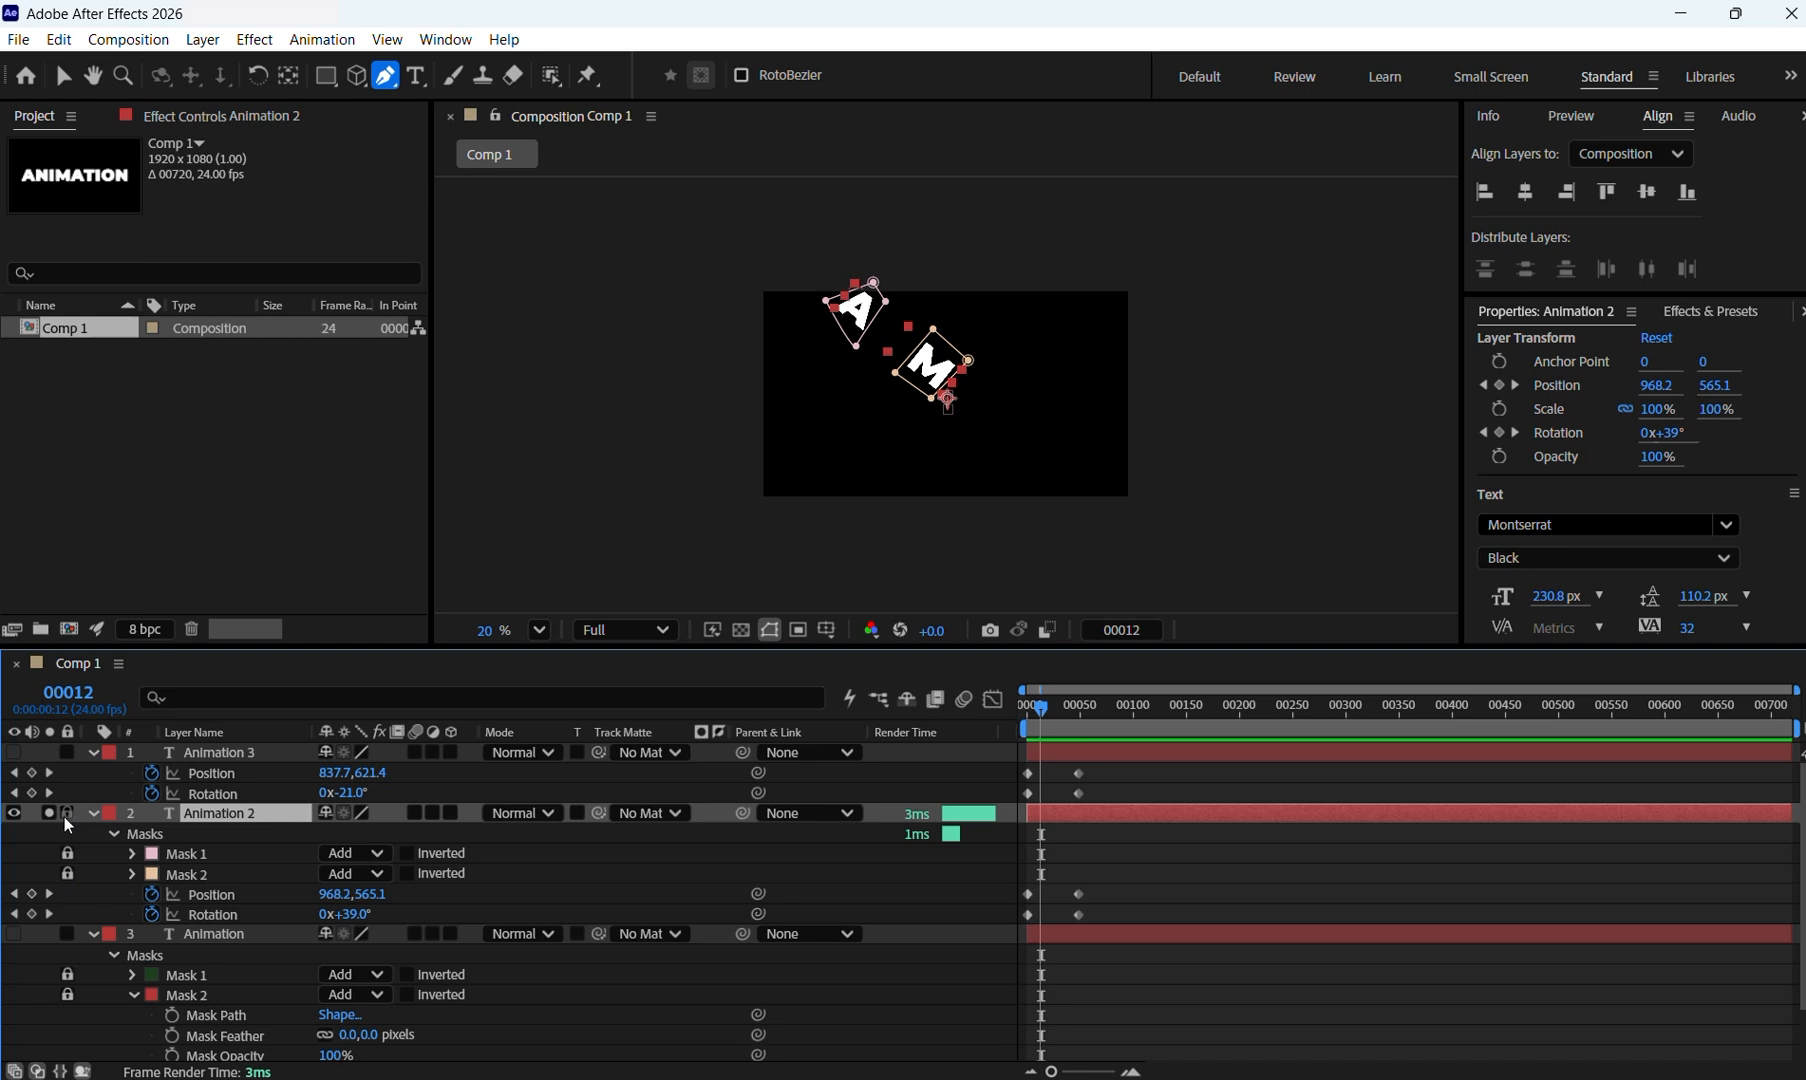
left_click(92, 814)
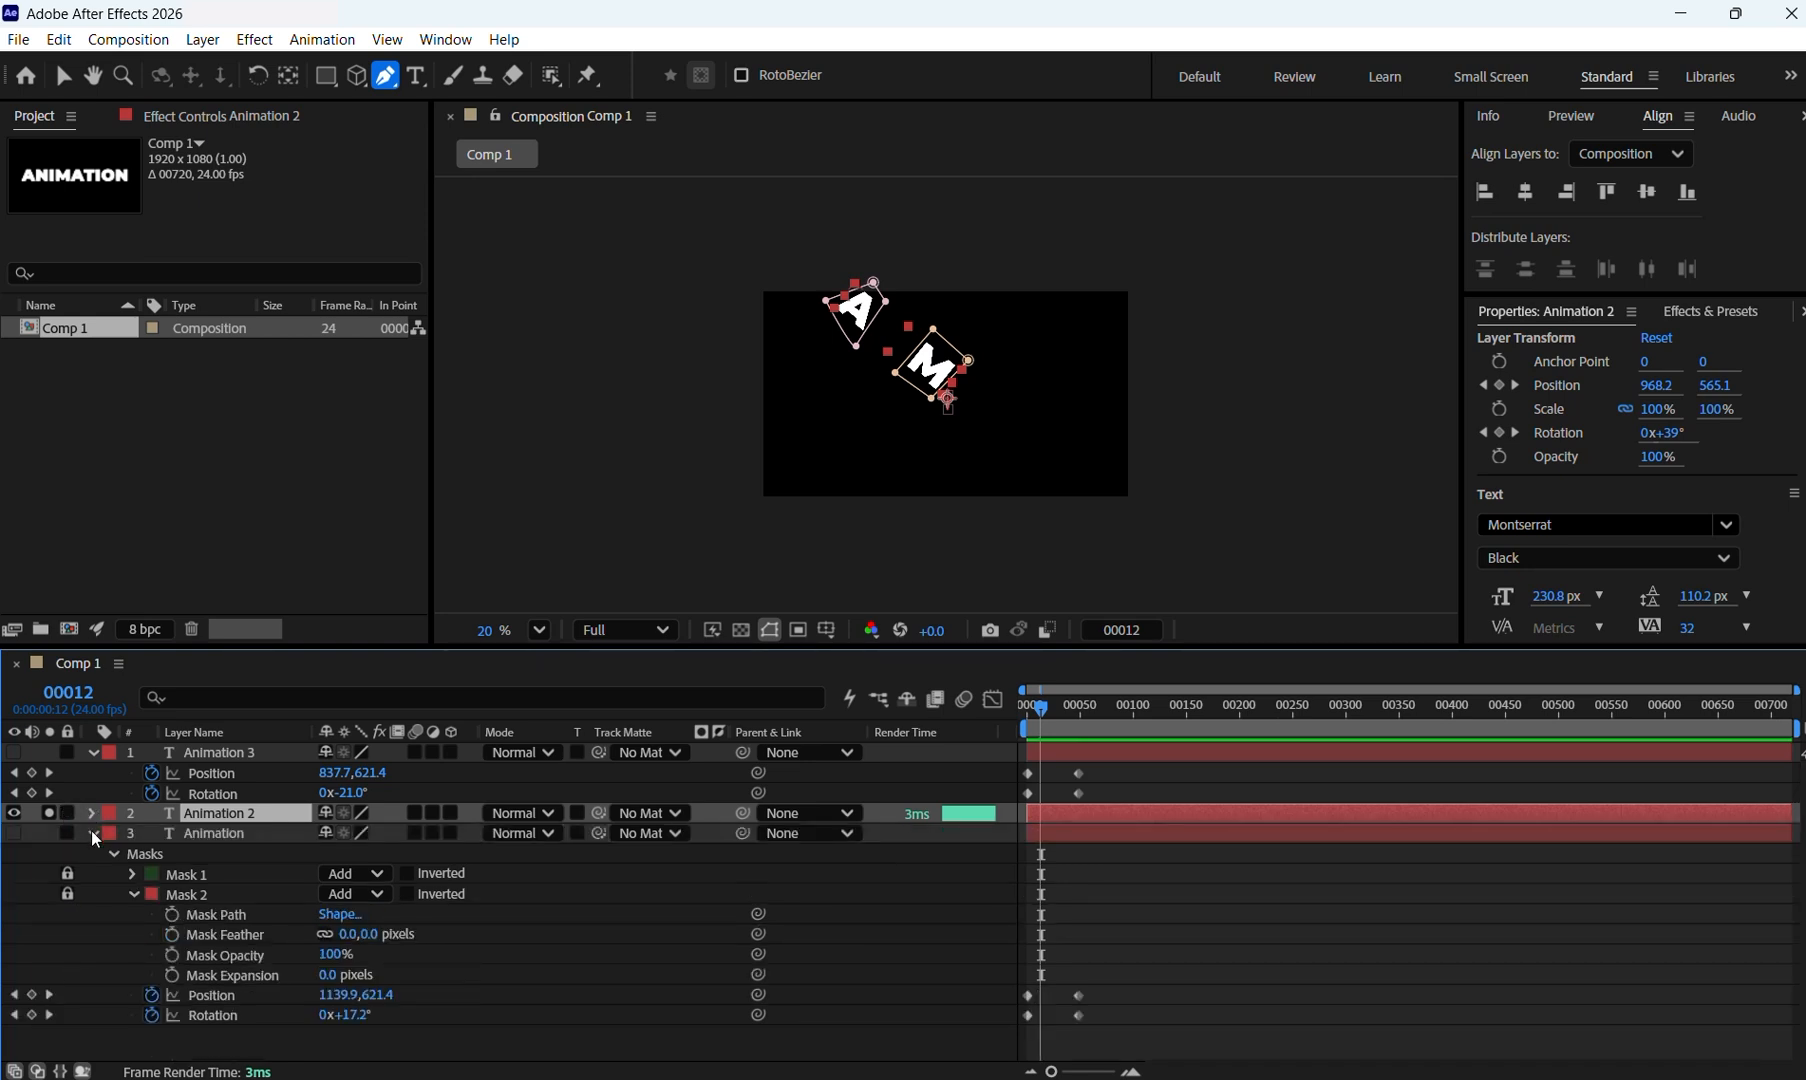
left_click(91, 833)
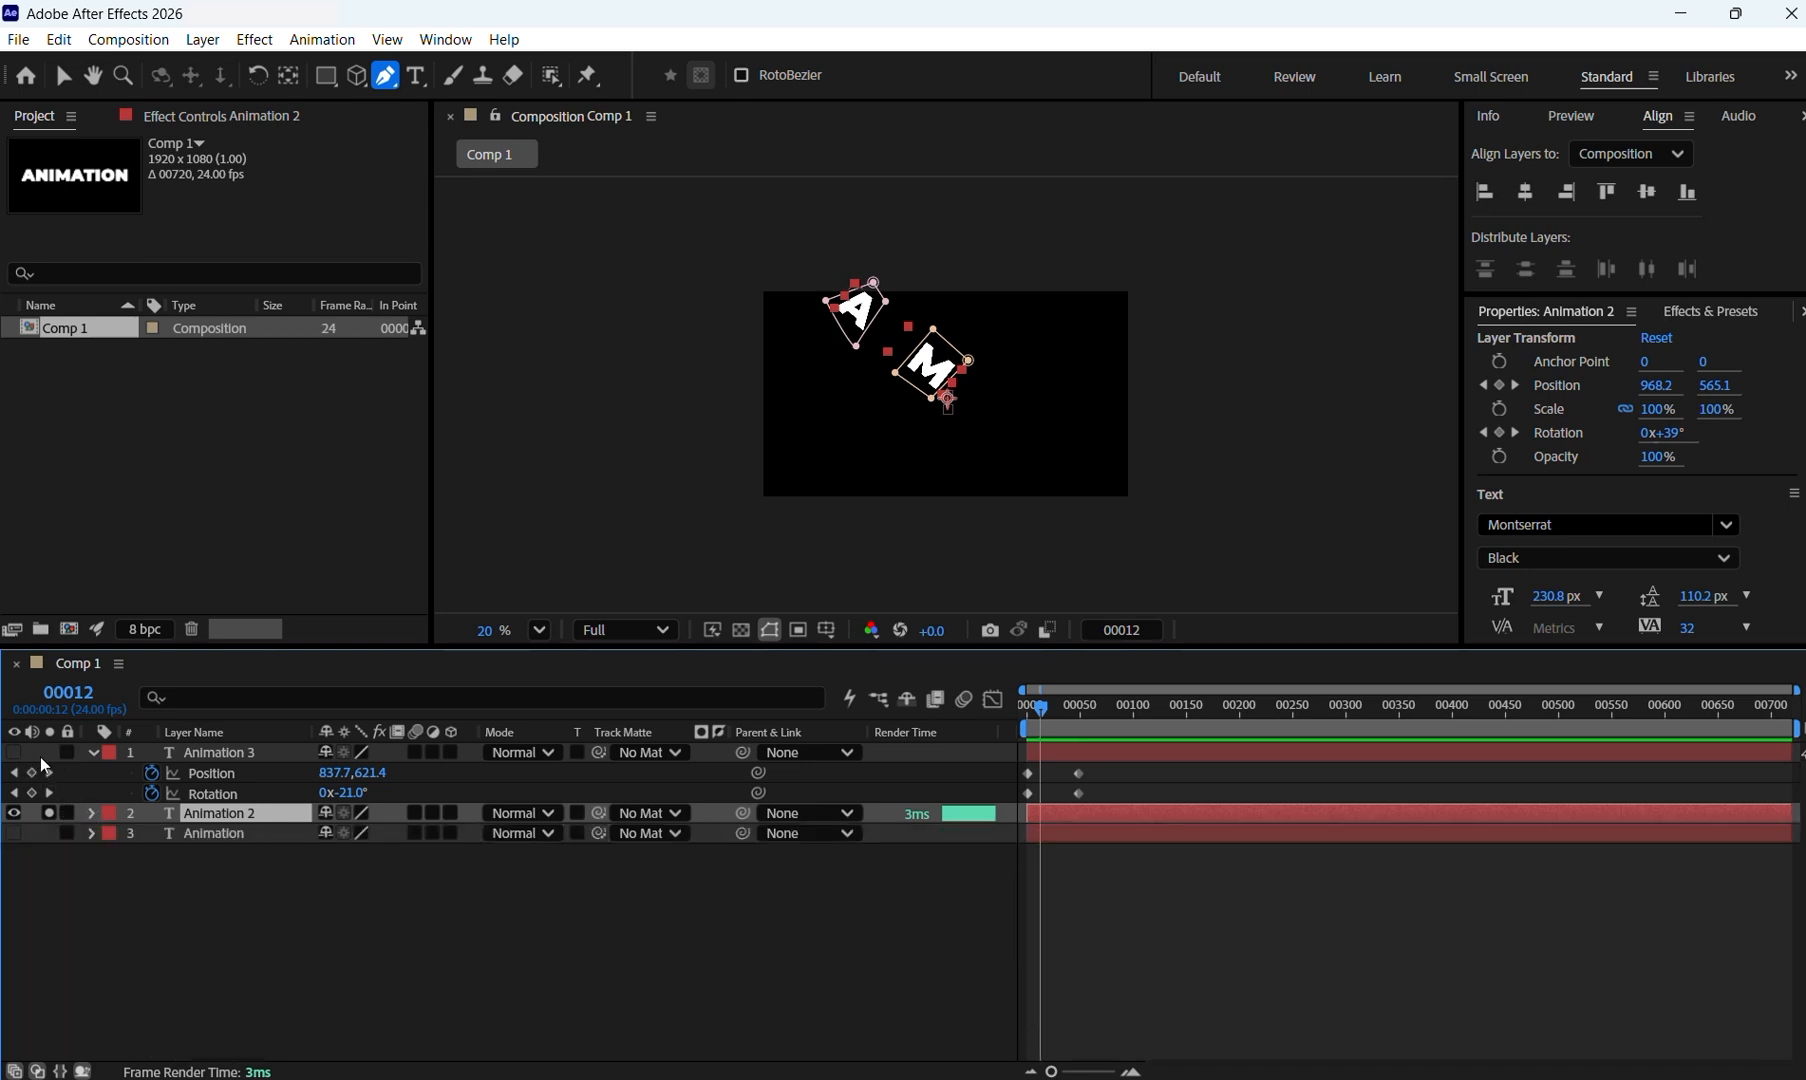
Hide Animation 2, and leave Animation 3 unlocked, visible and soloed.
left_click(15, 813)
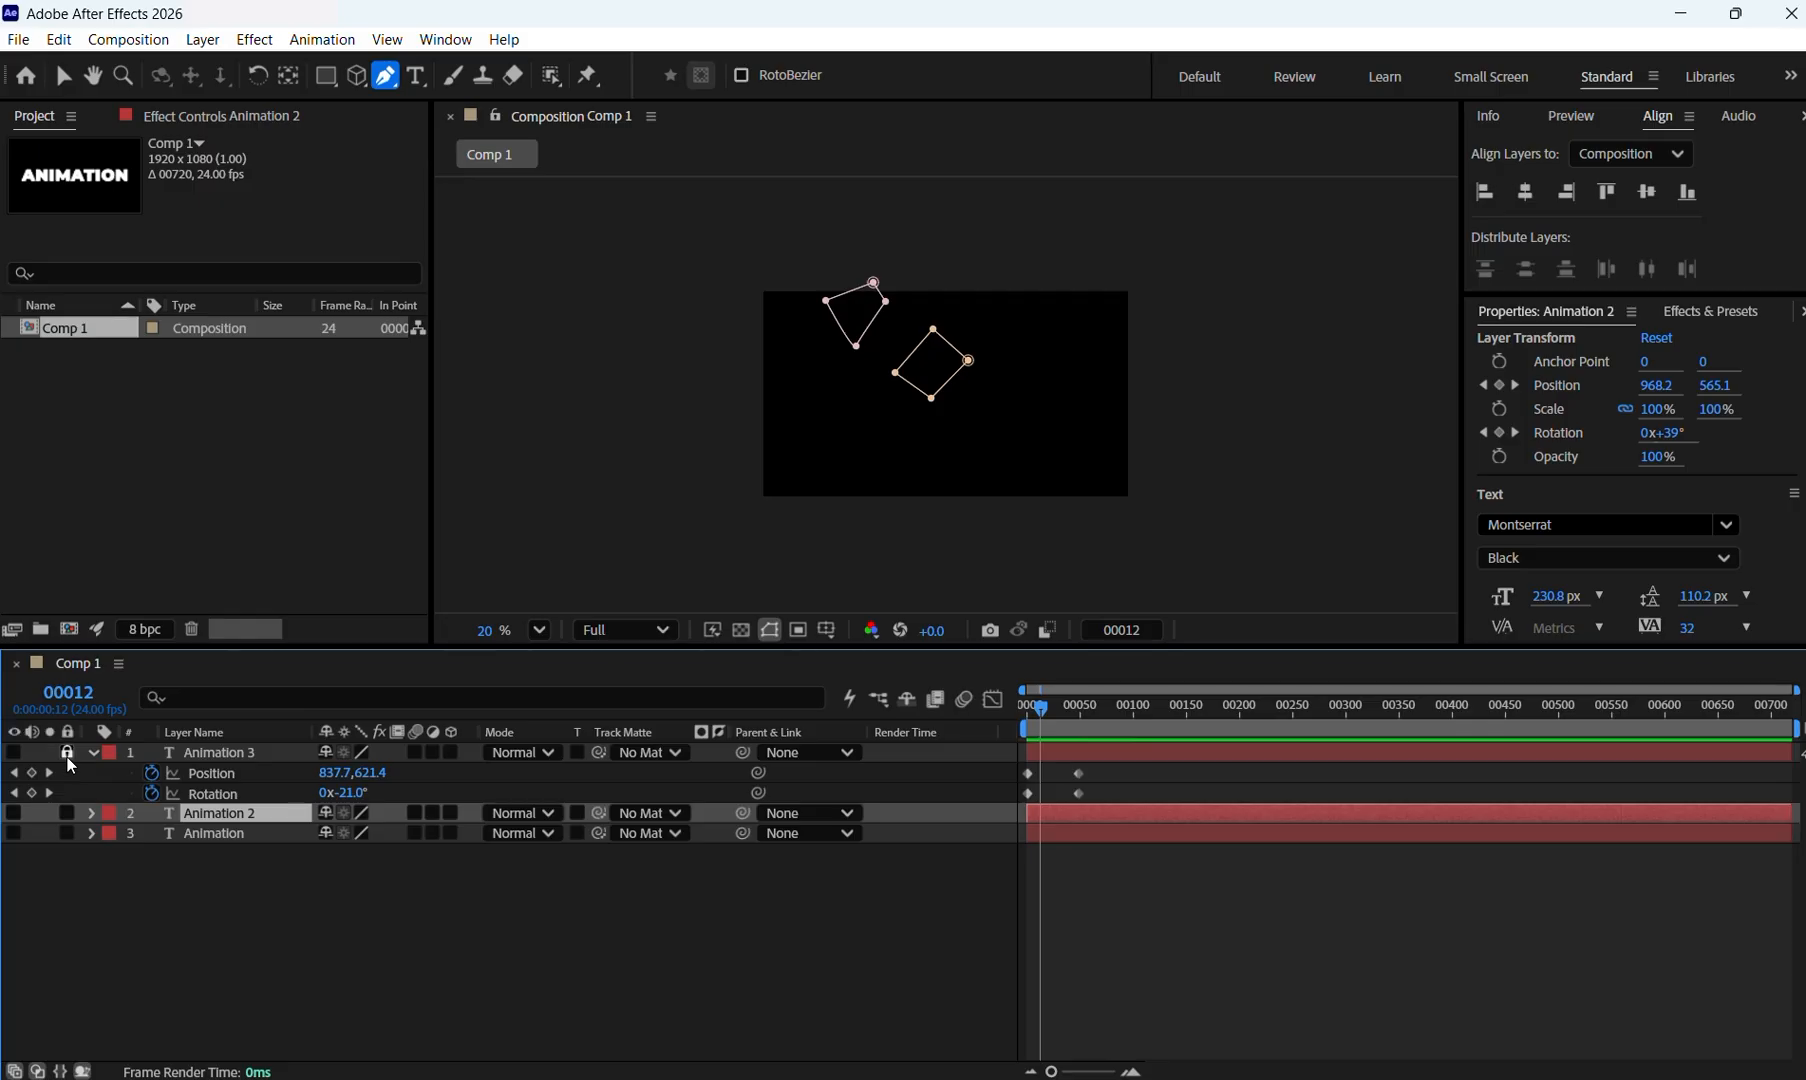
left_click(67, 752)
left_click(14, 752)
left_click(49, 752)
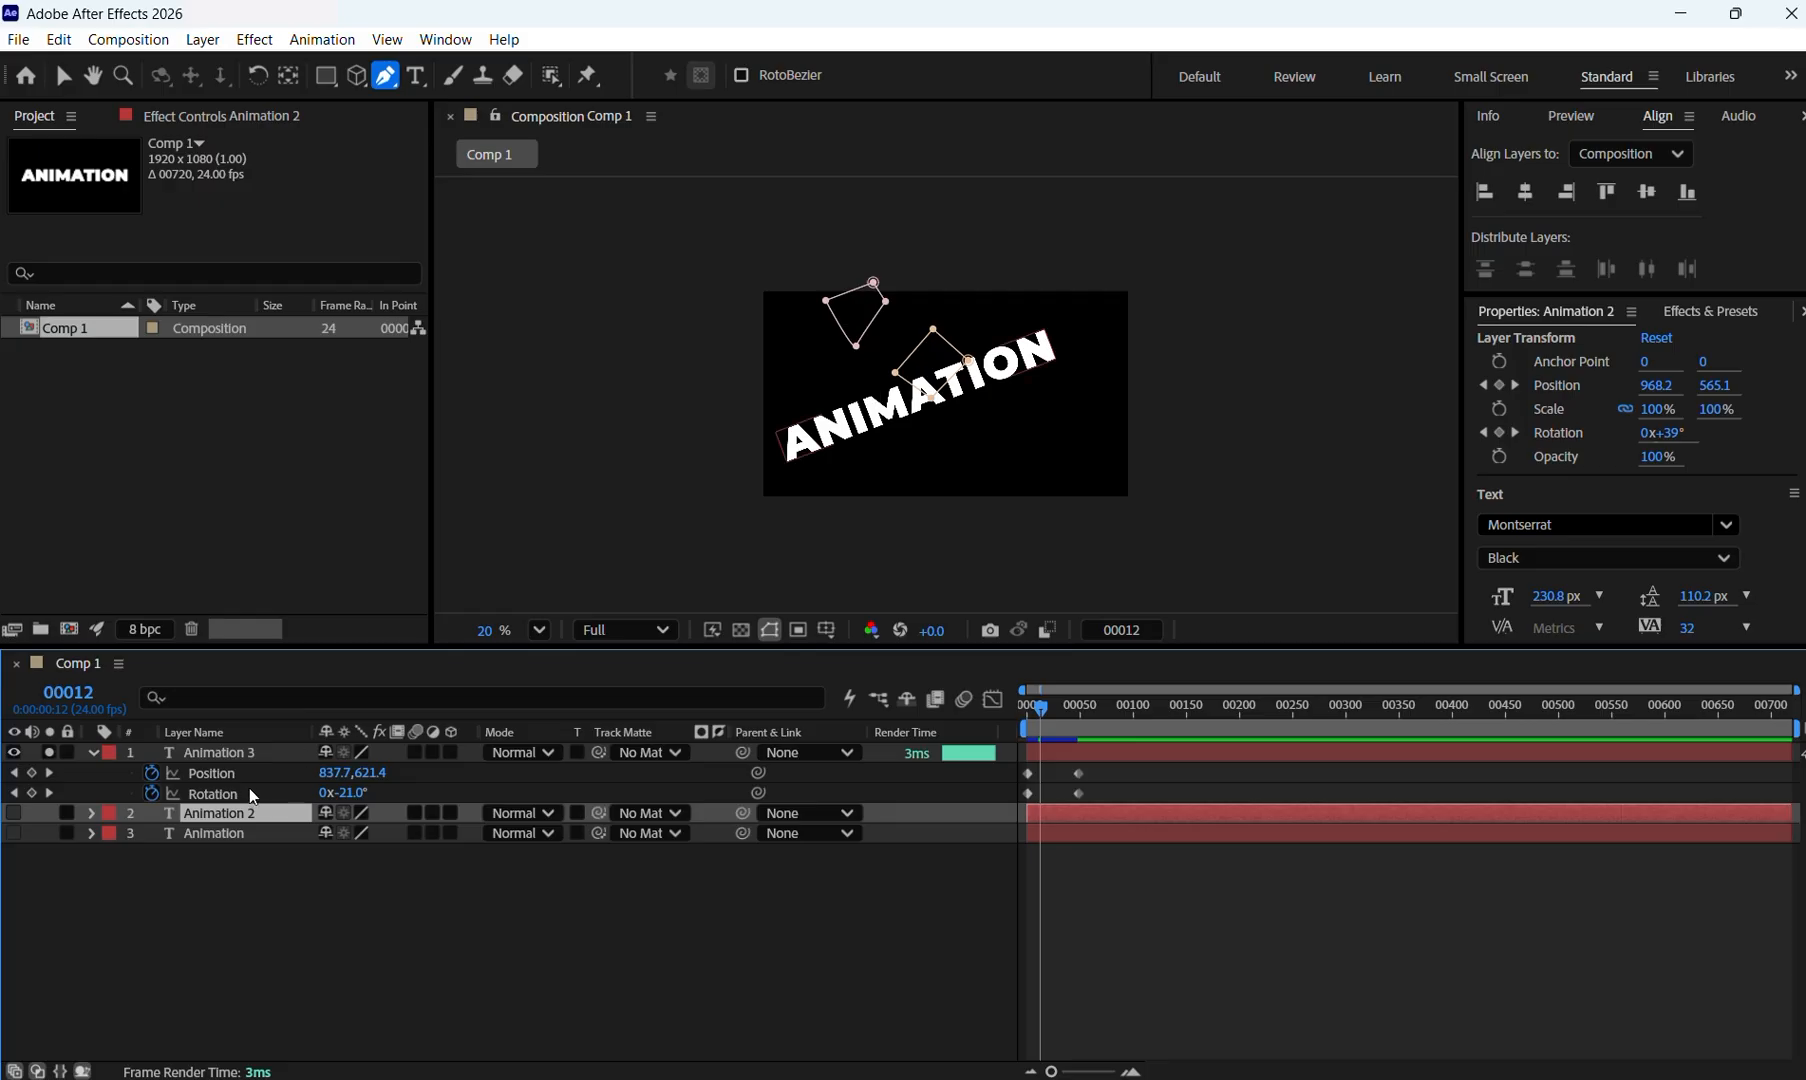
Draw a closed four-point Pen tool mask around the letters ION on the Animation 3 layer.
left_click(258, 753)
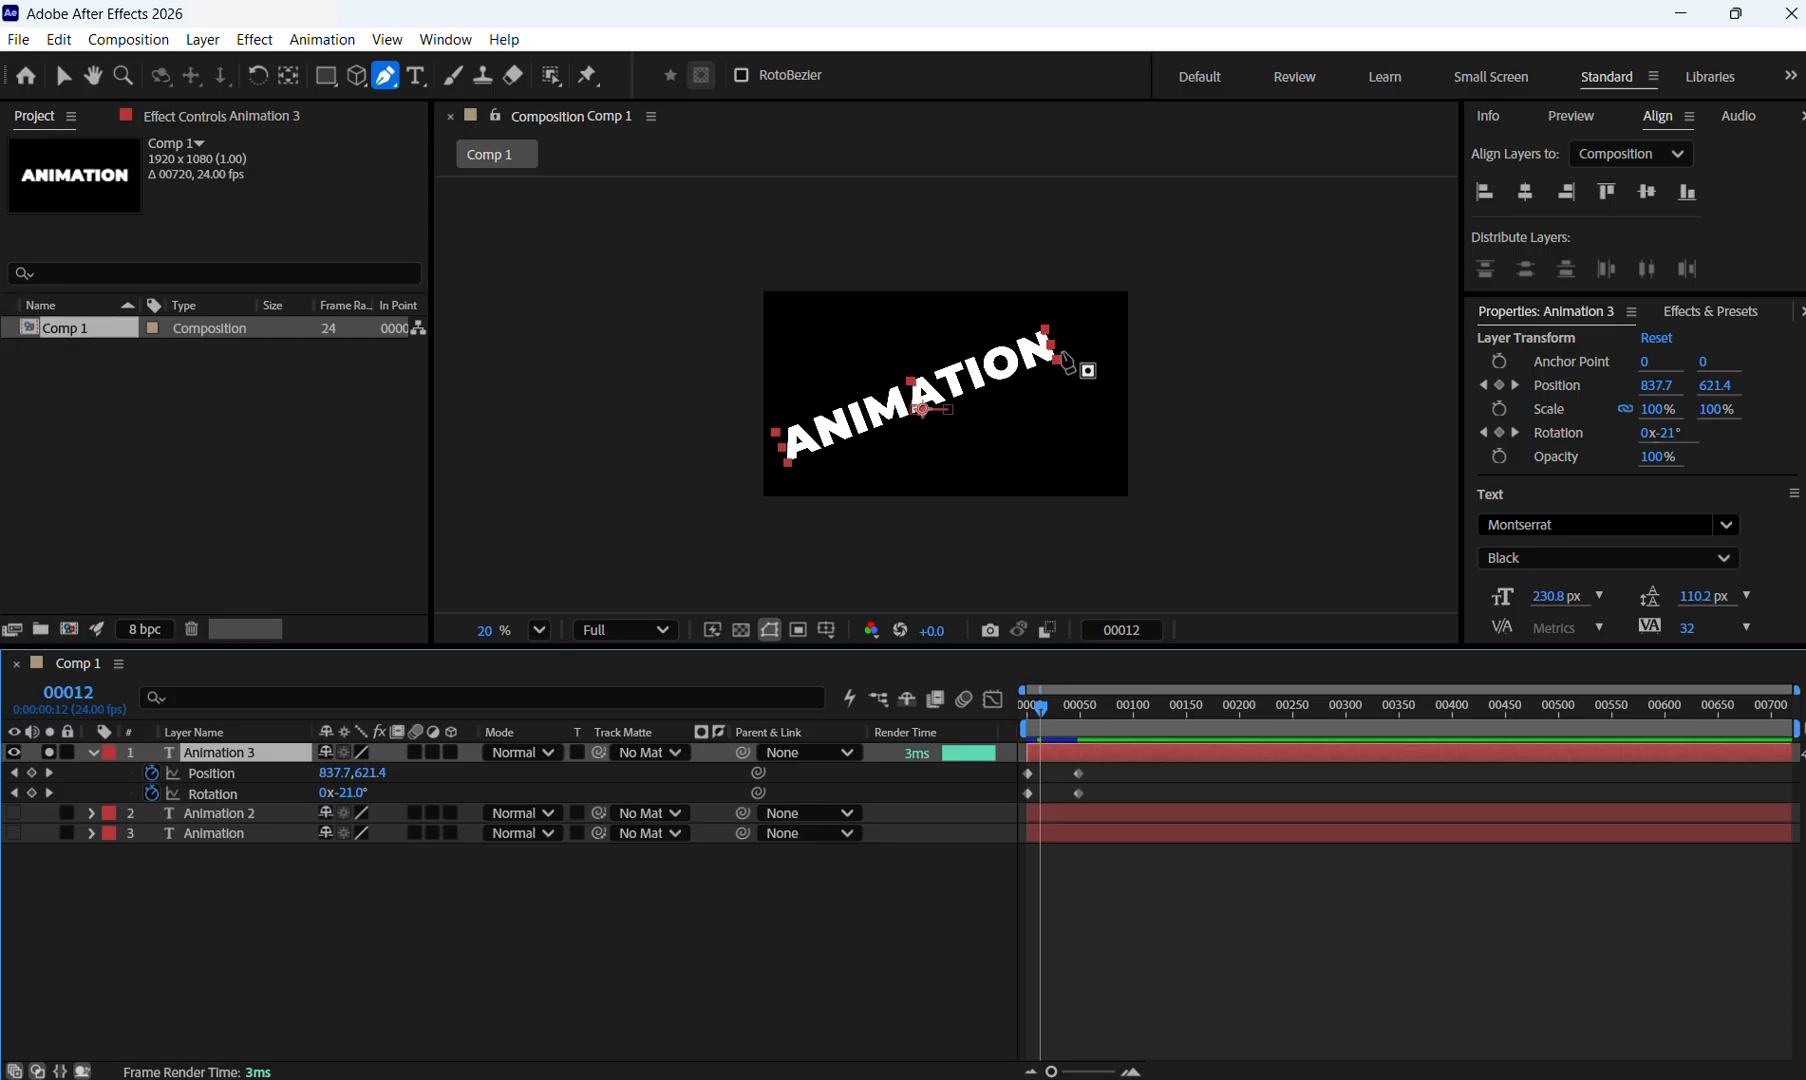
left_click(956, 350)
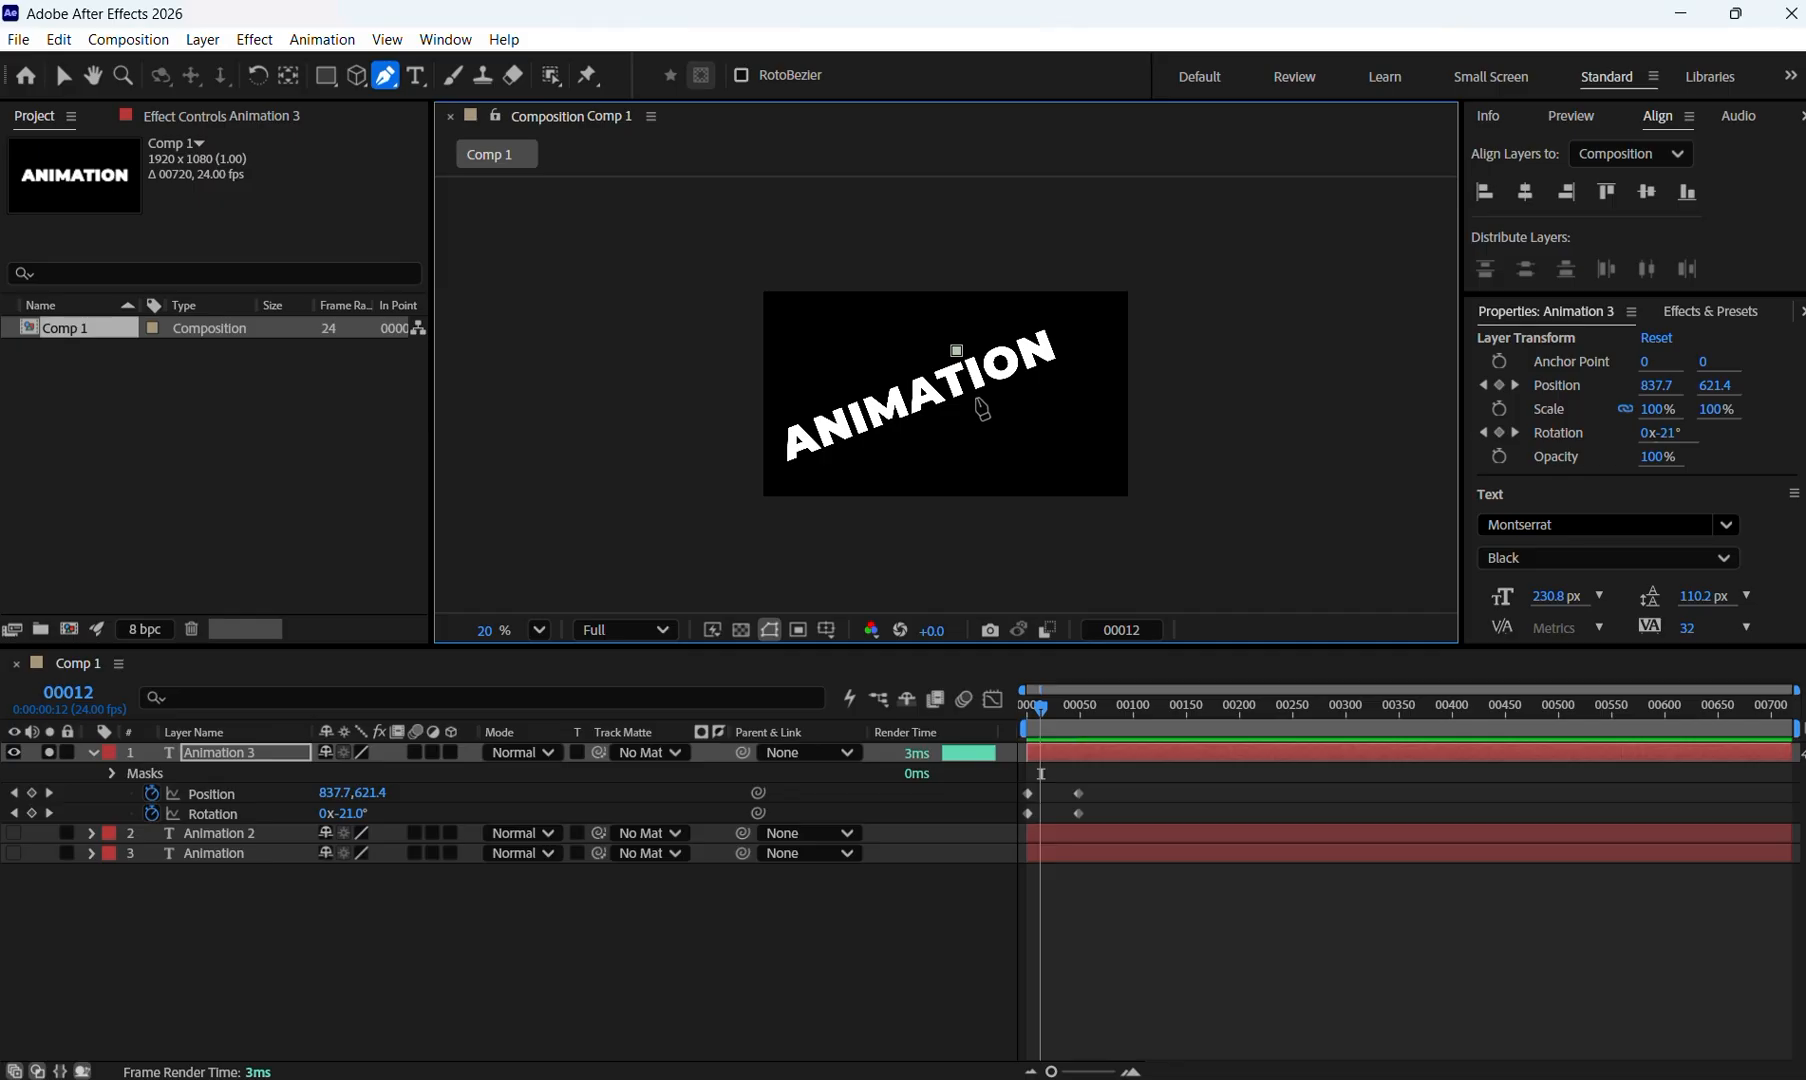
left_click(975, 398)
left_click(1082, 356)
left_click(1048, 317)
left_click(956, 351)
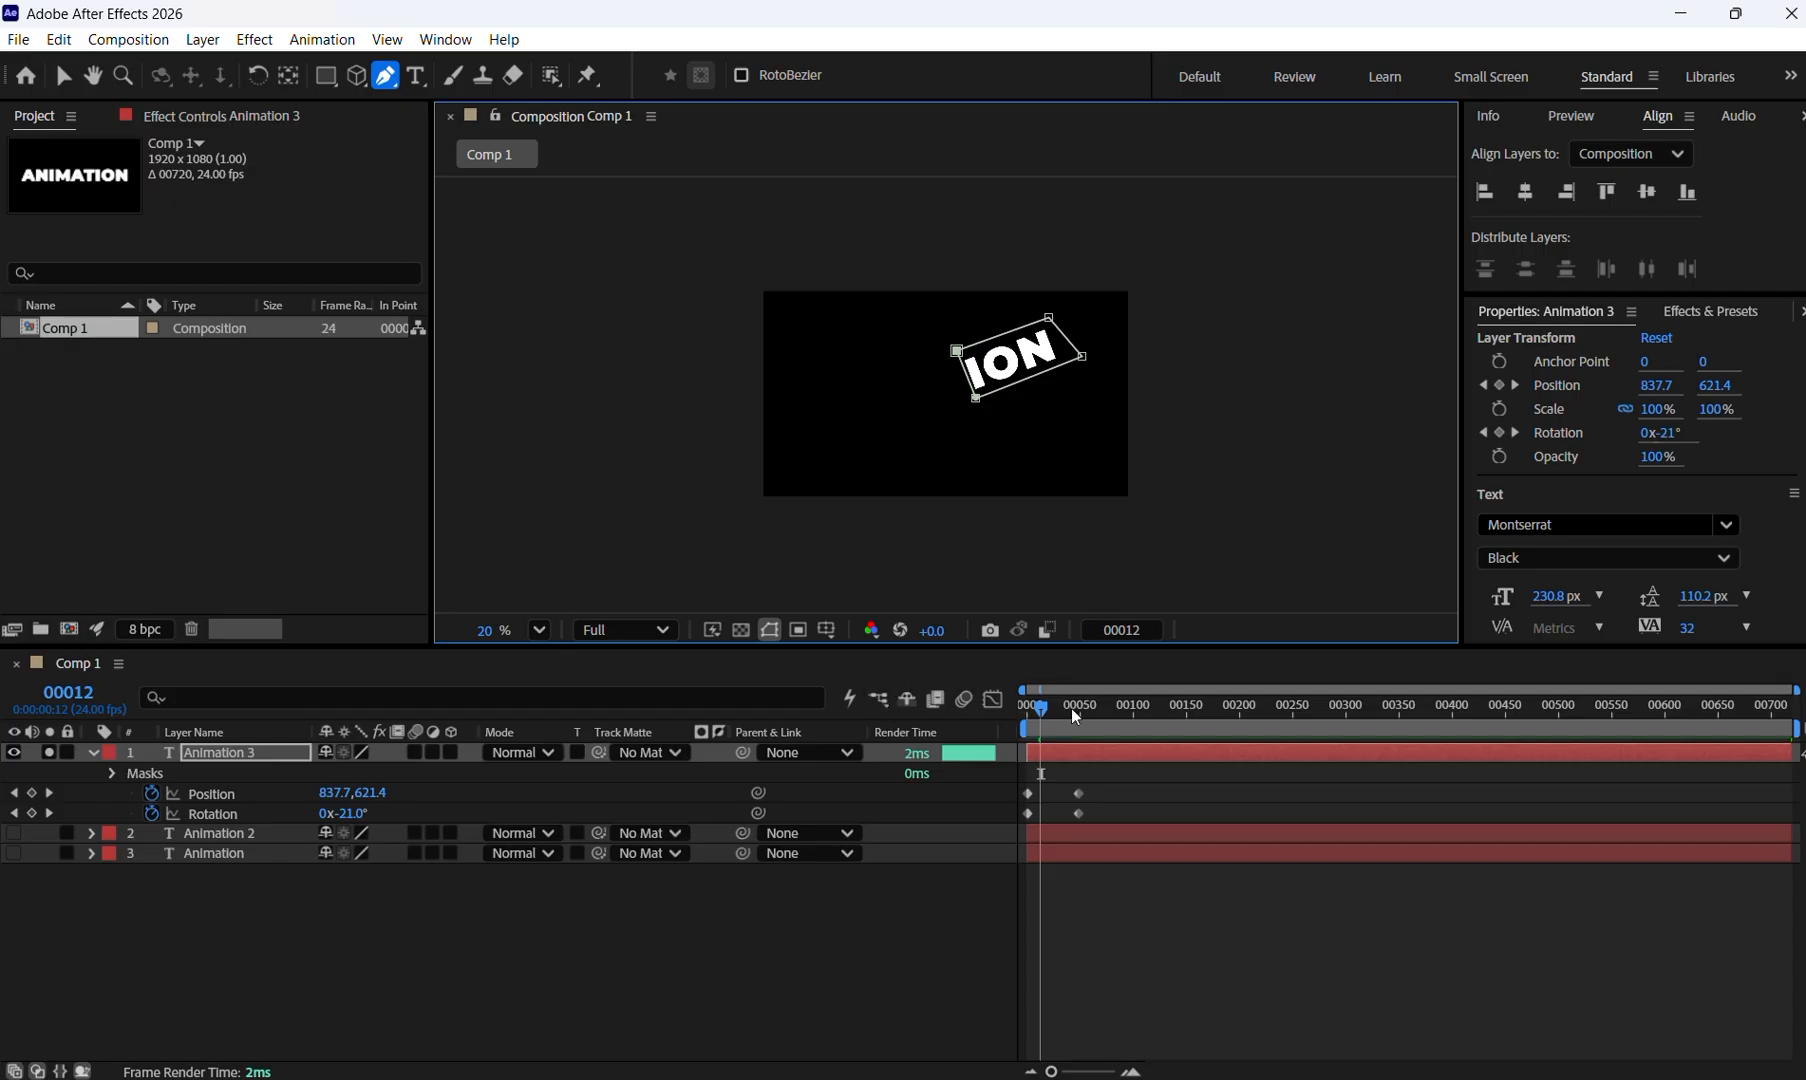
Return to frame 0, show Animation 2 and Animation again, turn off Animation 3's solo, and deselect all layers.
key("space")
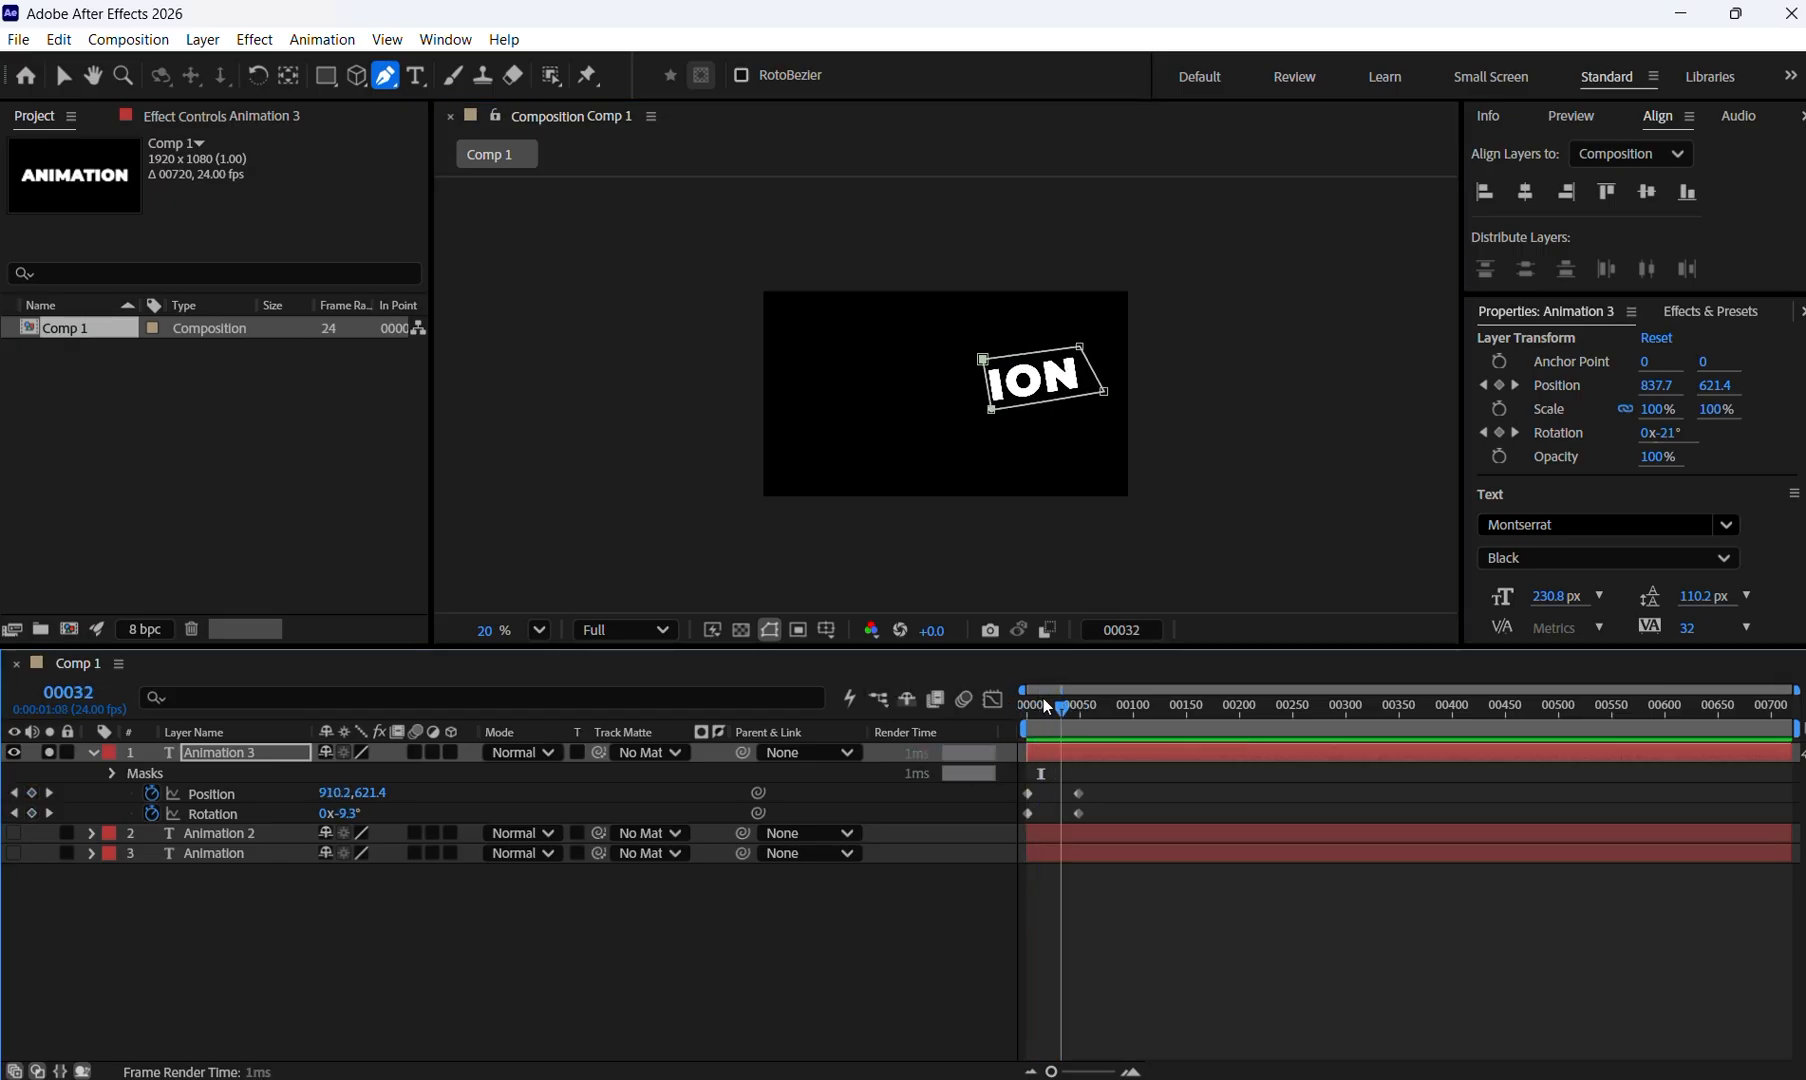
left_click_drag(1043, 702, 966, 707)
left_click(14, 834)
left_click(11, 856)
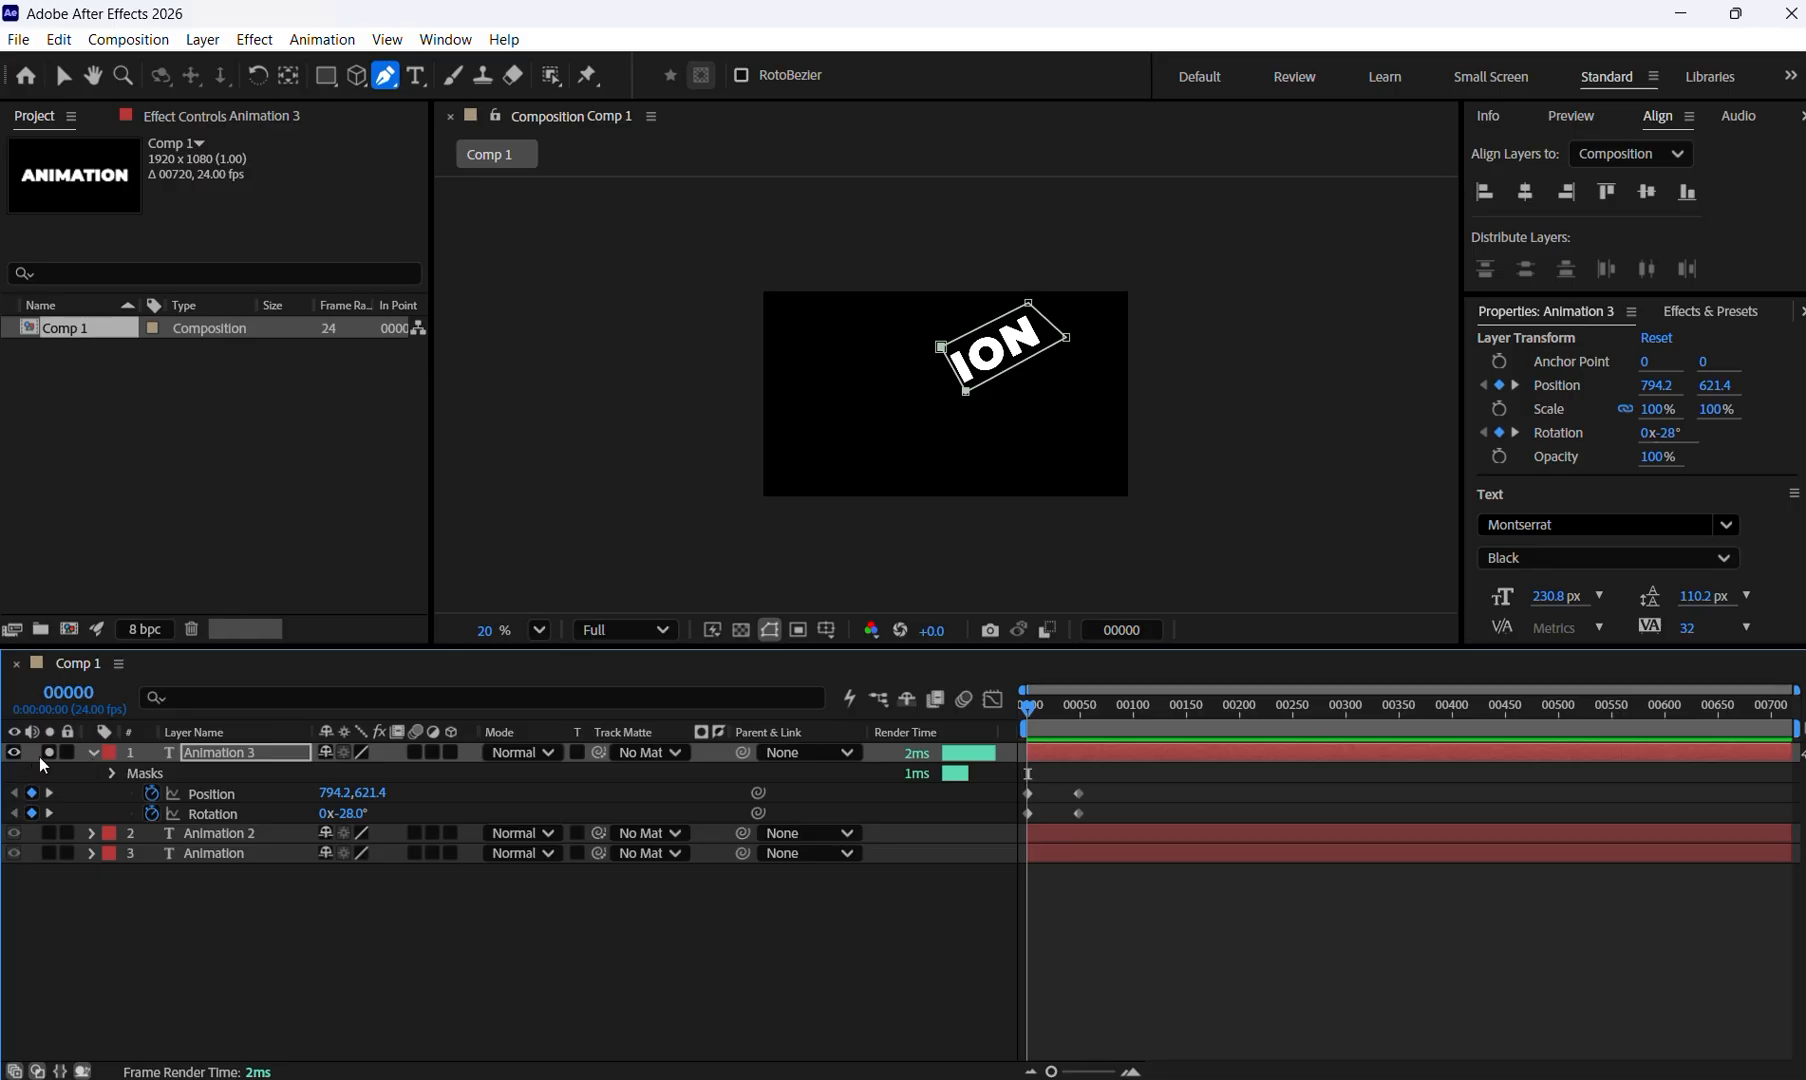
left_click(215, 833)
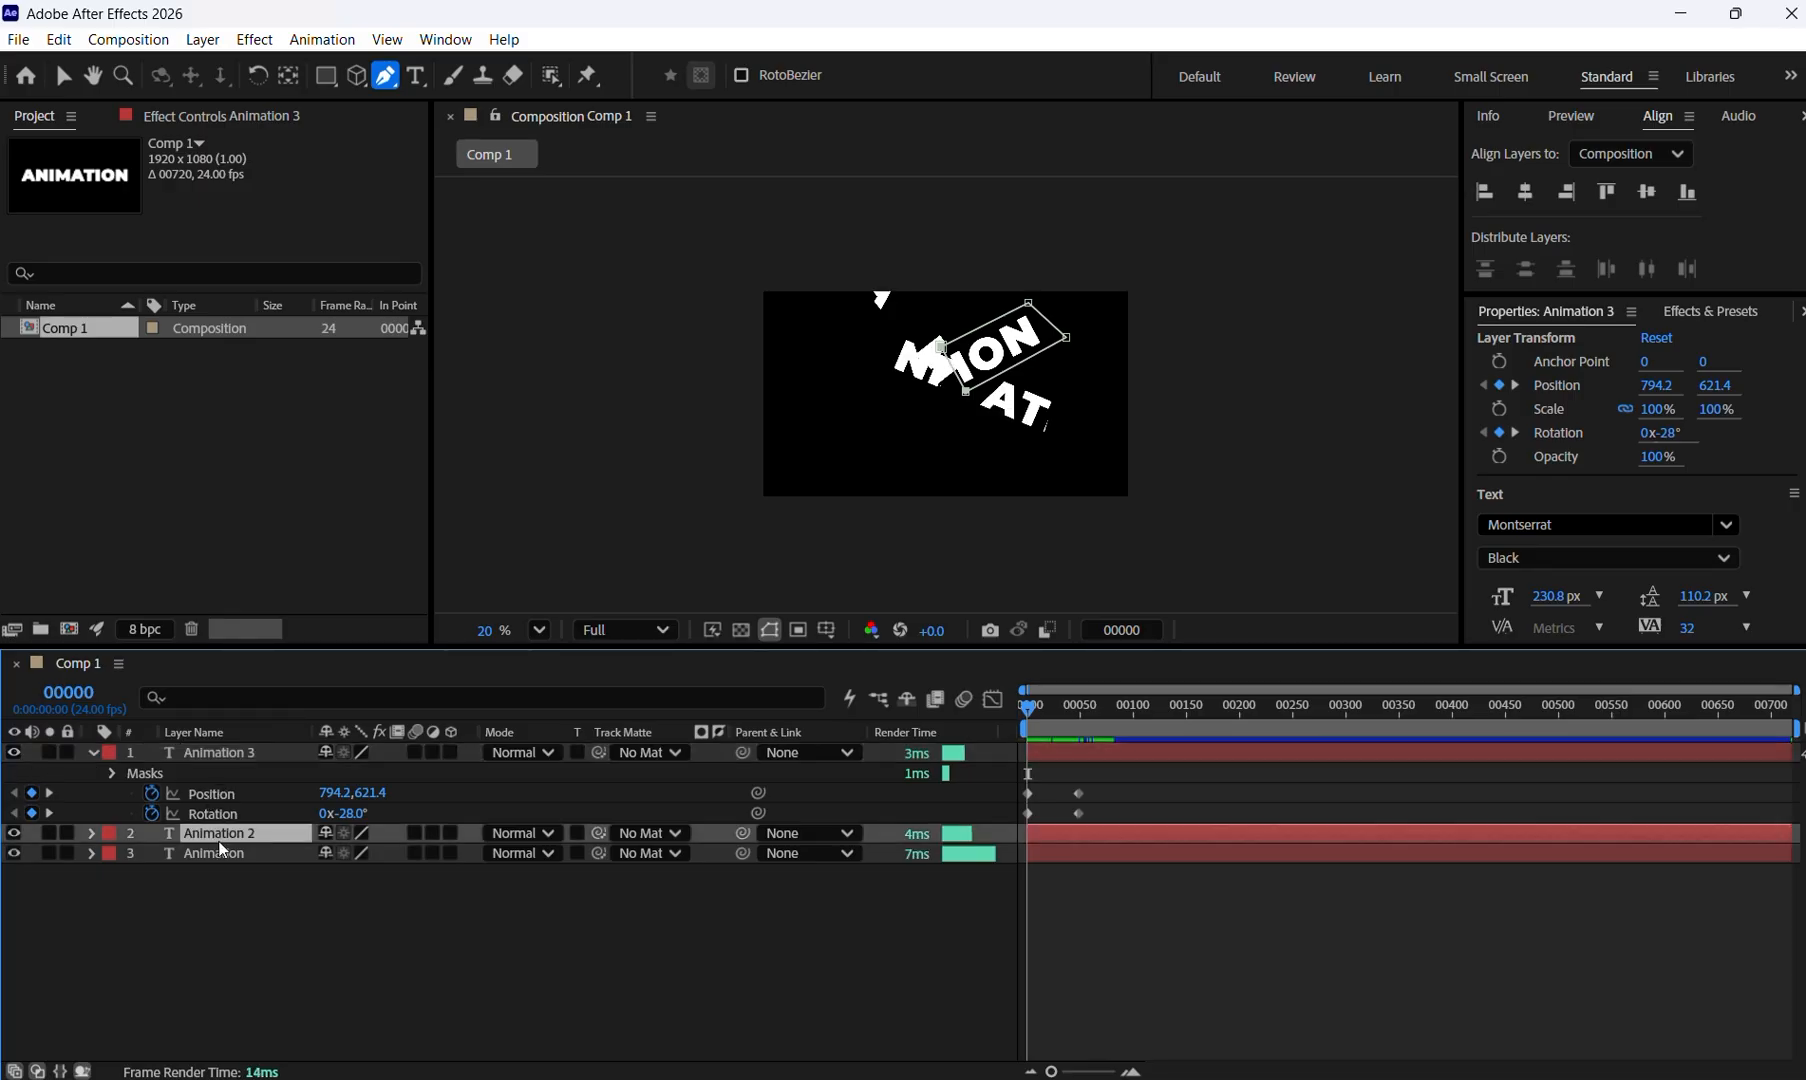
left_click(227, 911)
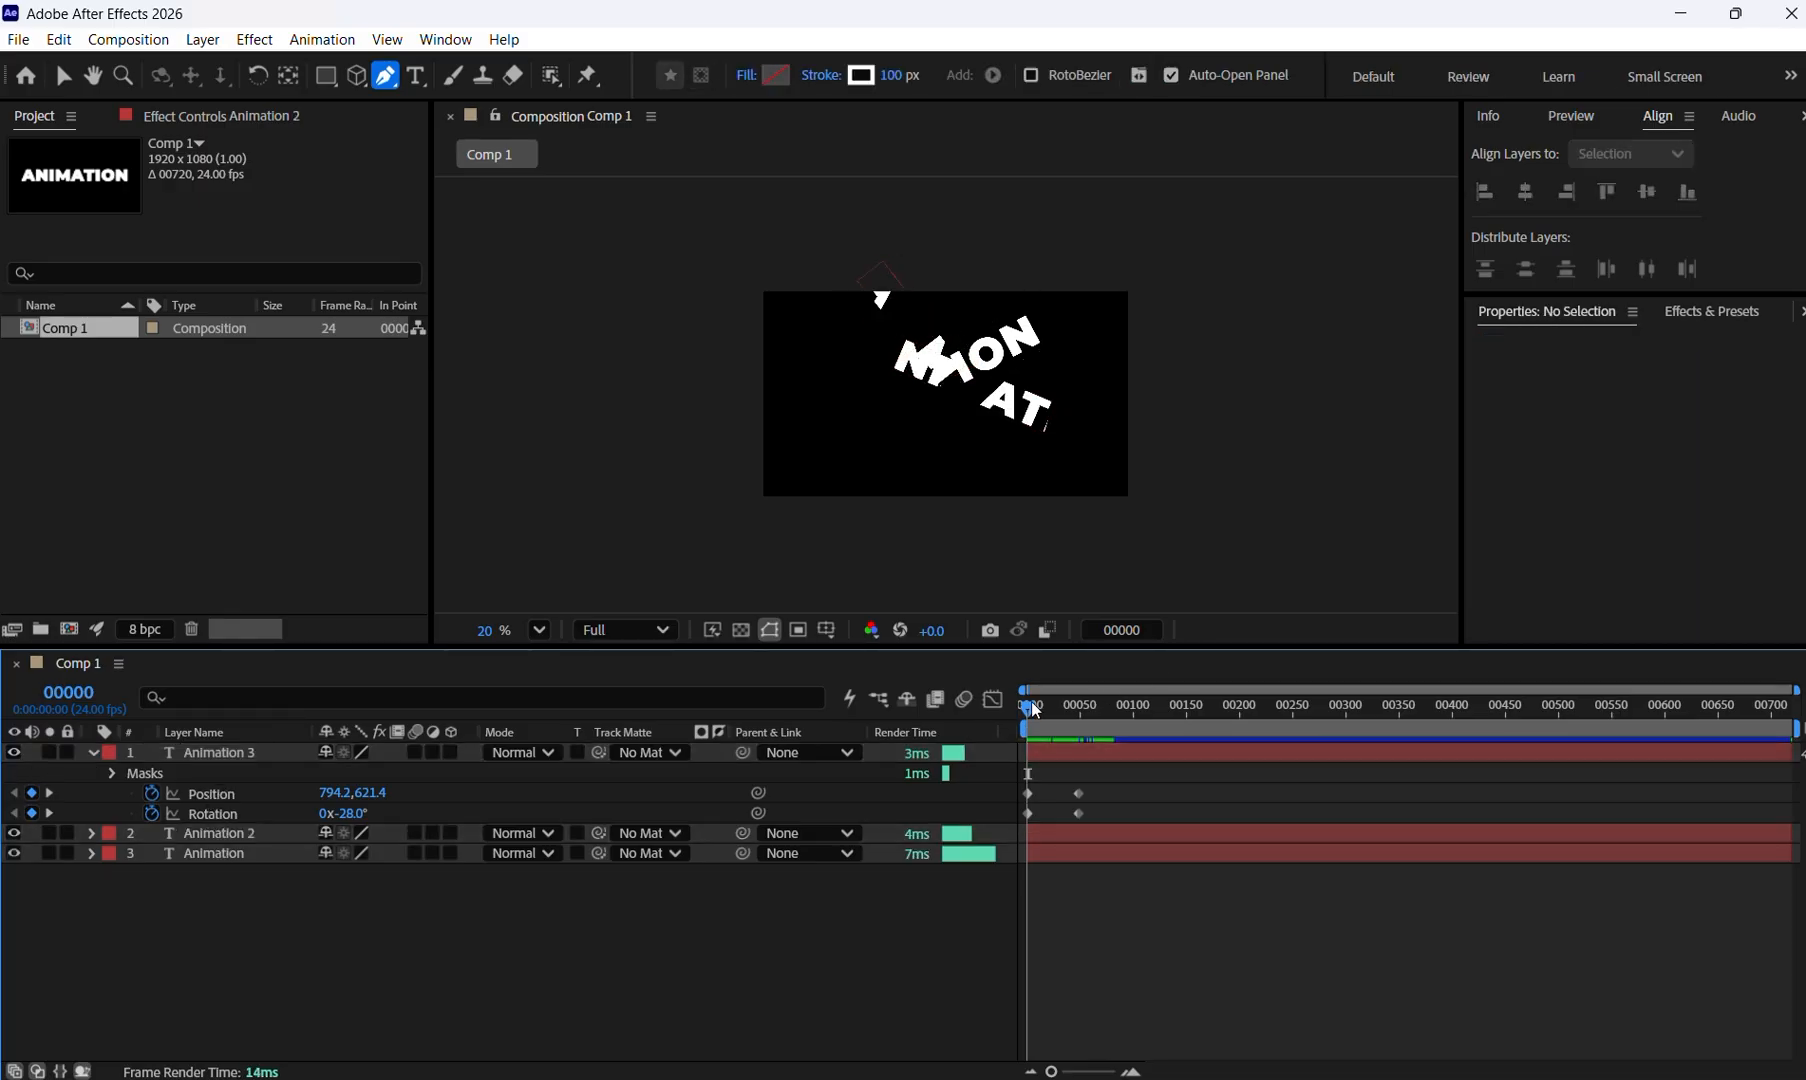
Play the combined letter animation from frame 0, then scrub to frame 52 to check the merged word.
key("space")
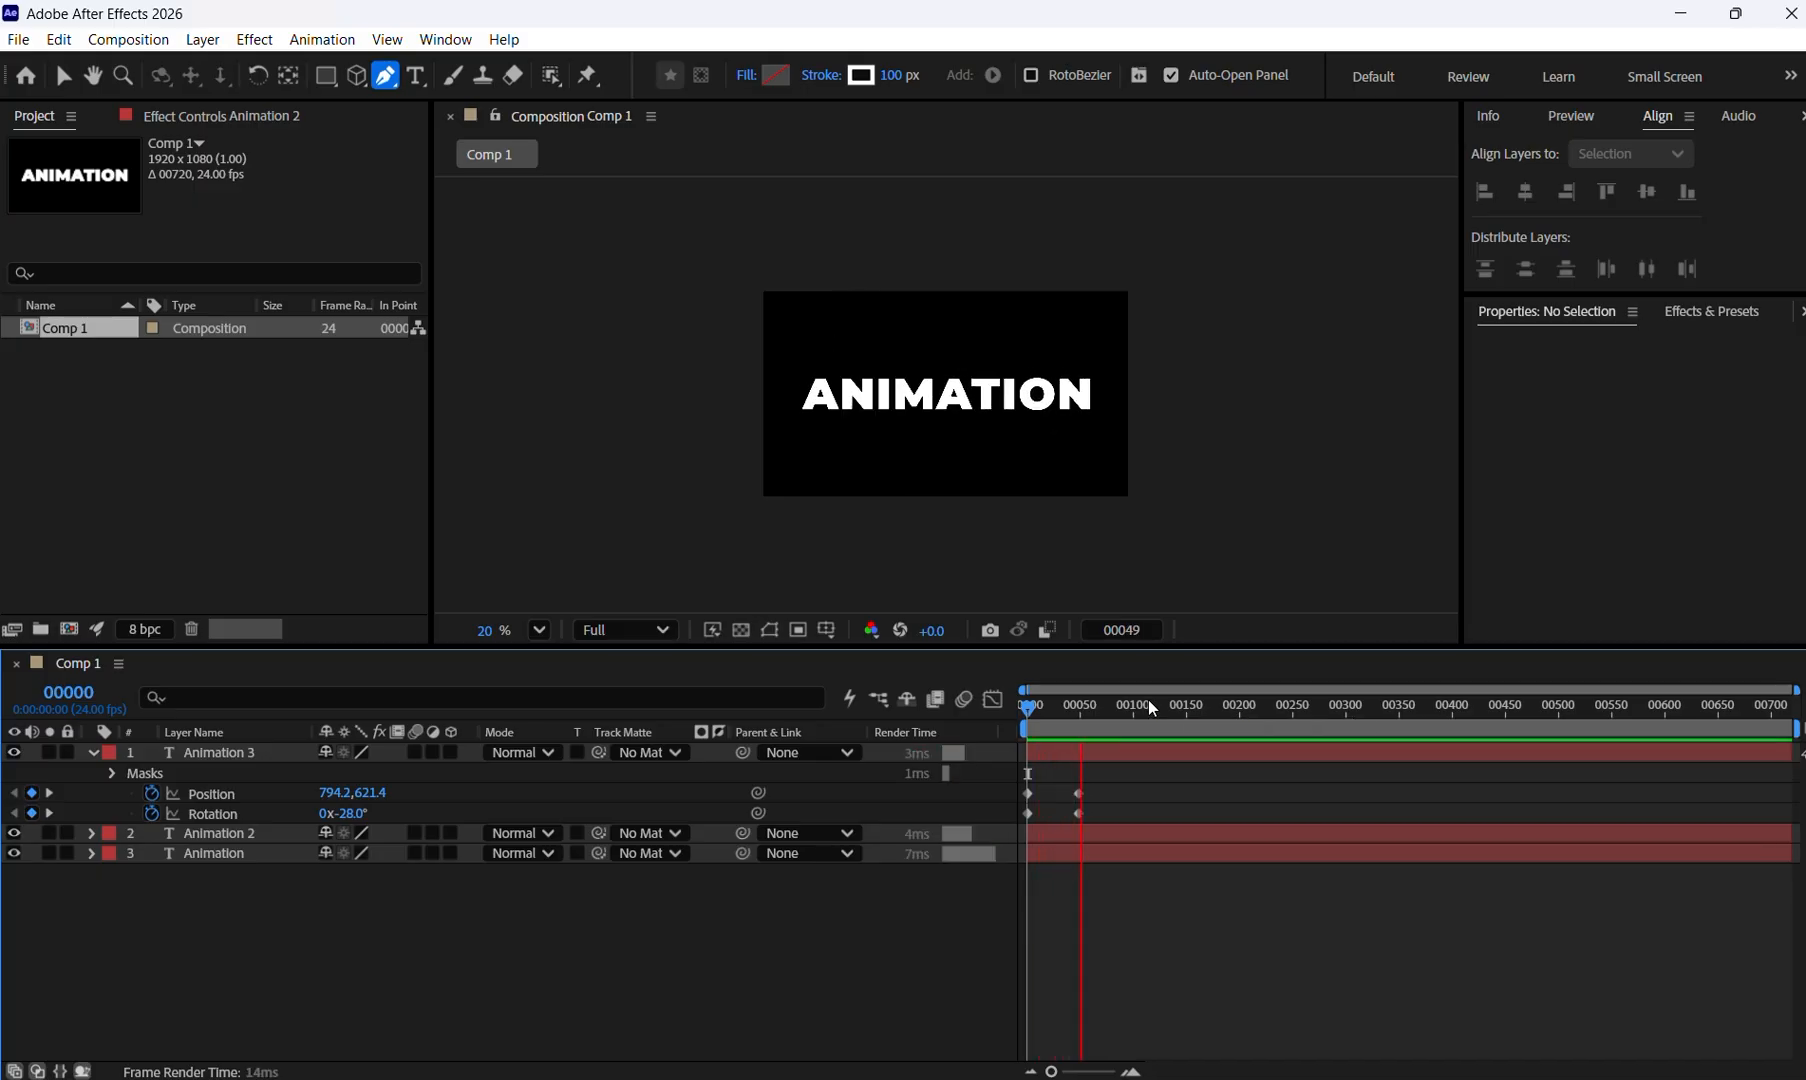
key("space")
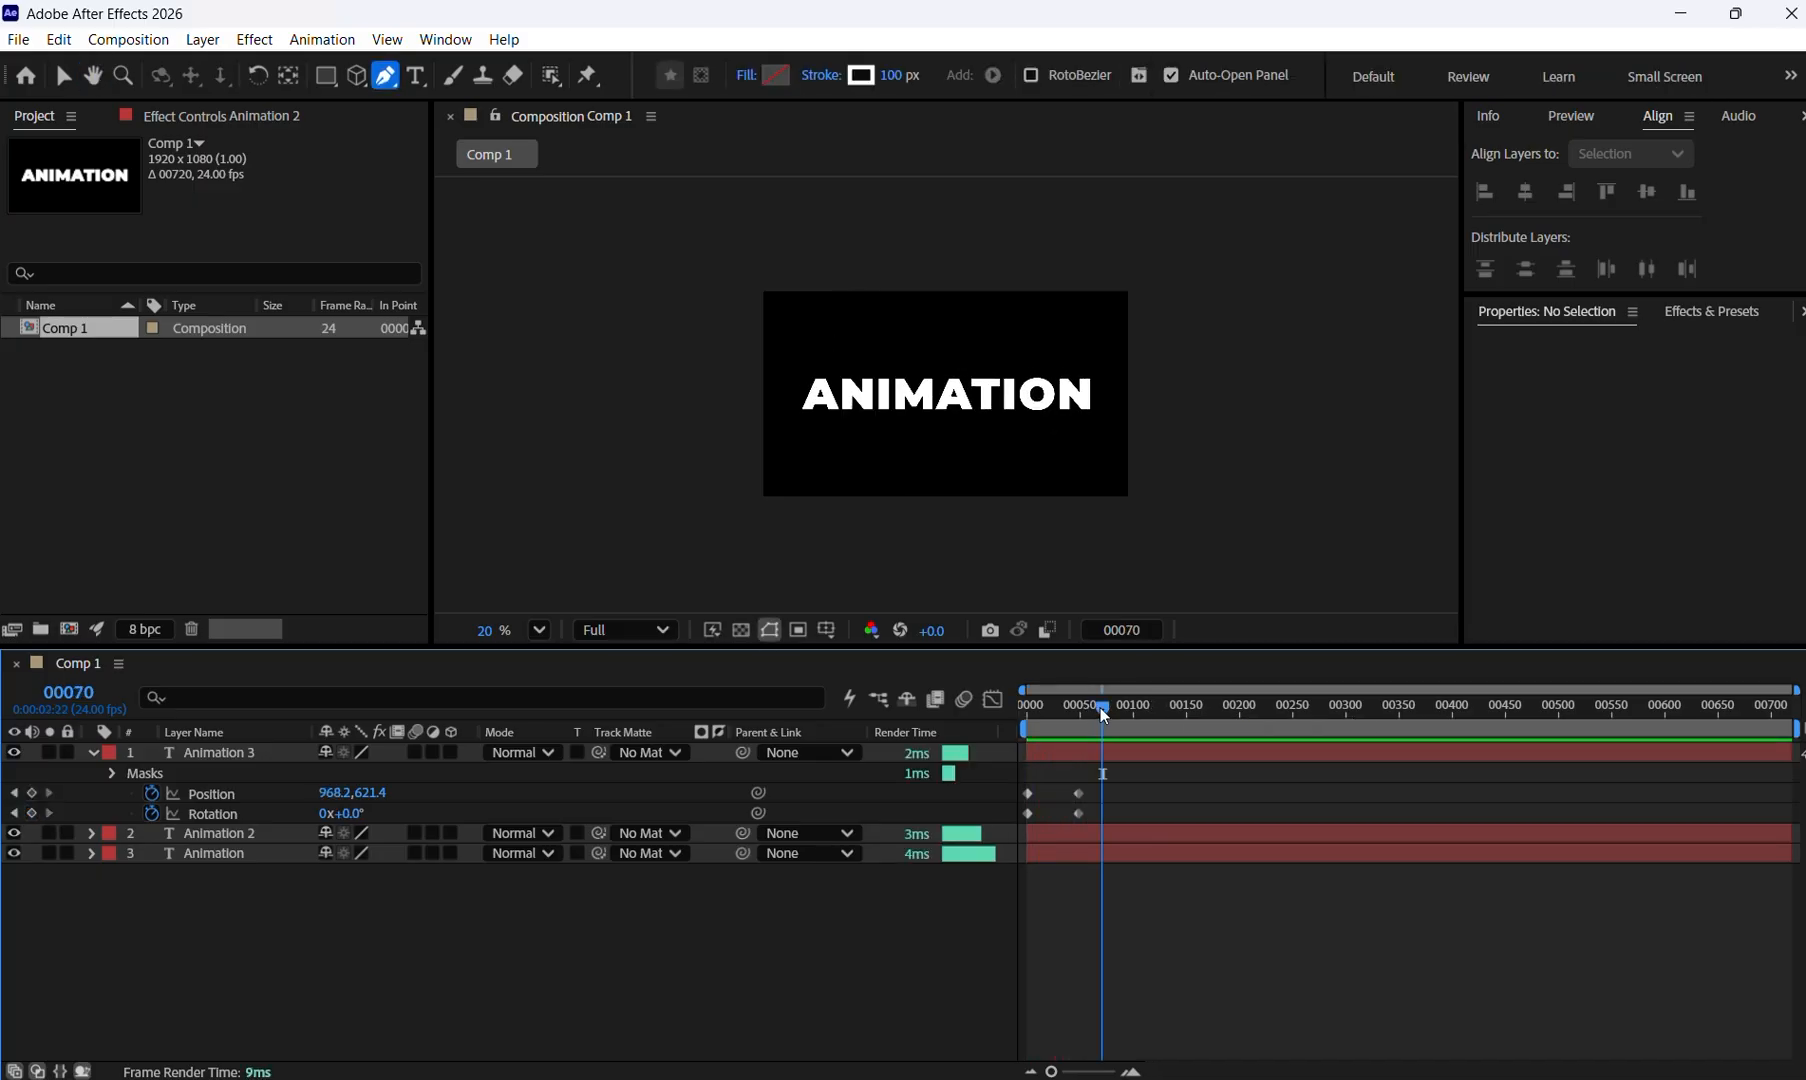
mouse_move(1101, 707)
left_mouse_down()
mouse_move(1036, 700)
mouse_move(1083, 719)
left_mouse_up()
left_click_drag(1099, 783, 1168, 799)
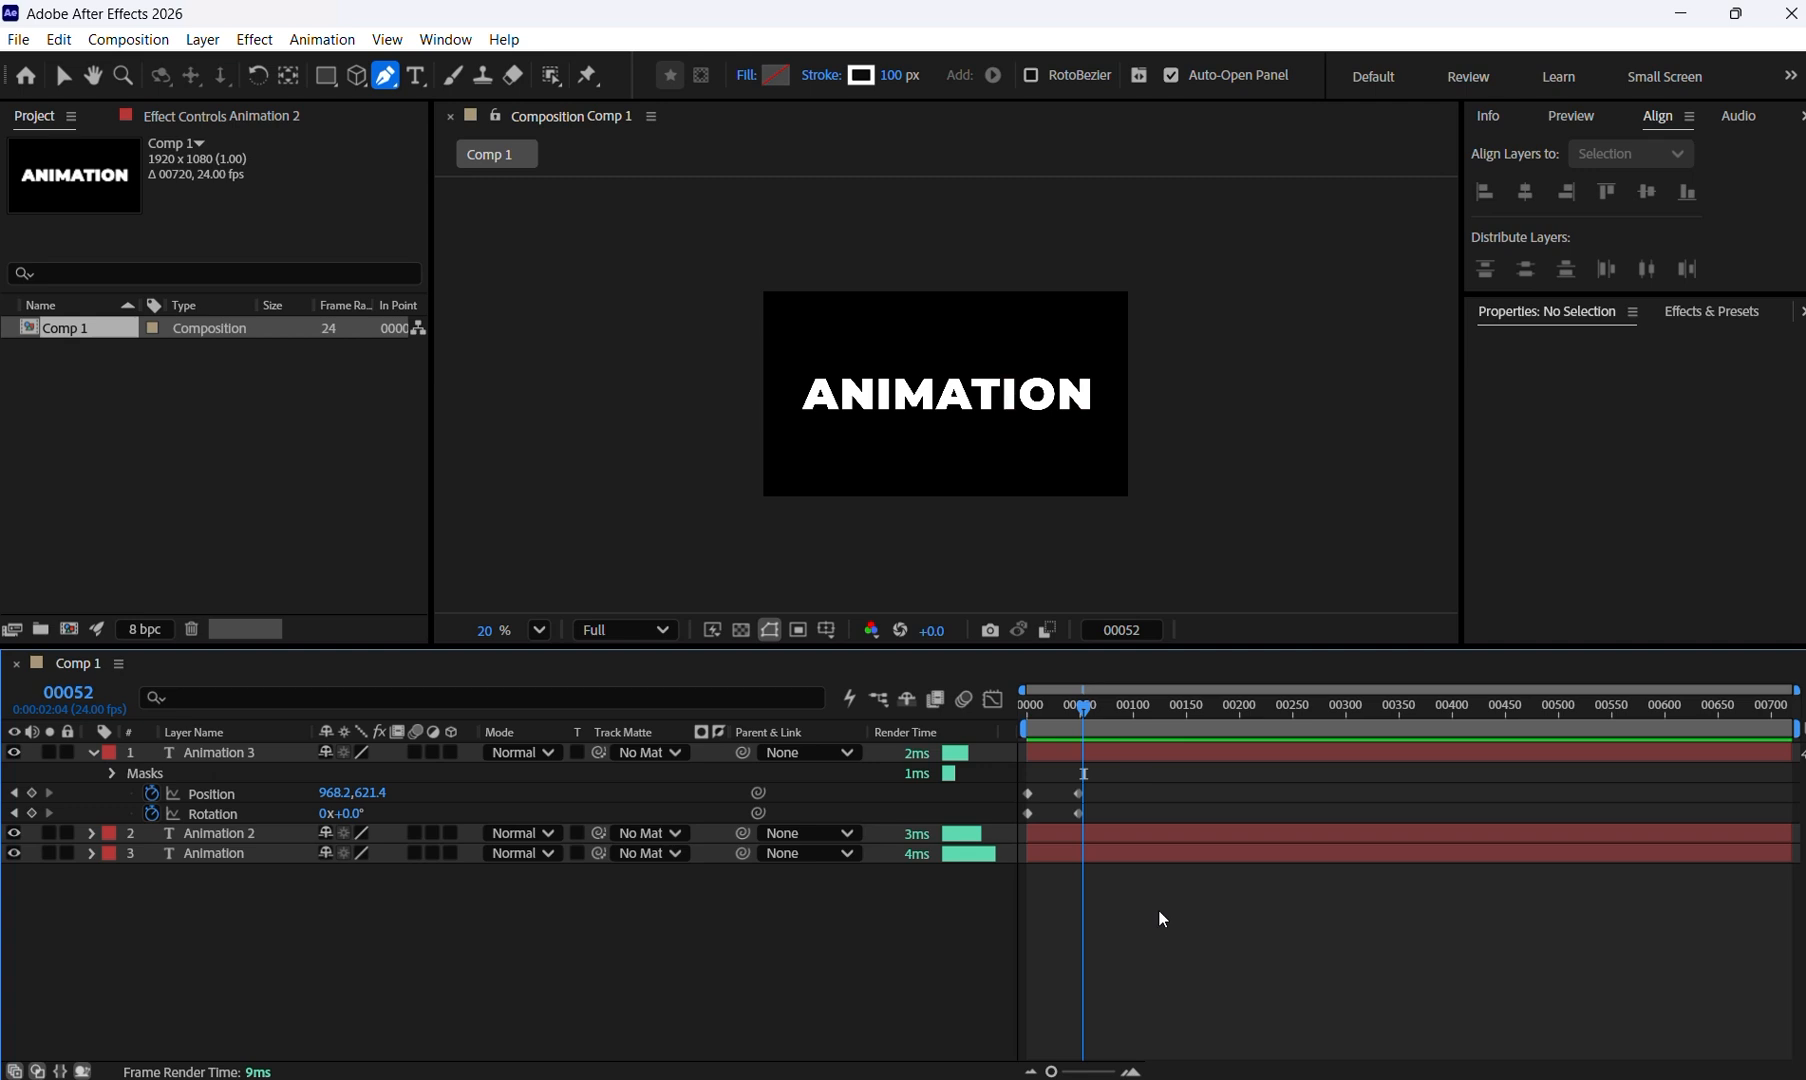
Reveal the keyframed Position and Rotation properties of all three Animation text layers.
left_click(220, 853)
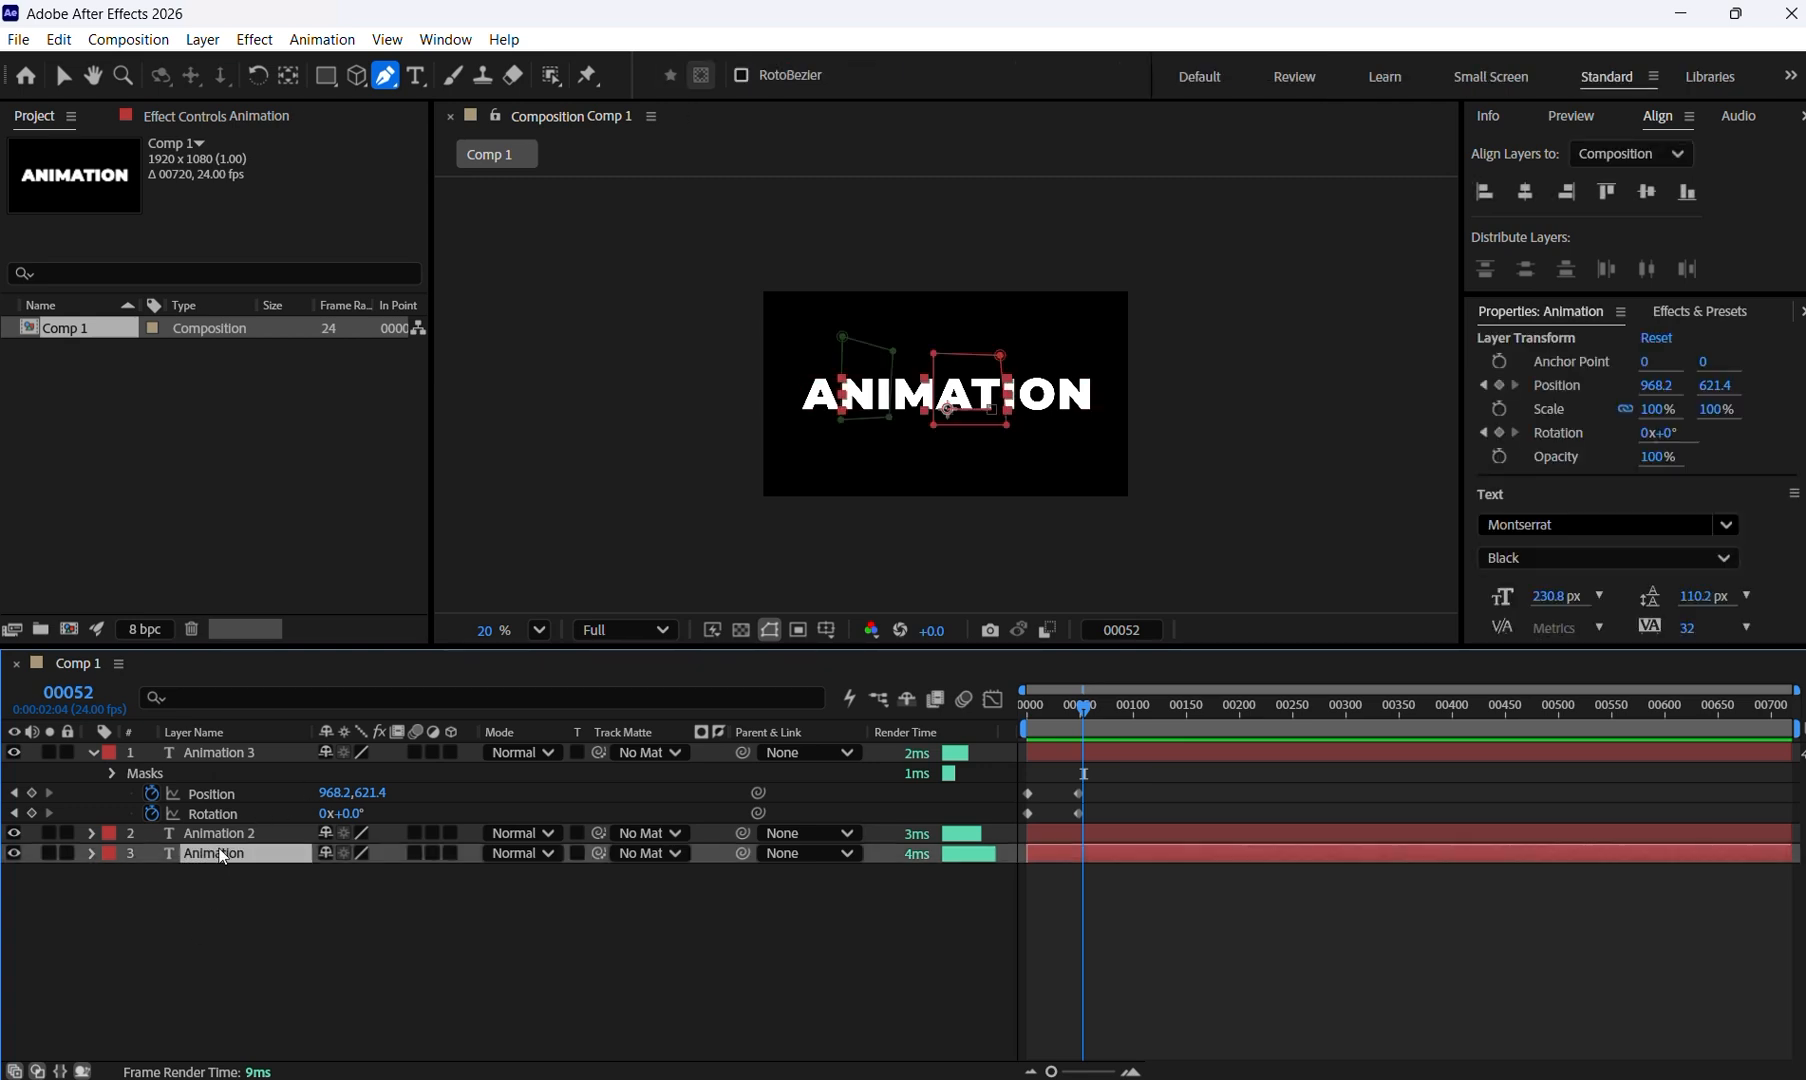
left_click(232, 752, "shift")
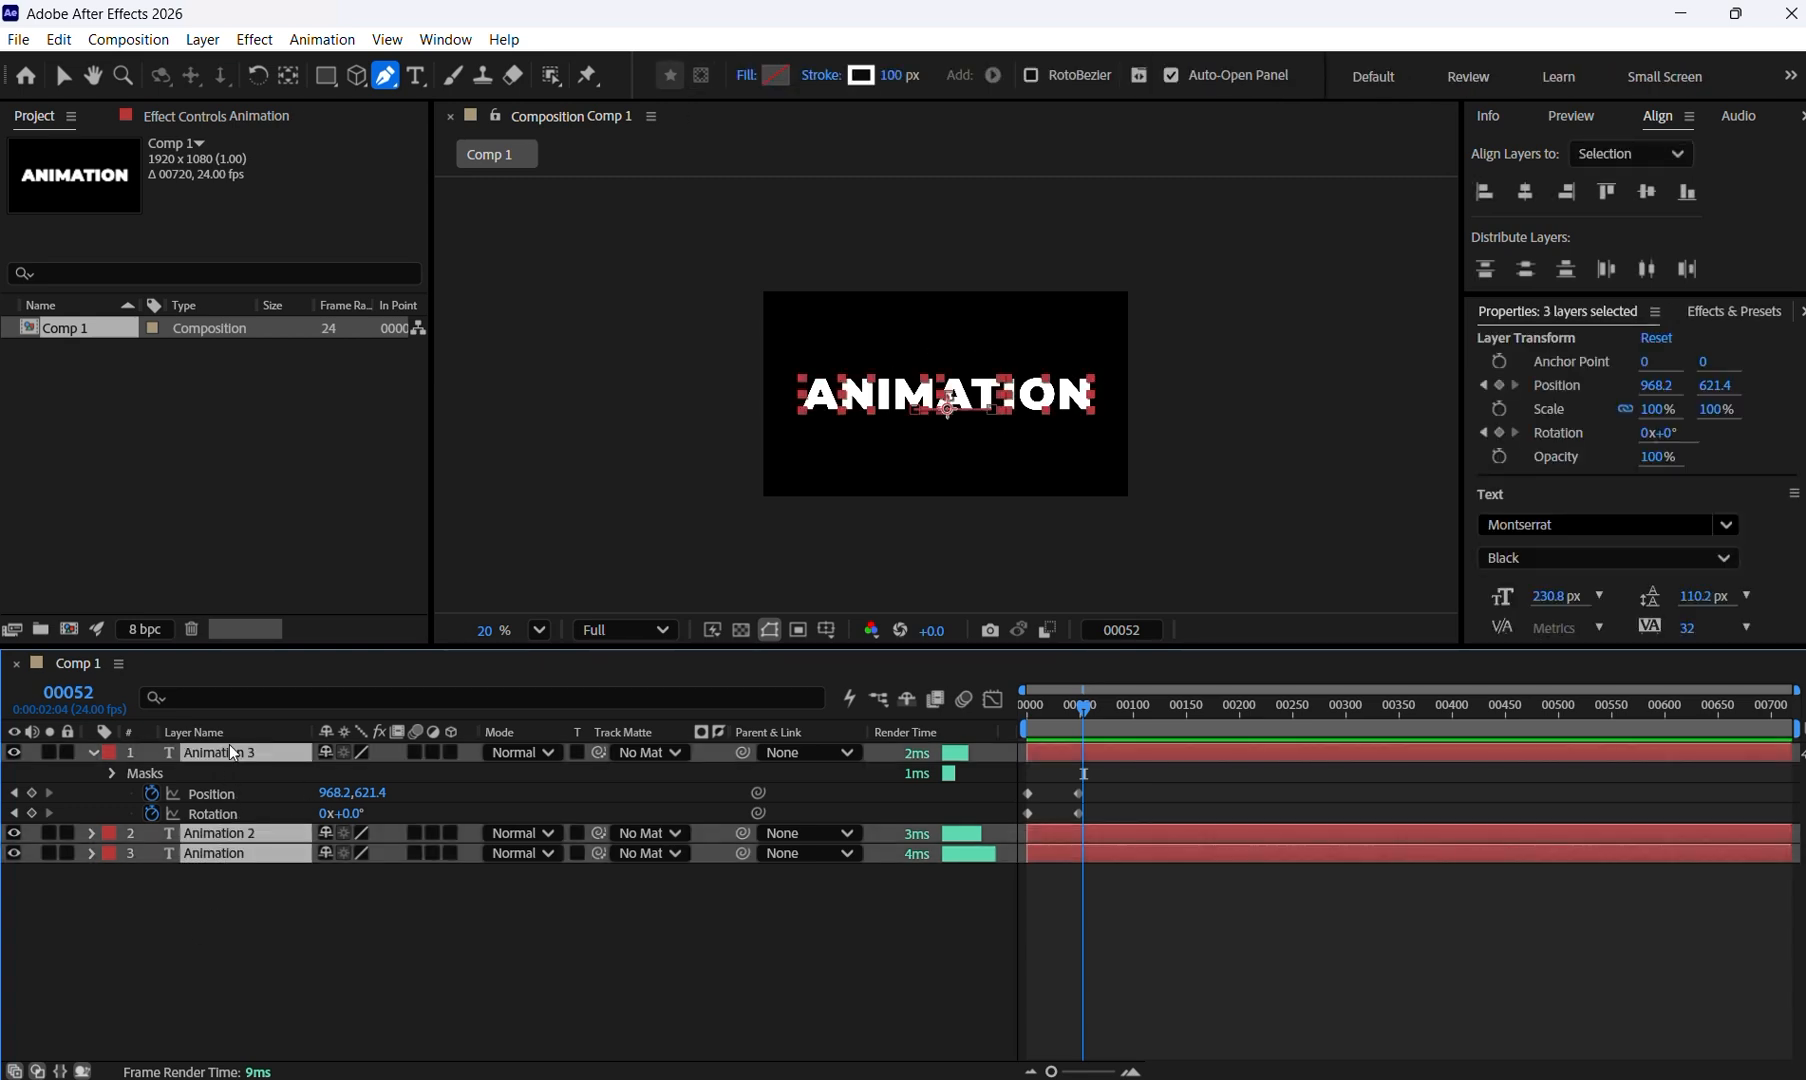
key("u")
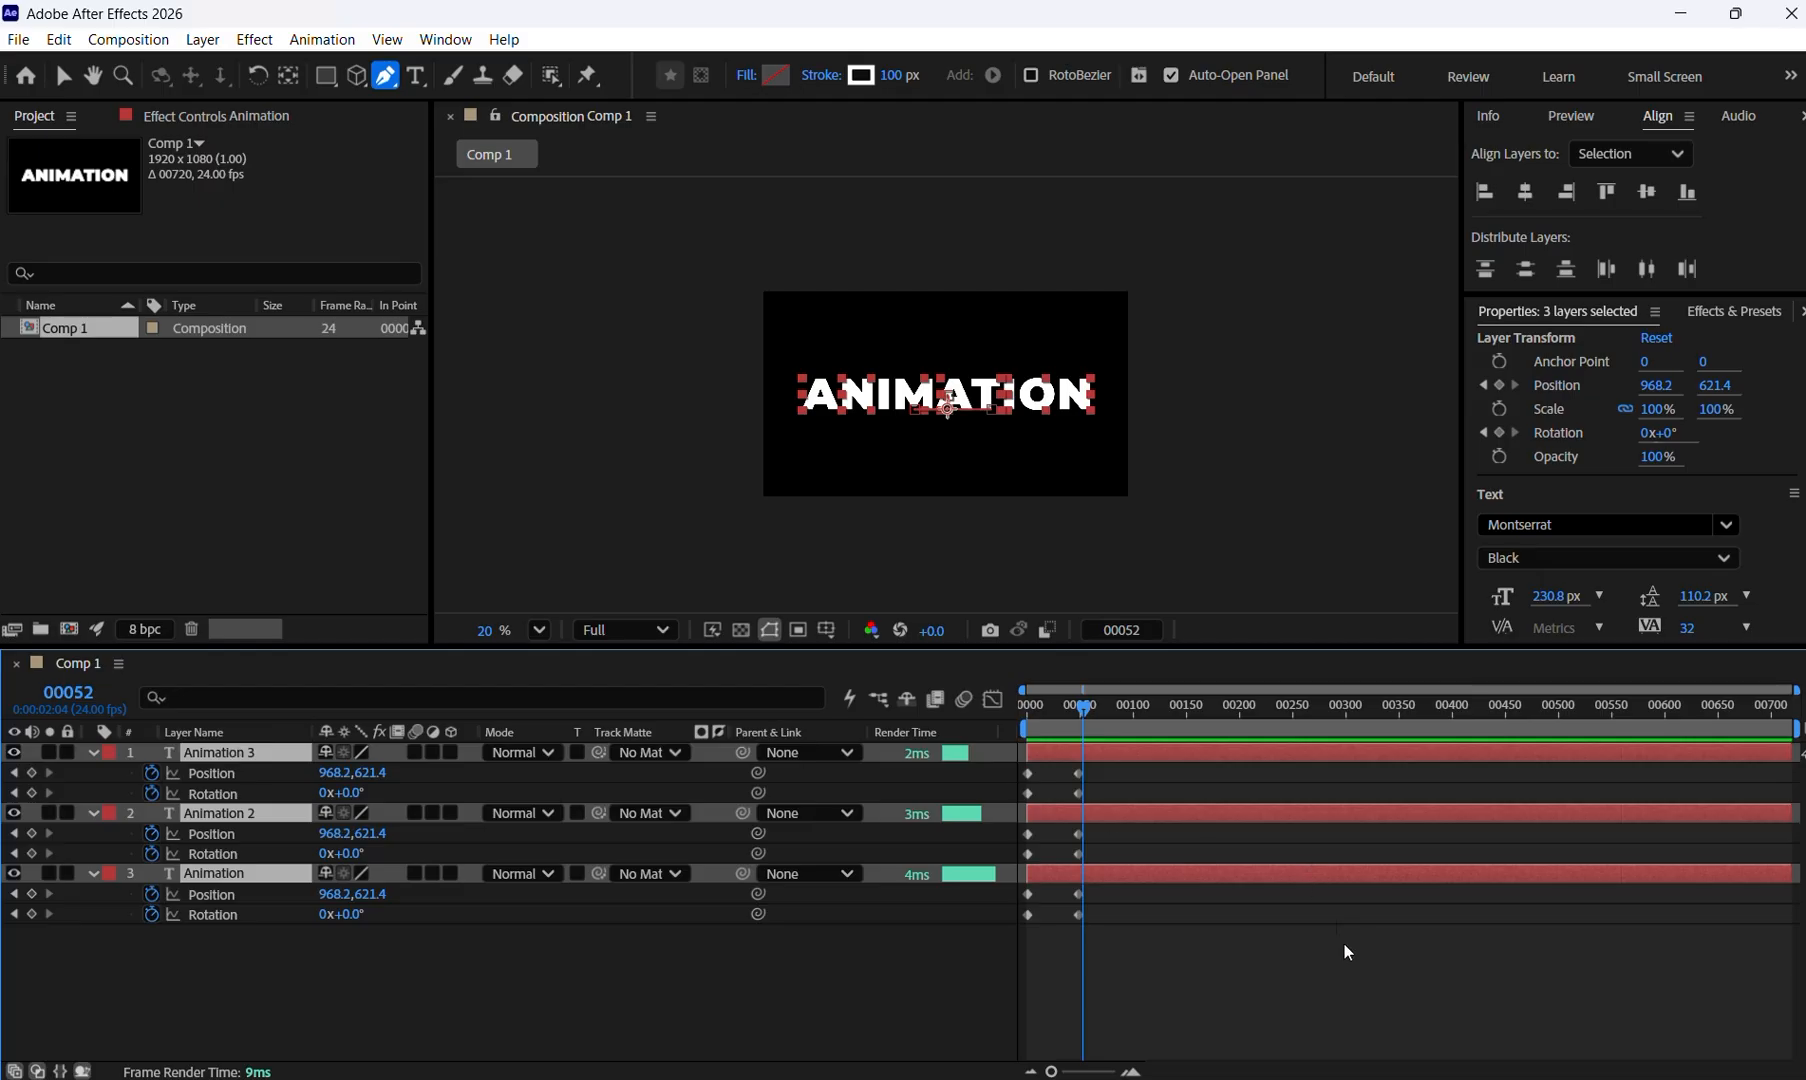
left_click(1146, 920)
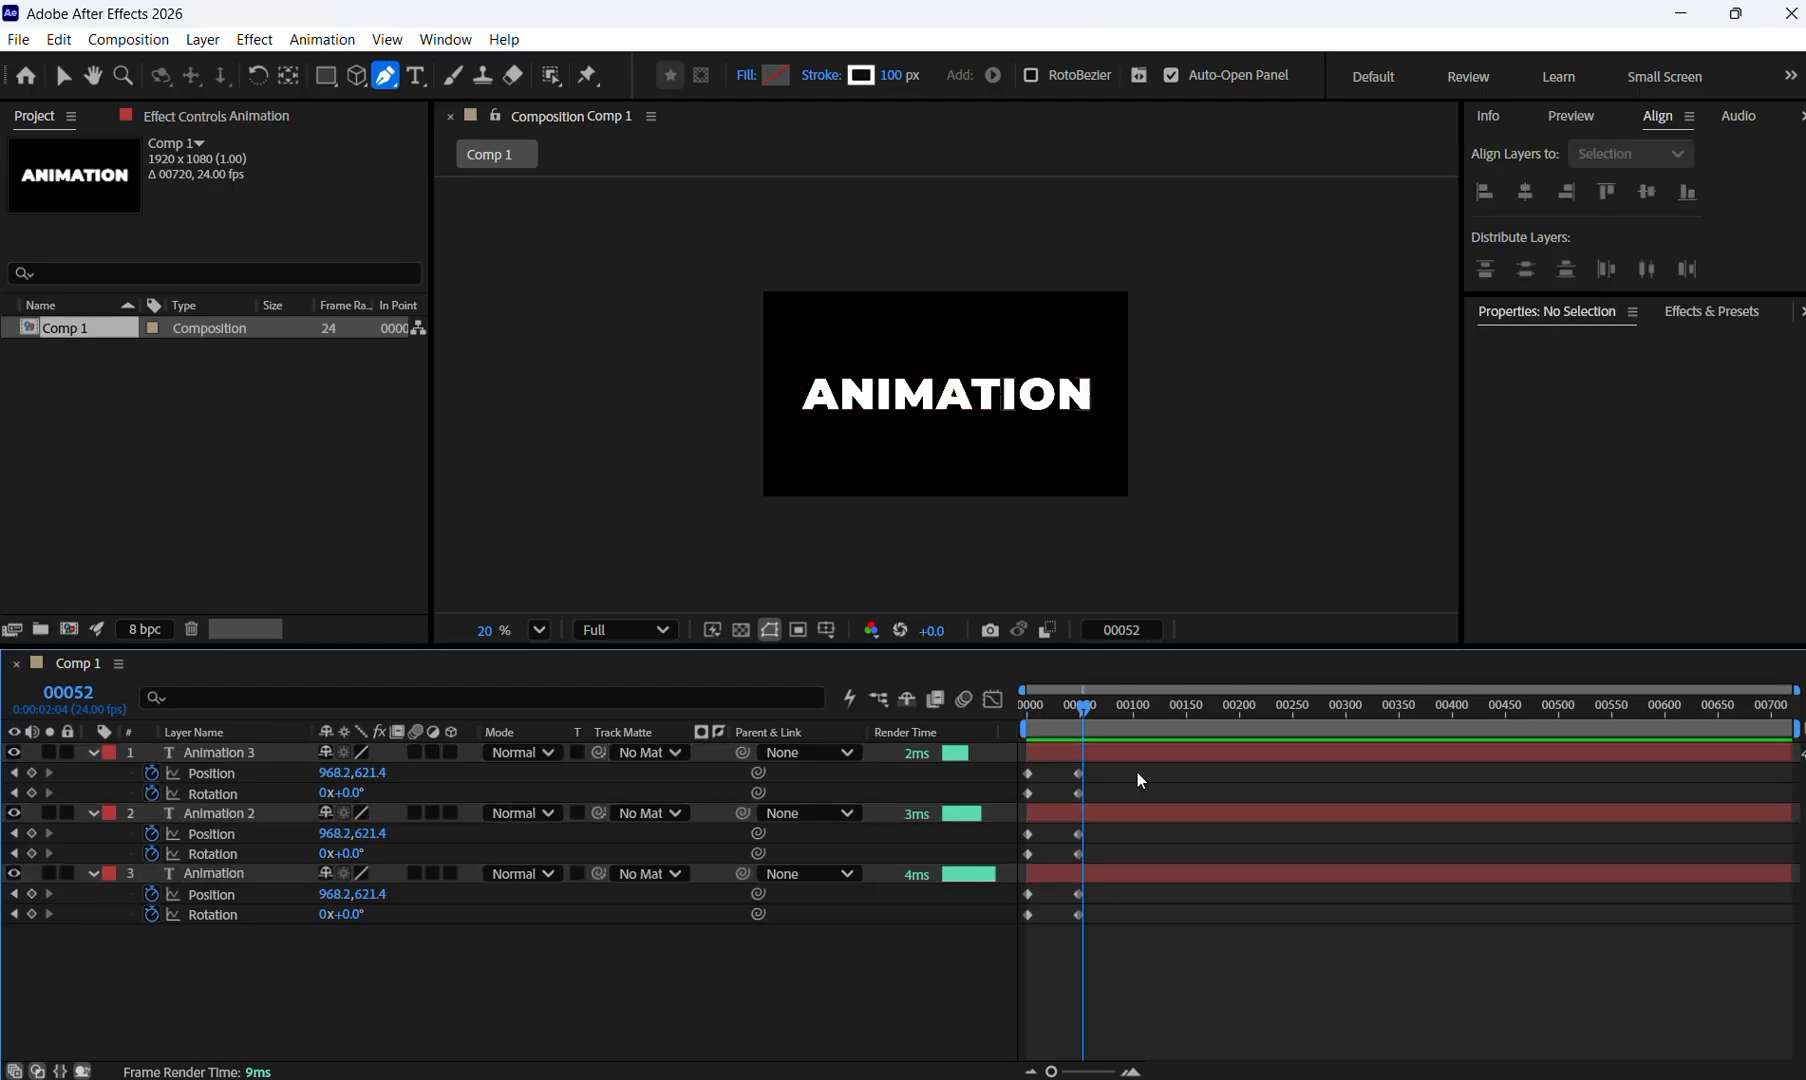
Move the ending Position and Rotation keyframes of all three layers earlier to about frame 27.
left_click_drag(1137, 770, 1050, 1035)
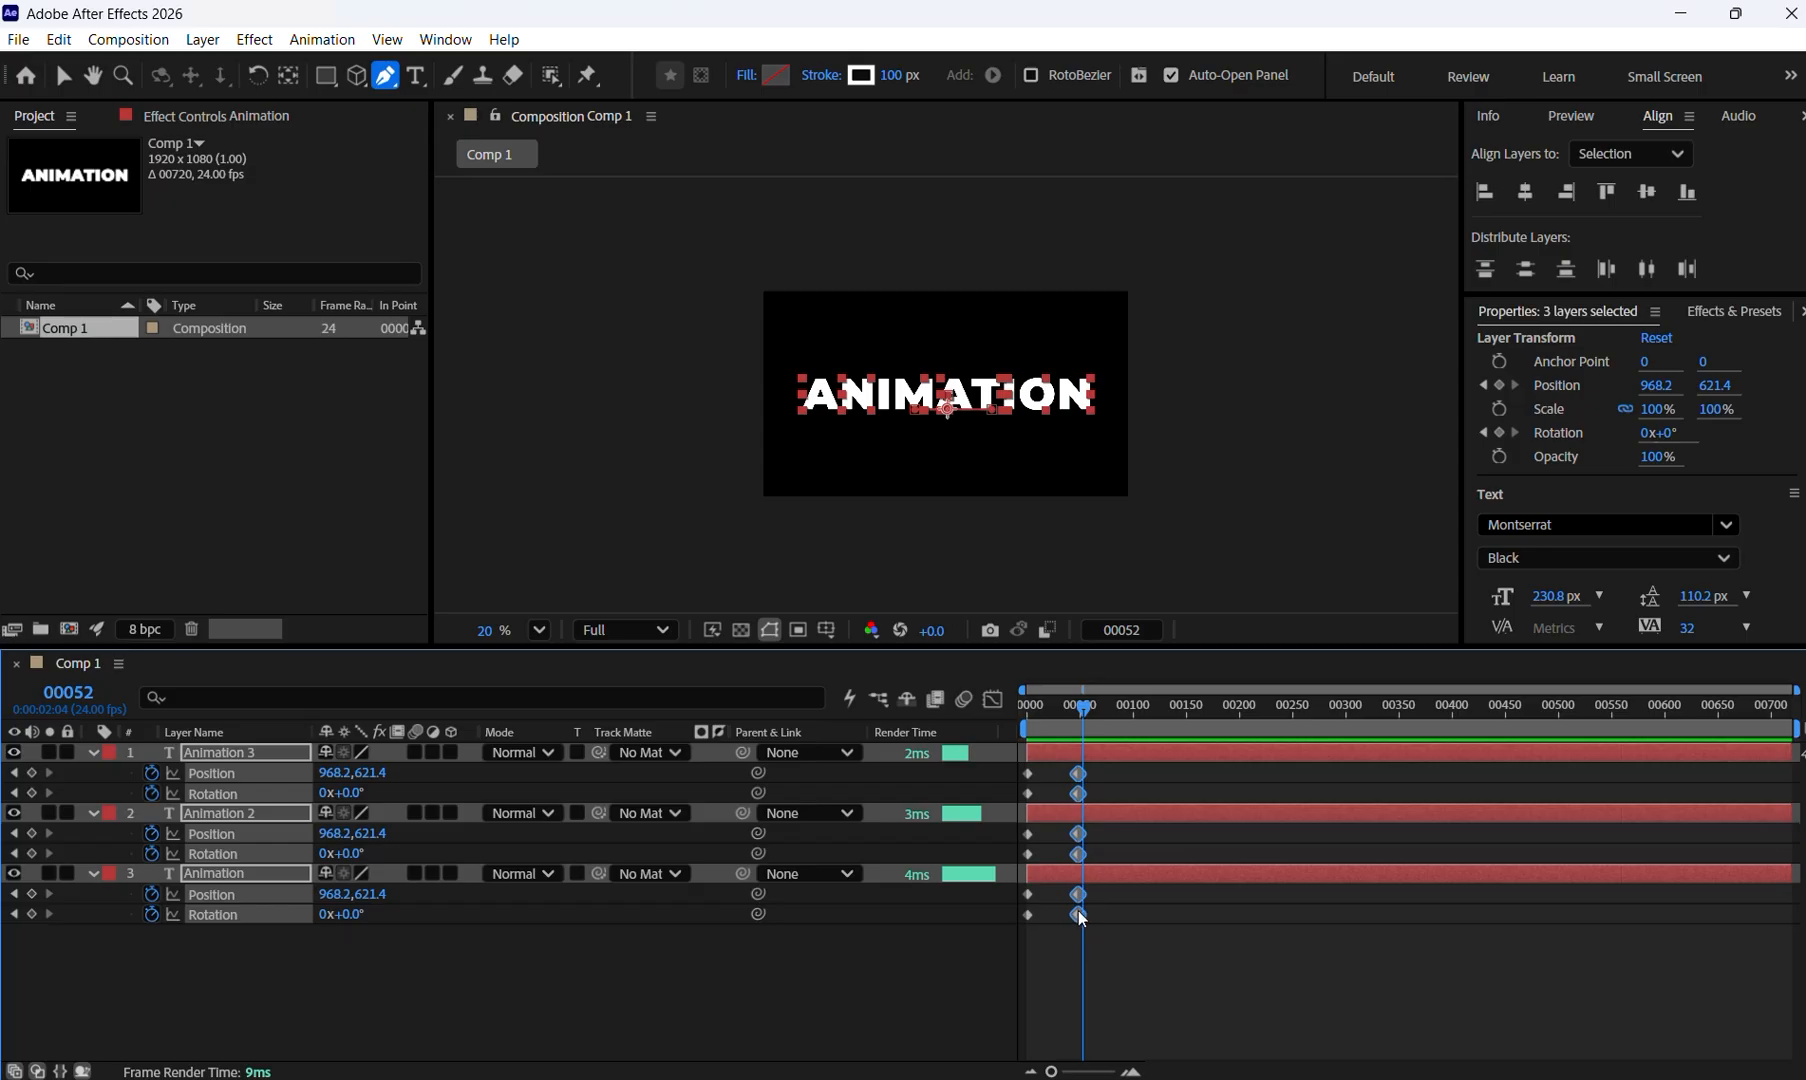
left_click_drag(1078, 912, 1057, 914)
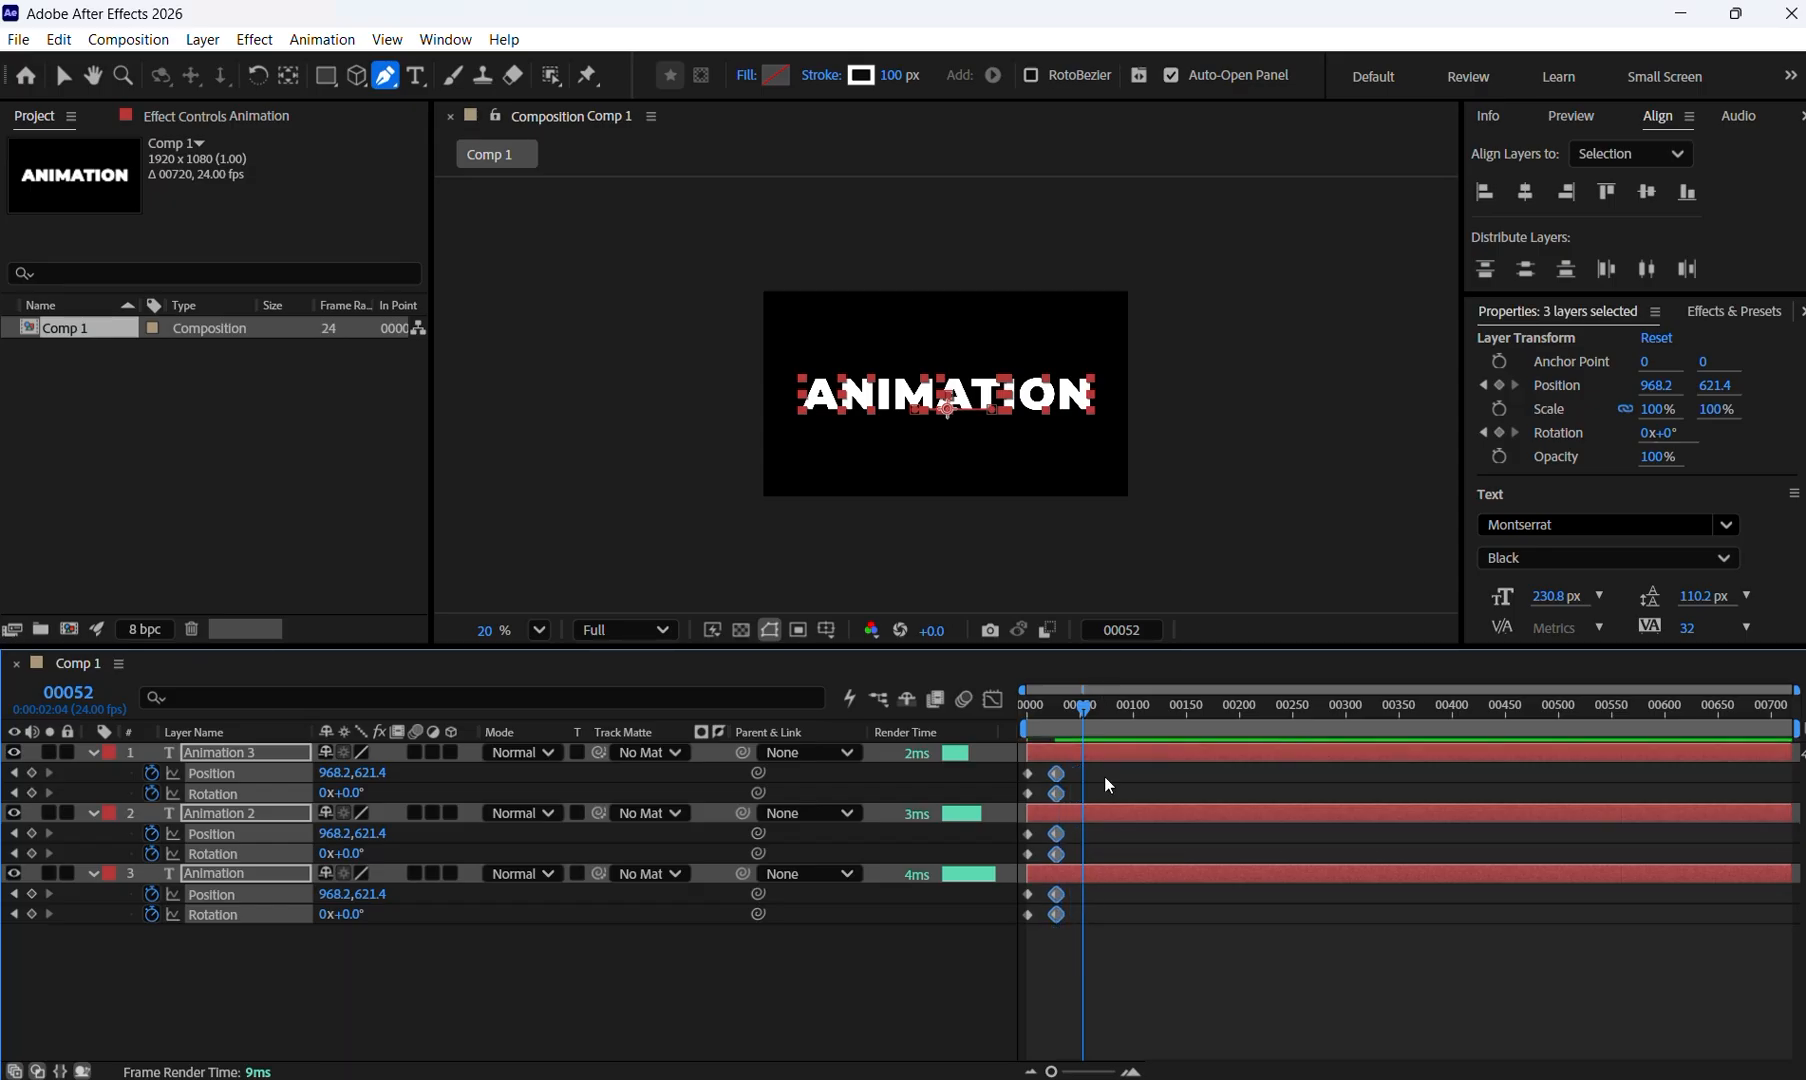
left_click(1155, 922)
Play the retimed letter animation from frame 0 to check its shorter duration.
left_click(1051, 706)
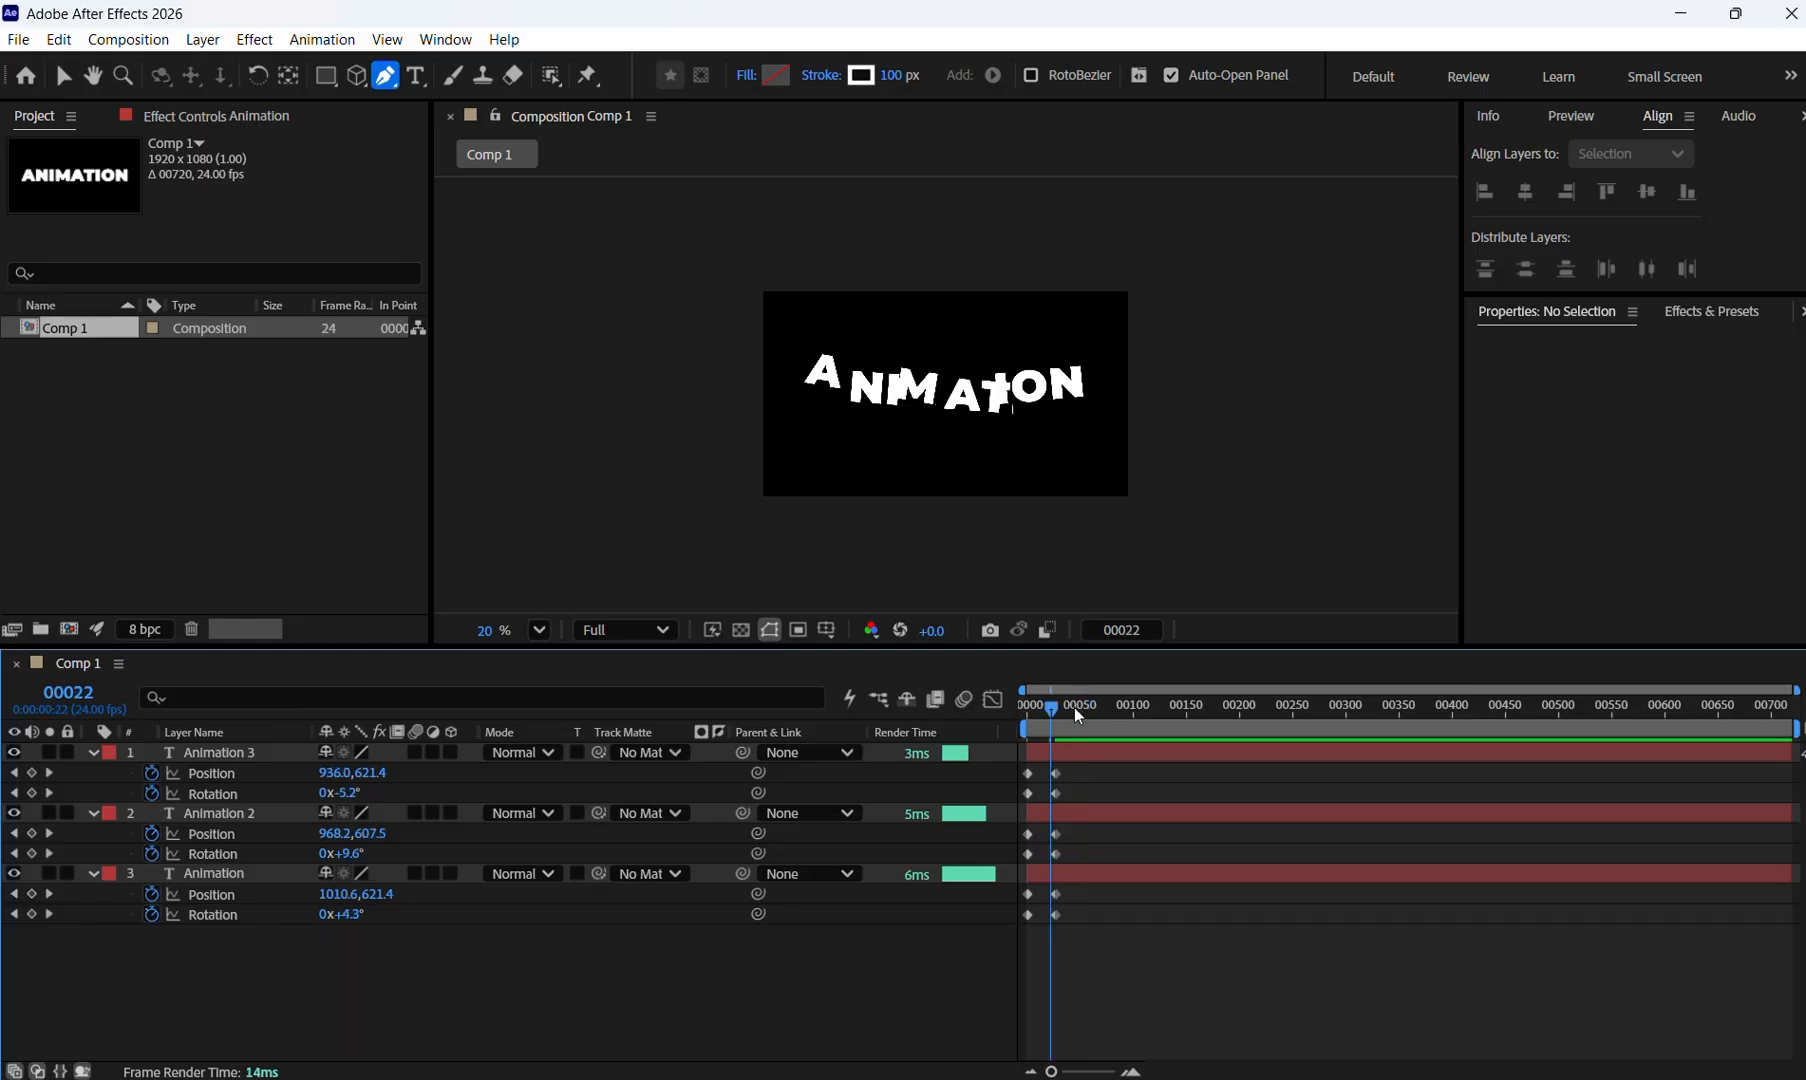
left_click_drag(1050, 708, 1020, 709)
key("space")
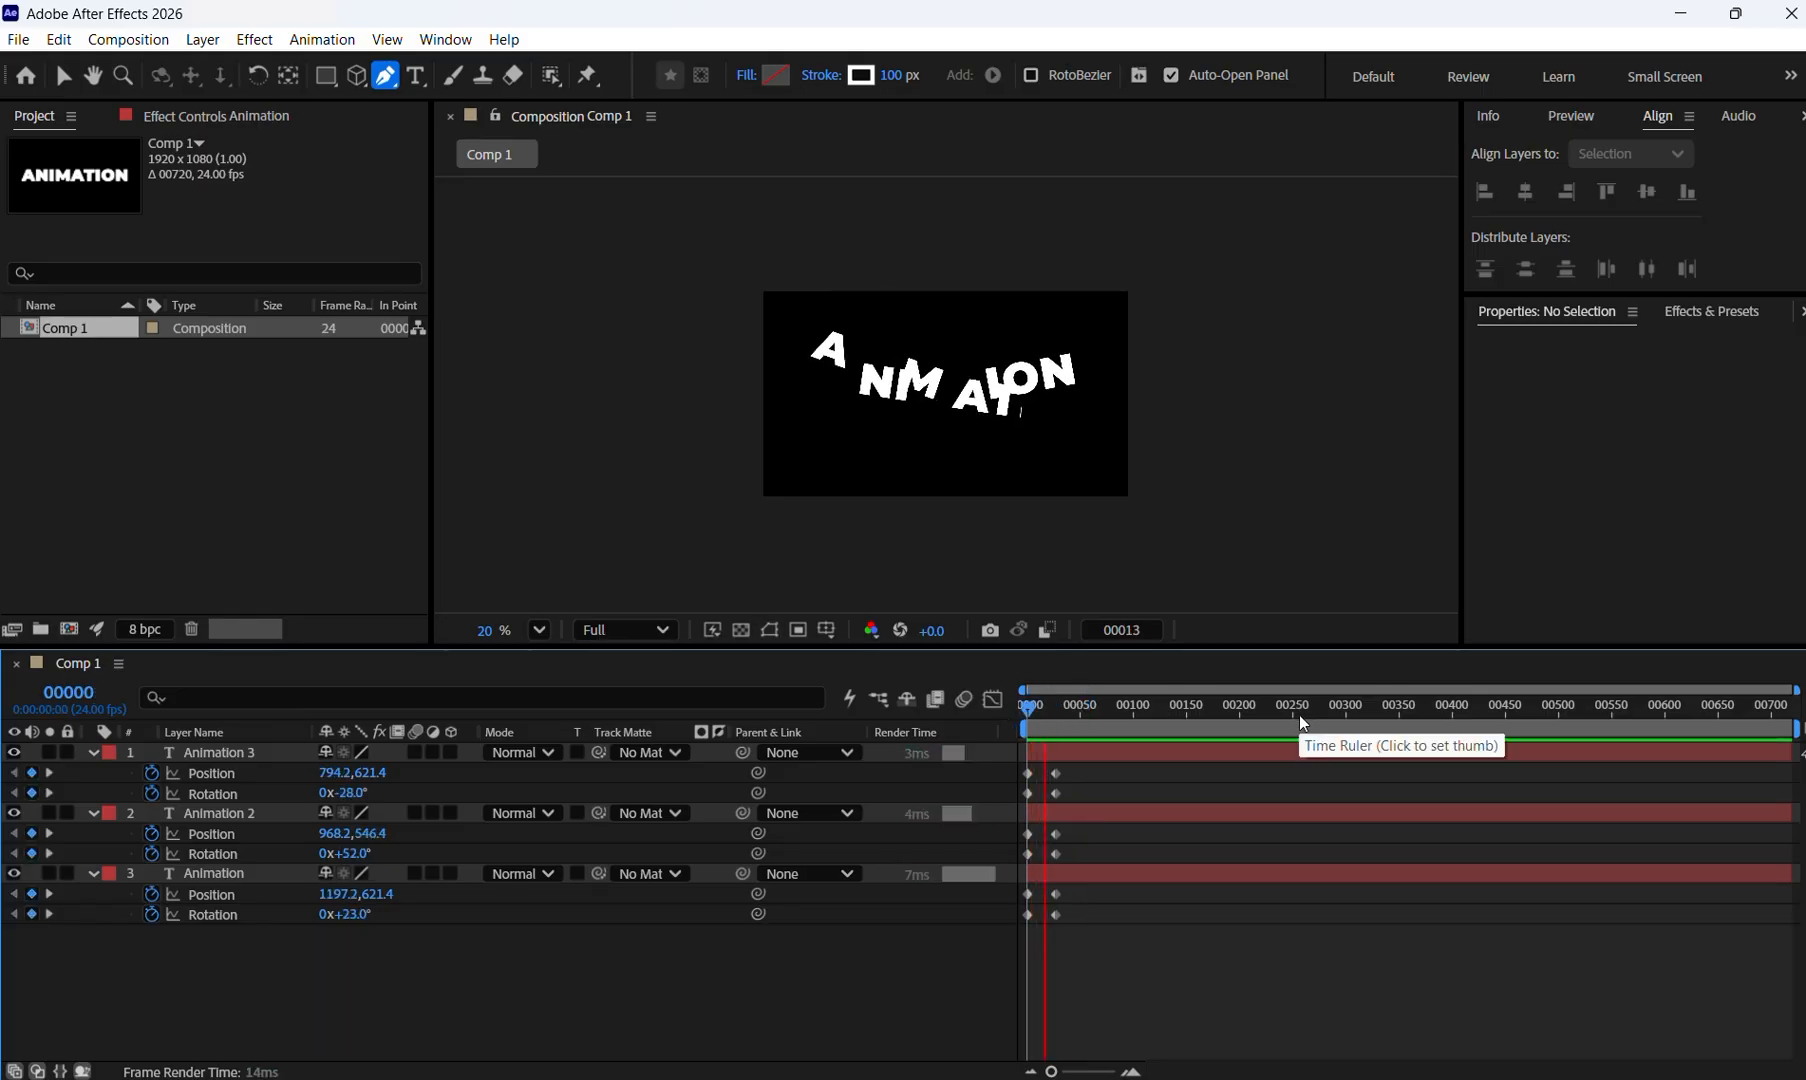
key("space")
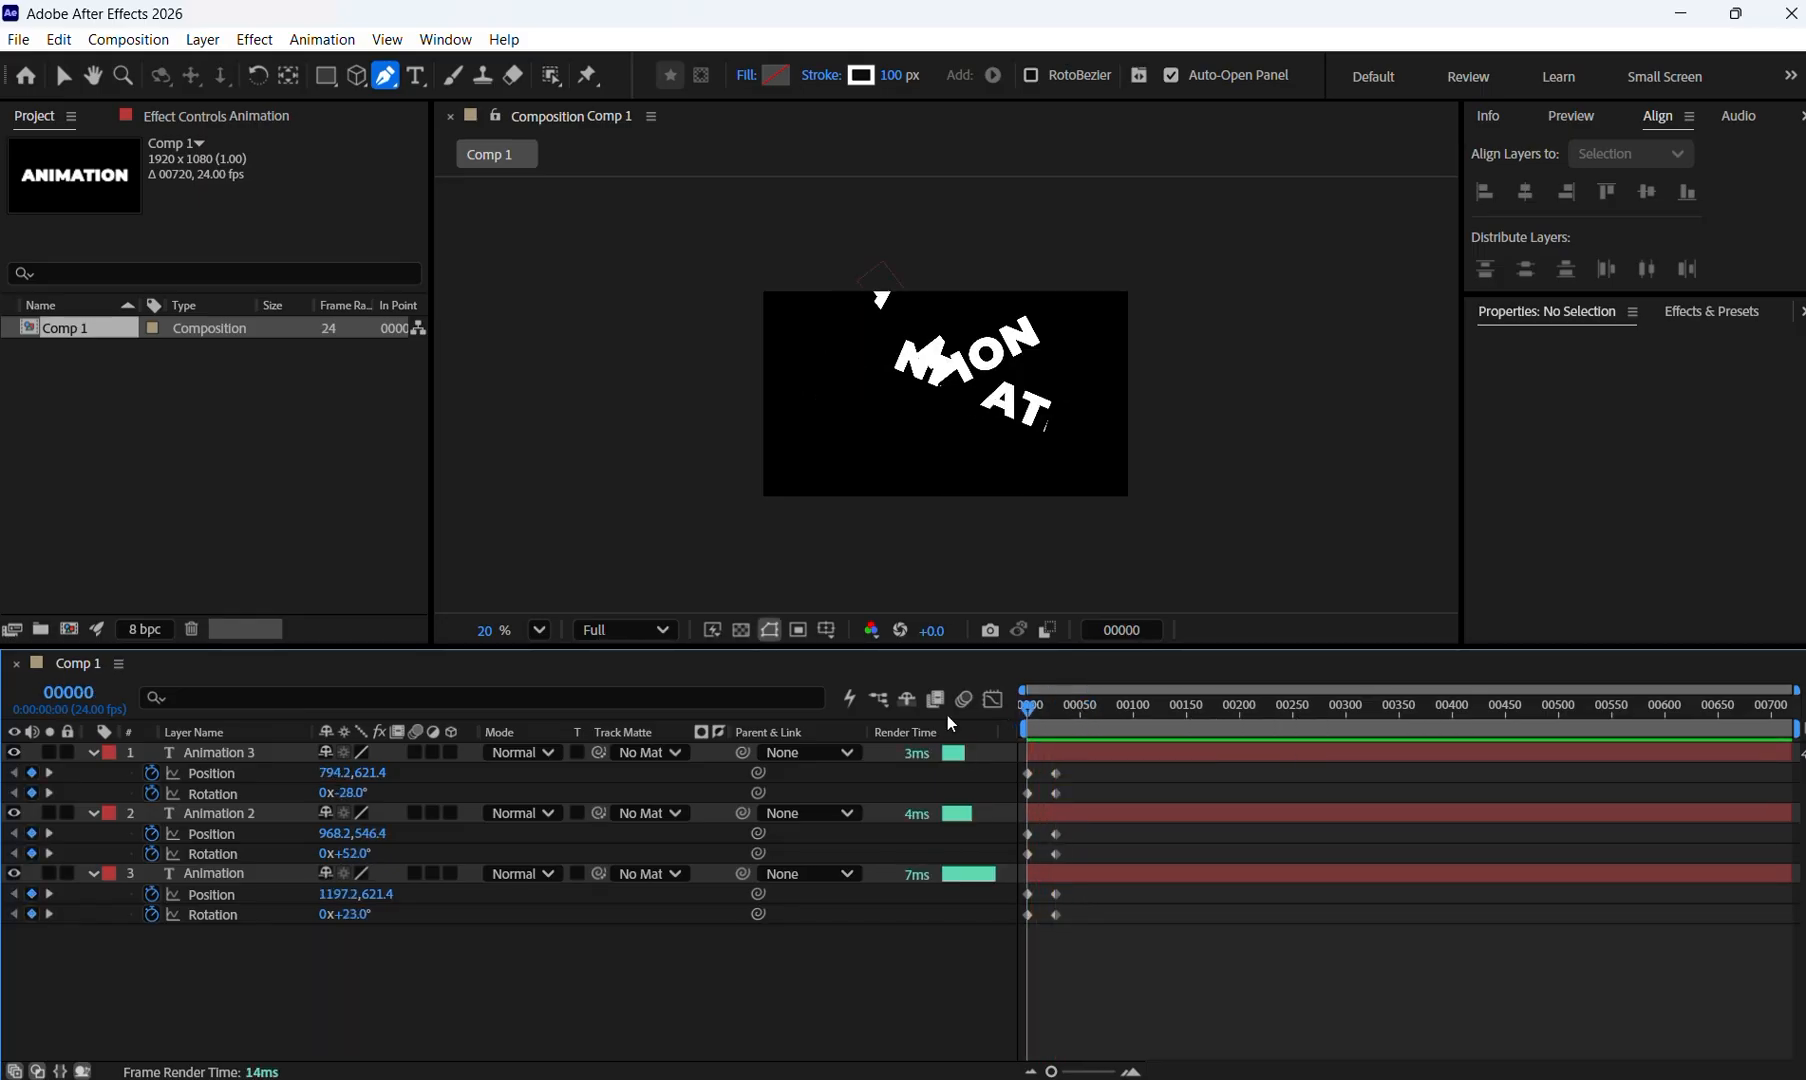
key("space")
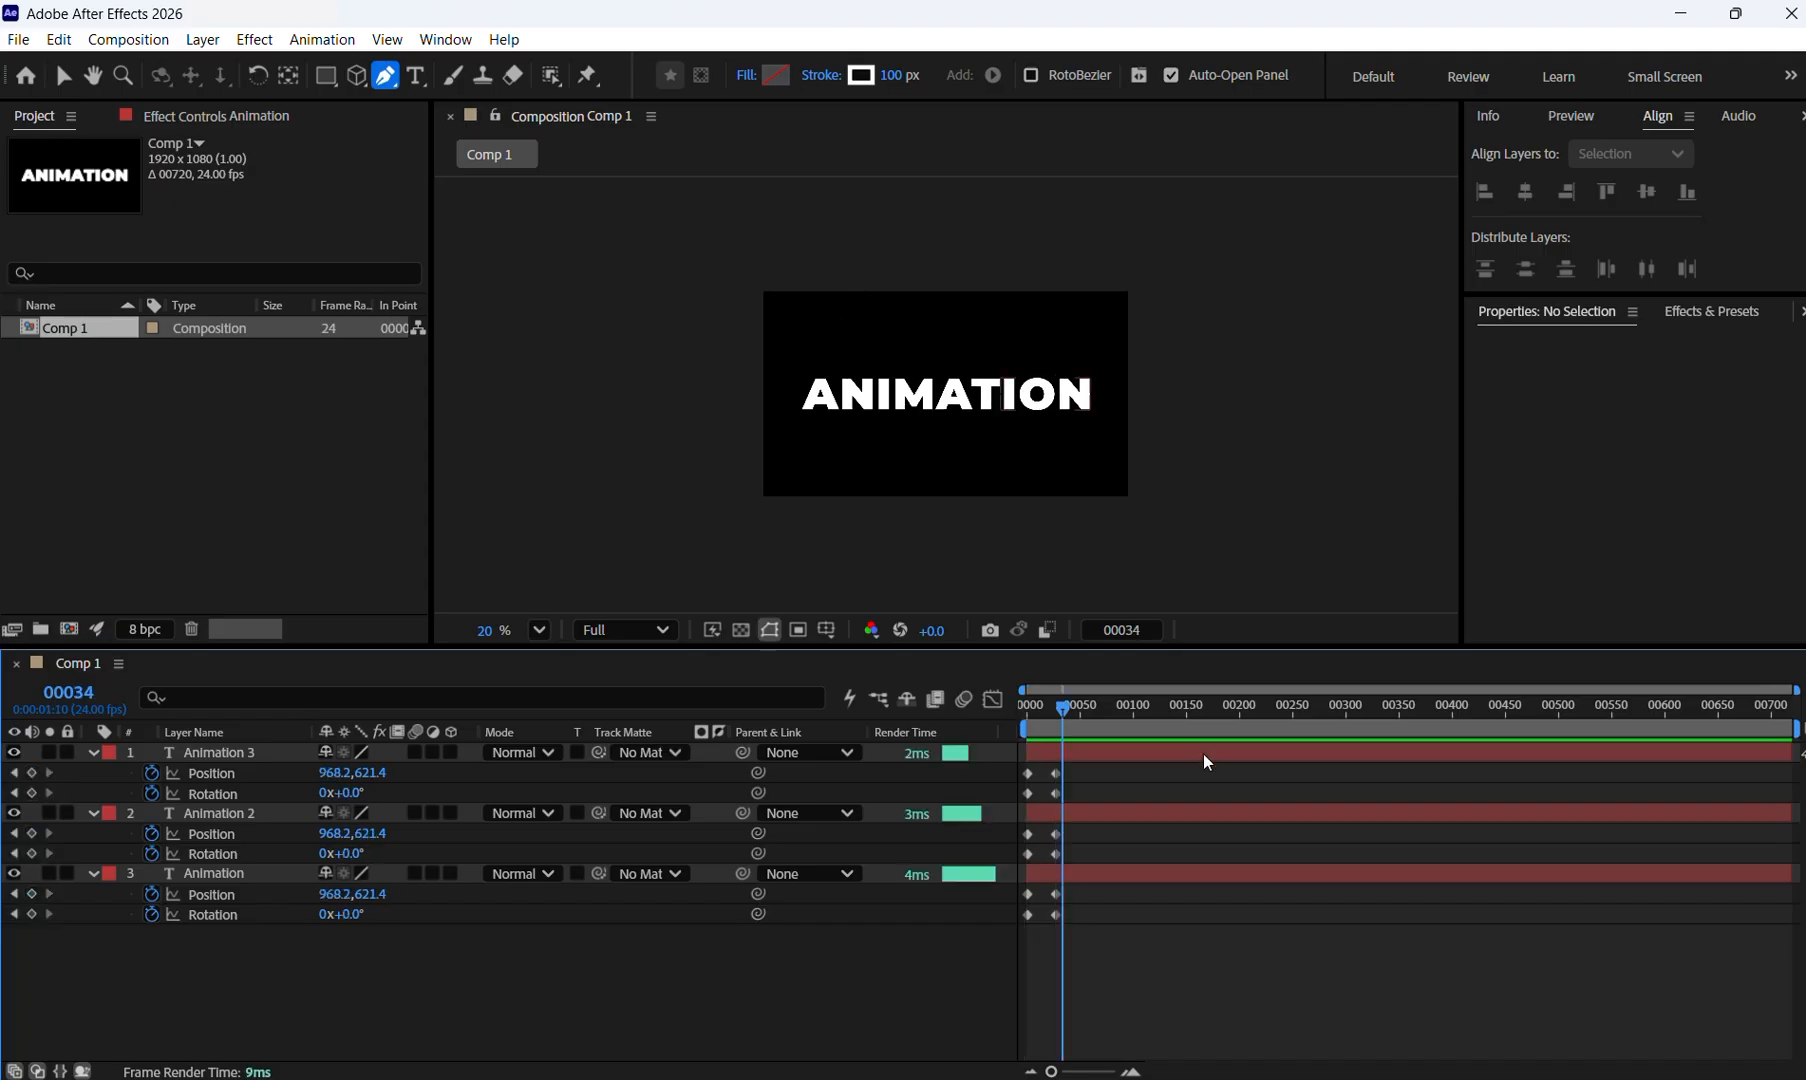
left_click_drag(1140, 873, 1078, 935)
left_click(1076, 934)
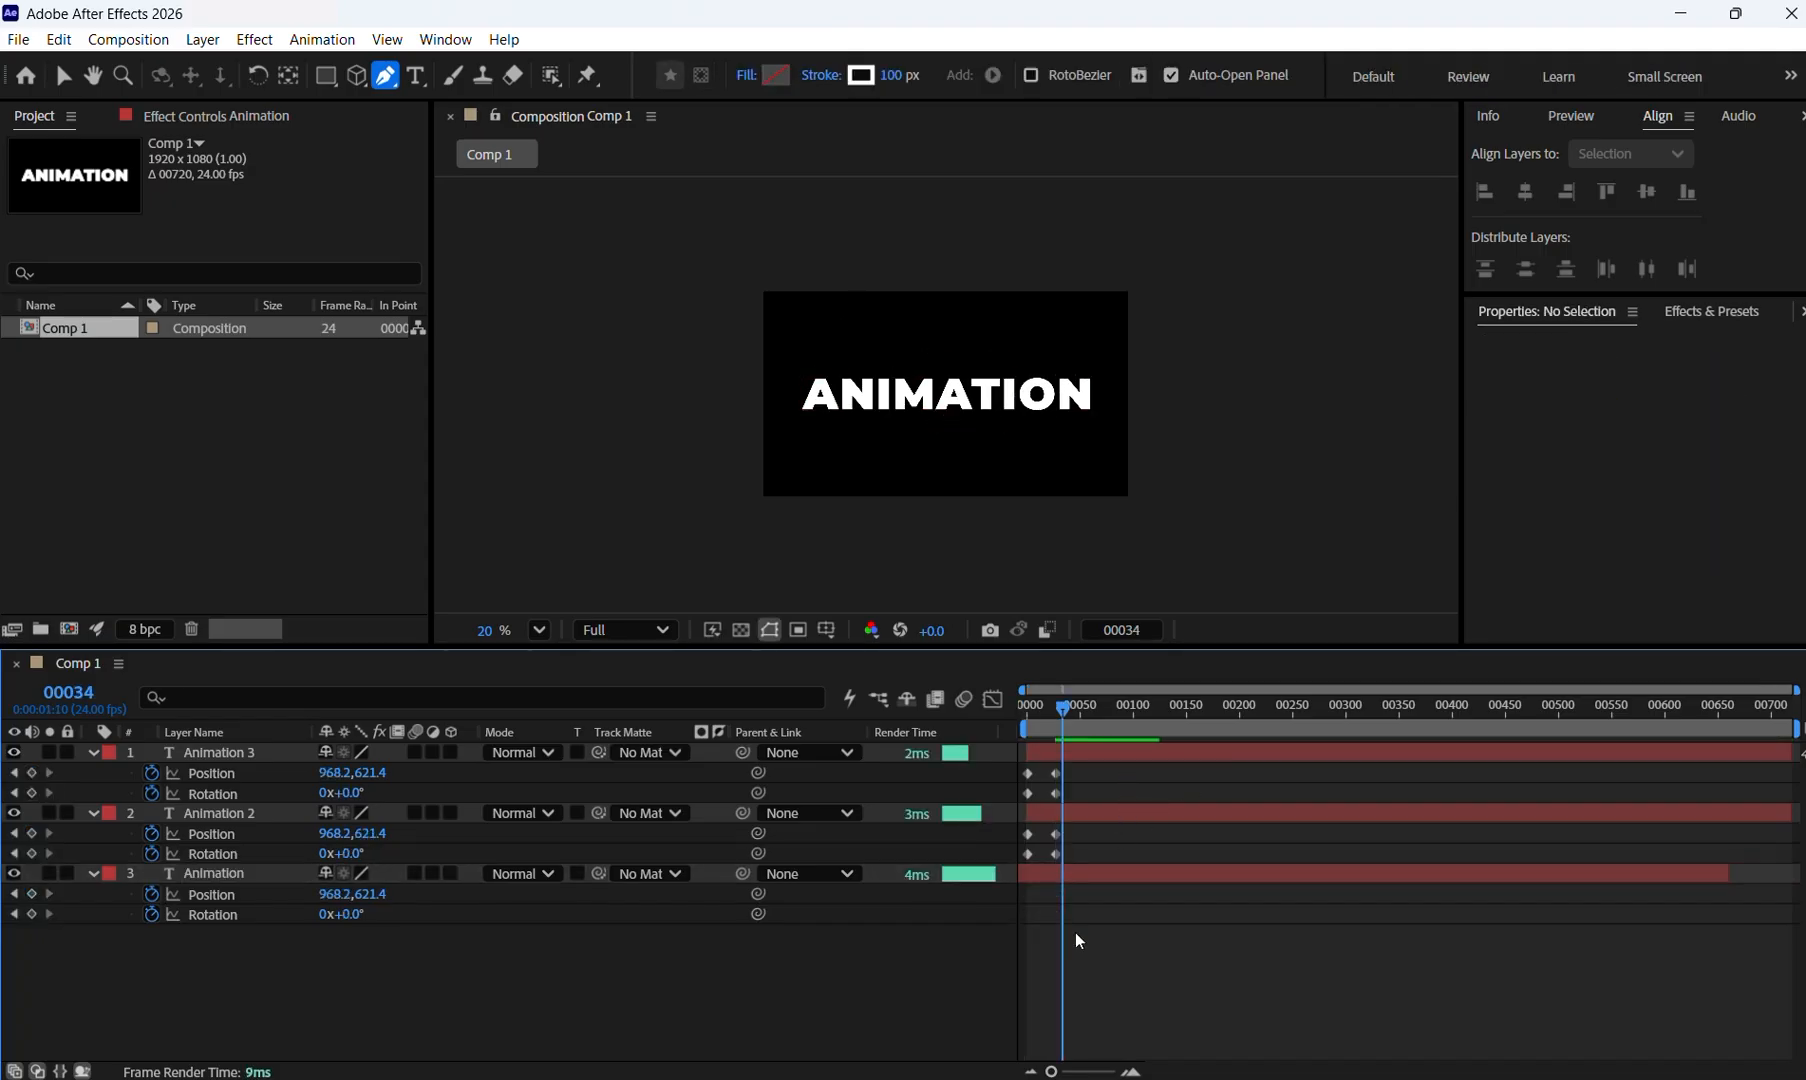
key("ctrl+z")
left_click(1146, 966)
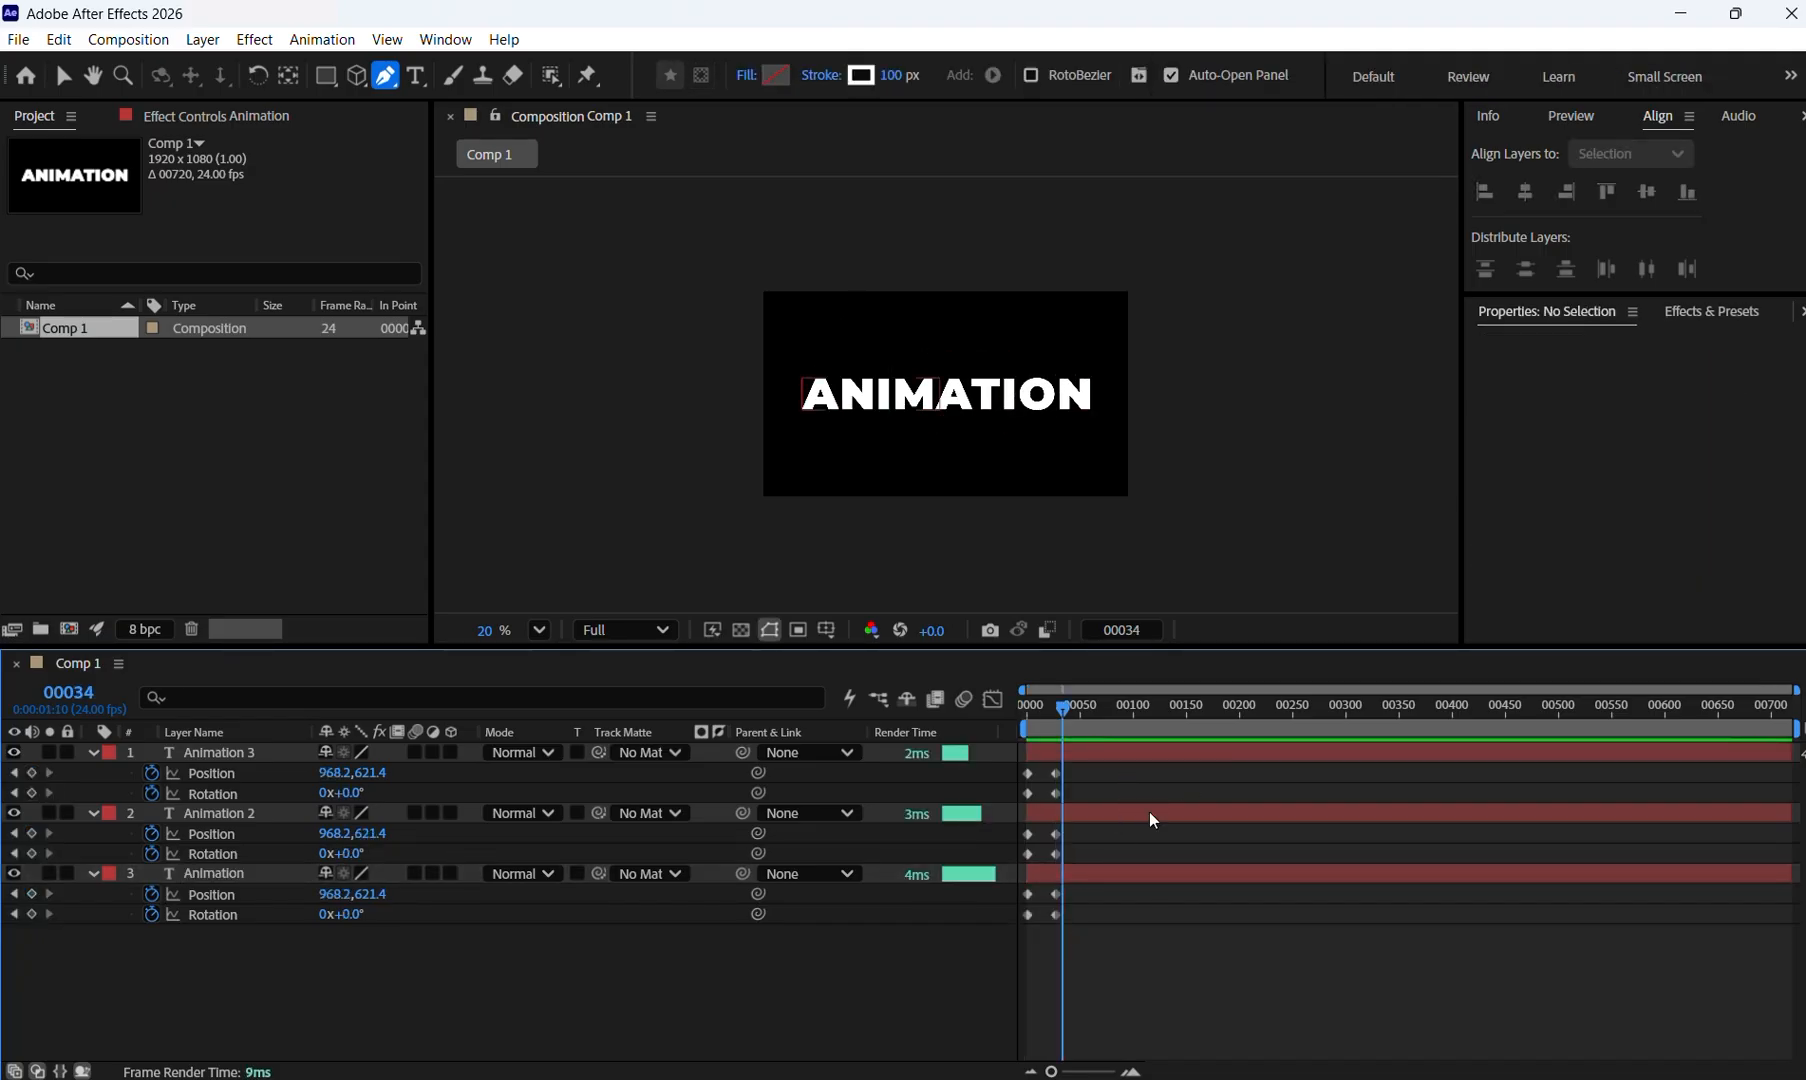
Apply Easy Ease to all Position and Rotation keyframes of the three layers and show their curves in the speed graph.
left_click_drag(1132, 973, 1022, 776)
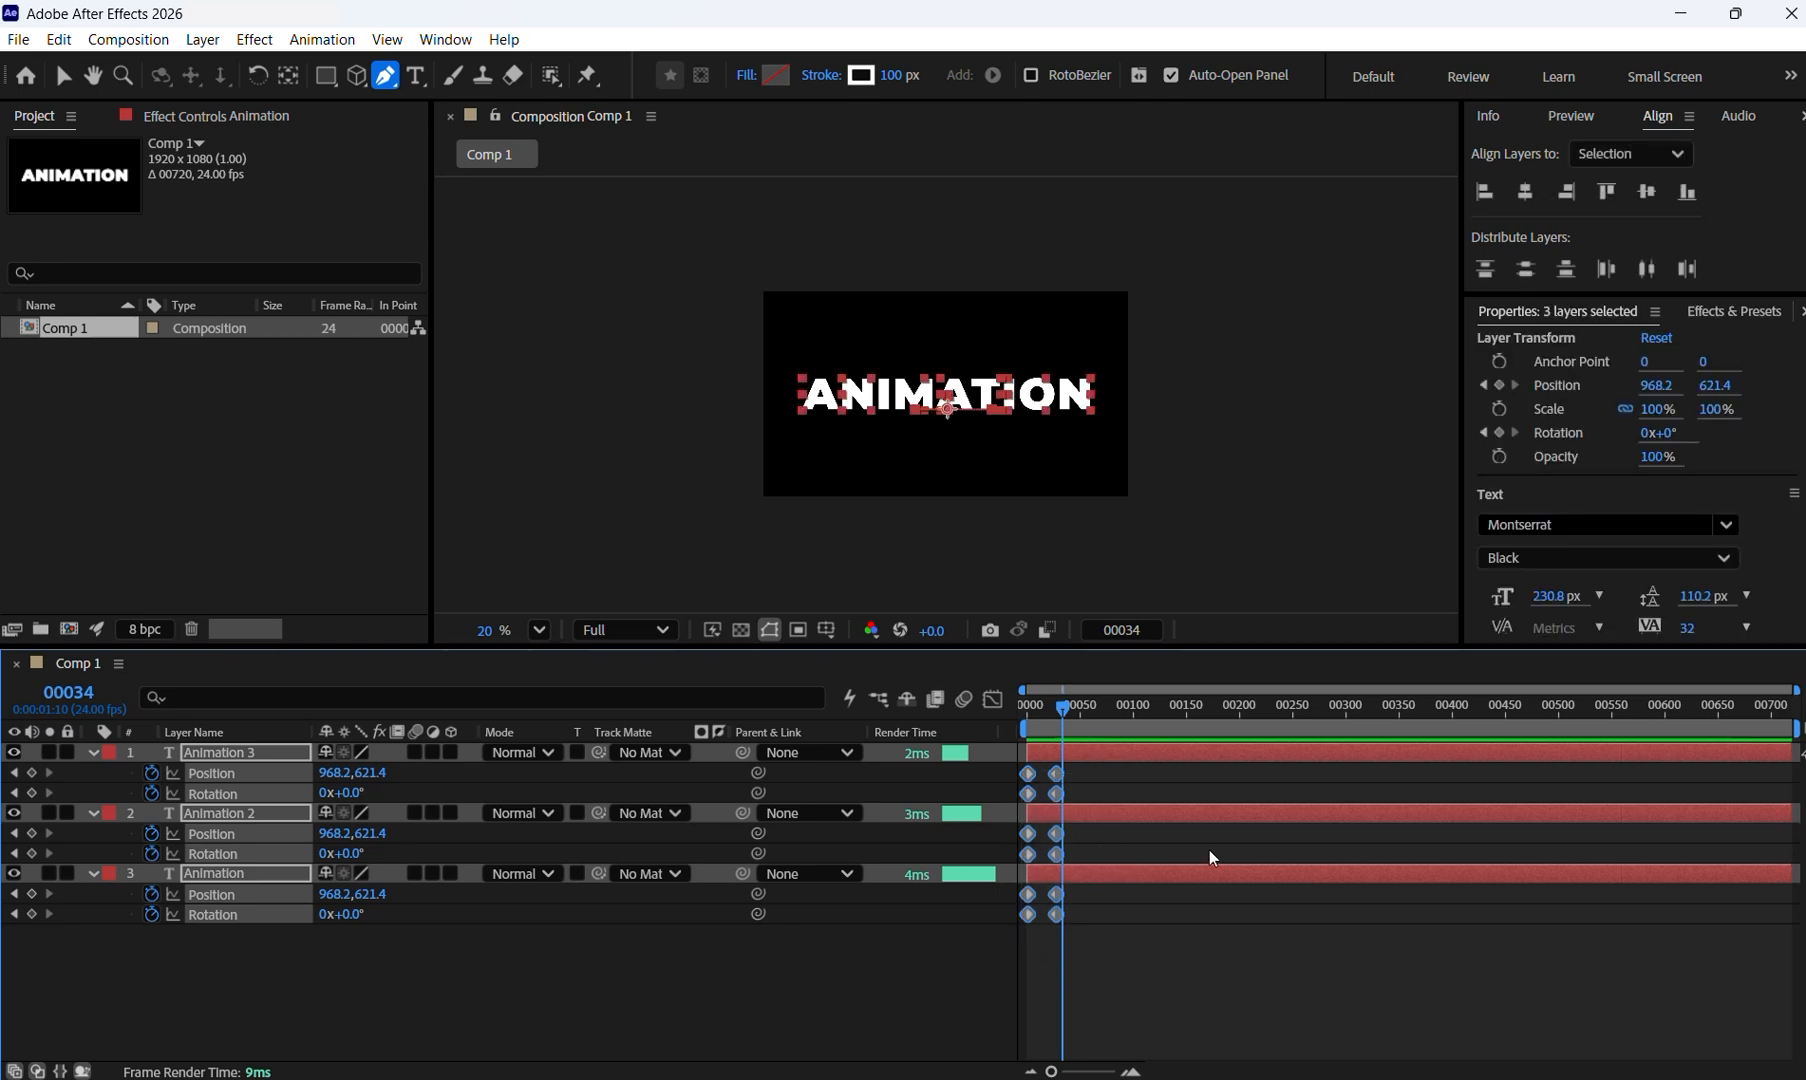
key("F9")
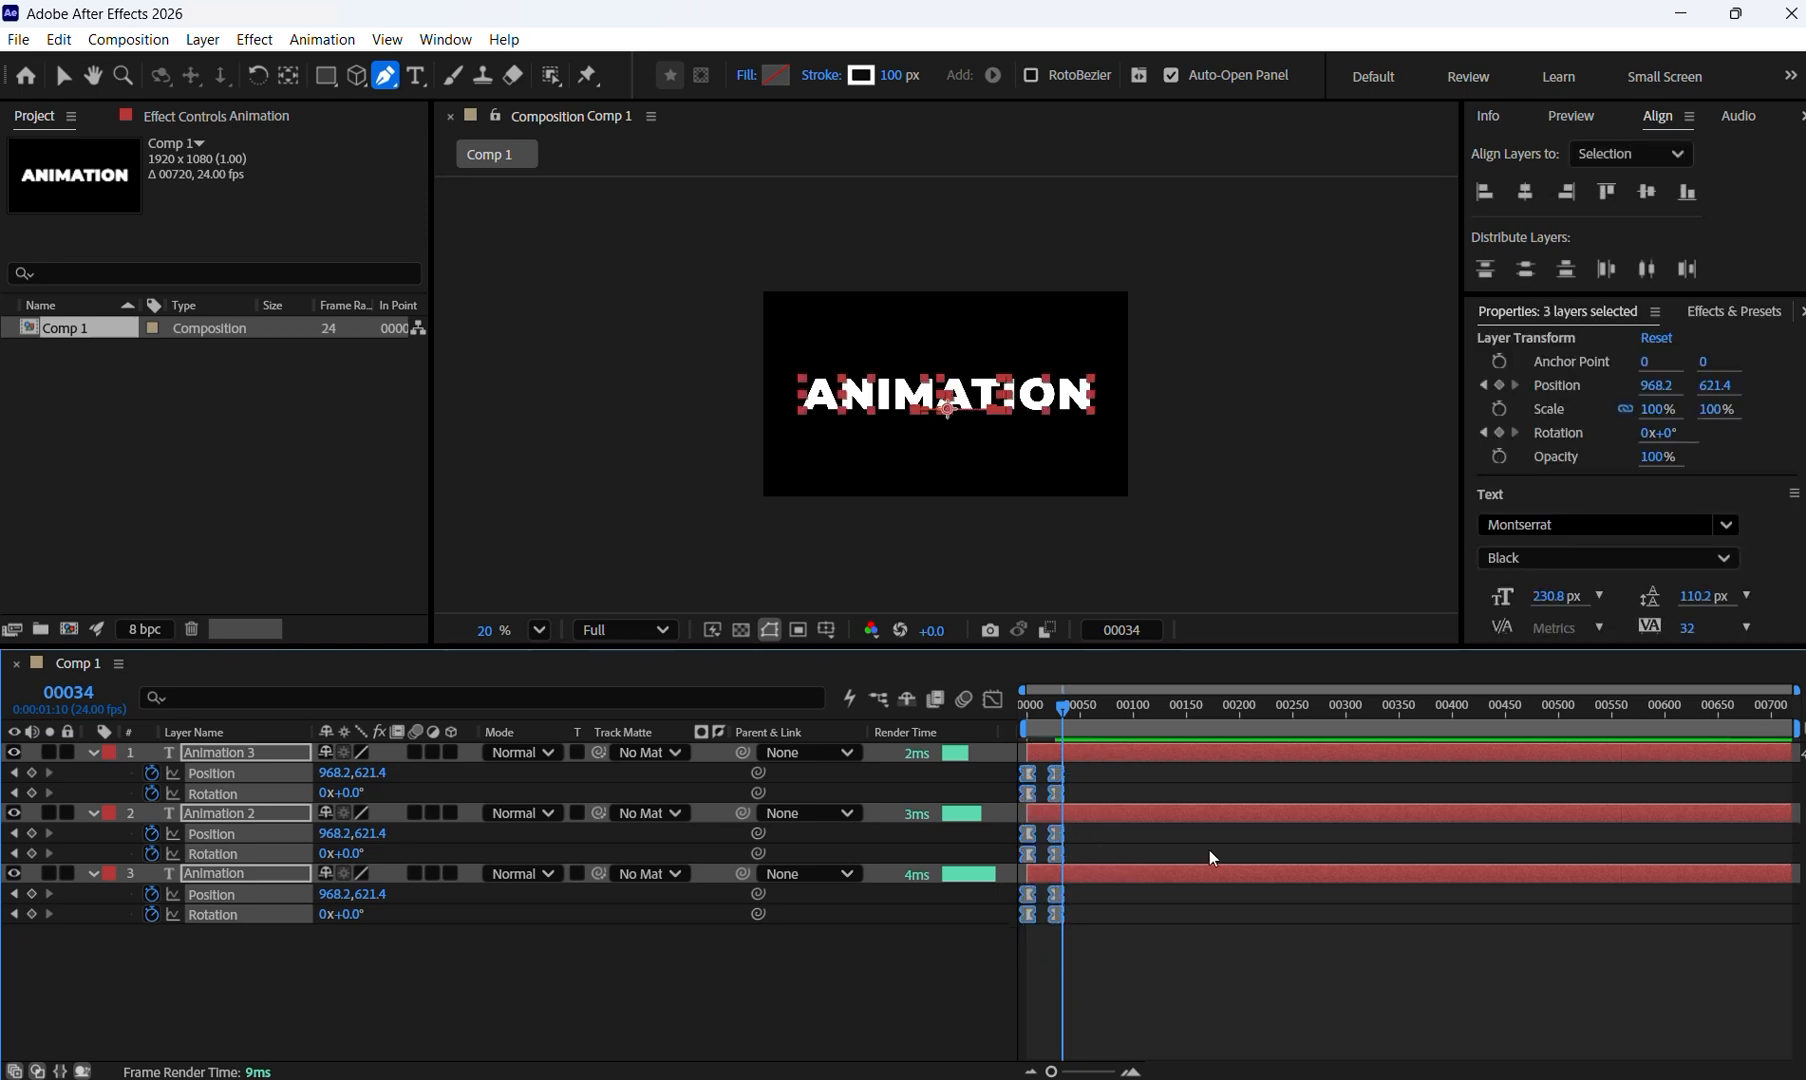
left_click(993, 699)
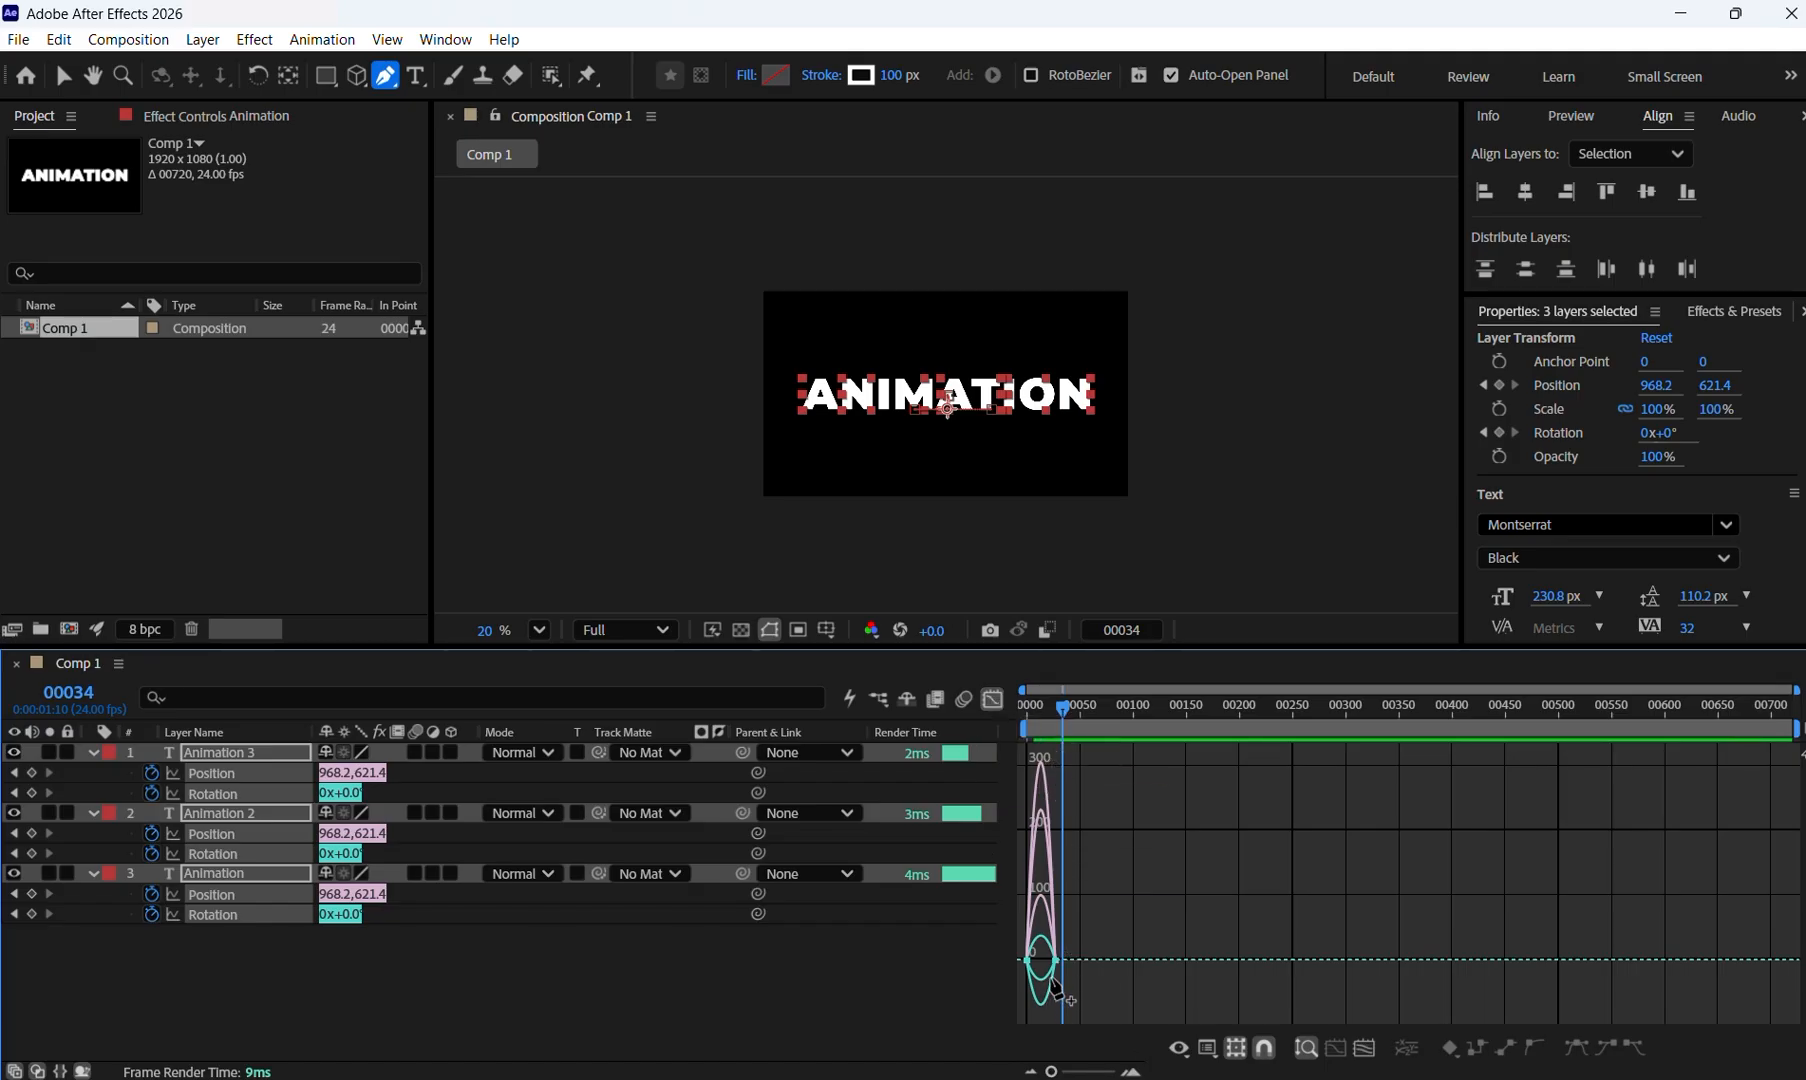
left_click(1214, 1055)
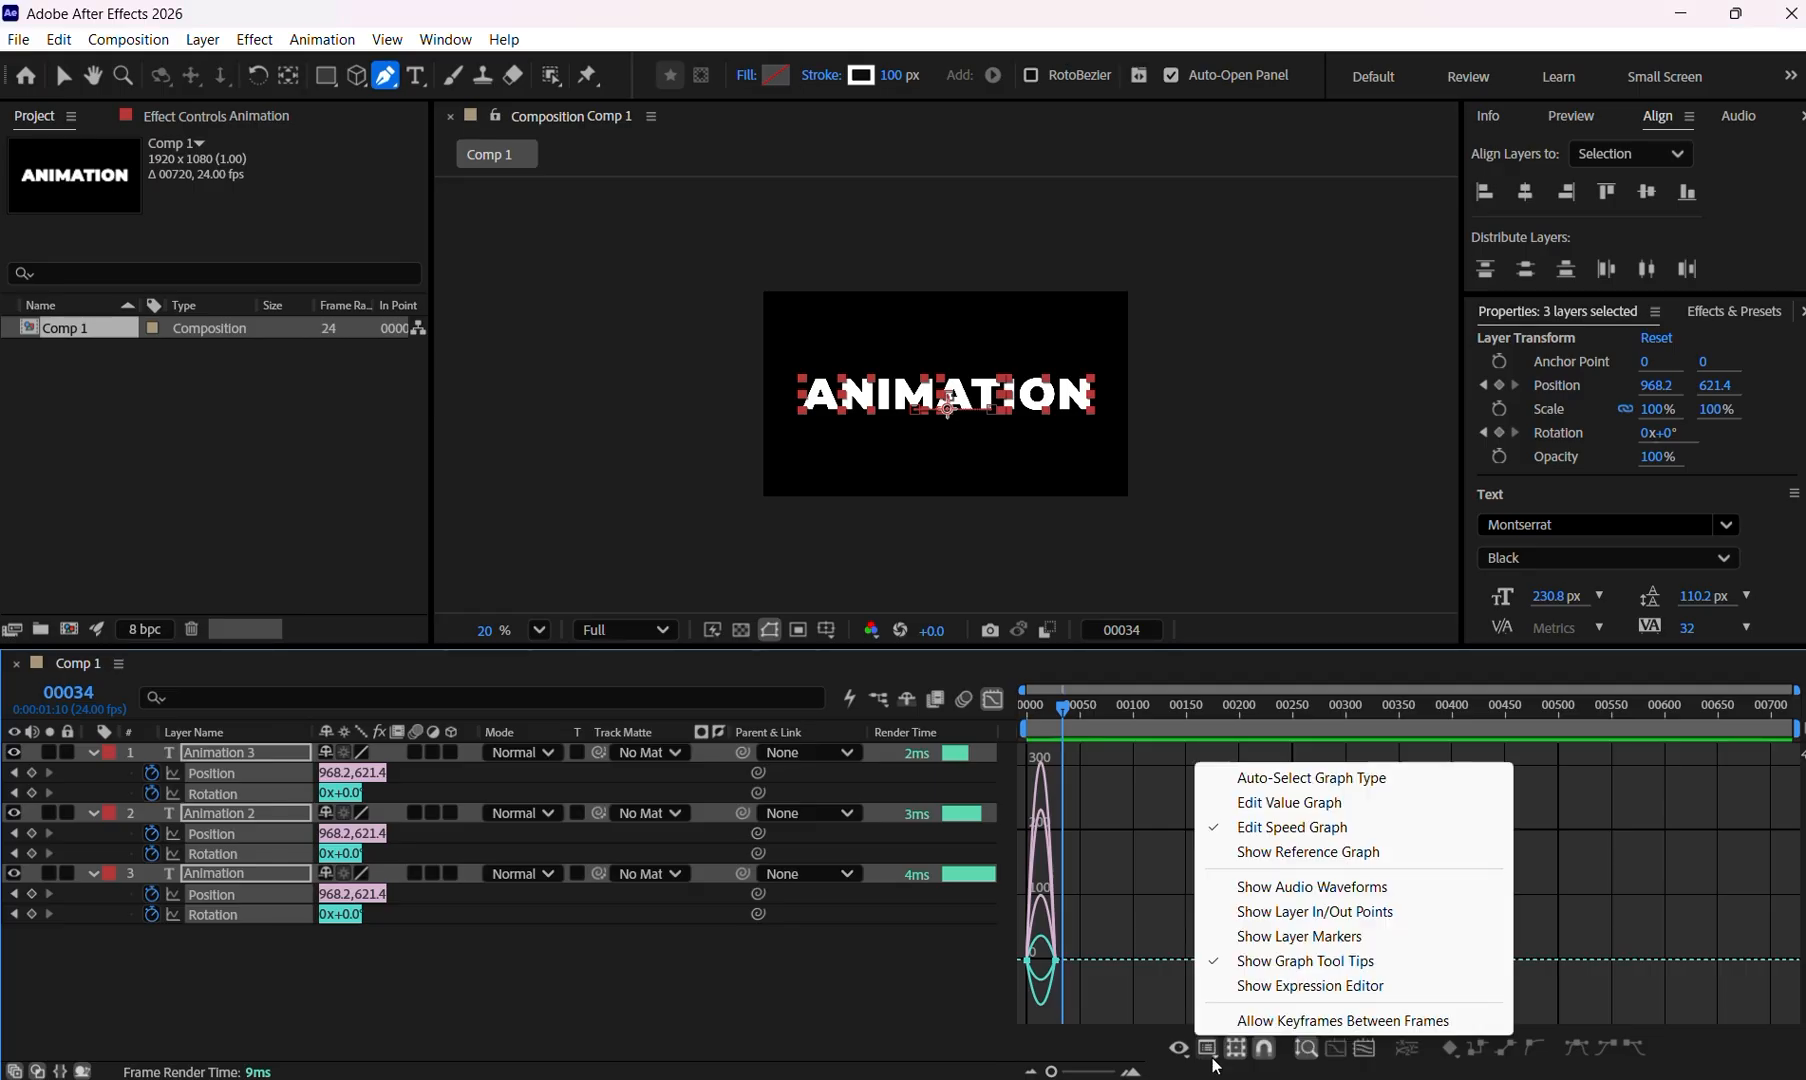
left_click(1292, 828)
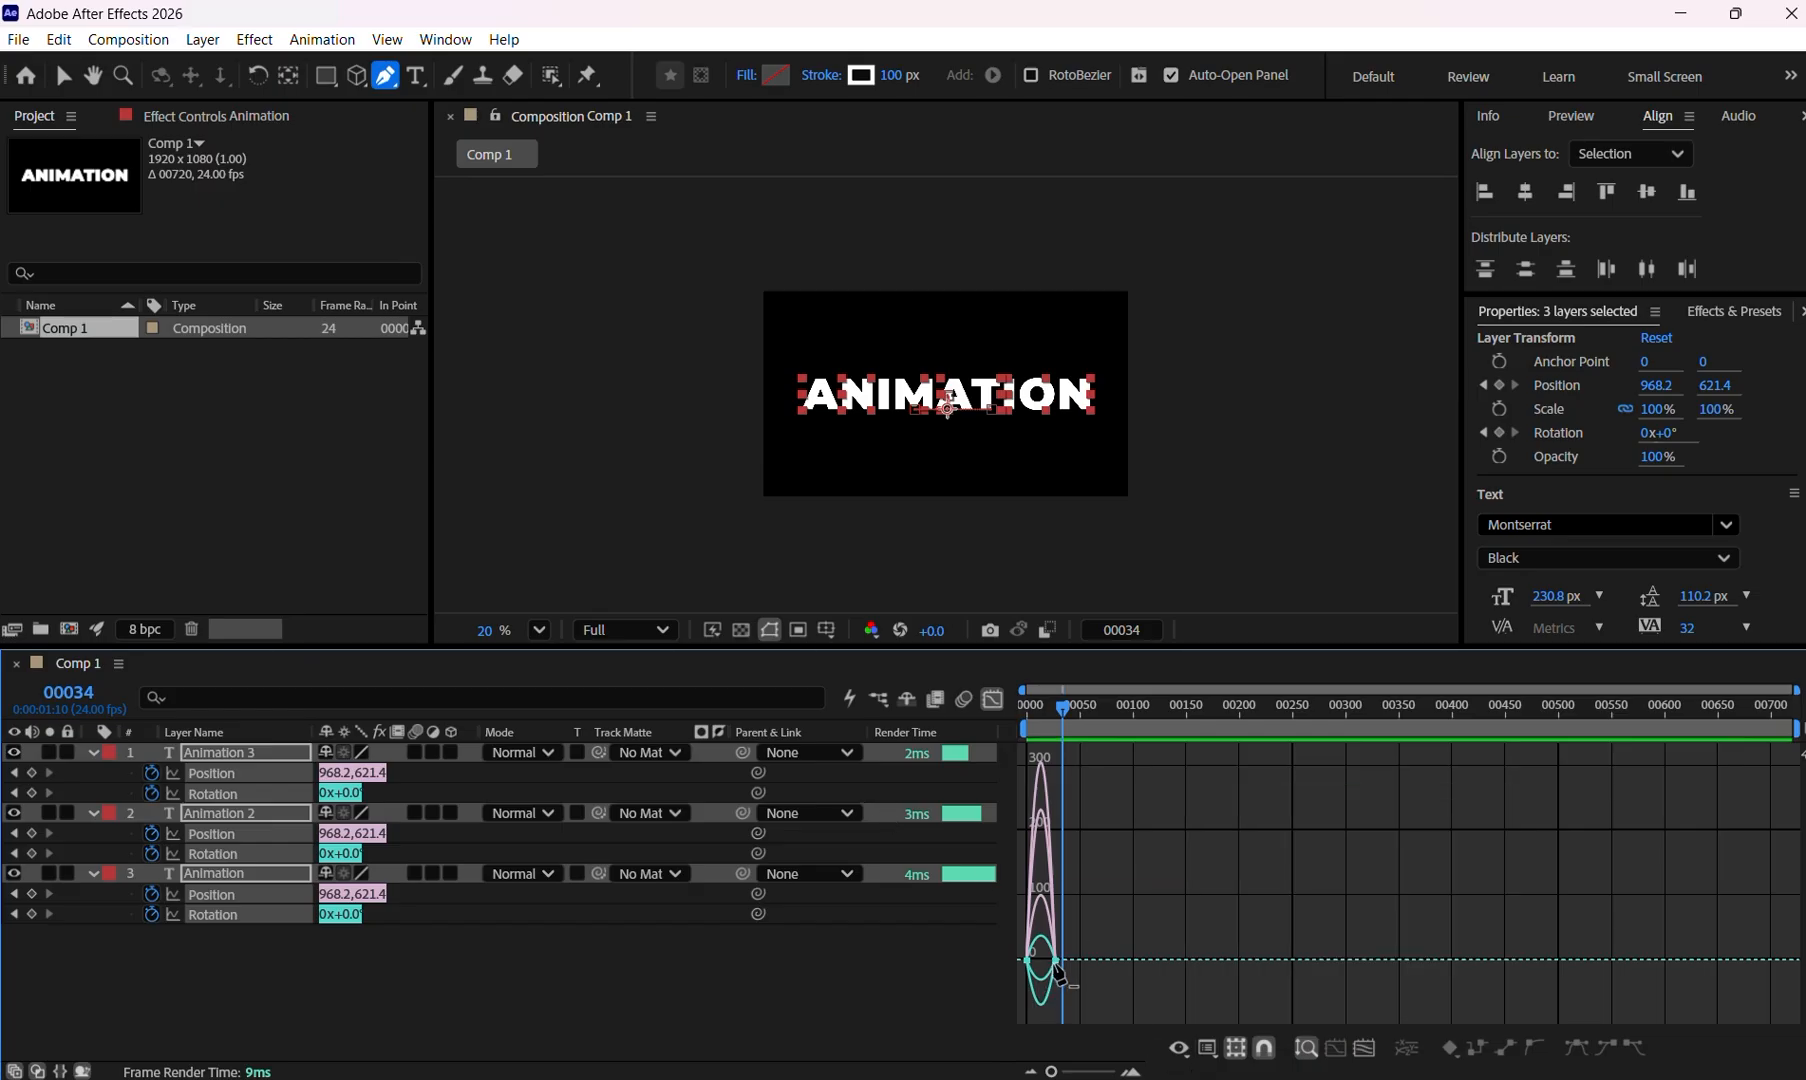
Switch to the Selection tool and enlarge the time scale around the speed curves between the keyframes.
left_click(67, 82)
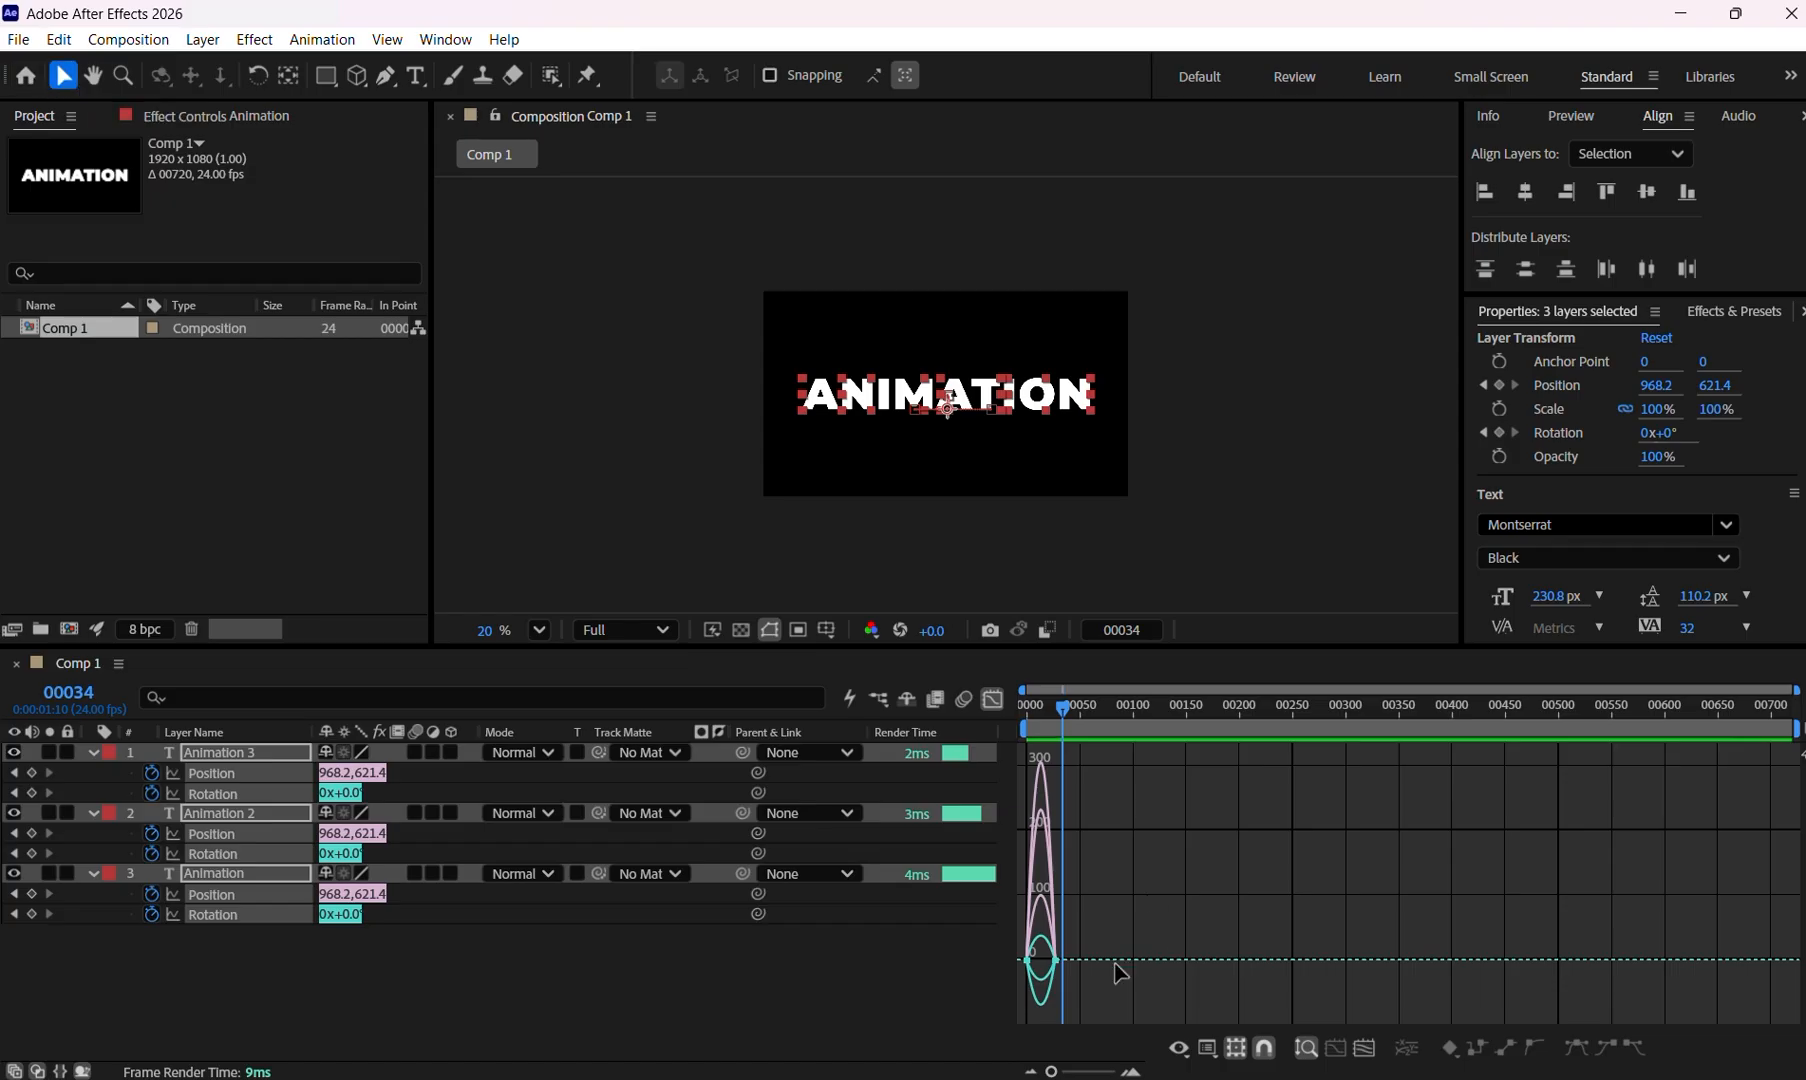
left_click(1042, 962)
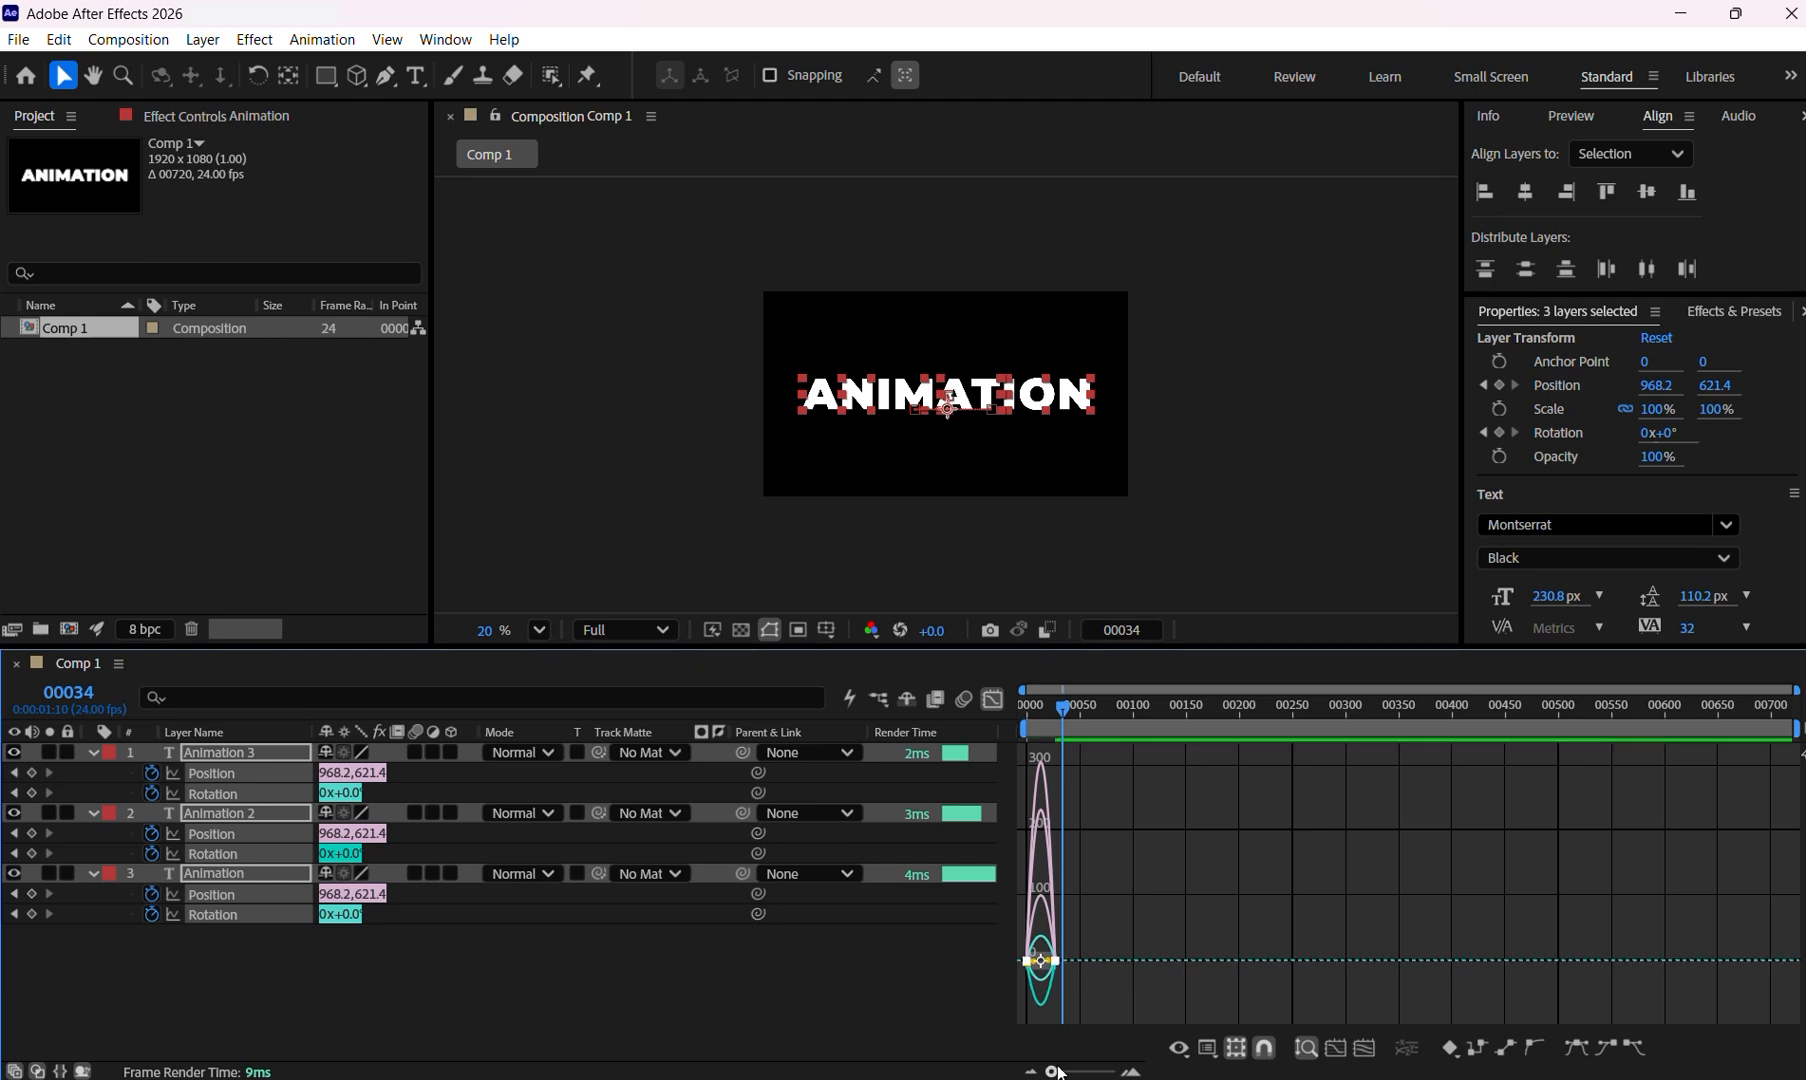
left_click_drag(1052, 1071, 1104, 1075)
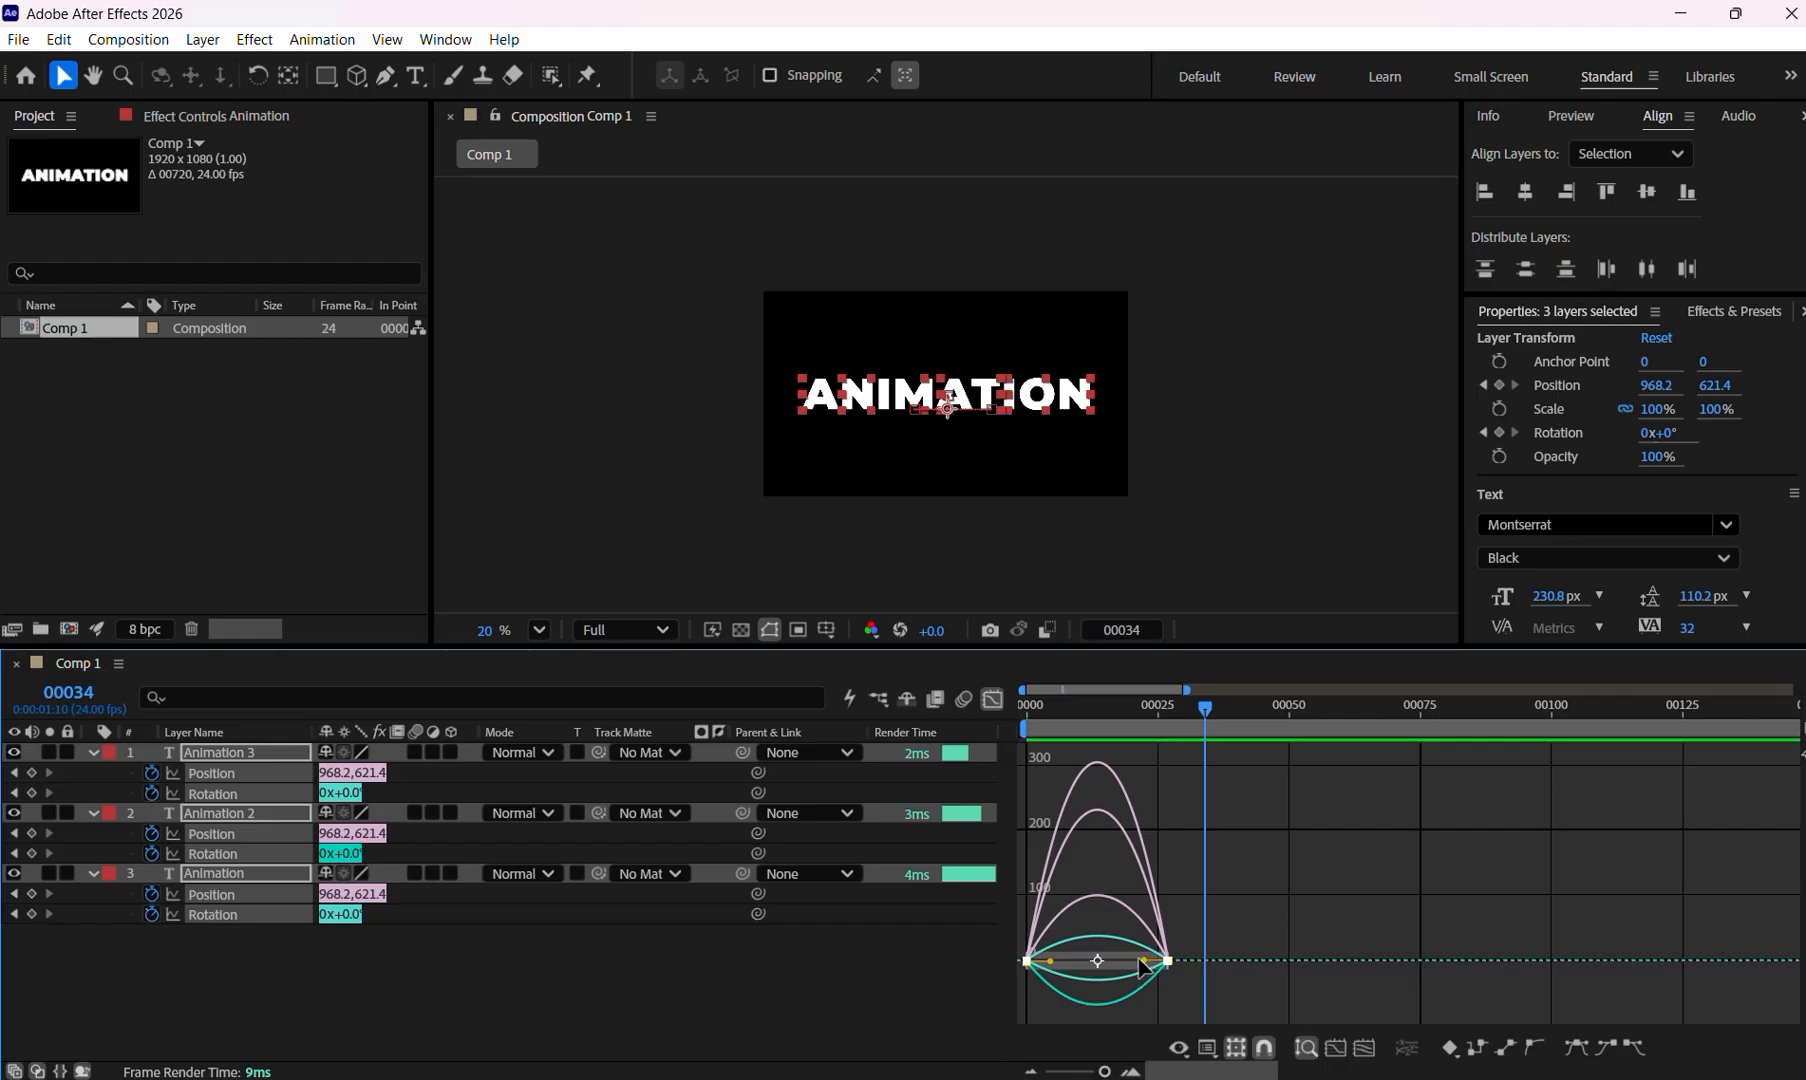
left_click_drag(1142, 960, 1119, 964)
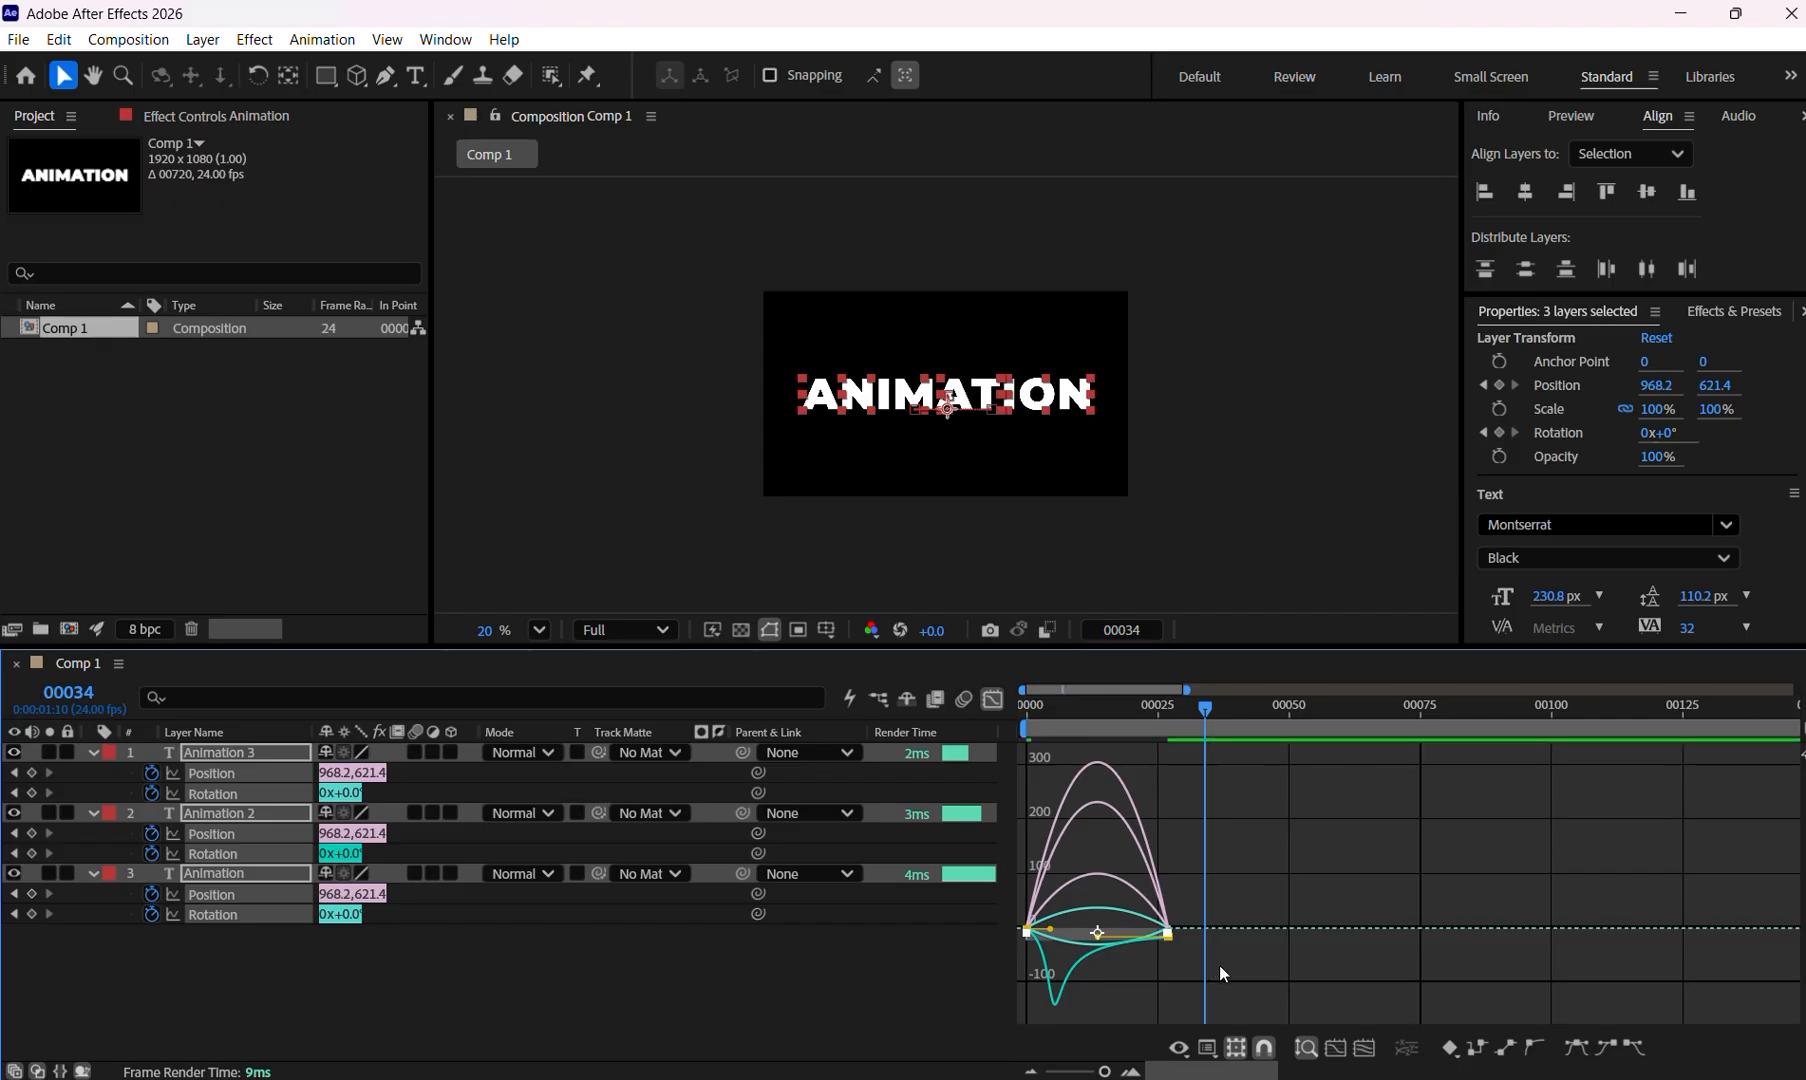
key("ctrl+z")
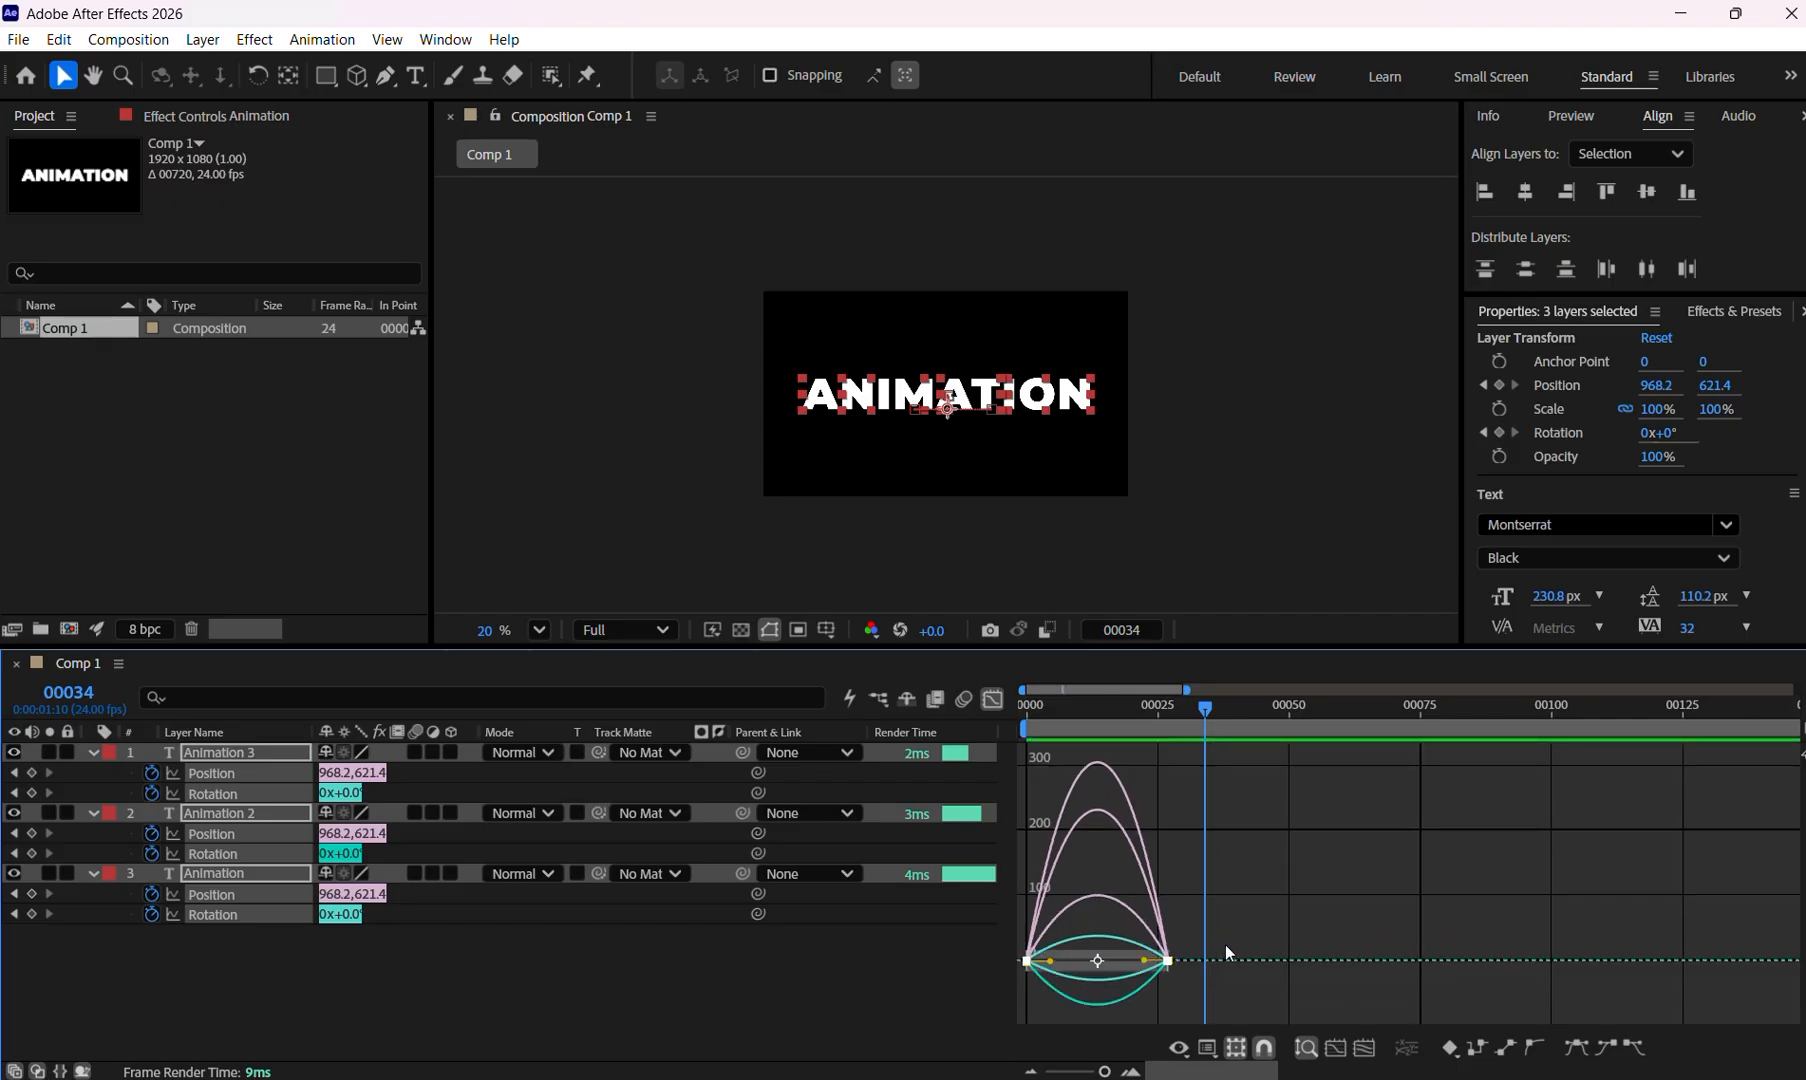
left_click_drag(1226, 945, 1126, 993)
left_click_drag(1227, 949, 1112, 999)
left_click(1195, 997)
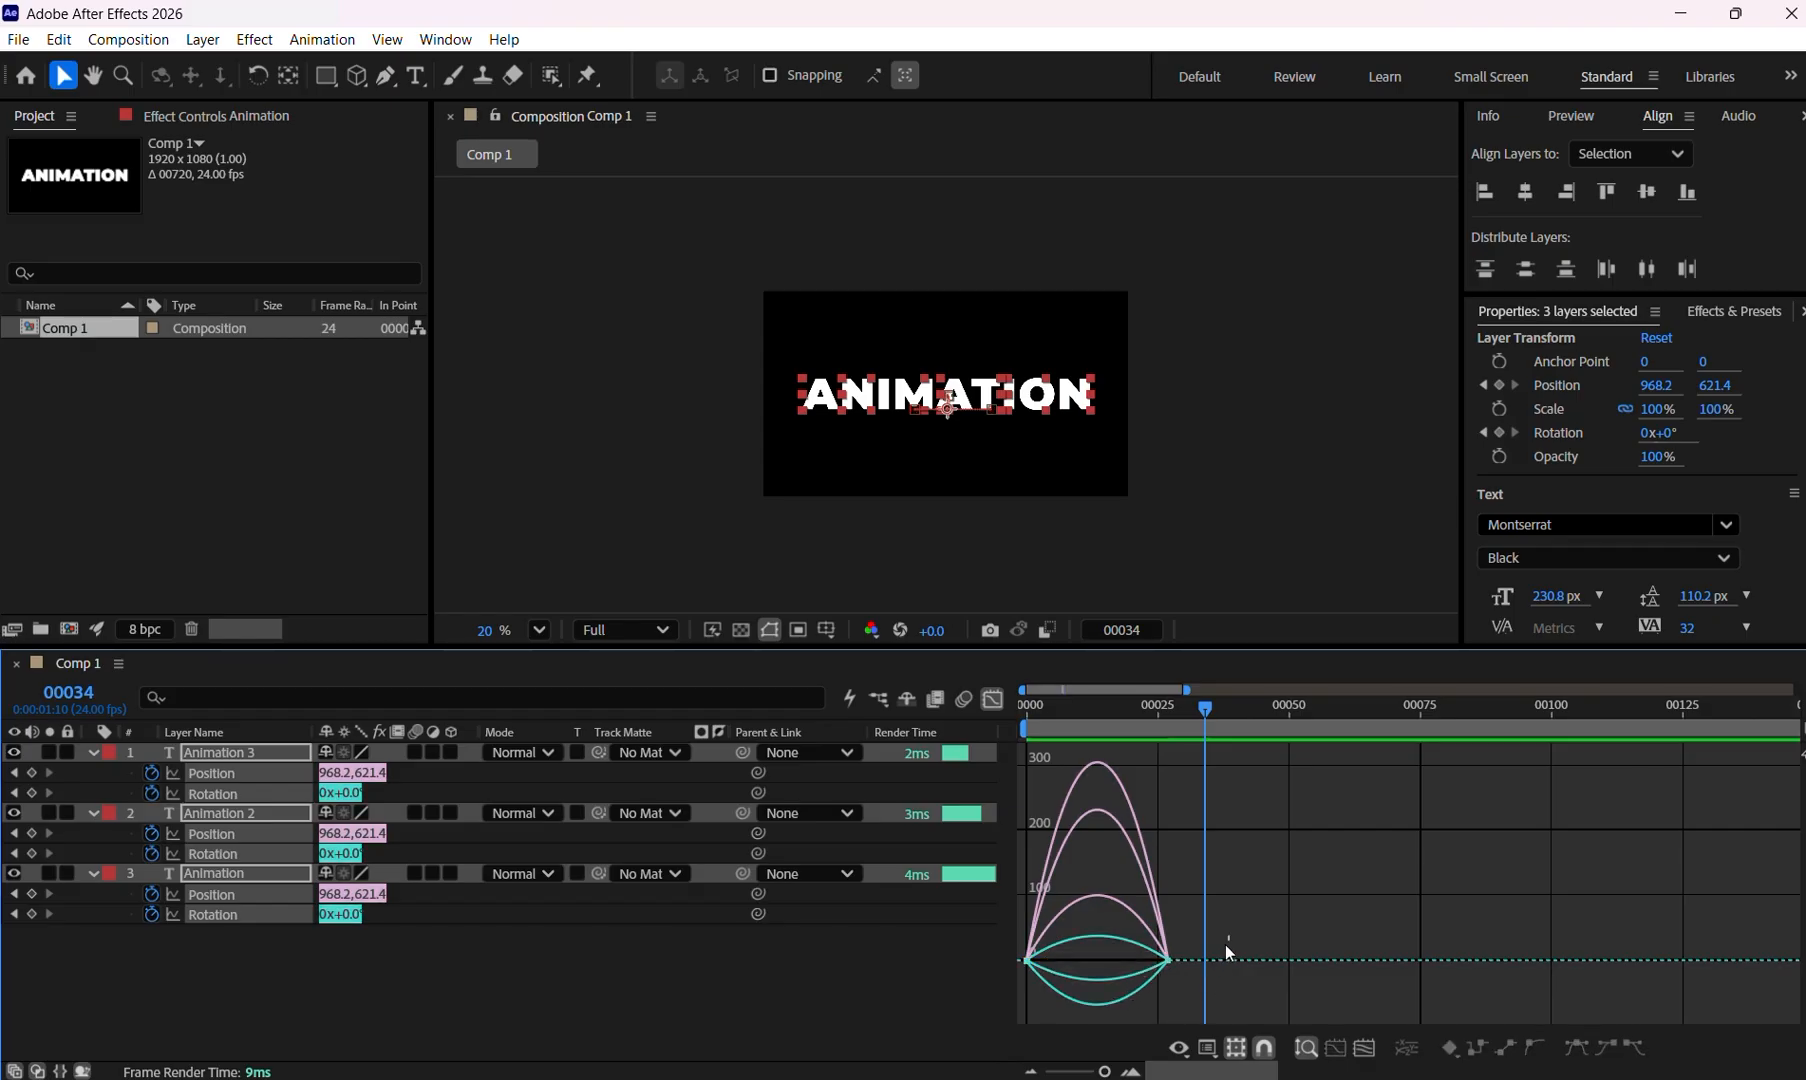
Extend the end keyframes' ease handles about halfway back and shorten the start keyframes' handles so all speed curves peak at frame 0.
left_click_drag(1225, 944, 1079, 959)
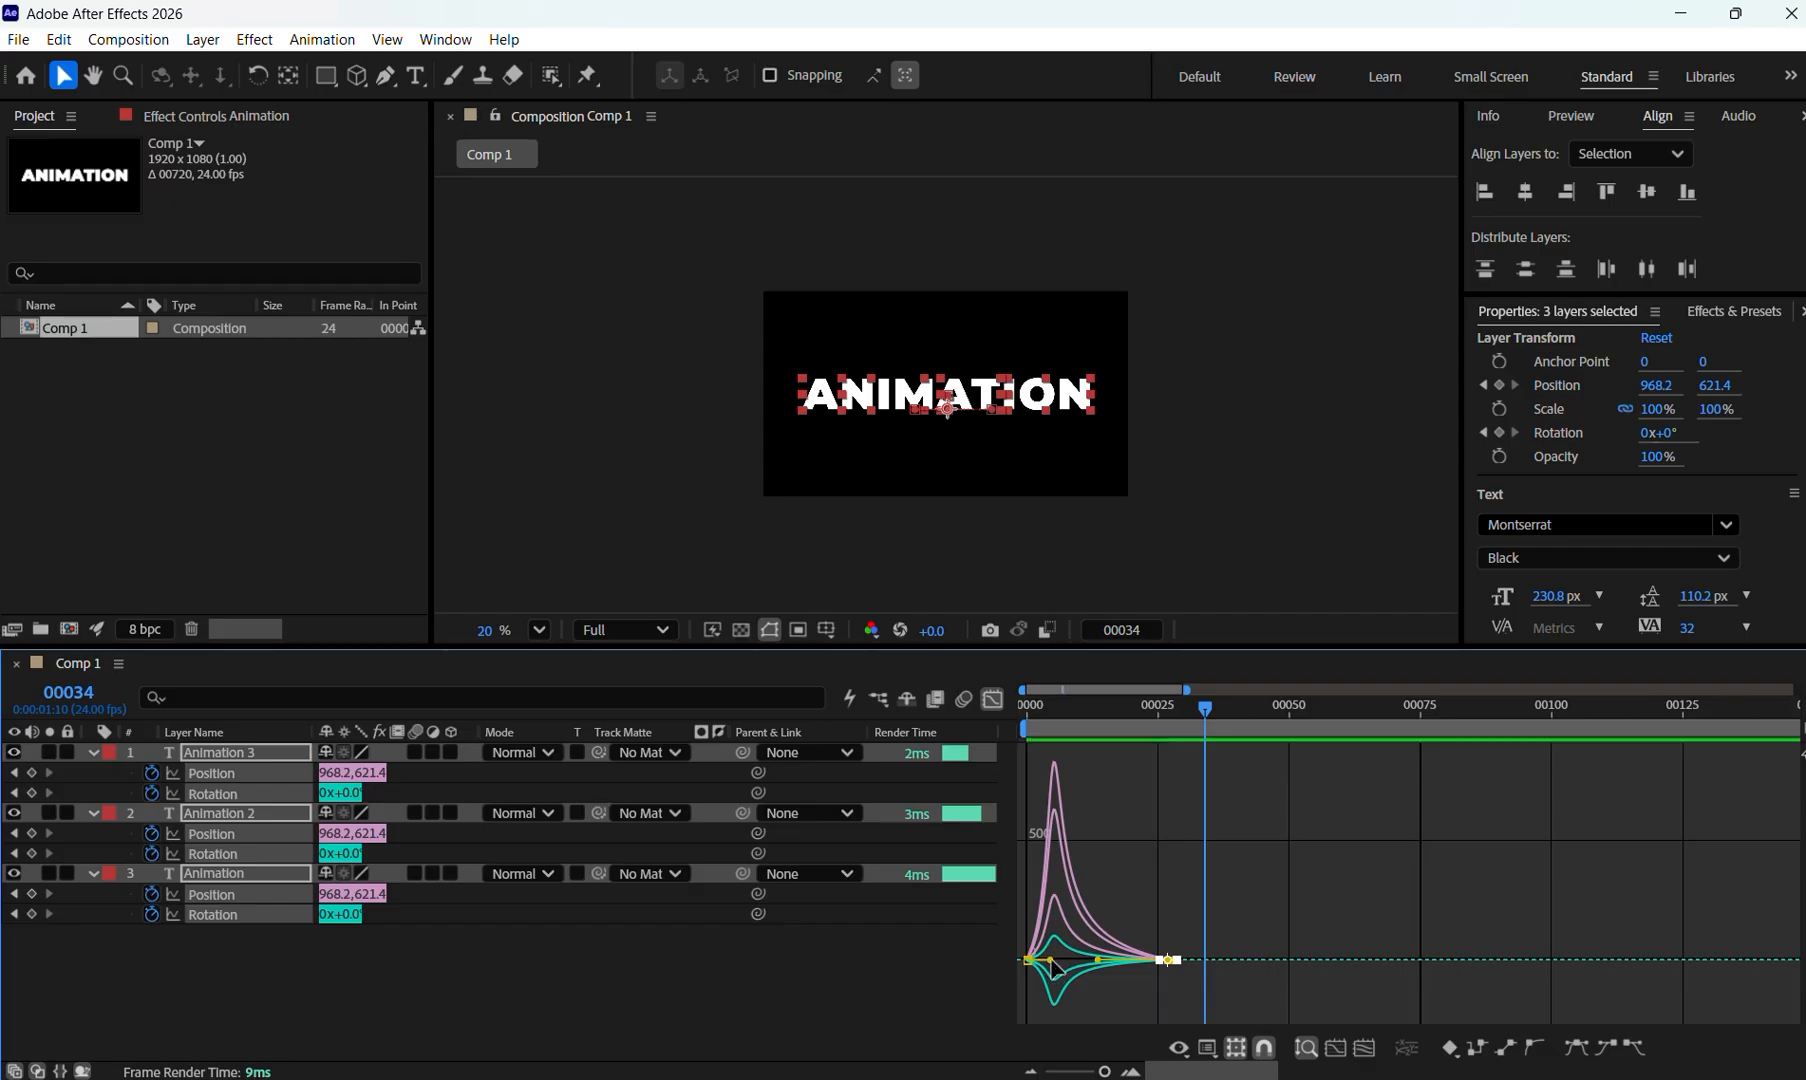
mouse_move(1052, 963)
left_mouse_down()
mouse_move(1071, 962)
mouse_move(1013, 985)
mouse_move(1078, 968)
mouse_move(1030, 960)
left_mouse_up()
key("ctrl+z")
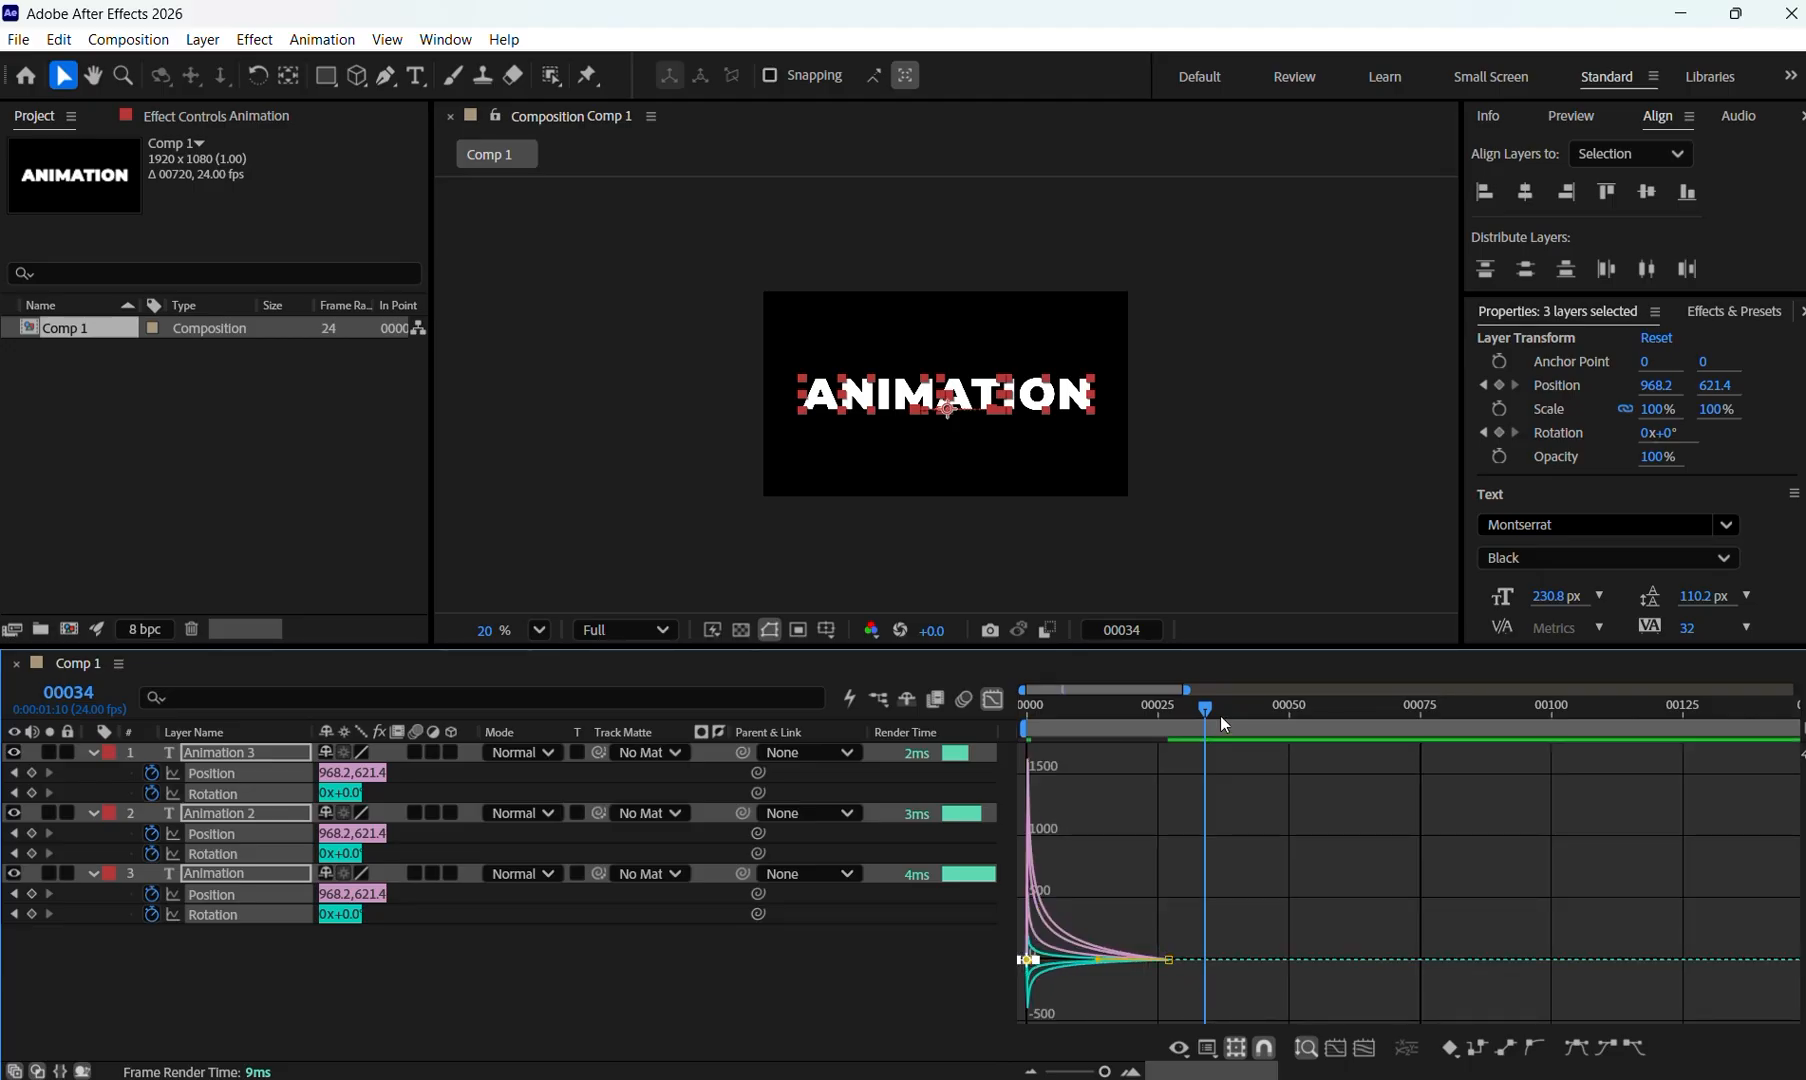
Play the eased letter animation twice from frame 0 to check the fast start and slow finish.
key("Home")
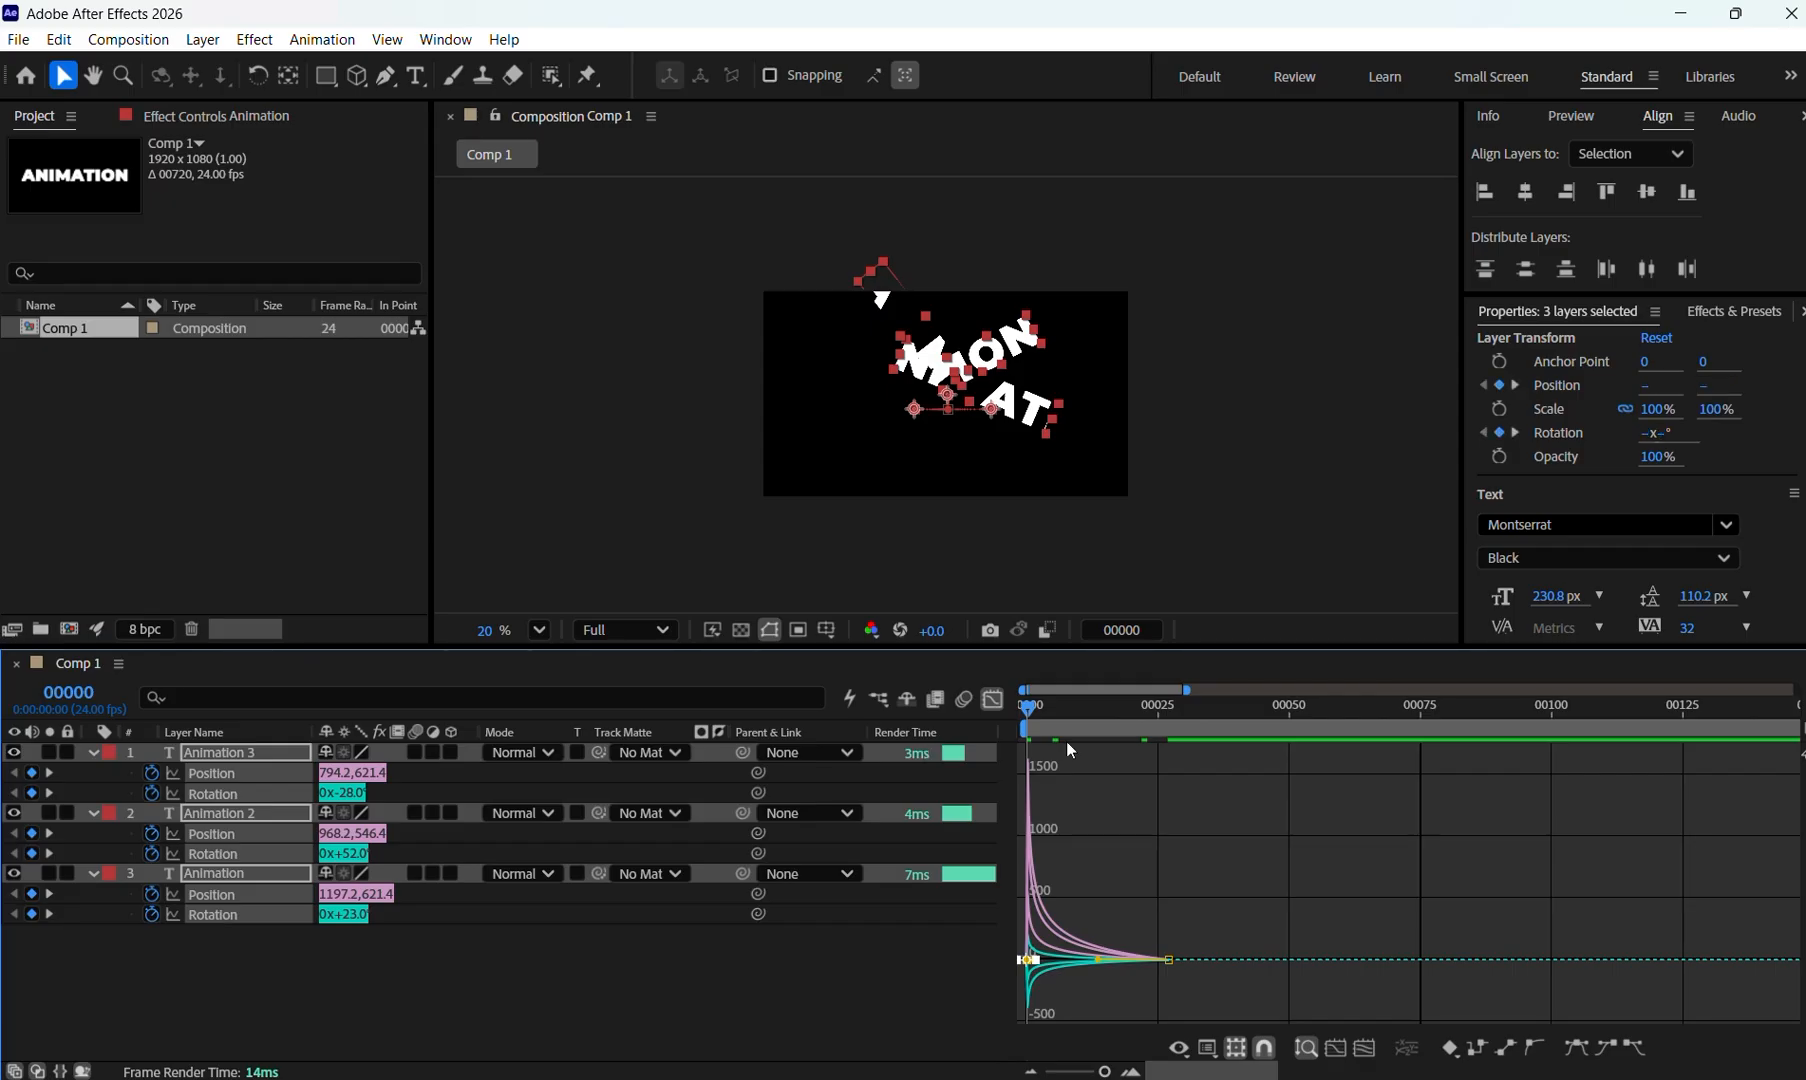
key("space")
key("space")
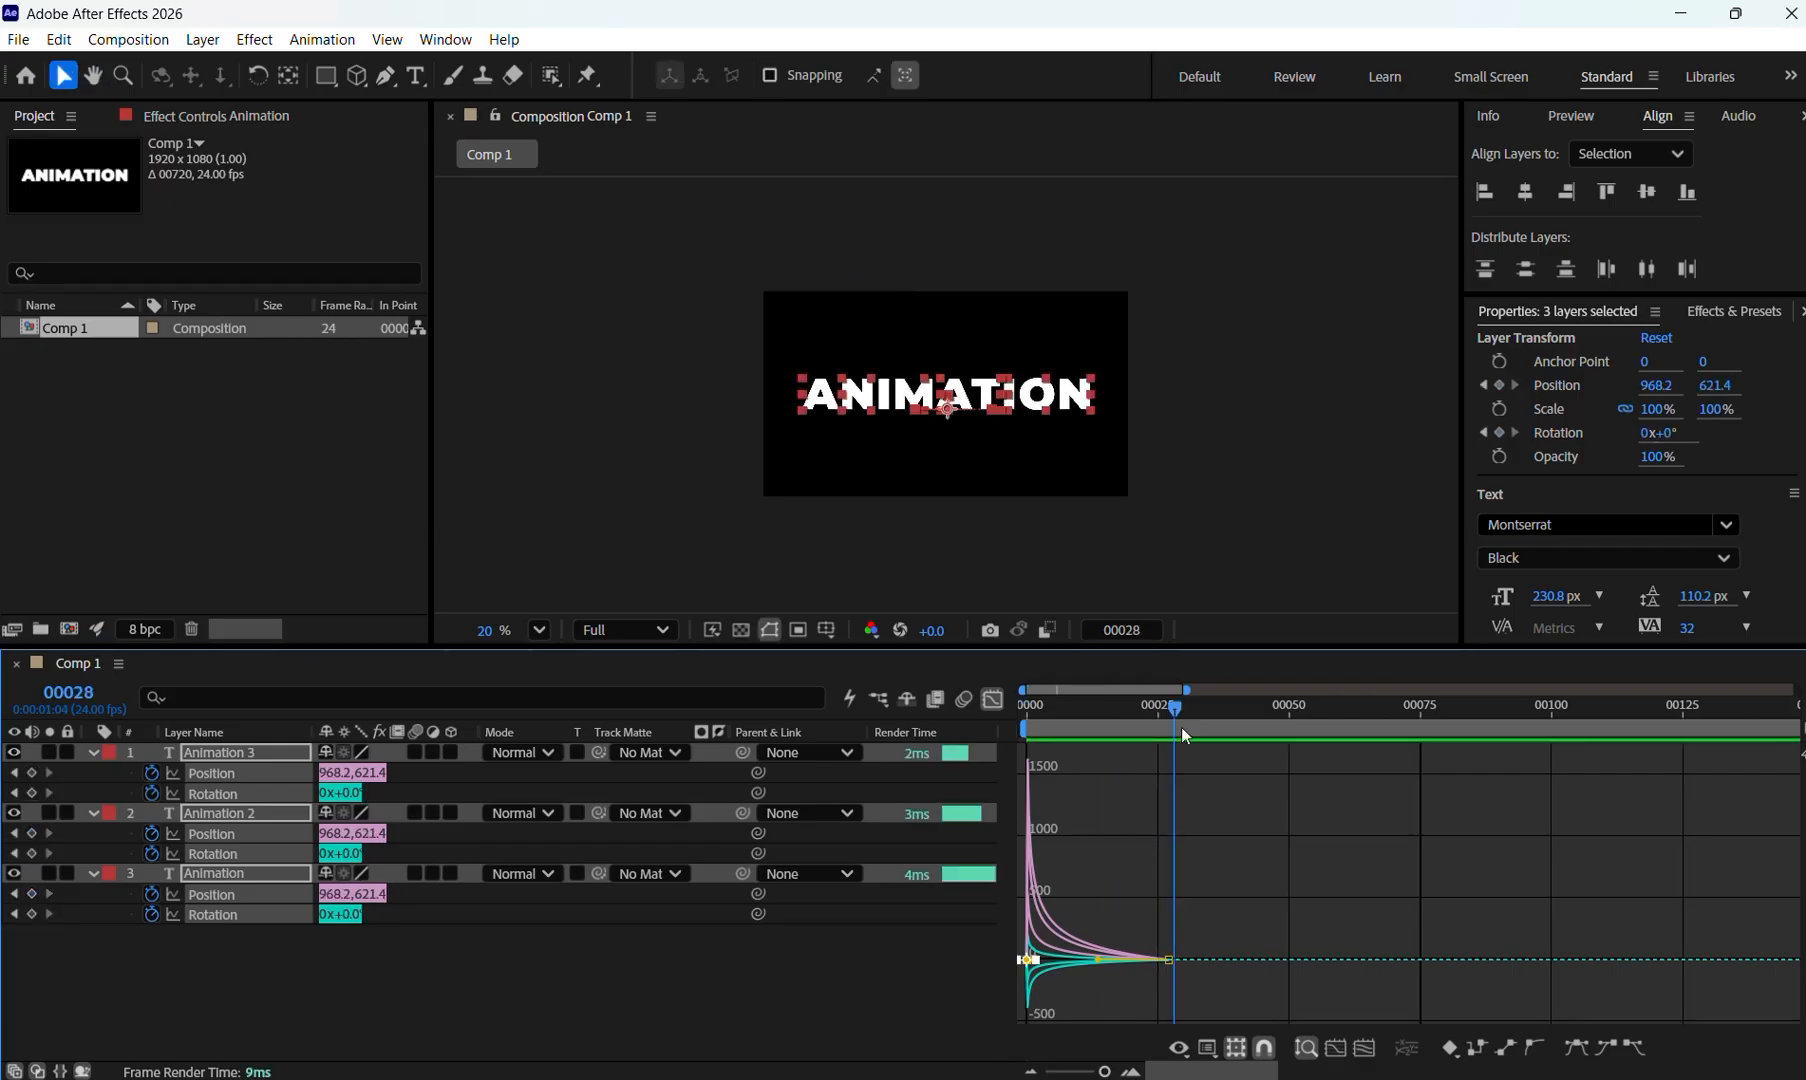
key("Home")
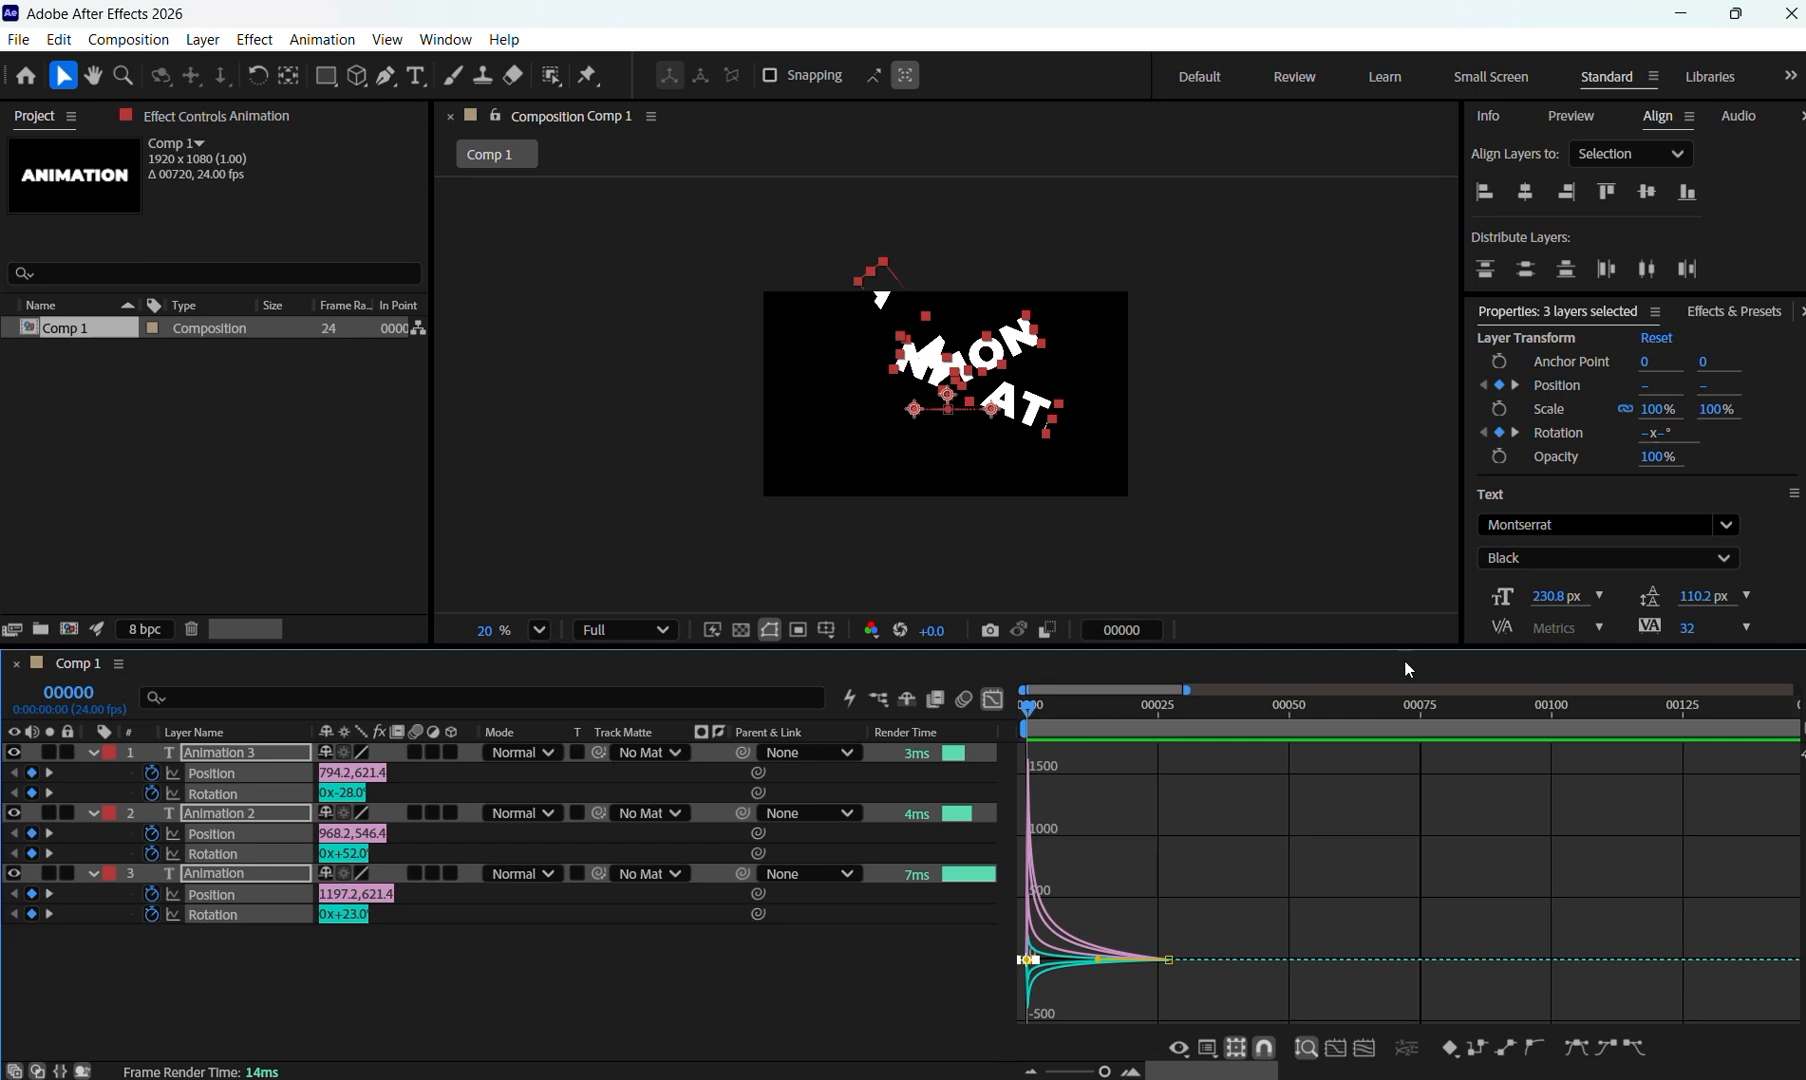
key("space")
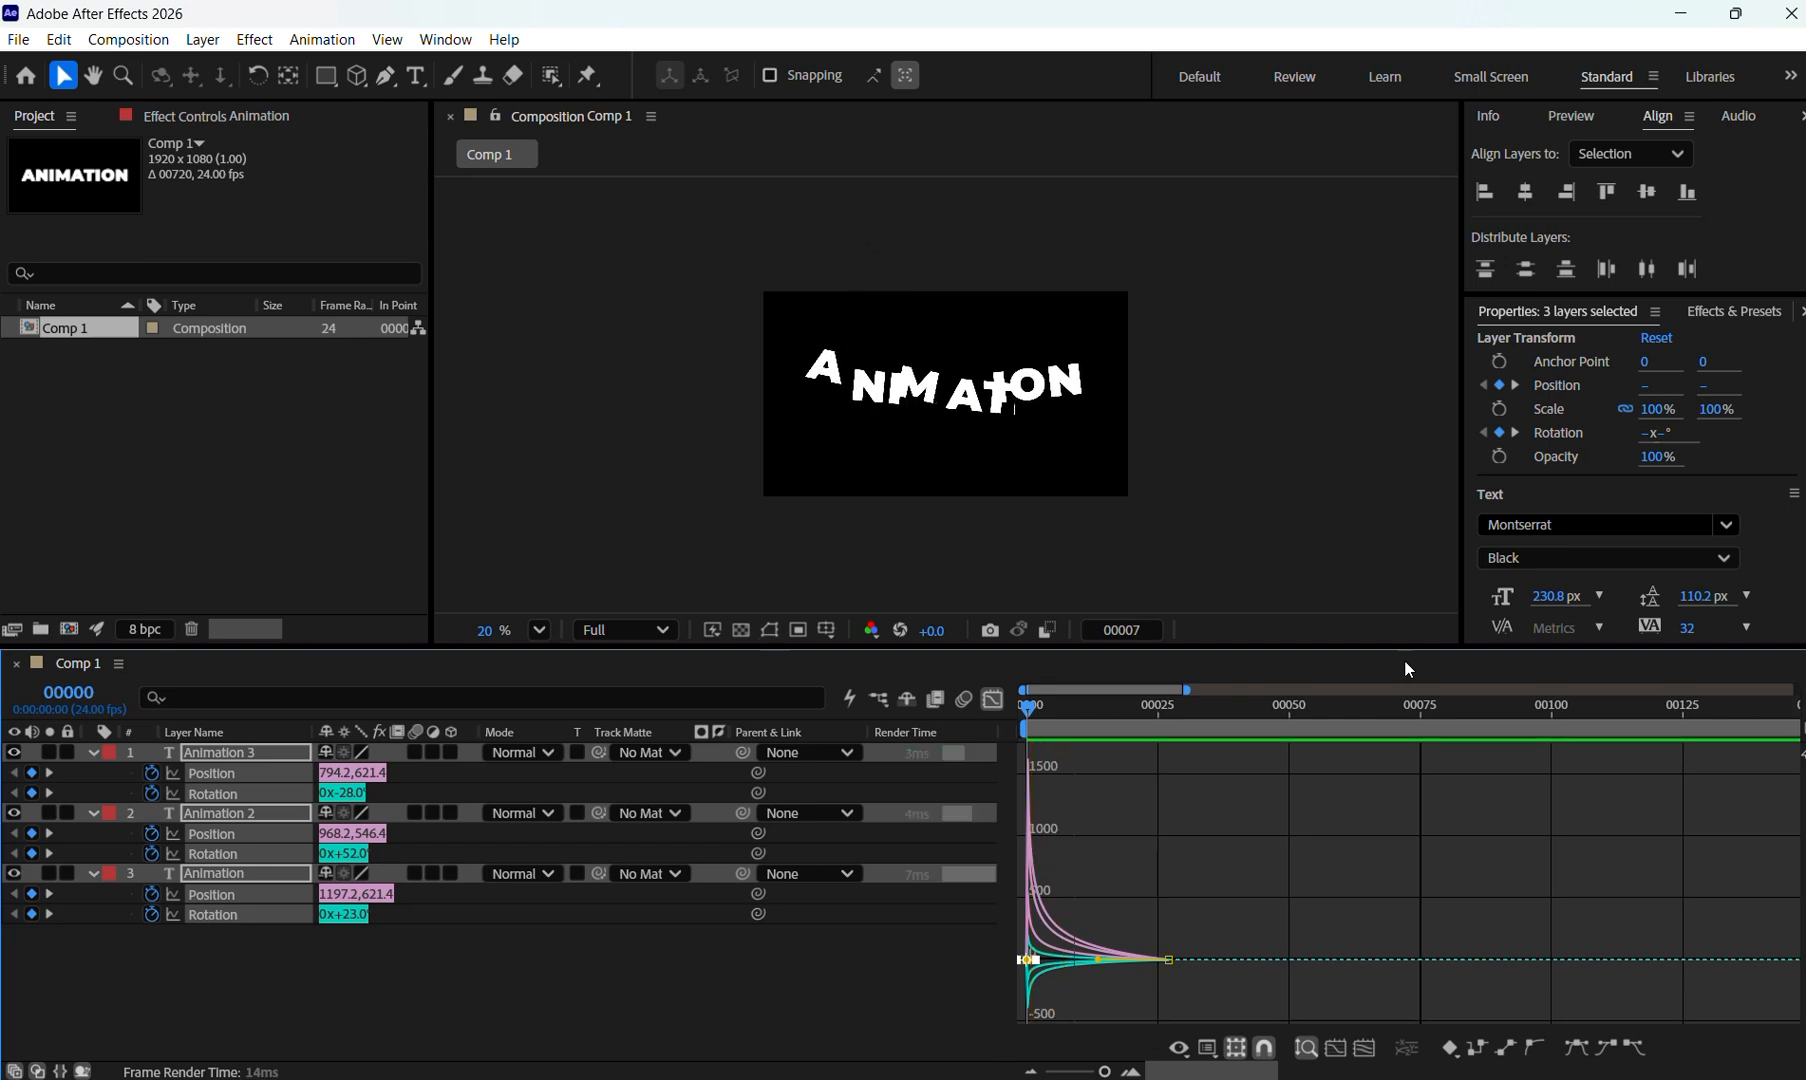
key("space")
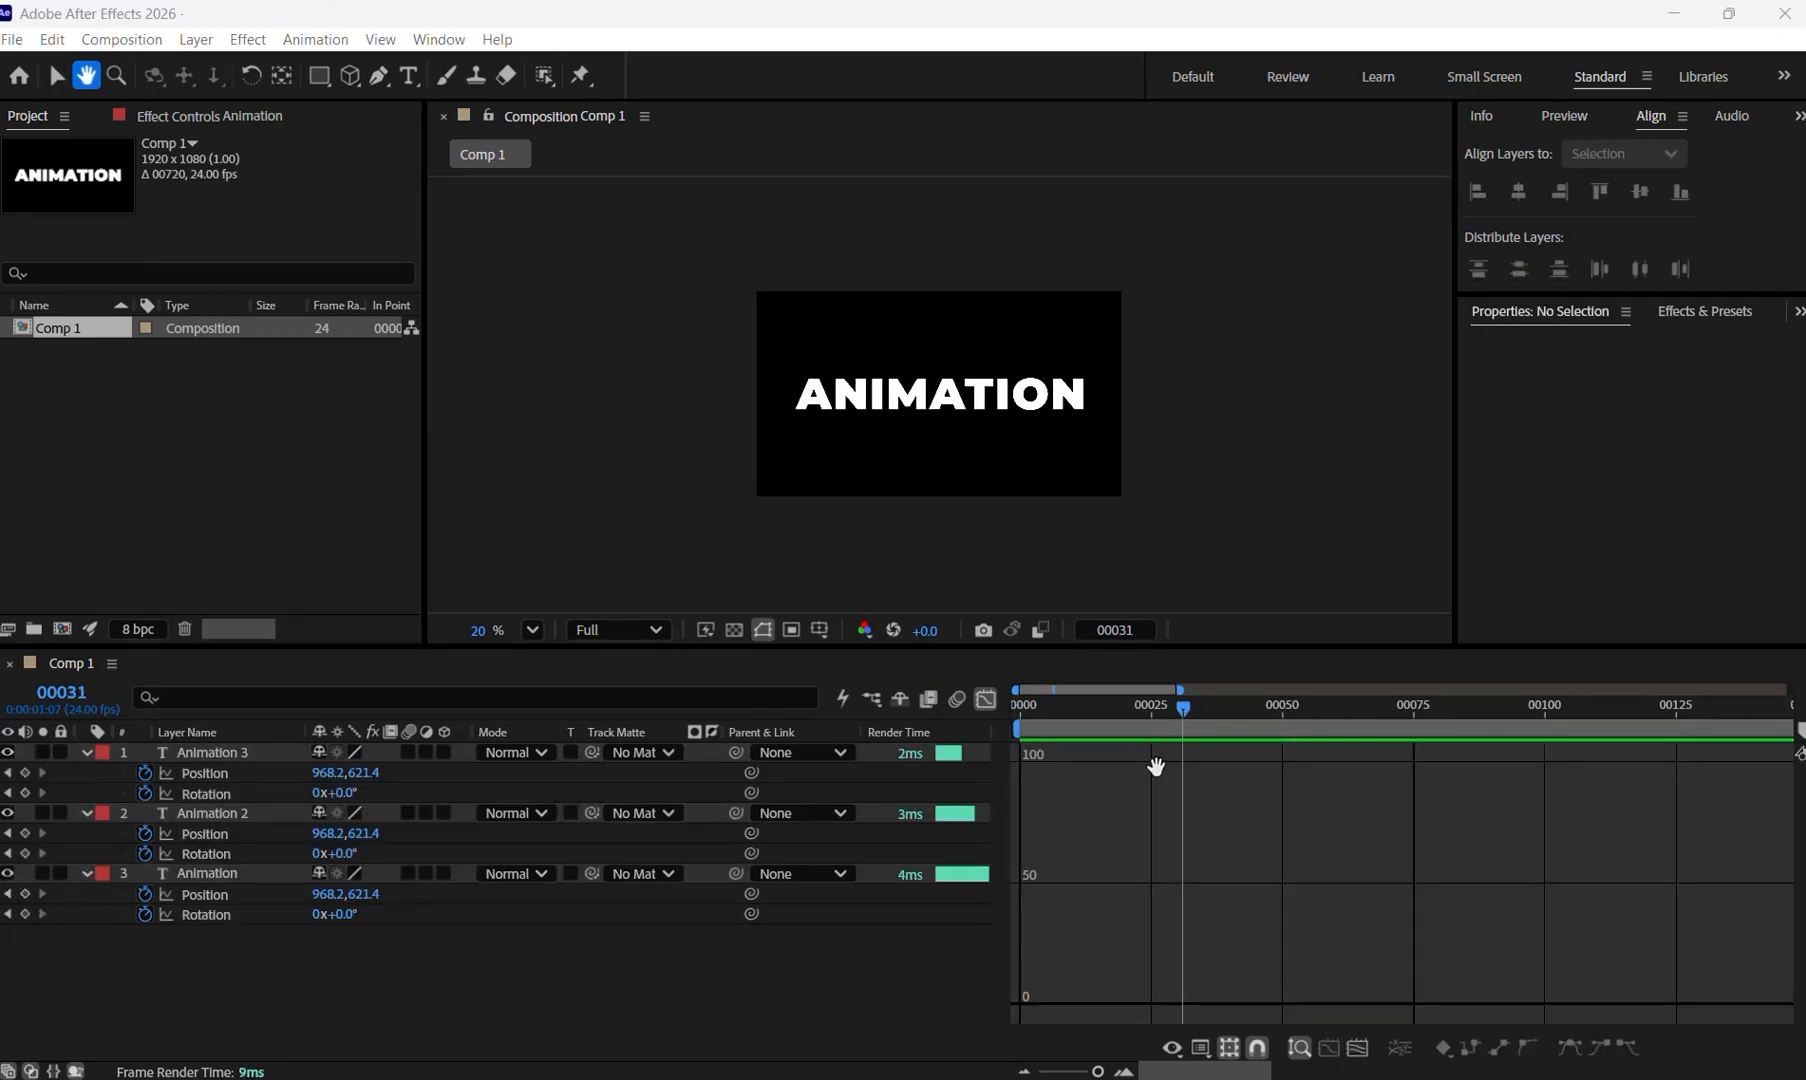
Collapse the keyframed properties of the three text layers and switch the timeline from the graph editor to layer bars.
left_click_drag(1182, 704, 1146, 713)
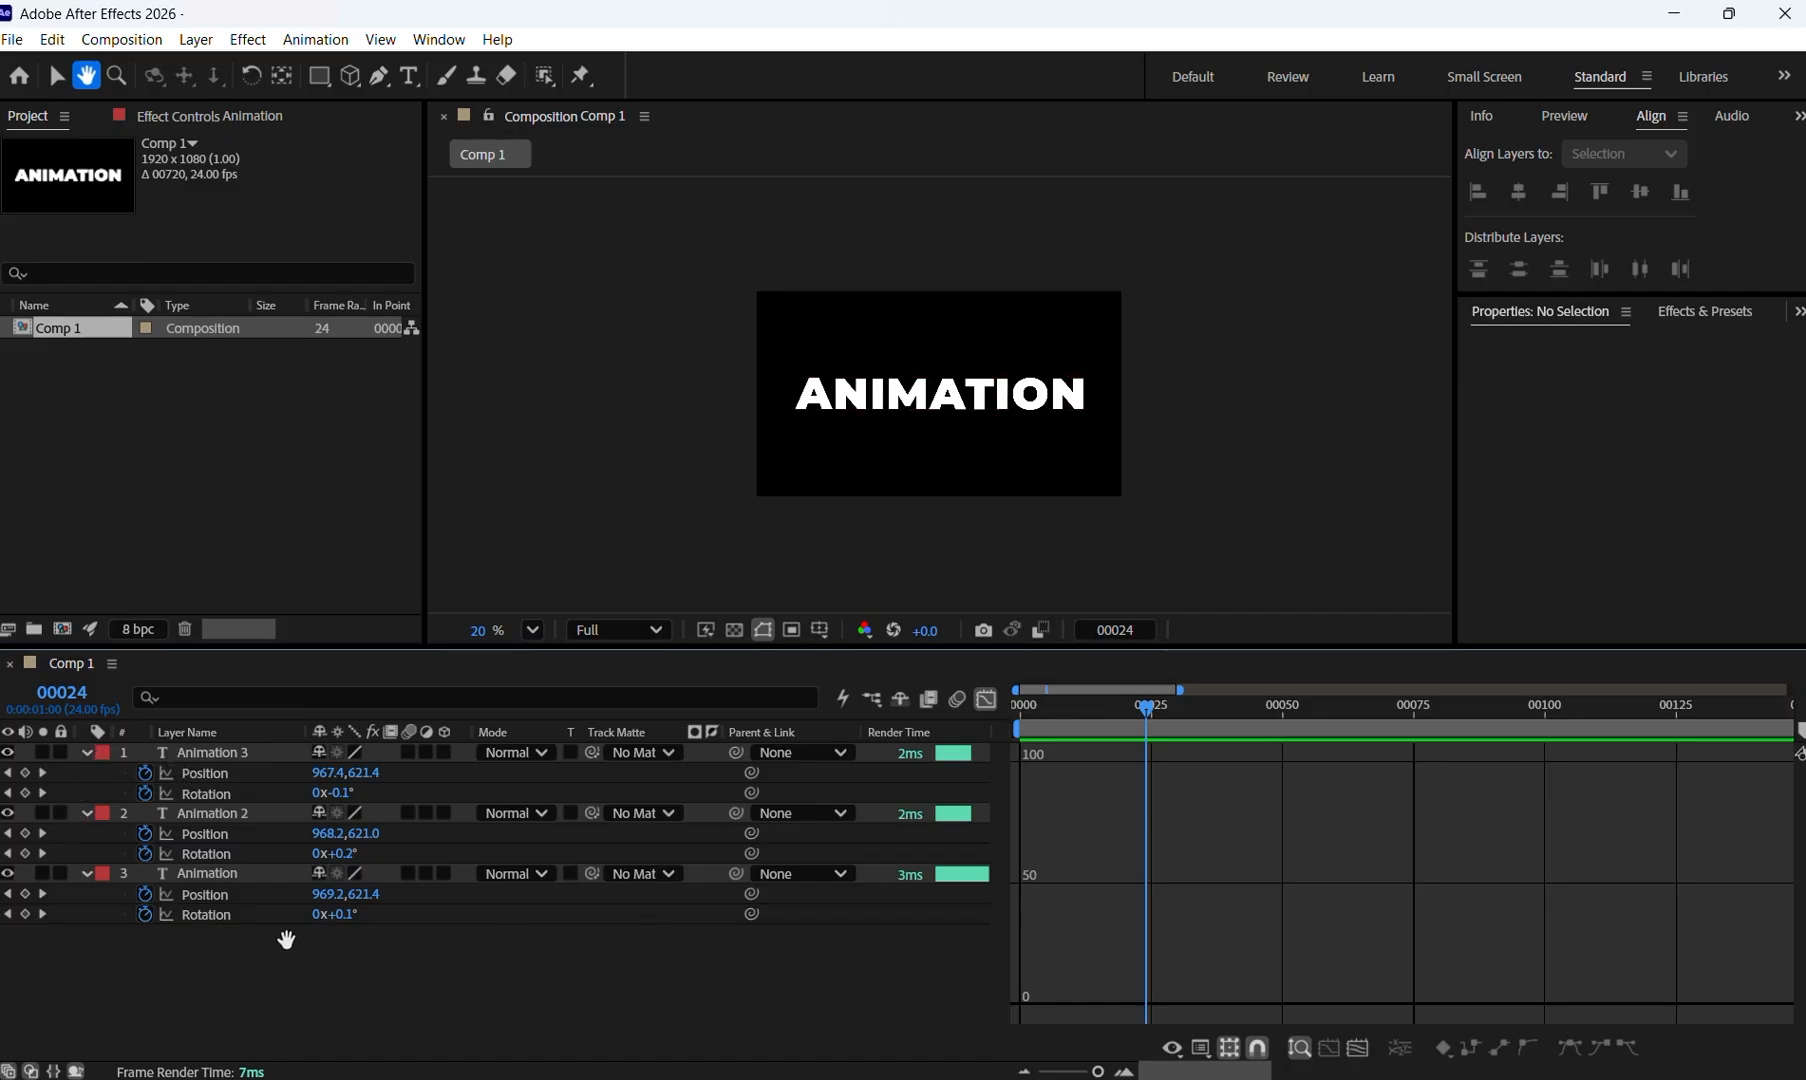
left_click(55, 82)
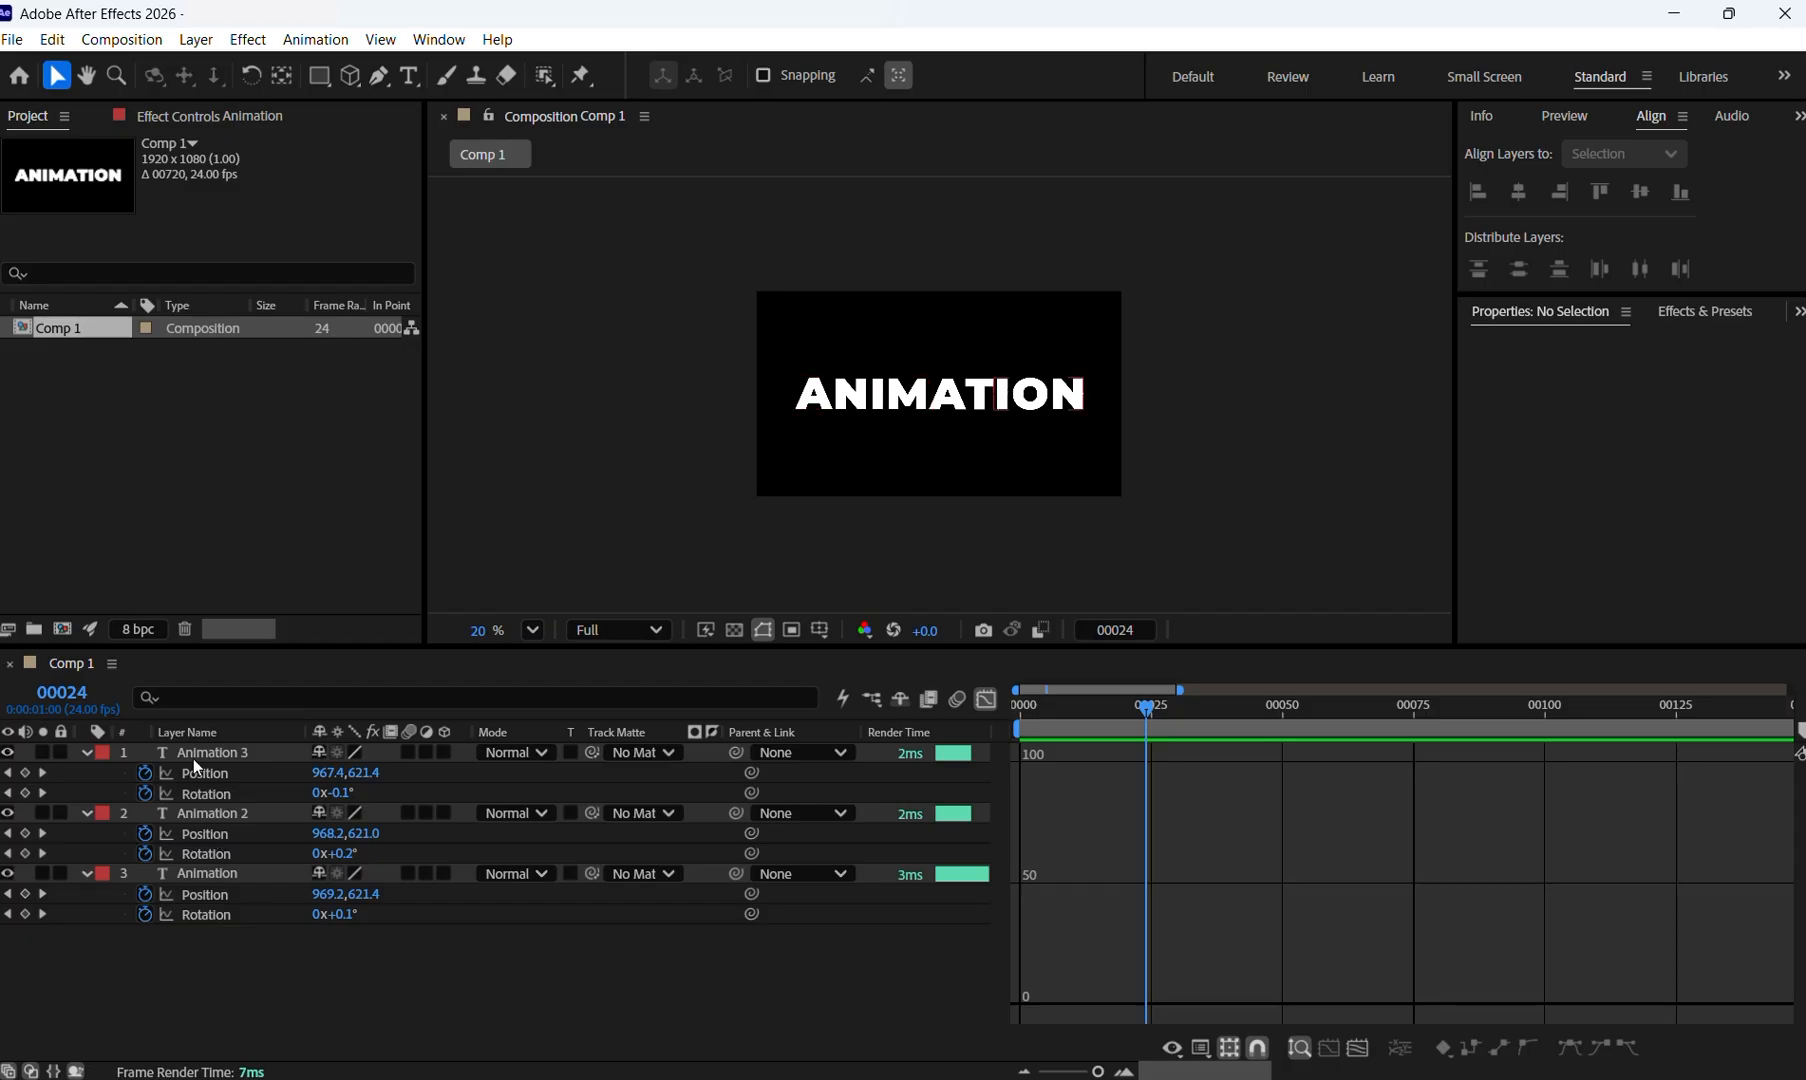
left_click(203, 751)
left_click(214, 870)
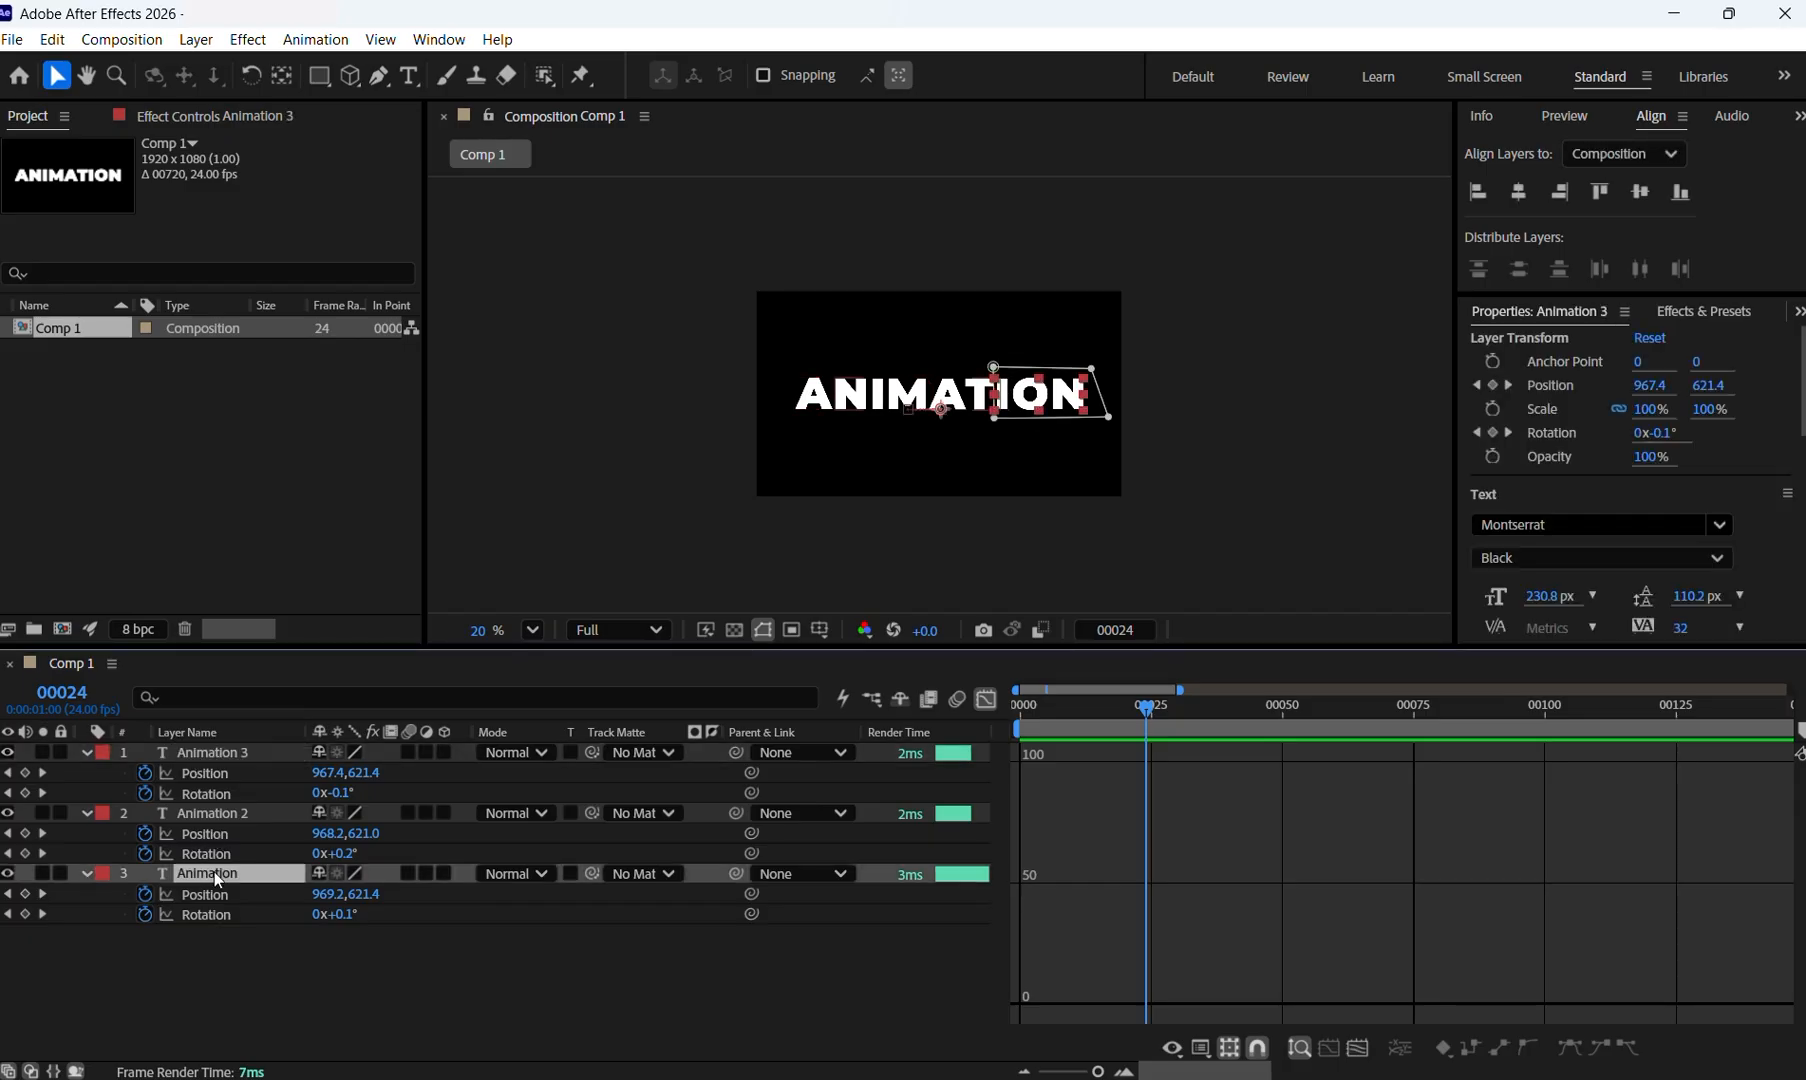
left_click(229, 813, "ctrl")
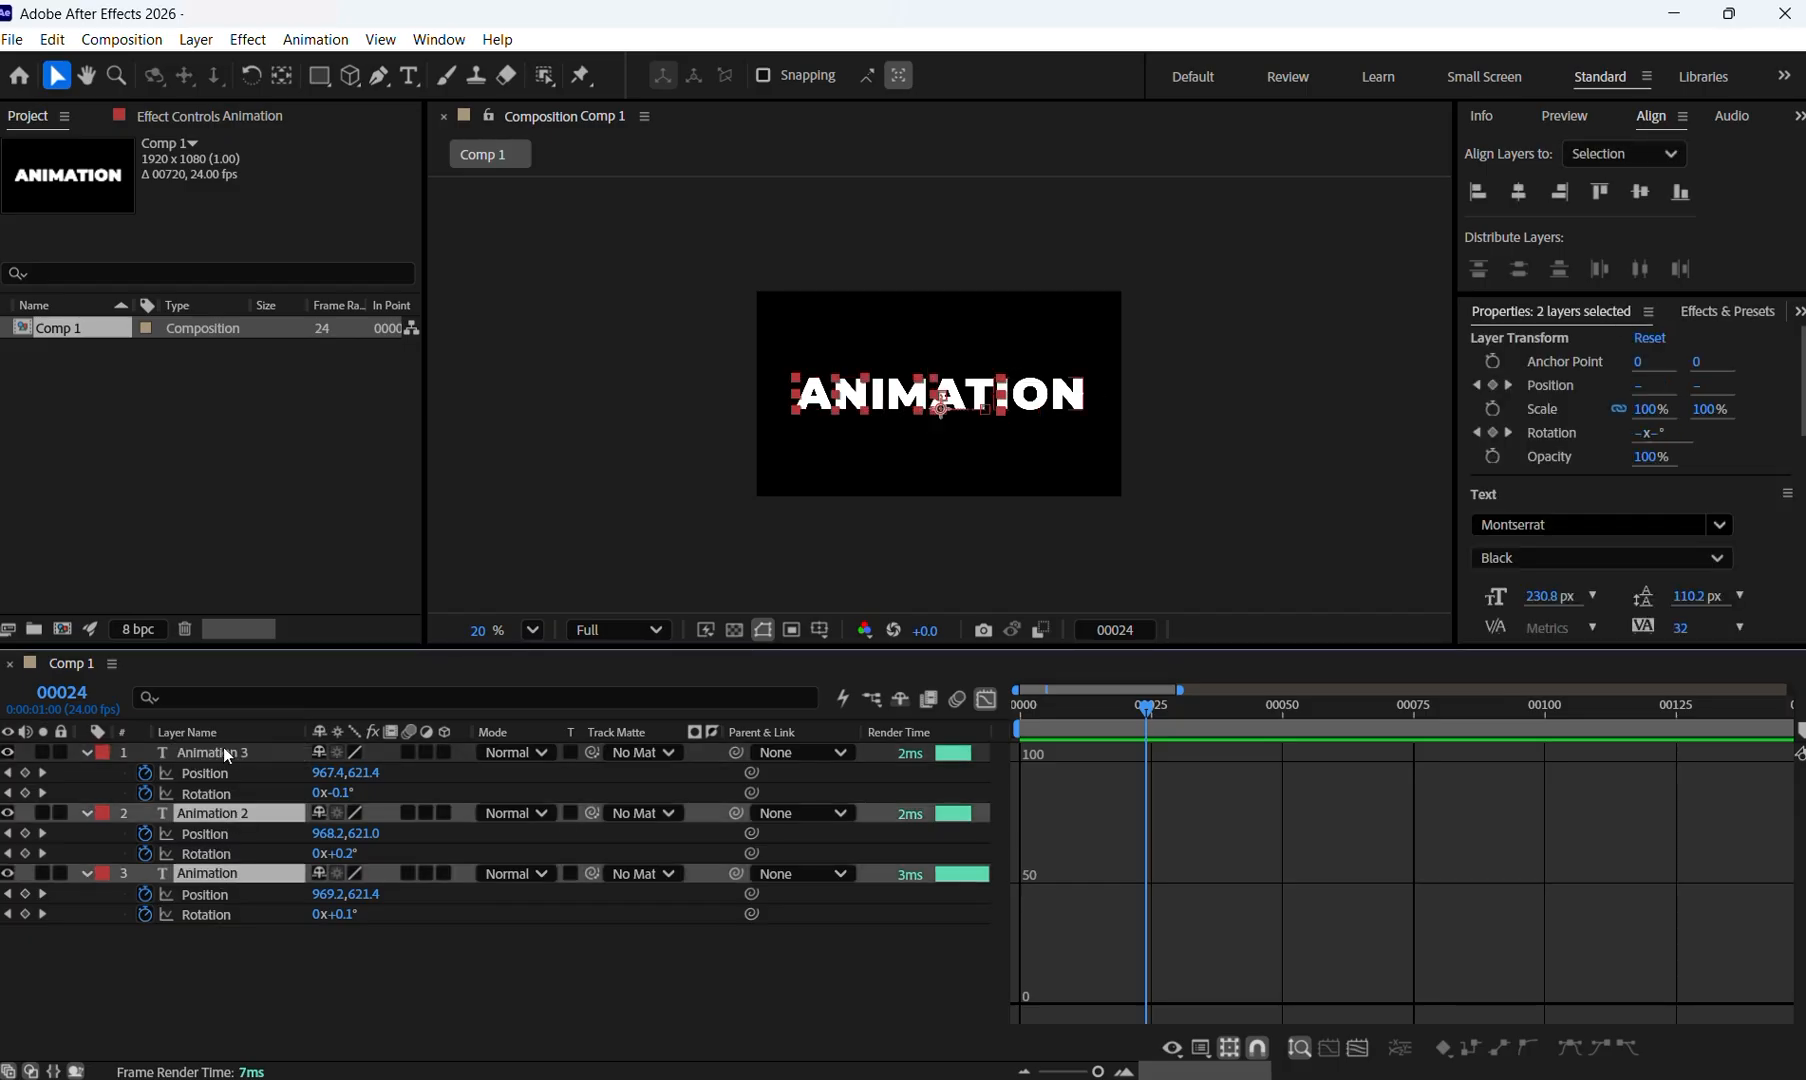
left_click(223, 748, "ctrl")
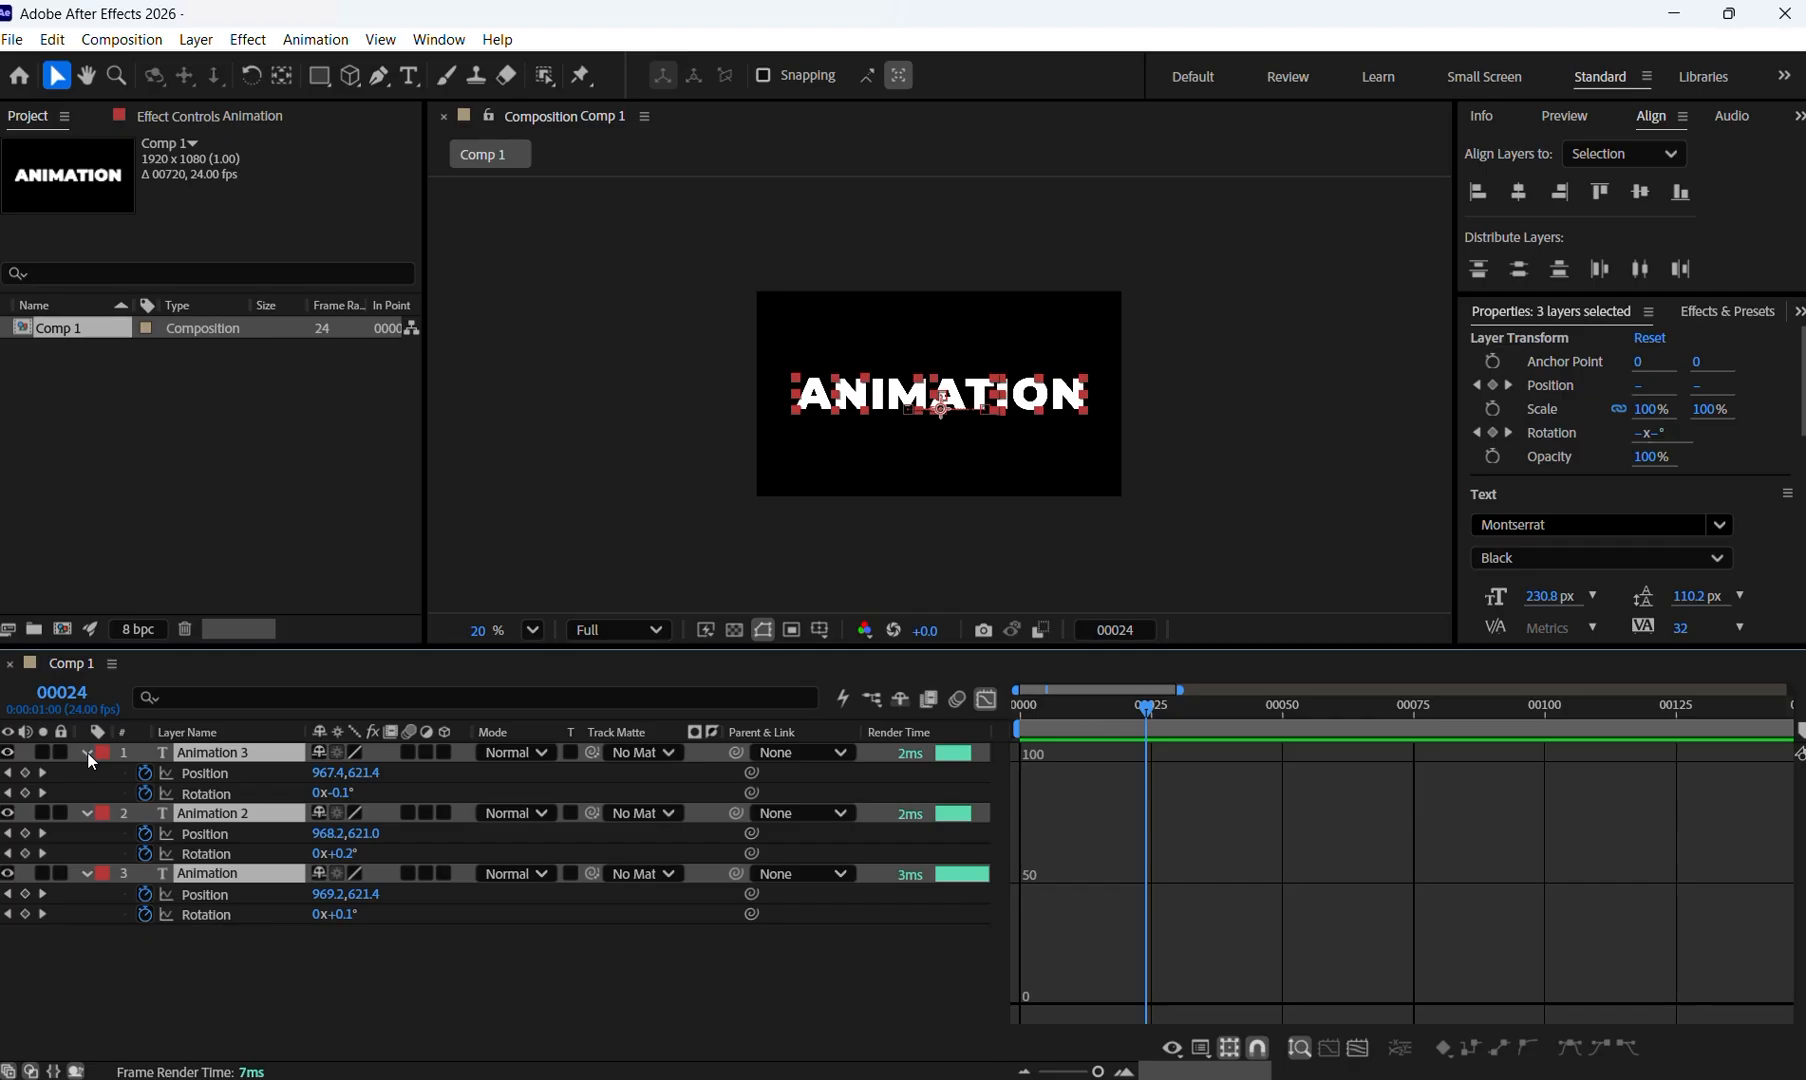
left_click(88, 754)
left_click(249, 912)
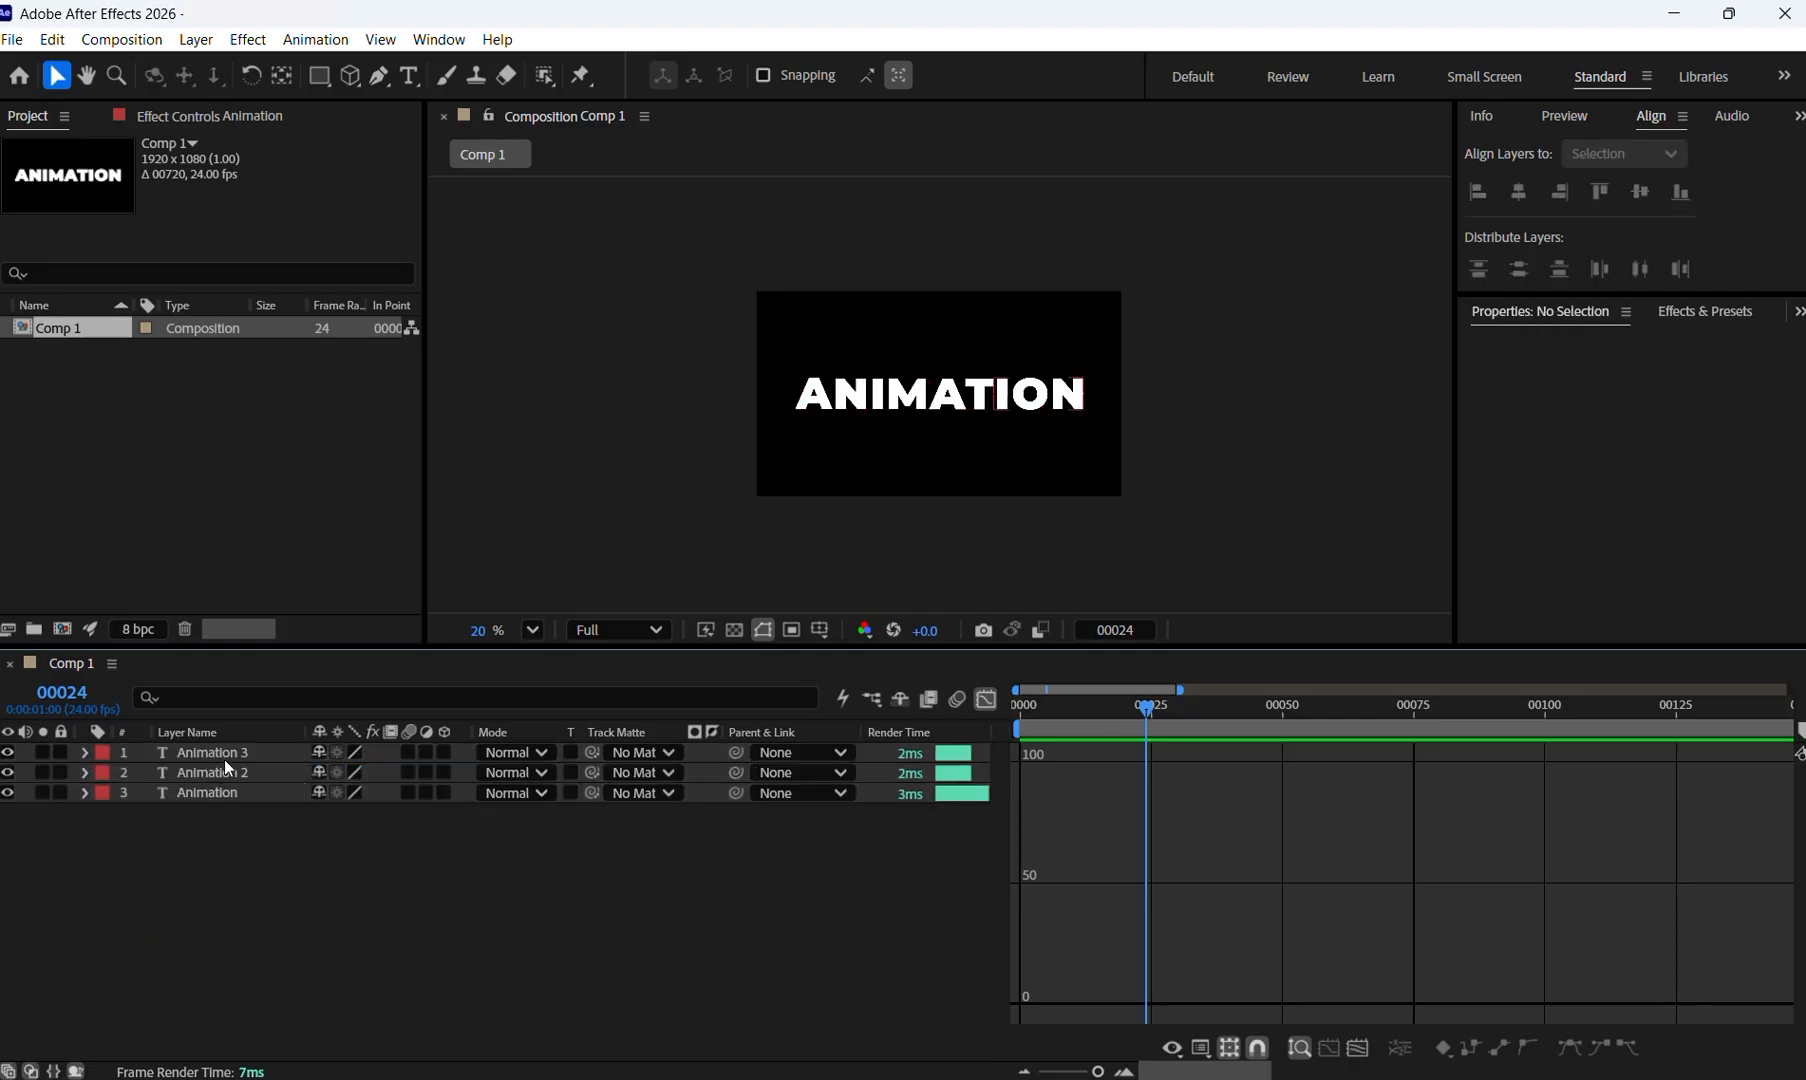
left_click(986, 699)
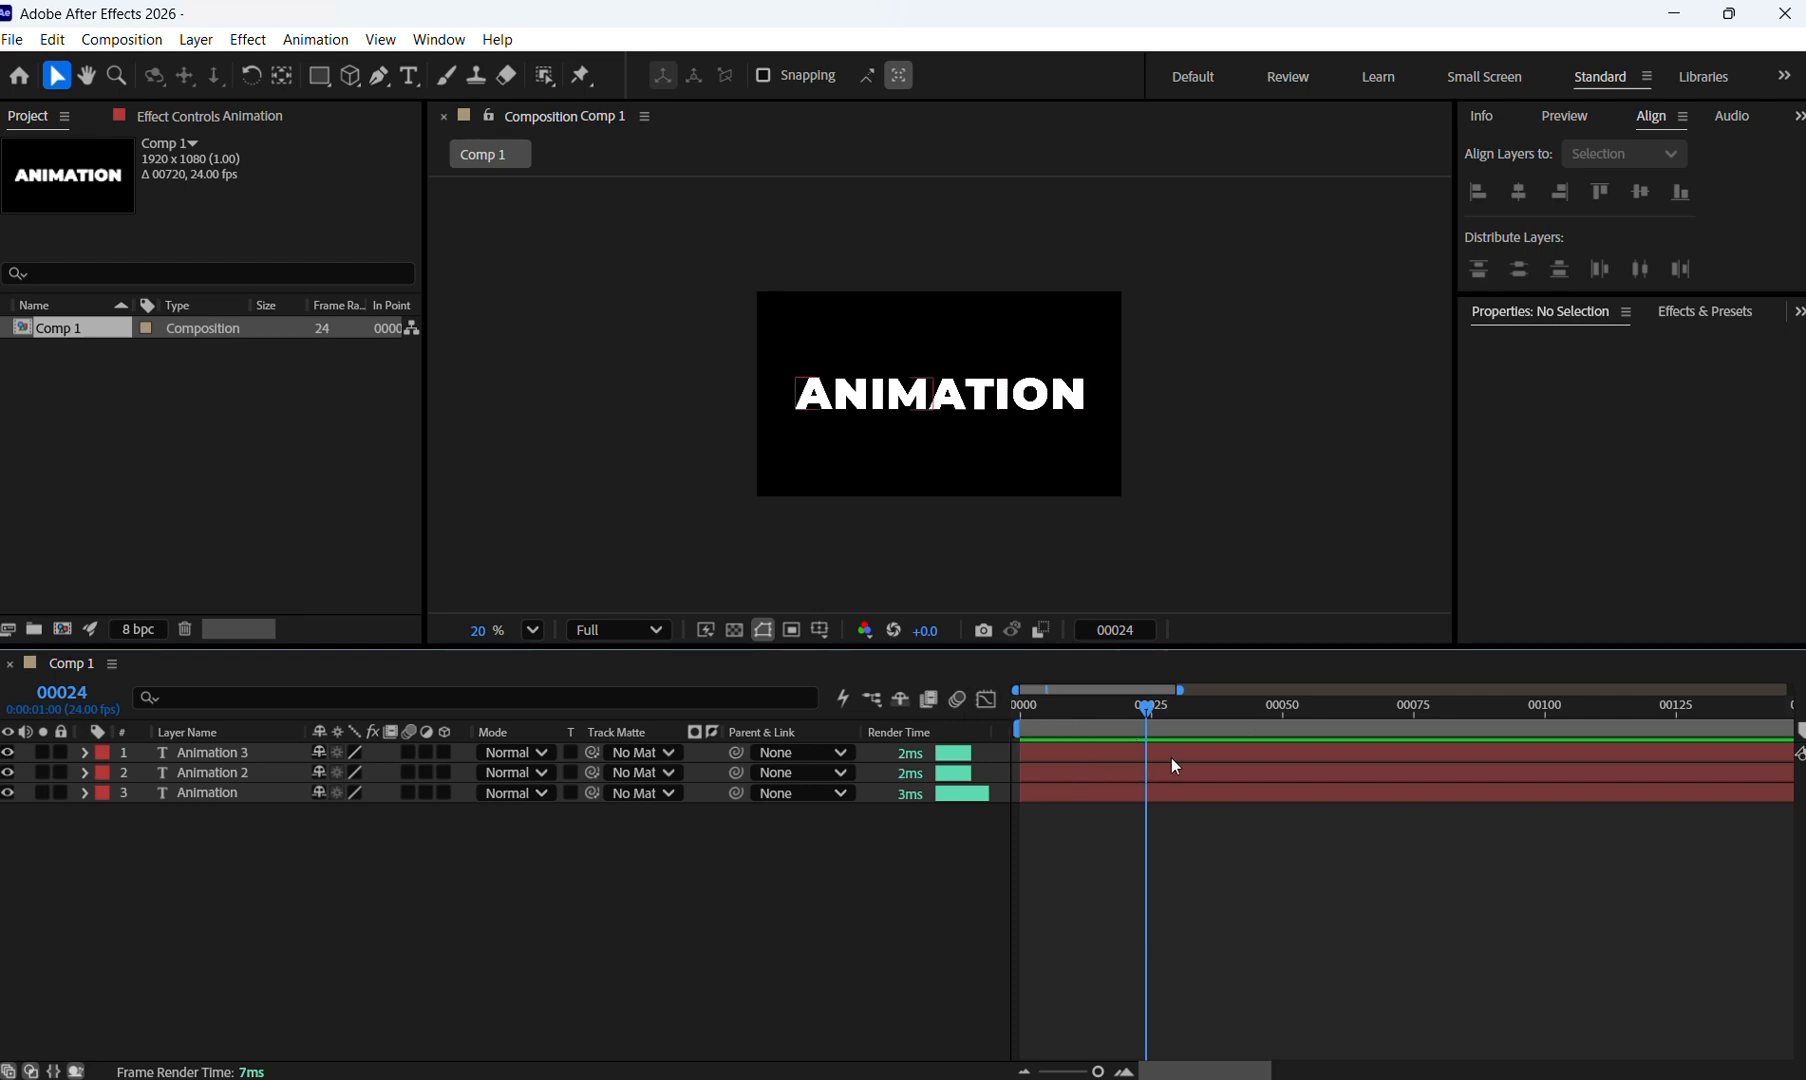
Reveal the keyframed properties of all three text layers and time-reverse all their Position and Rotation keyframes.
left_click(251, 750)
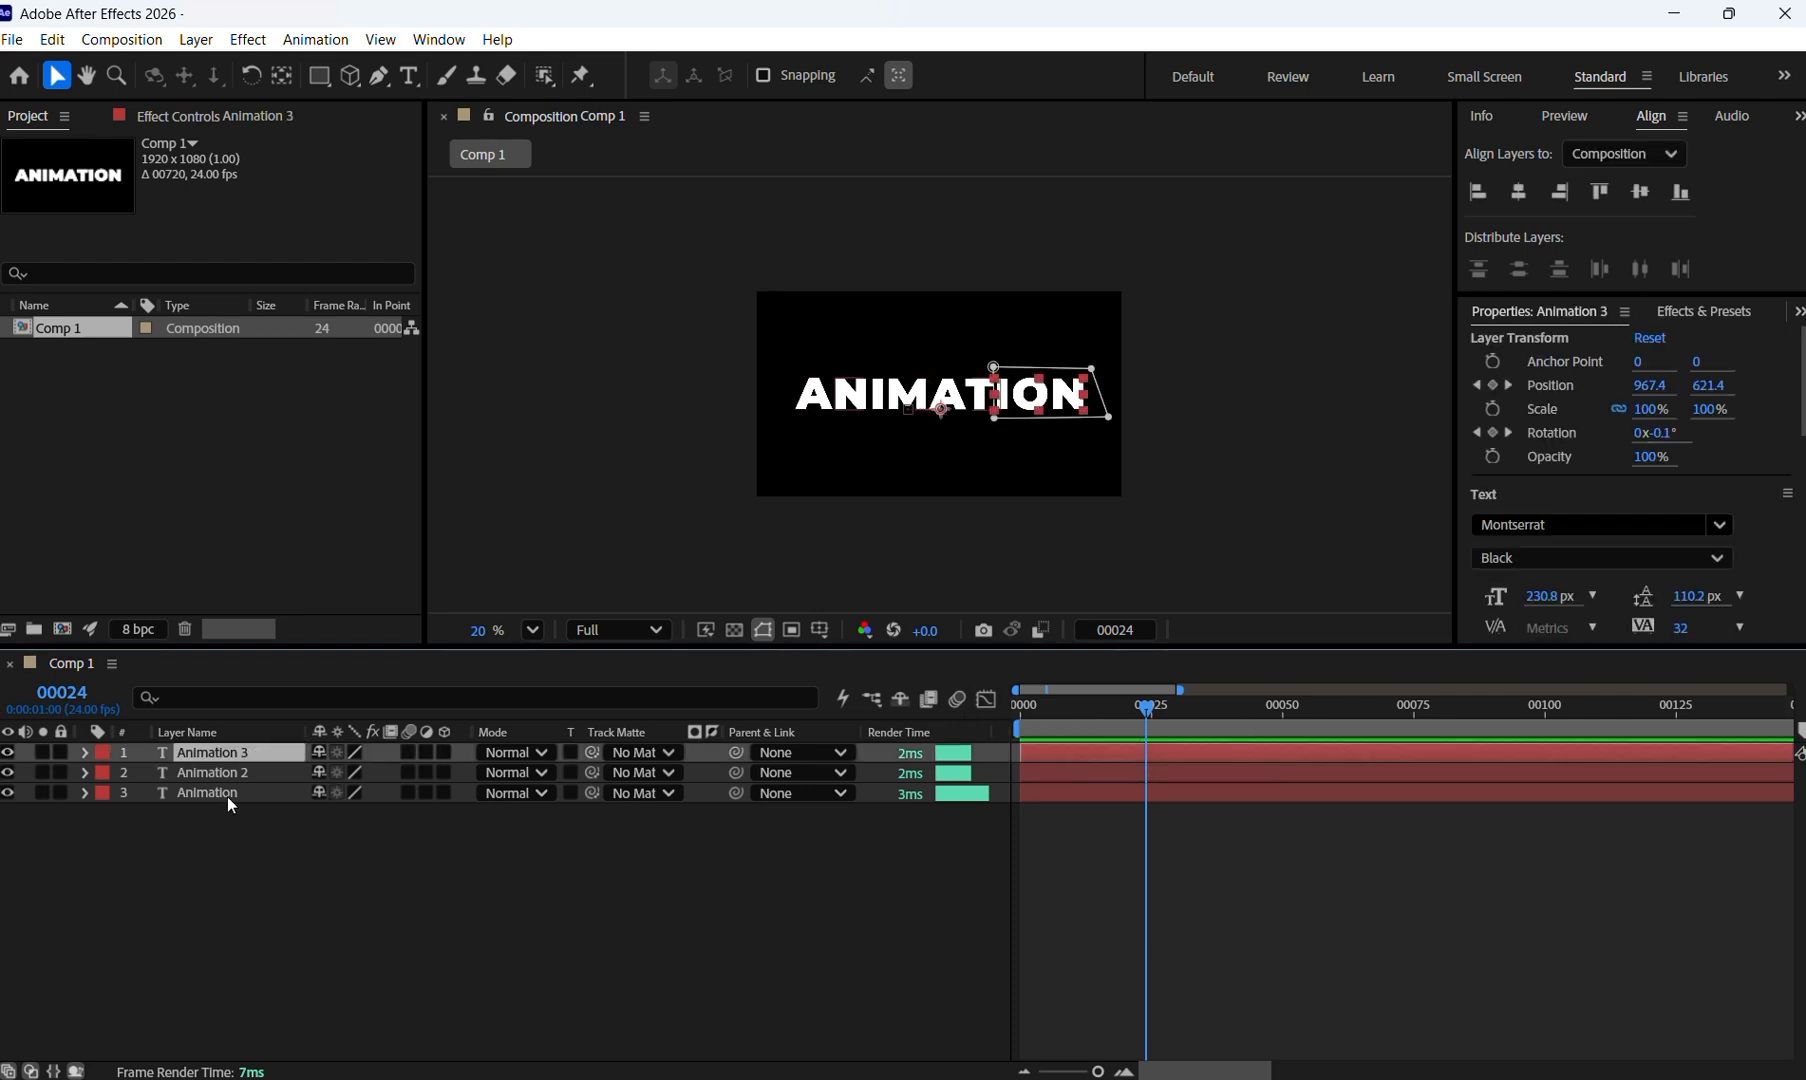
left_click(236, 792, "shift")
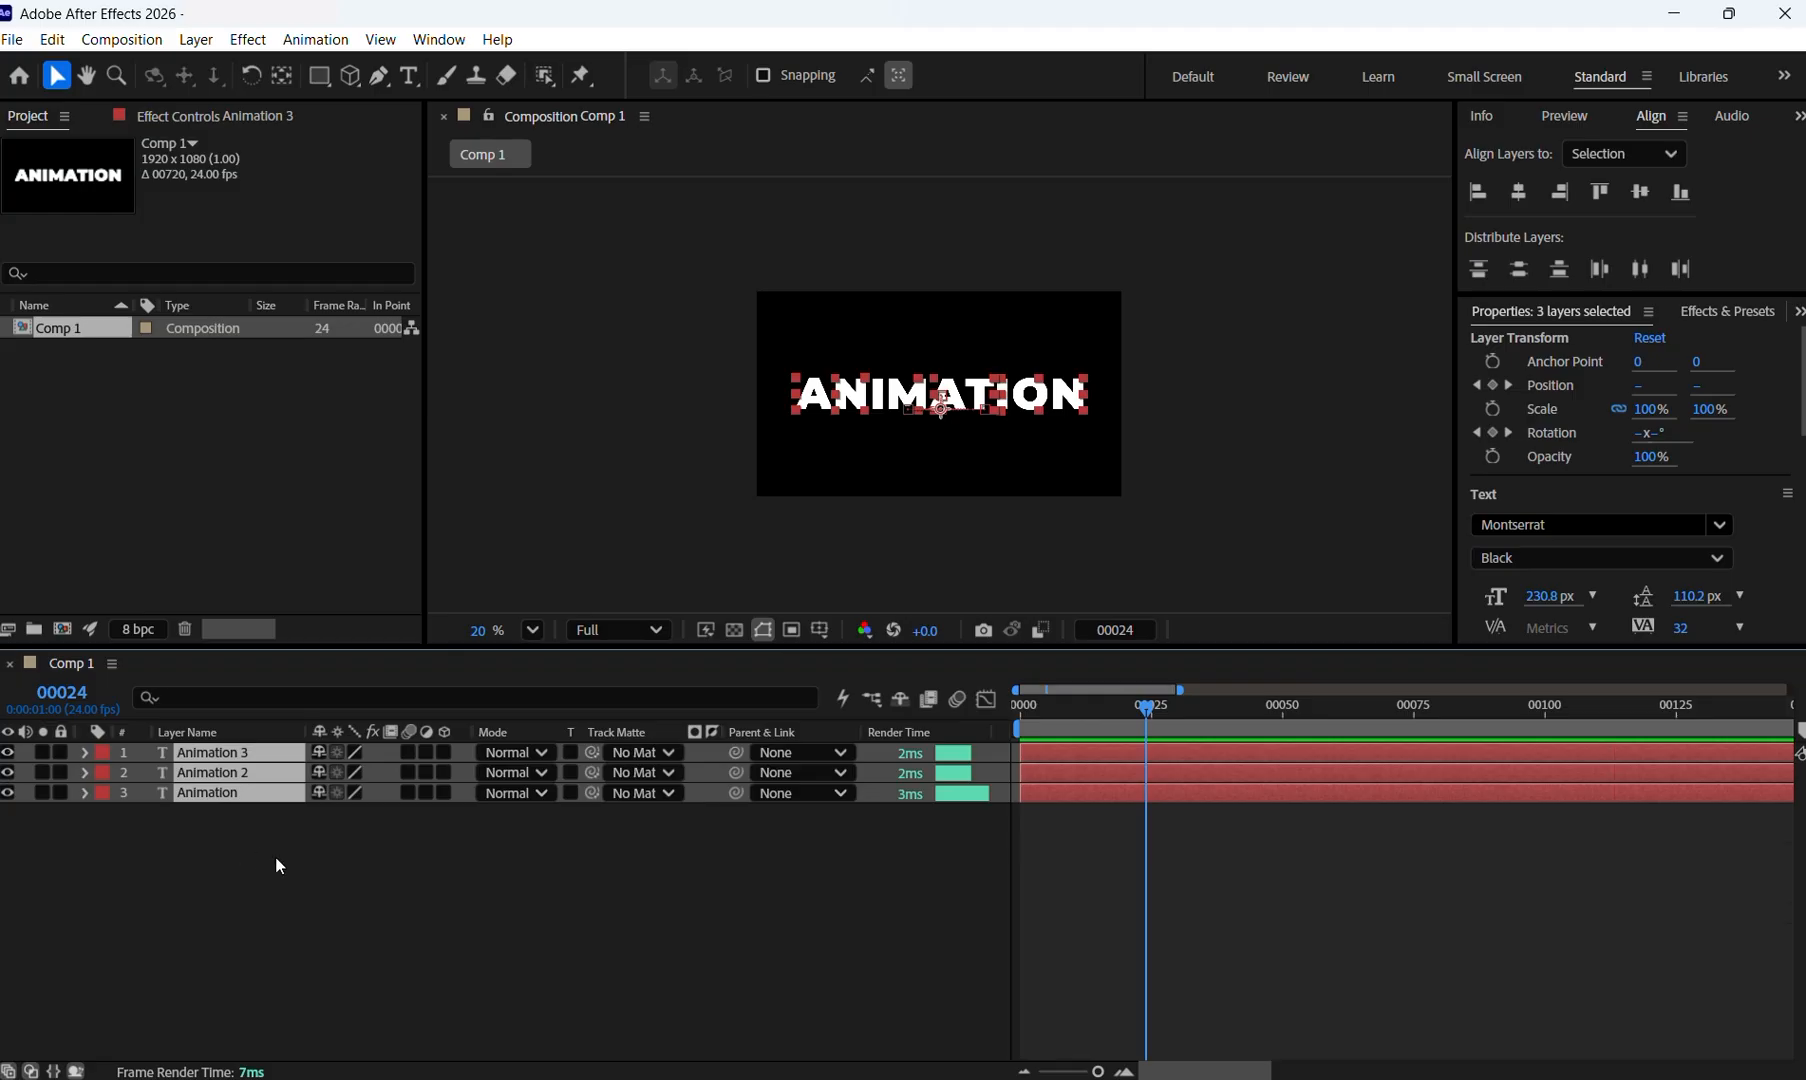
key("u")
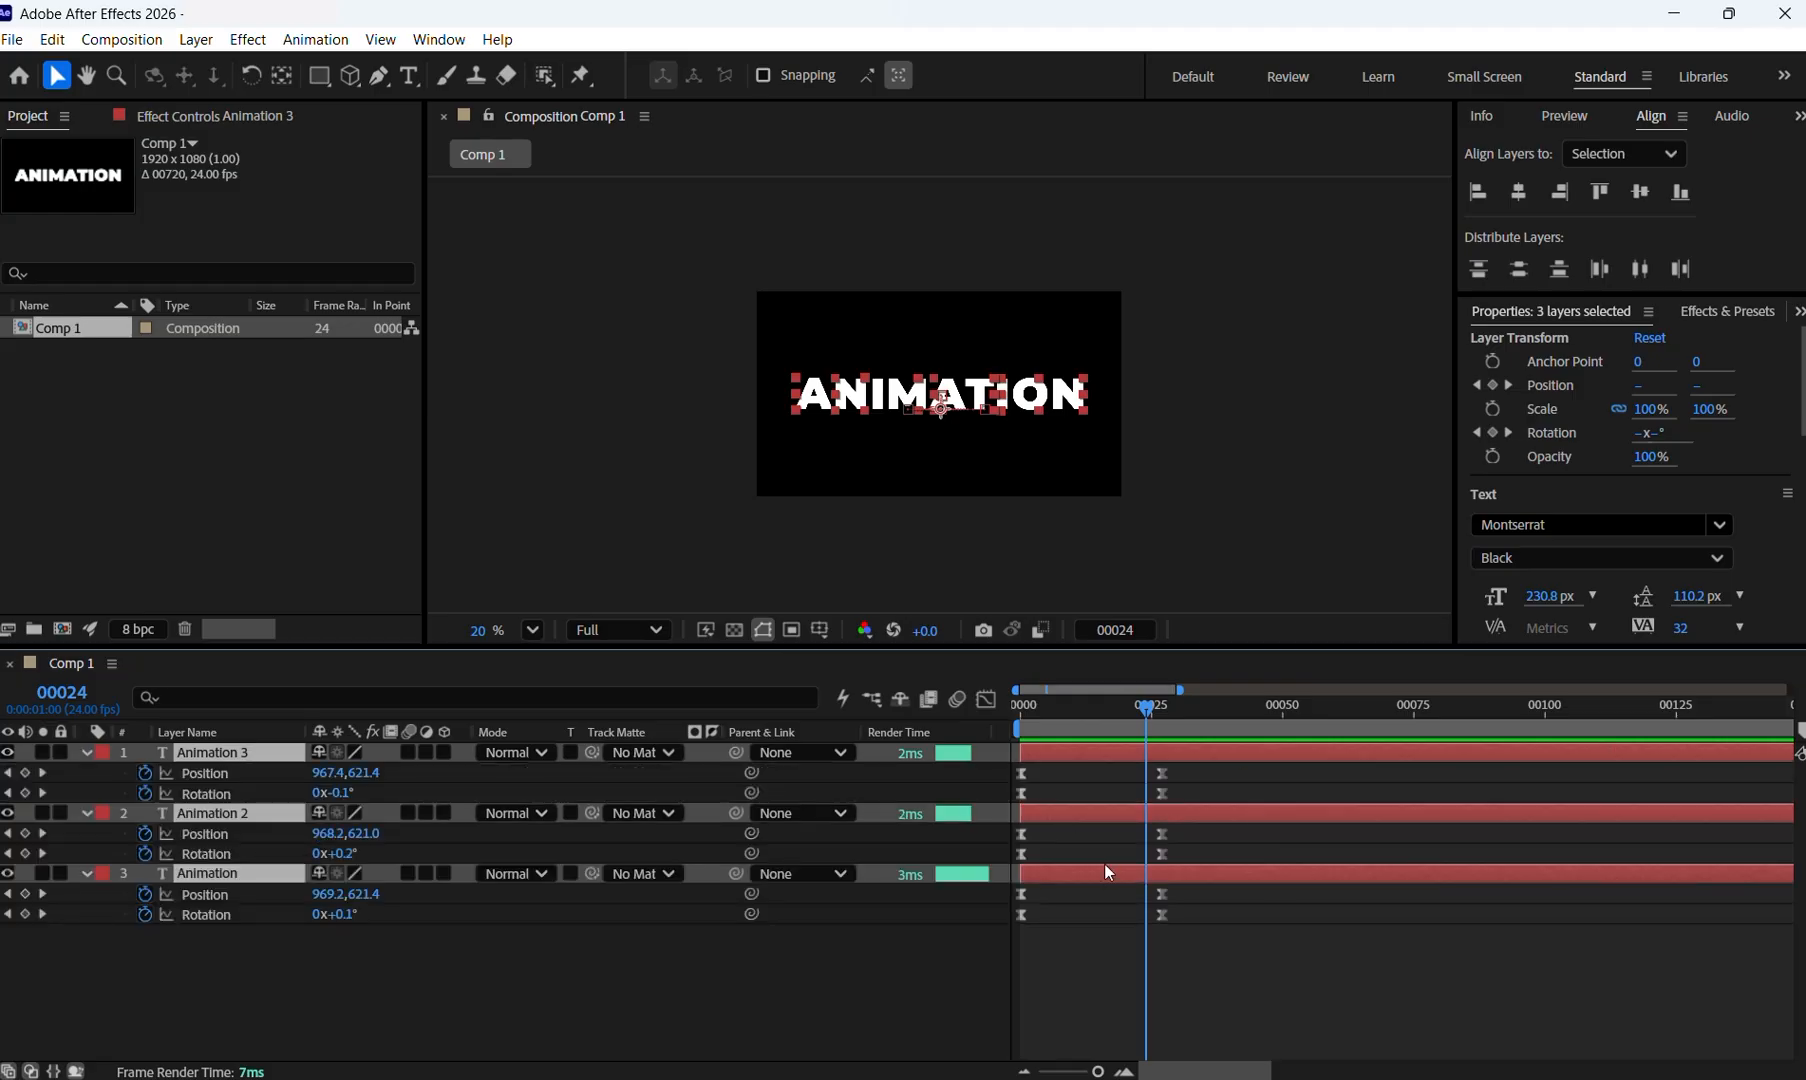
left_click_drag(1233, 770, 1010, 969)
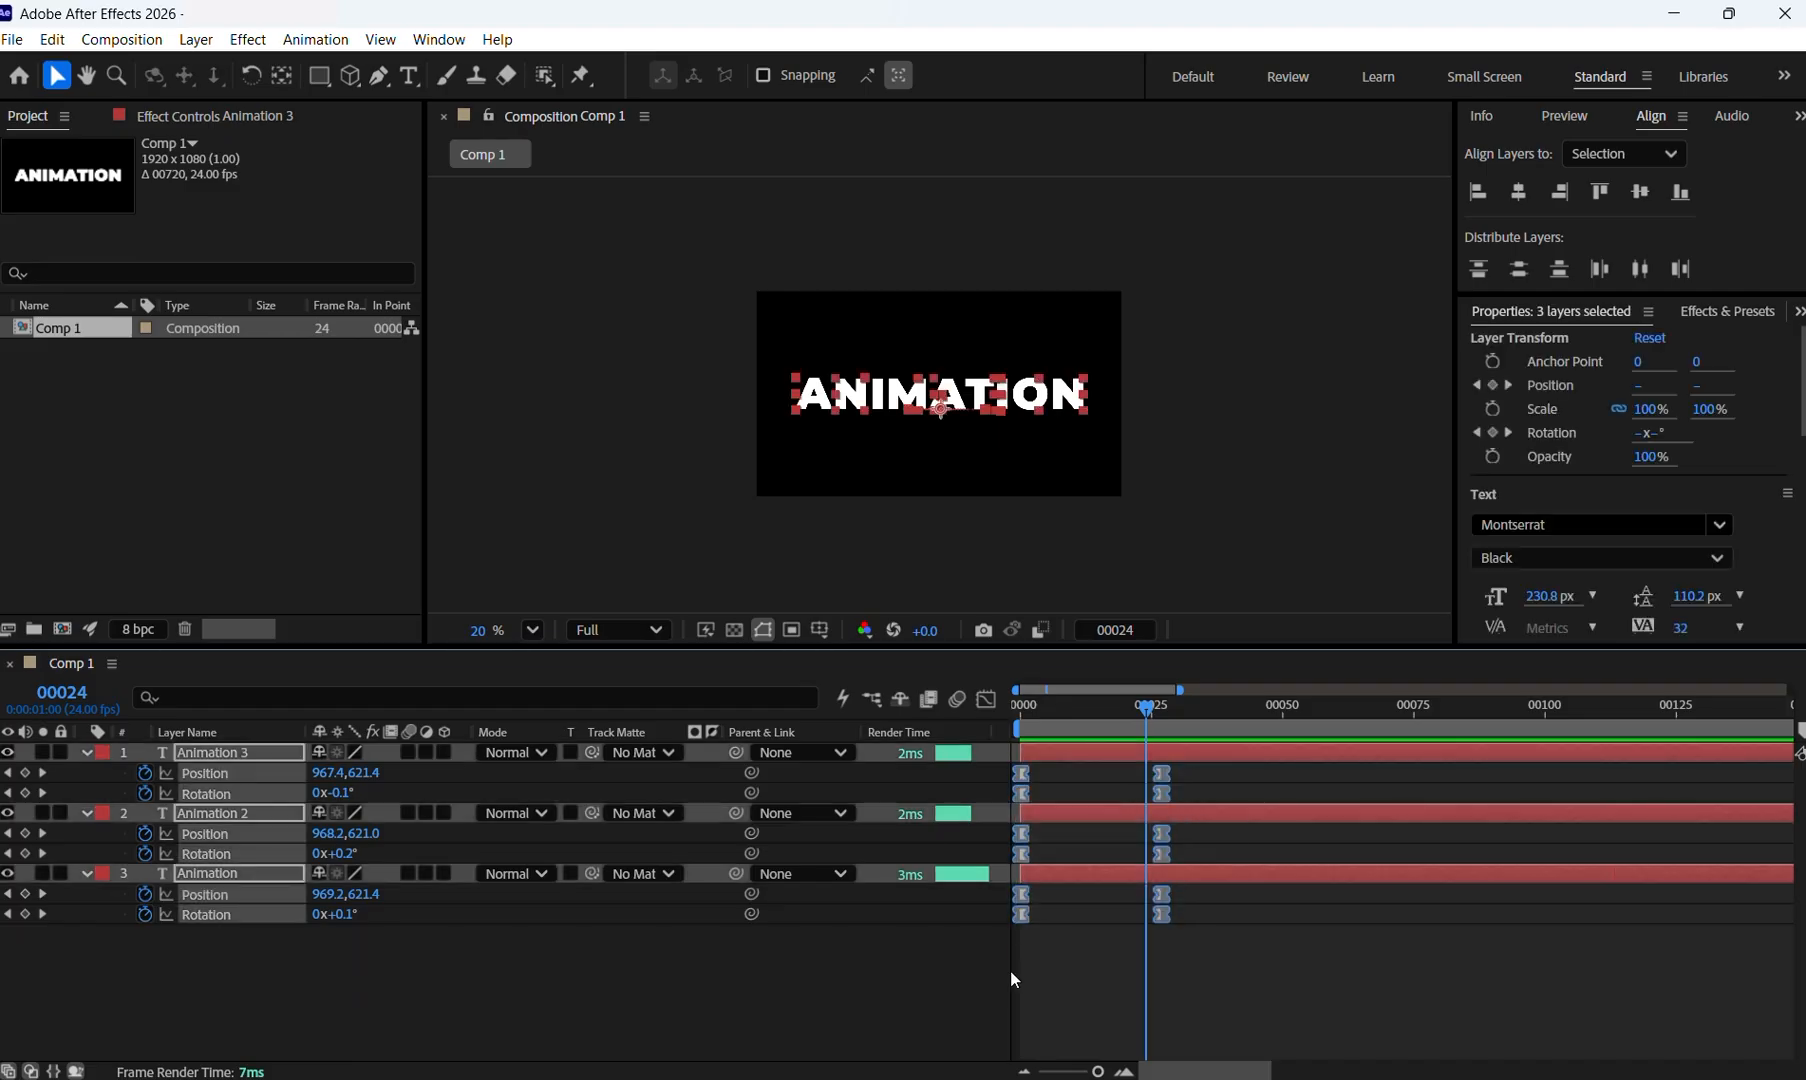
right_click(1164, 838)
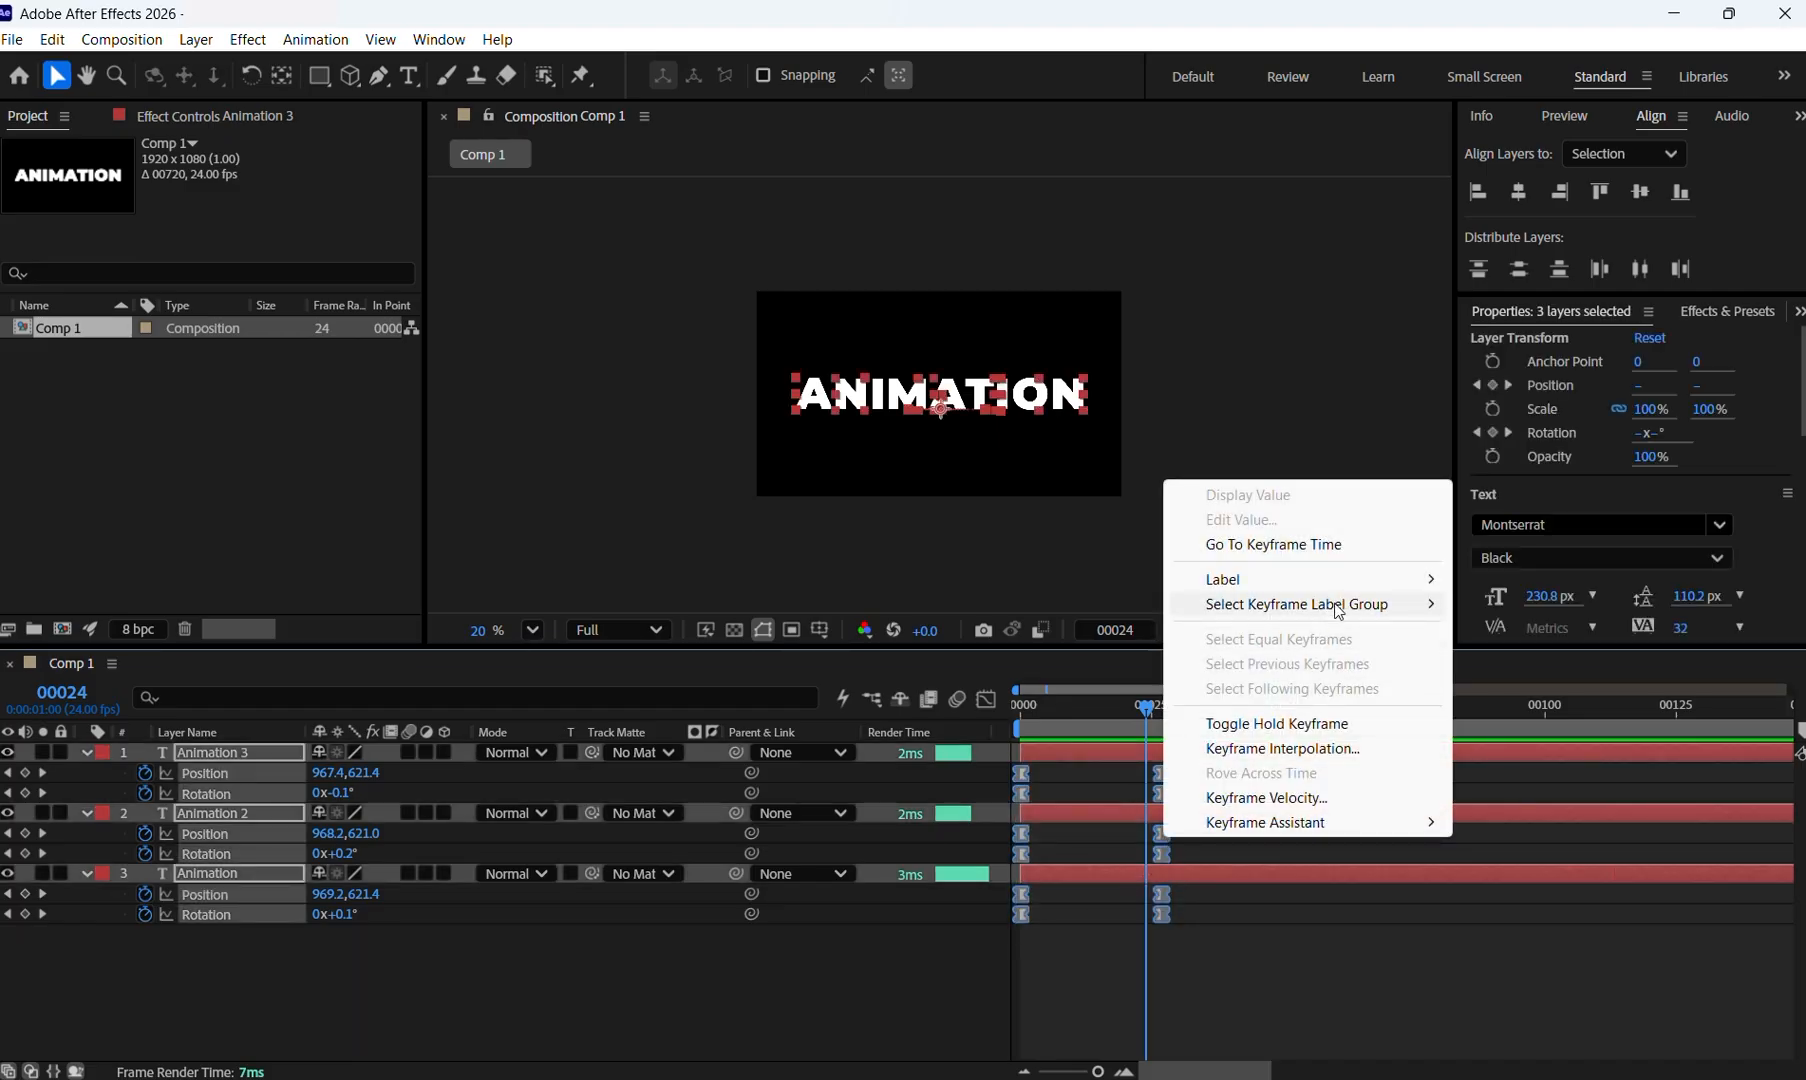
mouse_move(1369, 833)
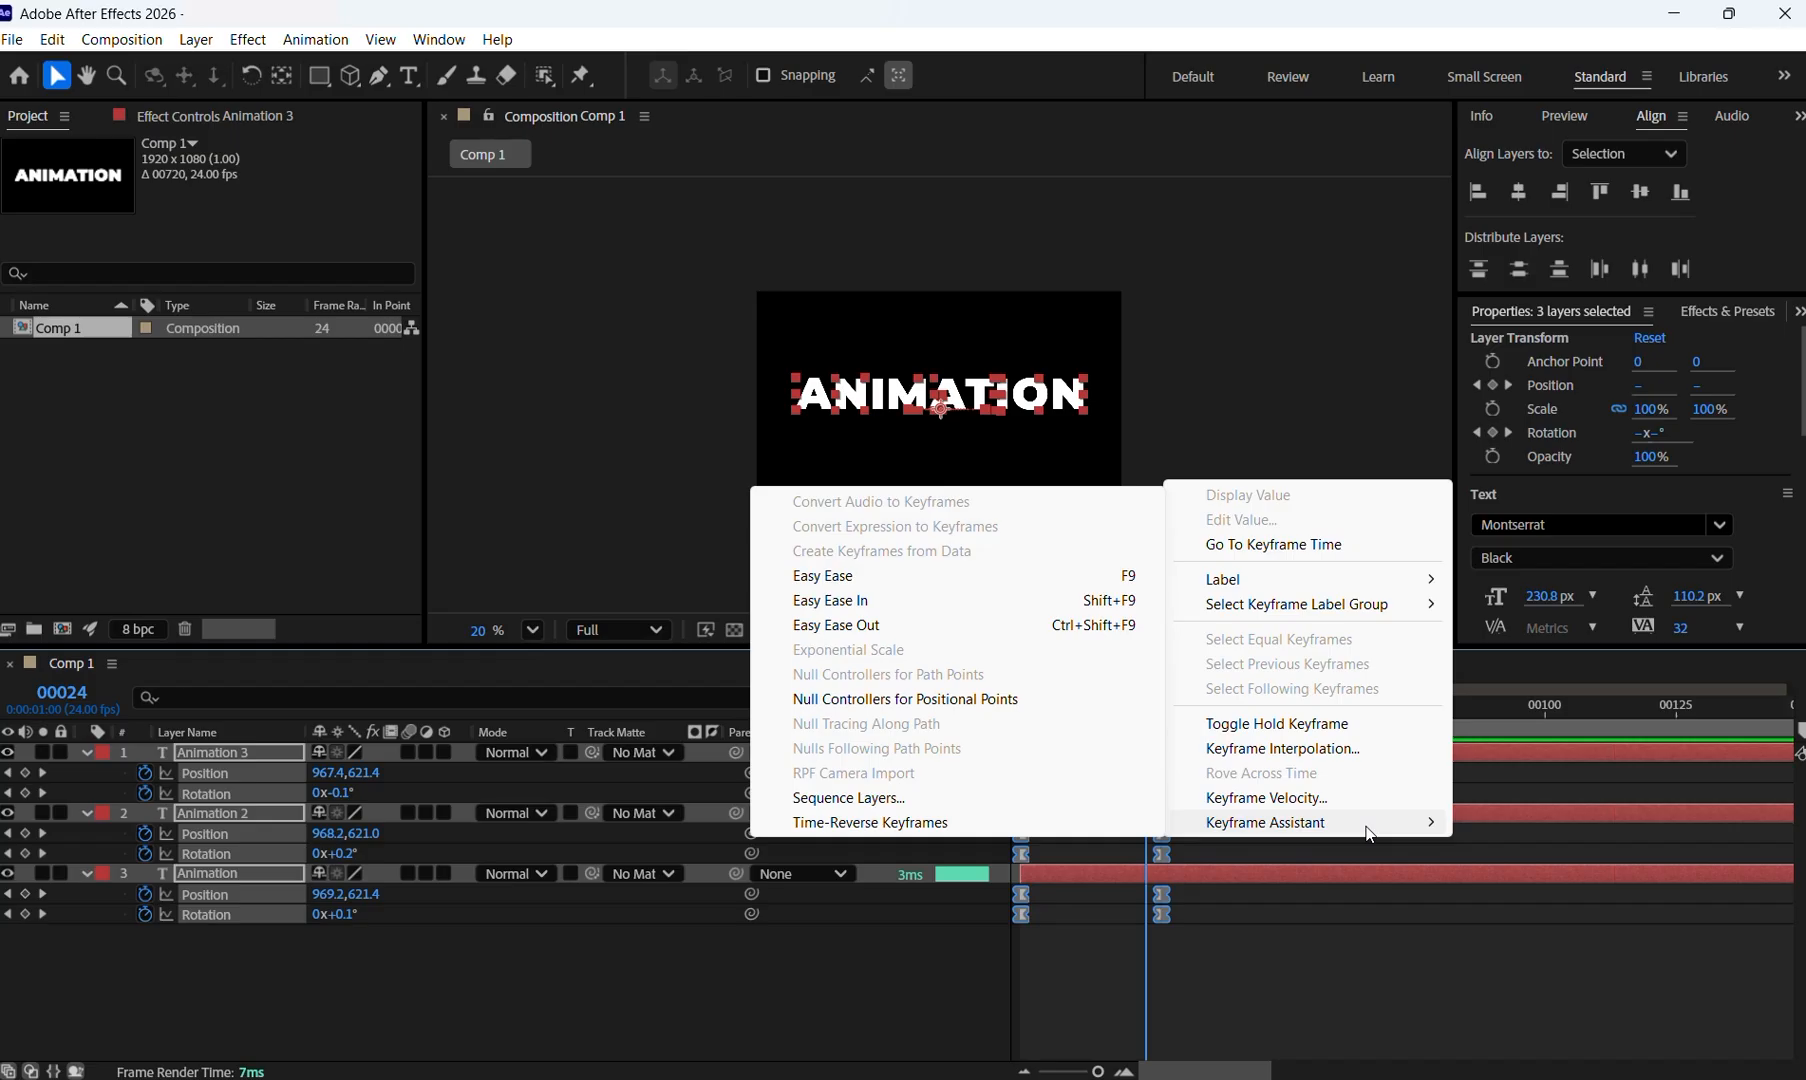
left_click(885, 823)
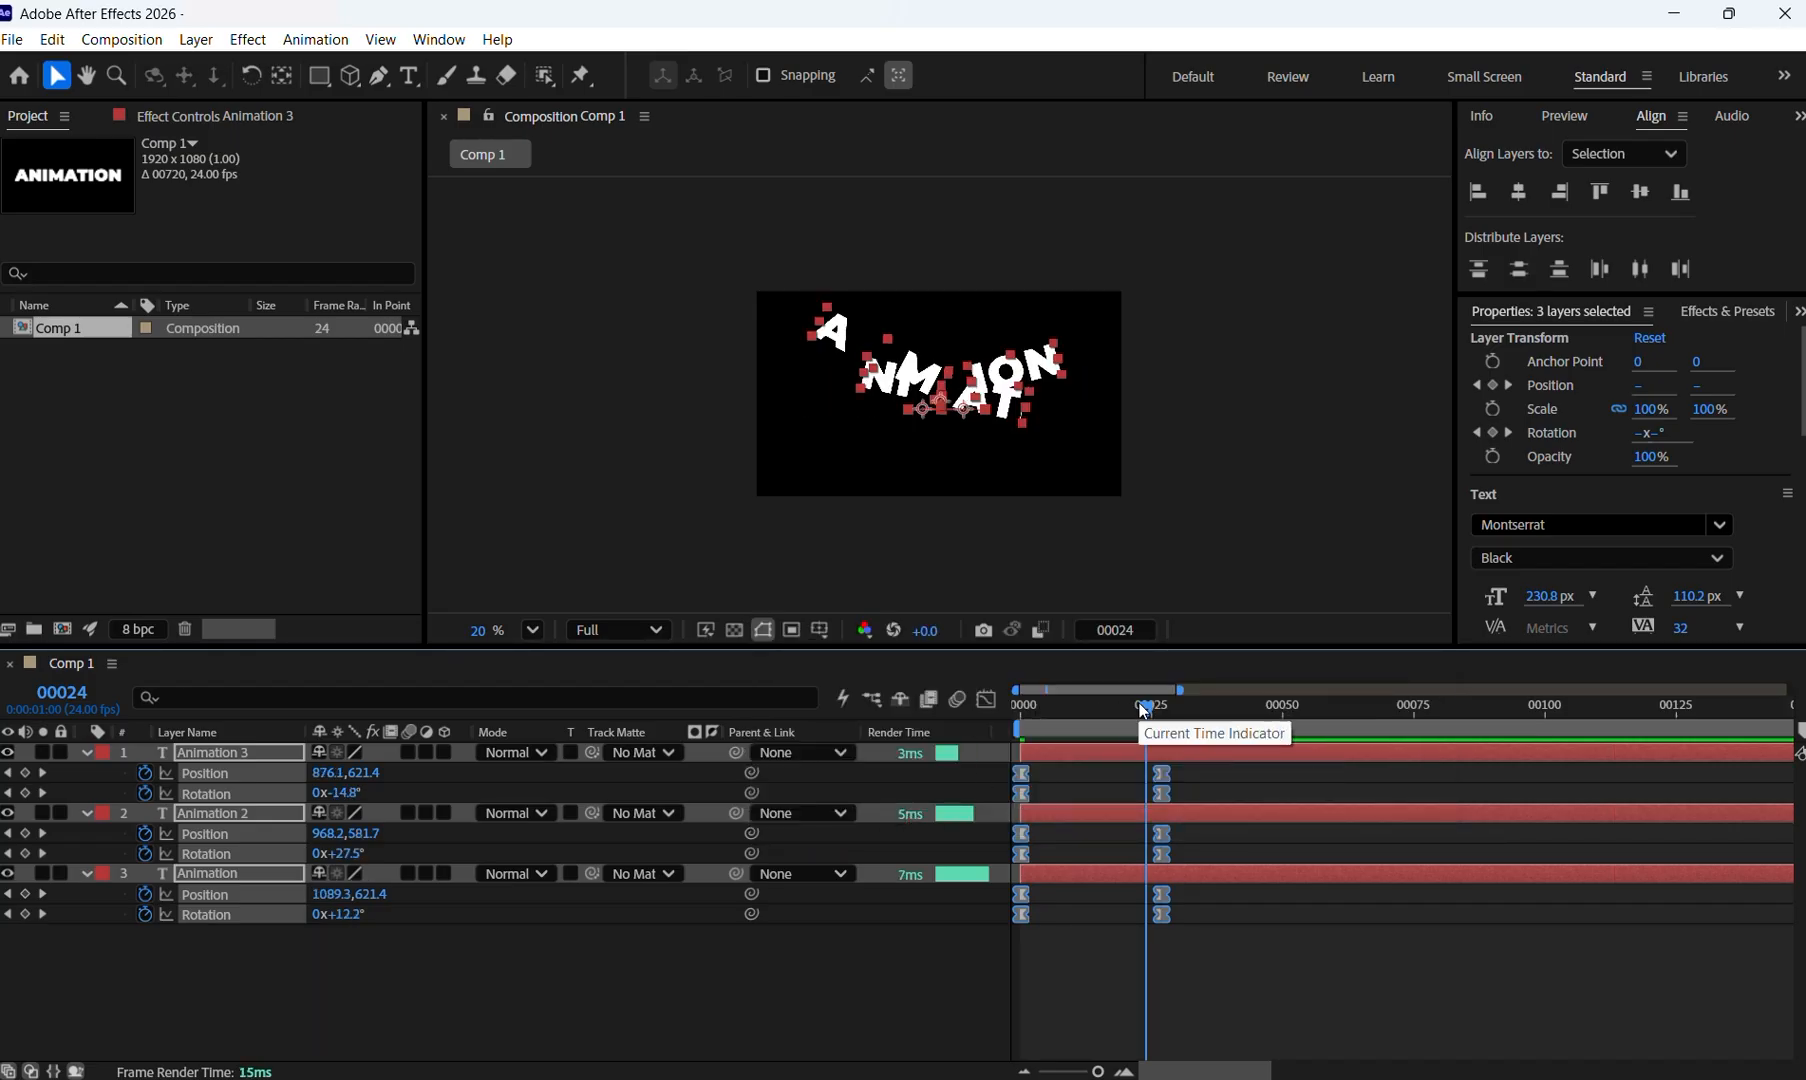
Play the reversed animation from frame 0 to check how the word breaks apart, and return to frame 0.
left_click_drag(1144, 711, 1000, 720)
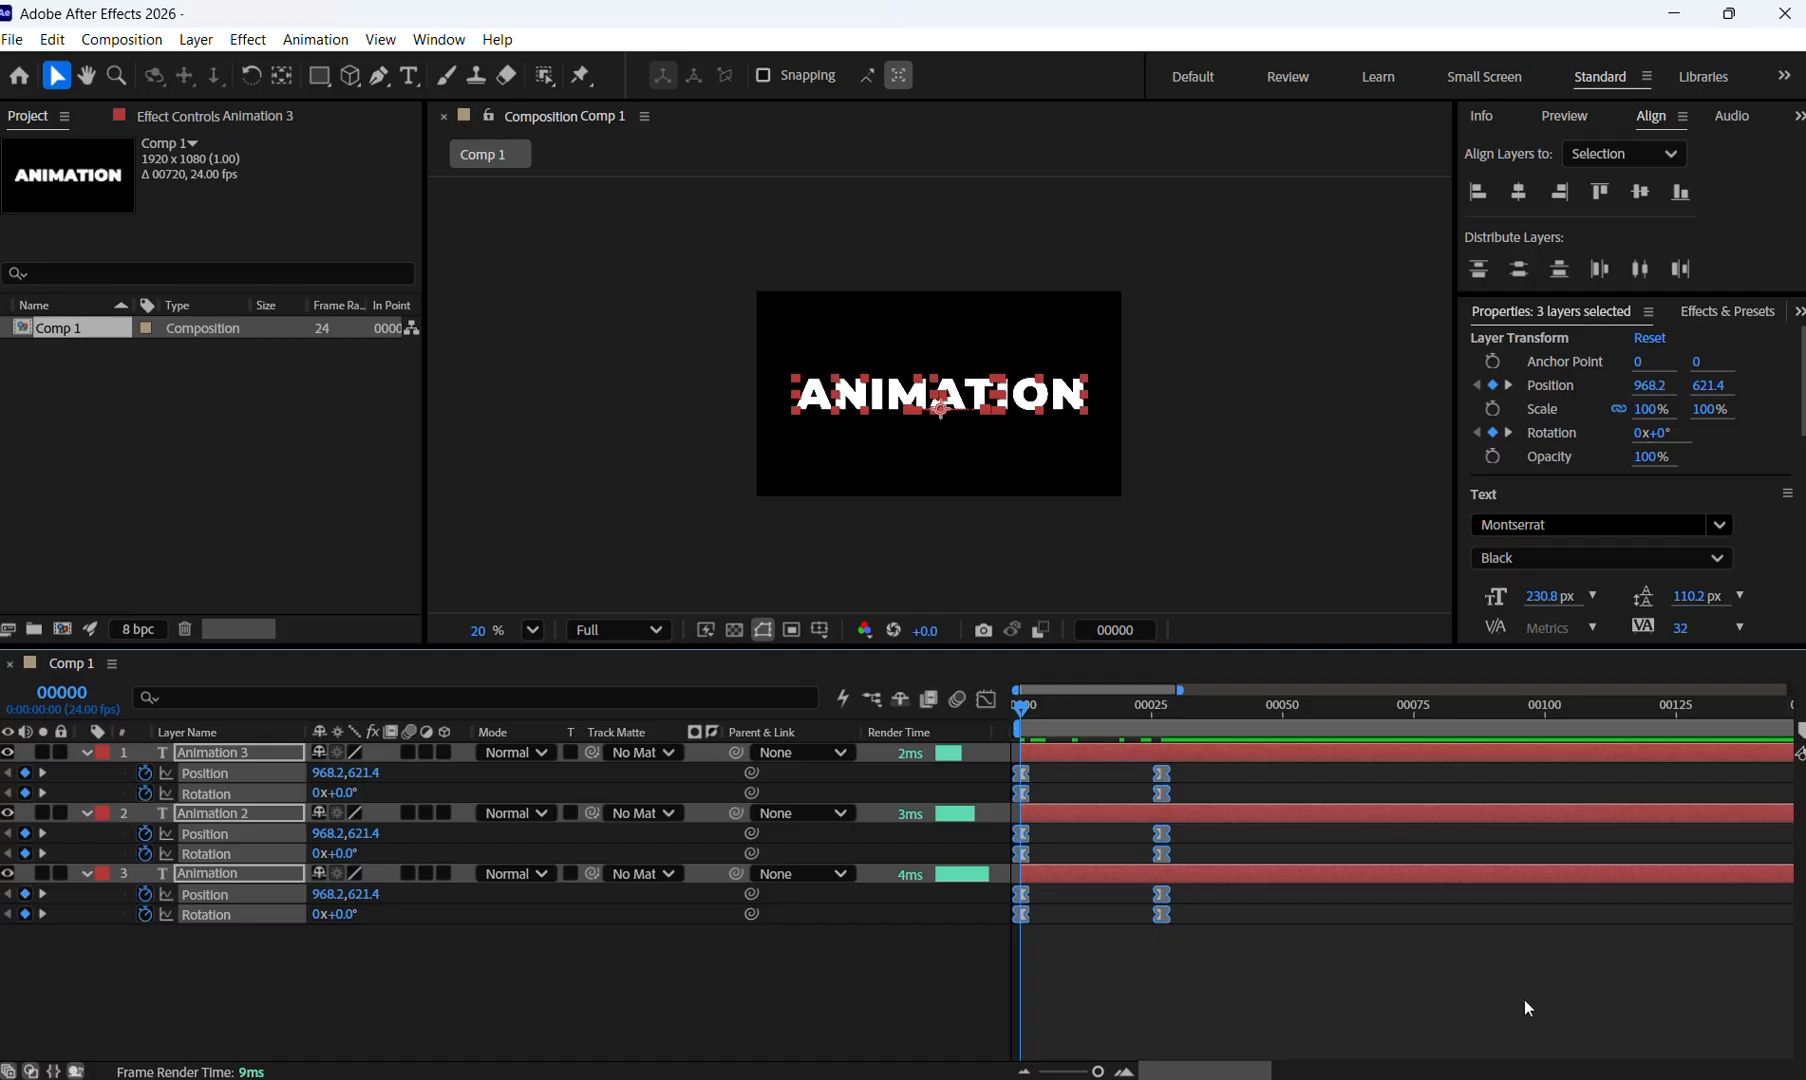
key("space")
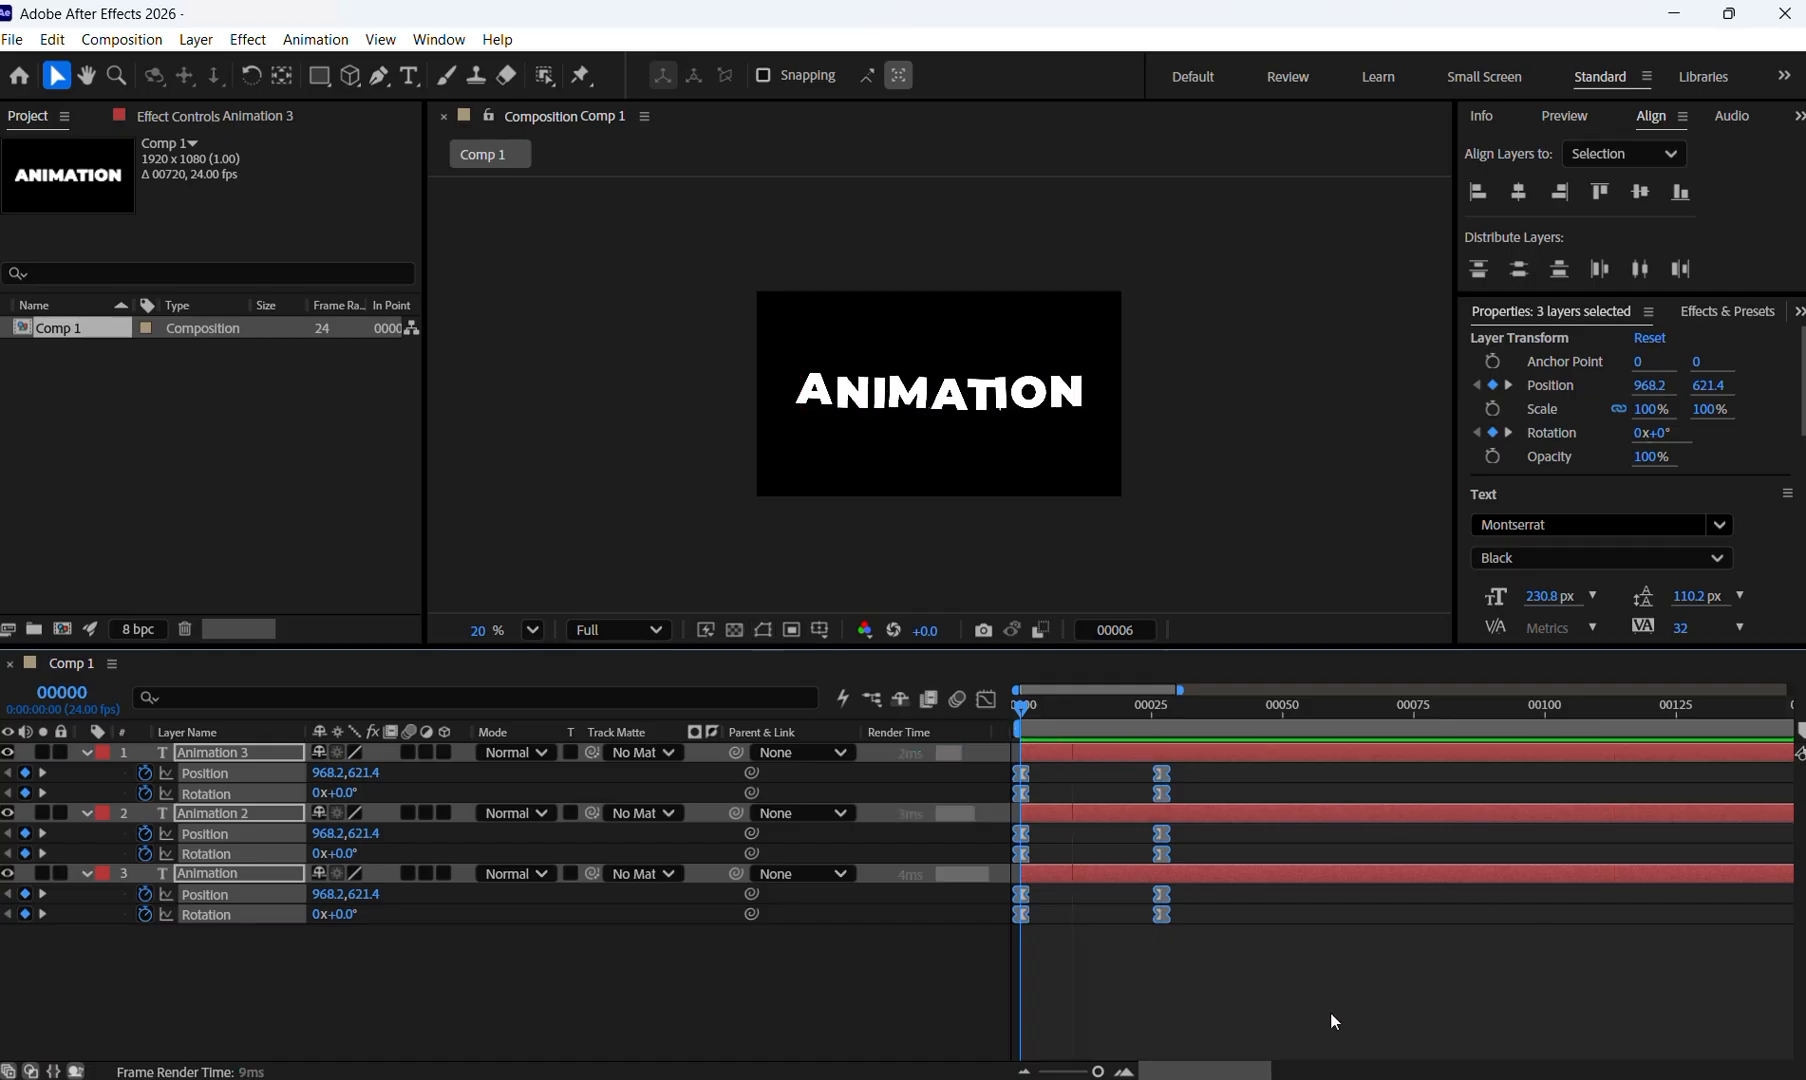
key("space")
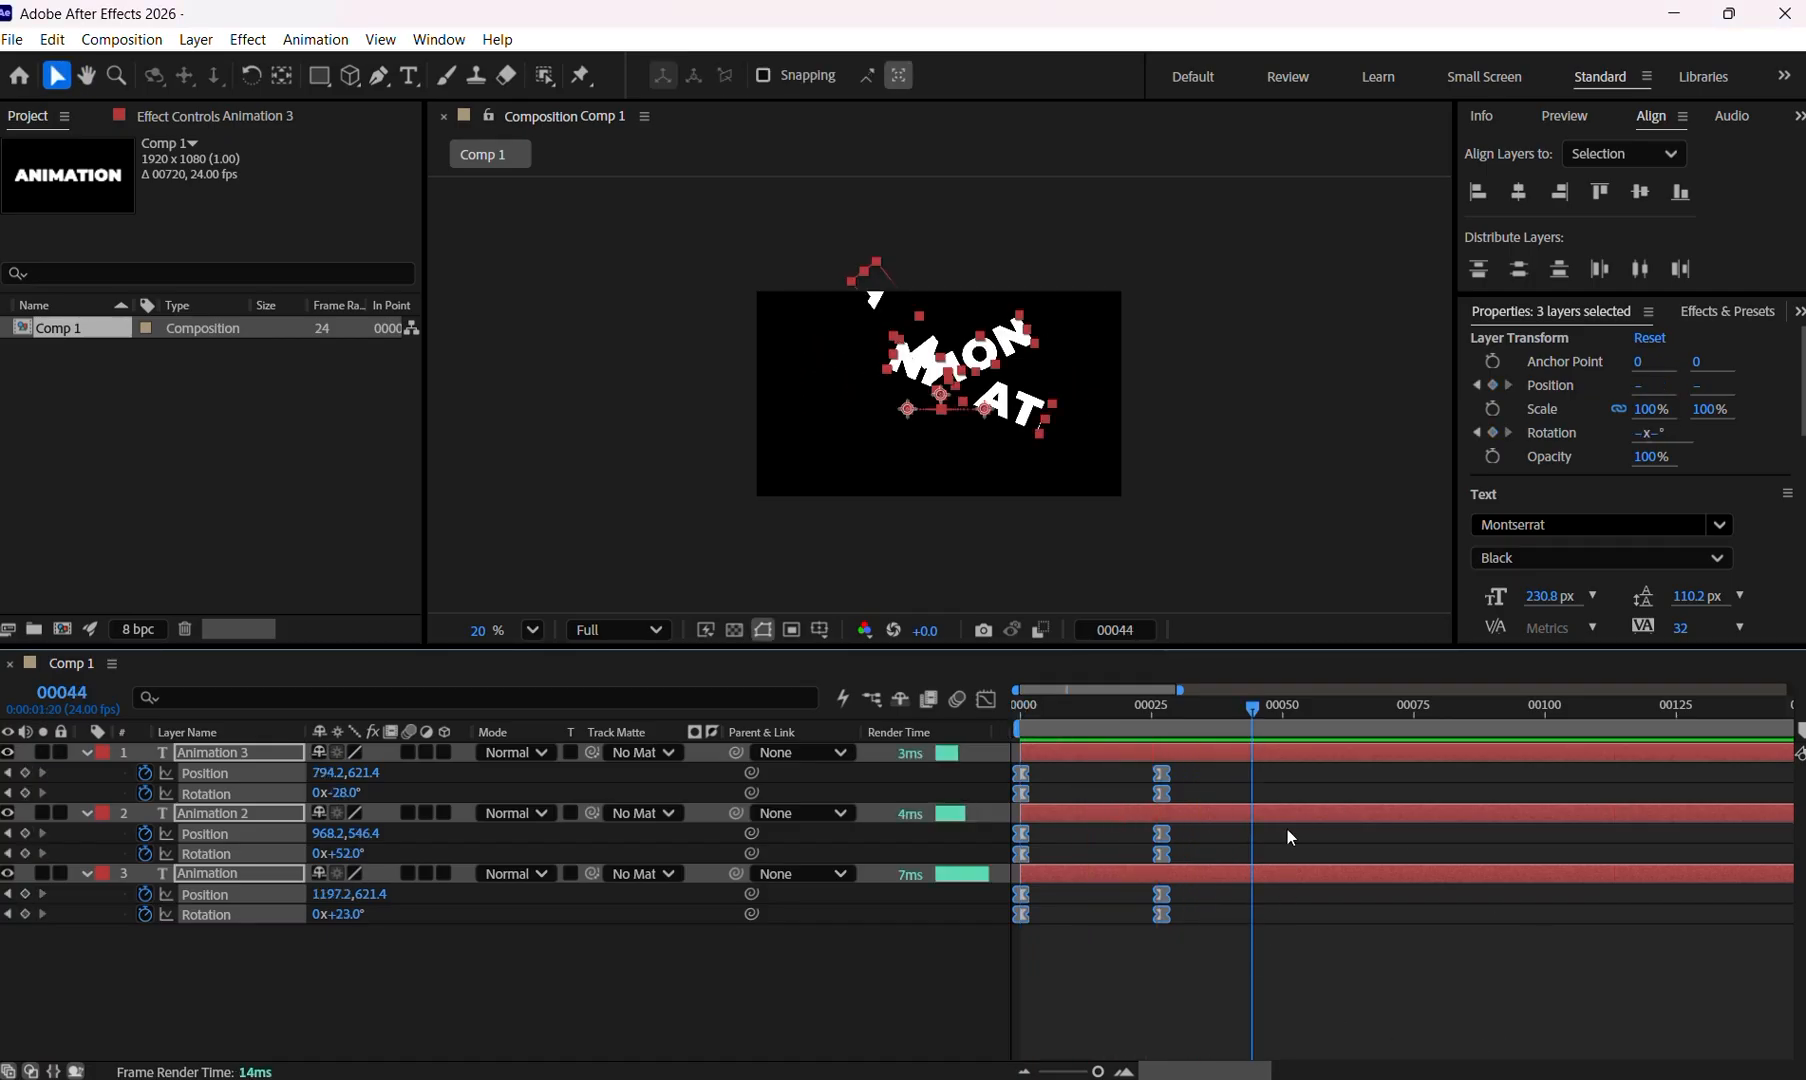
left_click_drag(1220, 724, 1007, 721)
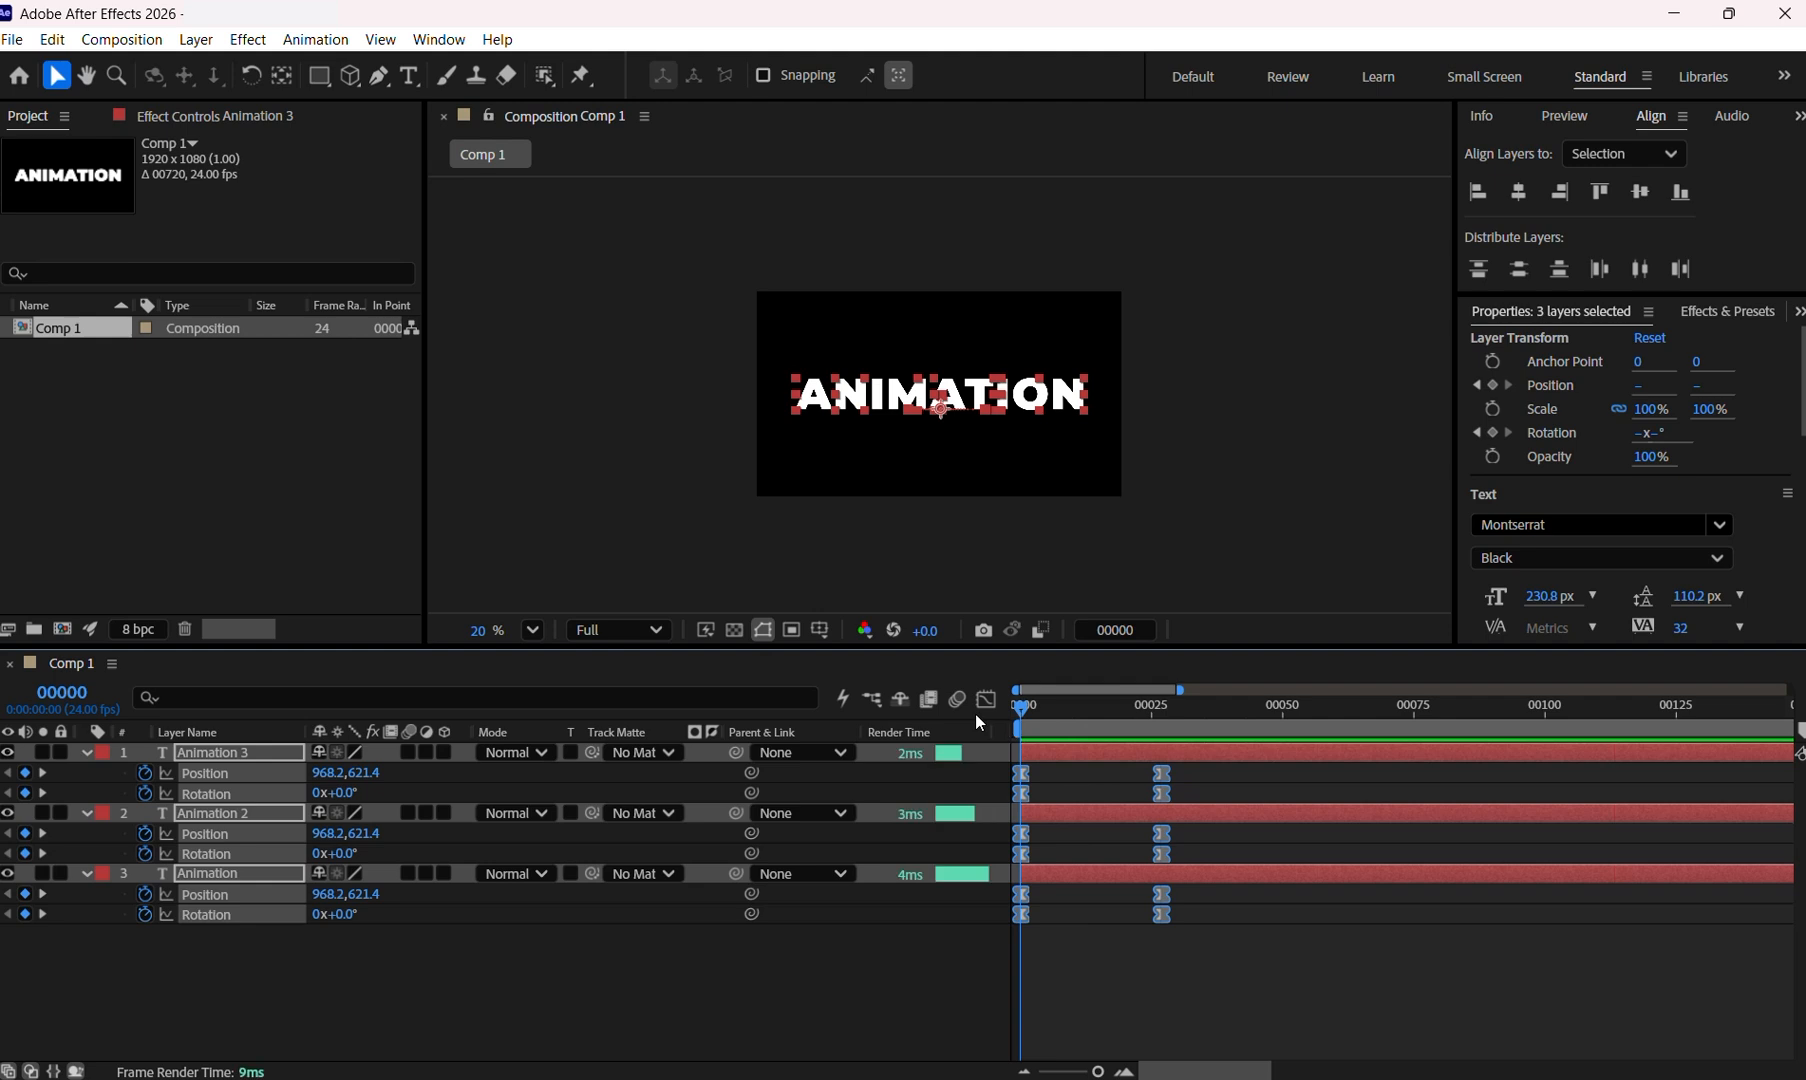
left_click(1026, 720)
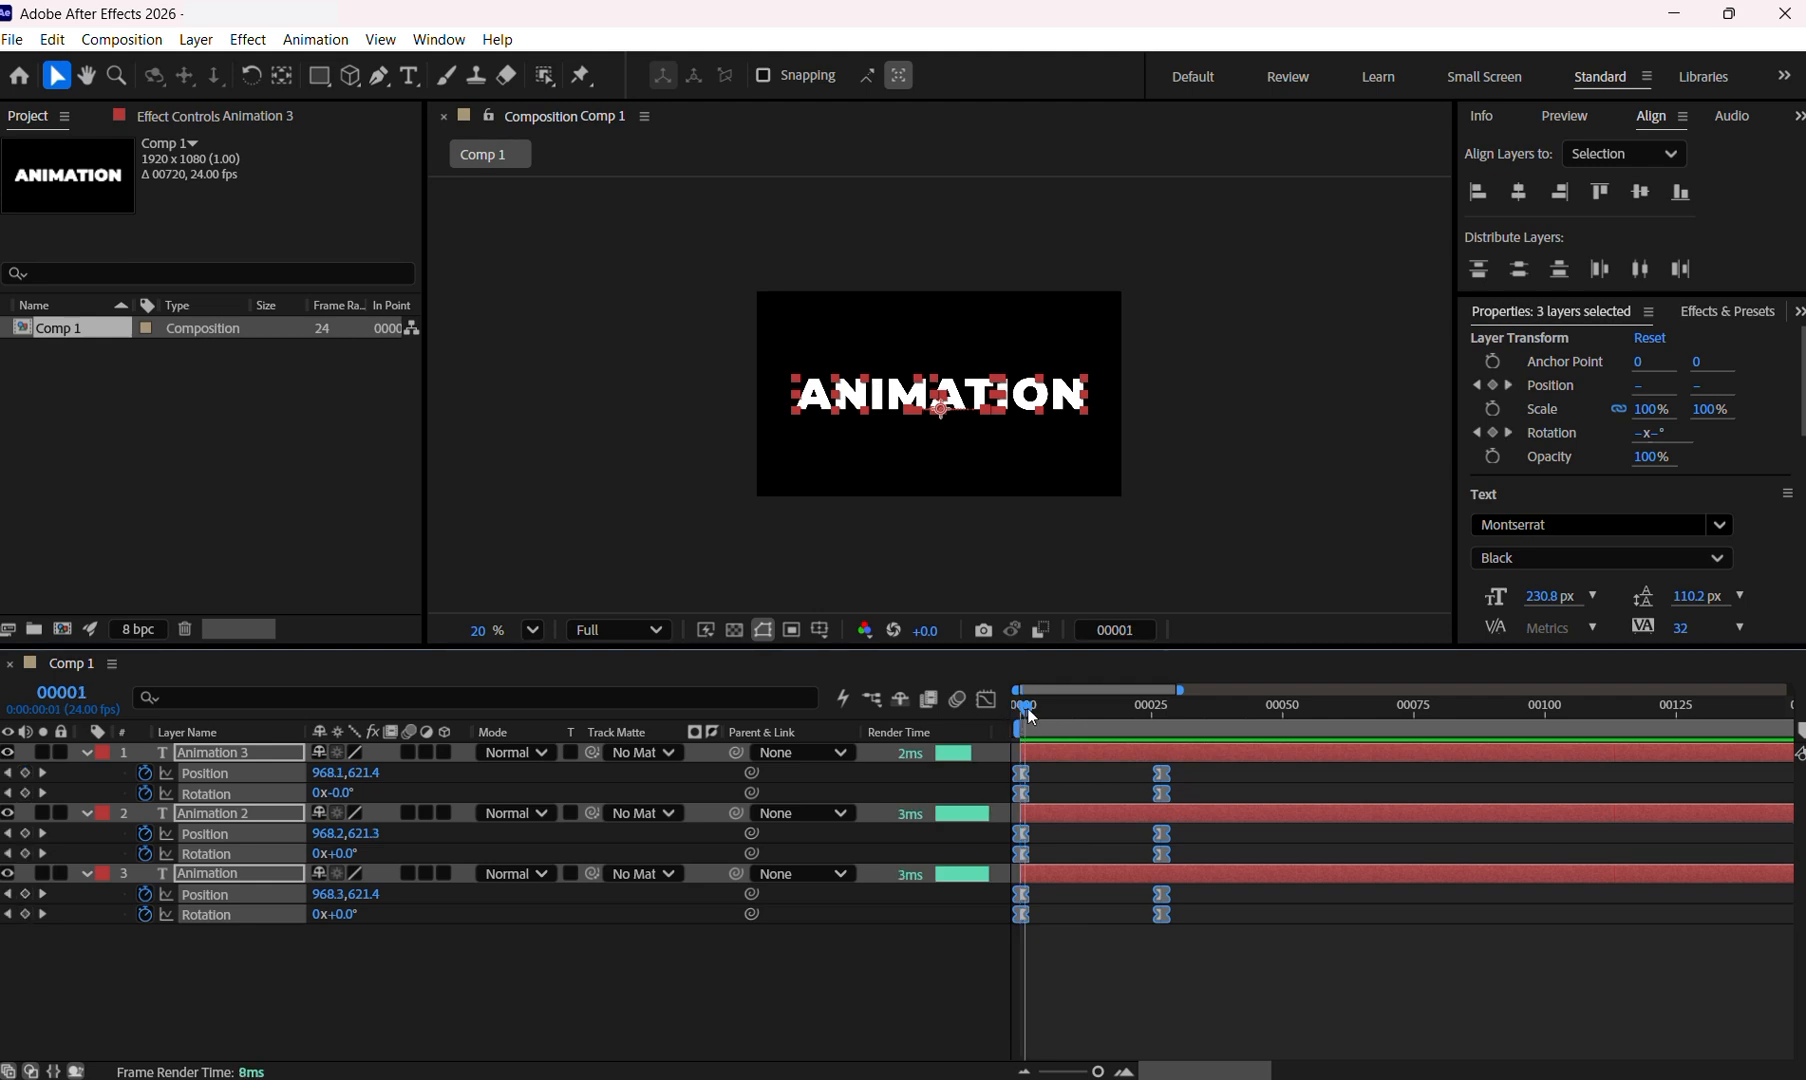
mouse_move(1027, 712)
left_mouse_down()
mouse_move(1172, 706)
mouse_move(1022, 690)
left_mouse_up()
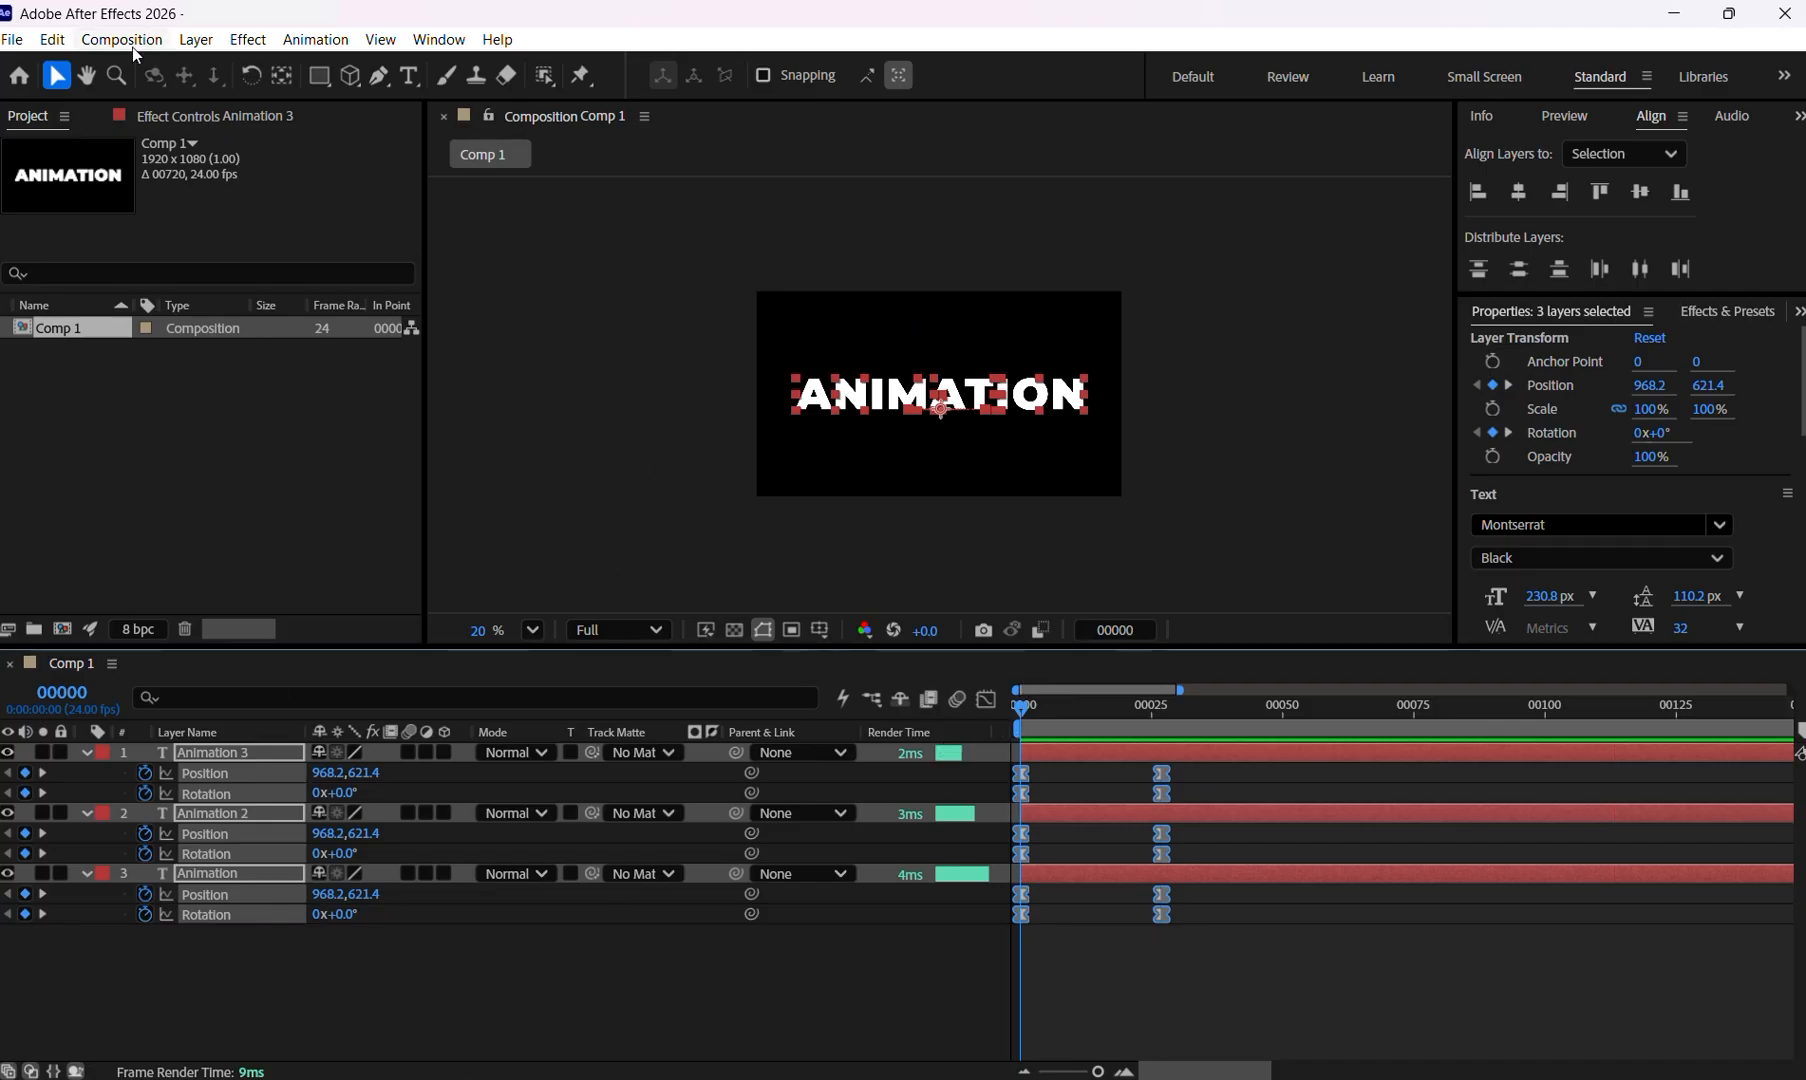
With nothing selected, draw a wide, thin rectangle with a 100 px white stroke and no fill just below the ANIMATION text.
left_click(44, 44)
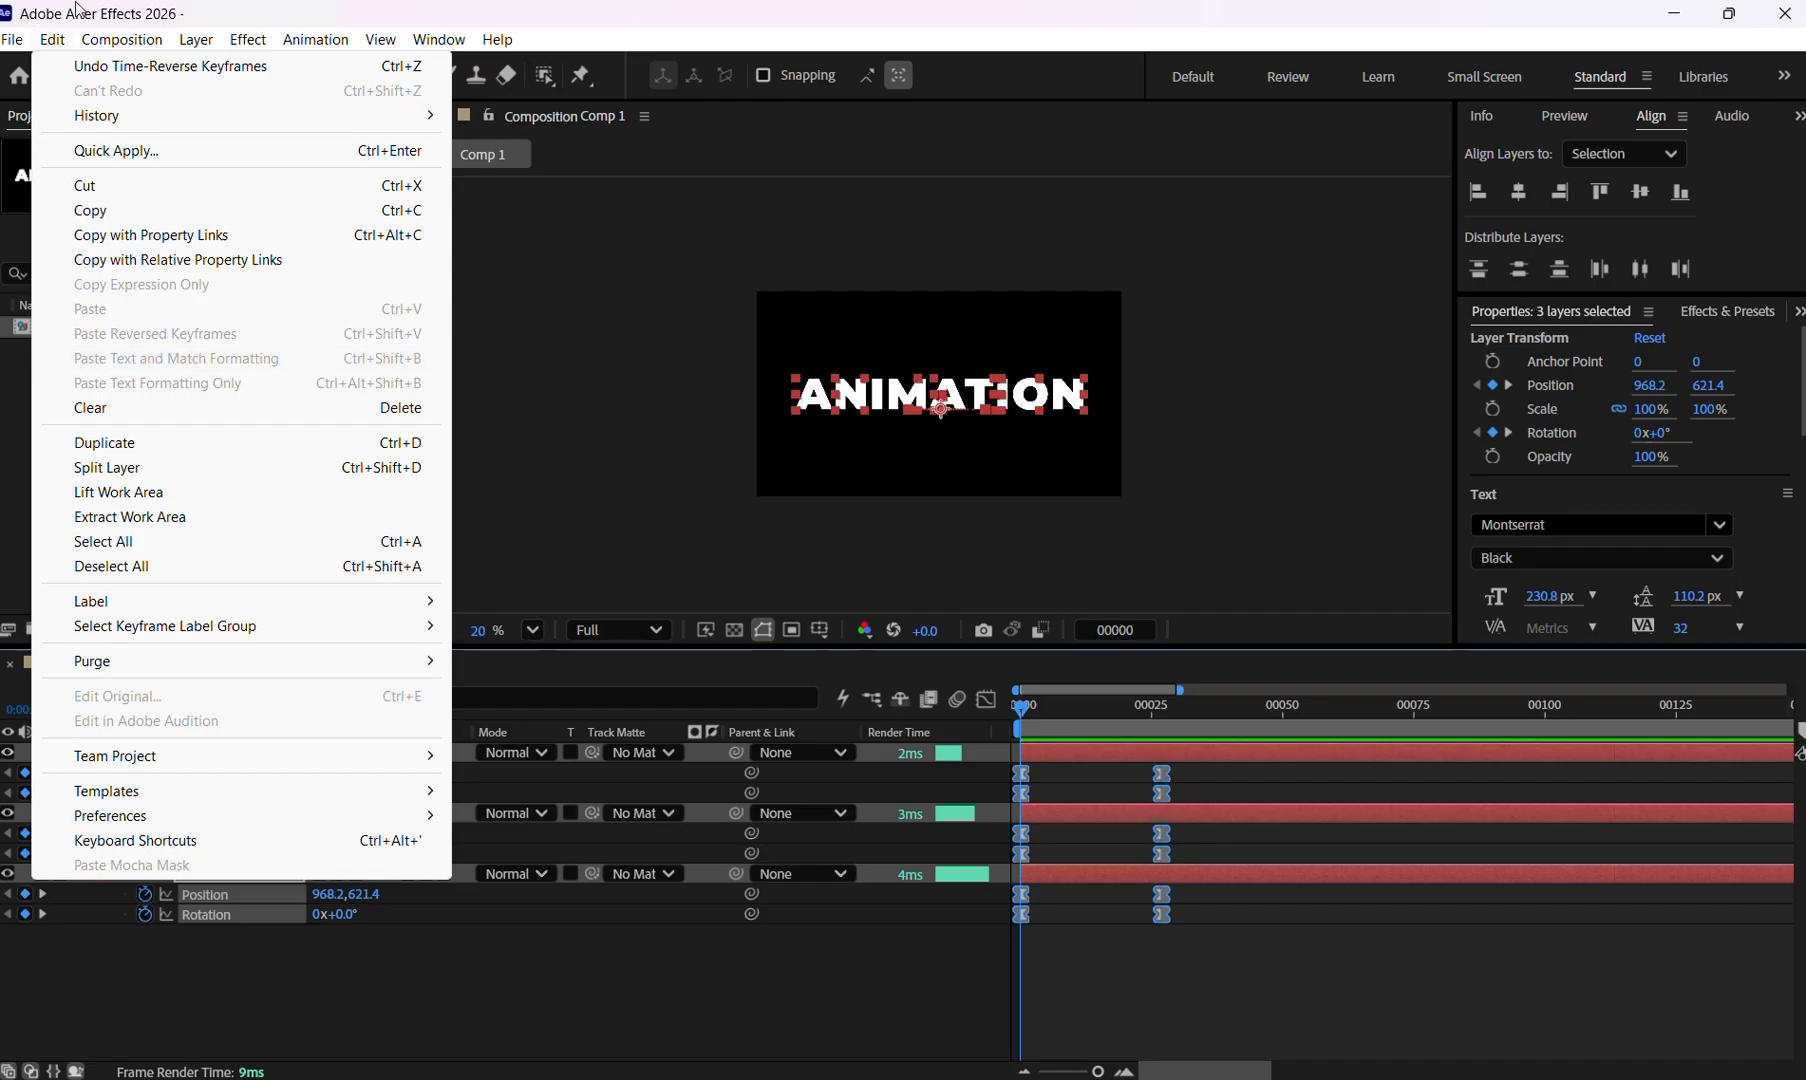
left_click(127, 567)
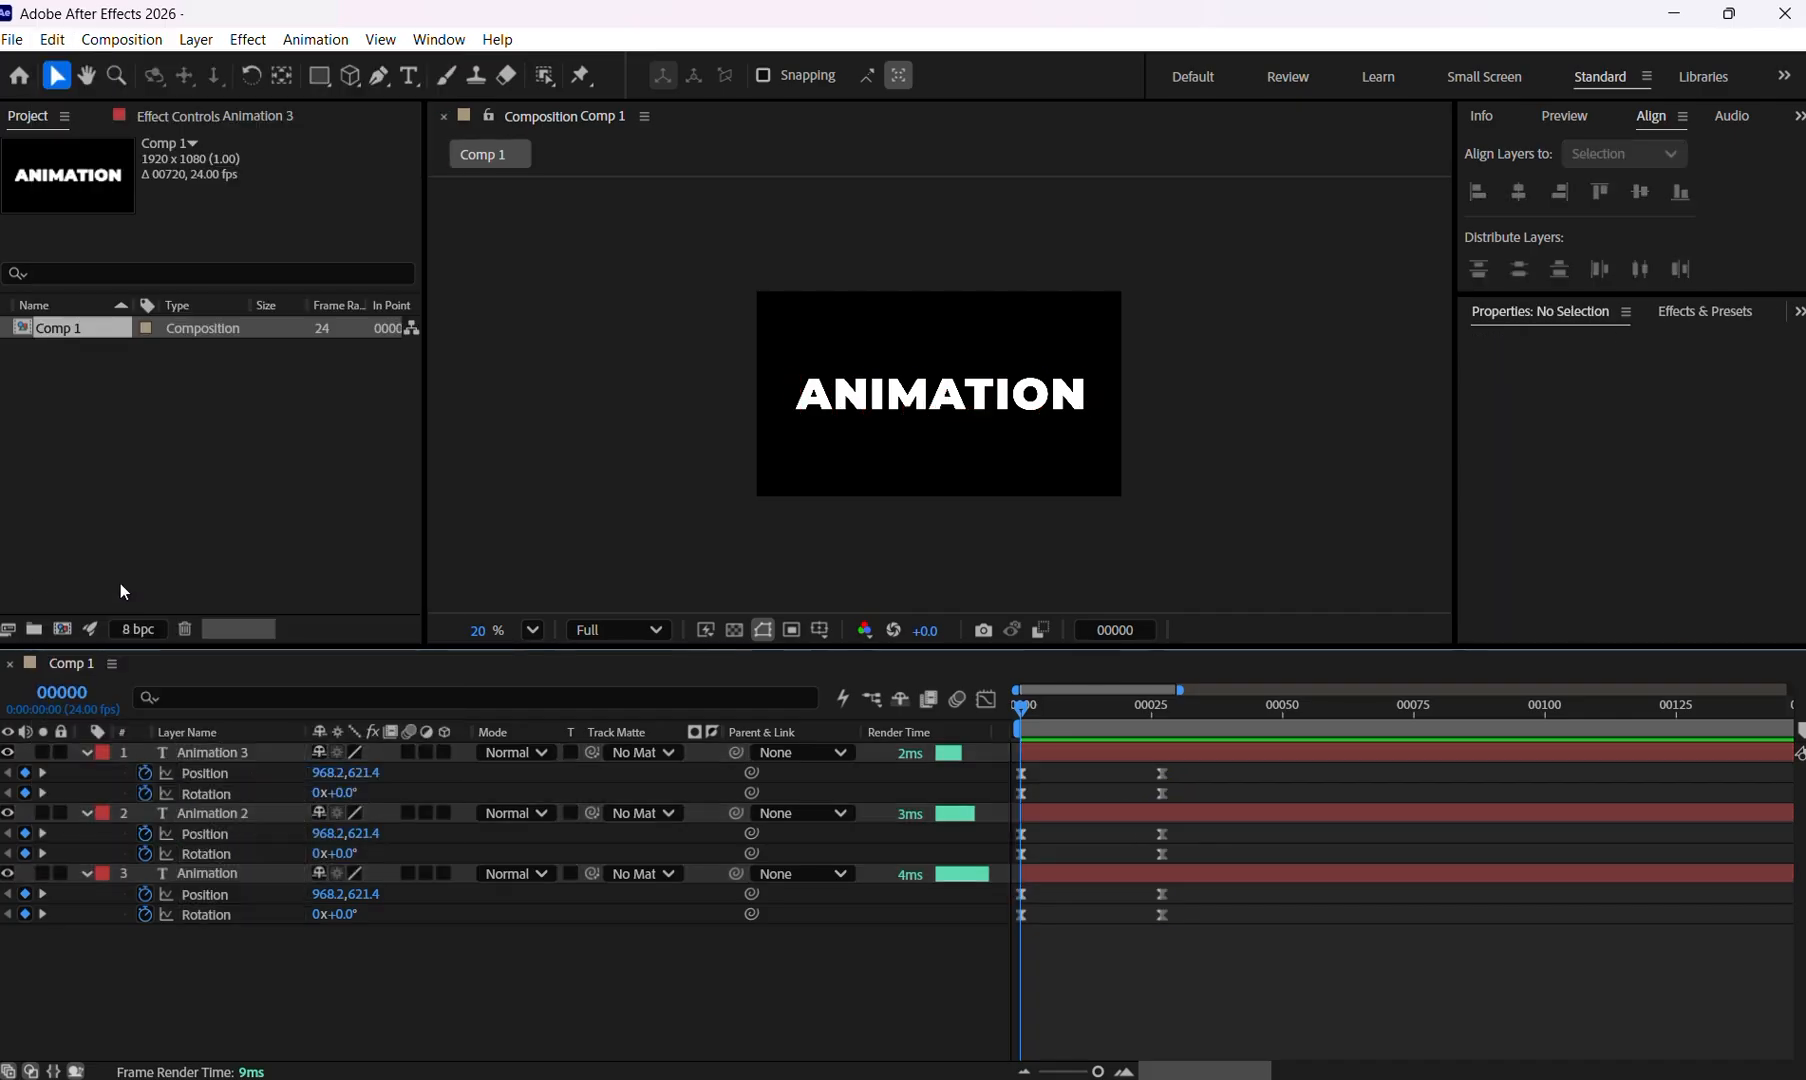
left_click(319, 78)
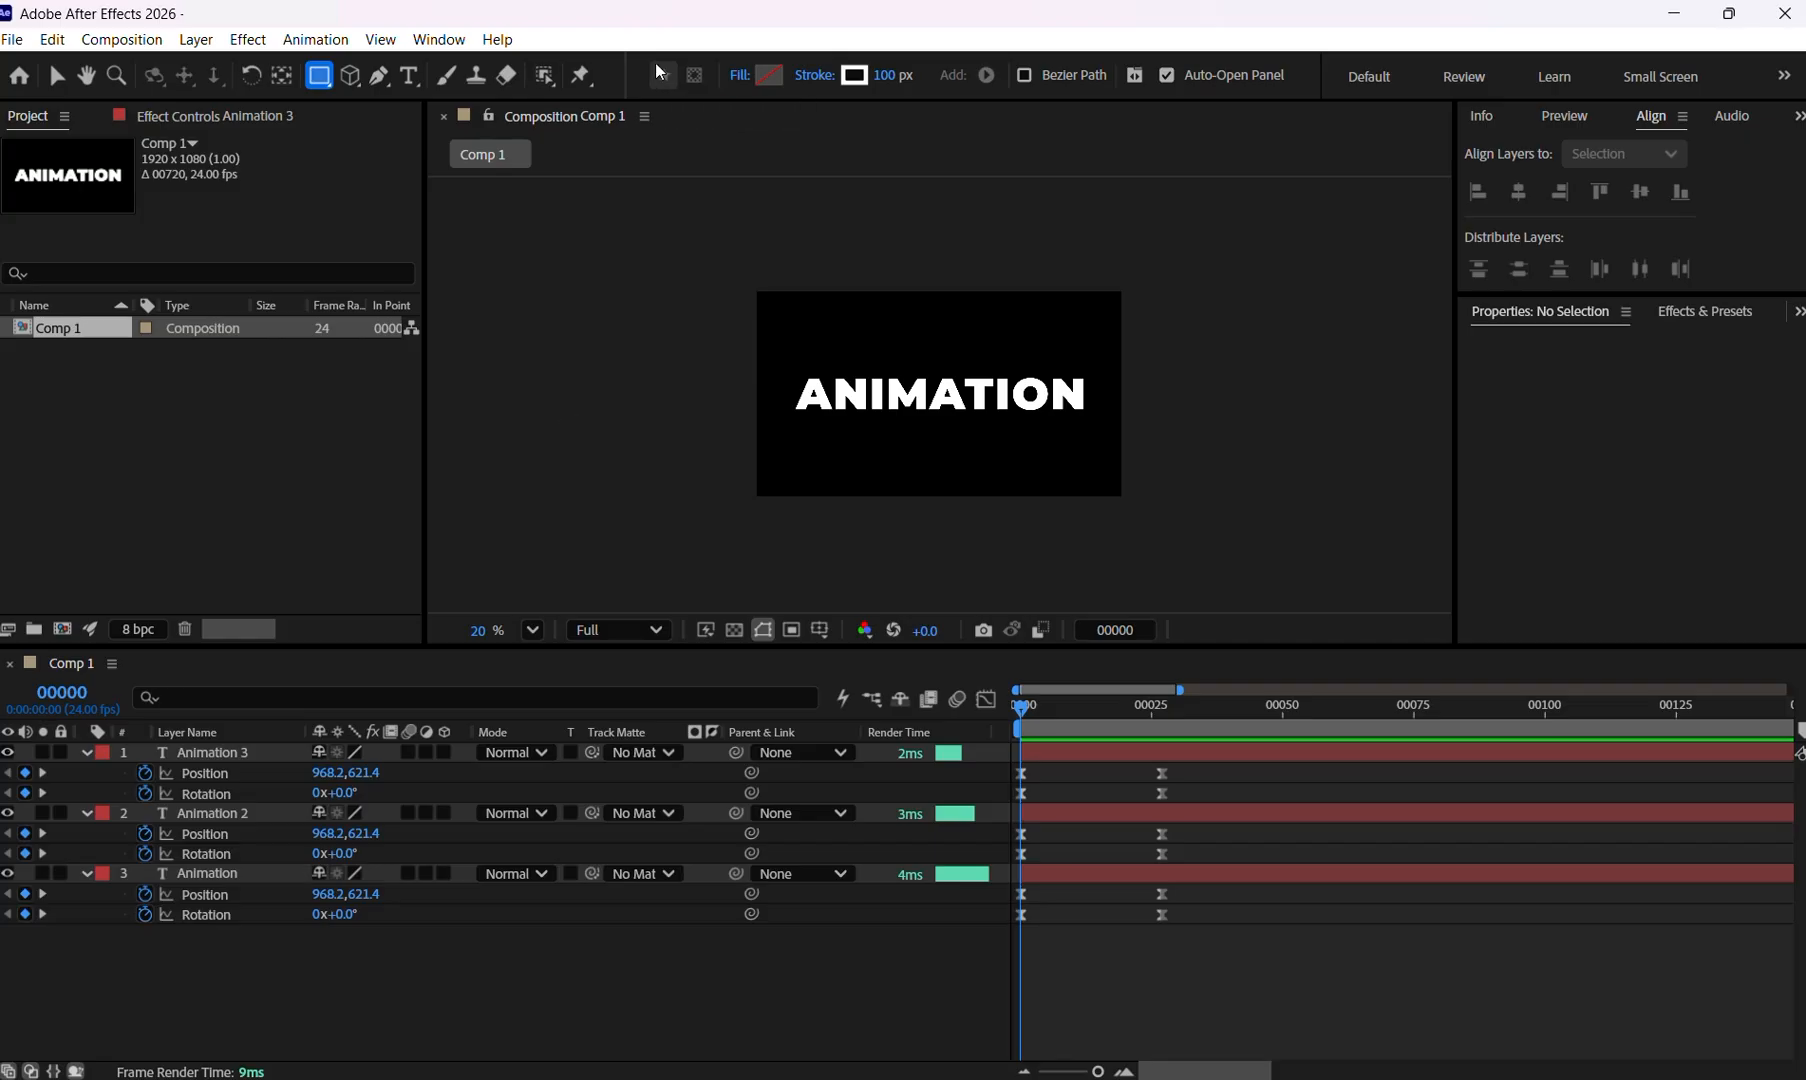
left_click(52, 39)
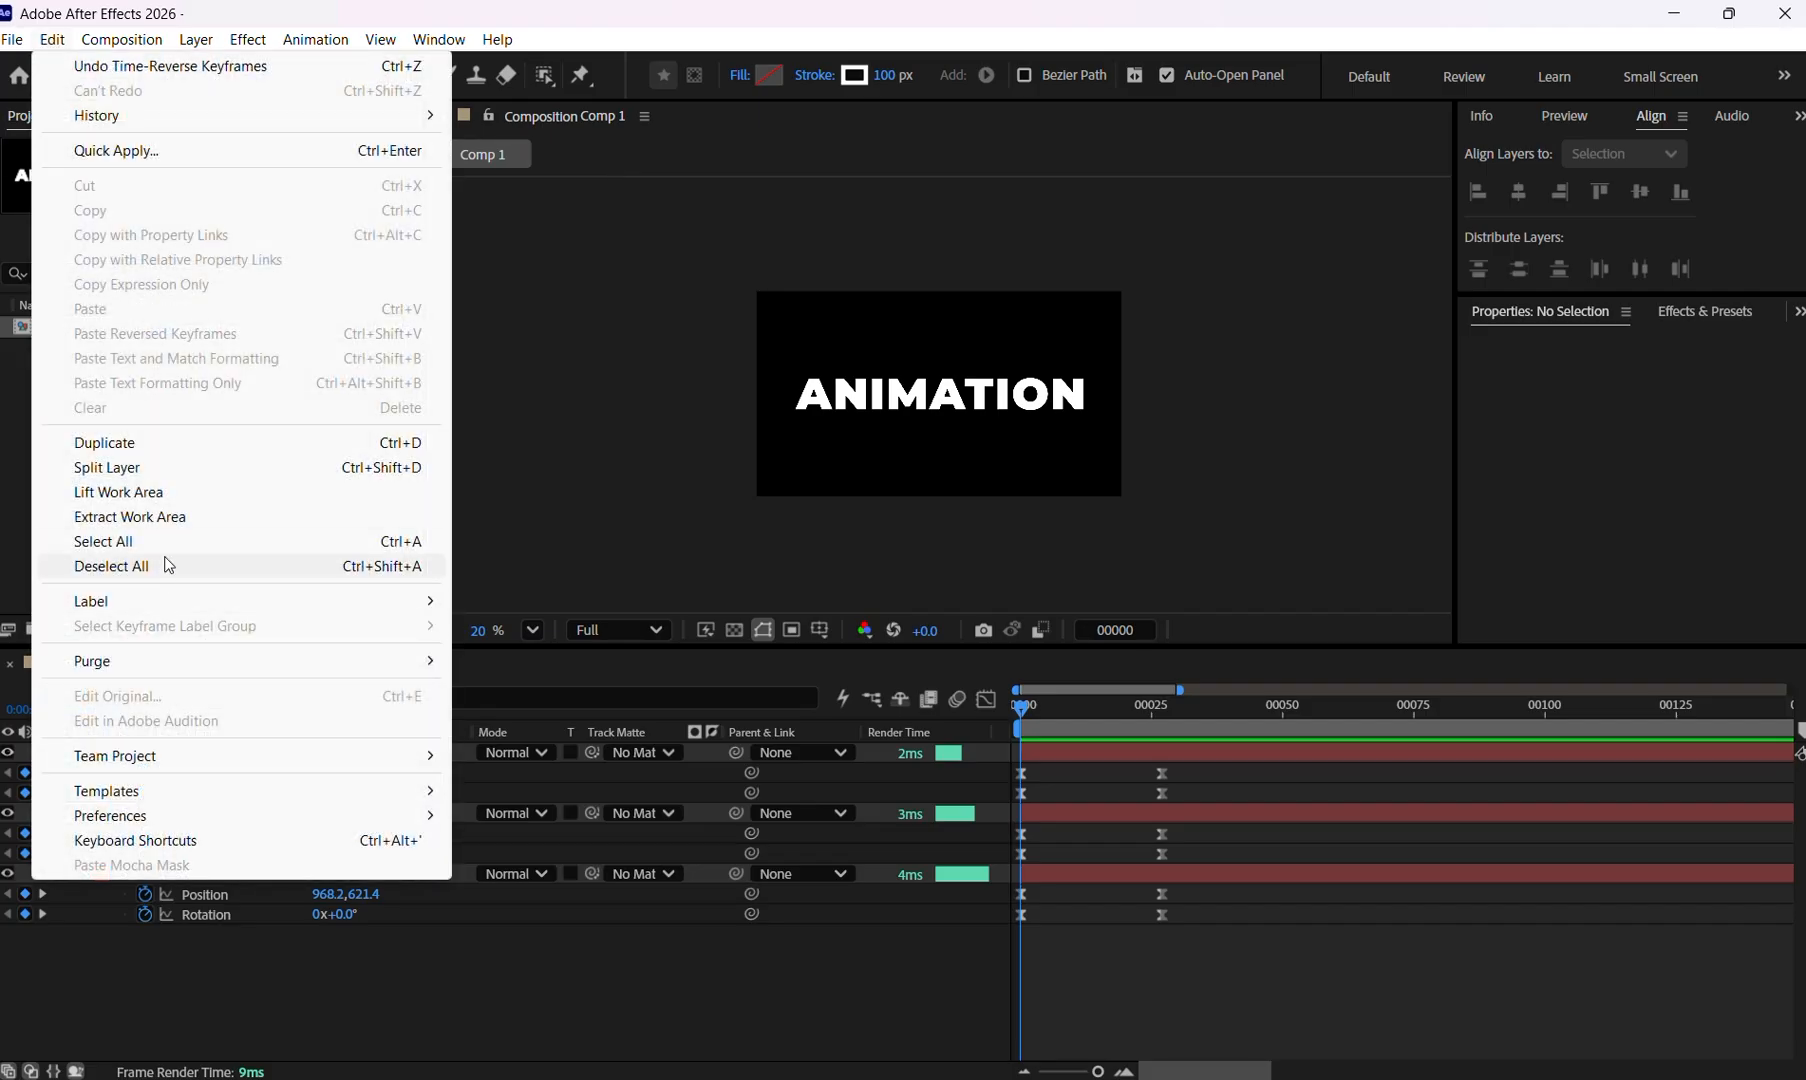
left_click(169, 566)
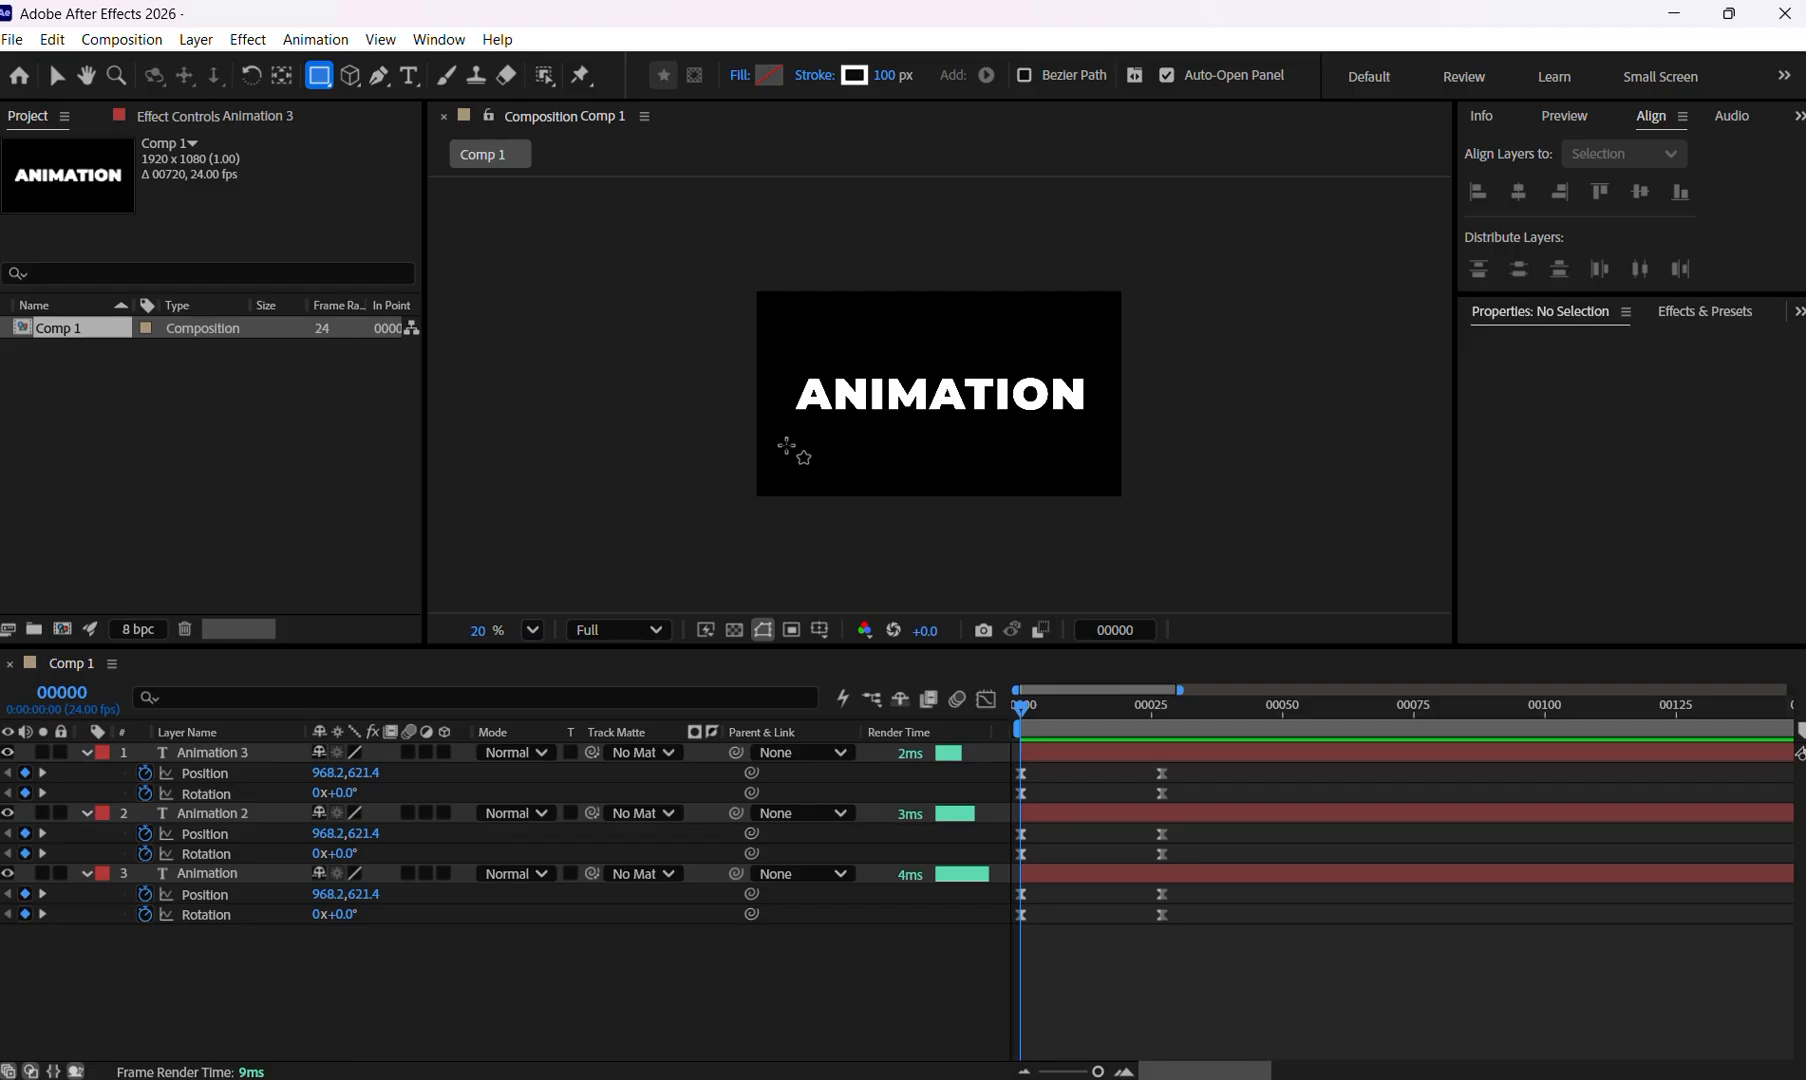
left_click_drag(772, 437, 1097, 456)
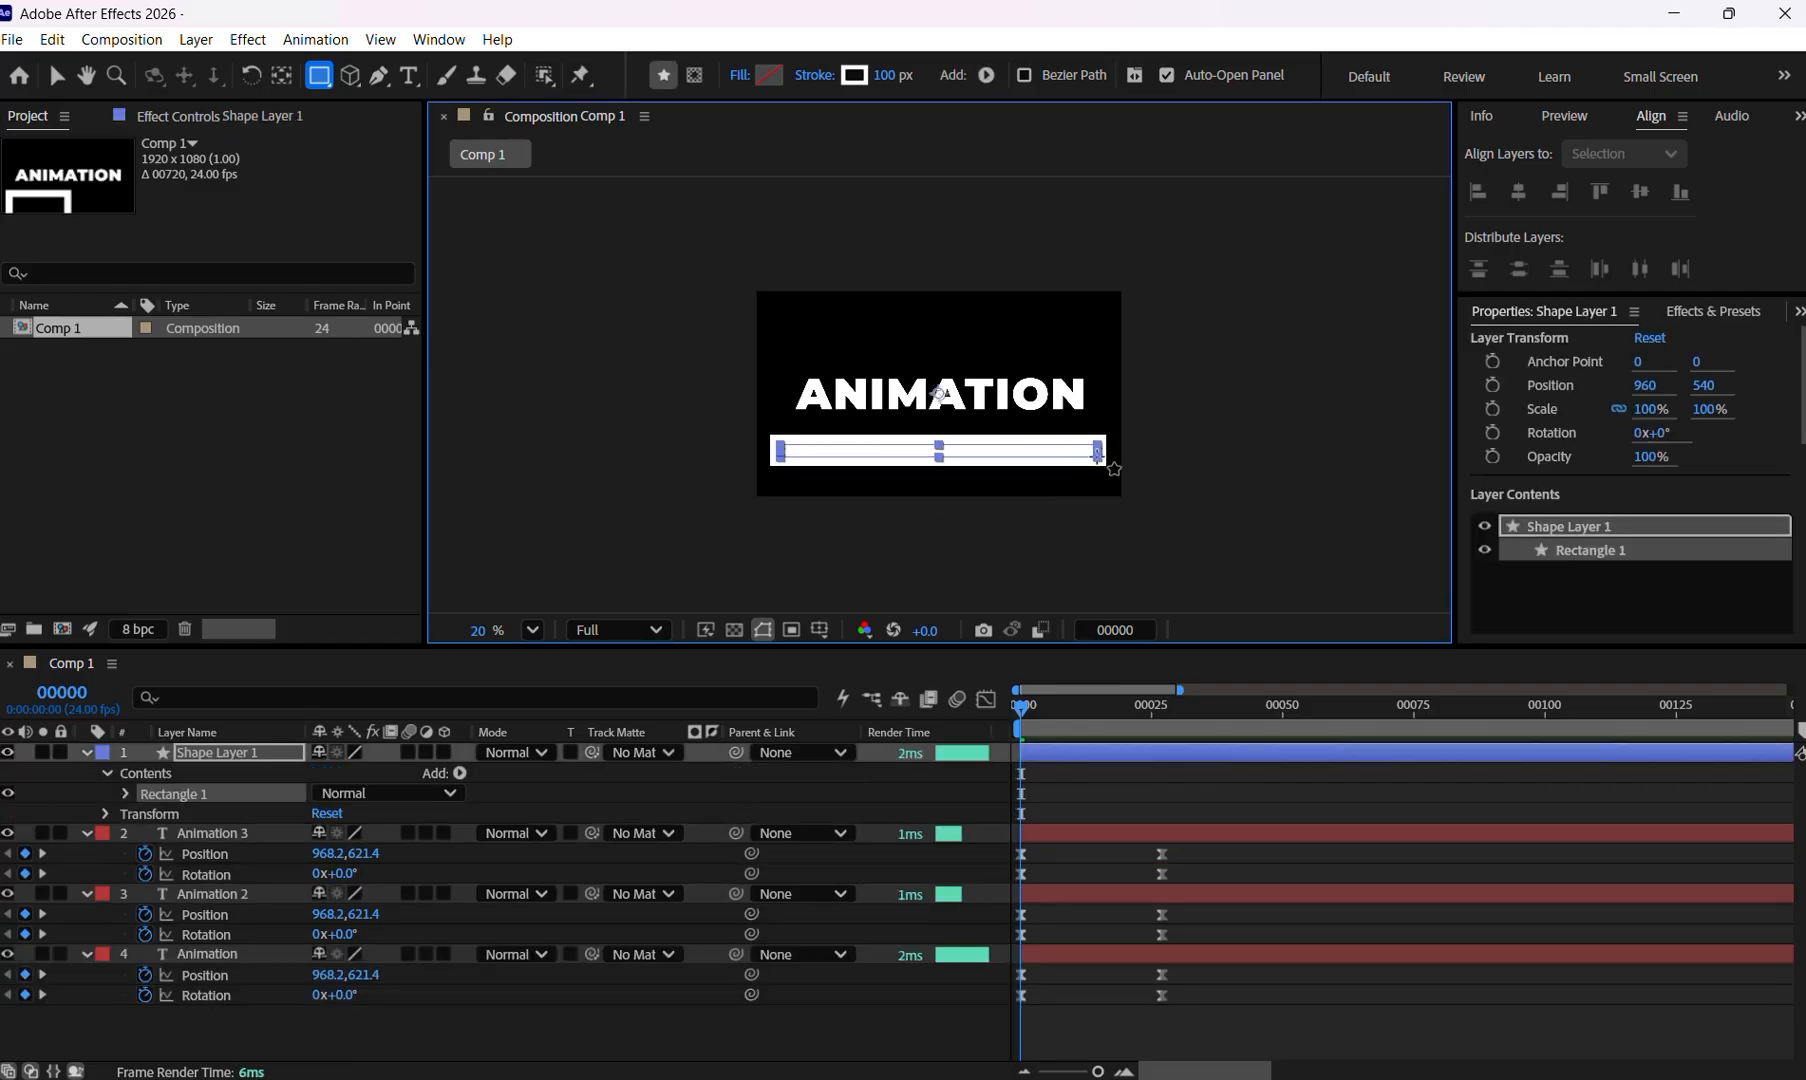
Select the rectangle's shape layer, reveal its Position property and set a Position keyframe at frame 0.
left_click(213, 766)
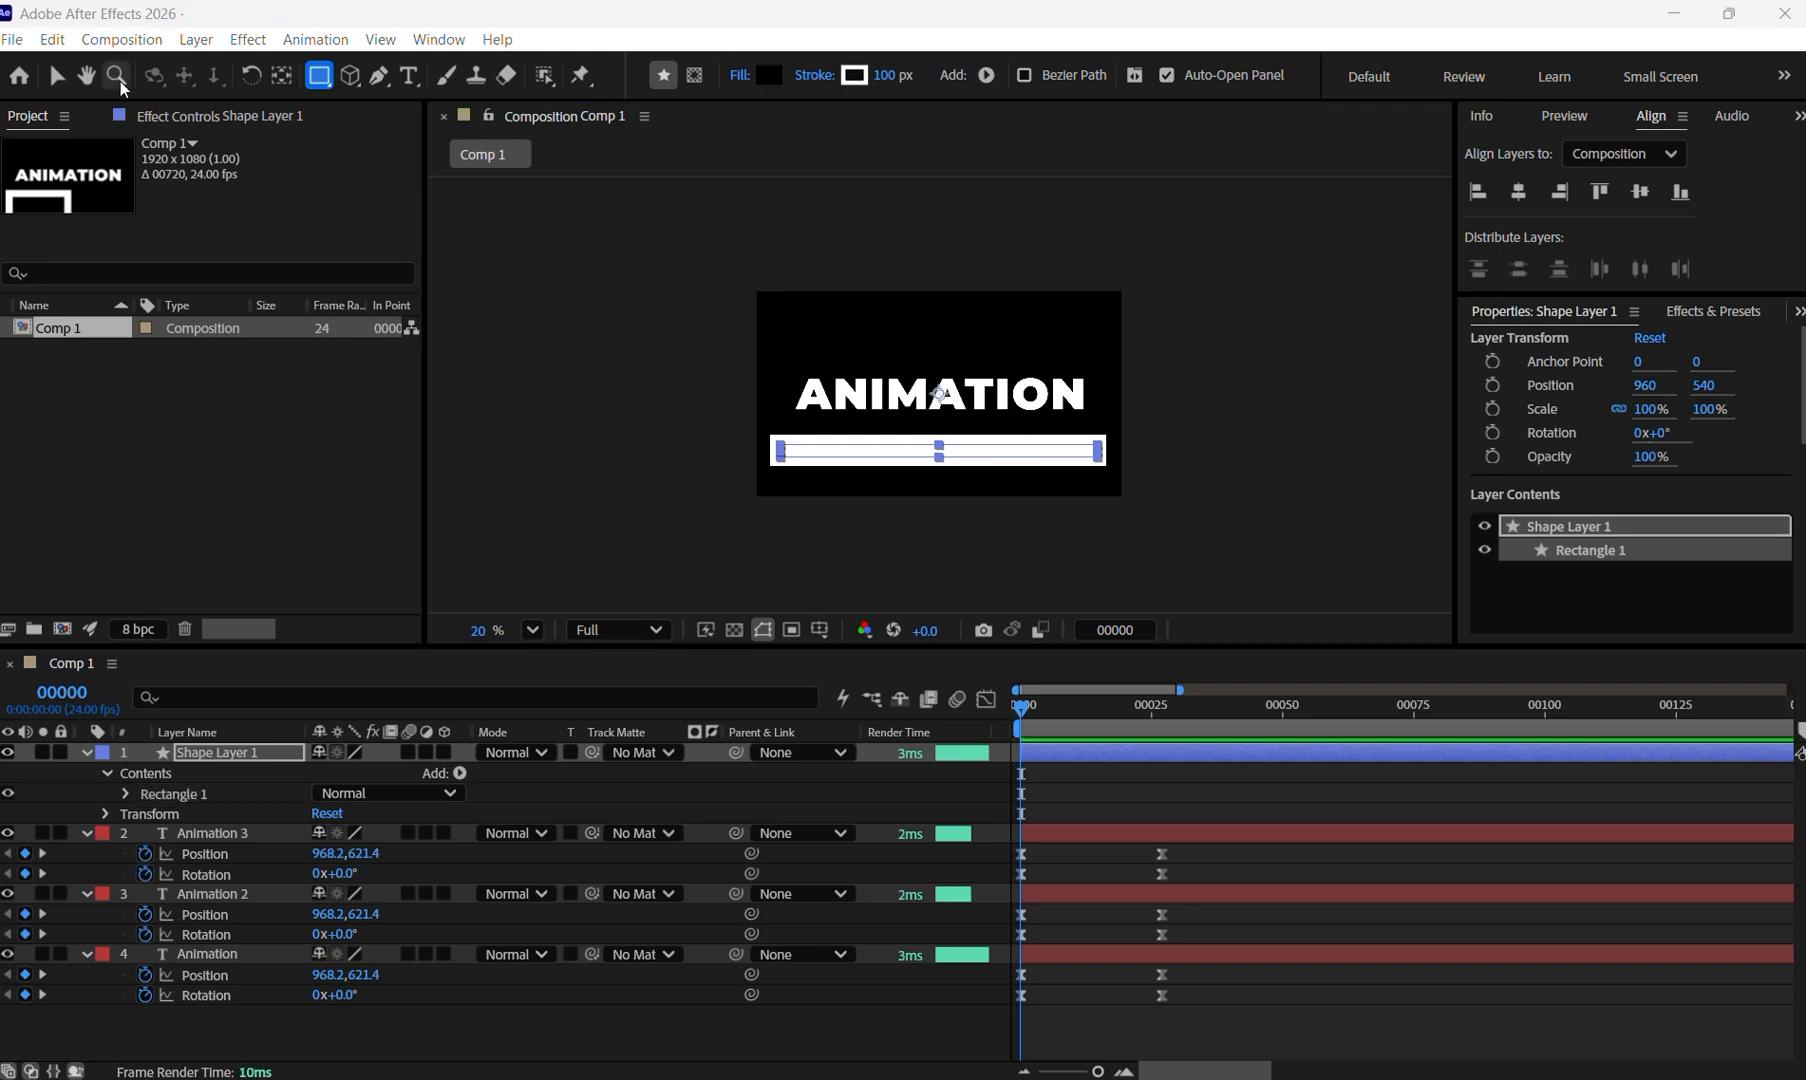
left_click(56, 75)
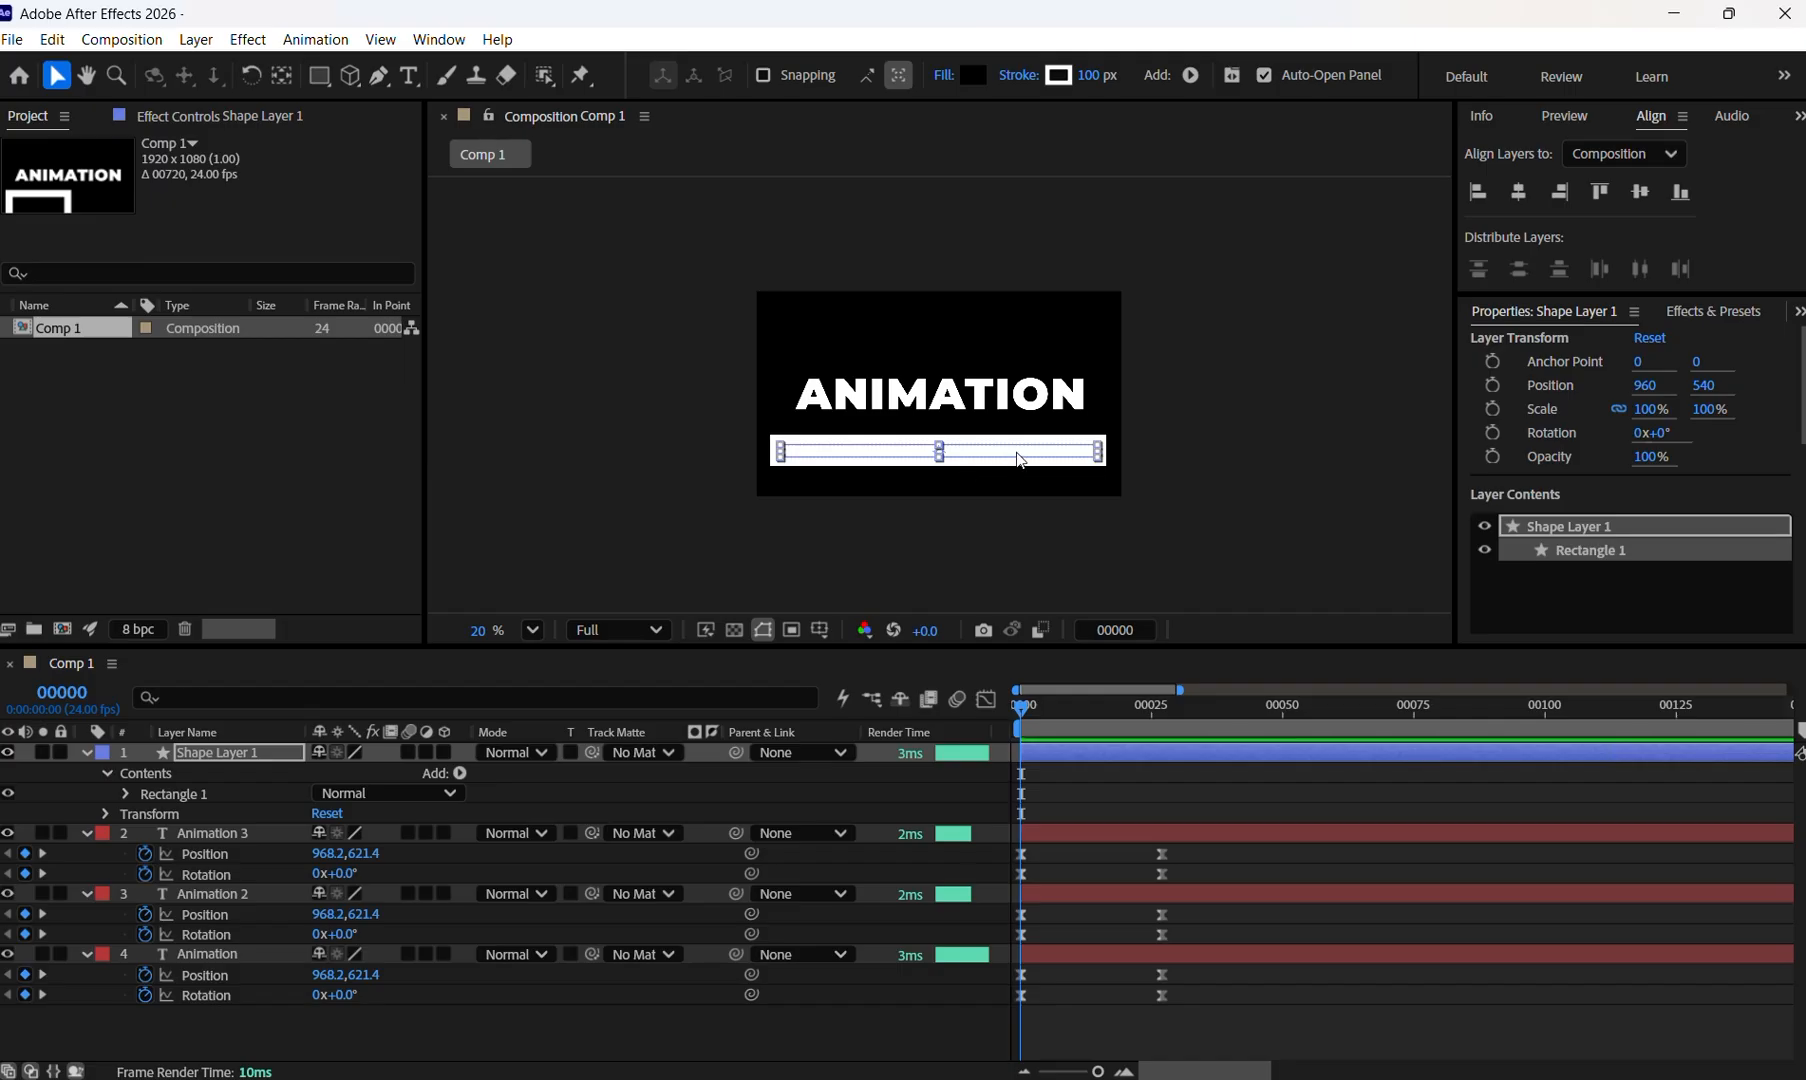
left_click(1179, 451)
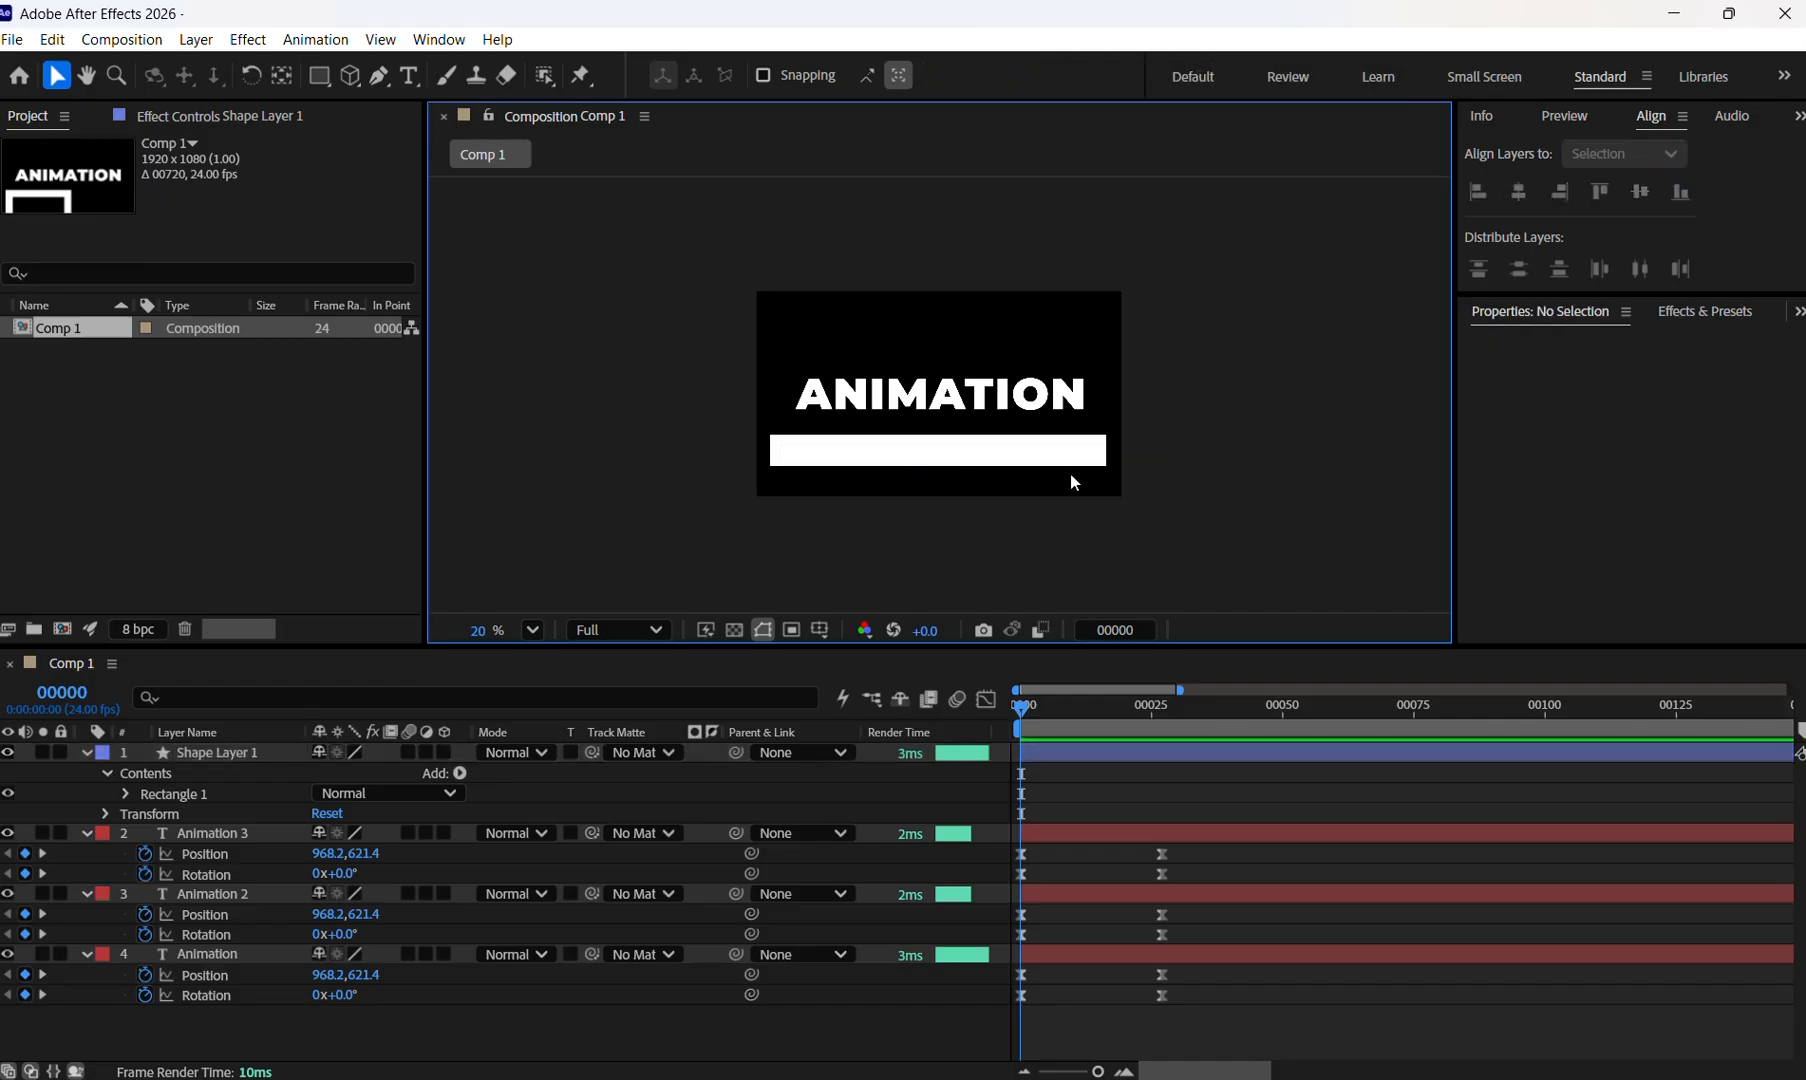
left_click(970, 457)
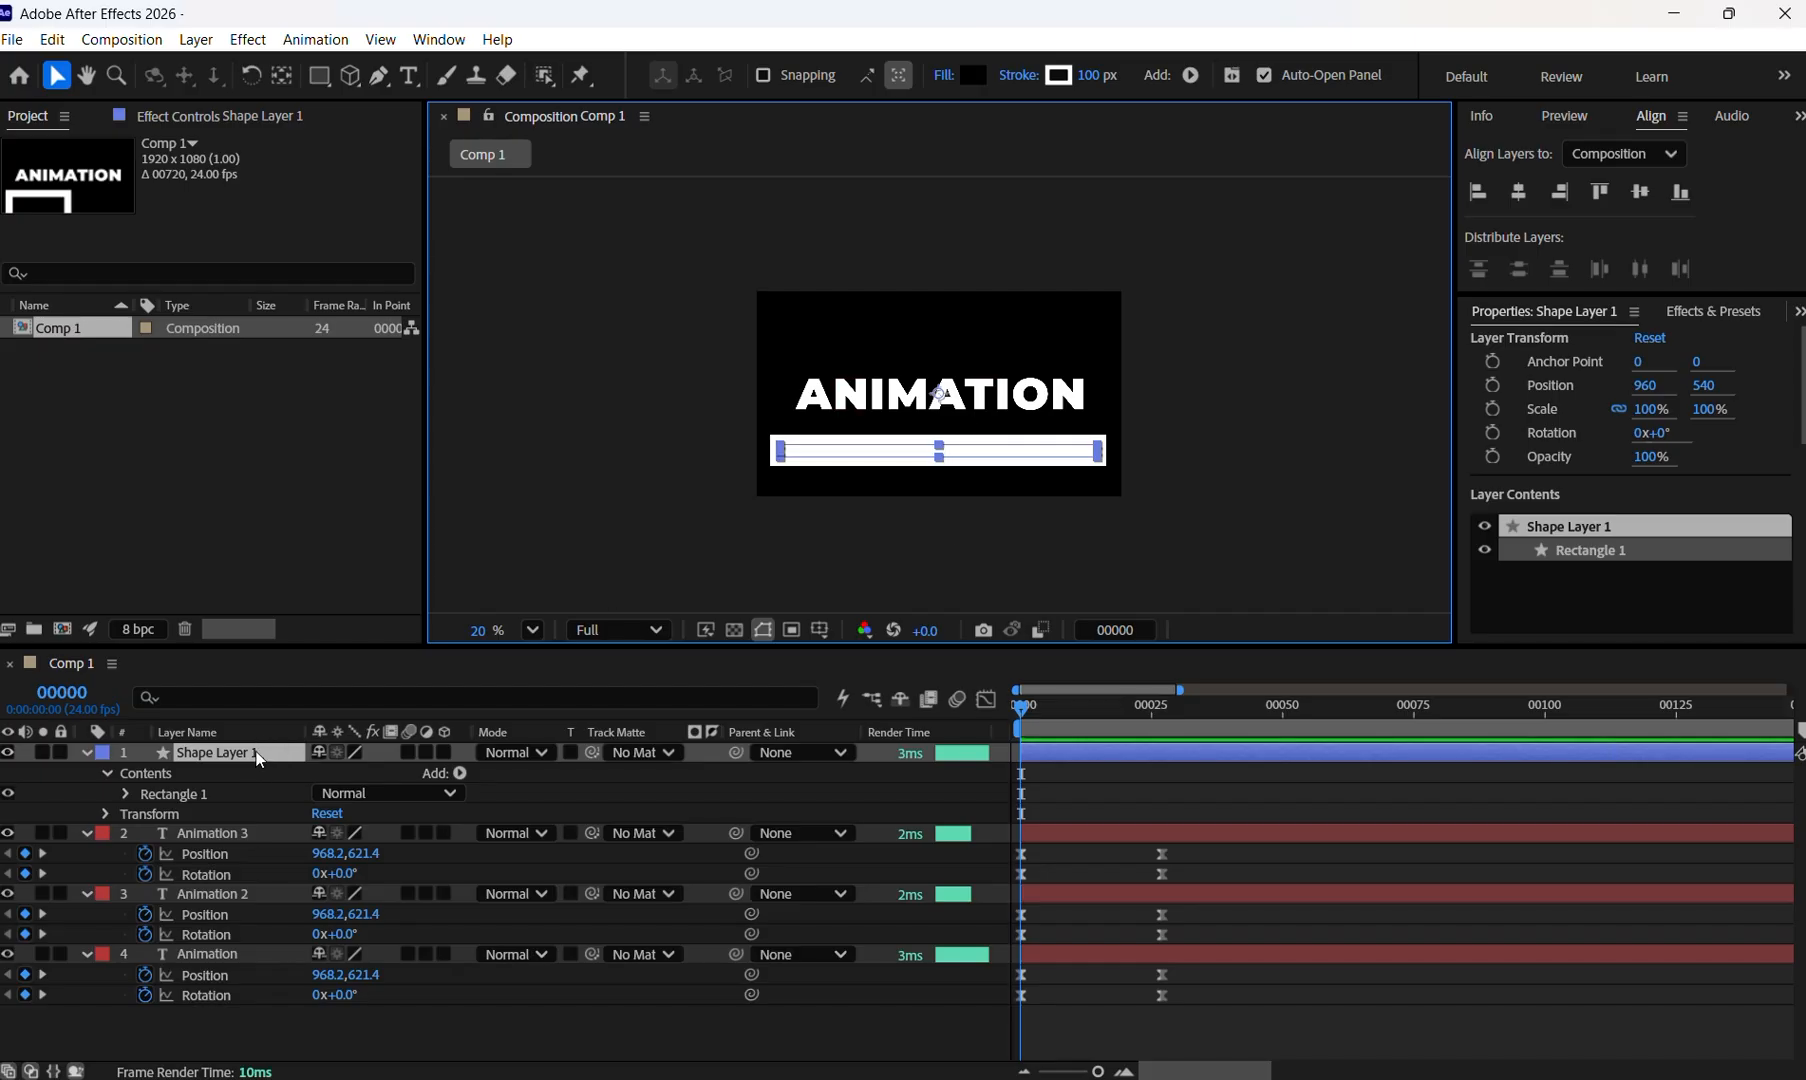
key("p")
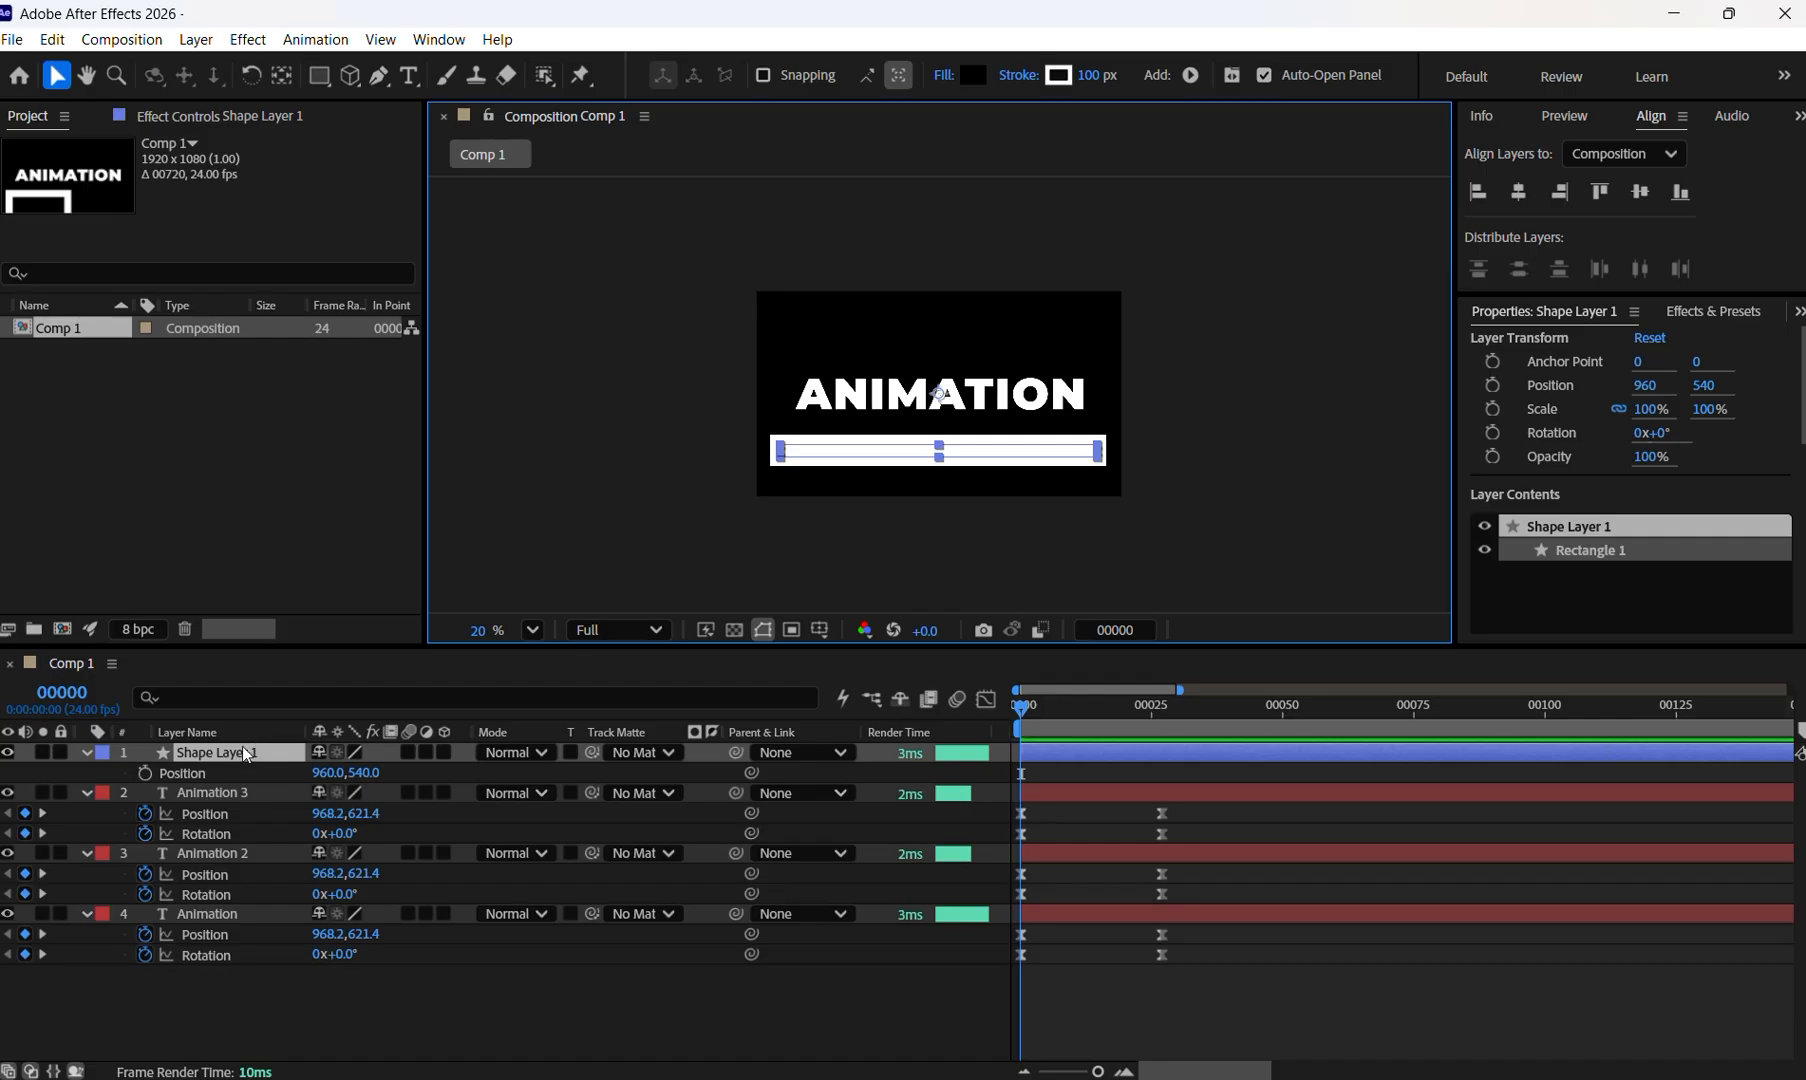
left_click_drag(1028, 711, 1016, 713)
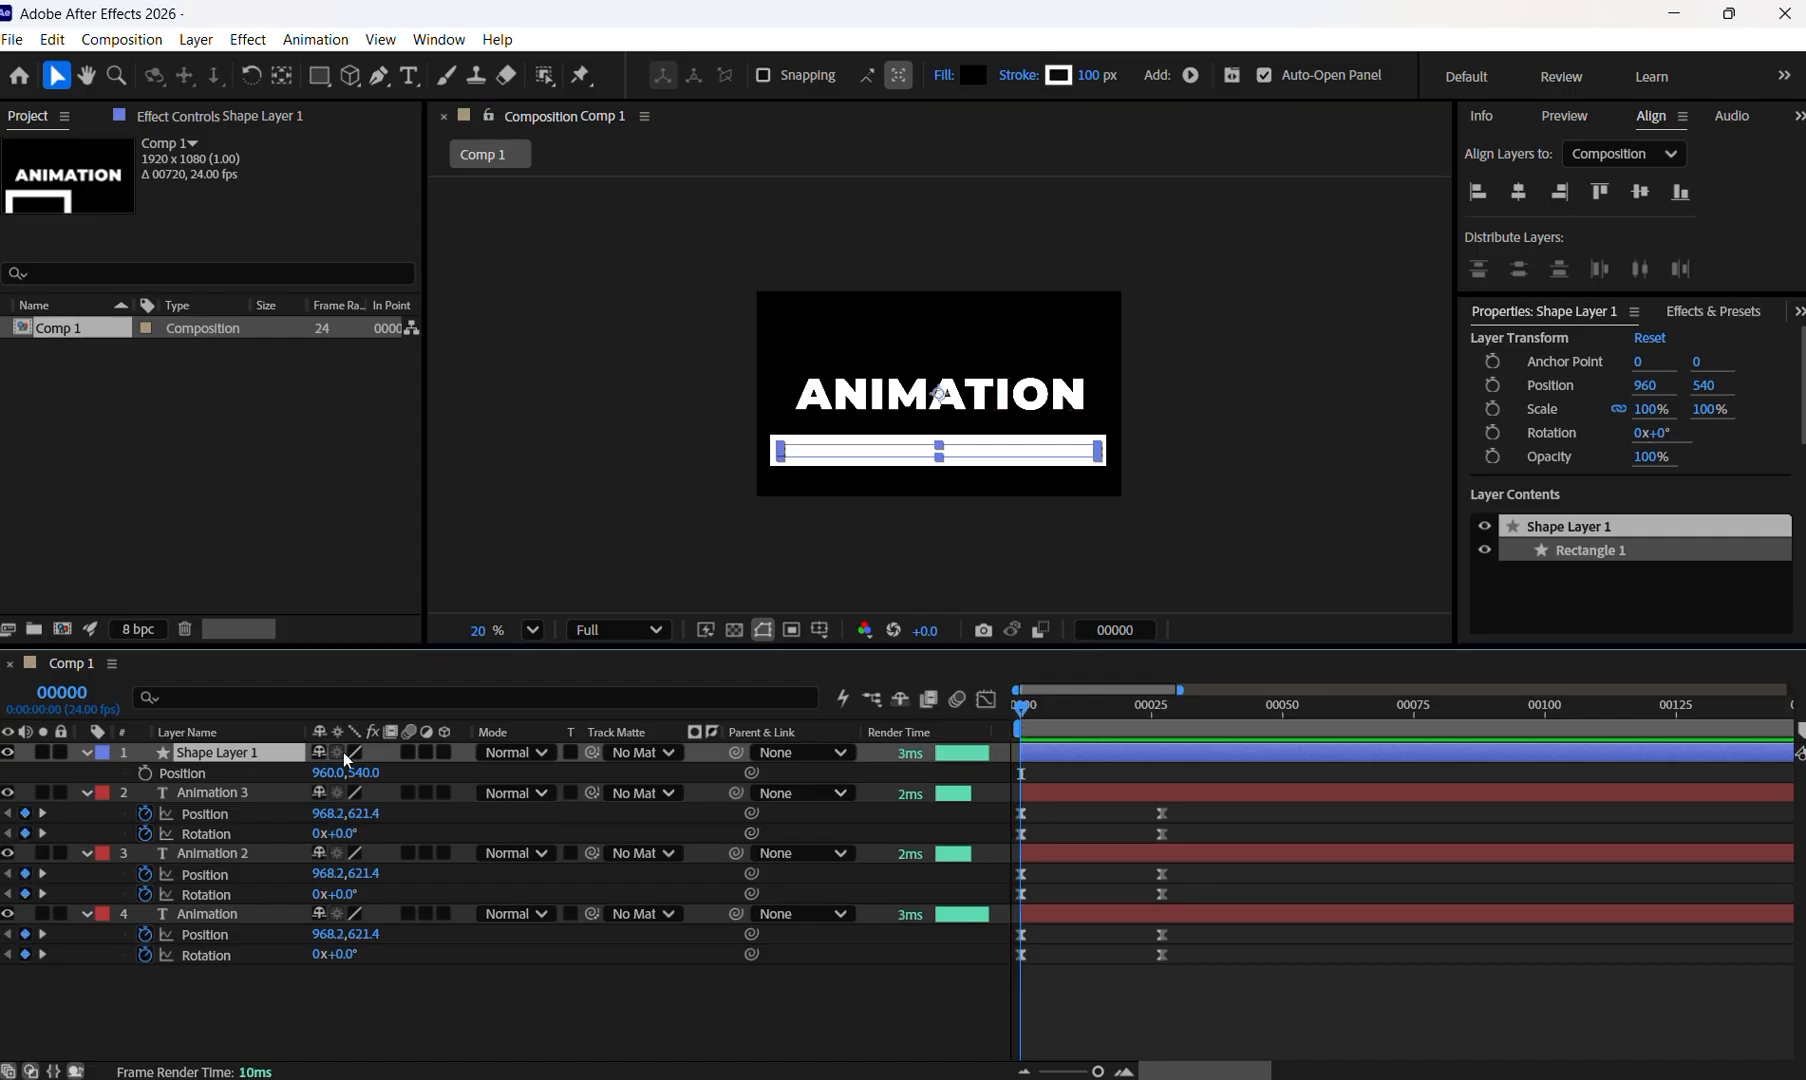
left_click(146, 776)
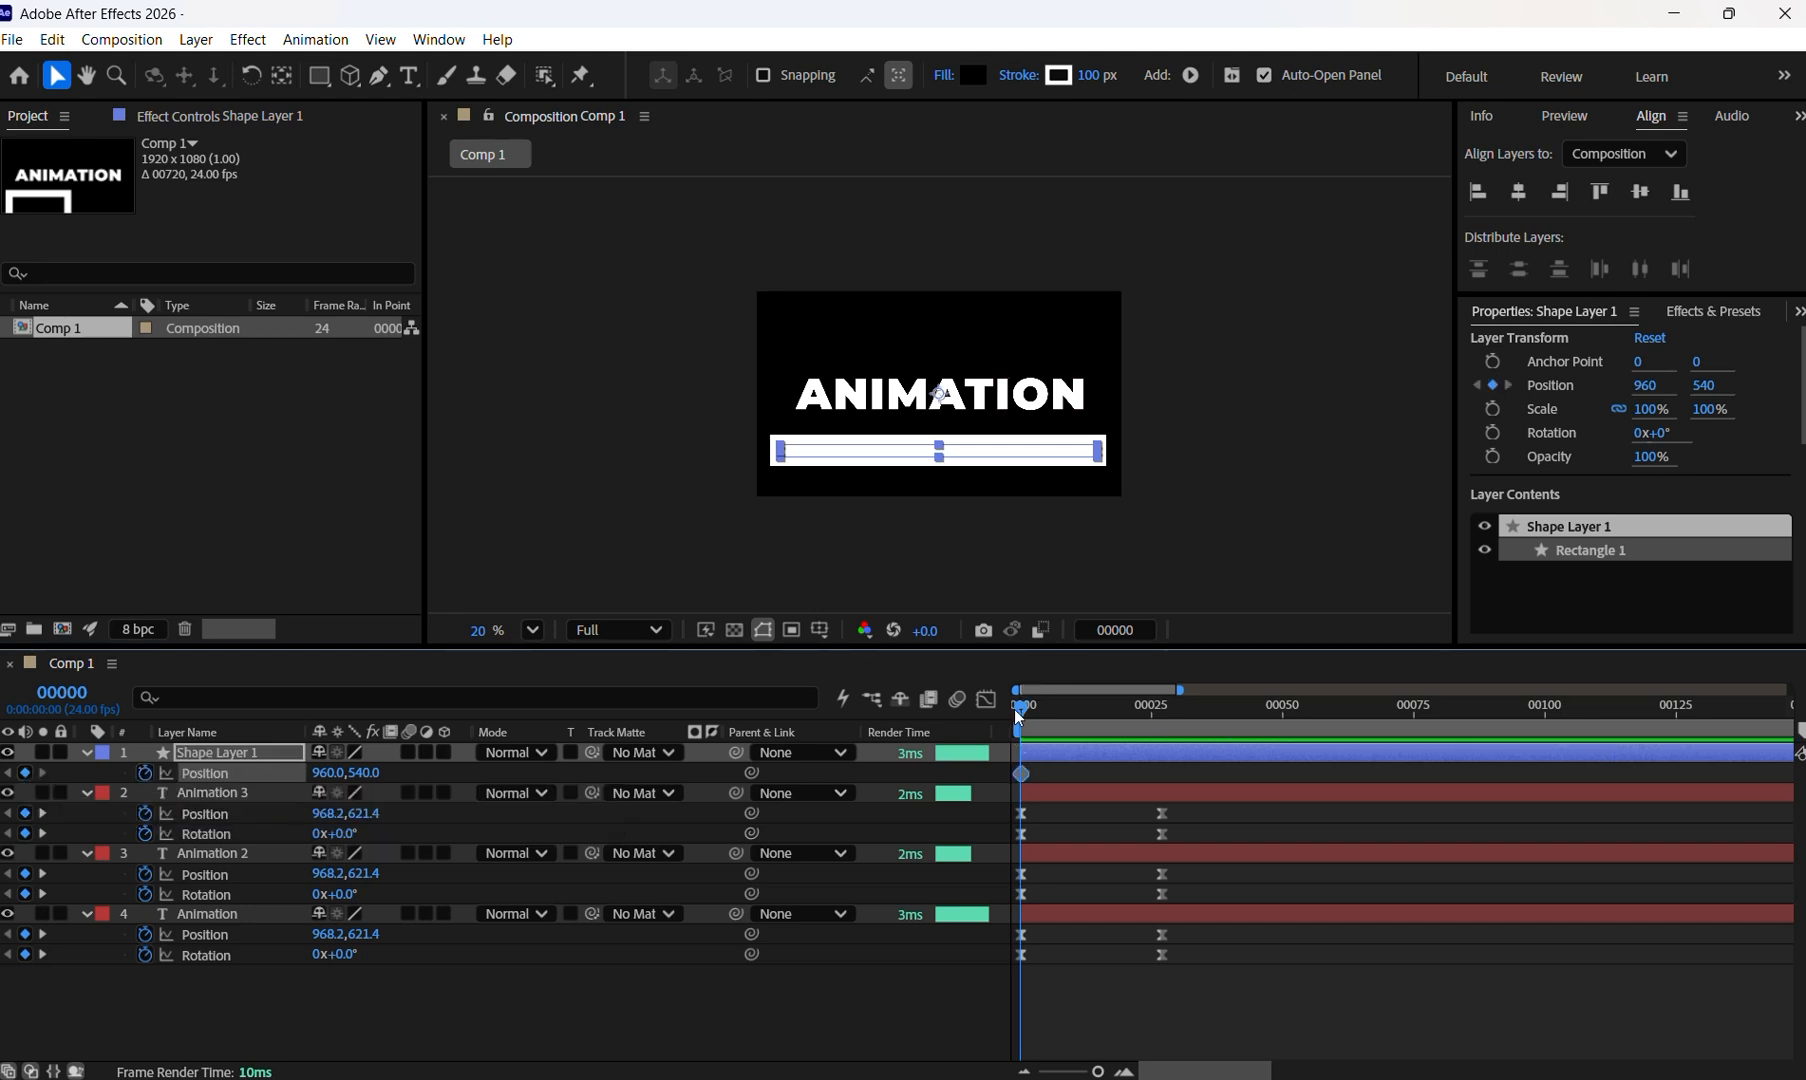
At frame 3, set the rectangle layer's Y Position to 407, play the animation from frame 0 and return to the start.
mouse_move(1024, 708)
left_mouse_down()
mouse_move(1149, 711)
mouse_move(1031, 673)
left_mouse_up()
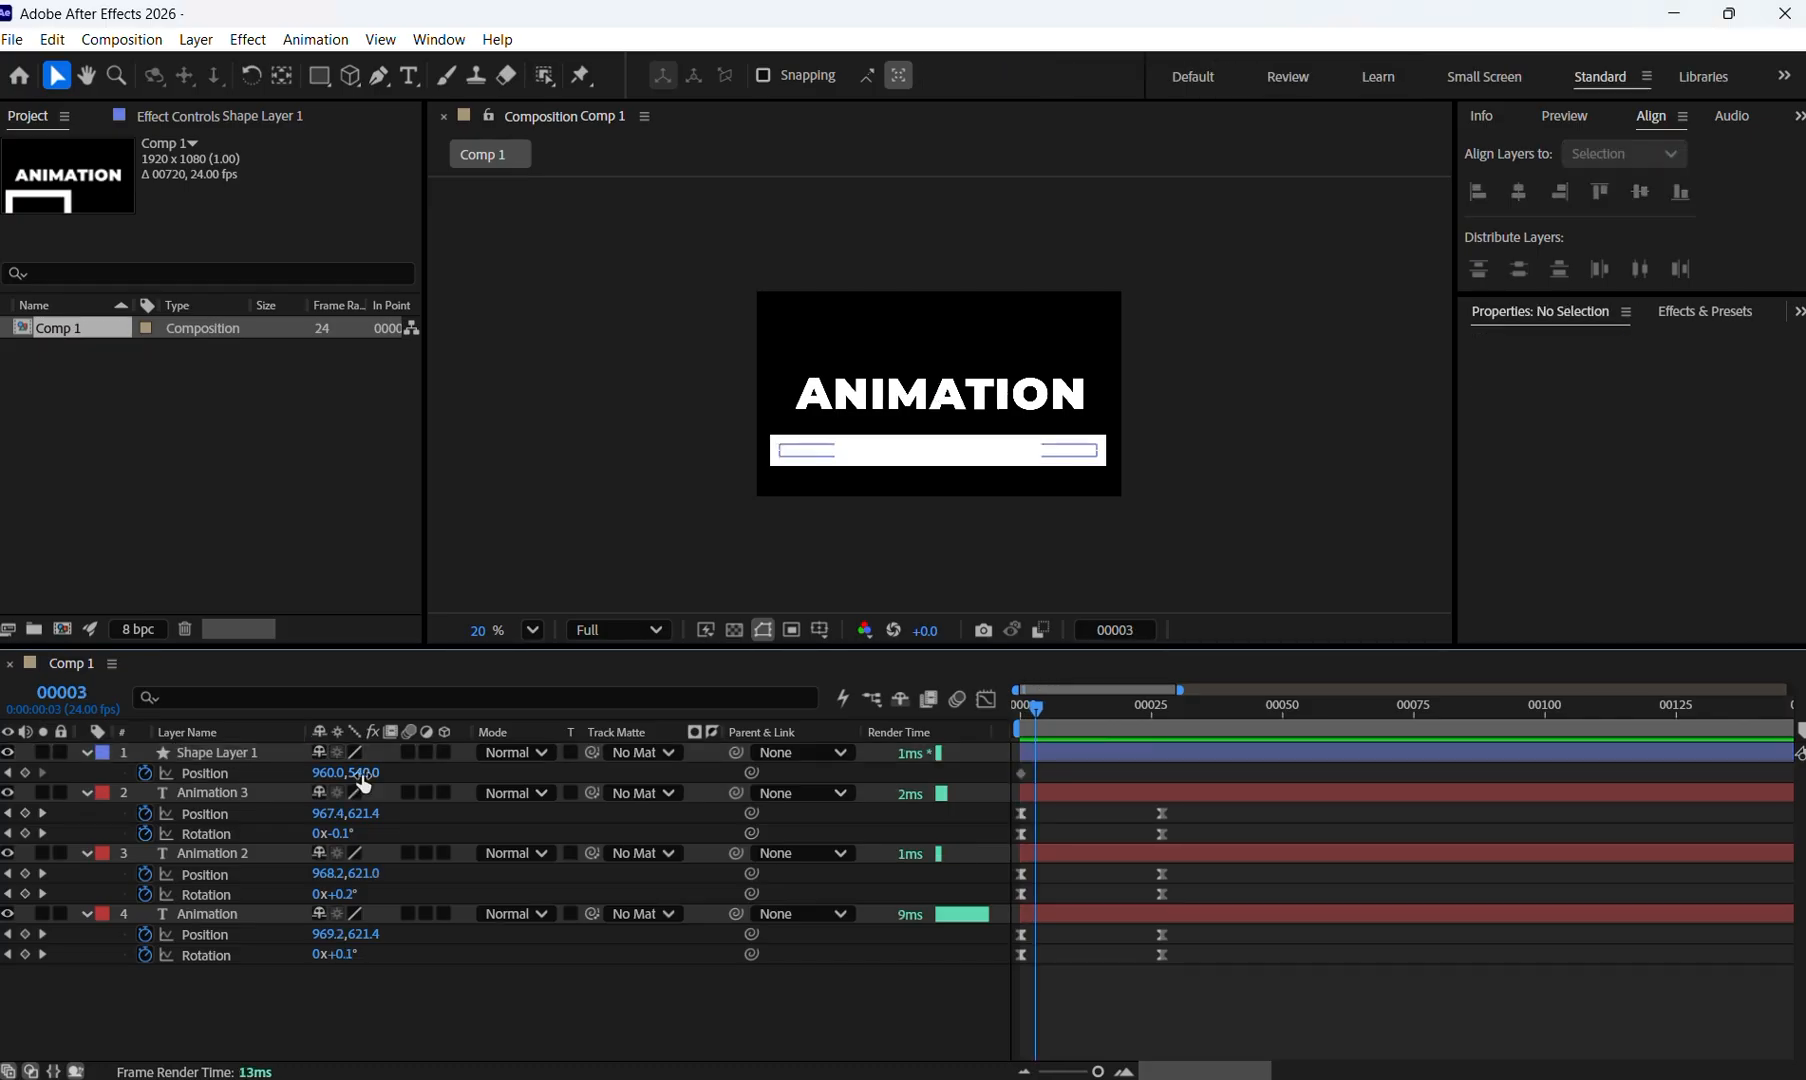
left_click_drag(366, 781, 222, 757)
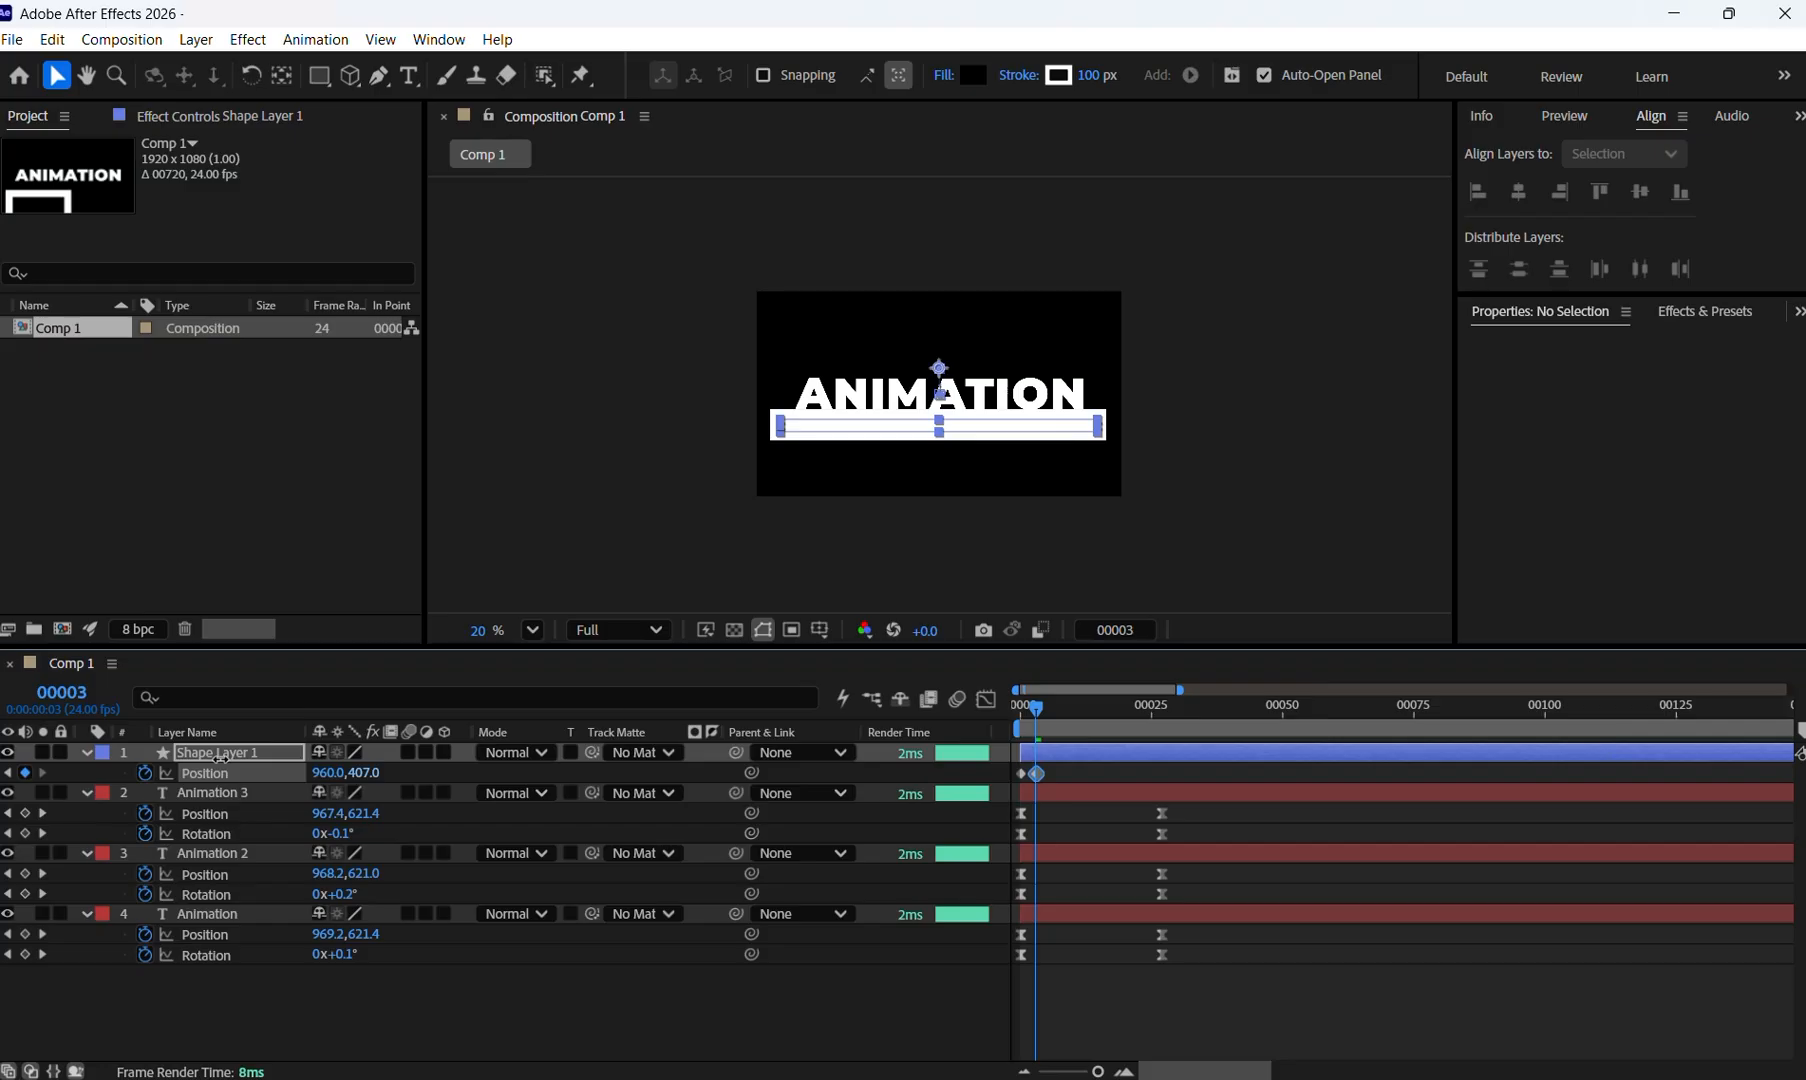
left_click(945, 432)
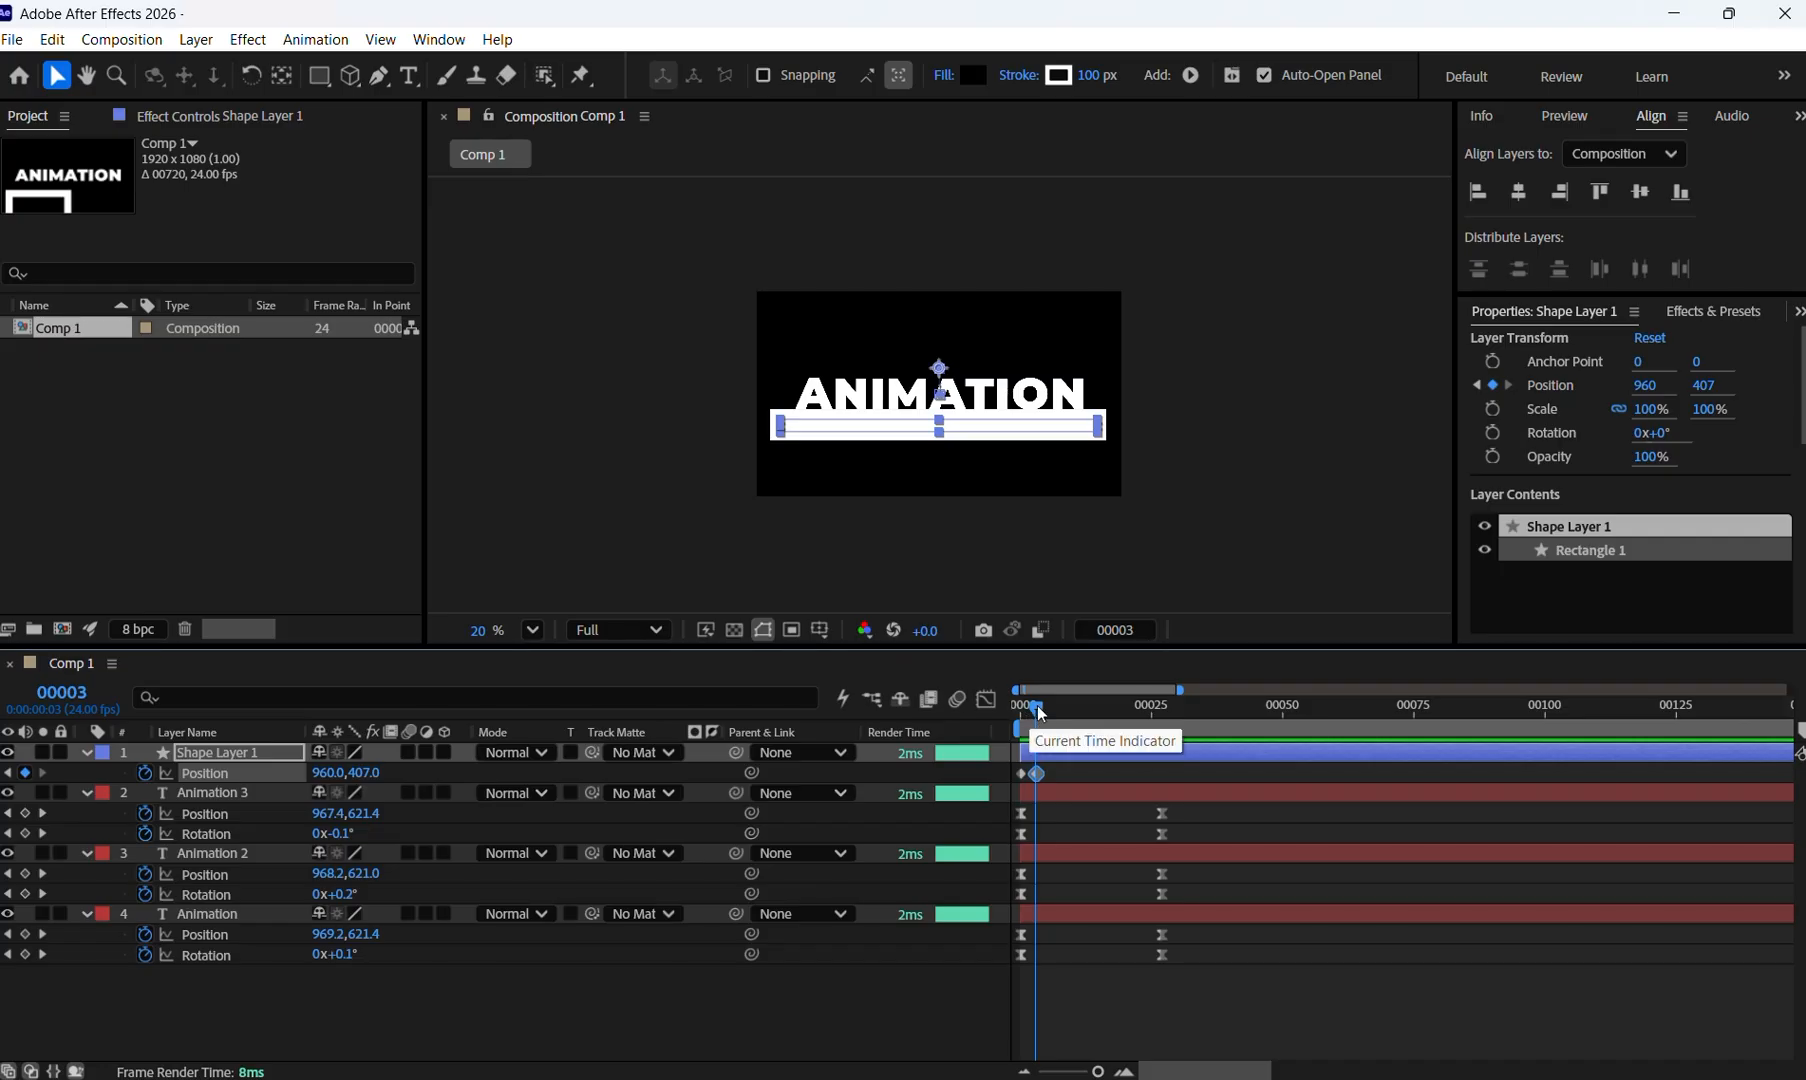
left_click_drag(1036, 711, 1006, 724)
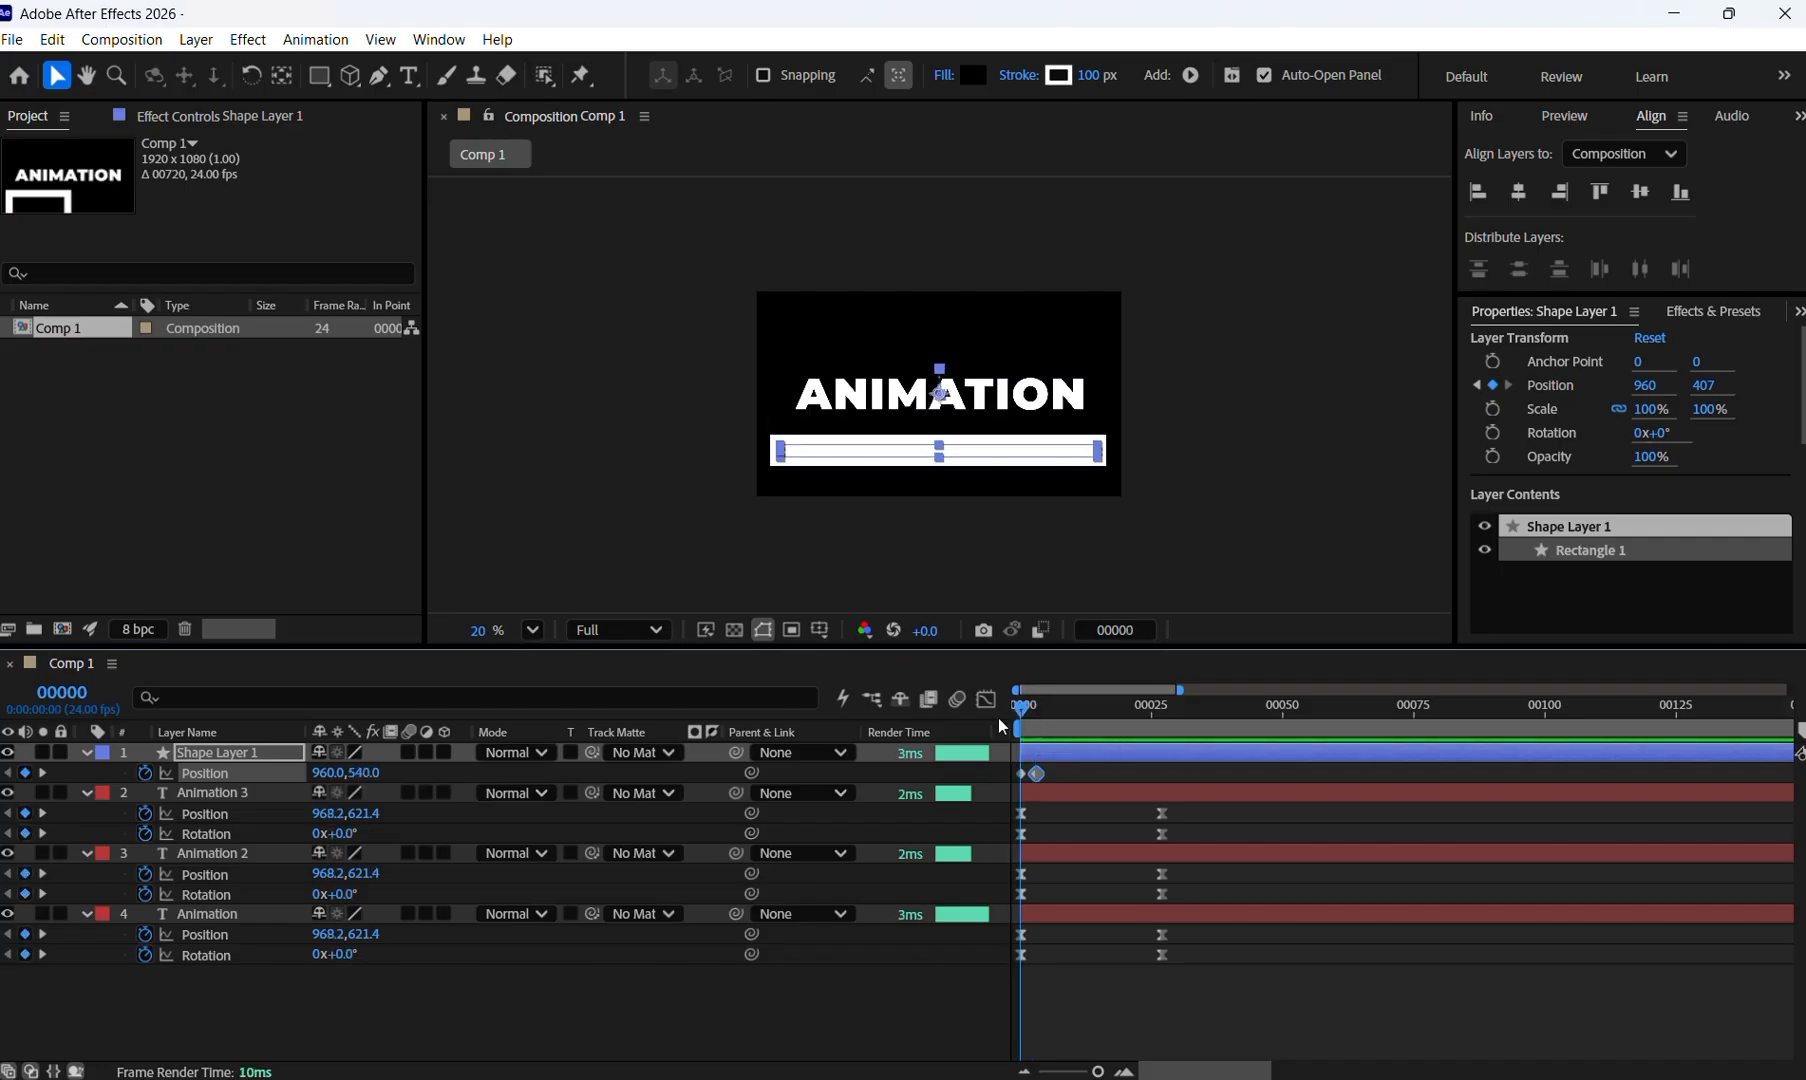
key("space")
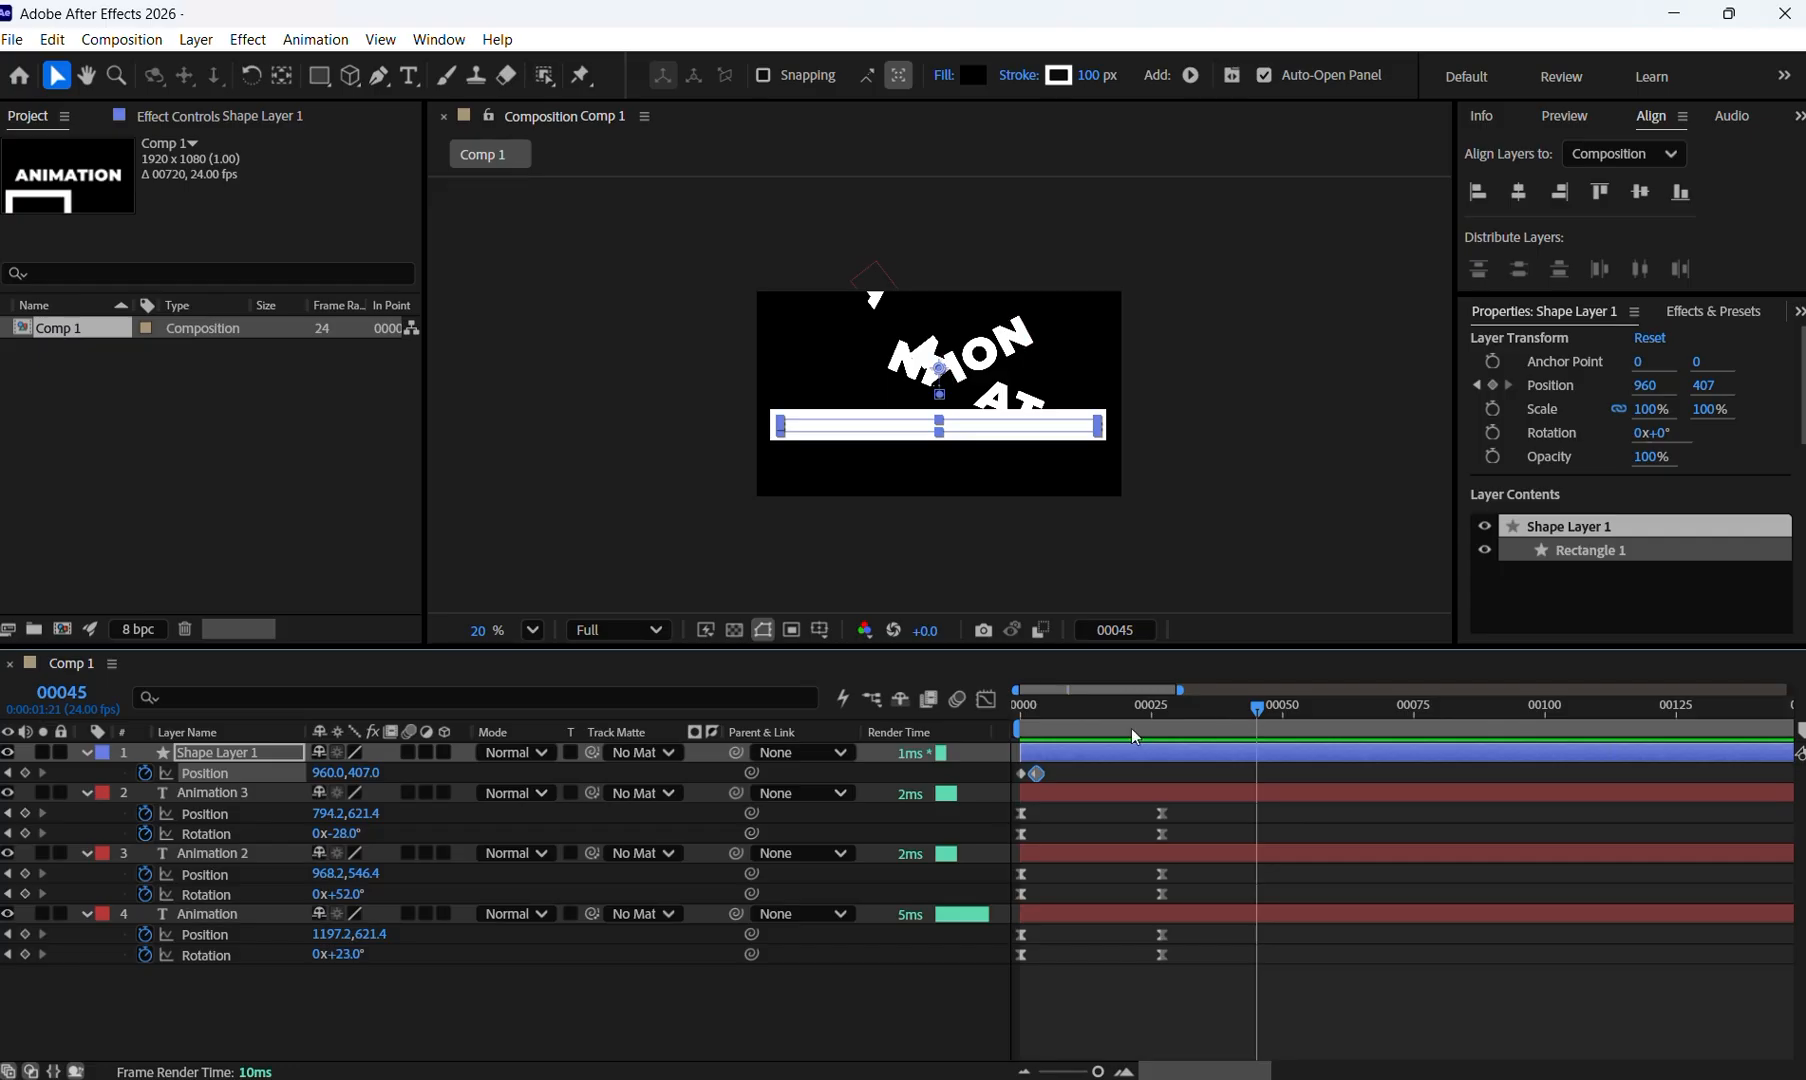
key("Home")
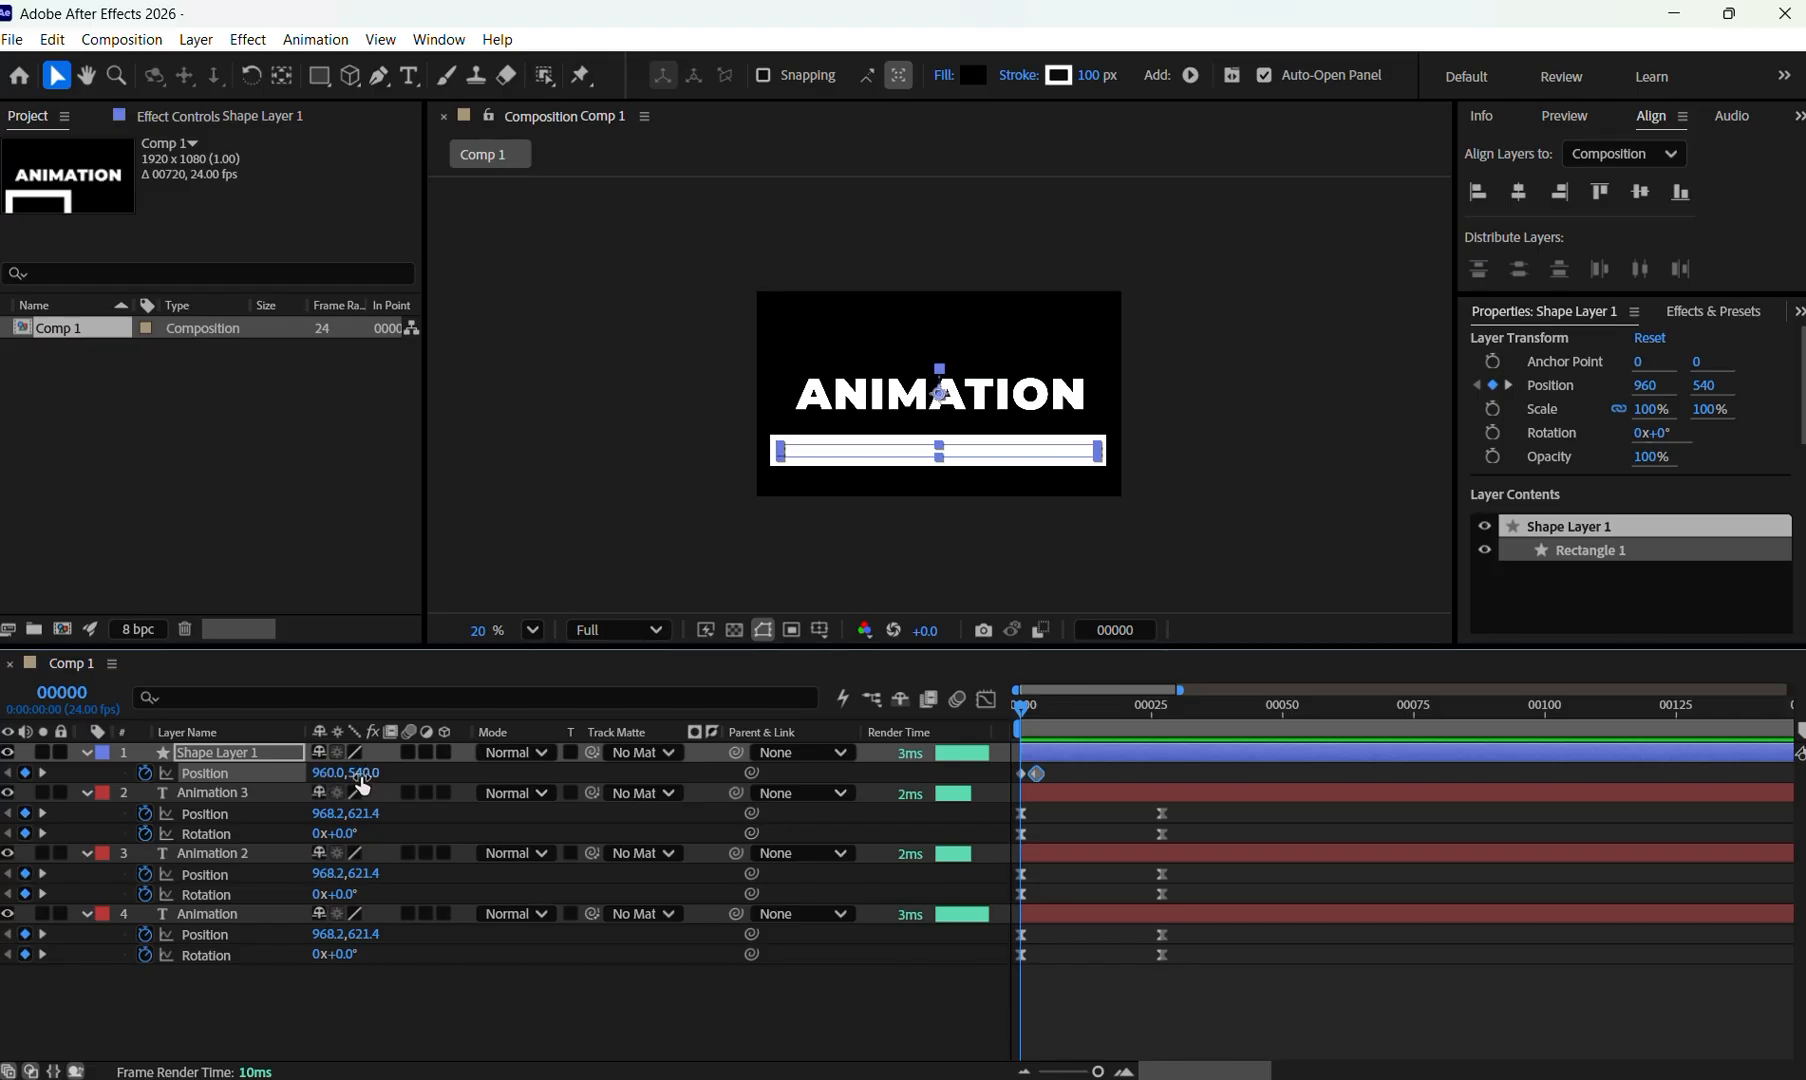
At frame 0, set the rectangle's Y Position to 884 so it starts below the composition frame.
left_click_drag(362, 785, 742, 818)
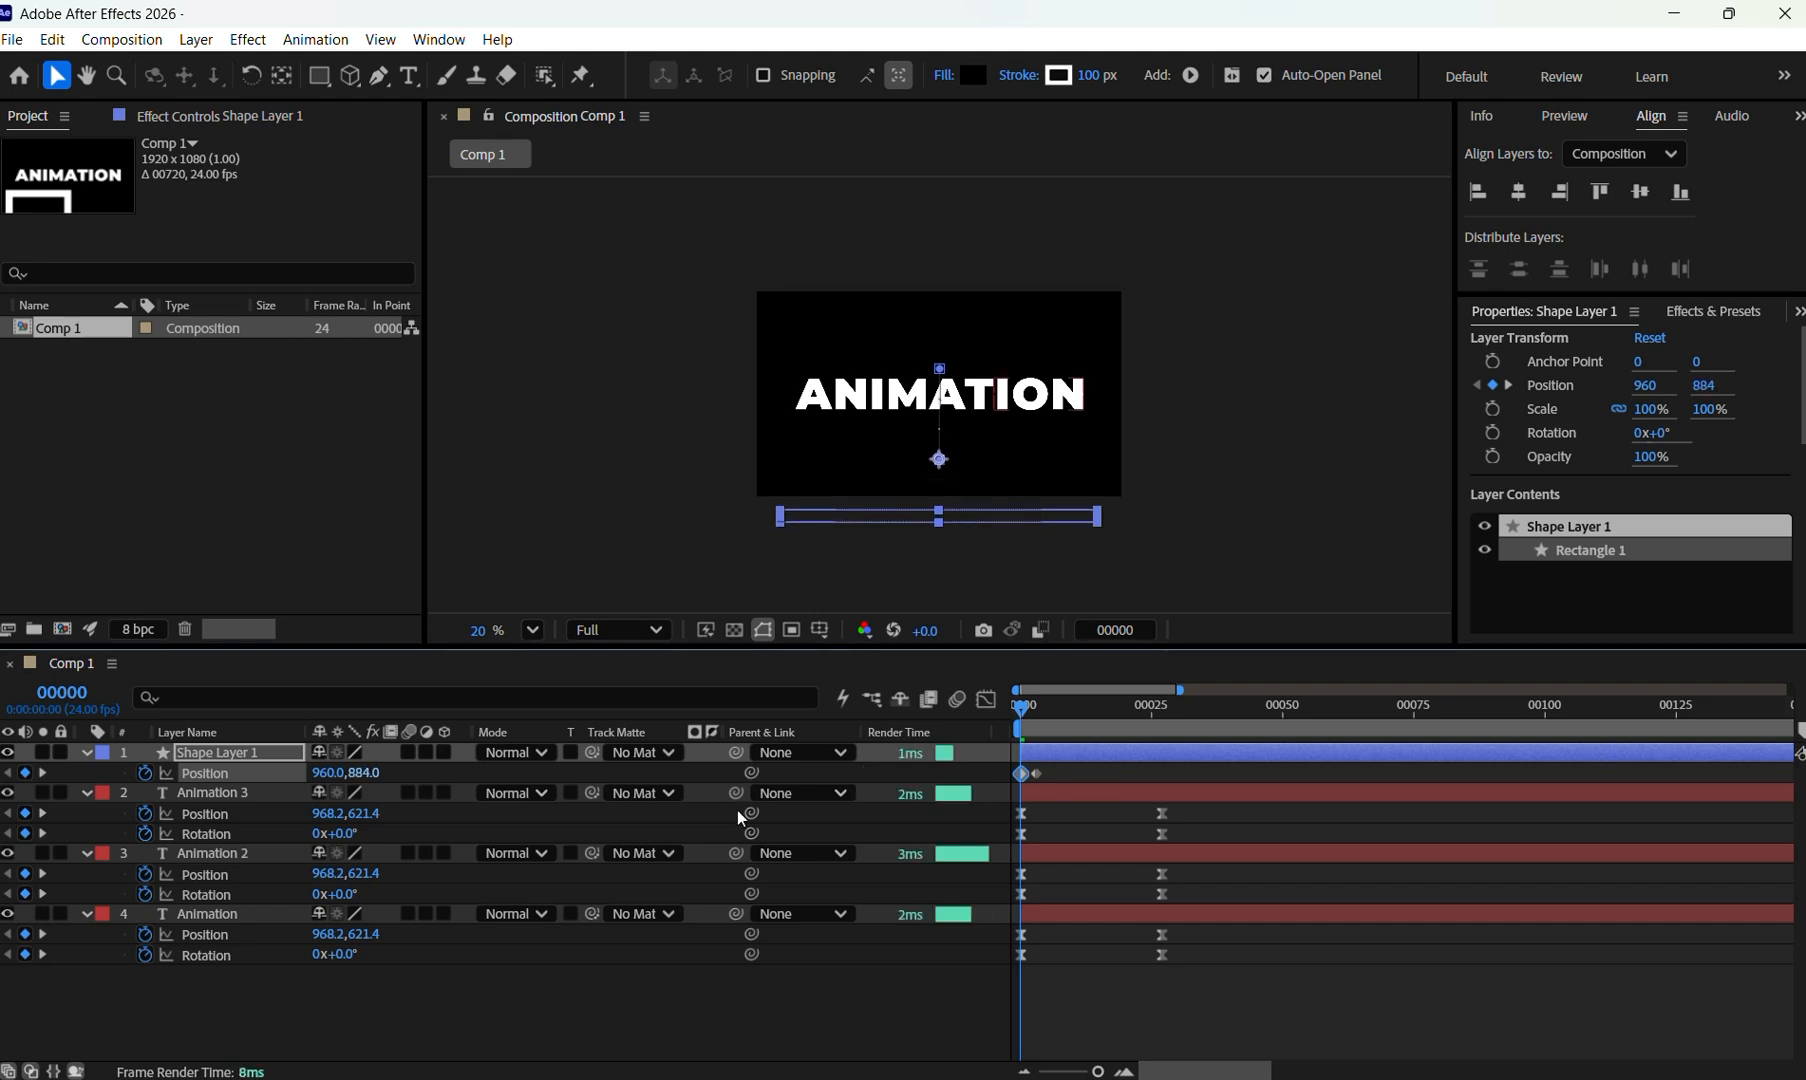
left_click(1041, 710)
mouse_move(1042, 718)
left_mouse_down()
mouse_move(990, 704)
mouse_move(1115, 716)
mouse_move(1008, 730)
left_mouse_up()
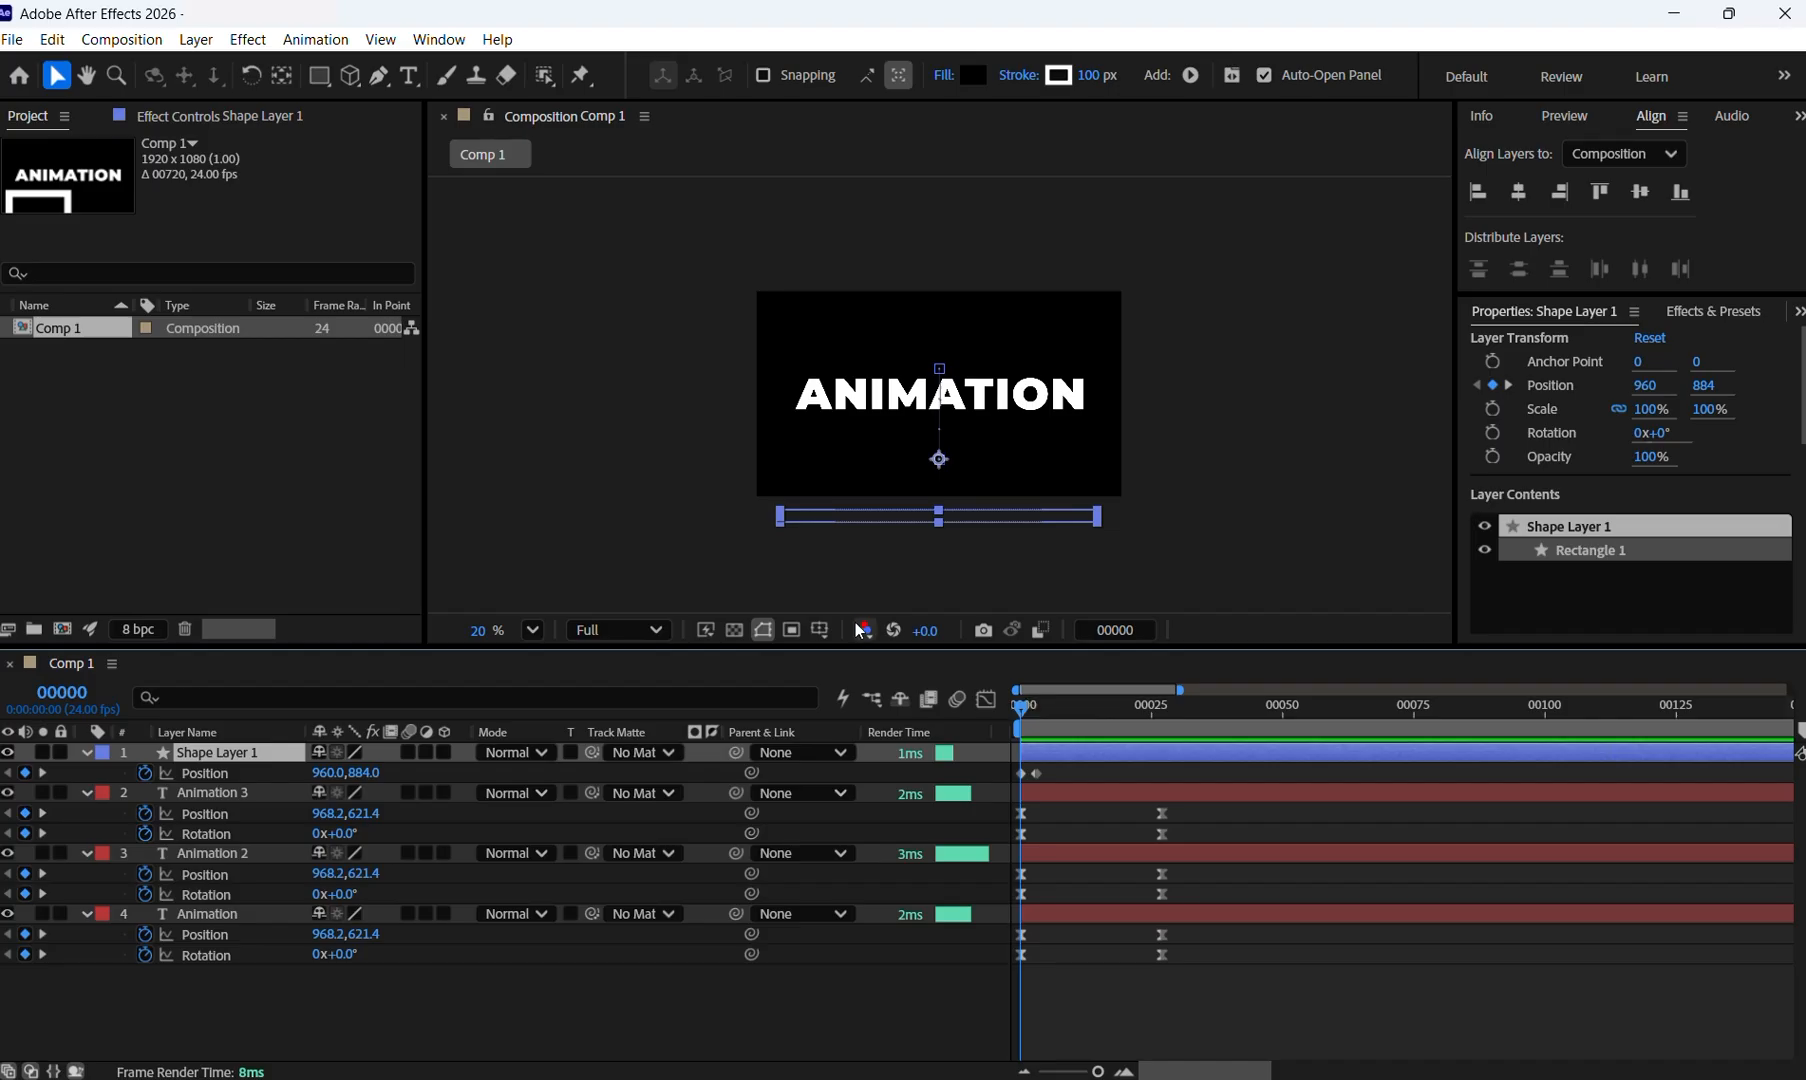
At frame 10, lower the rectangle slightly by setting its Y Position to 460.
mouse_move(1101, 712)
left_mouse_down()
mouse_move(1122, 744)
mouse_move(1158, 716)
mouse_move(1003, 722)
mouse_move(1073, 701)
left_mouse_up()
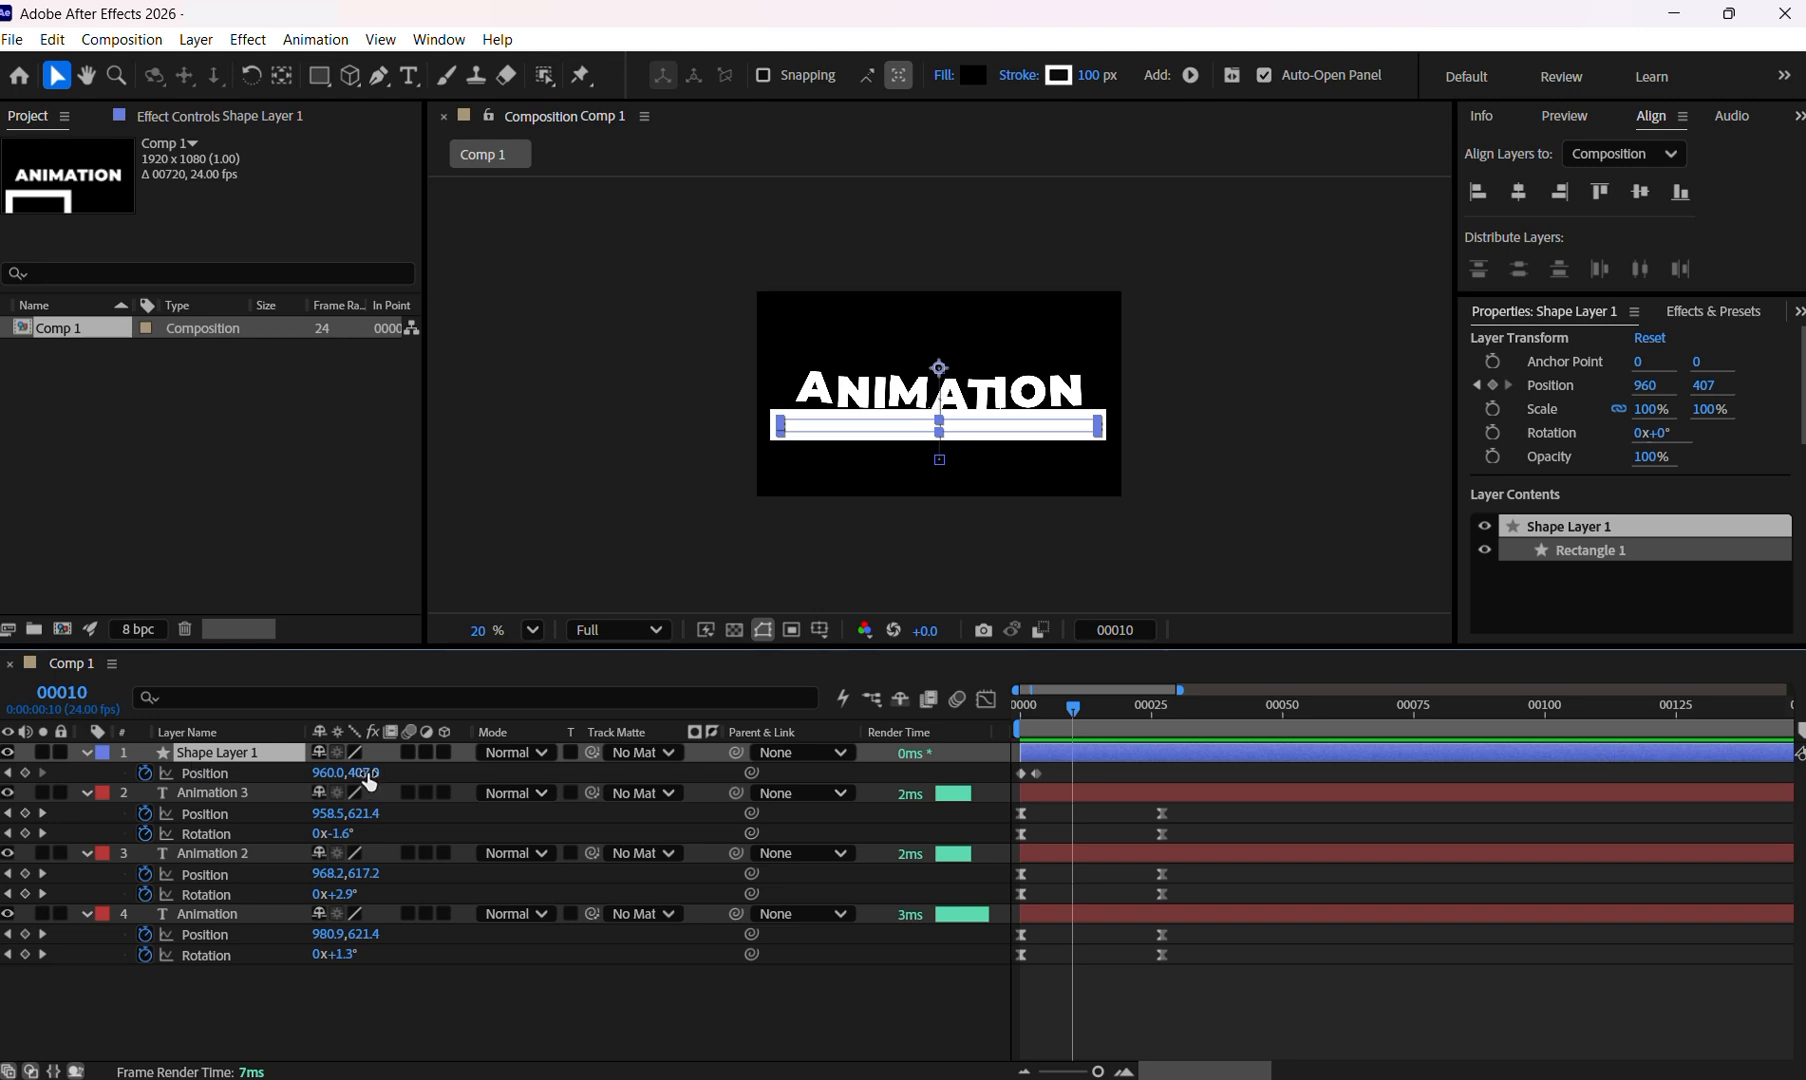
left_click_drag(366, 774, 398, 786)
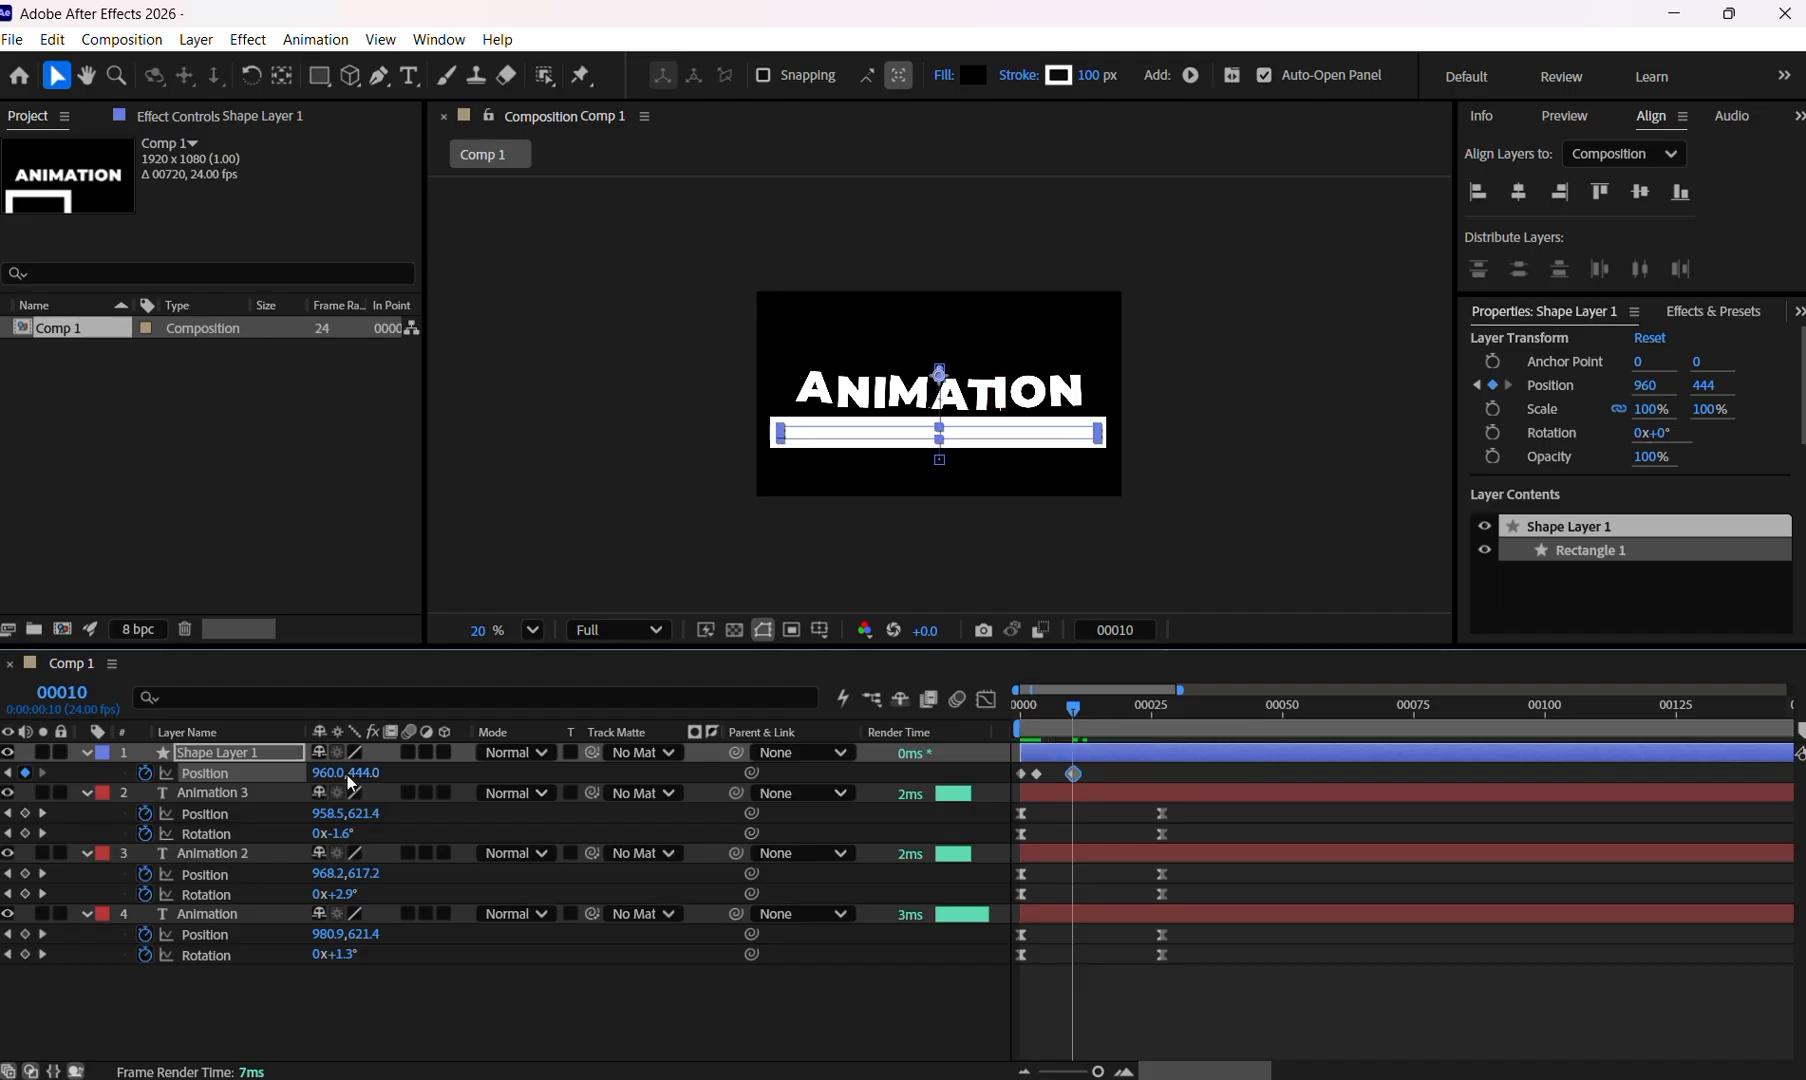
left_click_drag(357, 776, 374, 776)
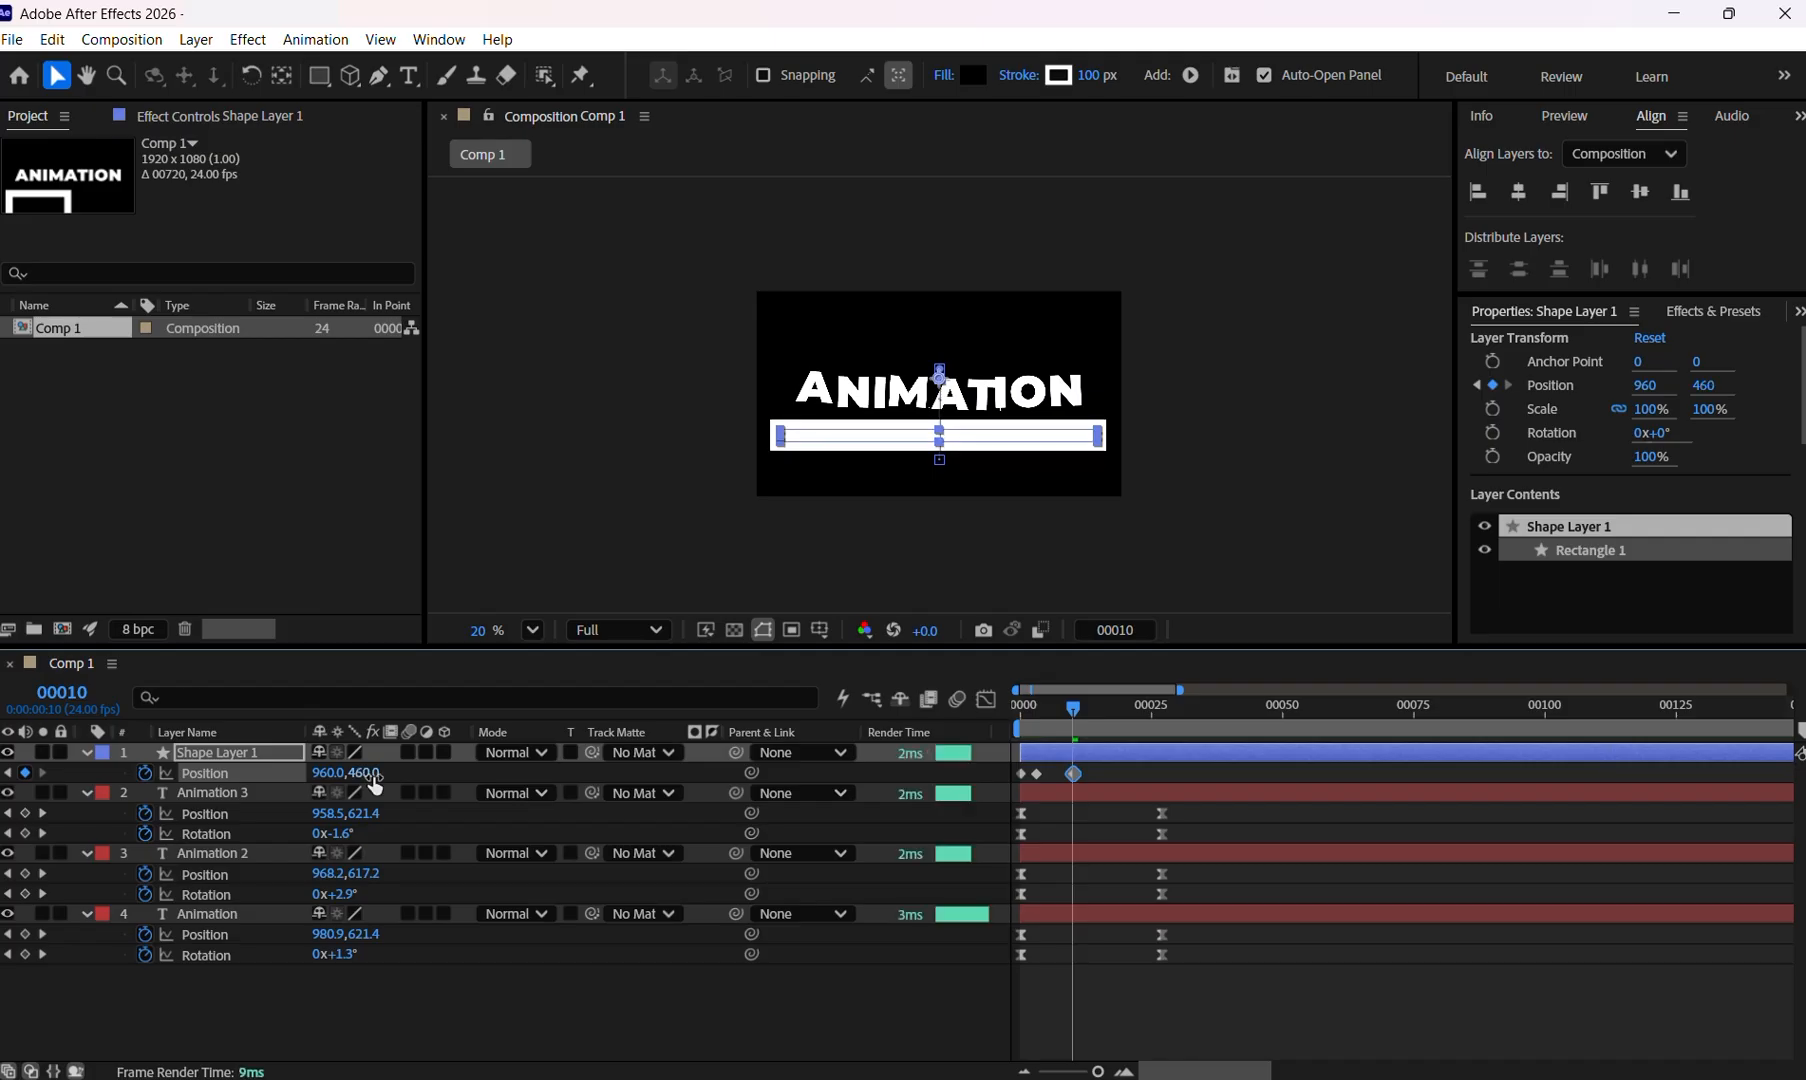
Play the animation from frame 0 repeatedly to check how the rectangle's rise and settle match the word breaking apart.
left_click_drag(1067, 711, 1014, 709)
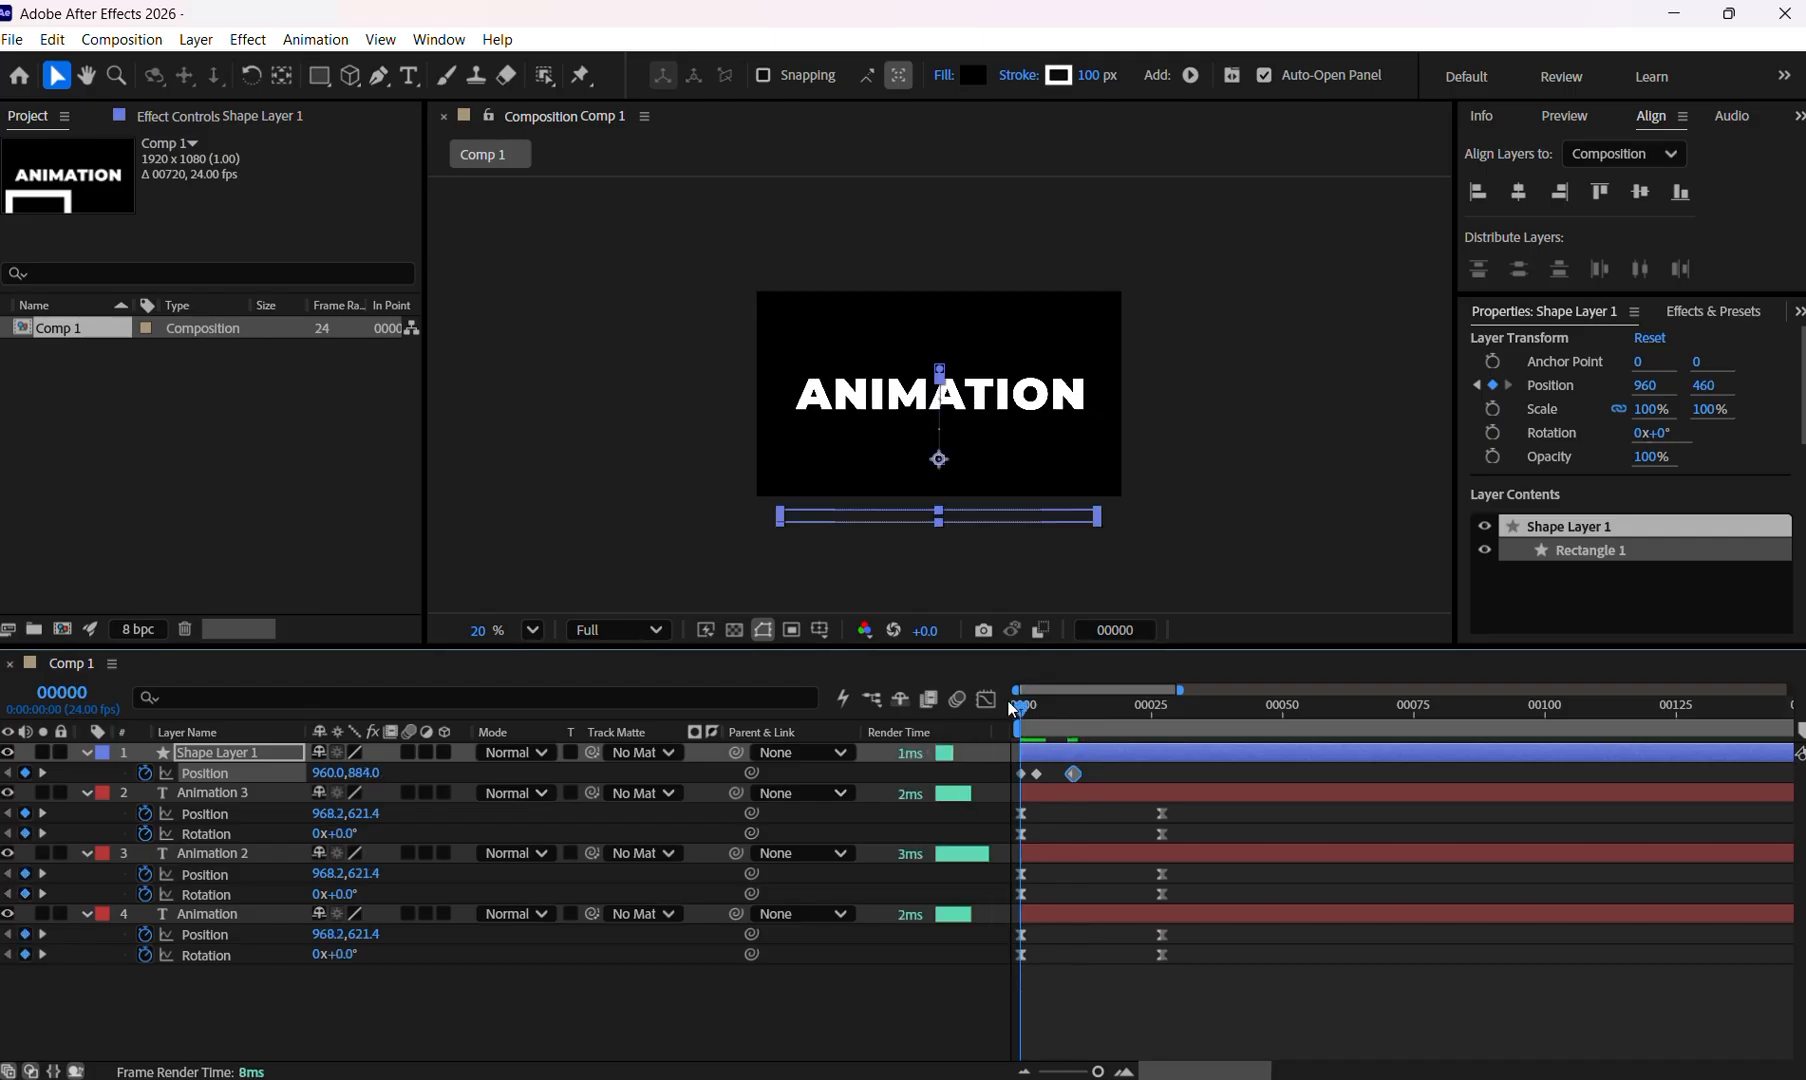
key("space")
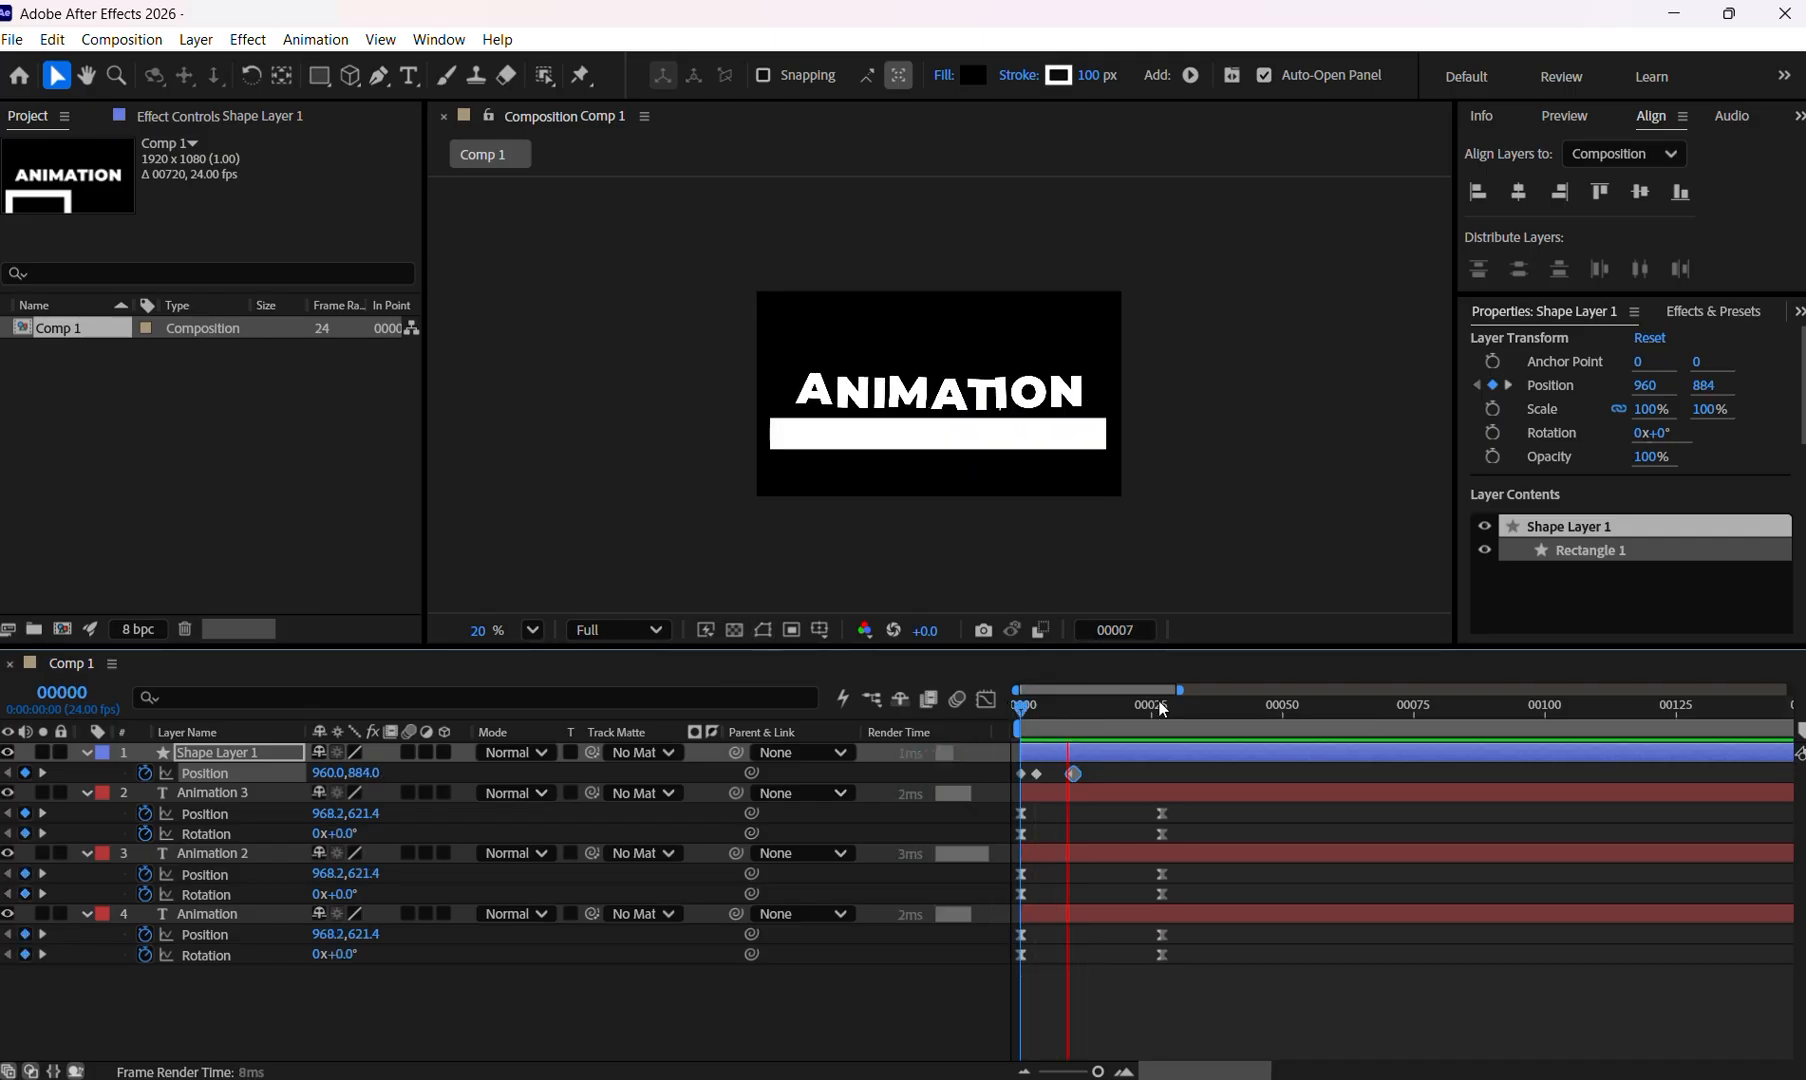
key("space")
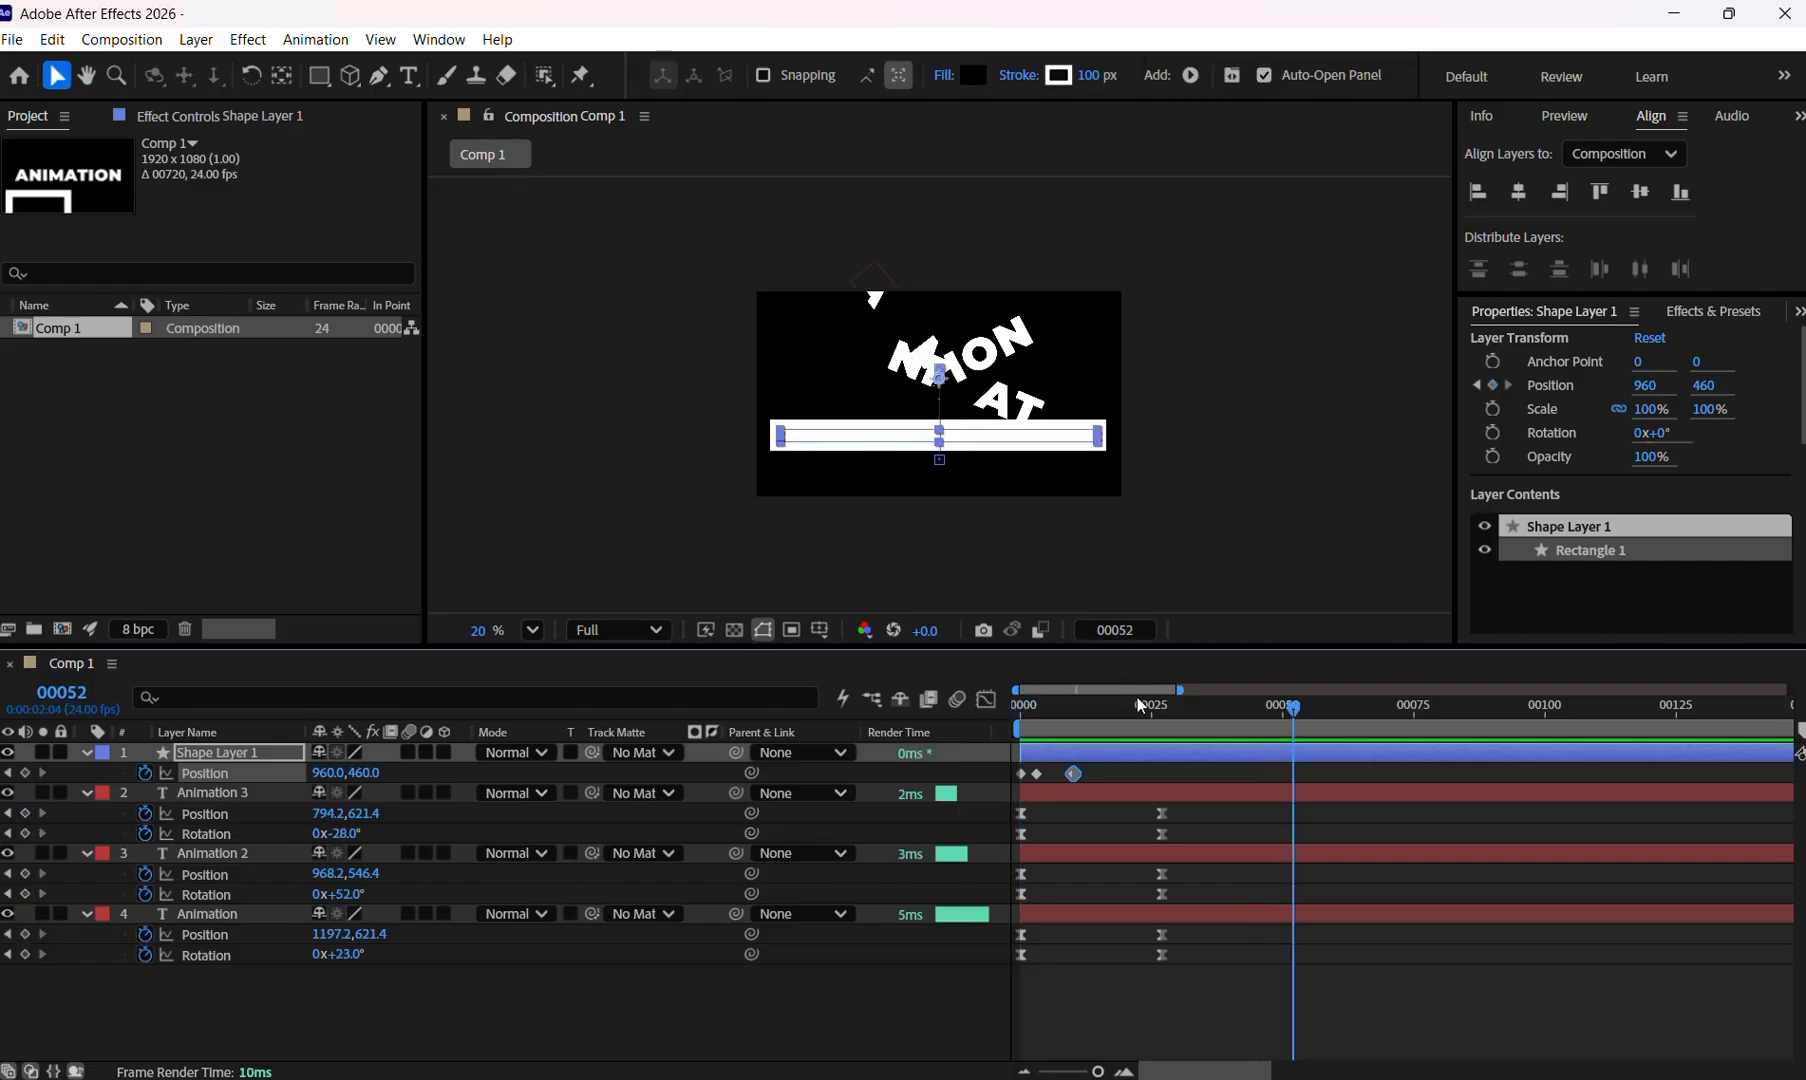
key("space")
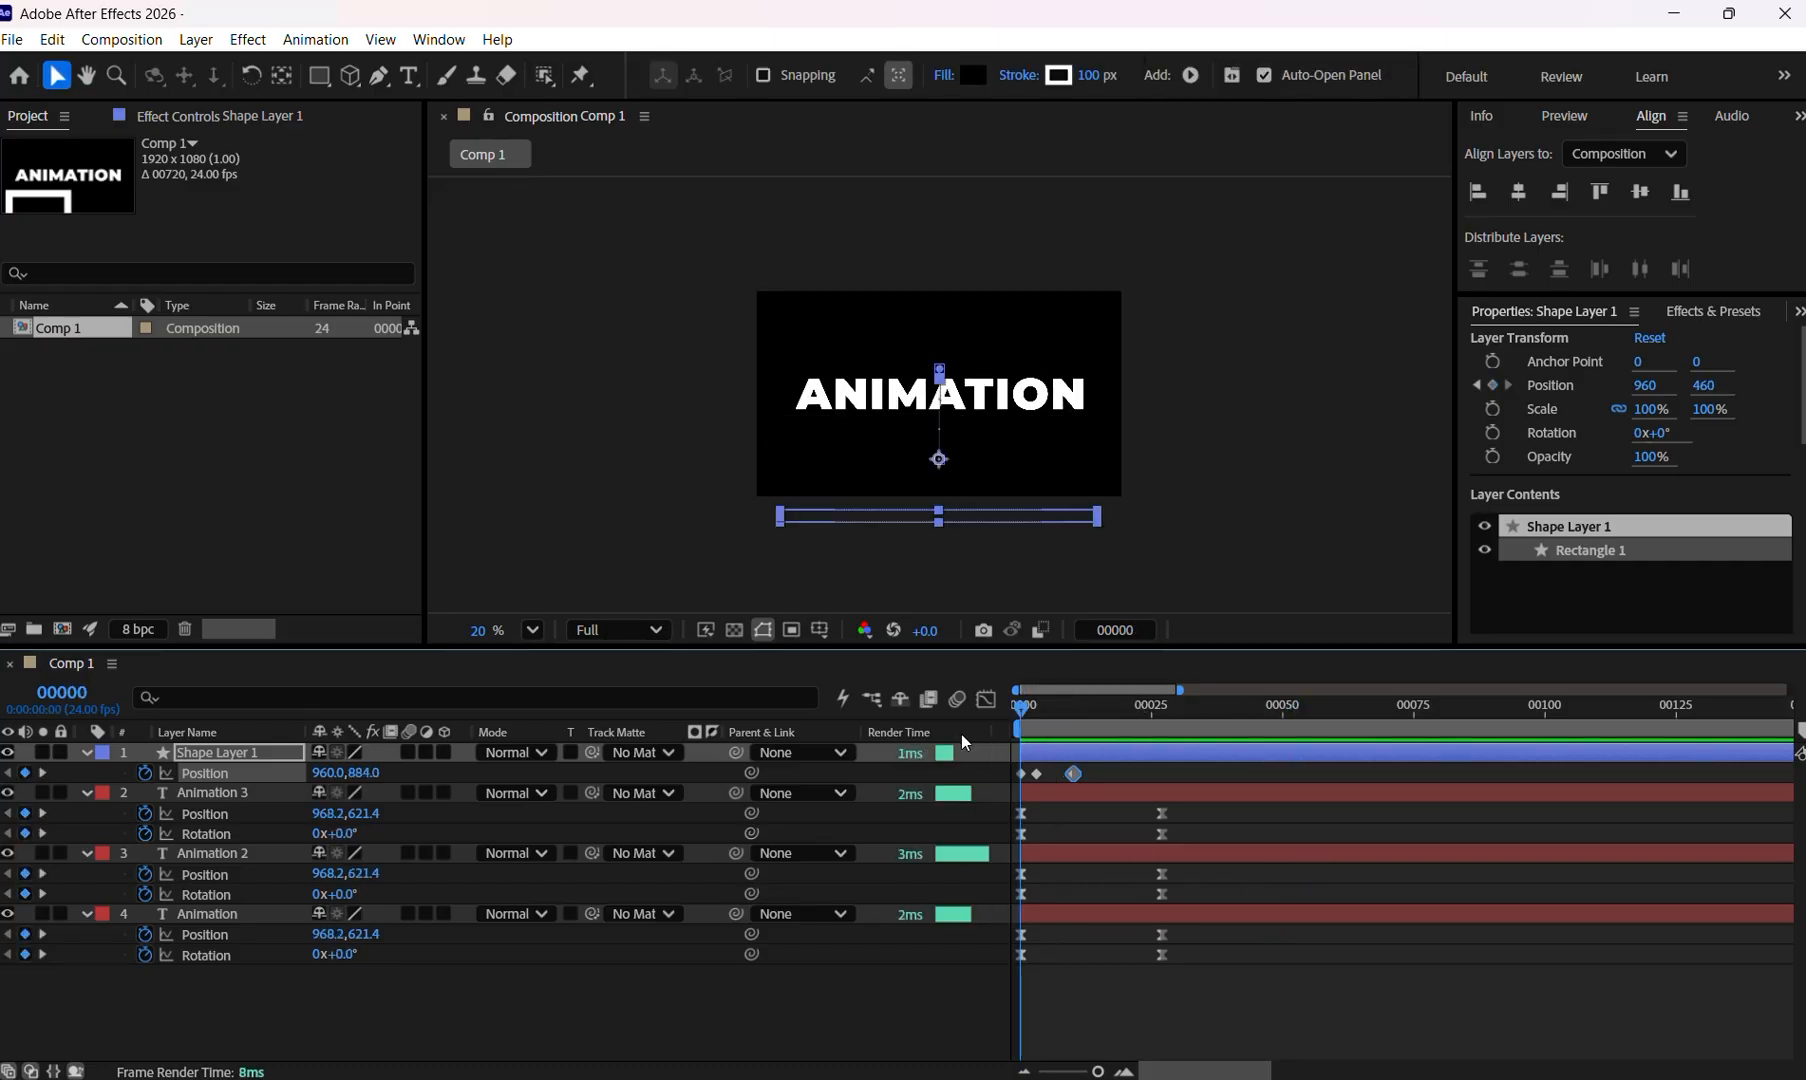
key("space")
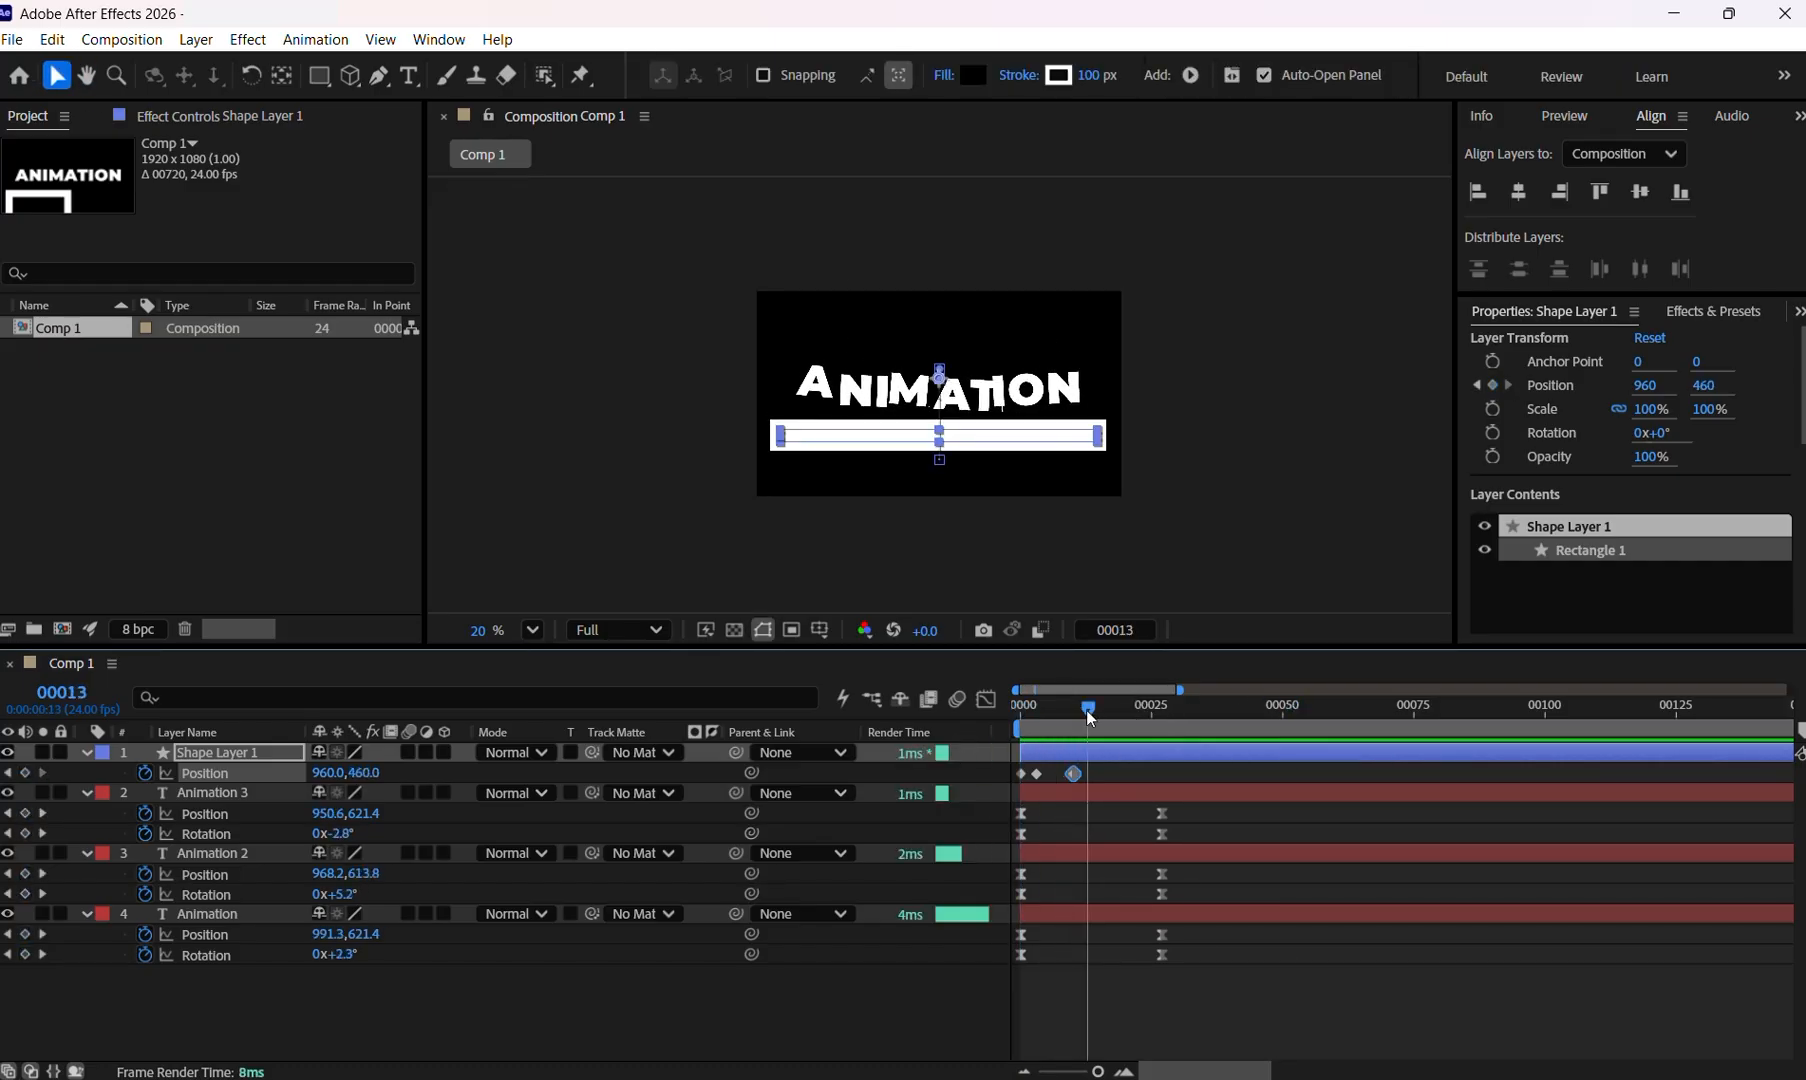
left_click_drag(1086, 710, 1070, 715)
key("space")
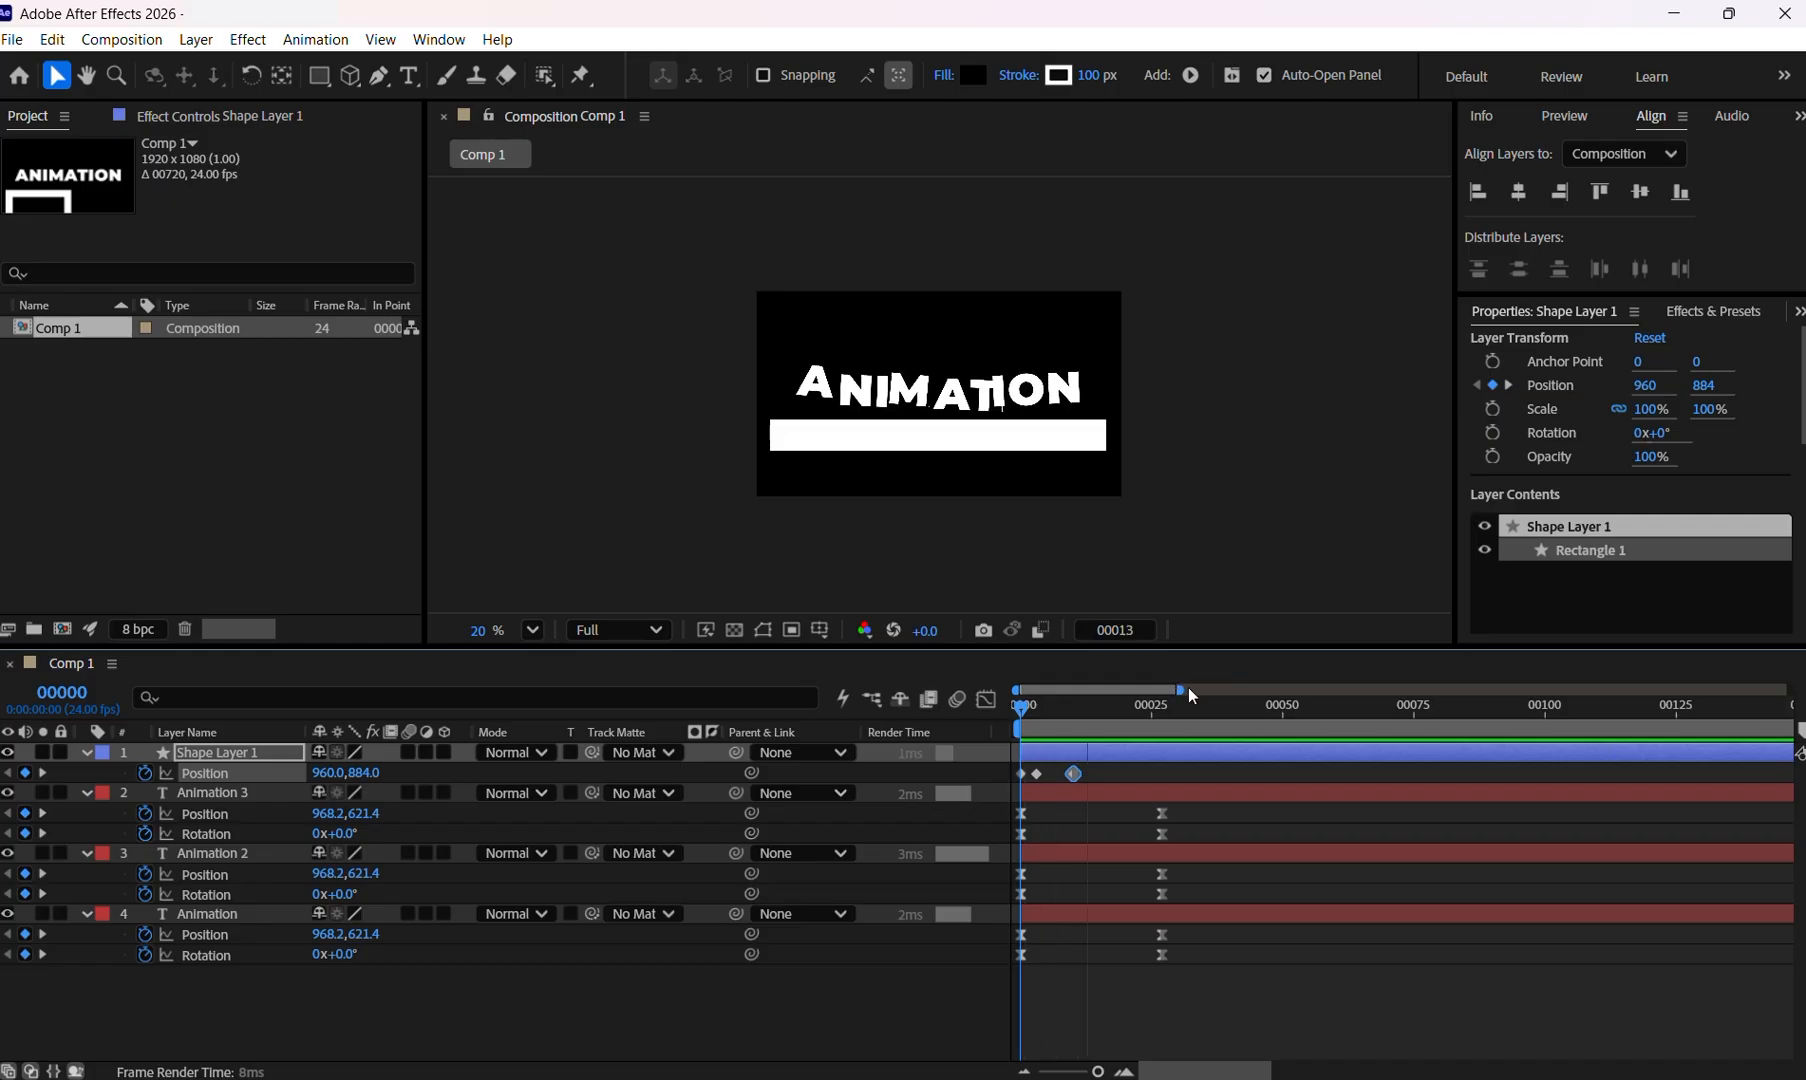
key("space")
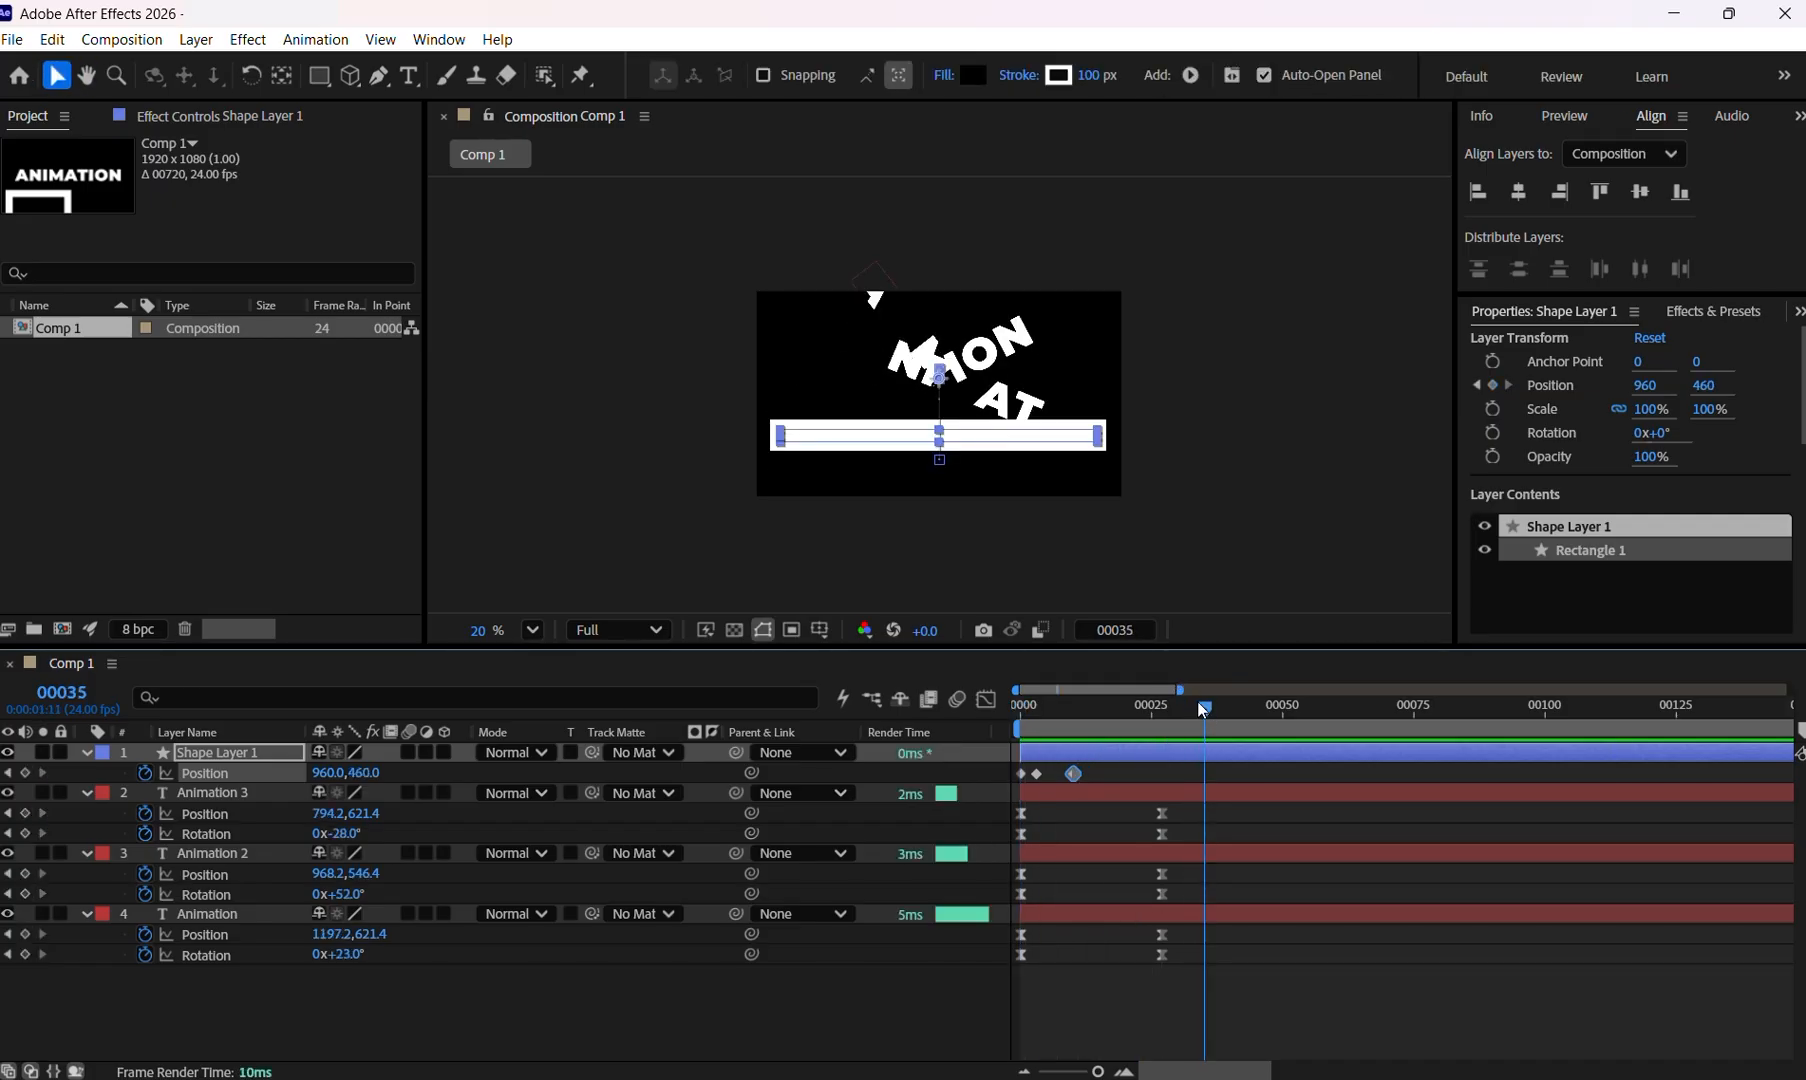
Move the rectangle's last Position keyframe to about frame 12 and all text layers' end keyframes earlier to frame 21.
left_click_drag(1203, 708, 1078, 702)
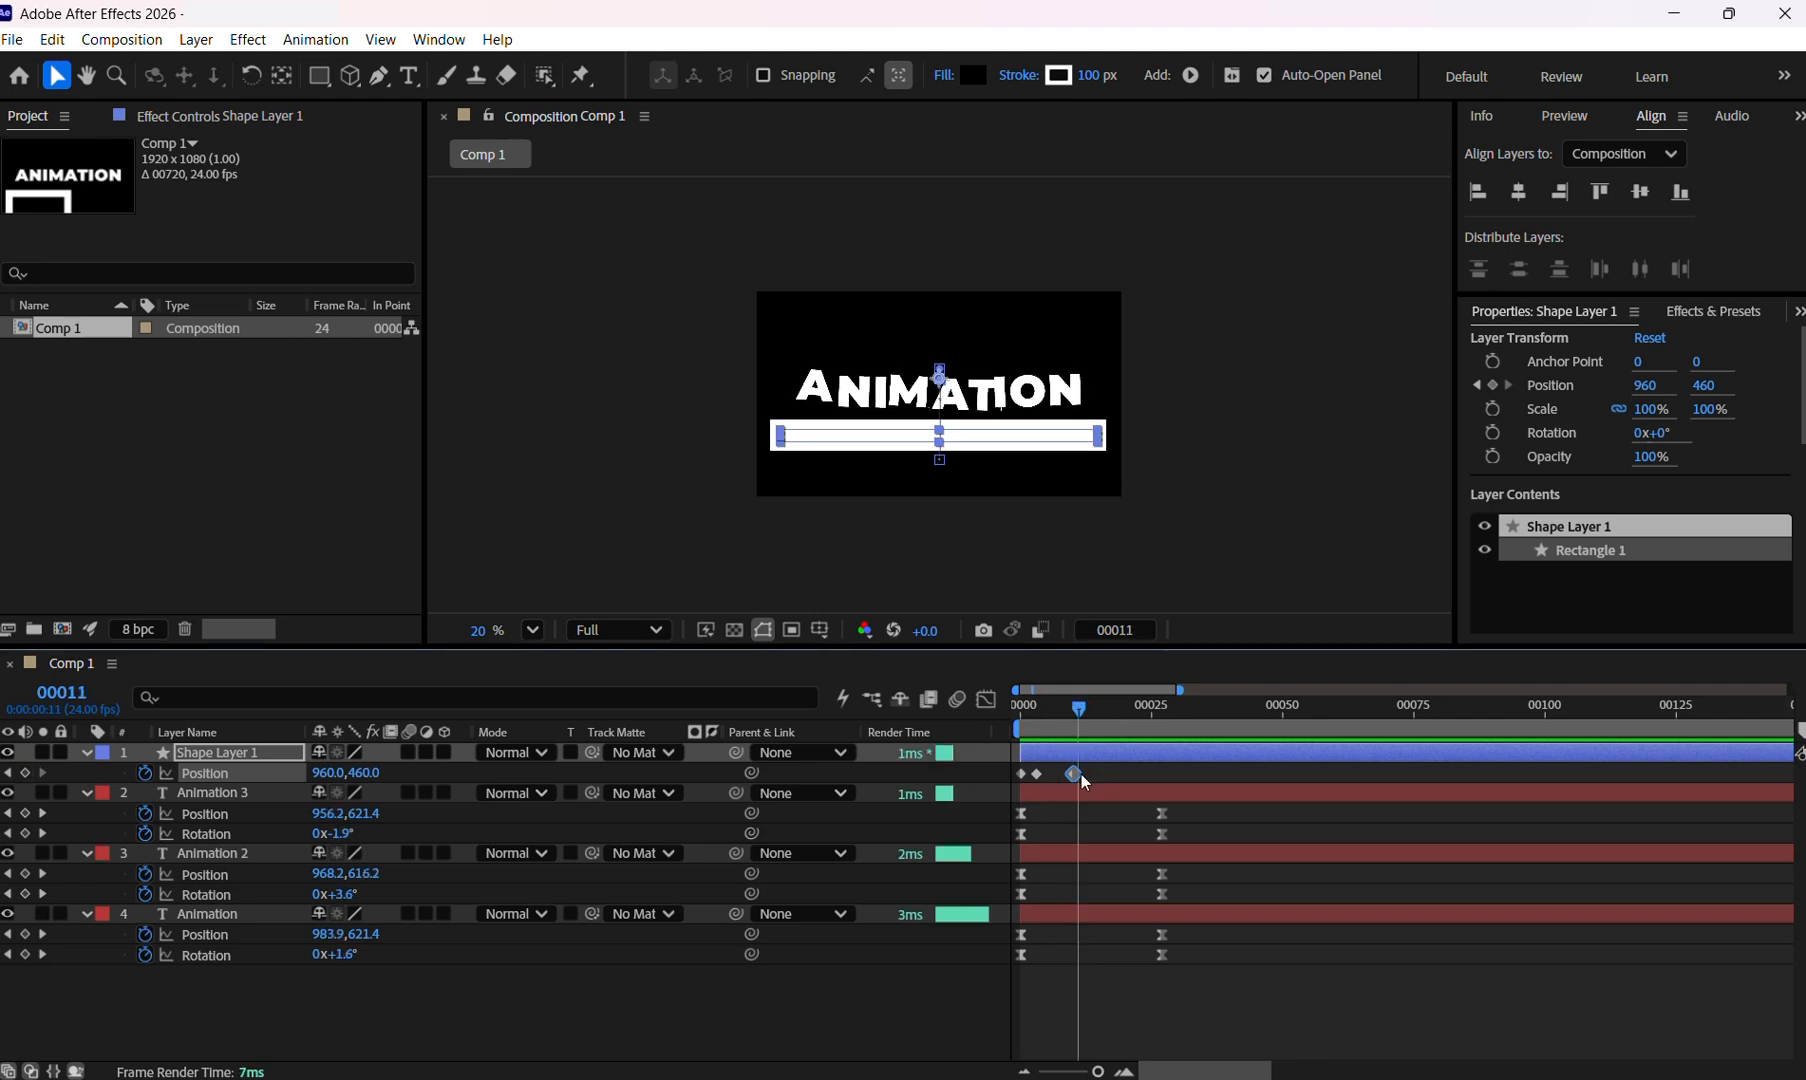
left_click_drag(1078, 779, 1092, 778)
key("Home")
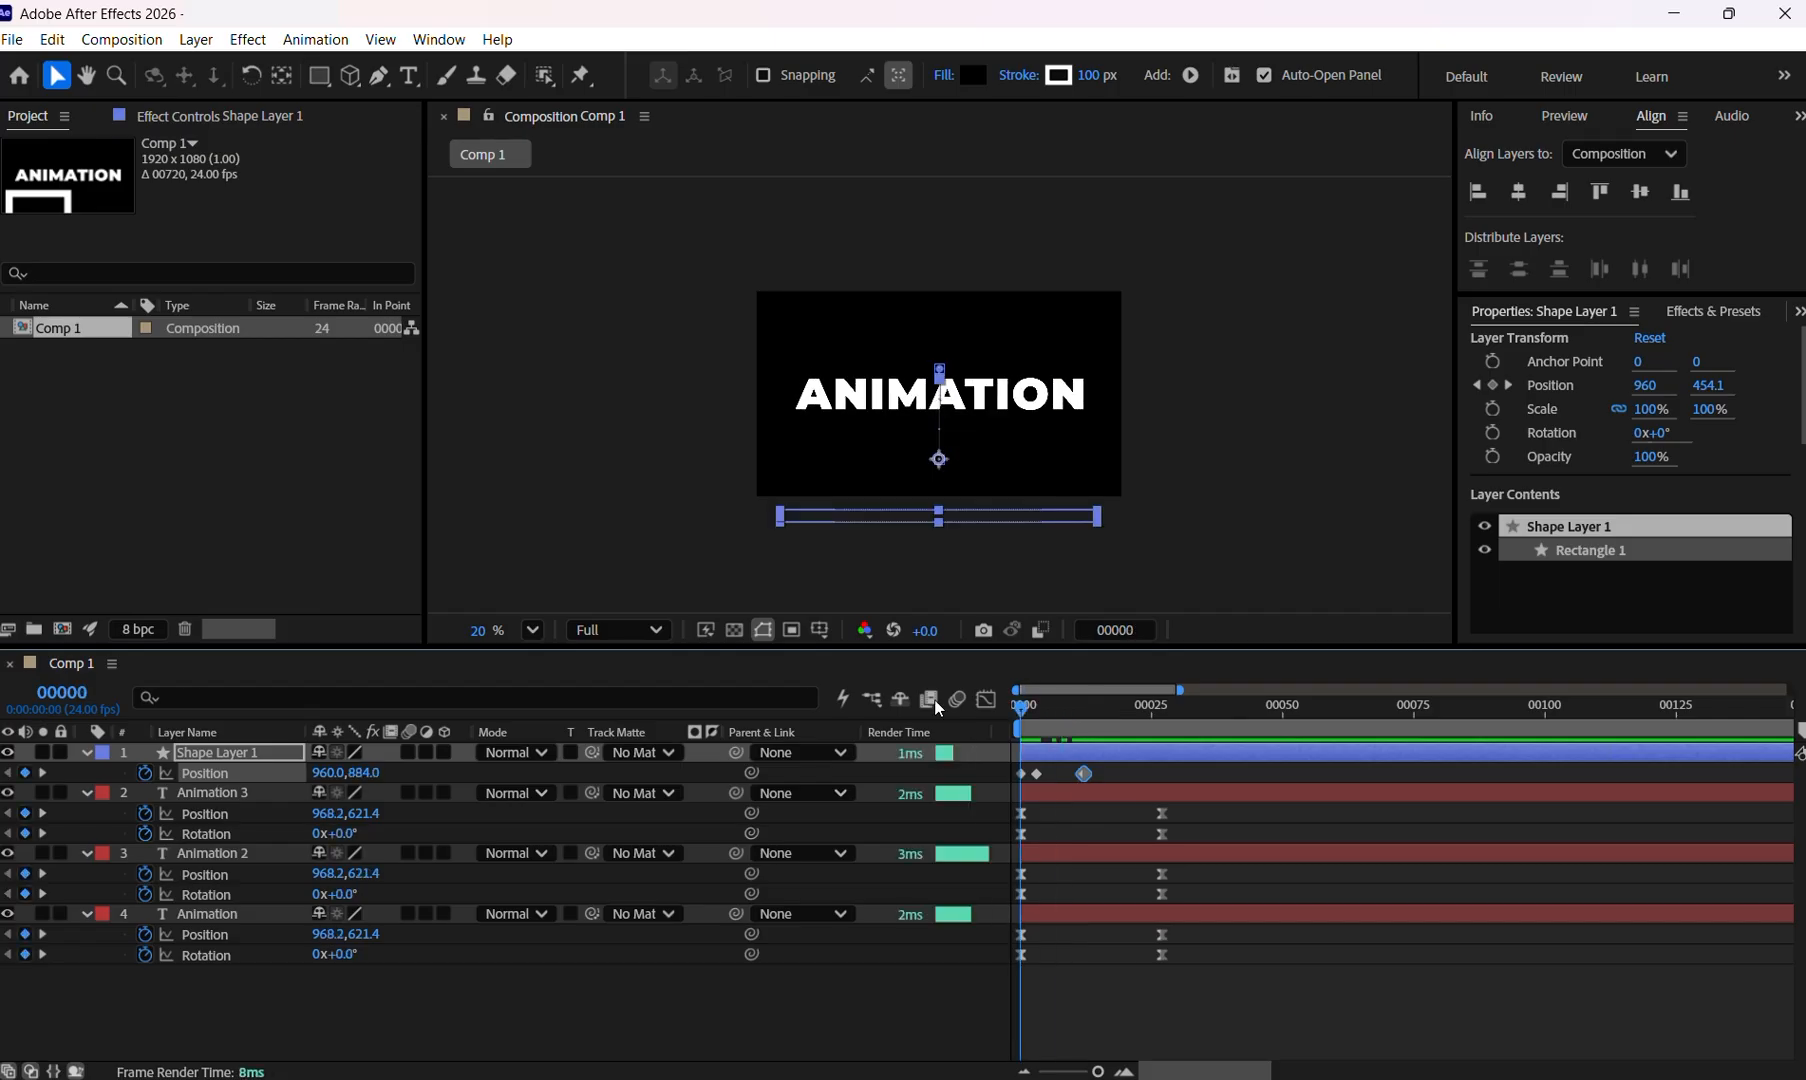
key("space")
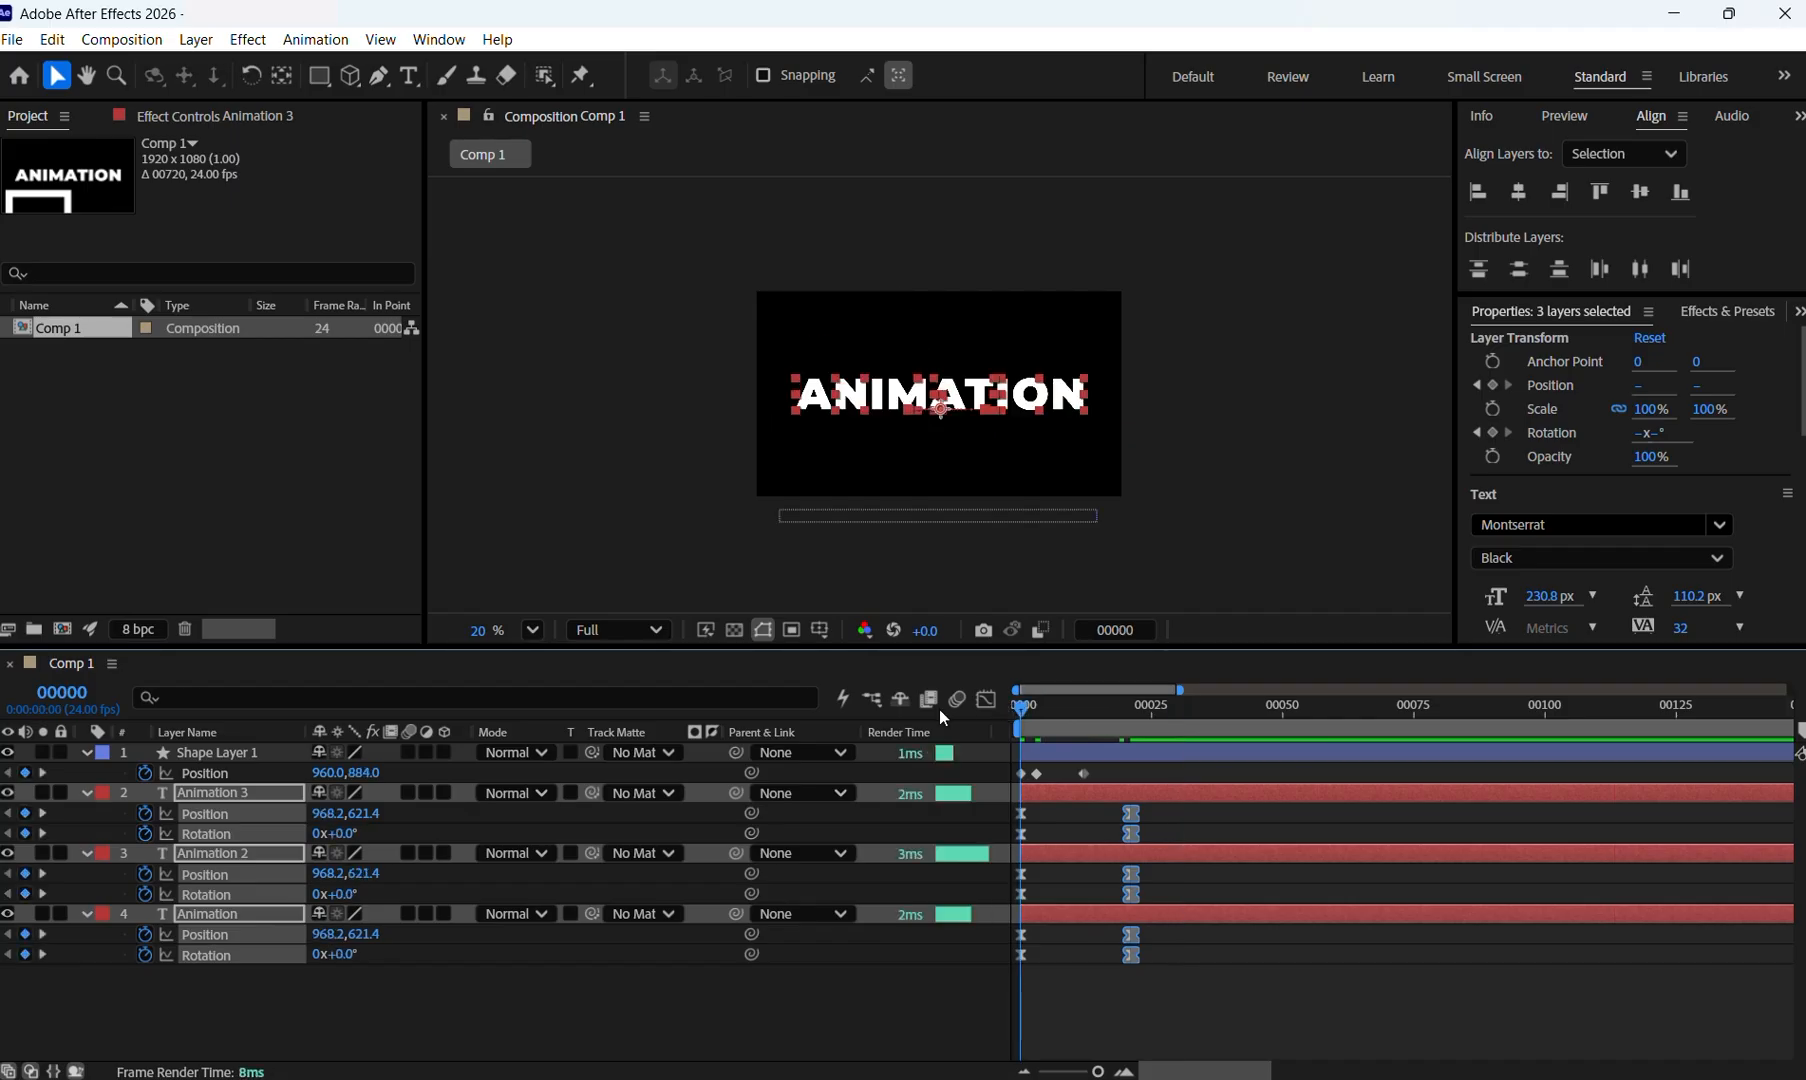
Play the retimed animation from frame 0 to check the faster break-up of the word.
key("space")
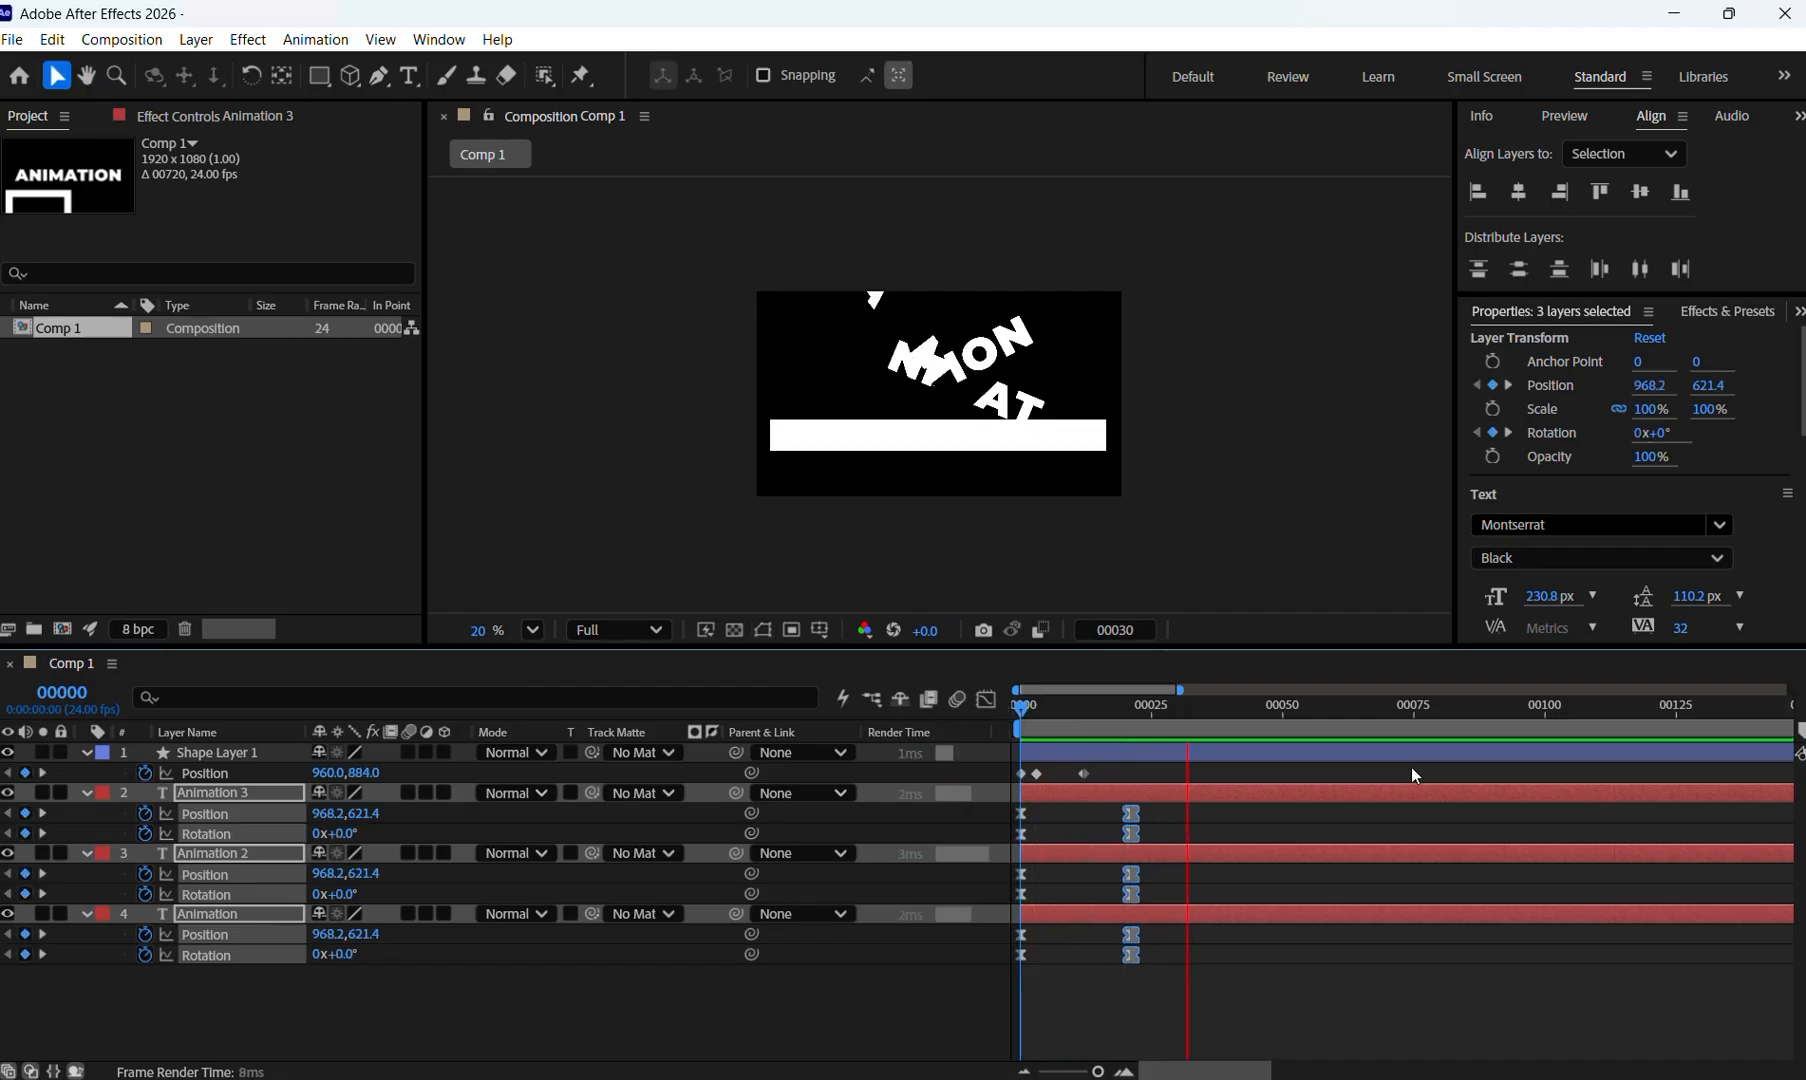
key("space")
key("Home")
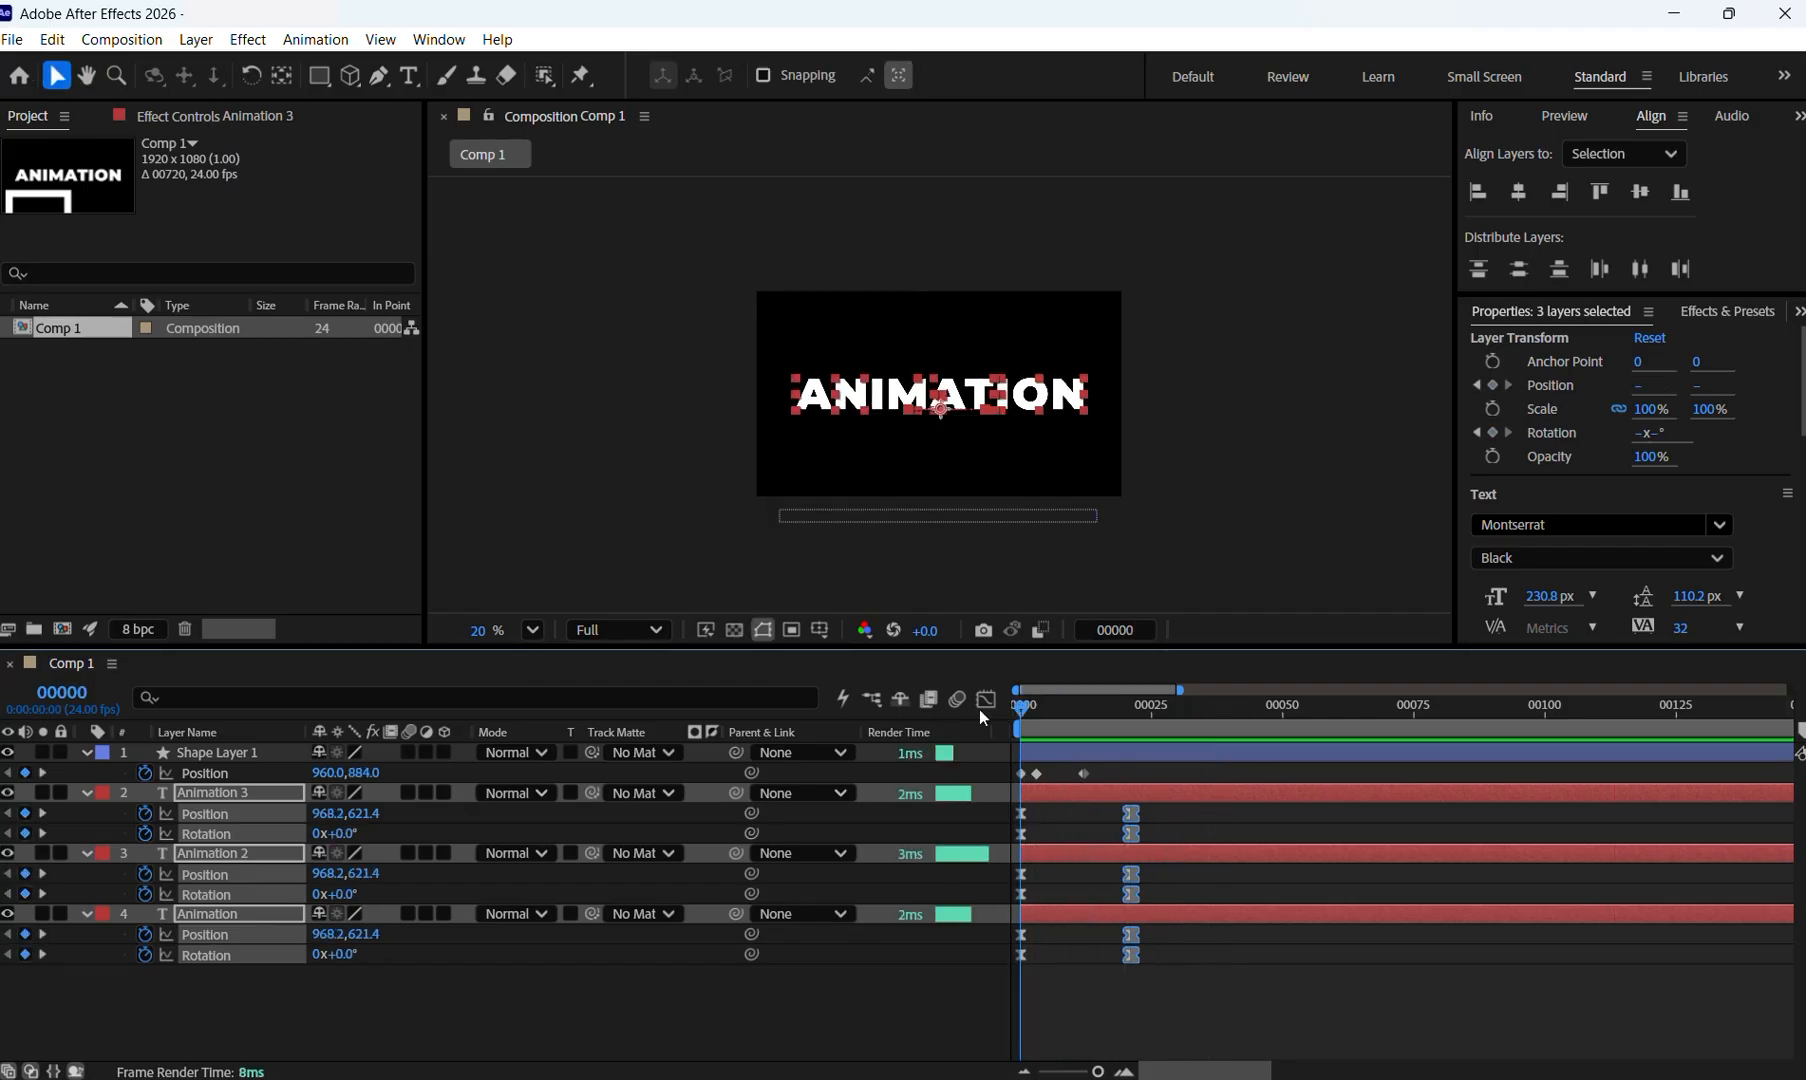
key("space")
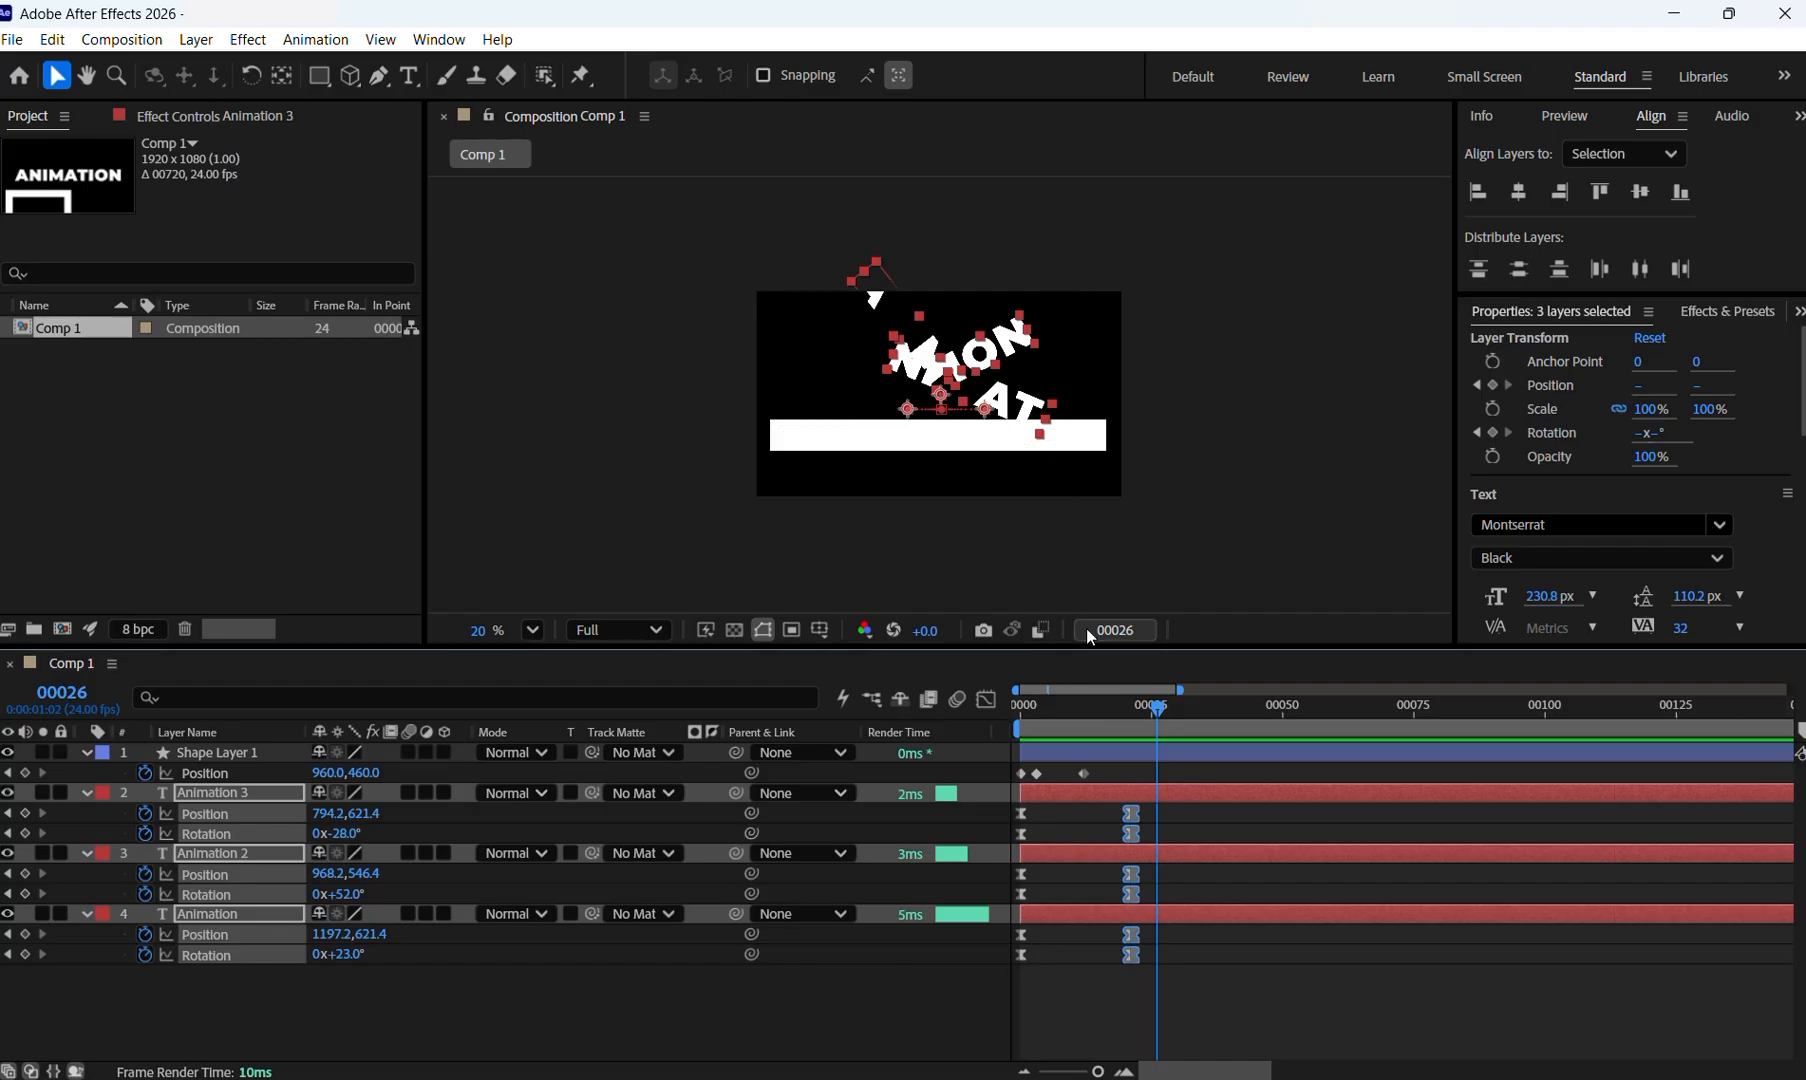
Find the text layer holding the AT piece, and at frame 21 set its Rotation to 4° and its Y Position to 573.4.
left_click(504, 1055)
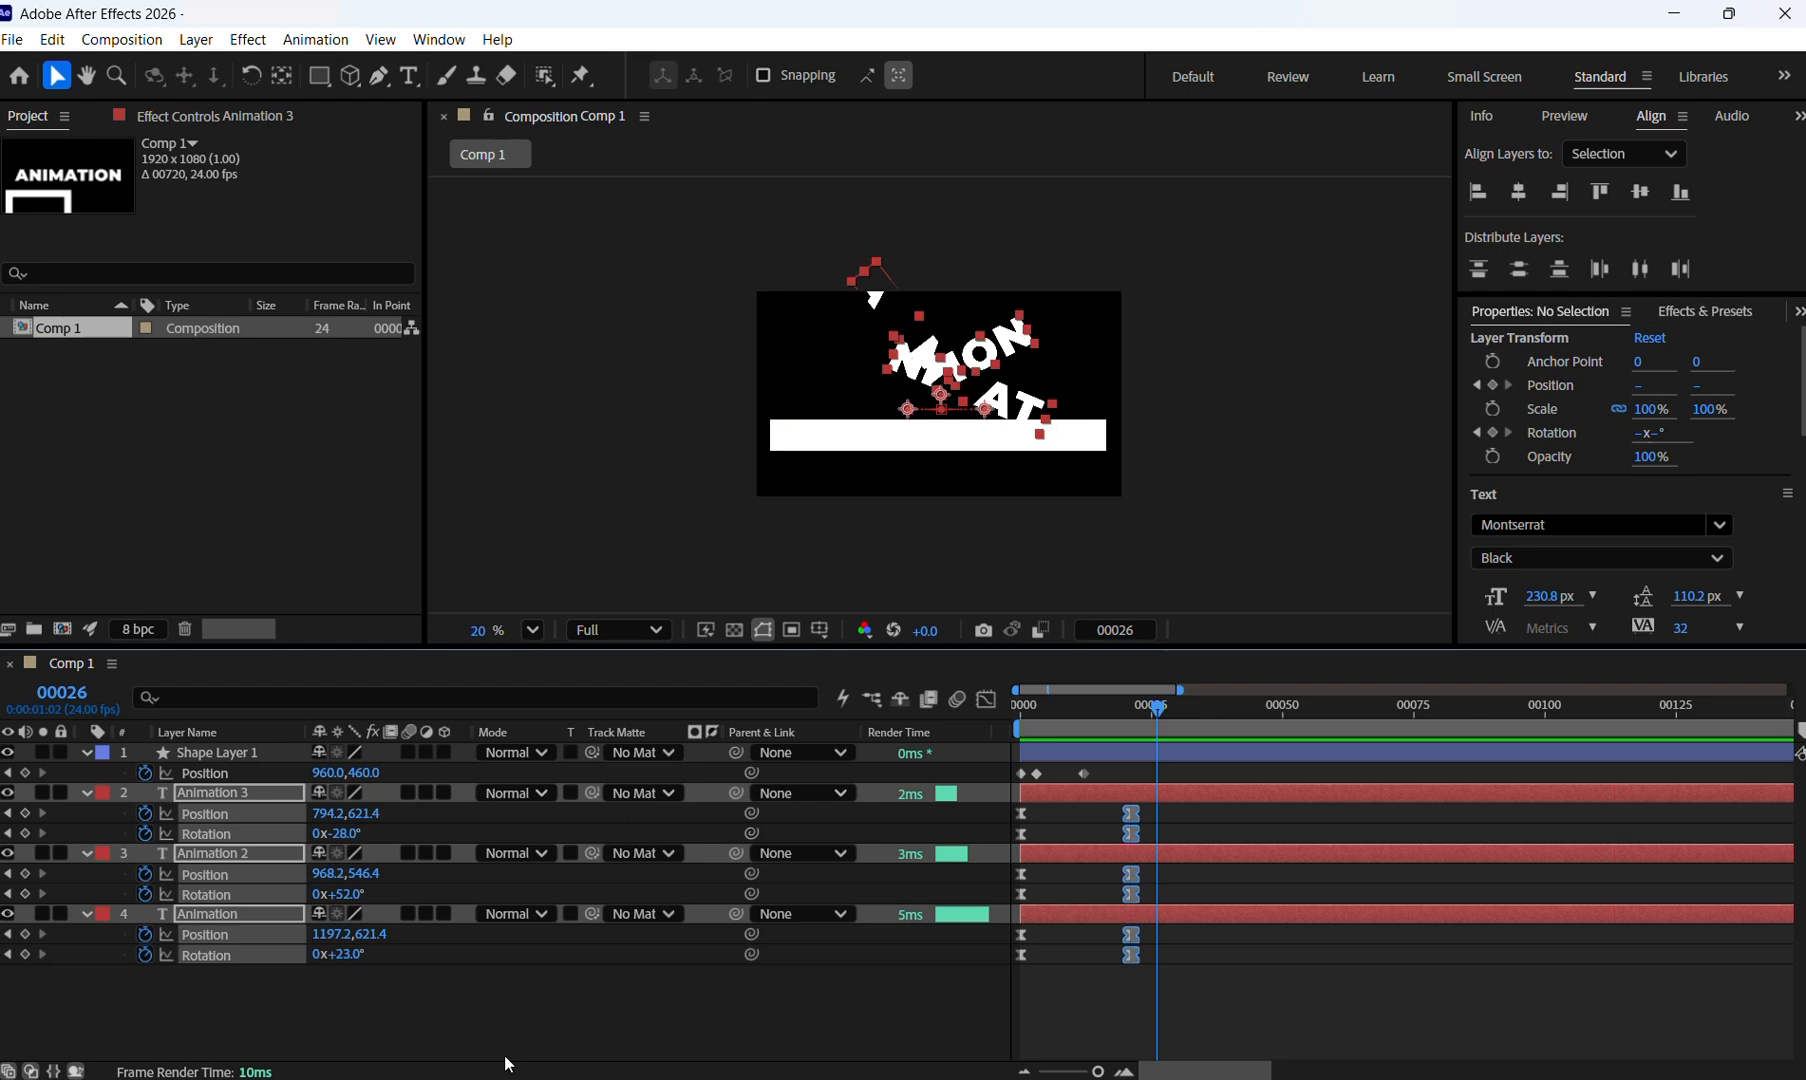
left_click(210, 775)
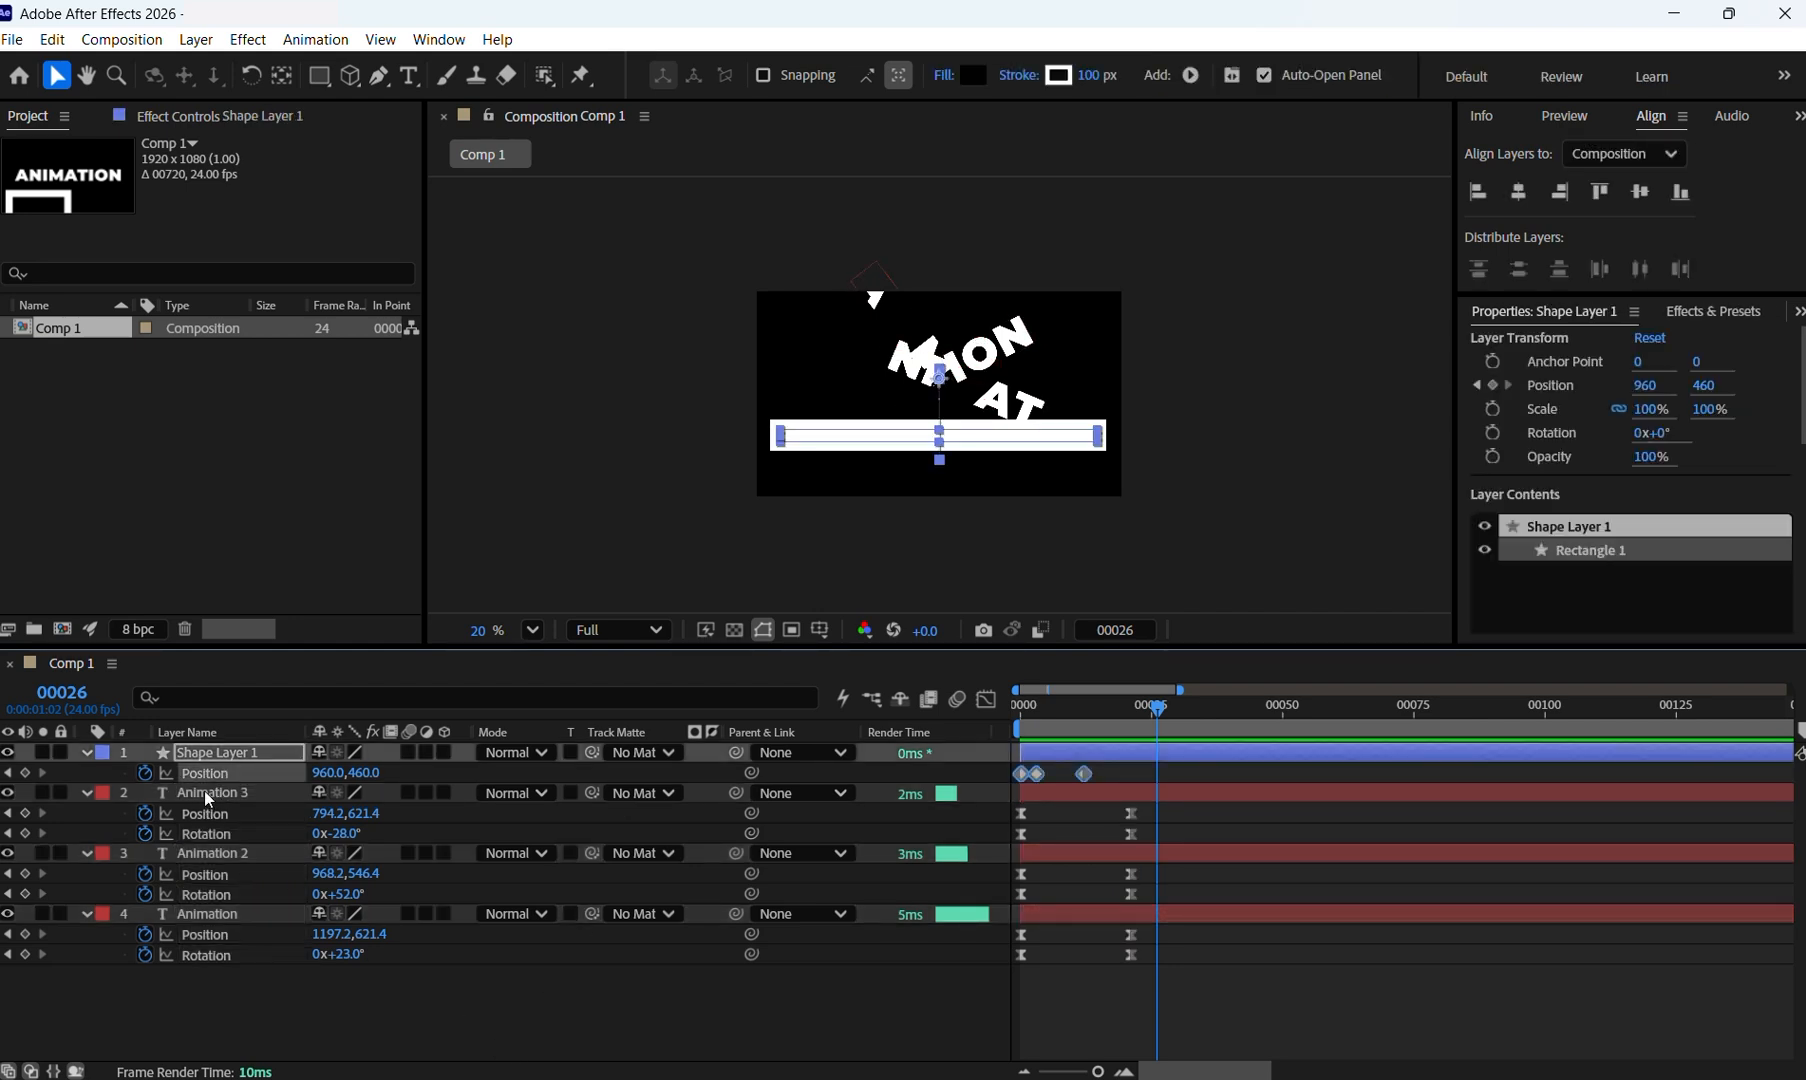
left_click(209, 853)
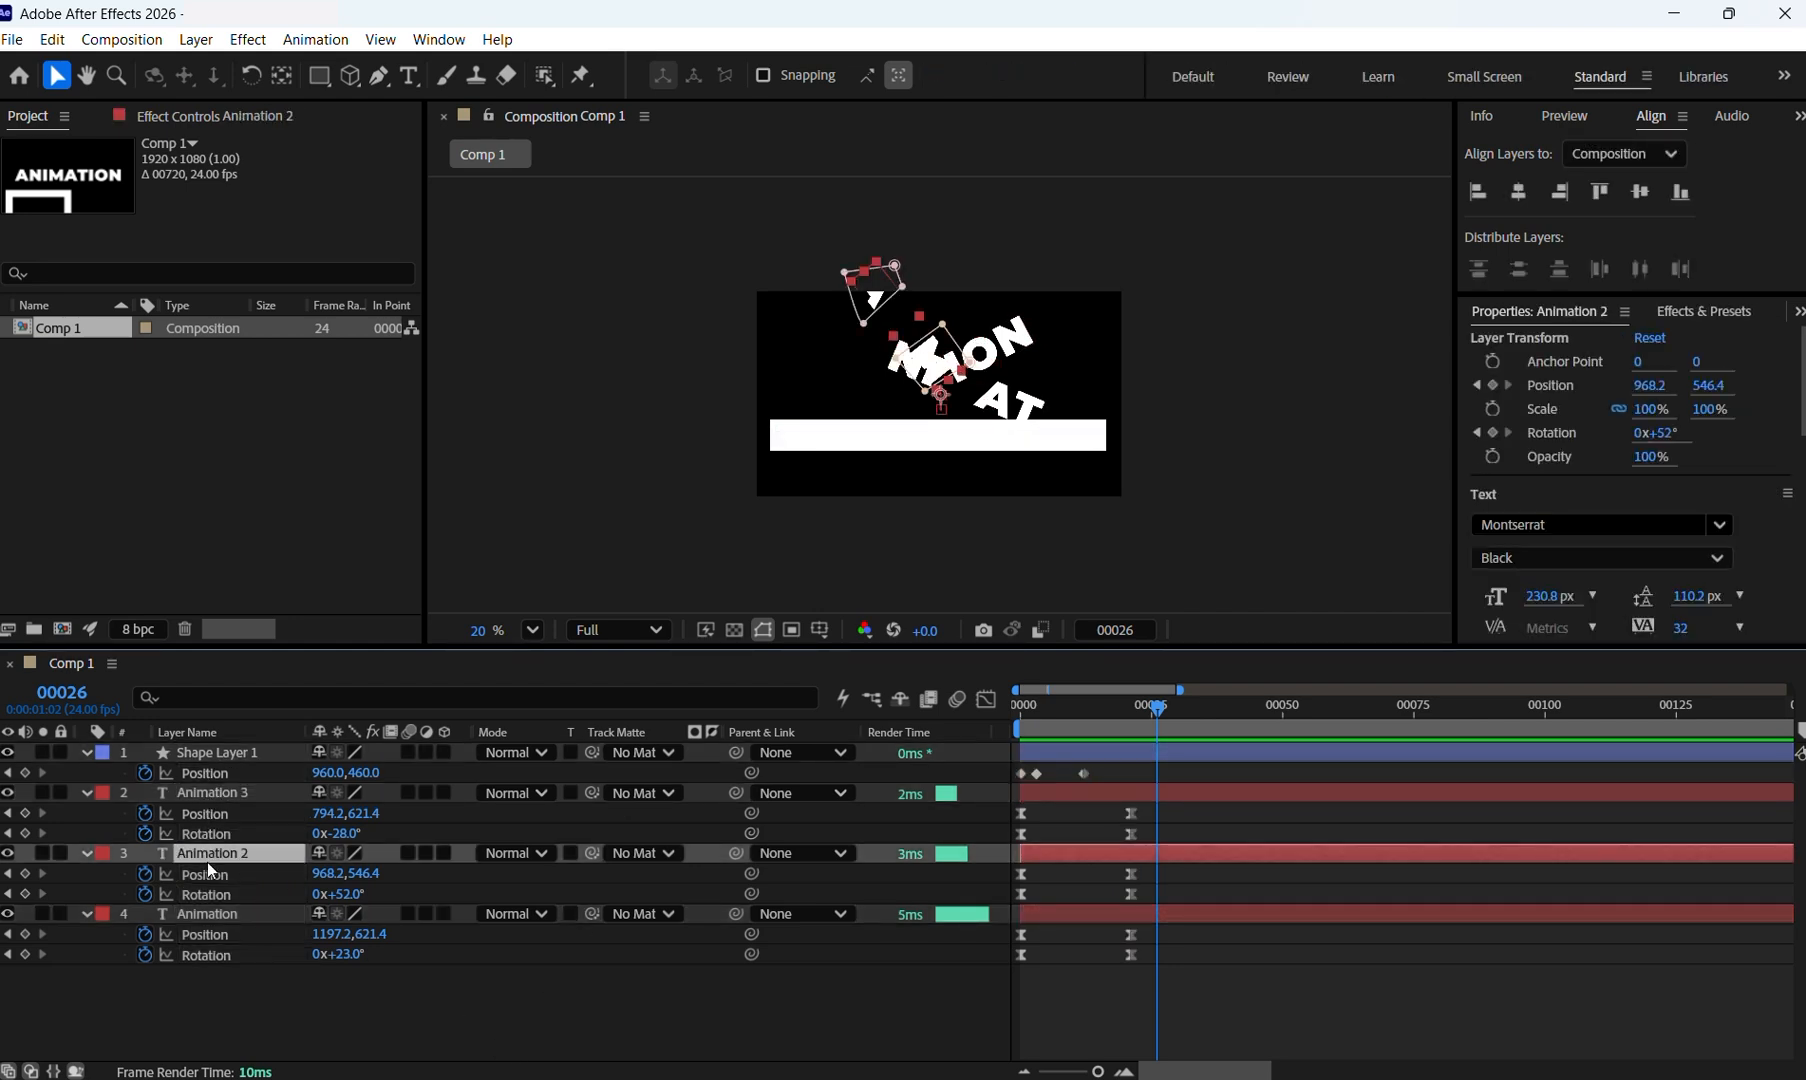
left_click(218, 791)
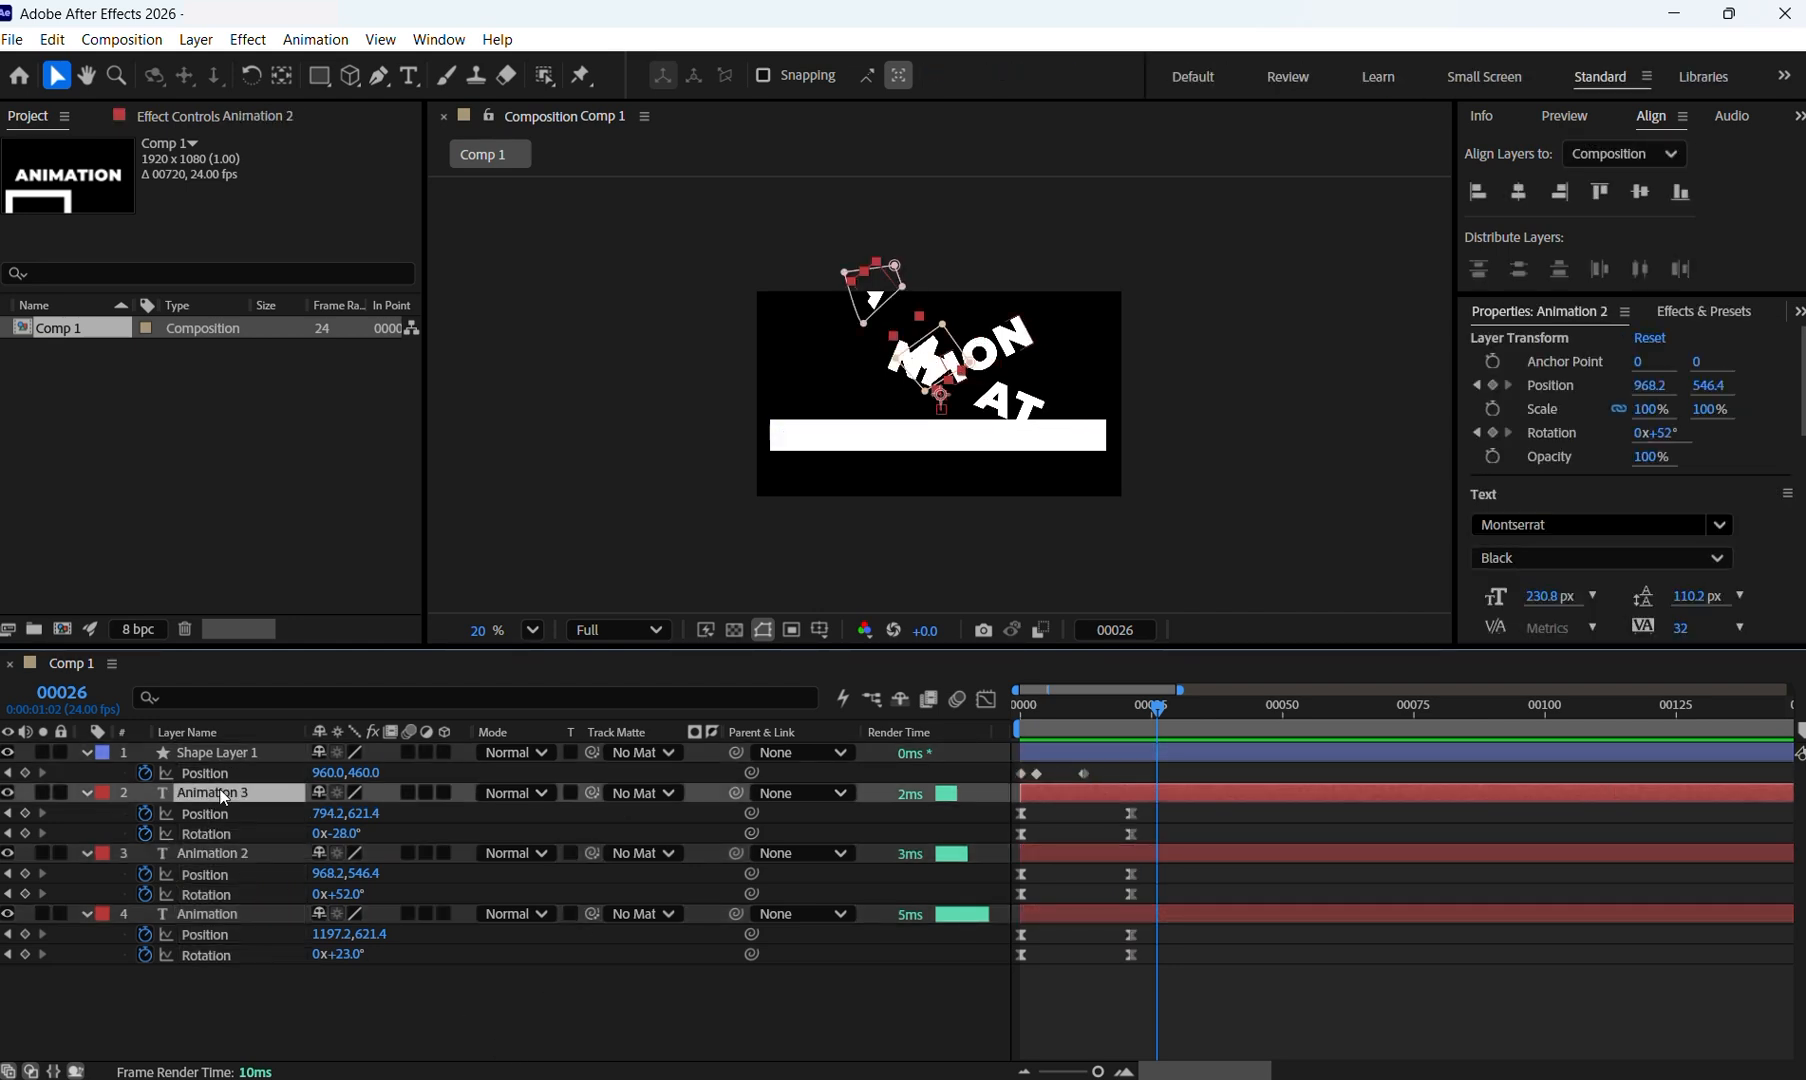
left_click(207, 914)
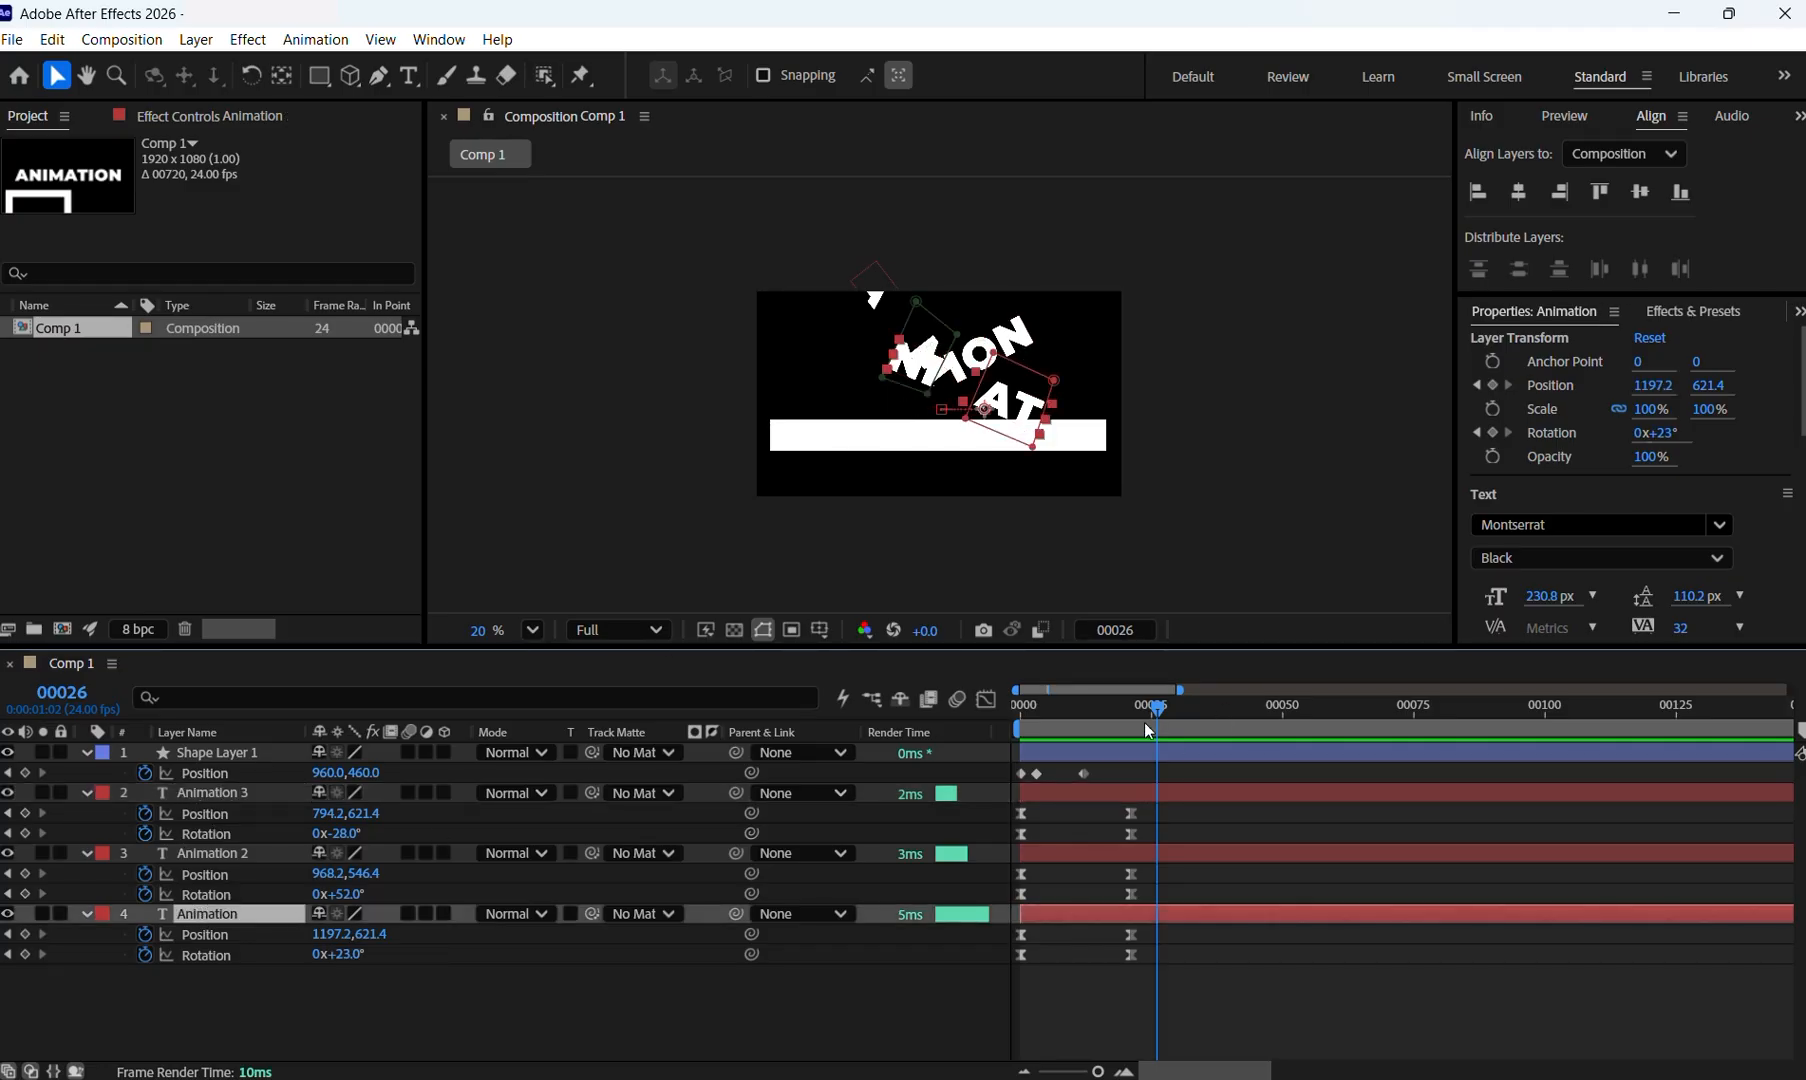
left_click_drag(1157, 711, 1128, 710)
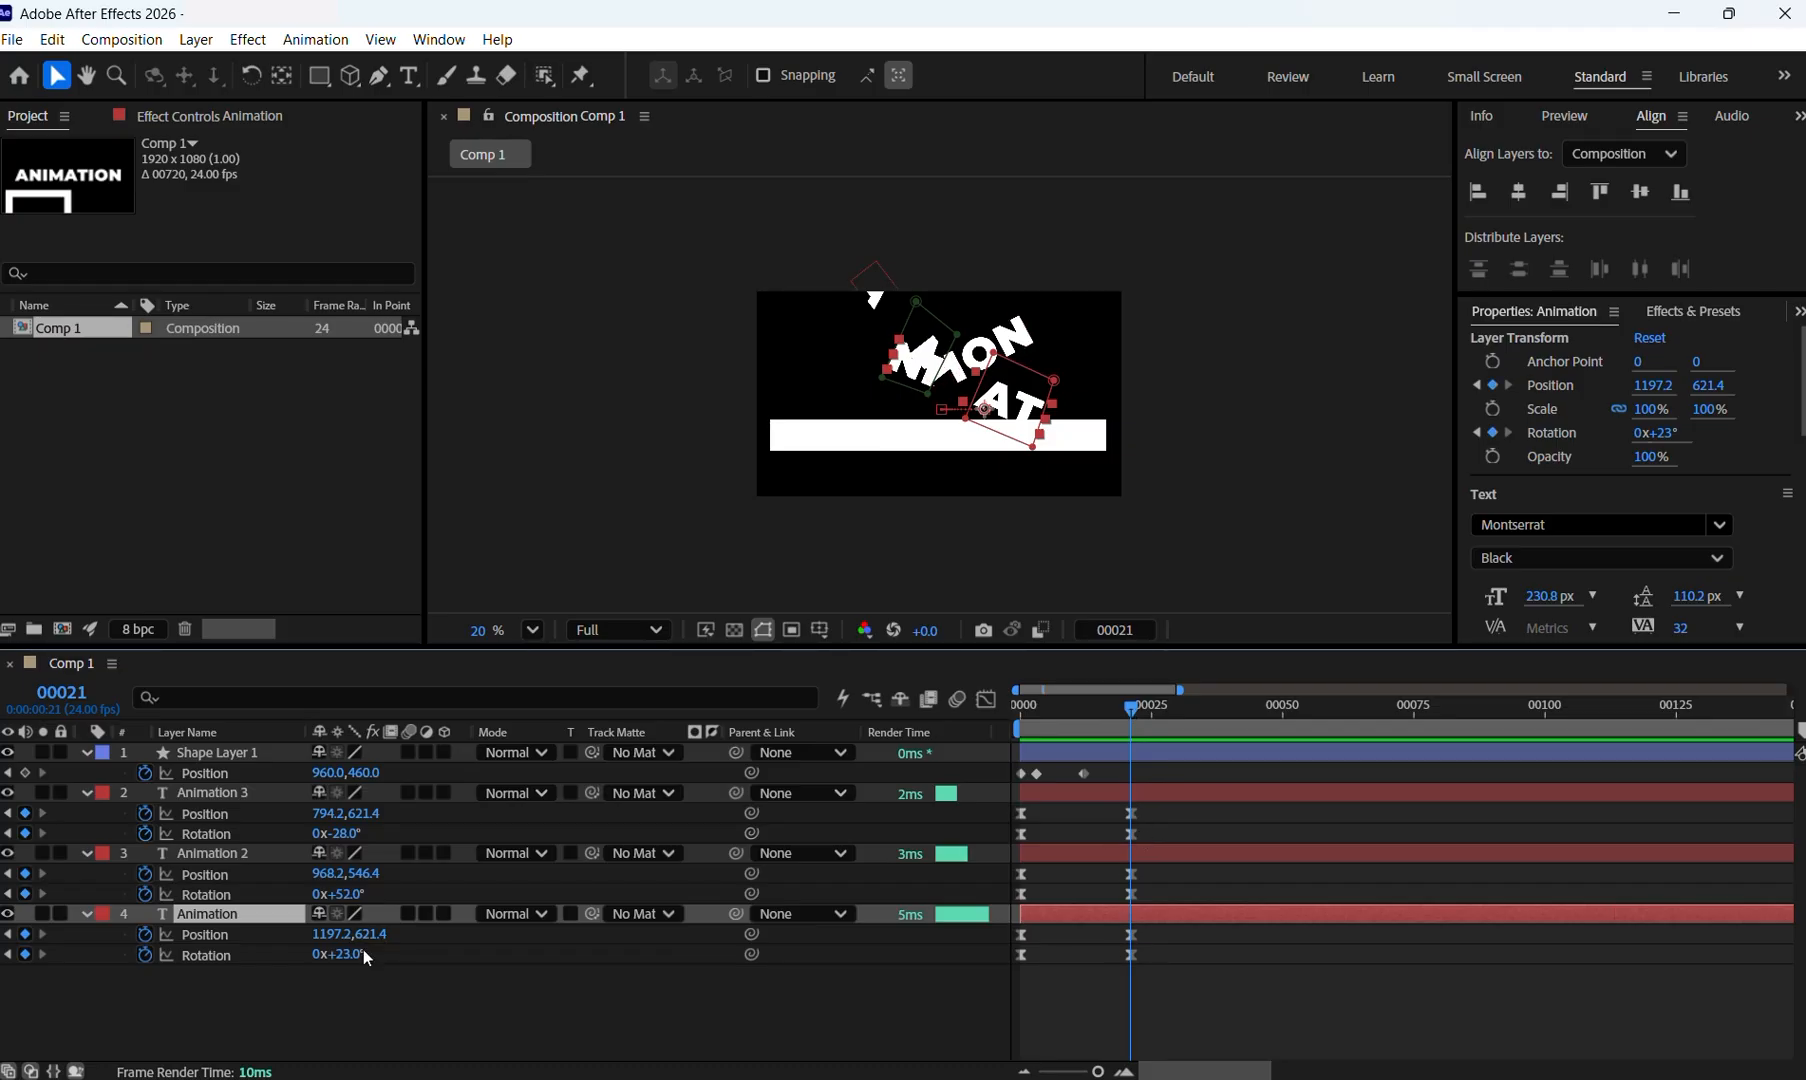
left_click_drag(340, 955, 303, 944)
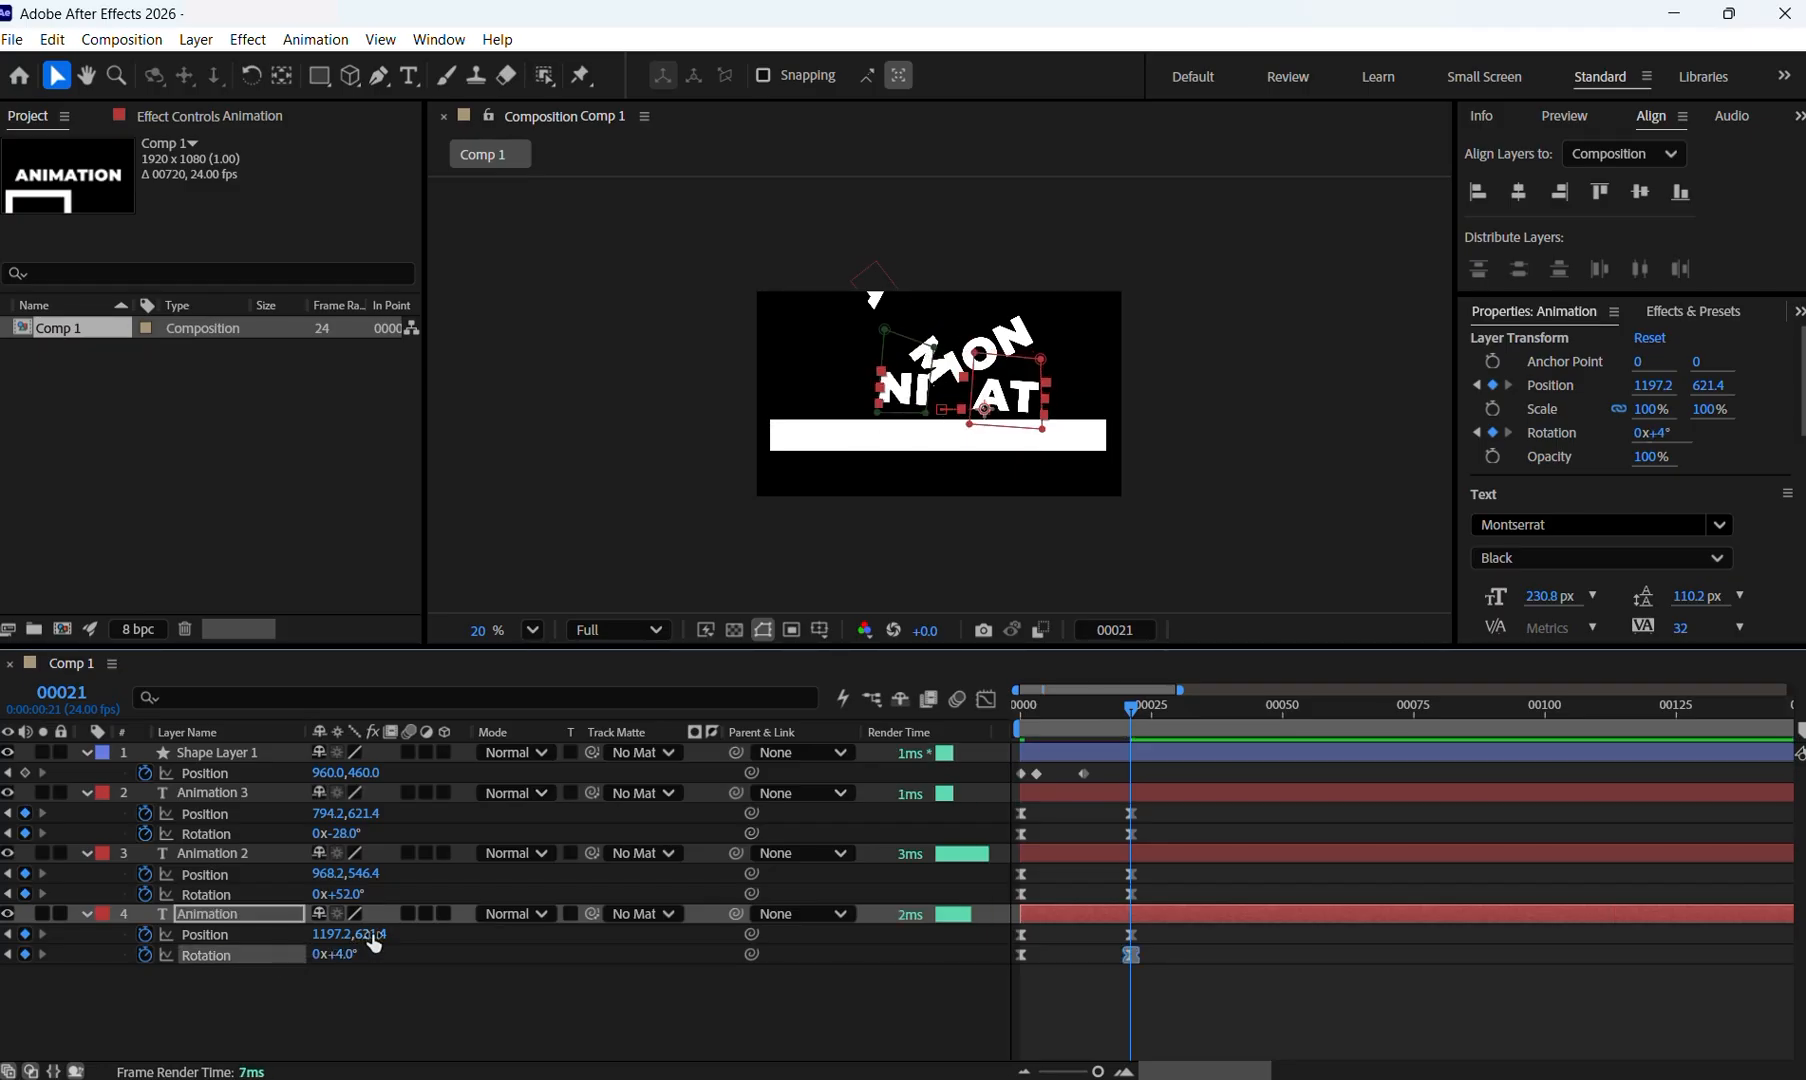
left_click_drag(374, 942, 305, 944)
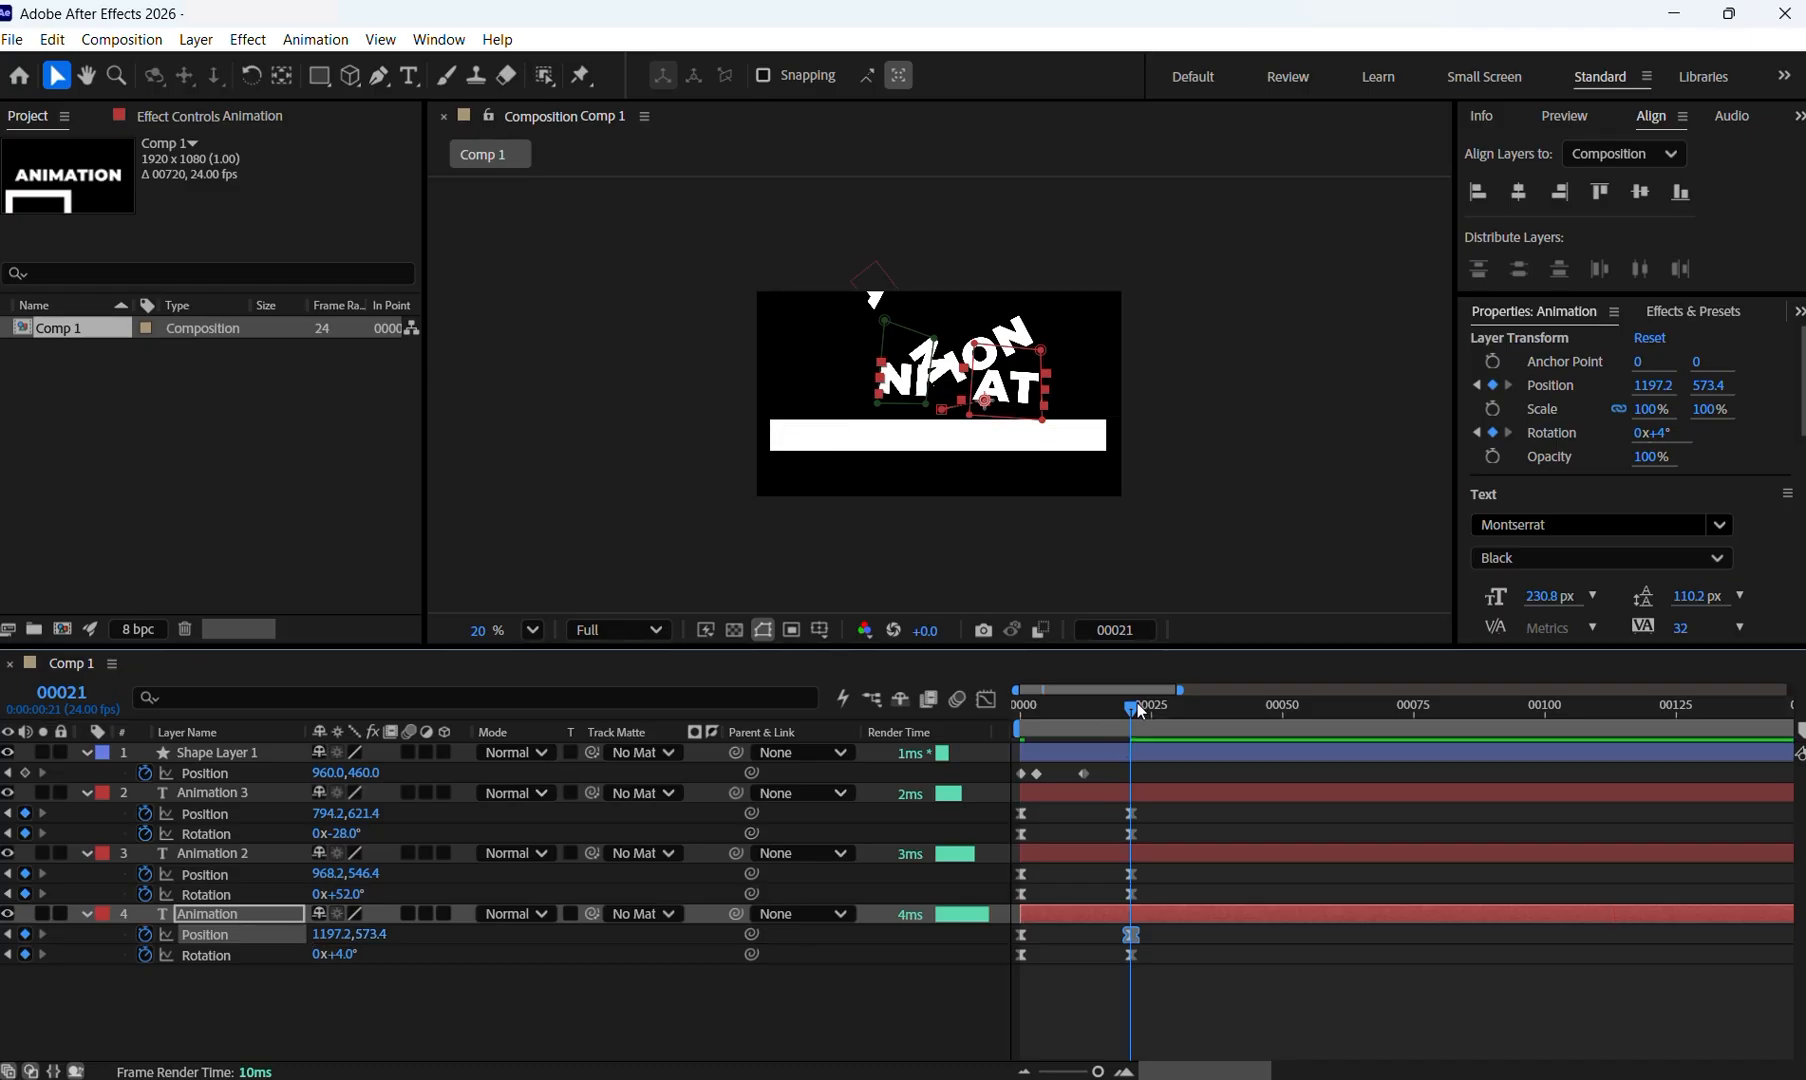
Return to frame 0, deselect everything and play the animation to check the AT piece's adjusted motion.
left_click_drag(1131, 706, 1005, 735)
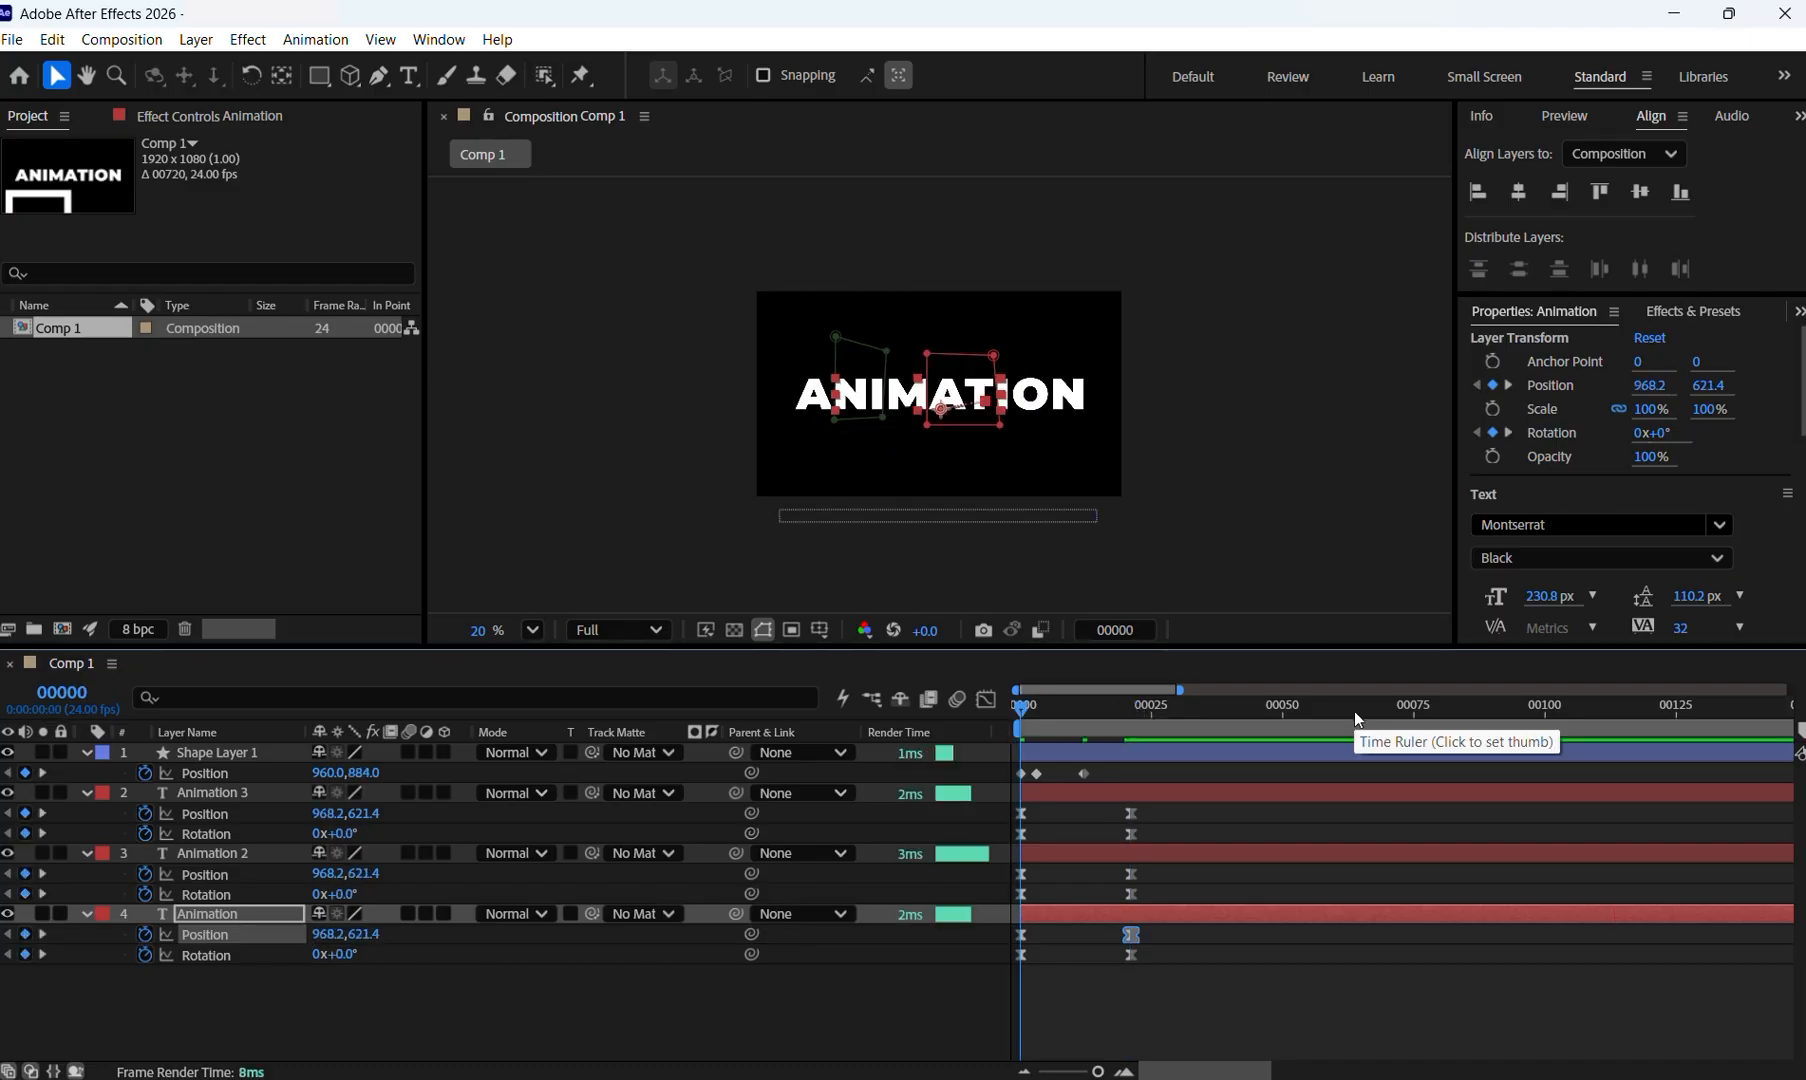
left_click(1249, 1019)
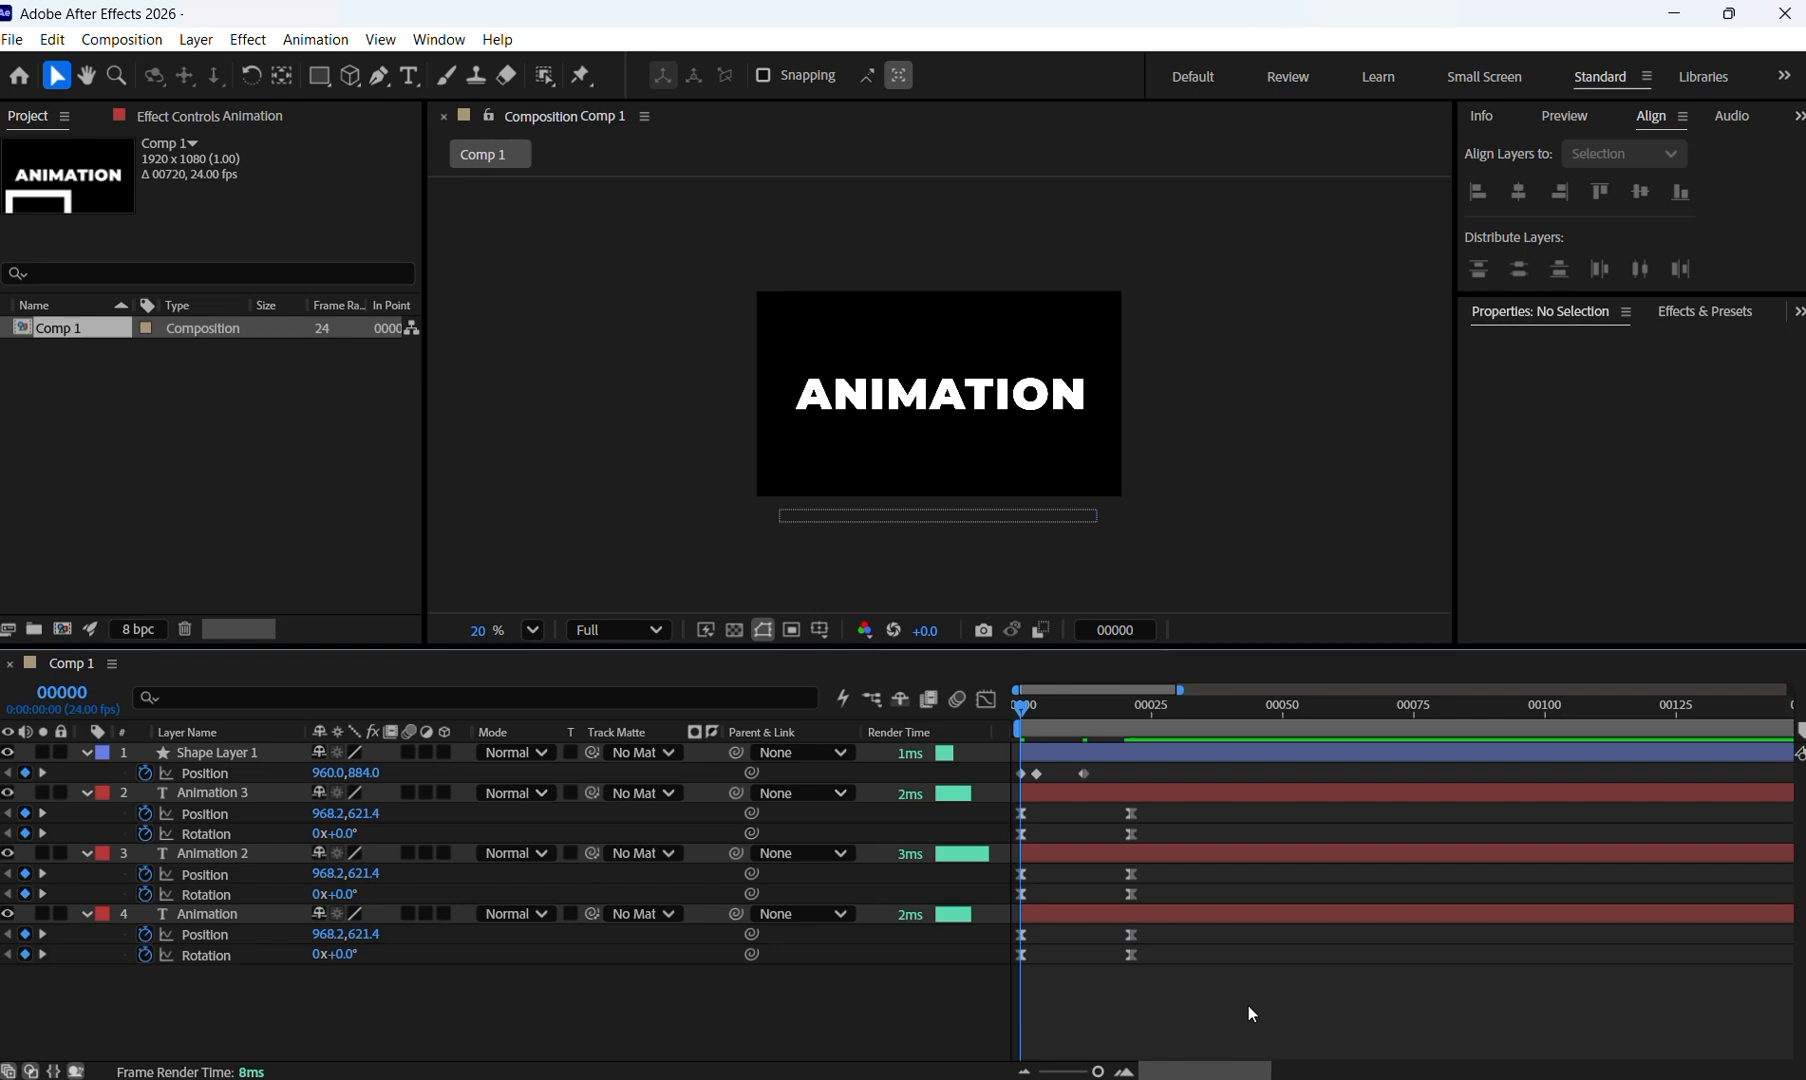
key("space")
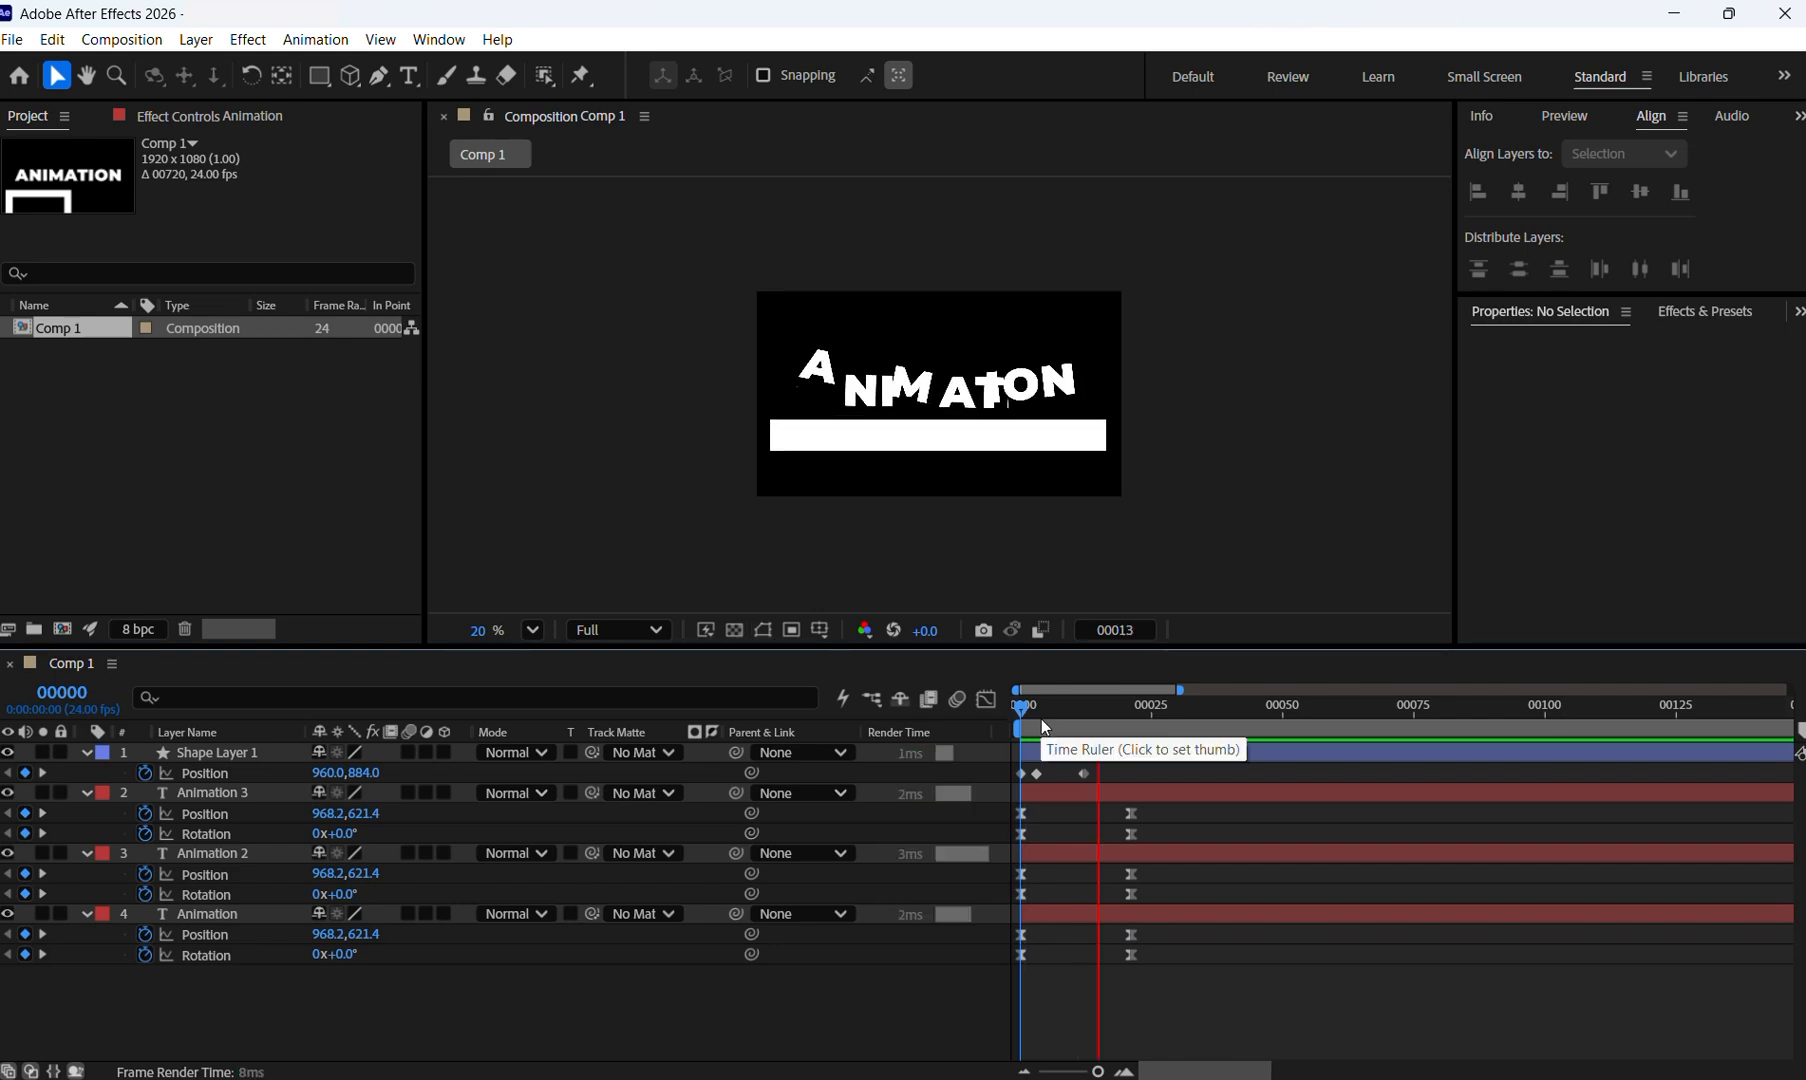
Replay the animation from frame 0 several times to judge how the text pieces fly apart.
key("space")
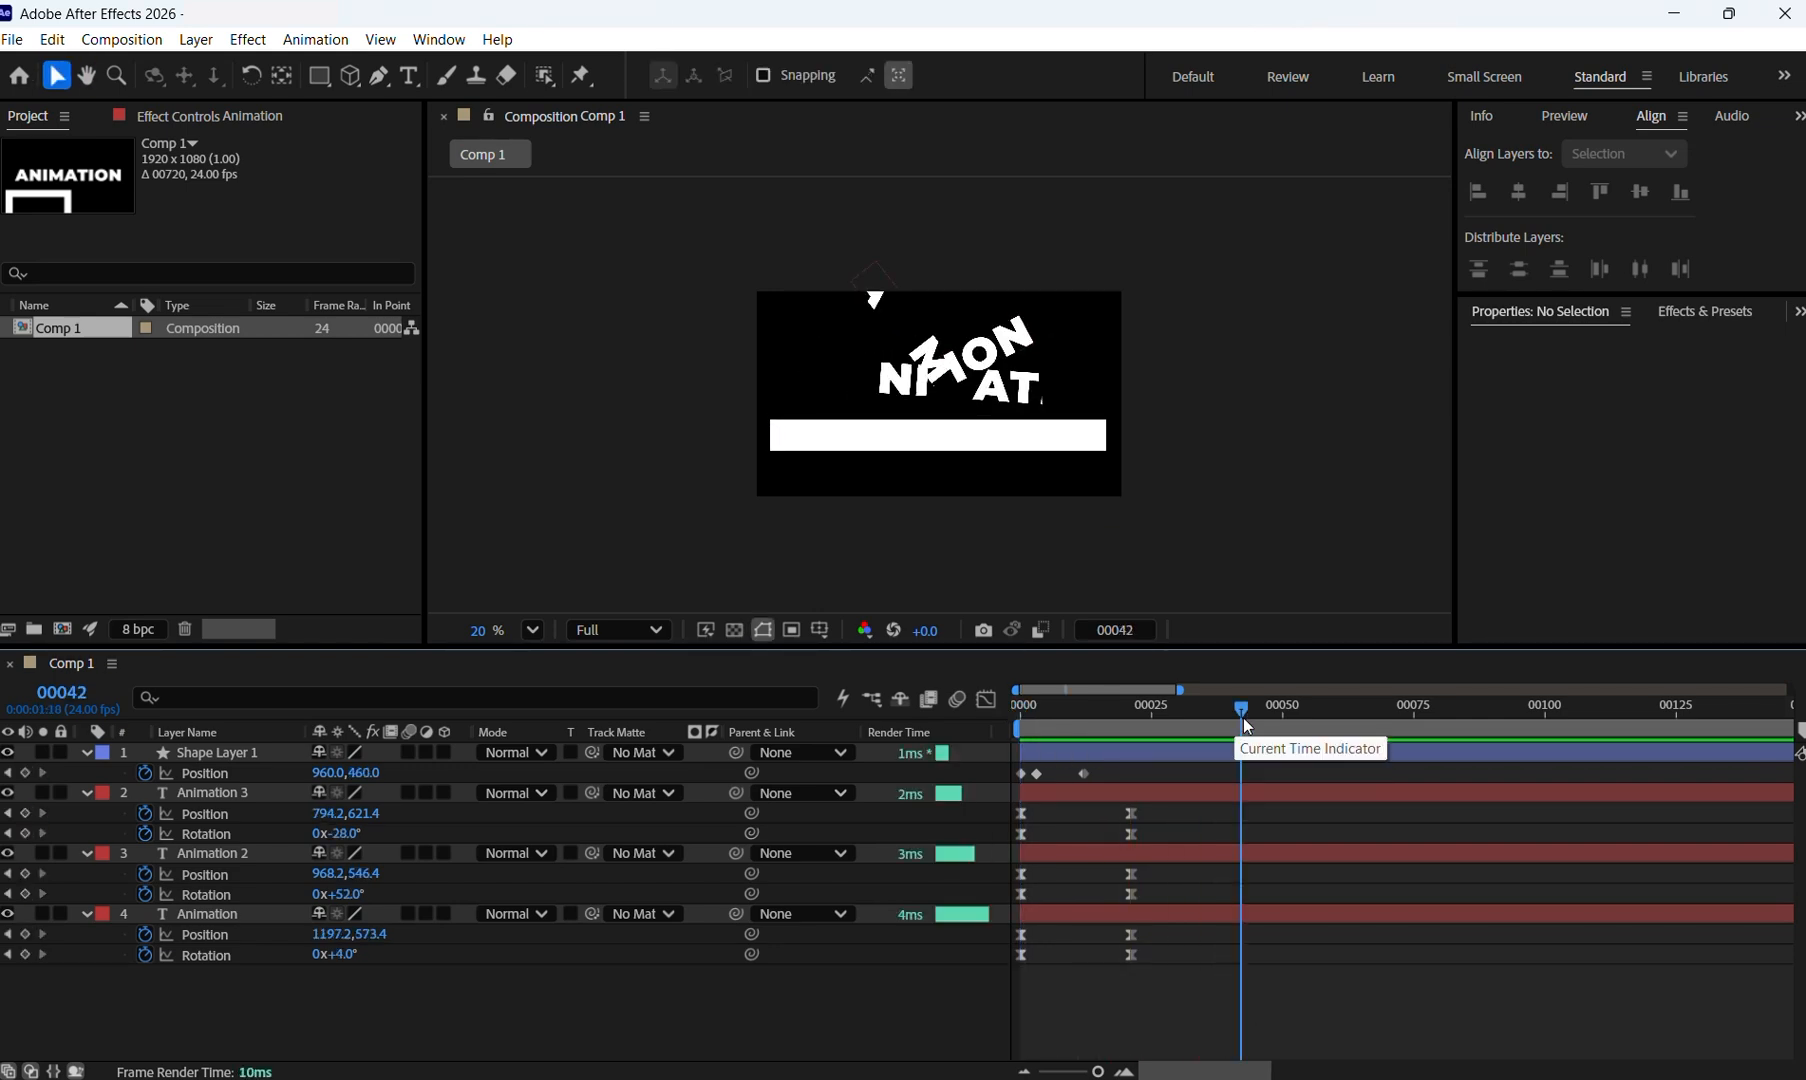
left_click_drag(1243, 717, 974, 713)
key("space")
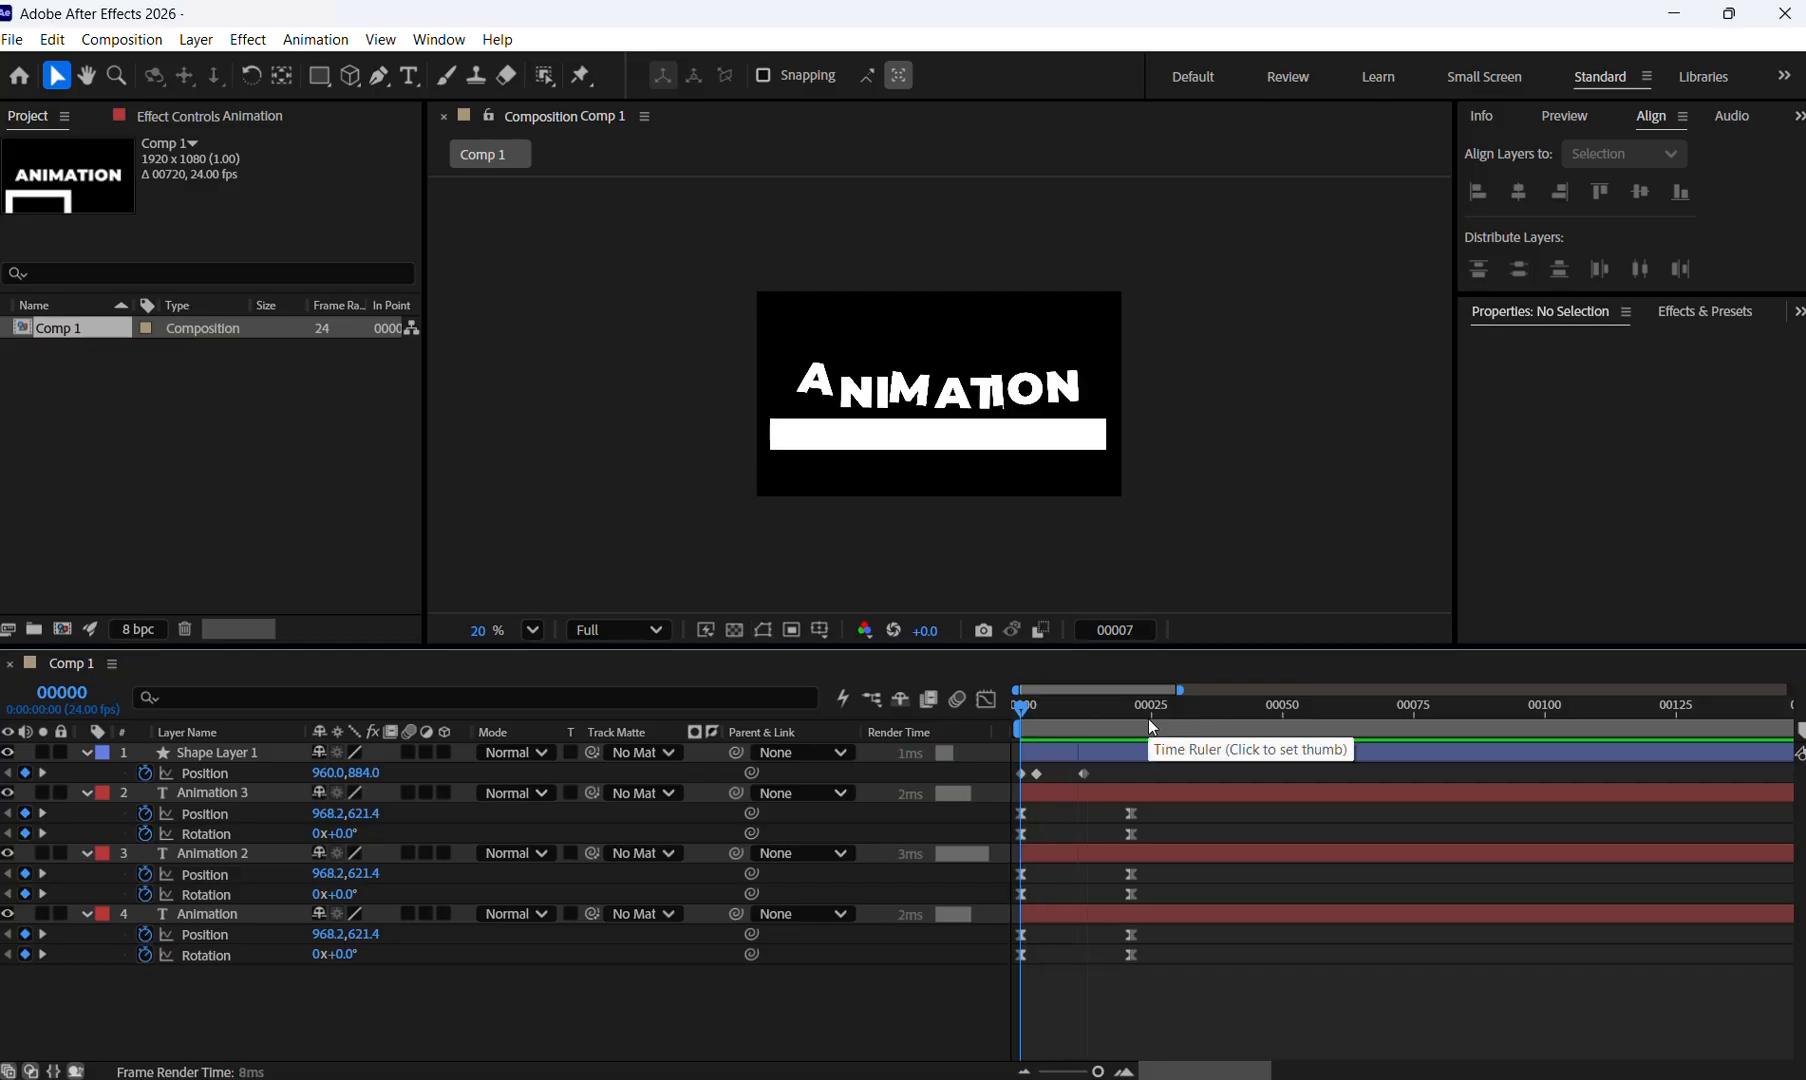
key("space")
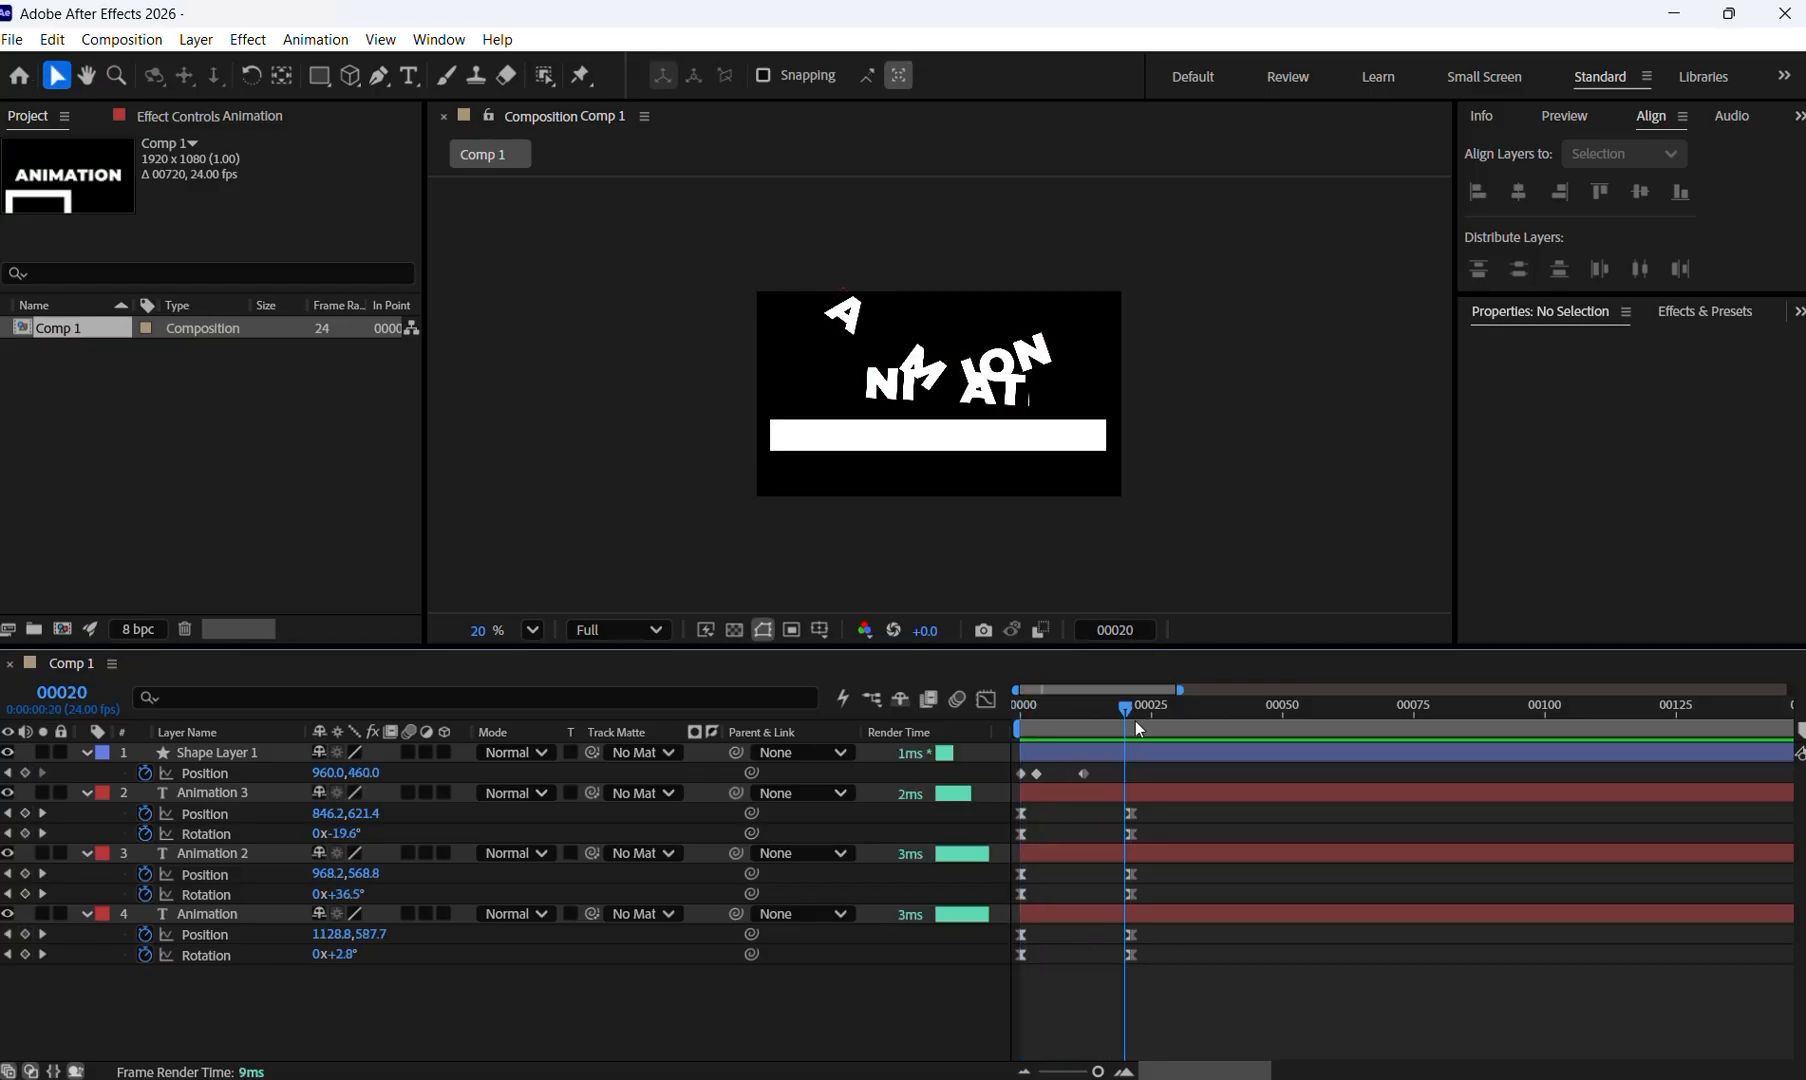
key("space")
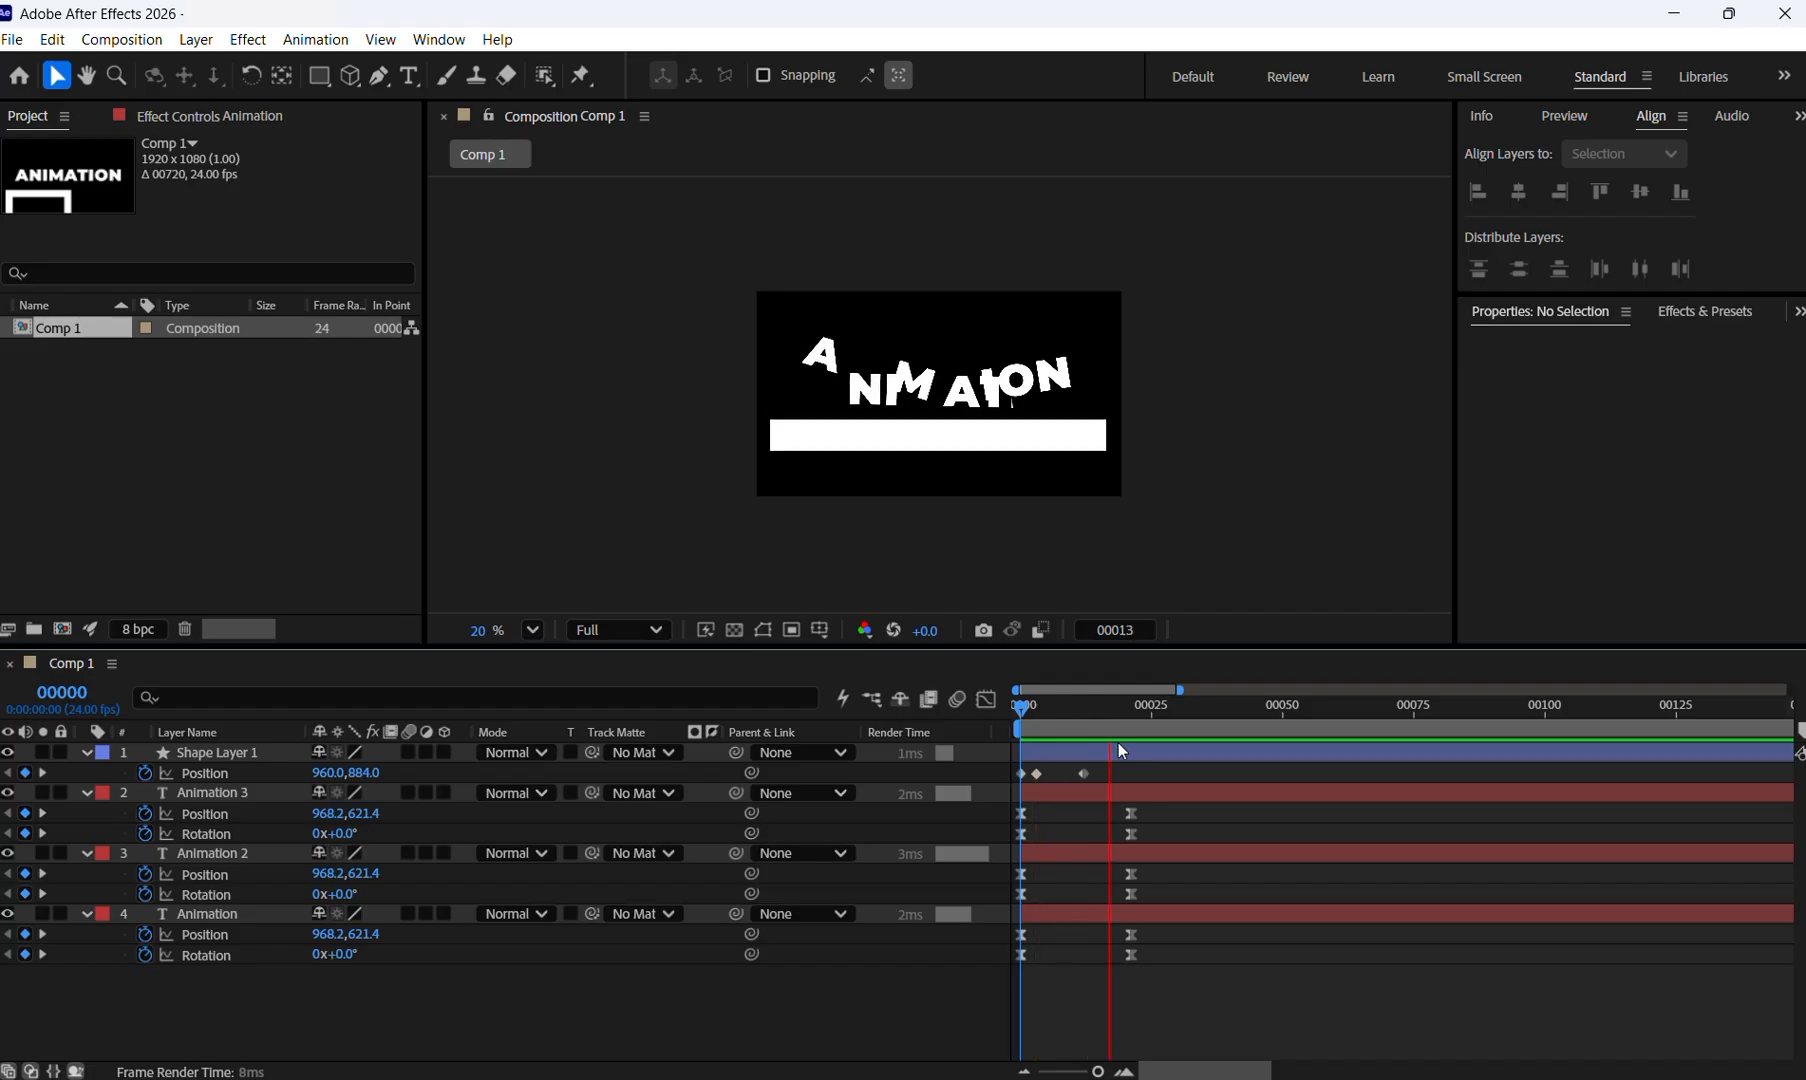
key("space")
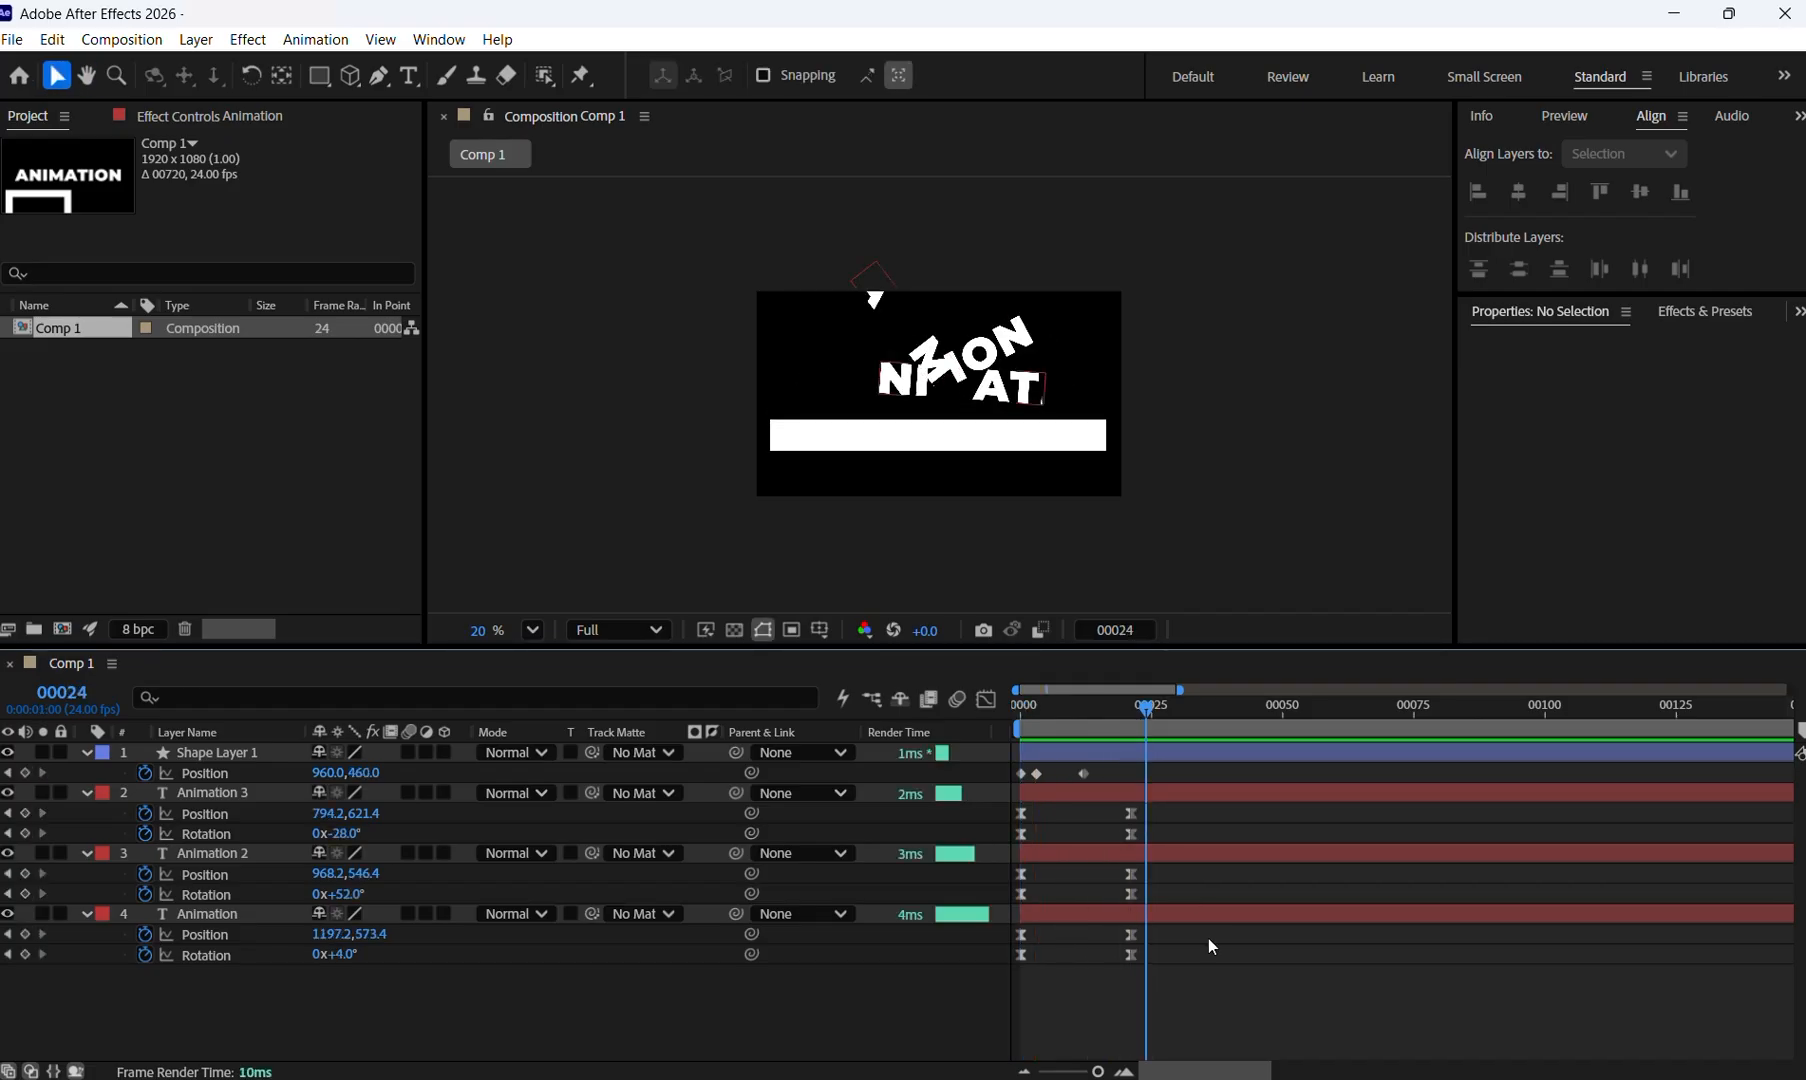
Select all three text layers' Position and Rotation keyframes and, in the speed graph, cut the start keyframes' outgoing influence to almost zero.
left_click_drag(1151, 886, 1005, 1012)
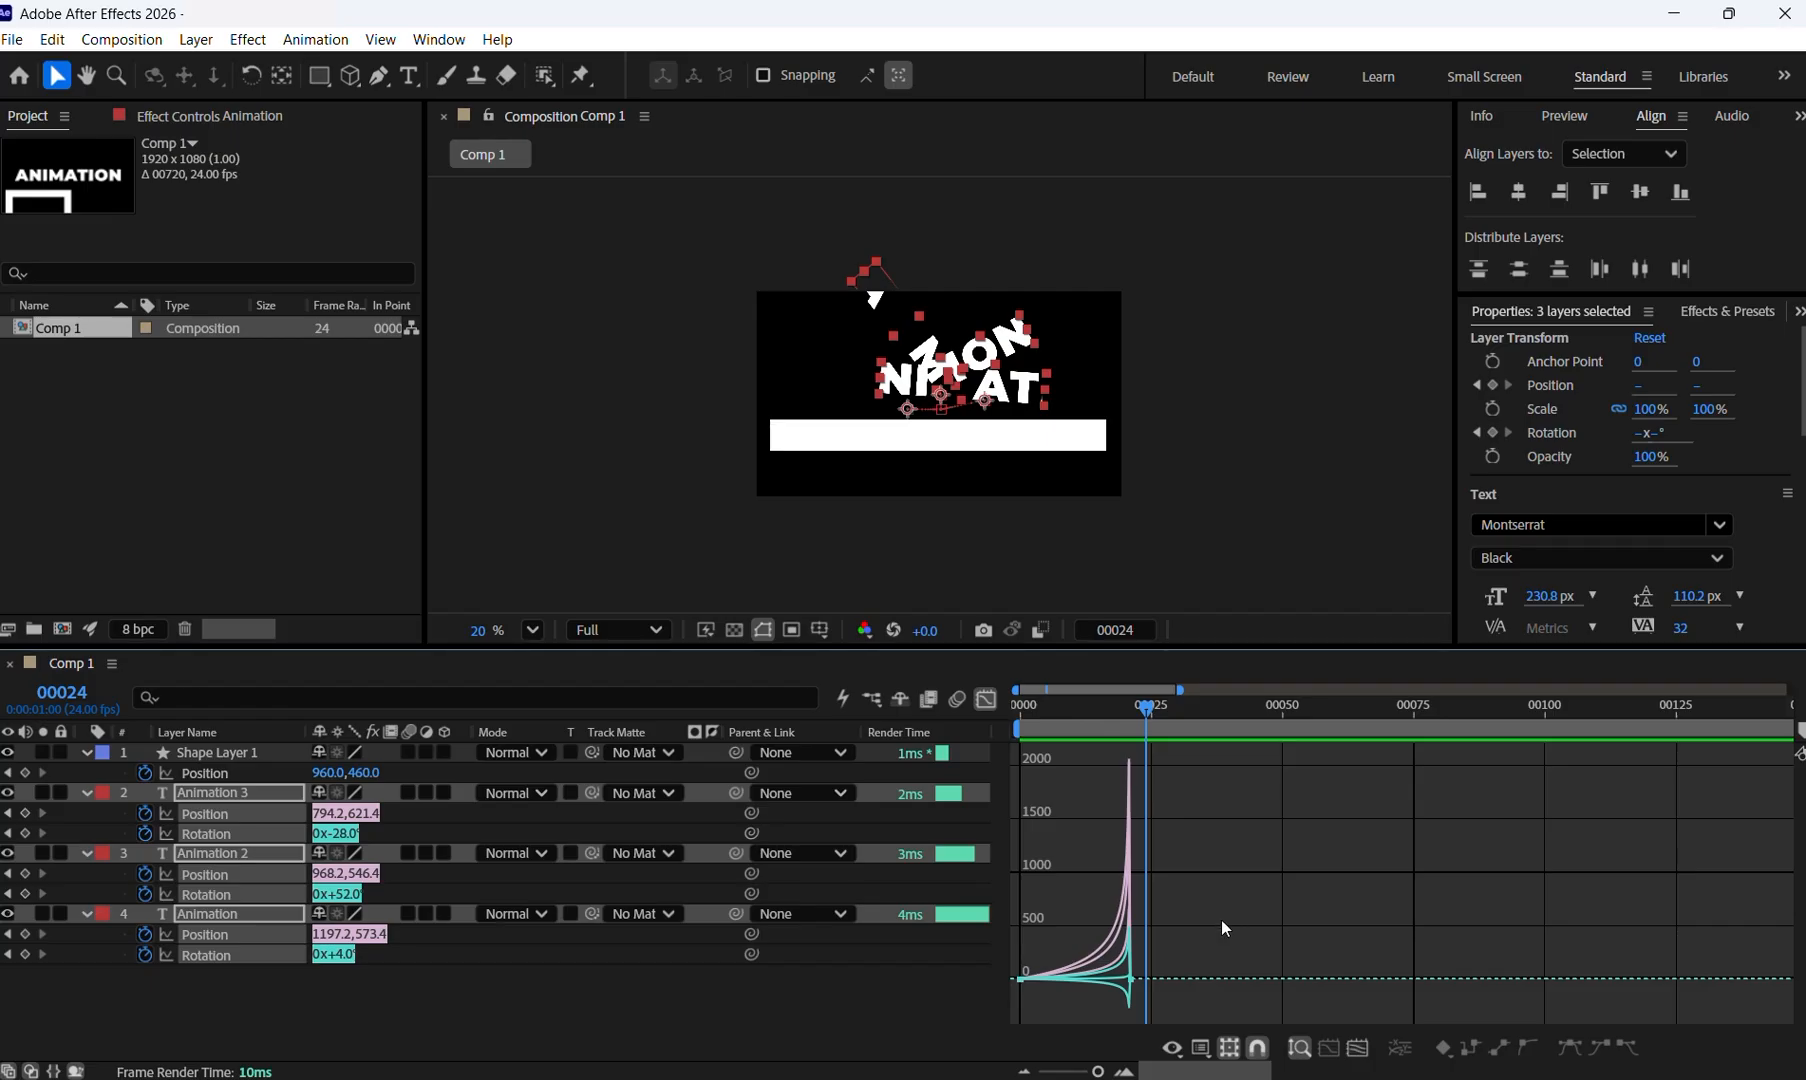
left_click_drag(1220, 920, 1150, 950)
left_click_drag(1038, 935, 999, 1038)
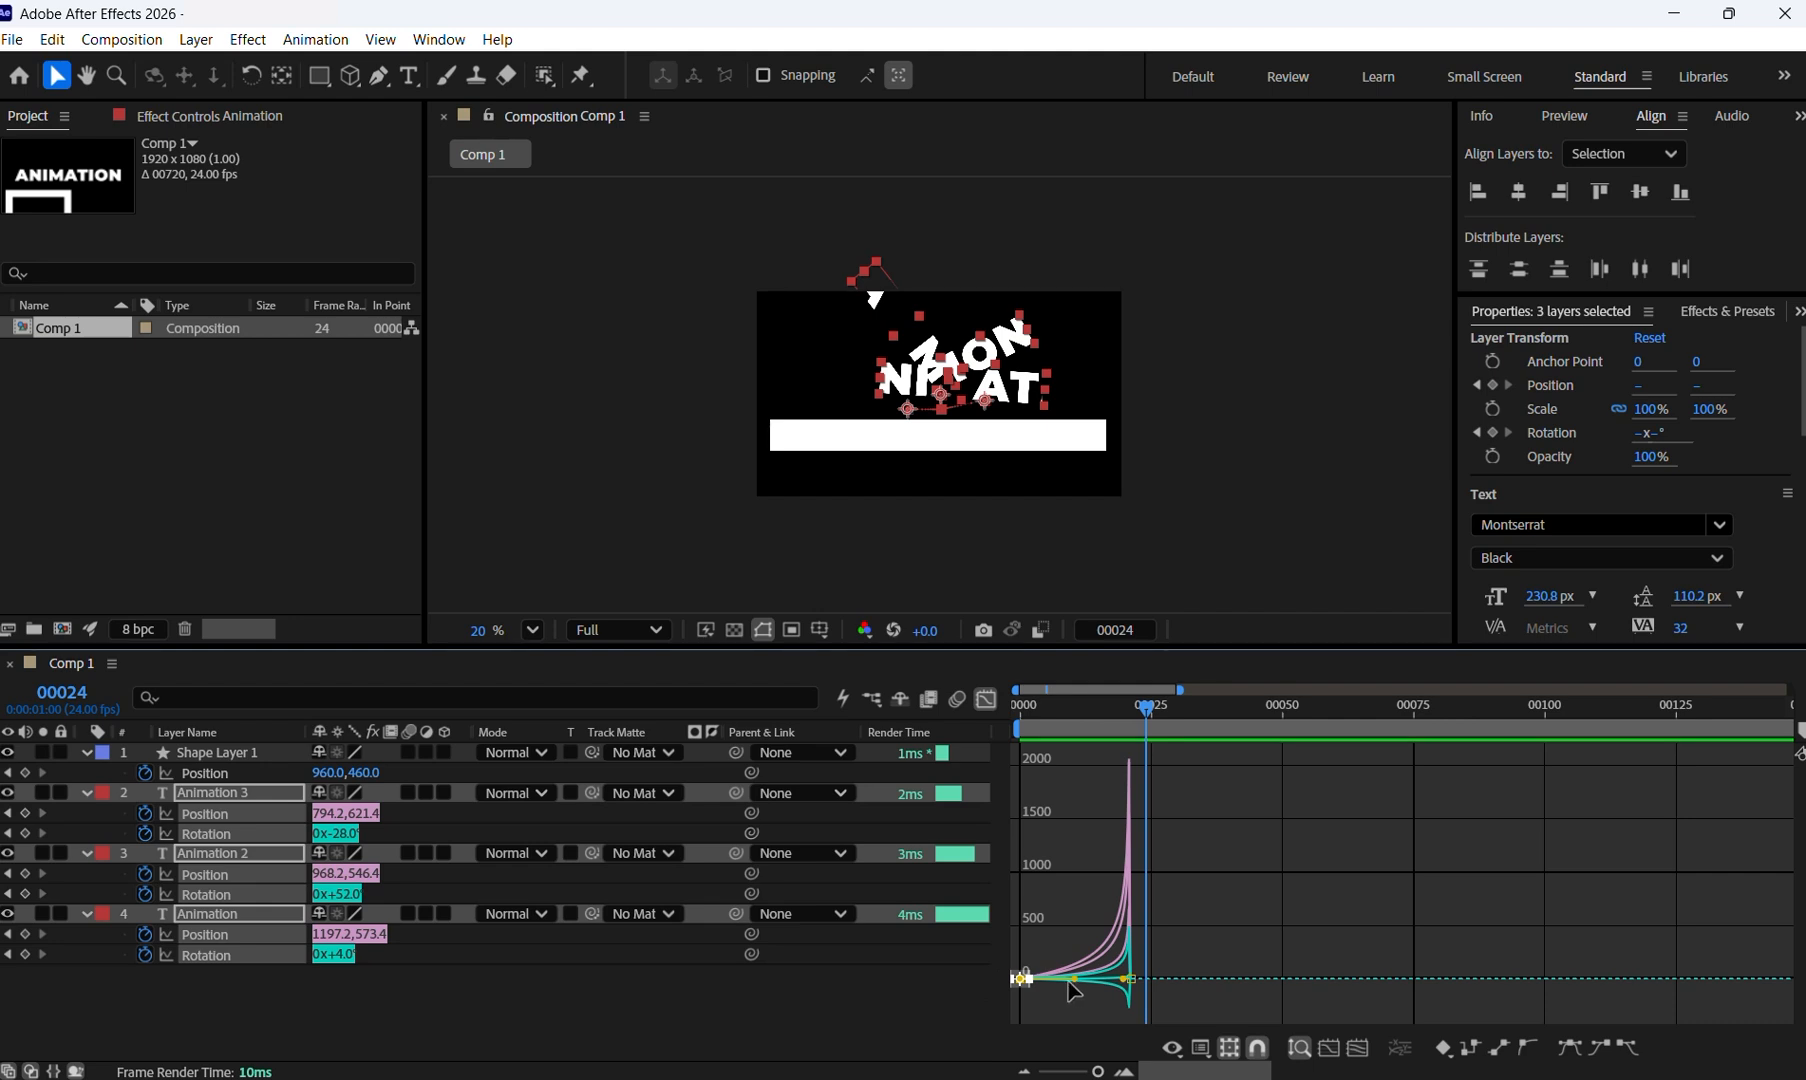
left_click_drag(1070, 980, 1028, 982)
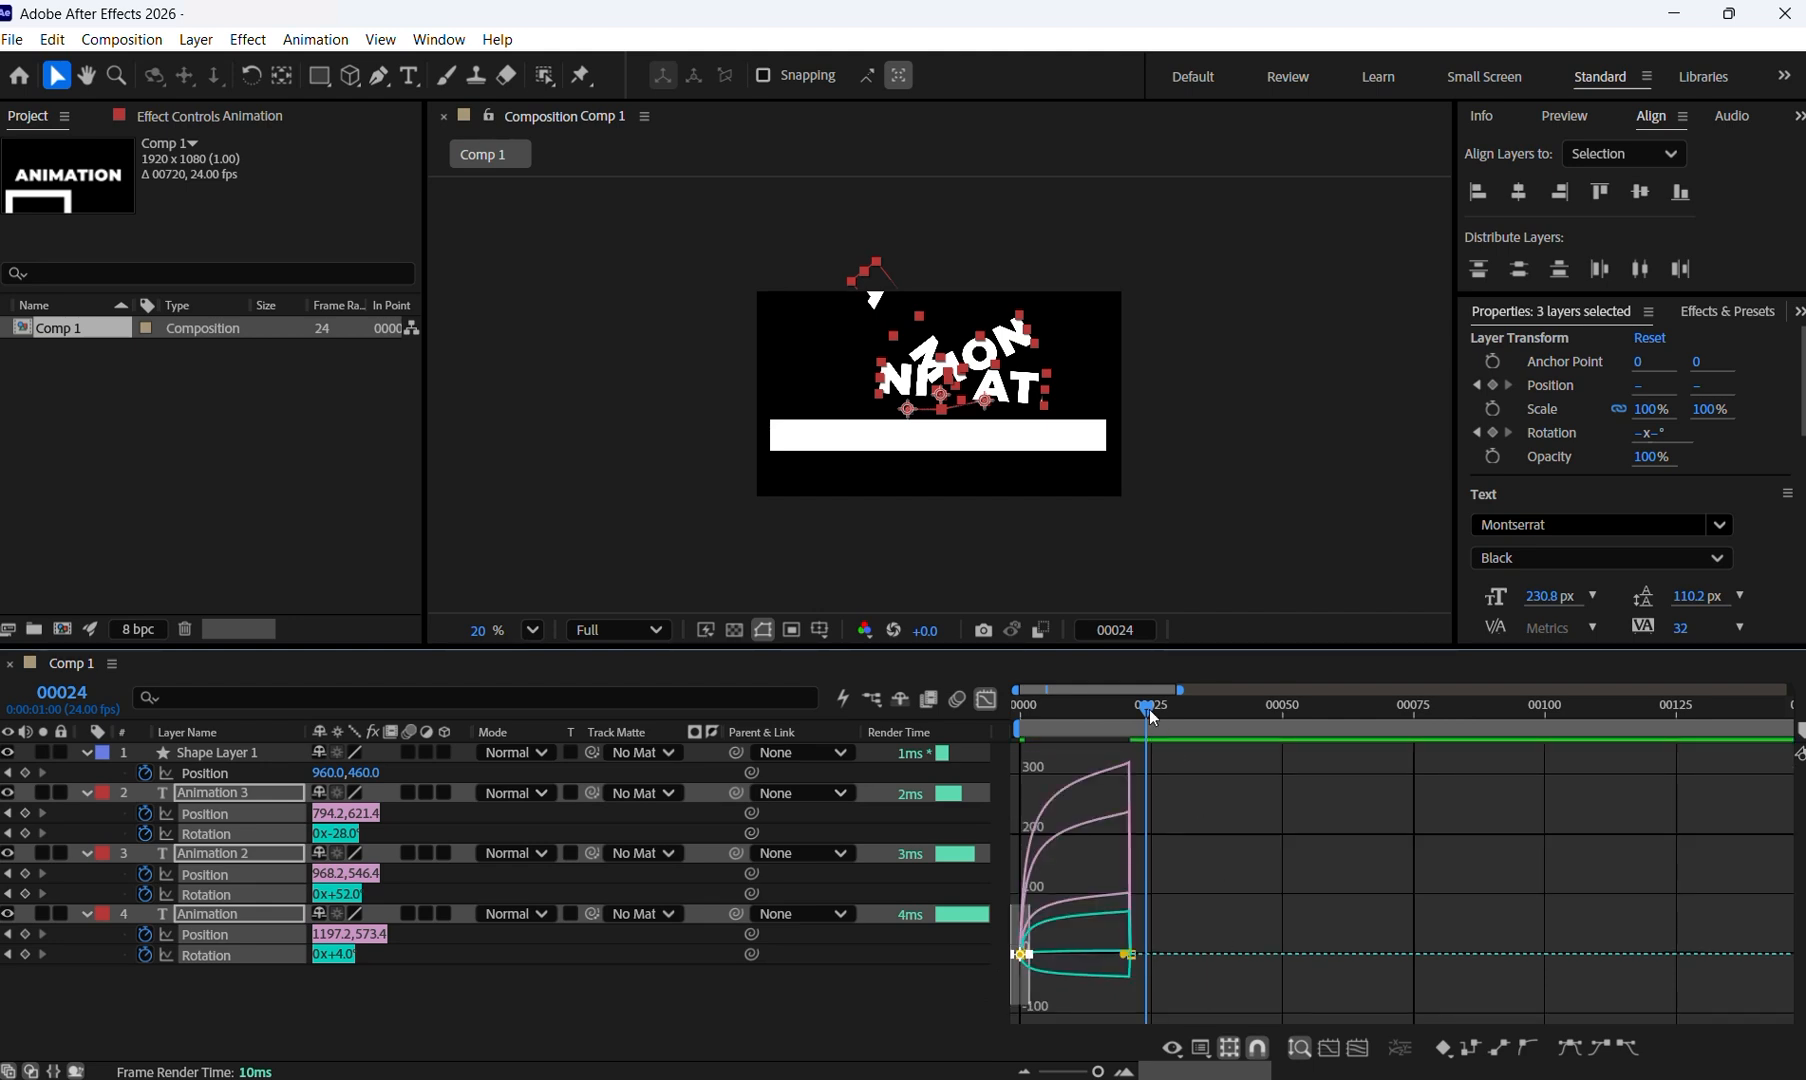
Play the re-eased animation from frame 0, deselect the text layers and leave the Graph Editor.
left_click_drag(1149, 710, 976, 708)
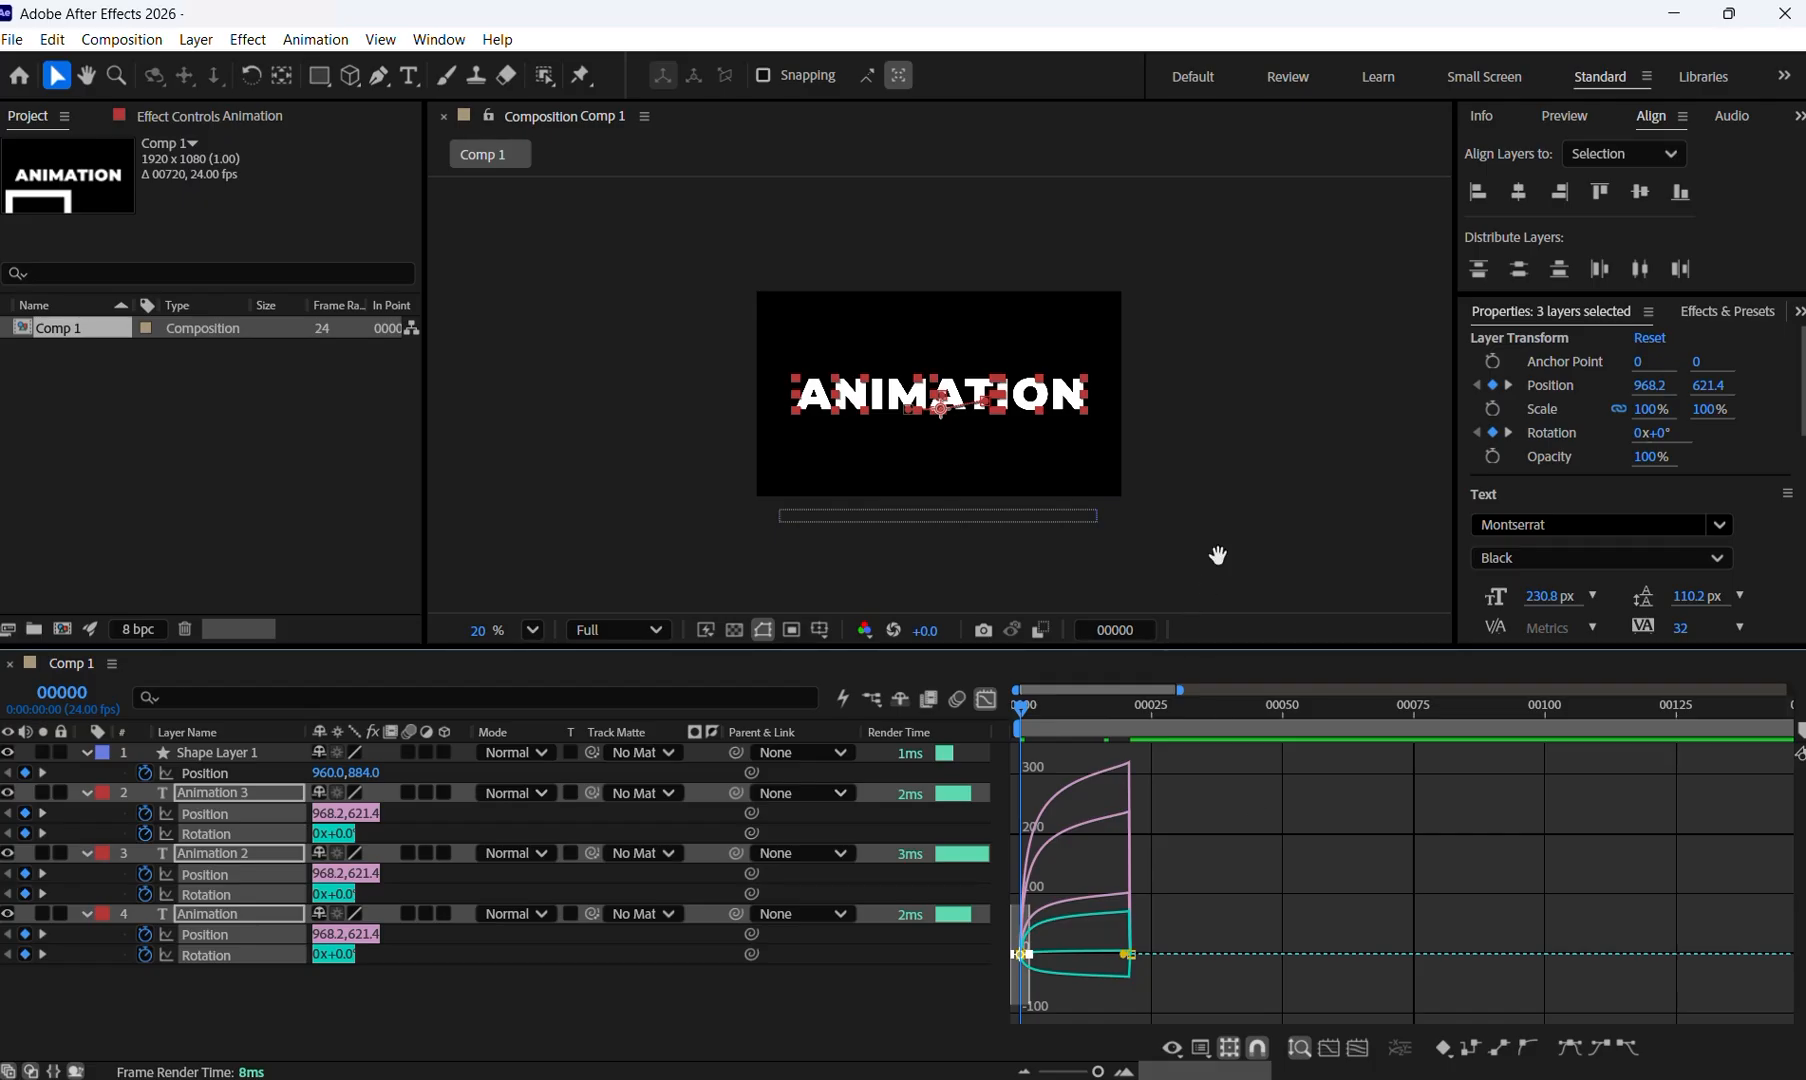
key("space")
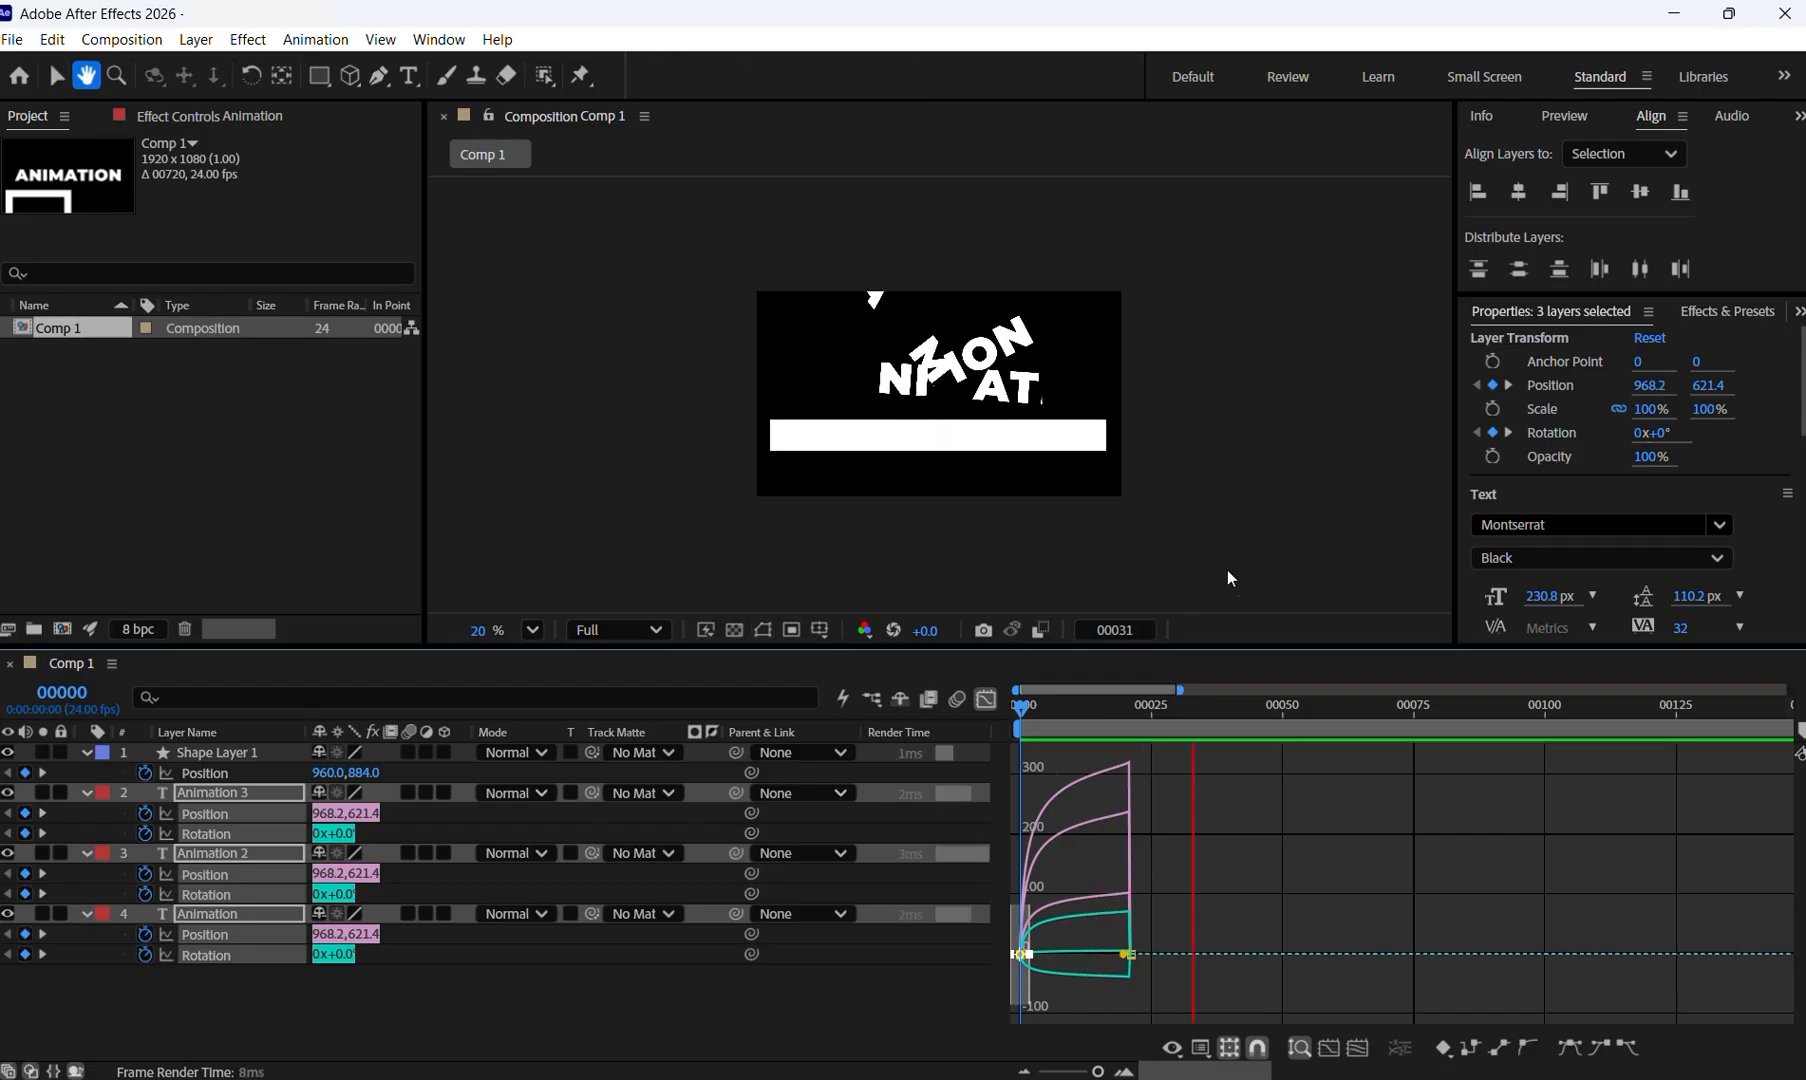
key("Home")
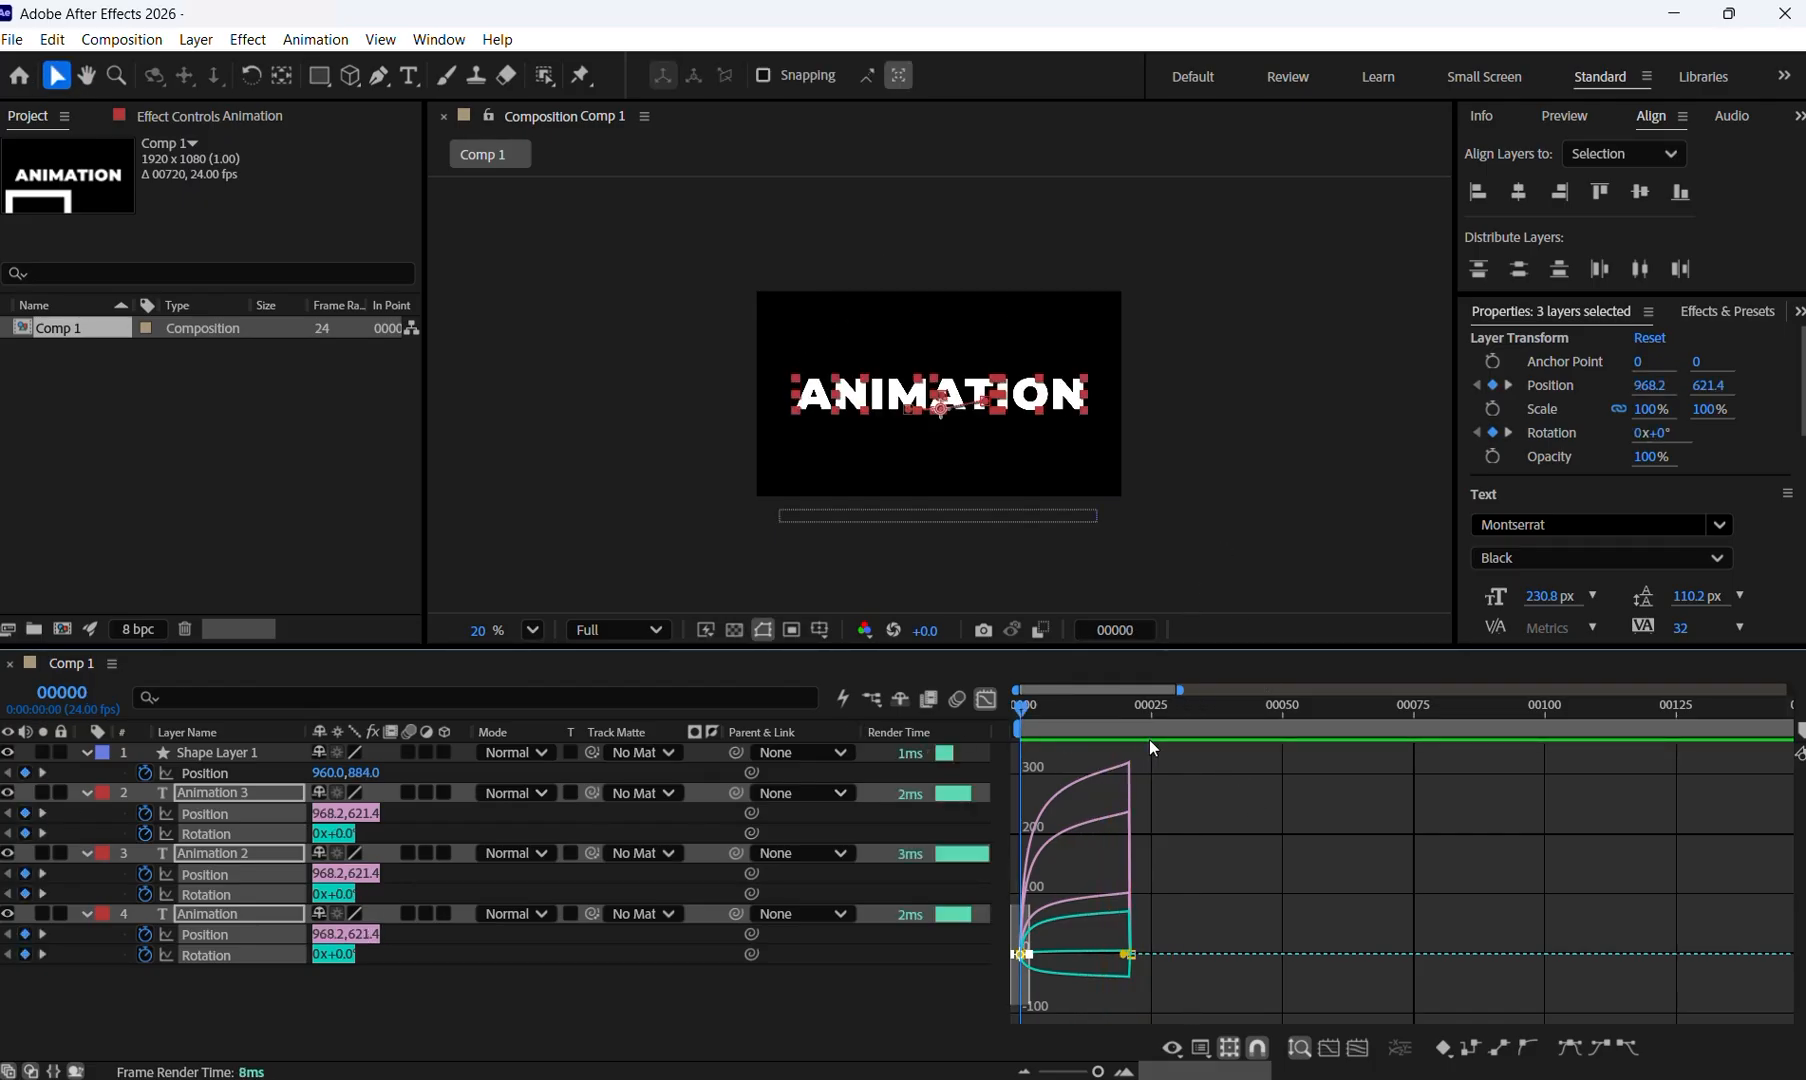
key("space")
key("space")
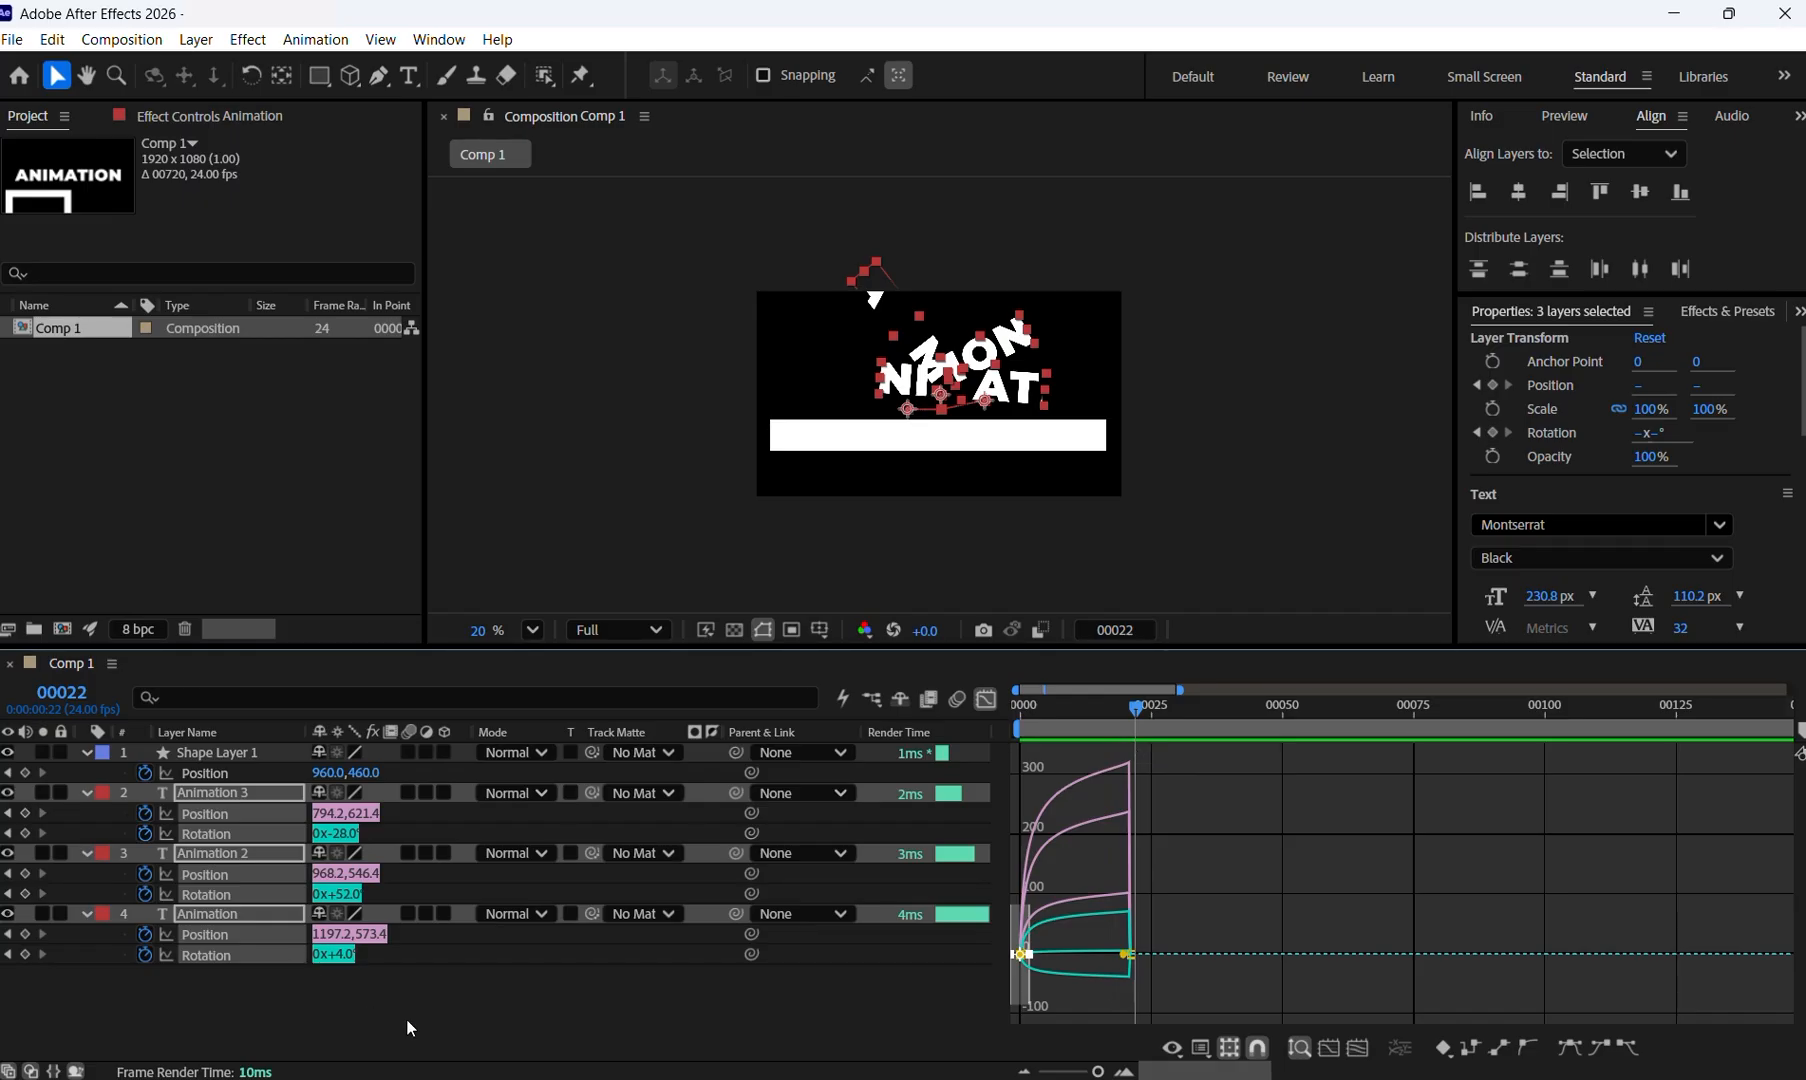
left_click(573, 1018)
left_click_drag(1140, 713, 1080, 713)
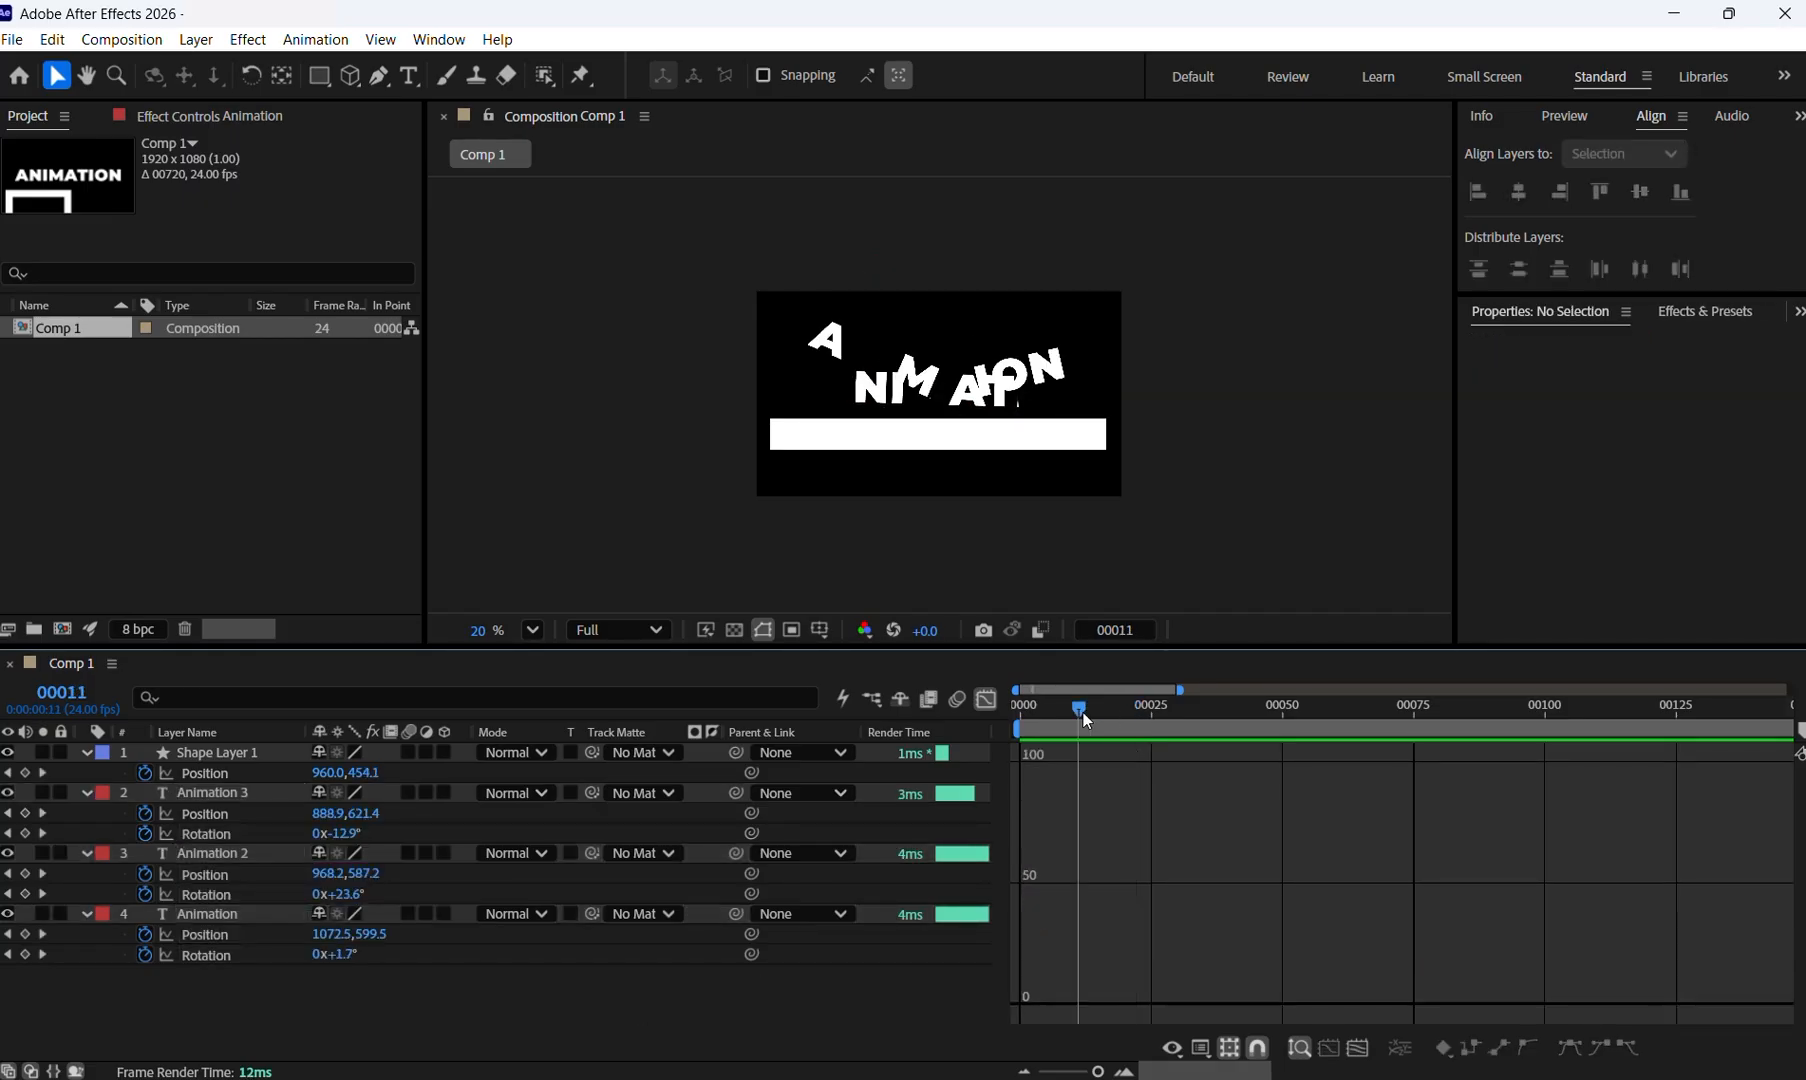
left_click(986, 700)
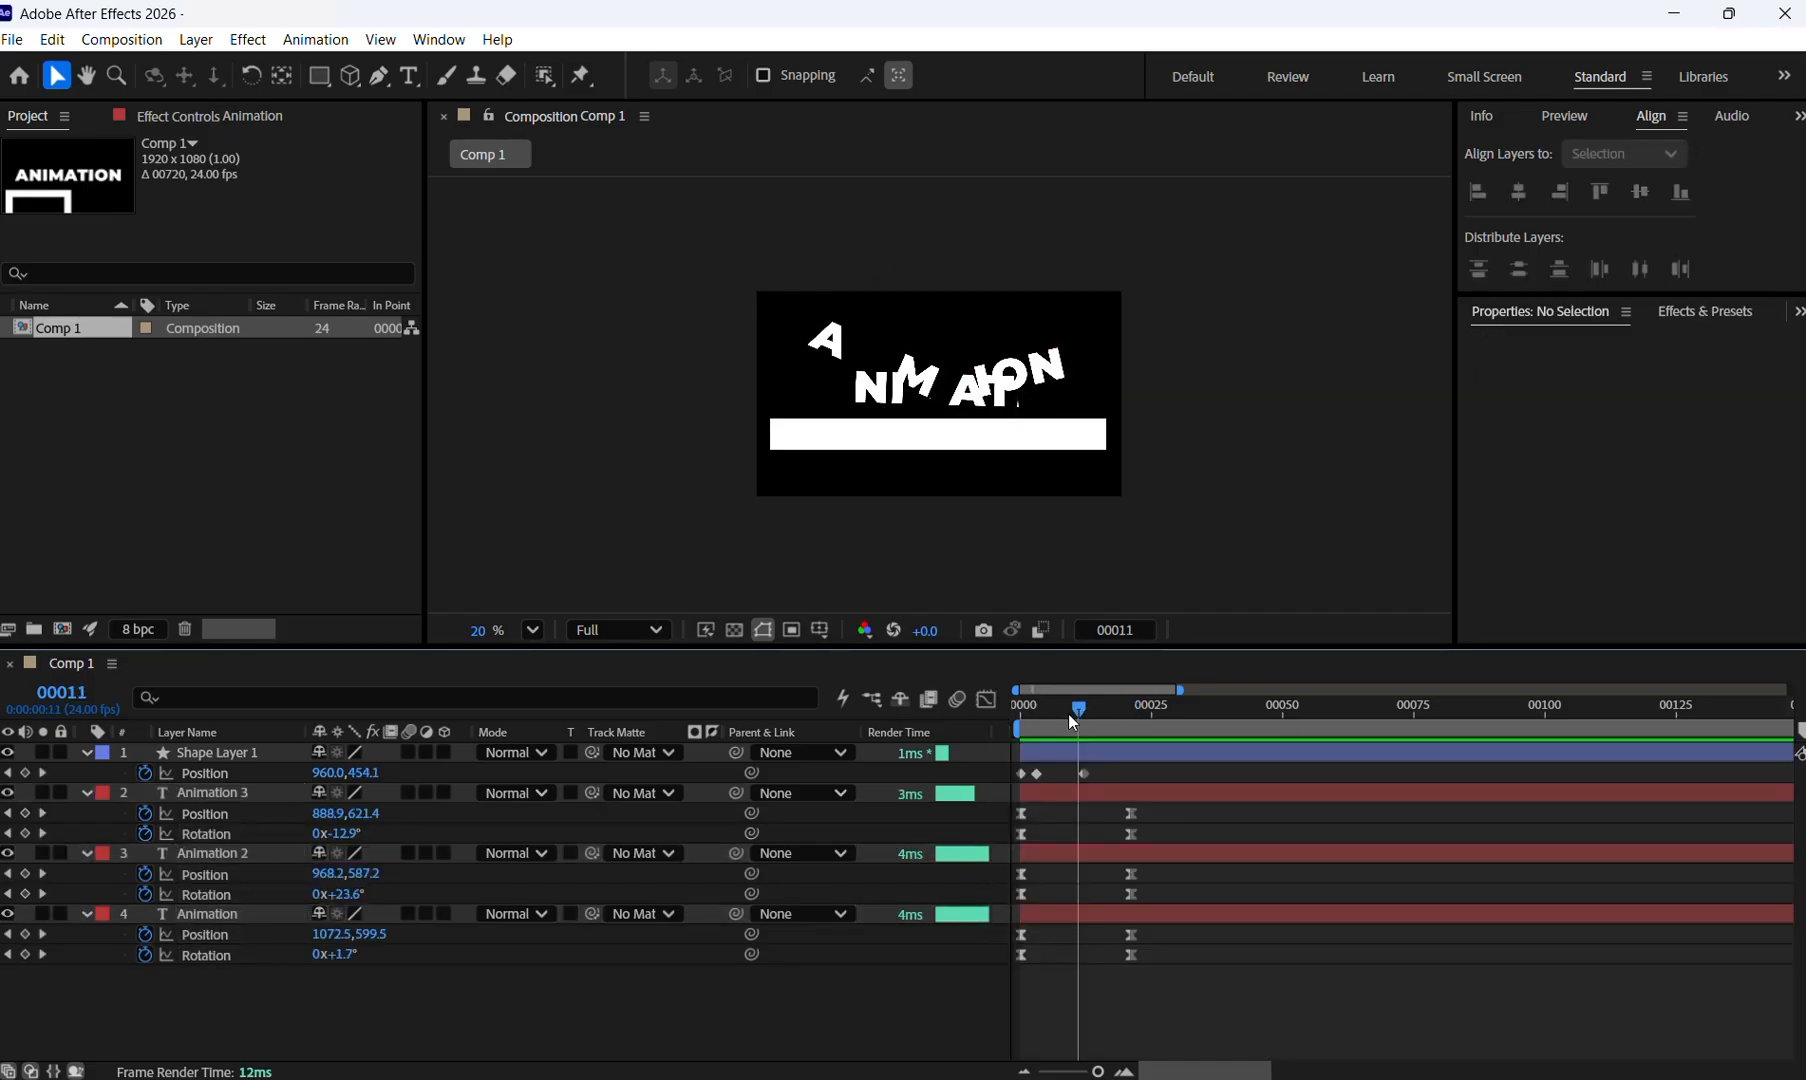
Replay the composition from frame 0 to check the timing between the rising rectangle and the word's break-up.
left_click_drag(1079, 708, 1007, 710)
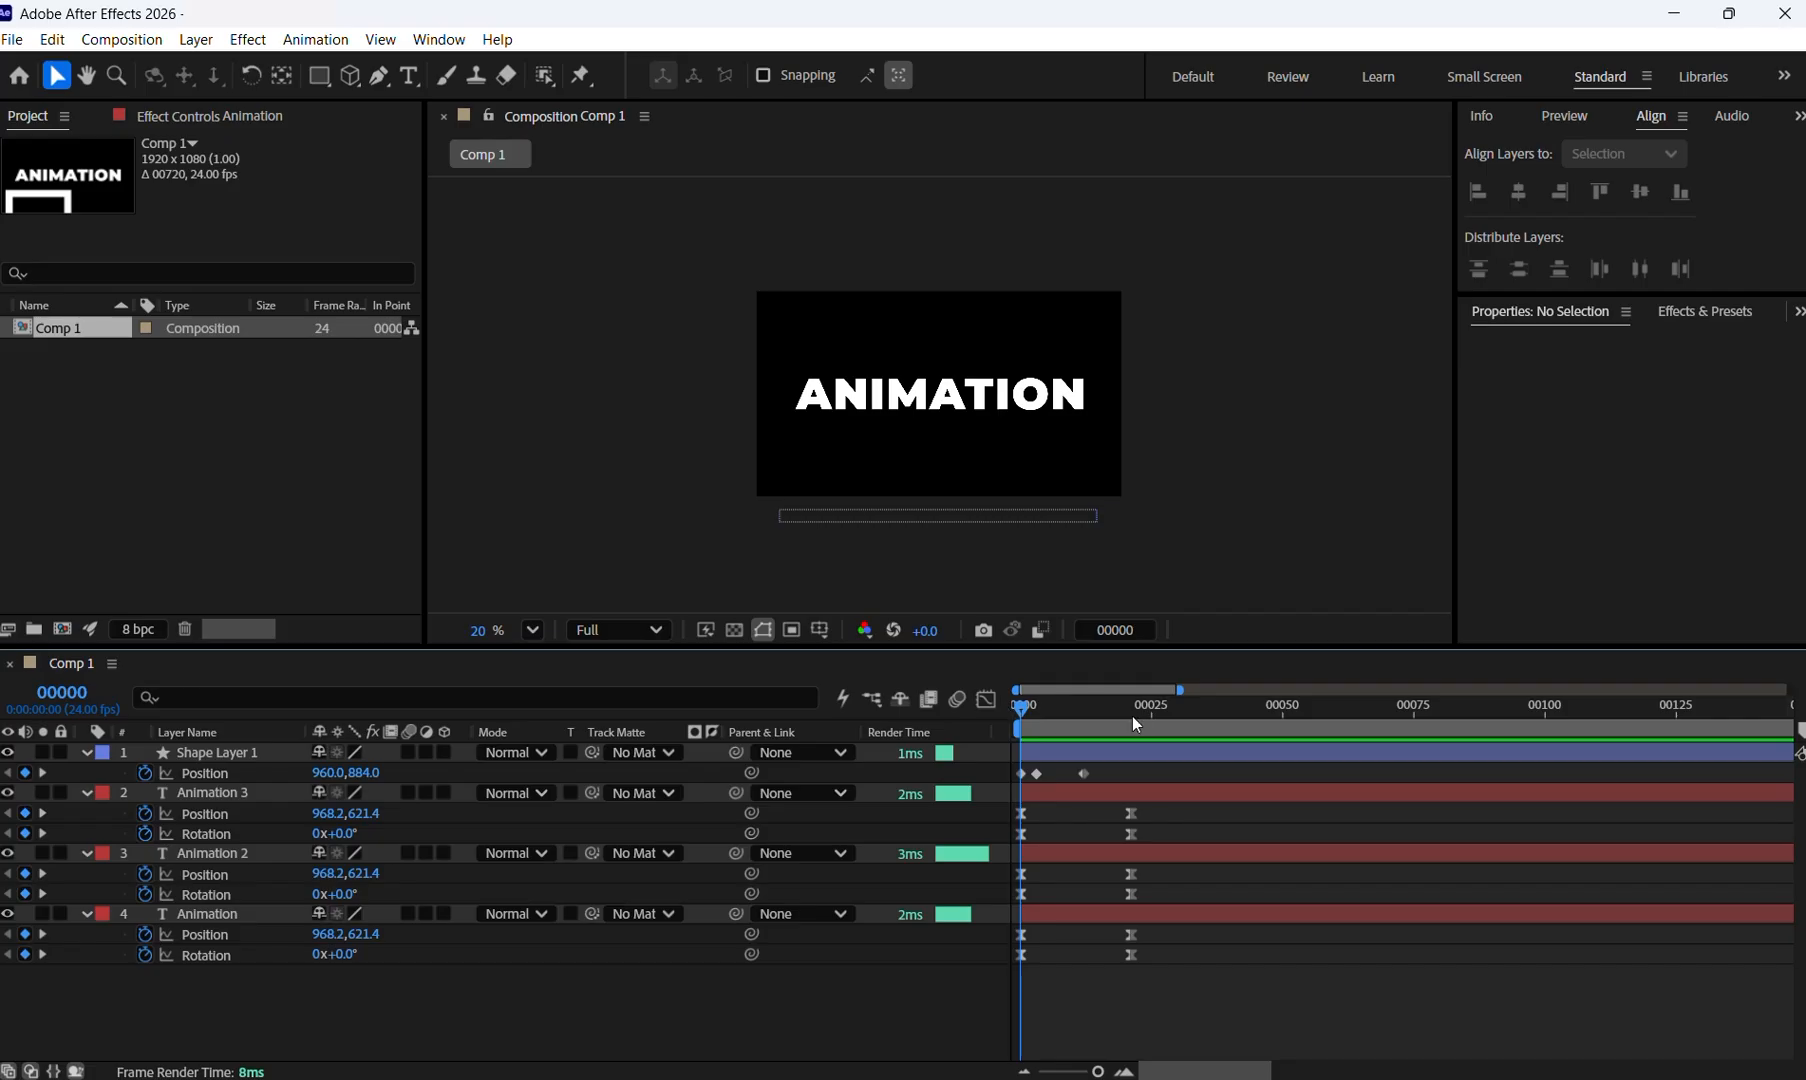
key("space")
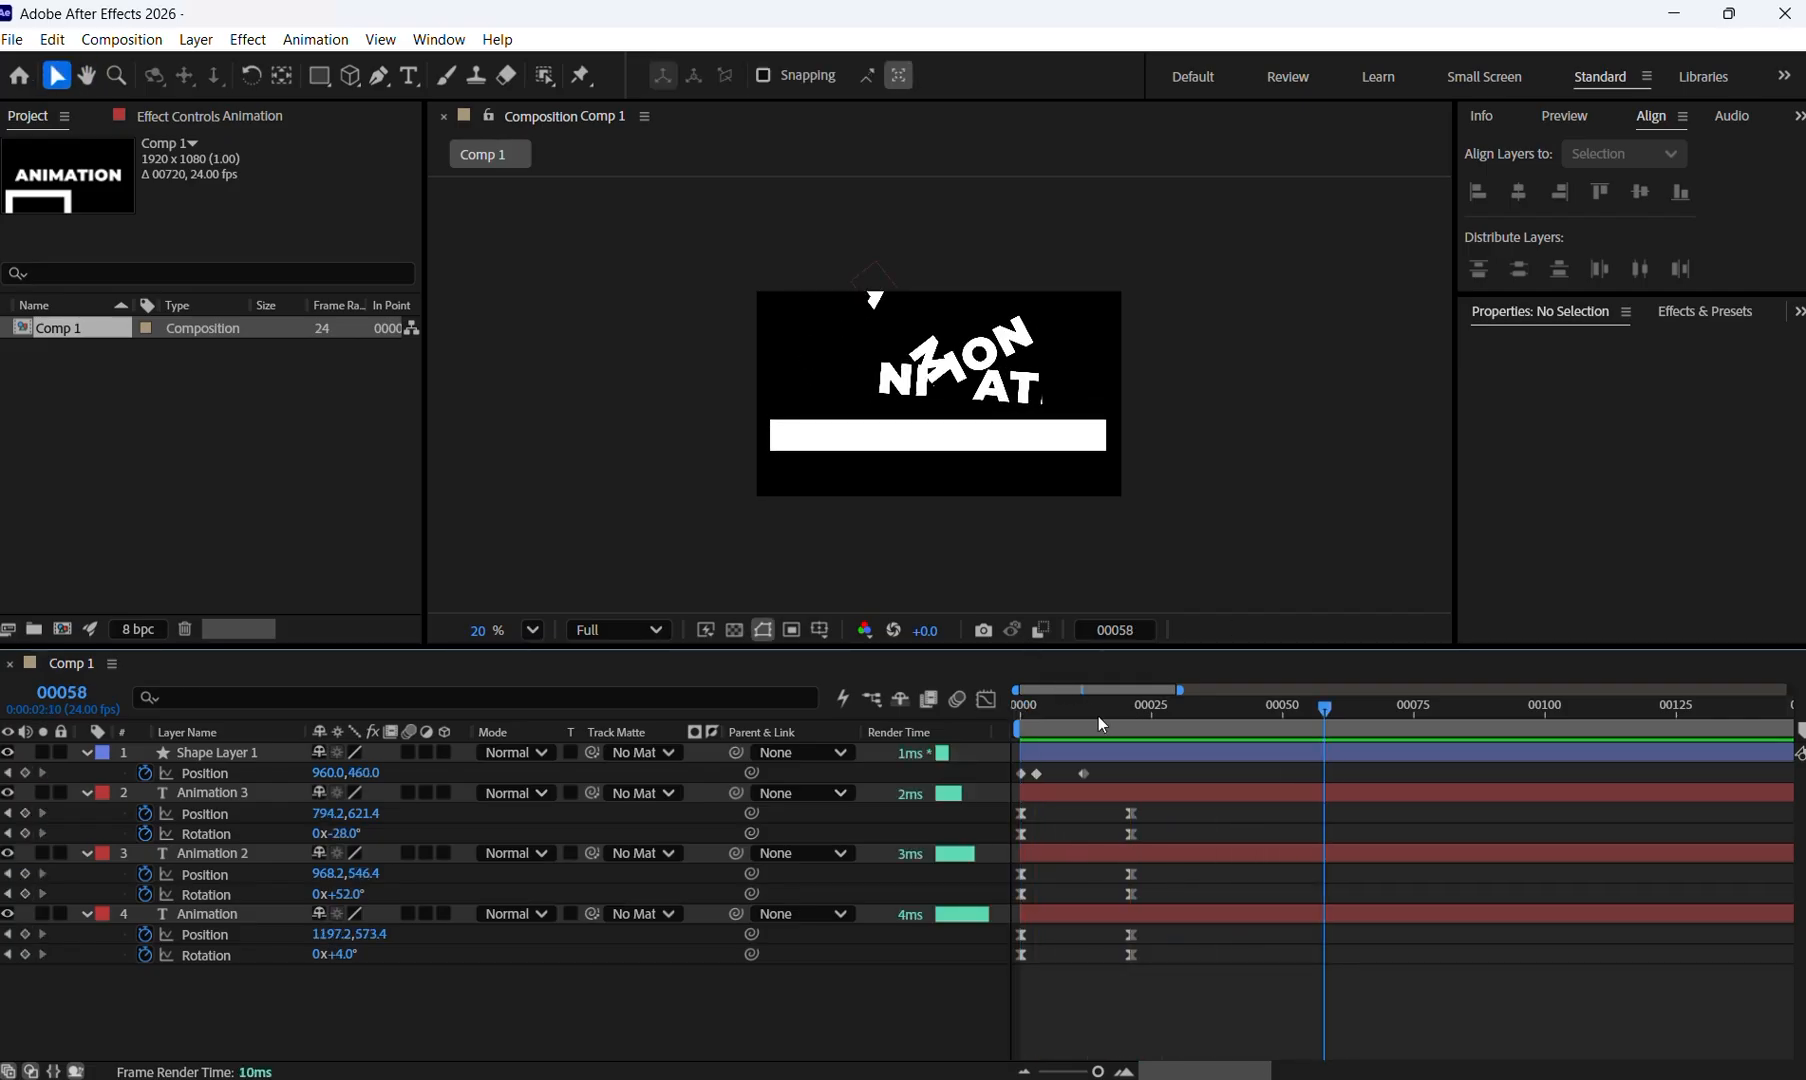
left_click_drag(1098, 715, 993, 711)
key("space")
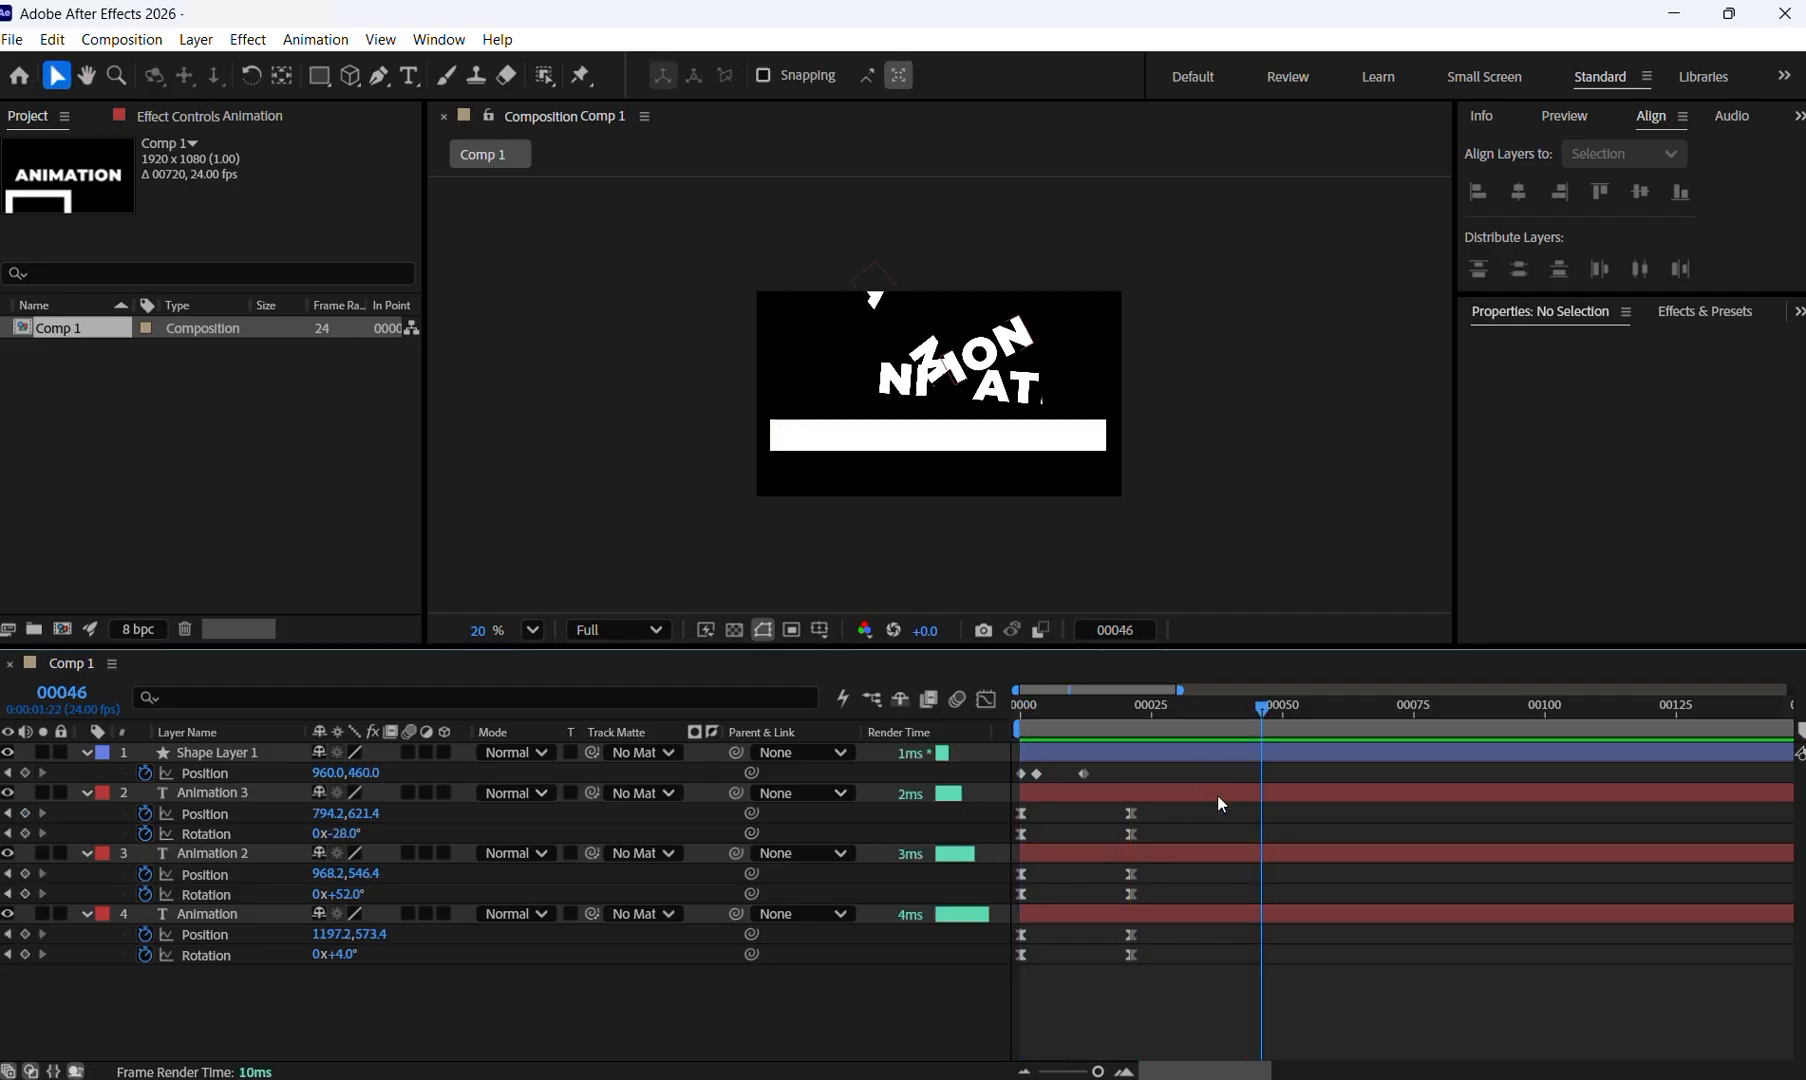
key("space")
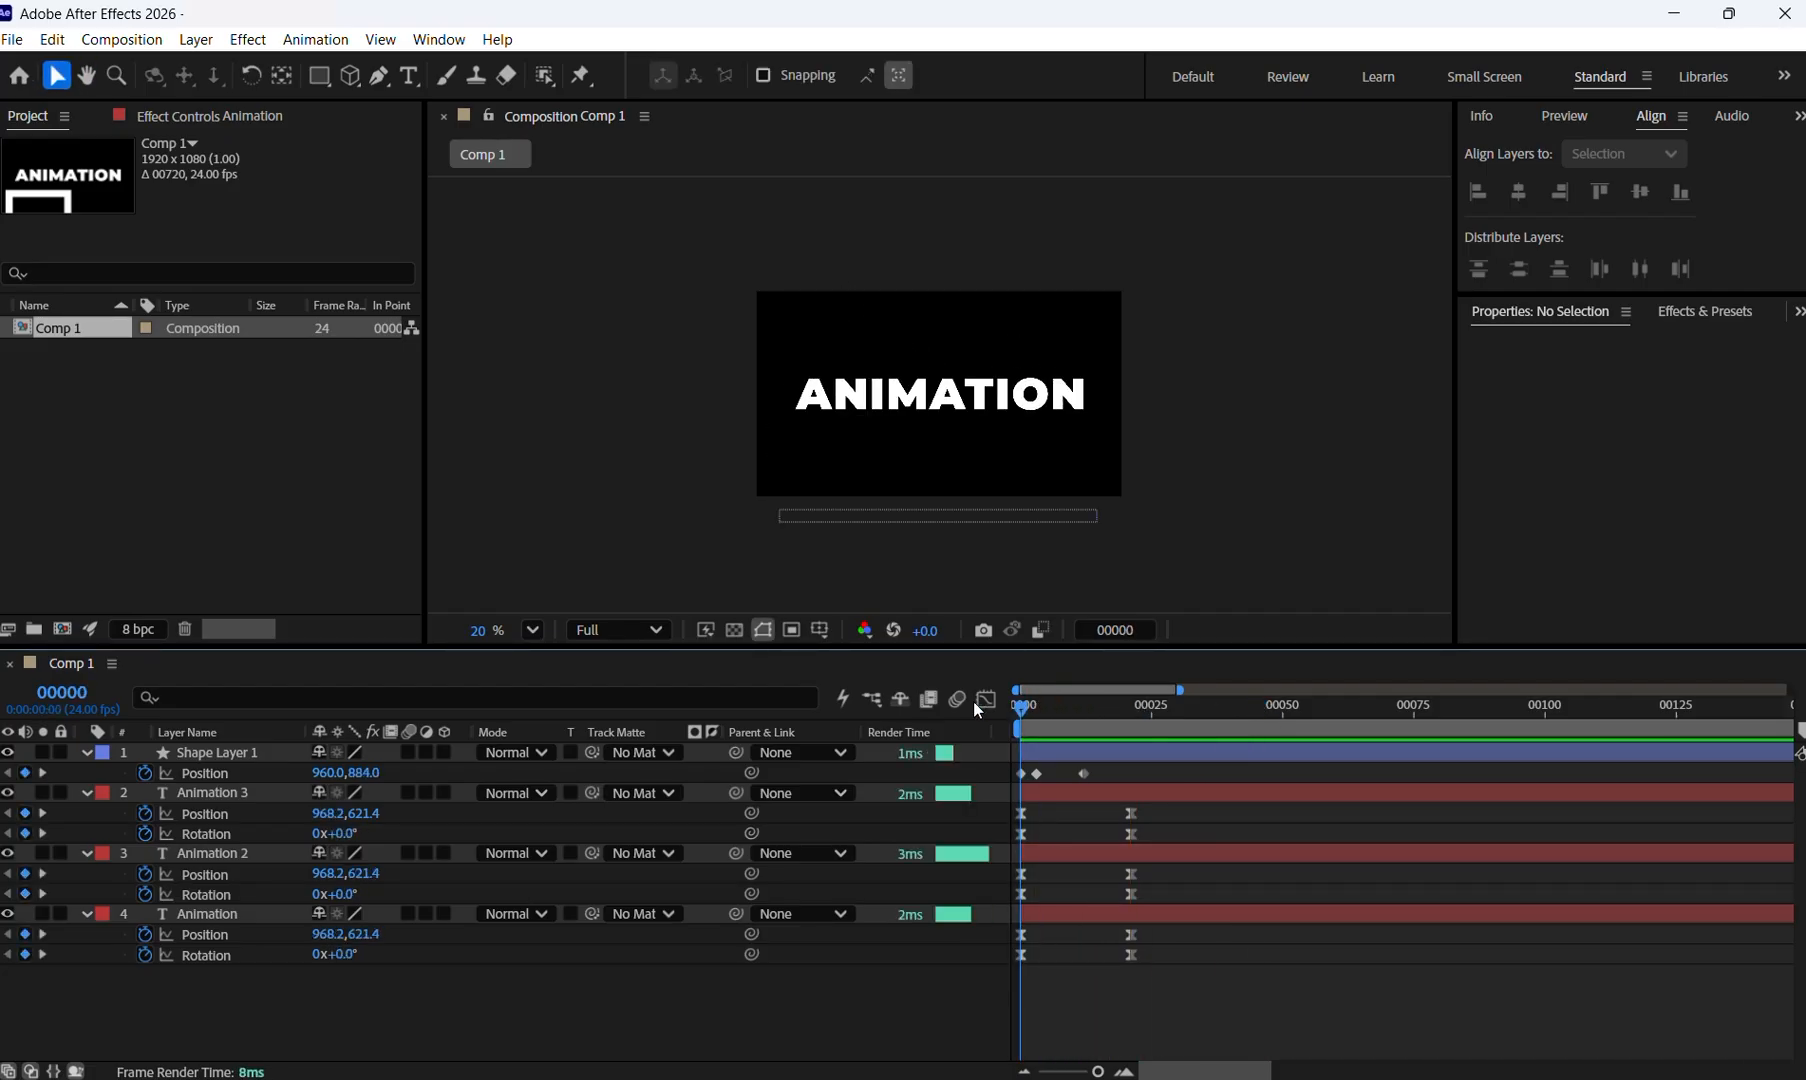
key("space")
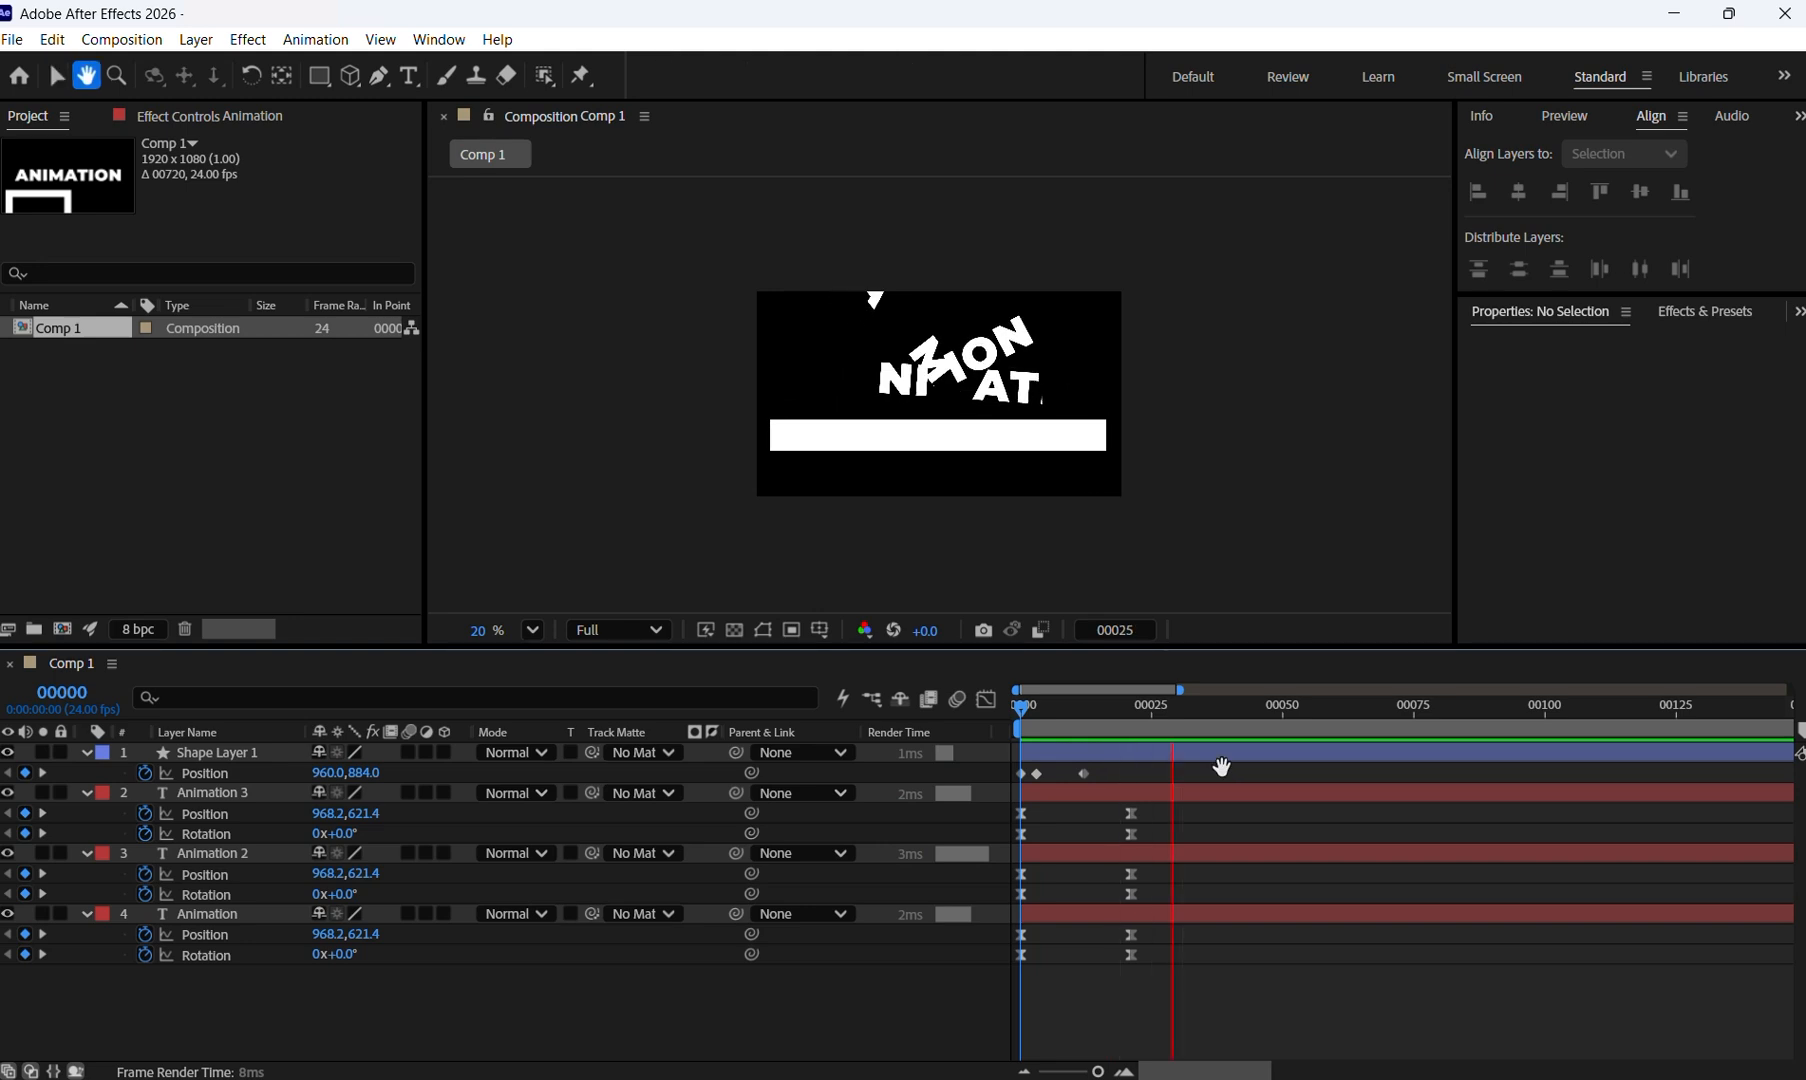
key("space")
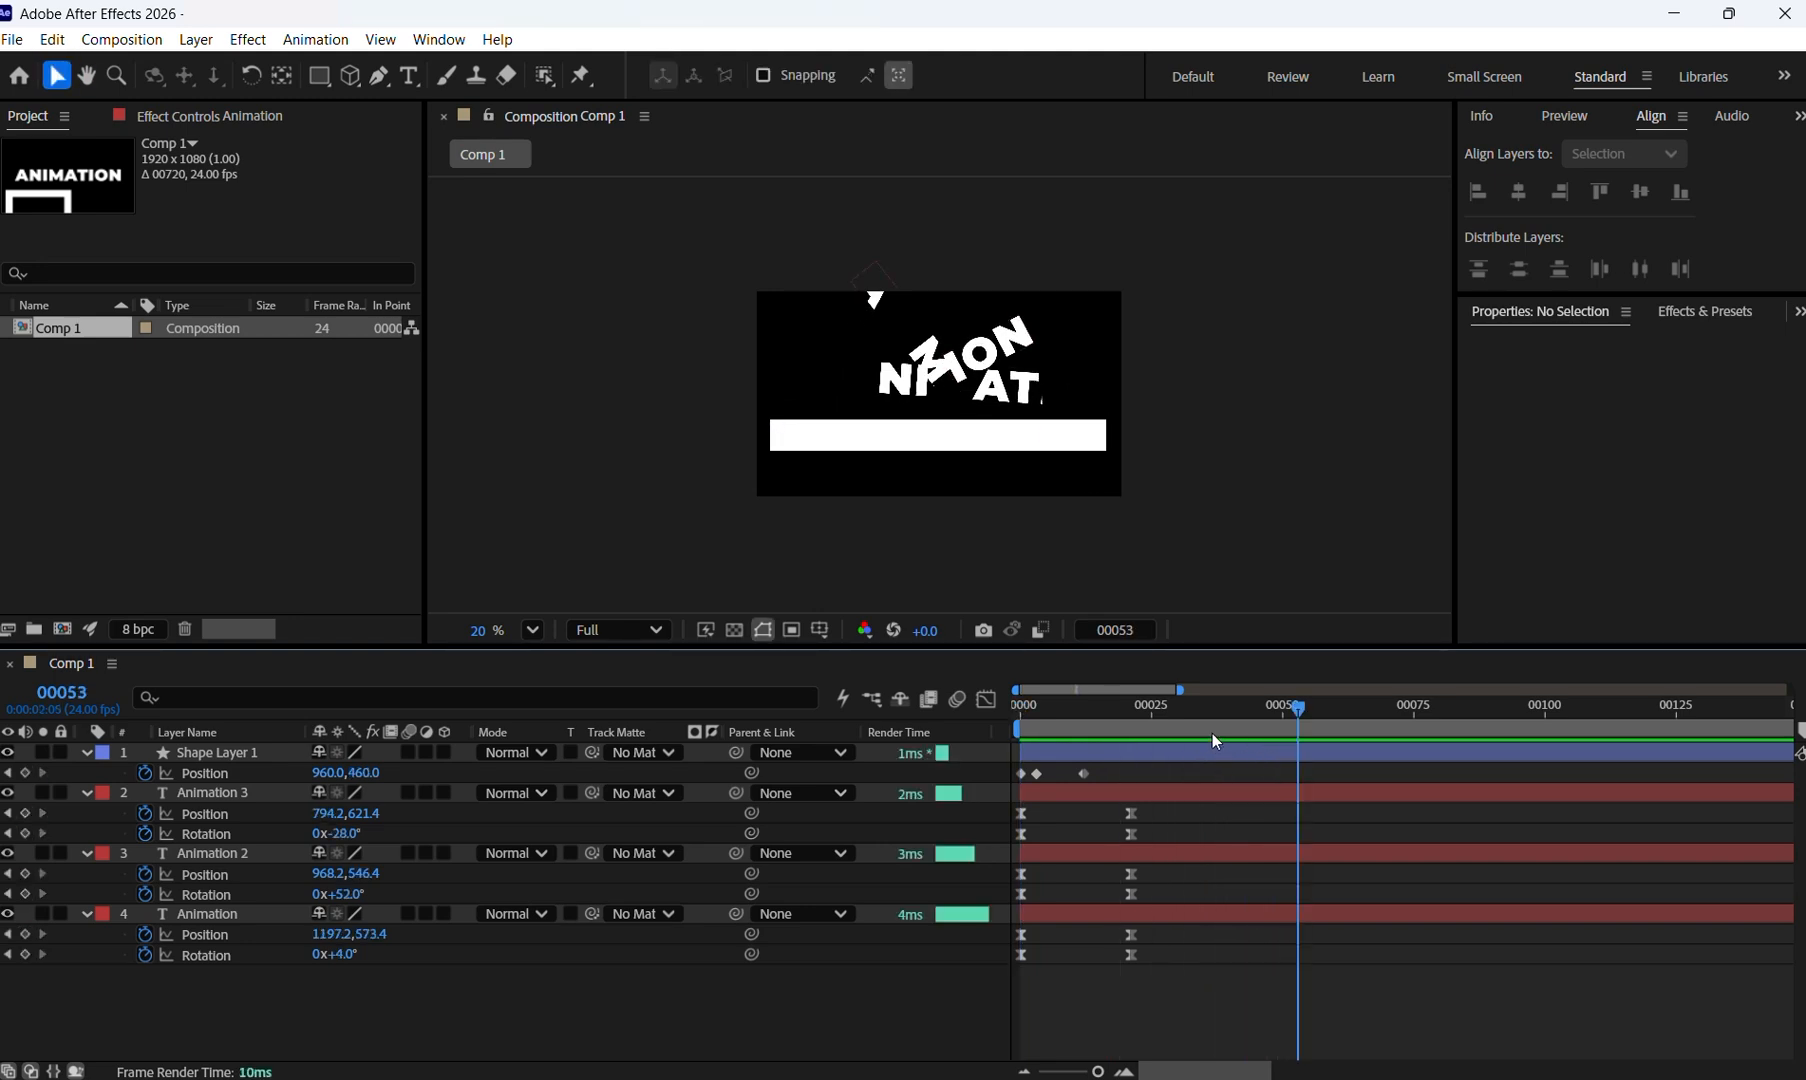
Shorten the work area to end at about frame 32 and return to frame 0.
left_click_drag(1141, 705, 1180, 707)
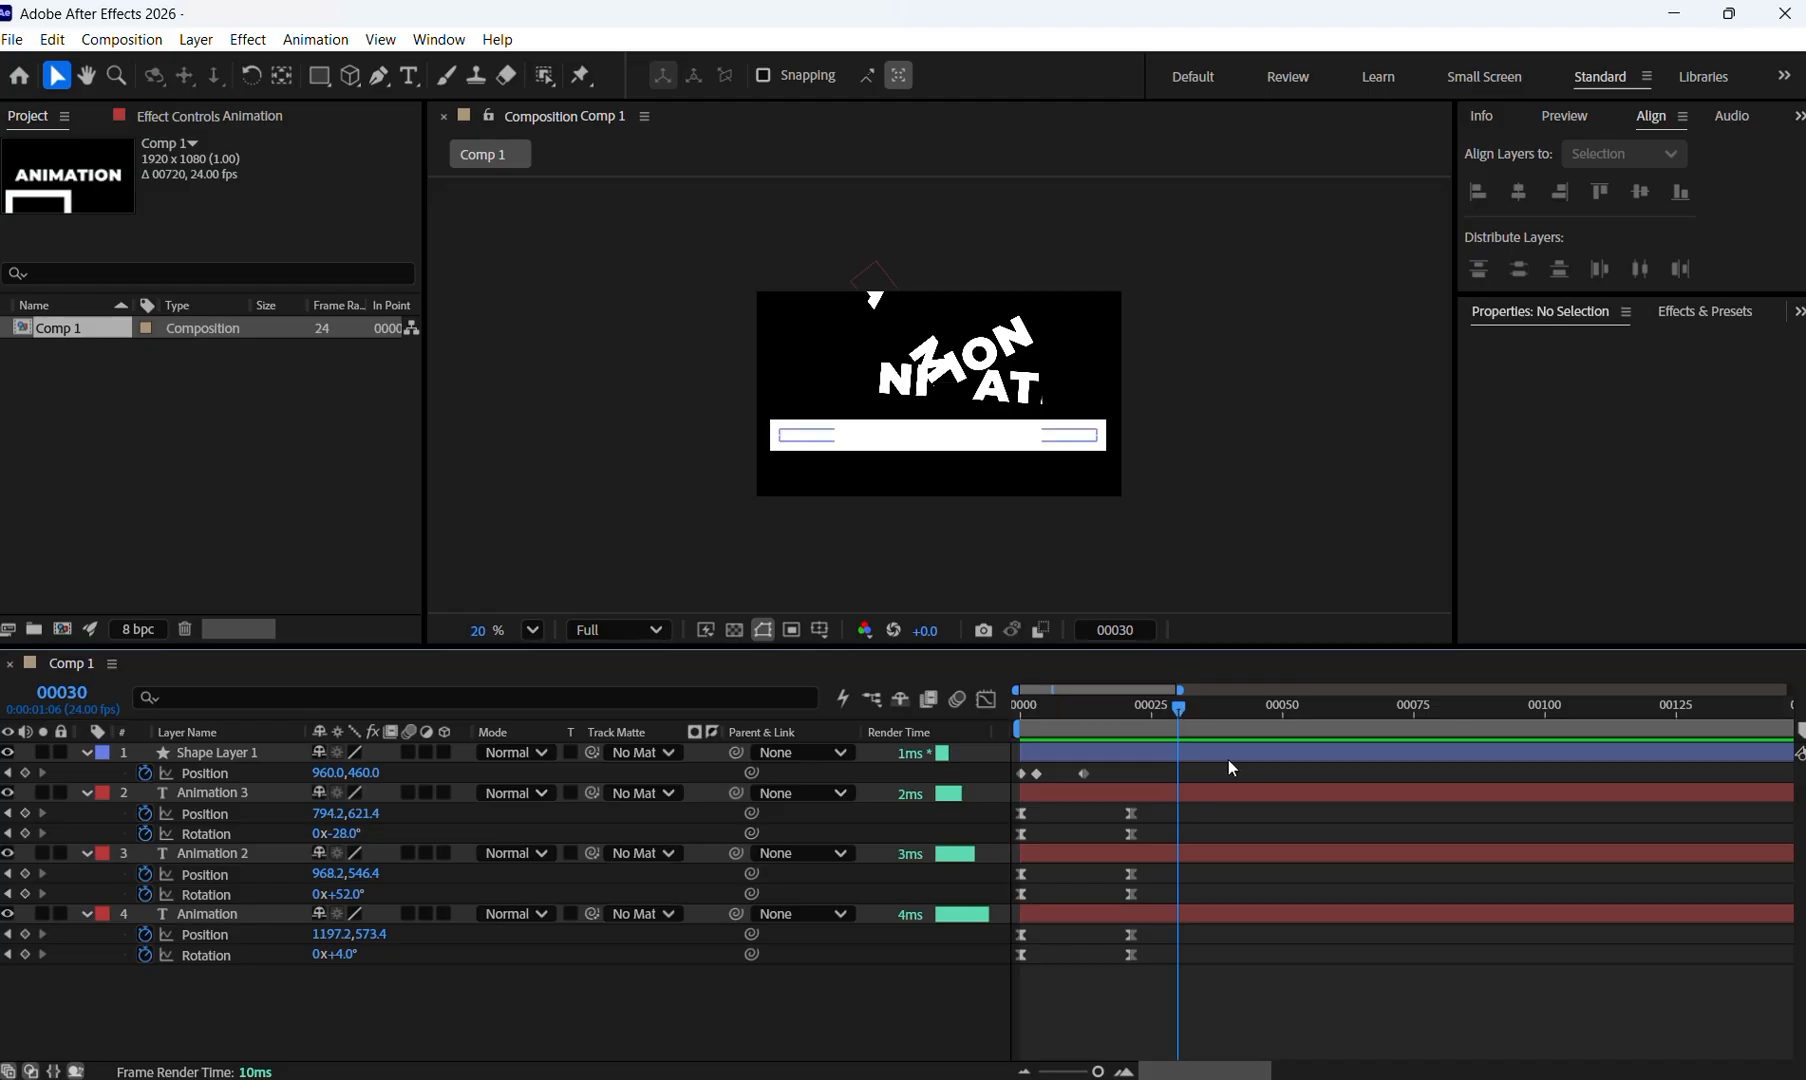
mouse_move(1180, 707)
left_mouse_down()
mouse_move(1147, 704)
mouse_move(1190, 707)
left_mouse_up()
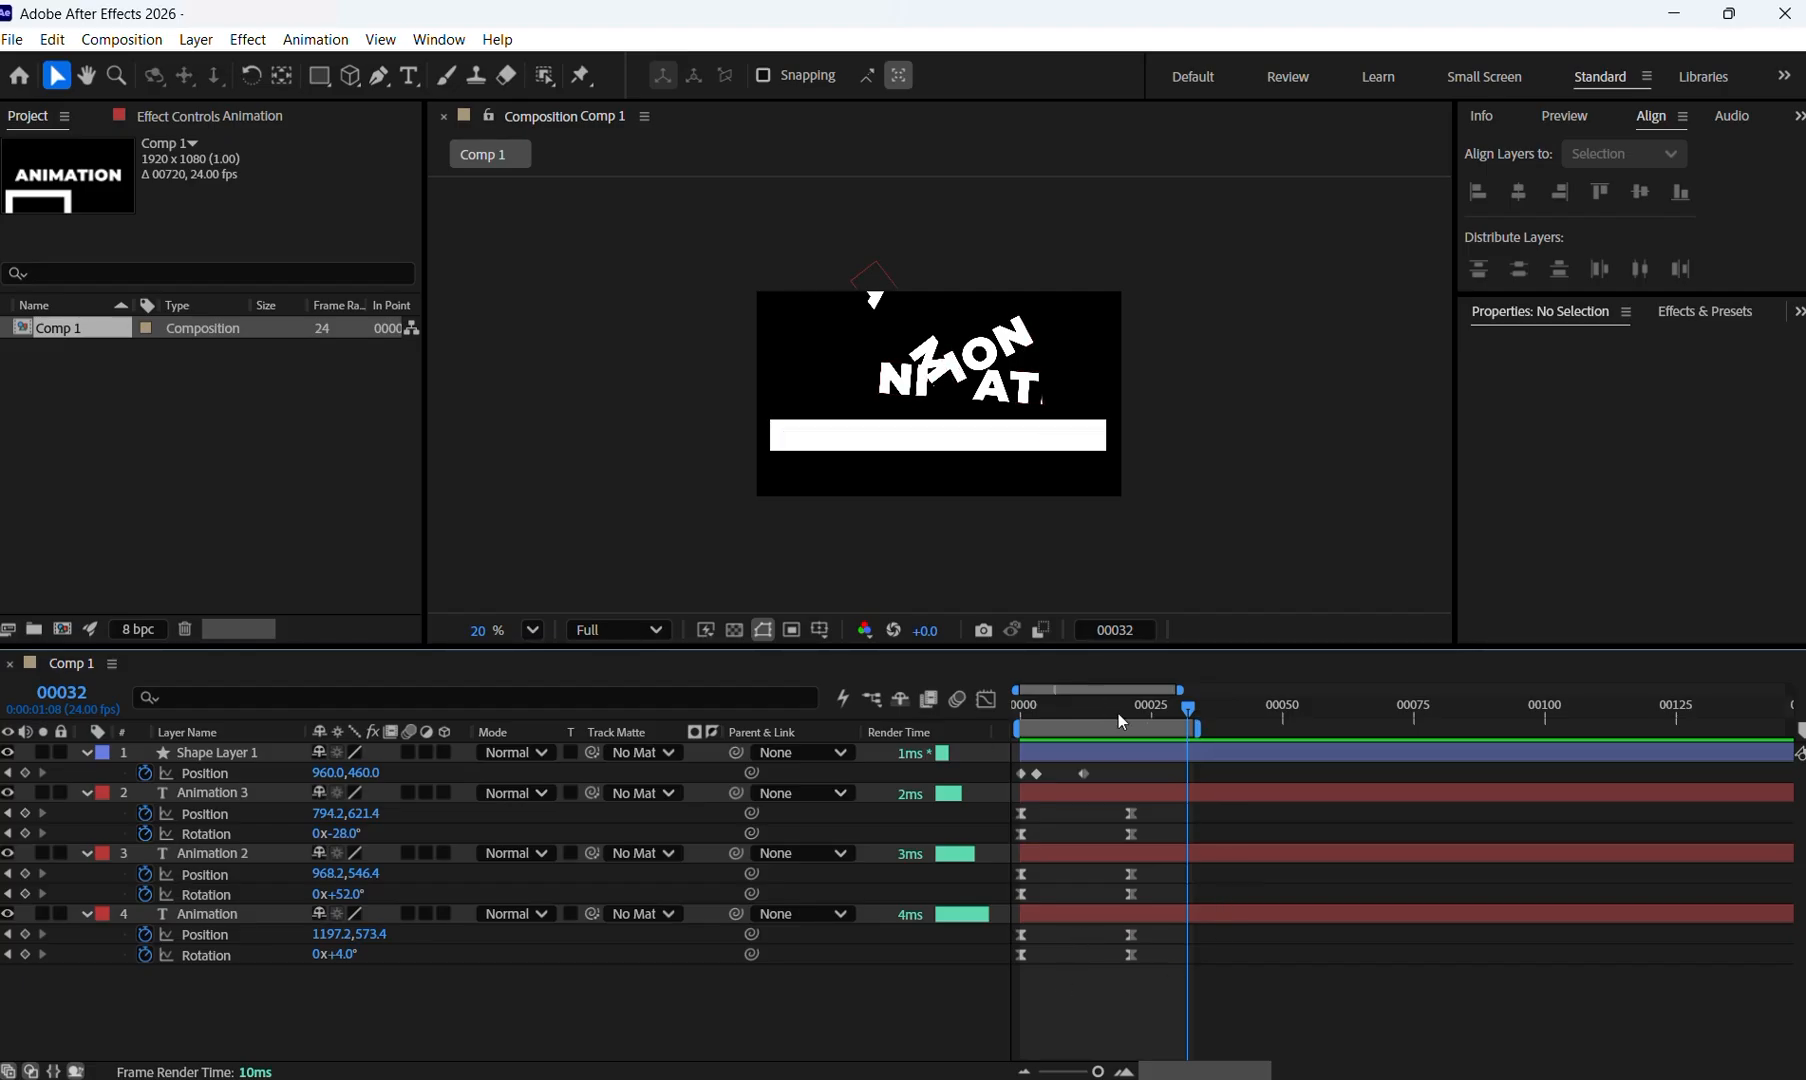
left_click_drag(1189, 707, 943, 711)
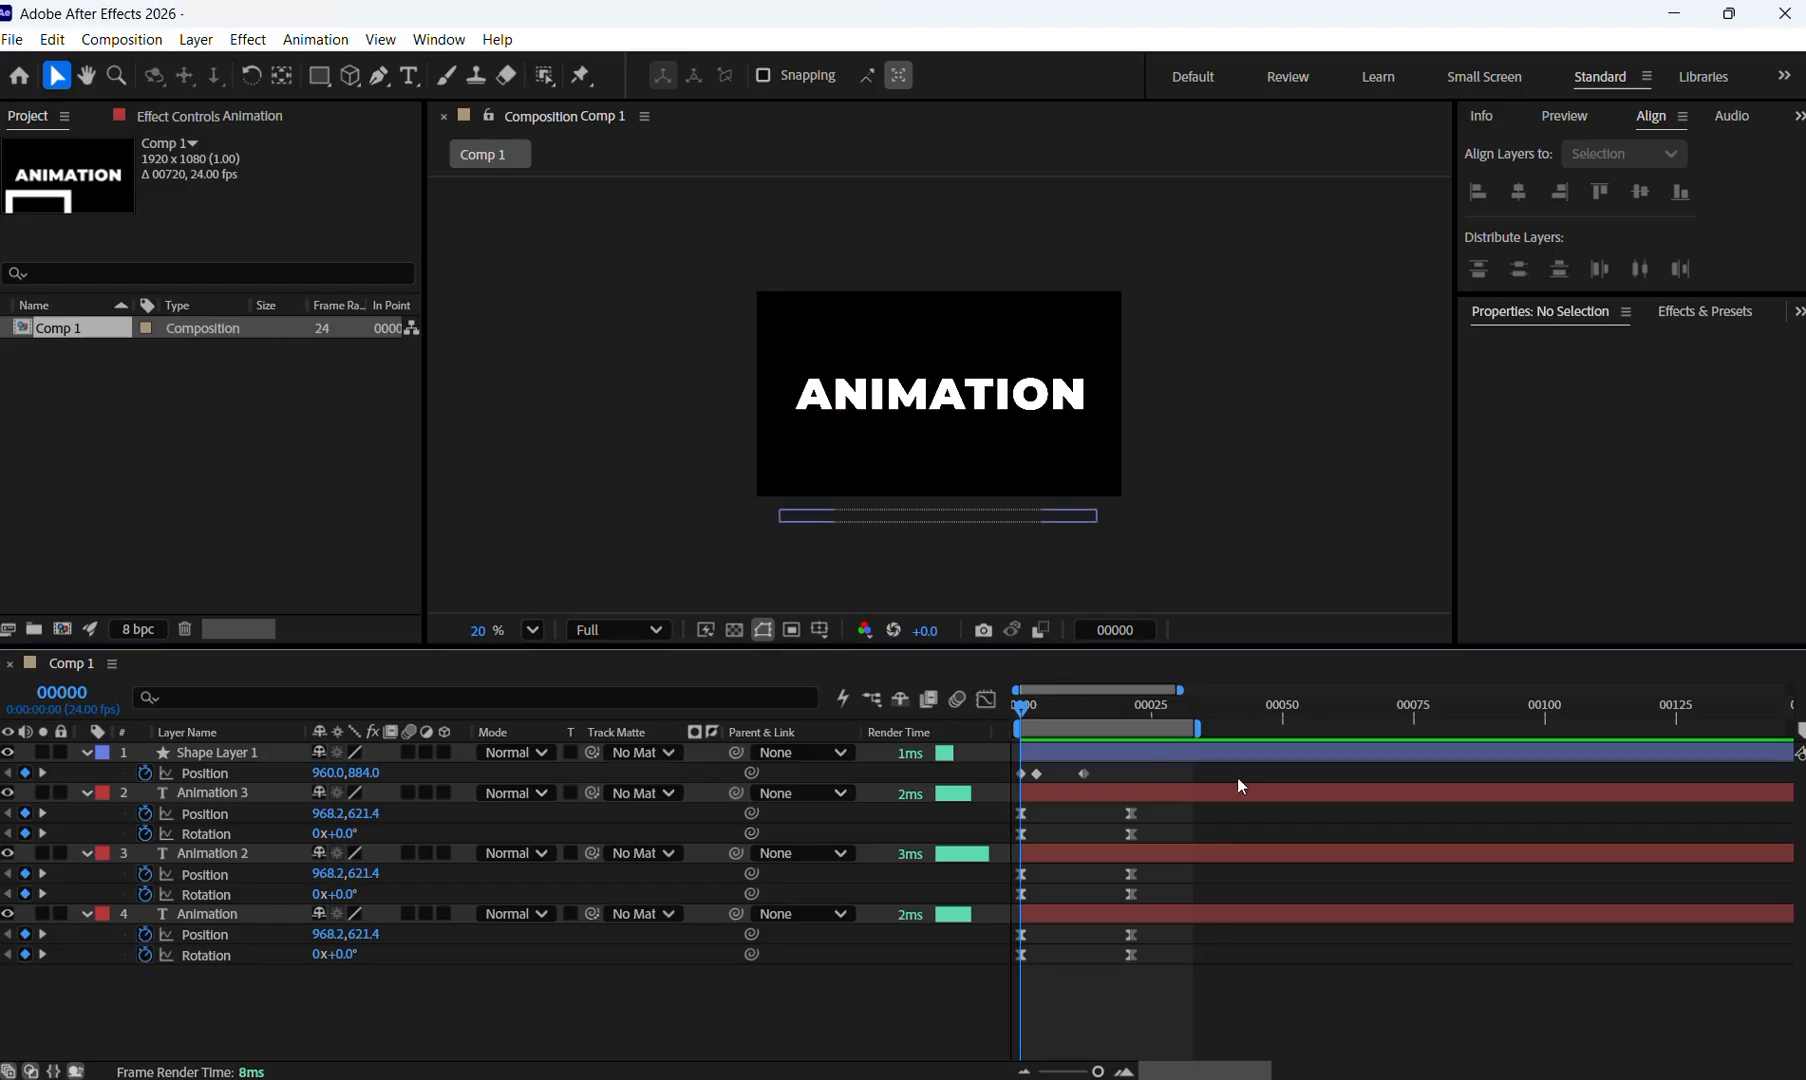
Preview the shortened work area to check the looping break-up animation.
key("space")
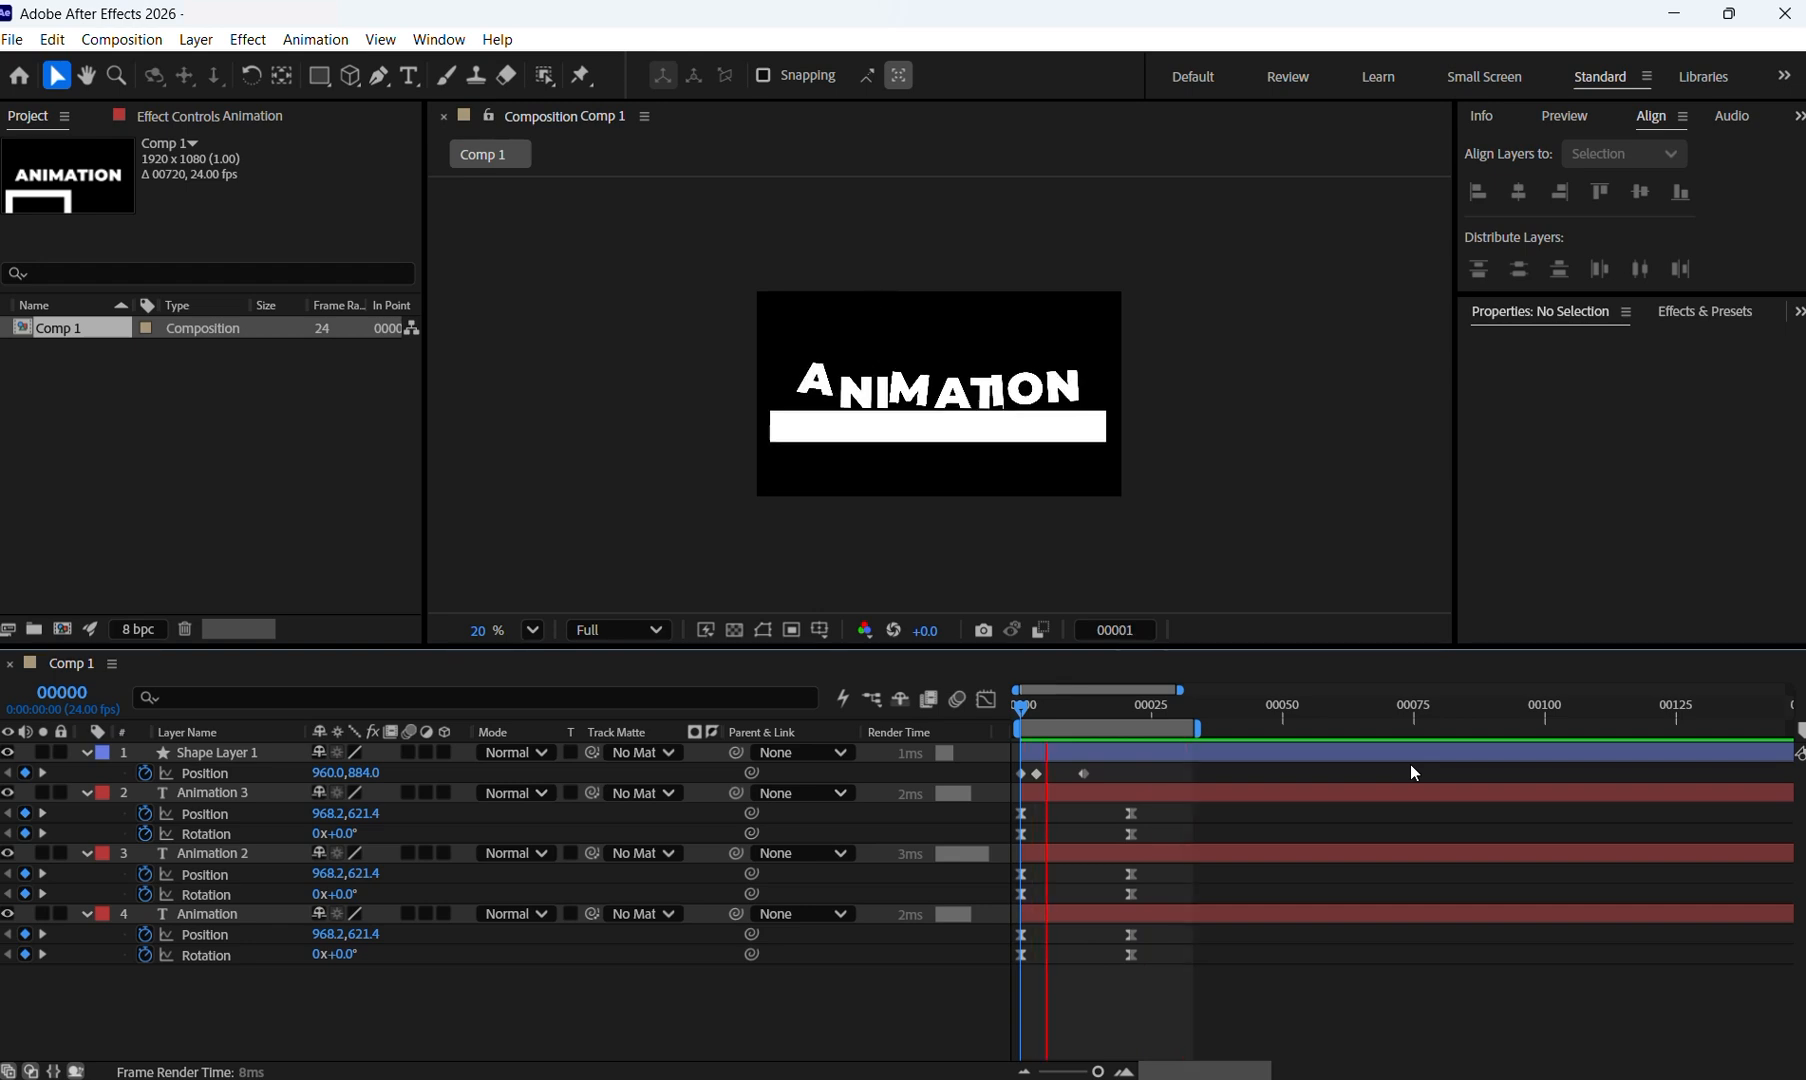
left_click(1172, 702)
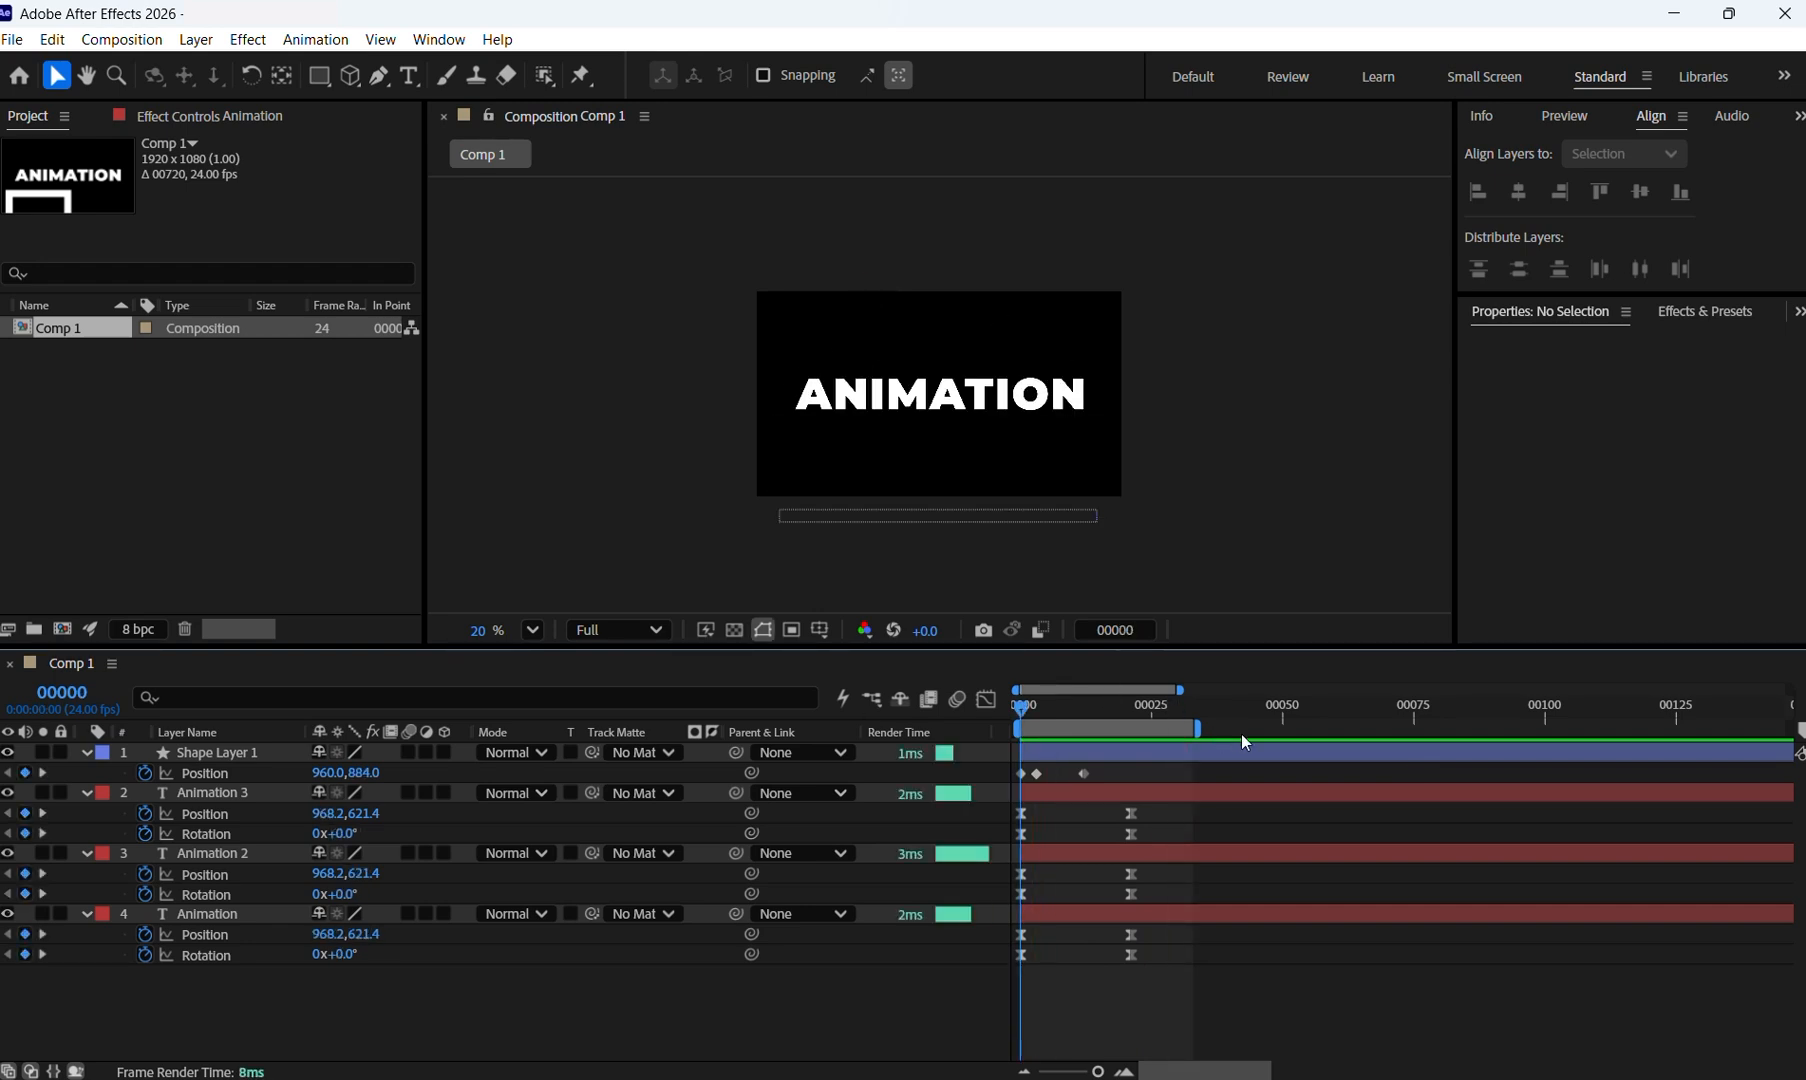
key("space")
left_click(1185, 706)
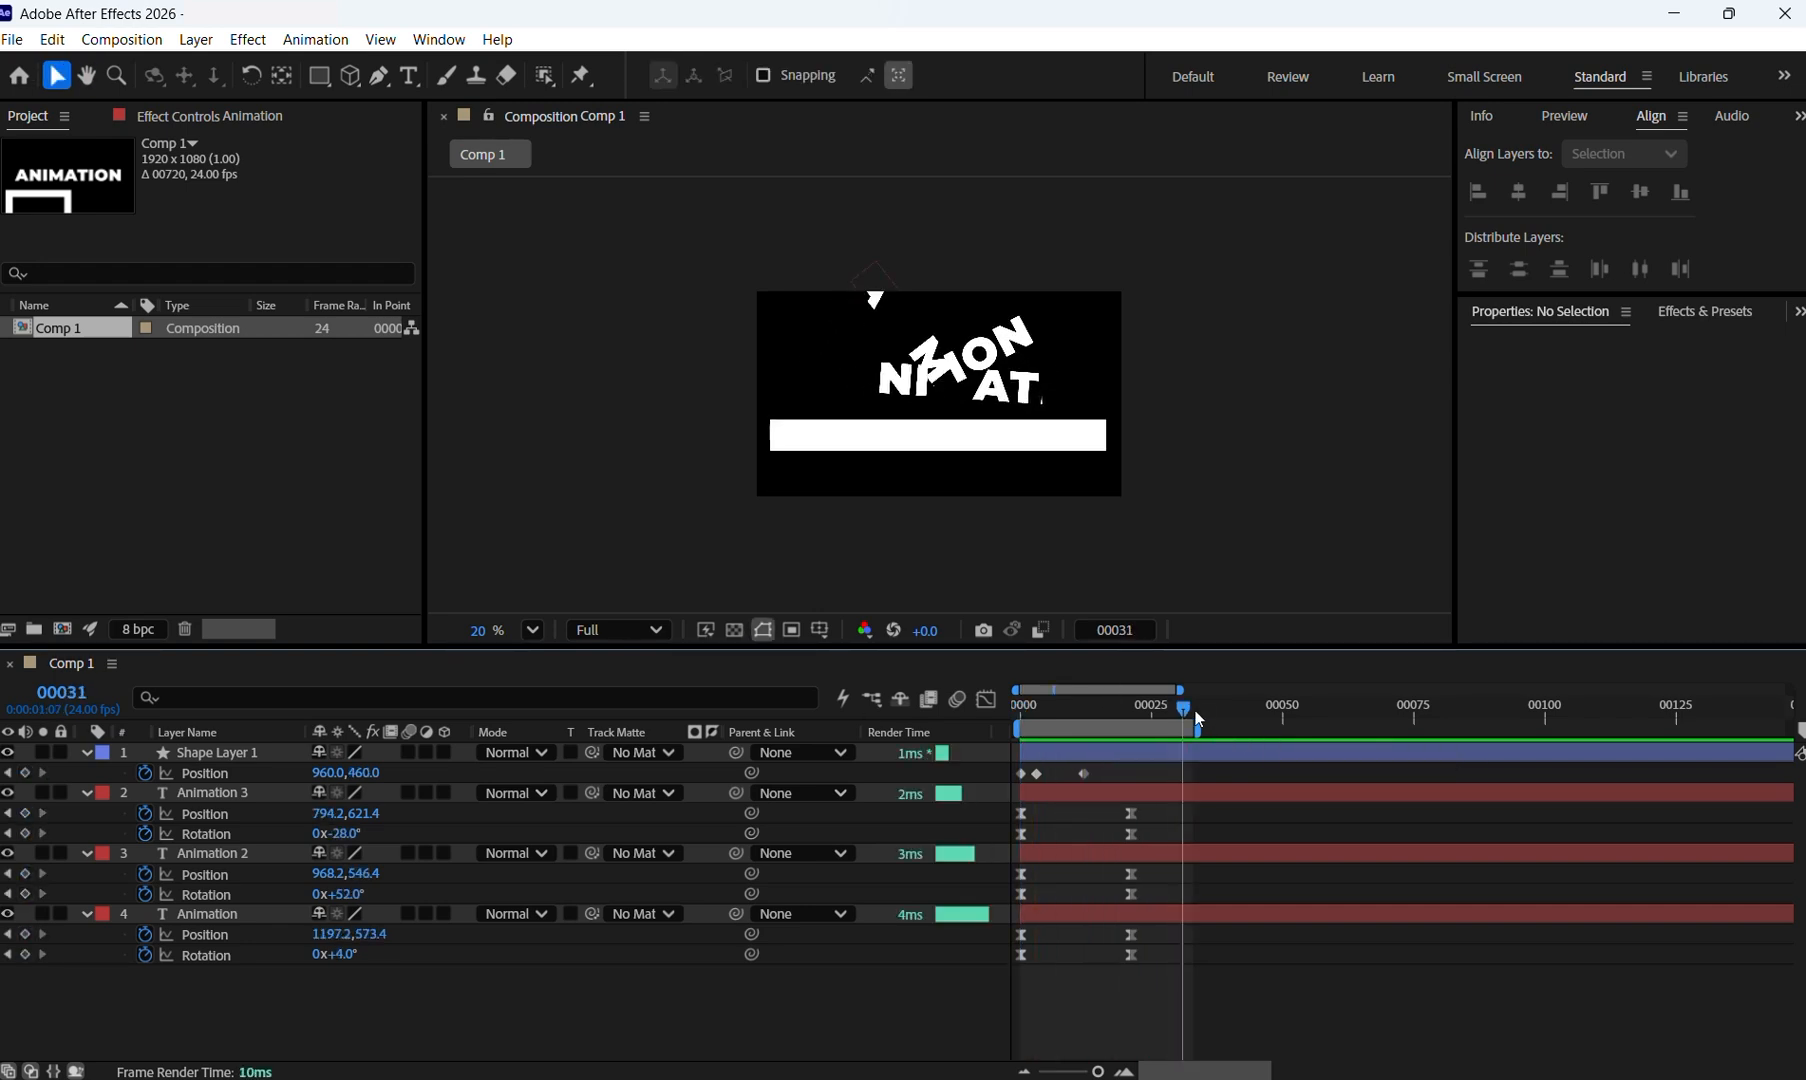
key("space")
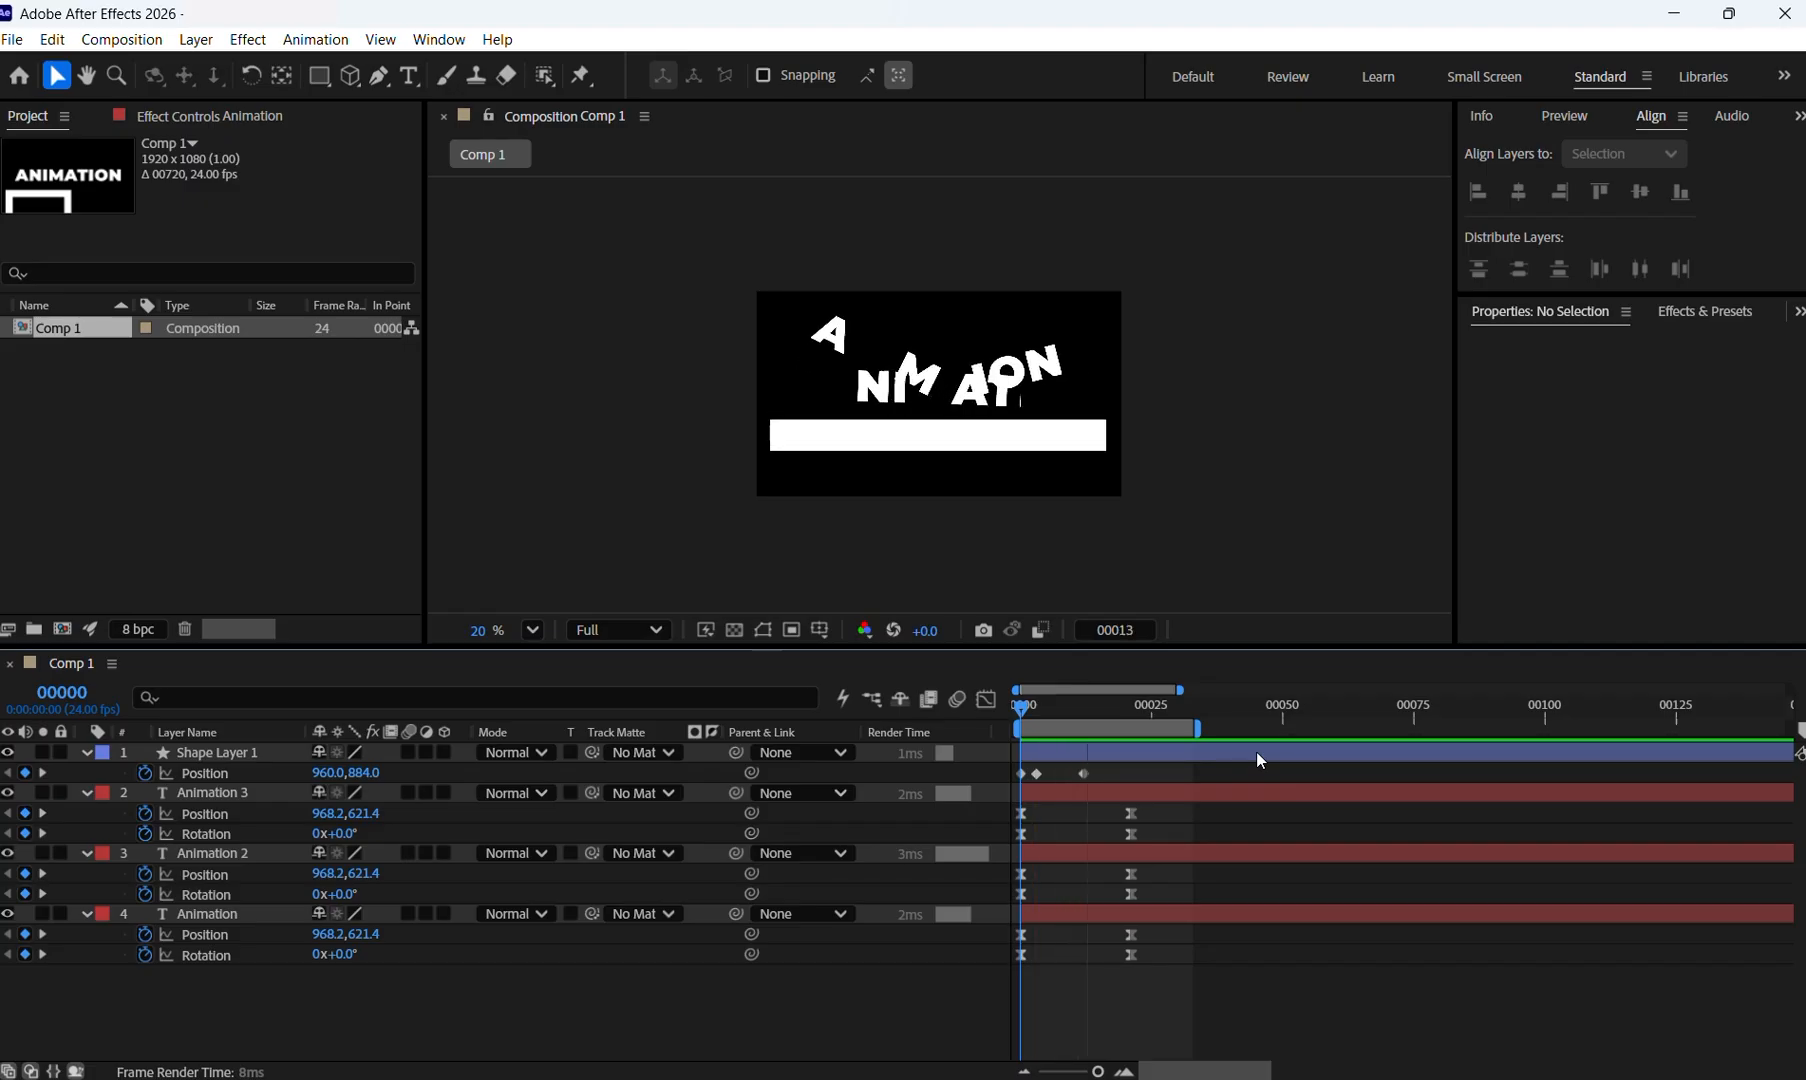
key("space")
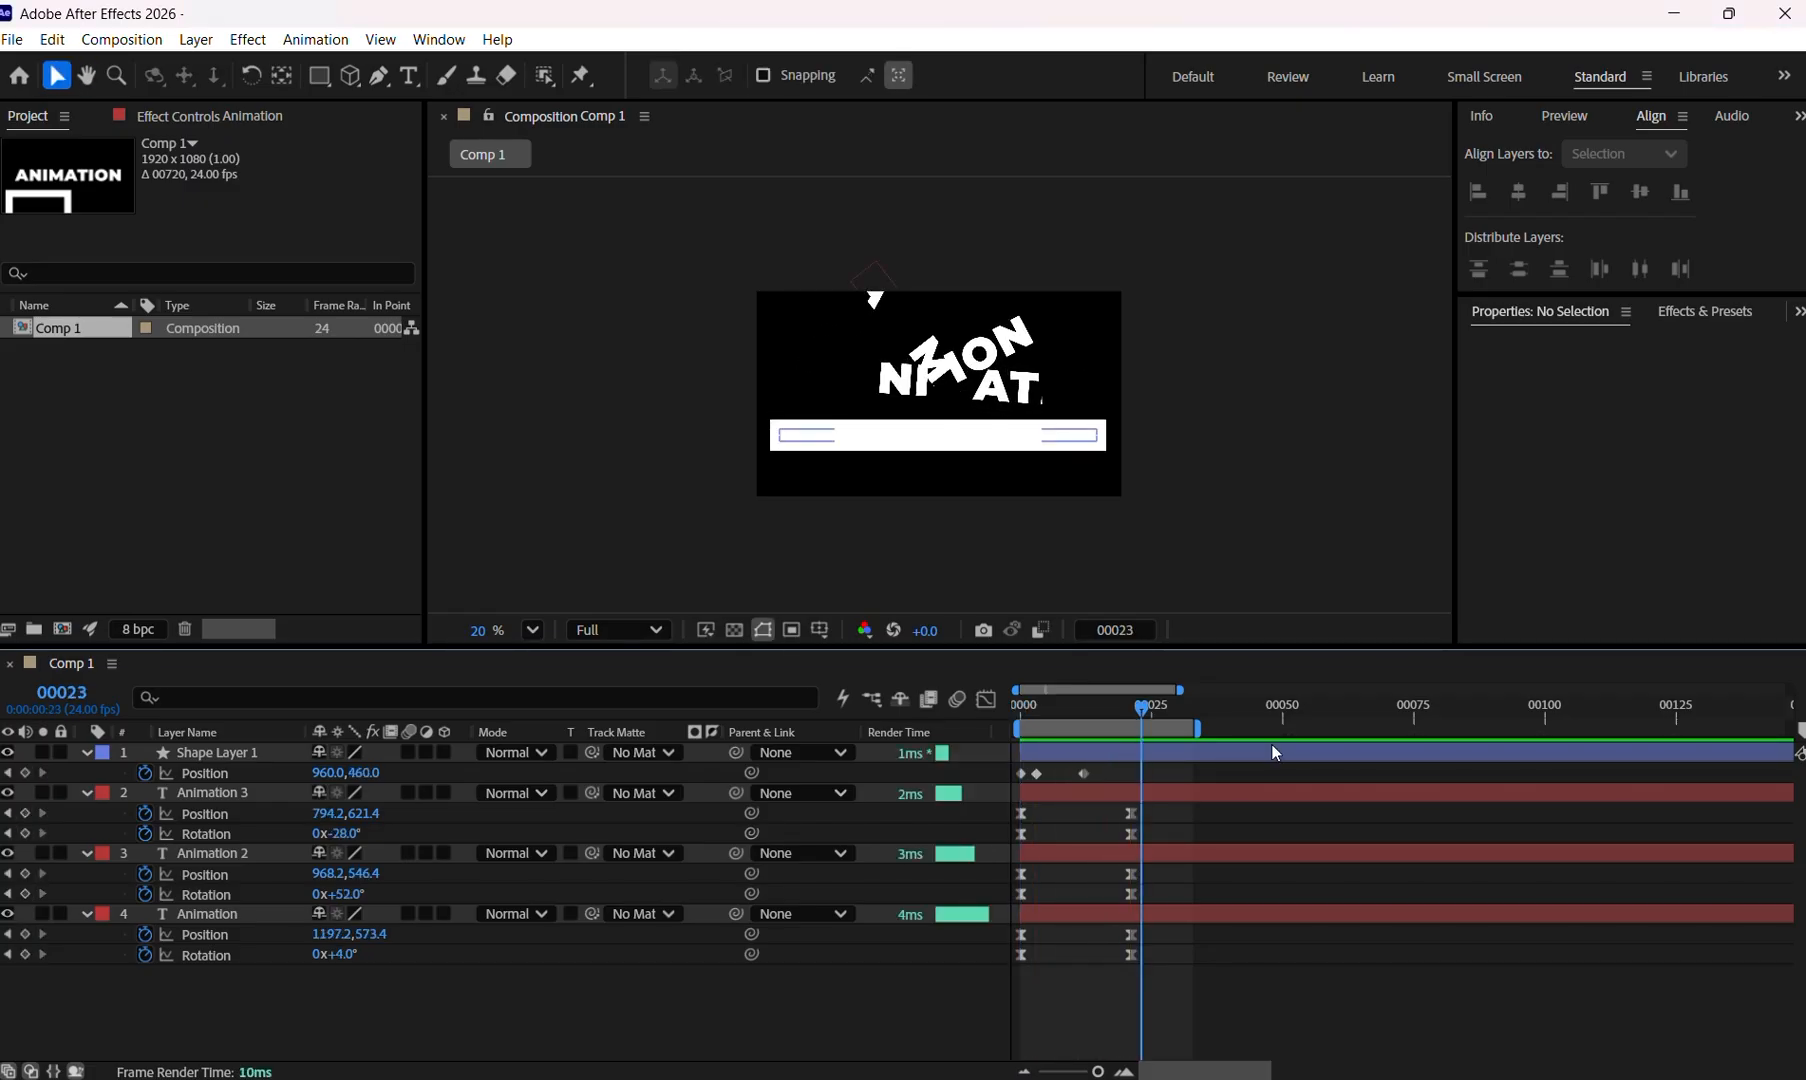